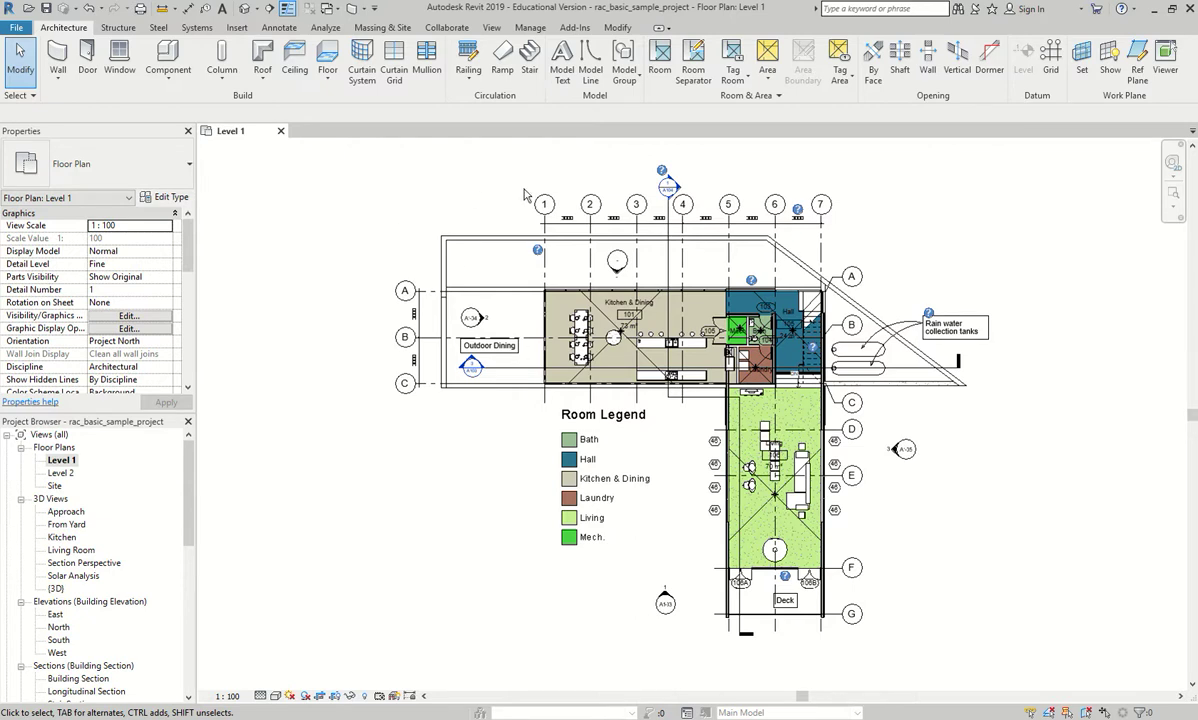
Select the dining table's top-left place setting in the Kitchen & Dining room with a crossing selection, including chair and table, and clear it
scroll(740, 308, "up", 2)
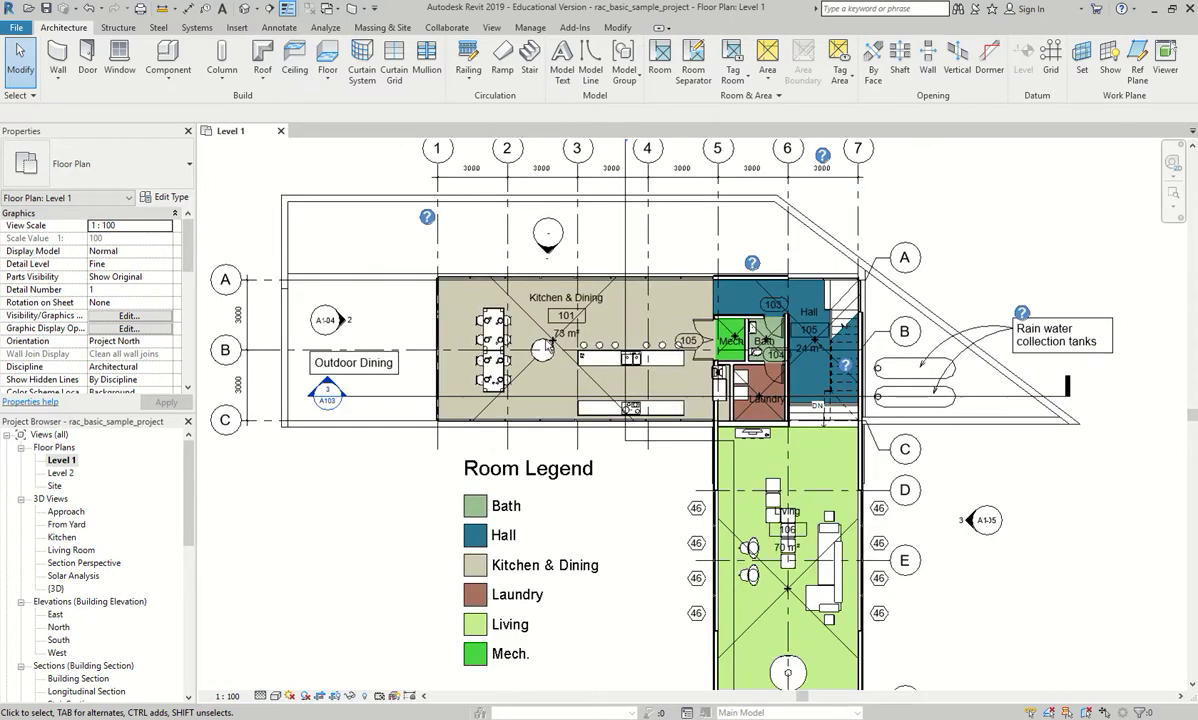
scroll(467, 328, "up", 8)
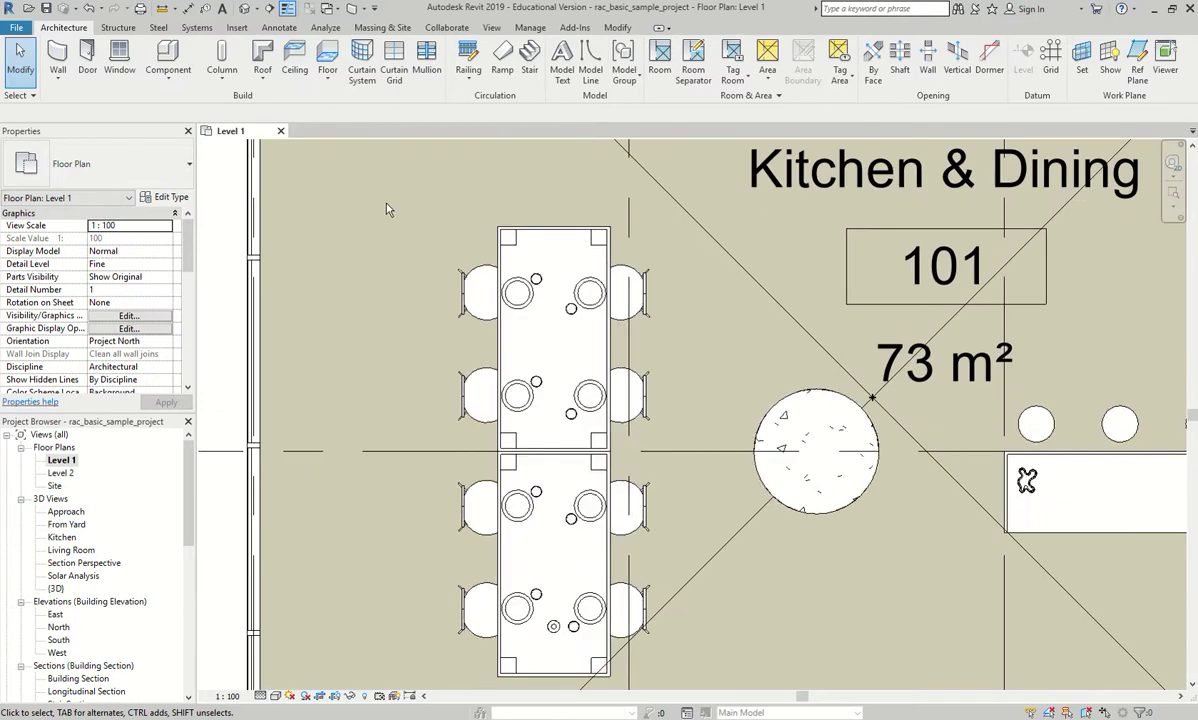
left_click_drag(377, 196, 464, 268)
left_click_drag(548, 178, 421, 329)
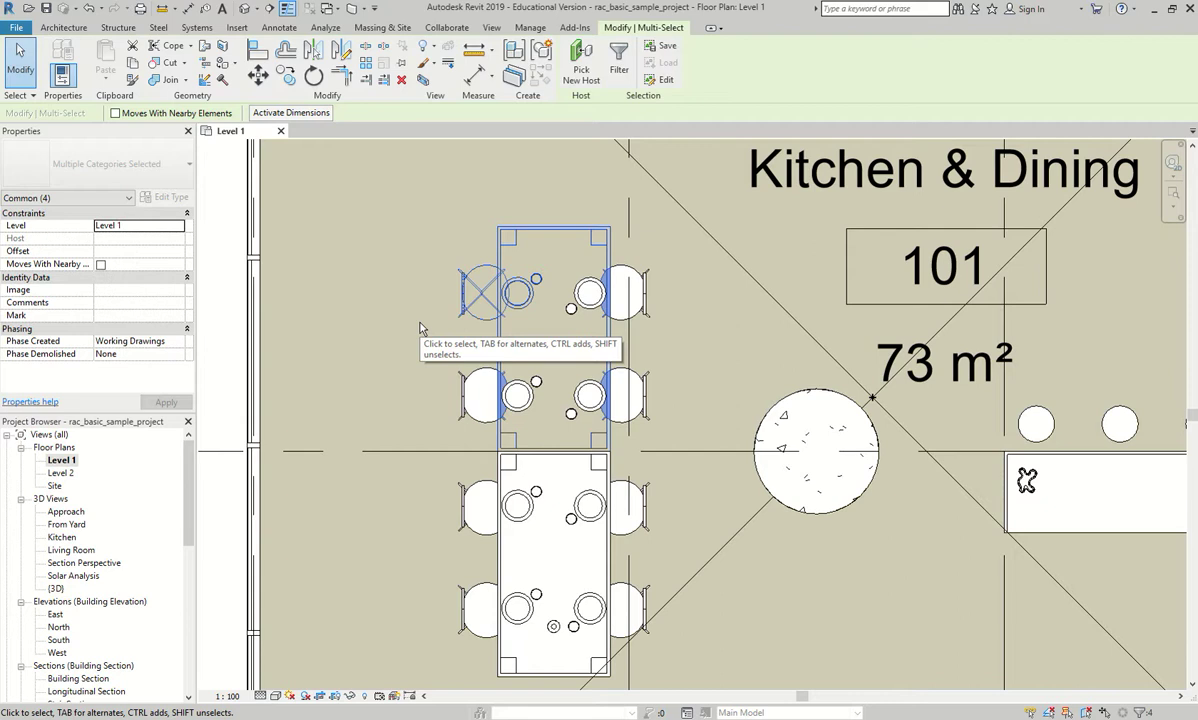
left_click(465, 205)
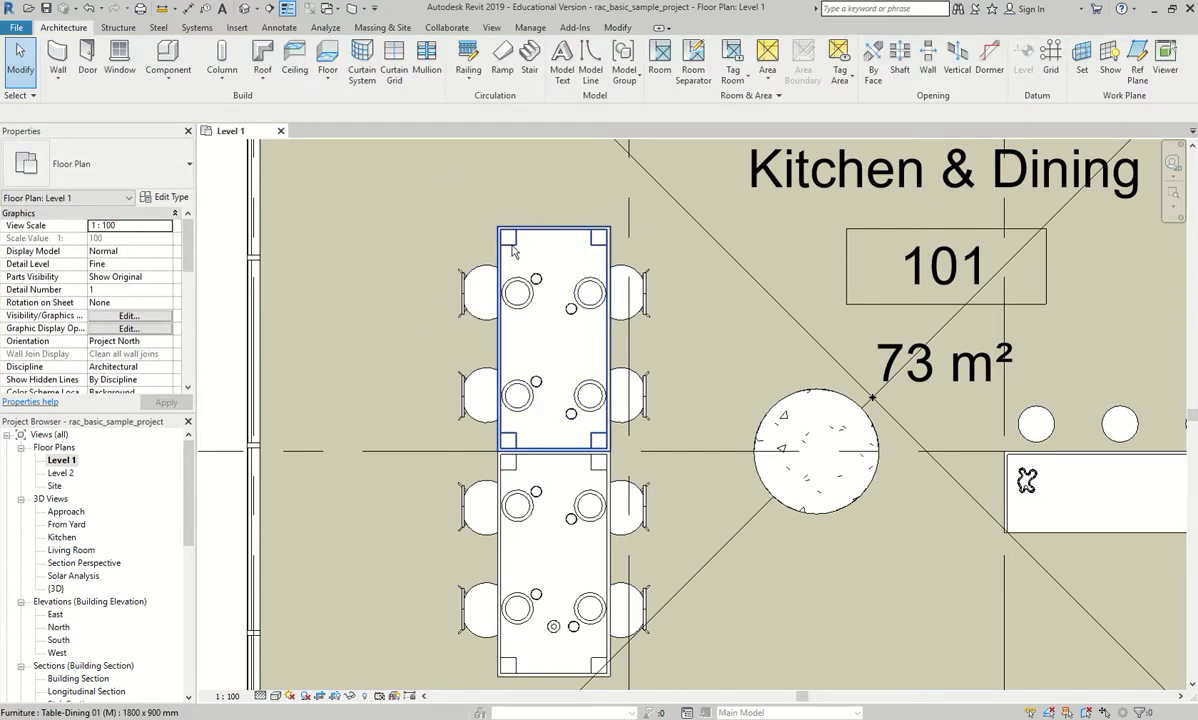
Select only the upper dining table, and clear the selection
left_click_drag(514, 262, 560, 298)
left_click(548, 264)
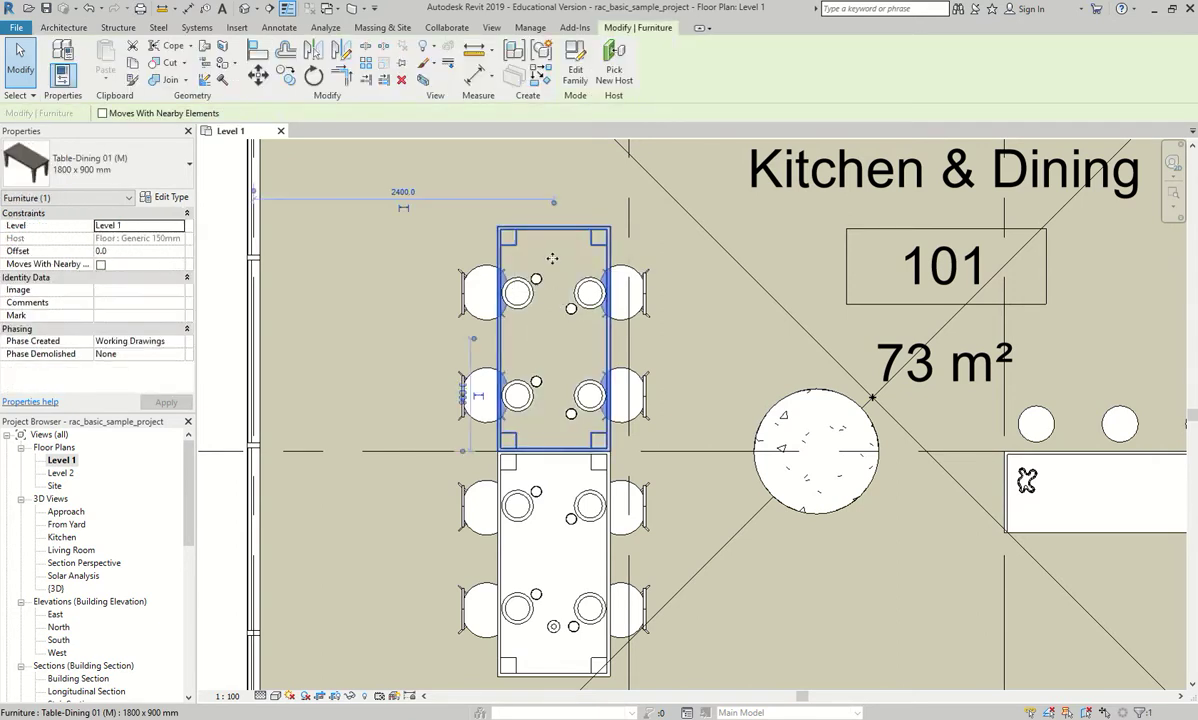
left_click(532, 190)
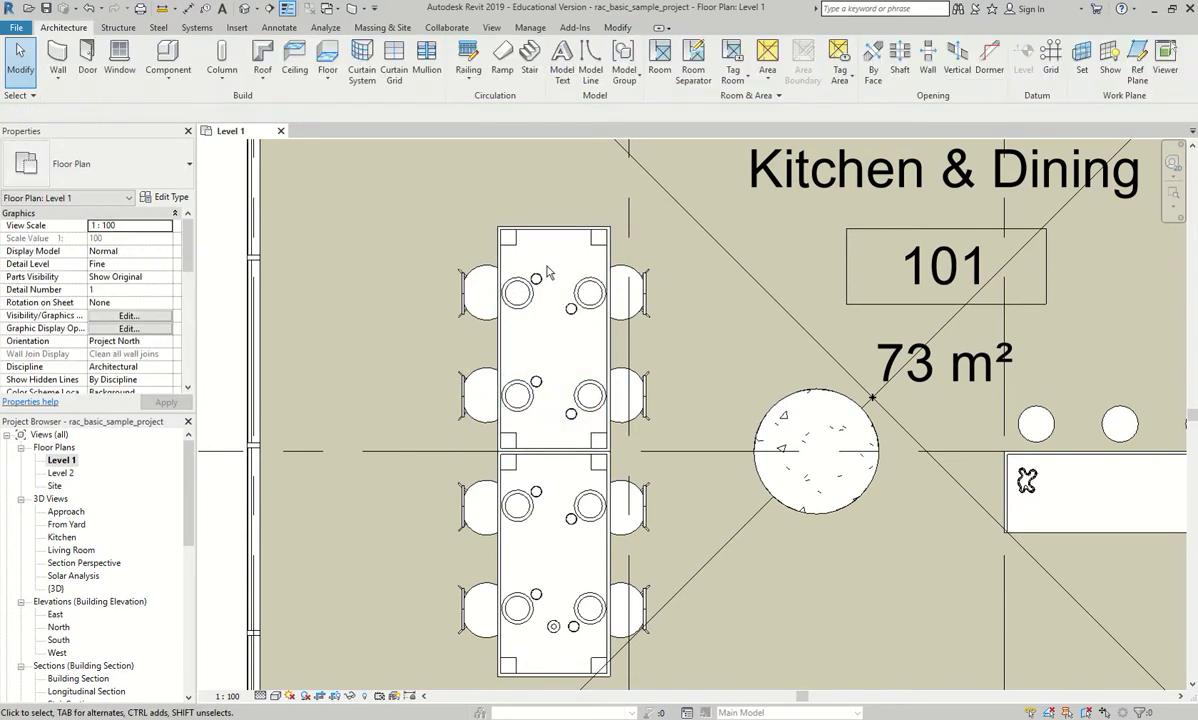
Crossing-select the top-left place setting, filter out Furniture, remove the plate so only the water glass is selected, and clear the selection
left_click_drag(517, 308, 333, 395)
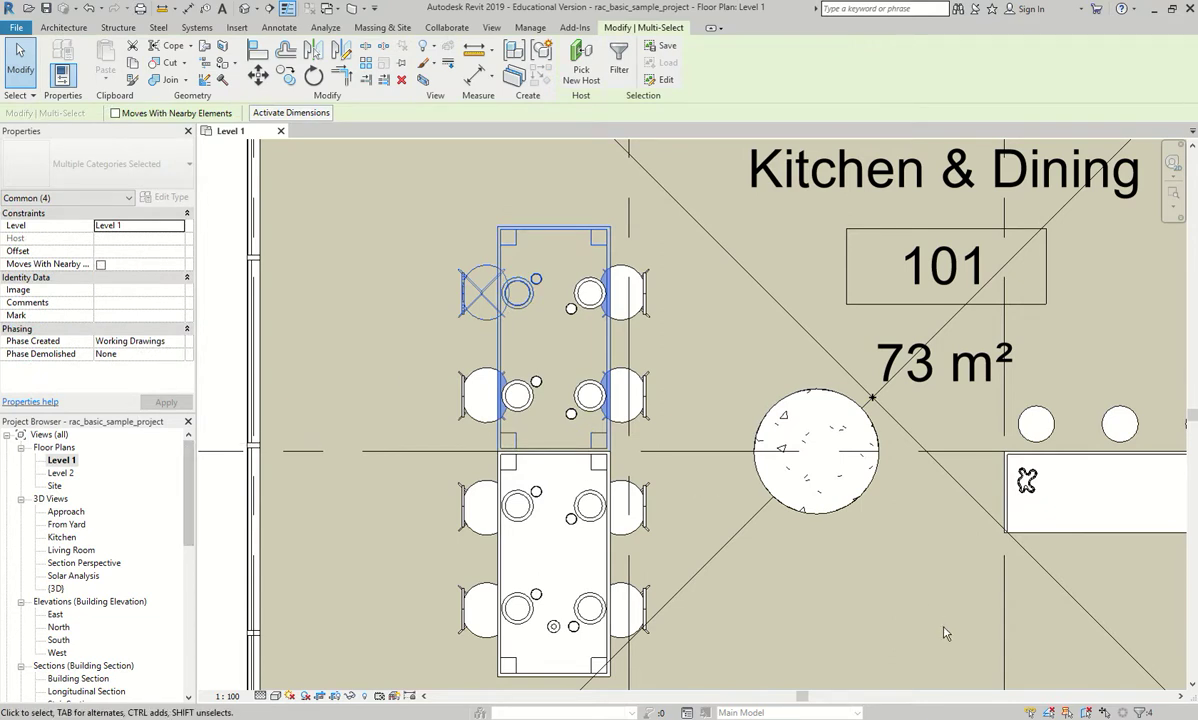
left_click(1139, 712)
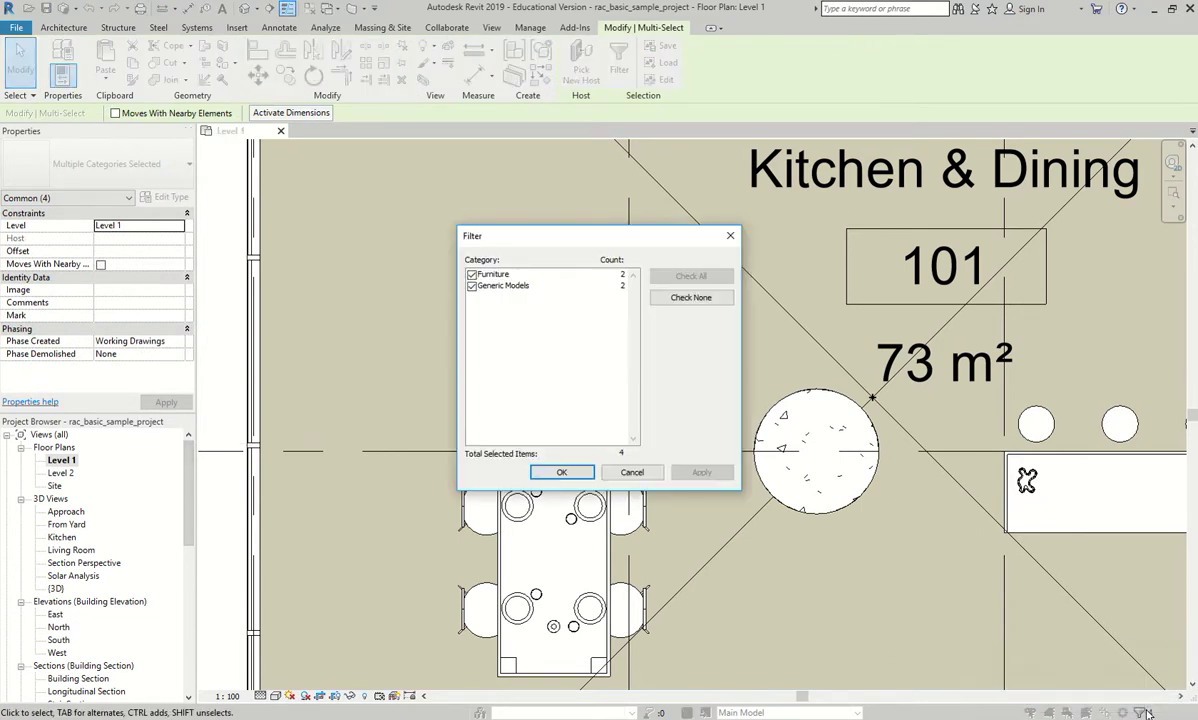
left_click(472, 274)
left_click_drag(535, 244, 201, 227)
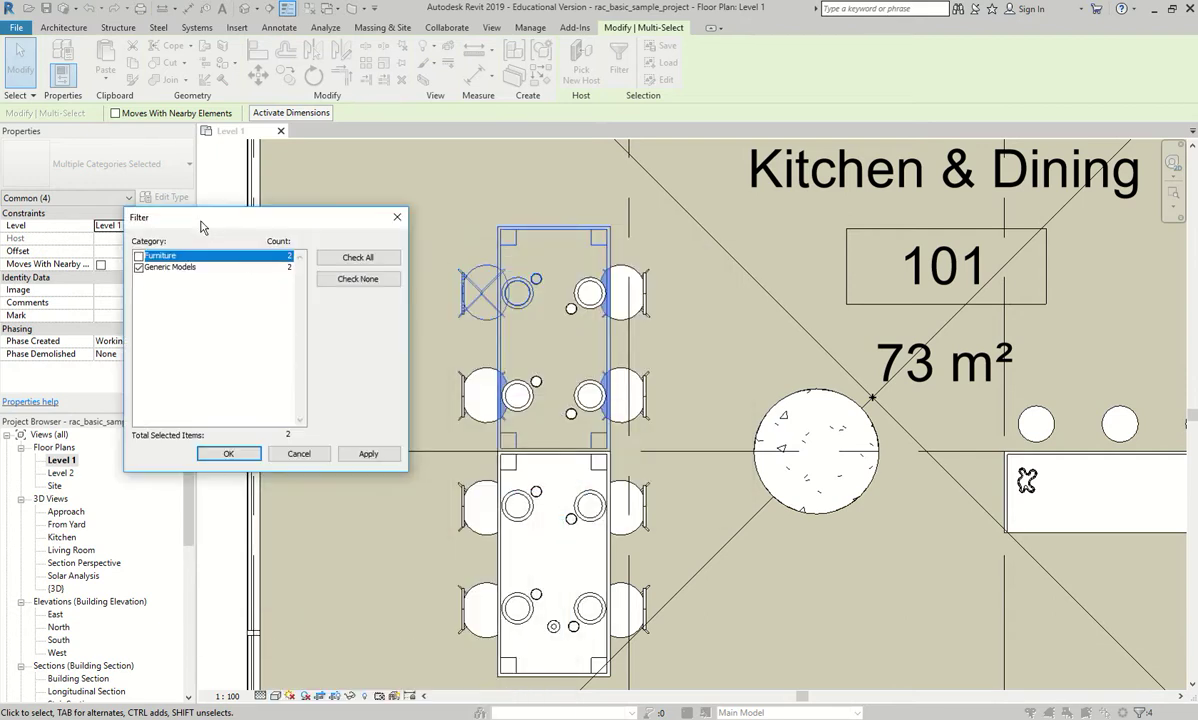
left_click(368, 454)
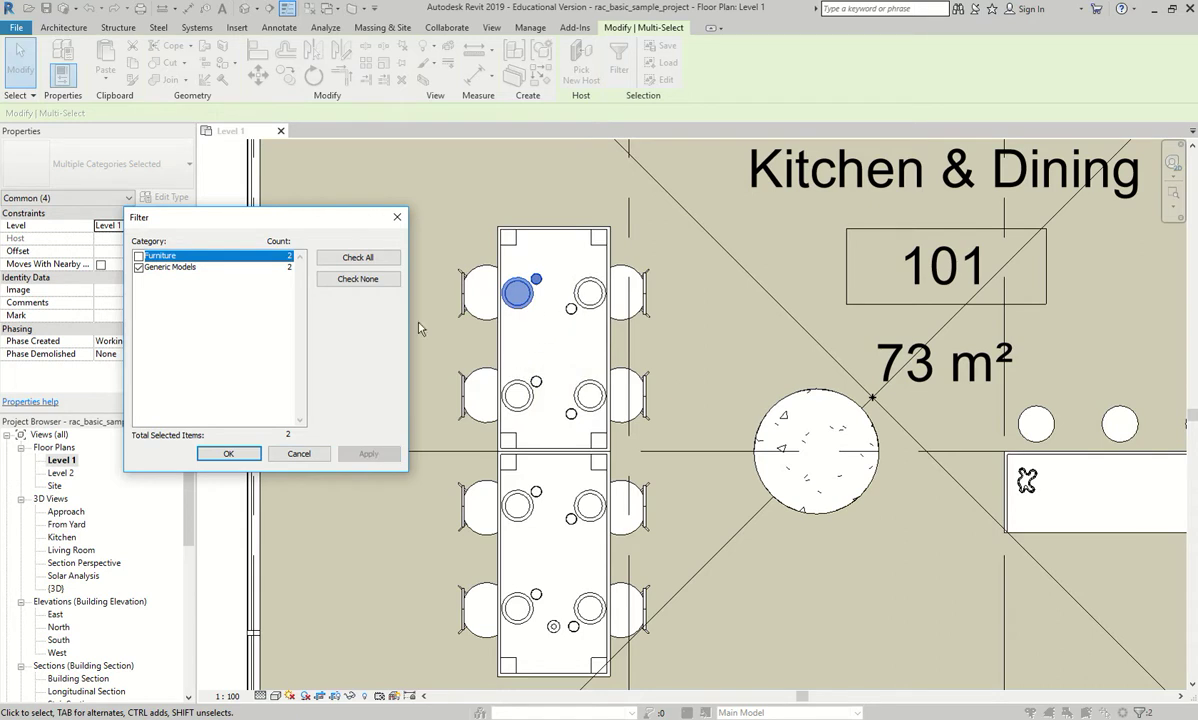
left_click(235, 454)
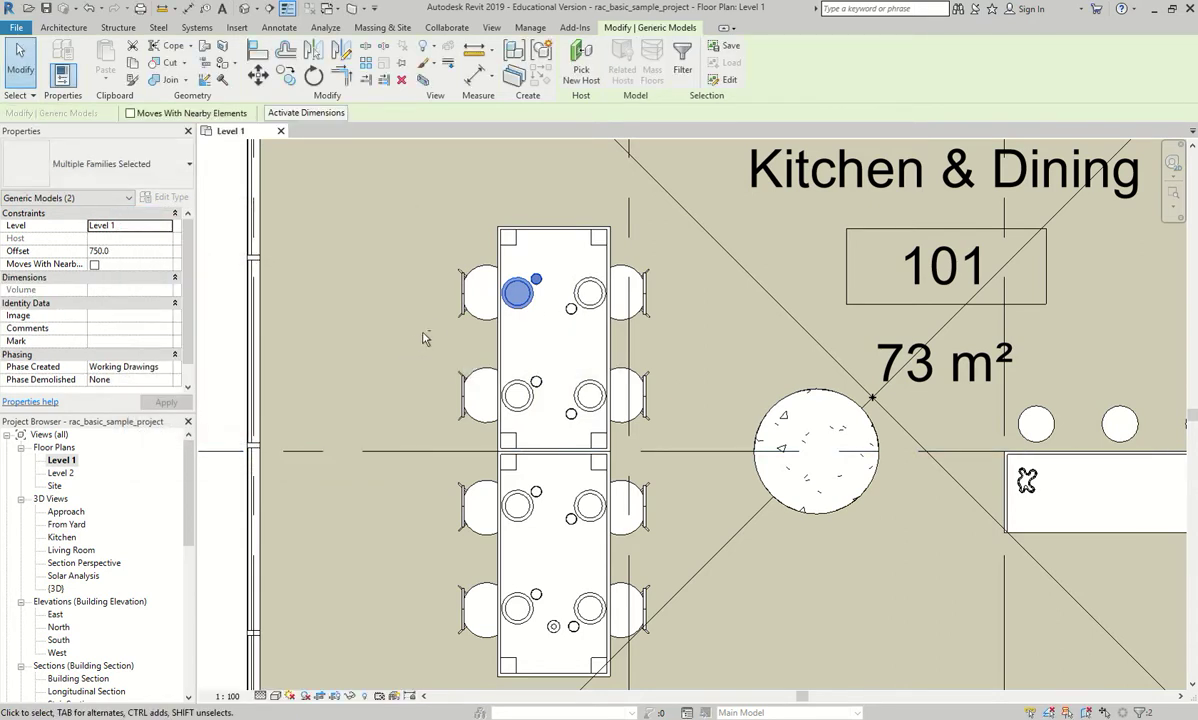
left_click(516, 305, "shift")
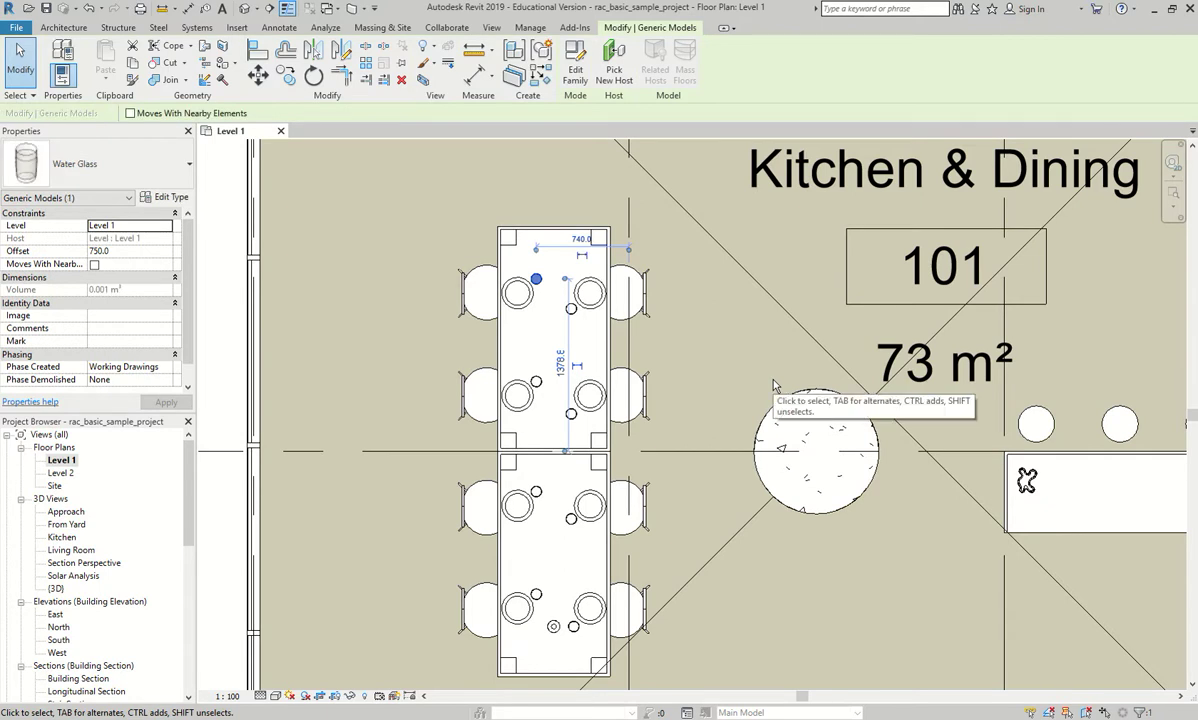
key("Escape")
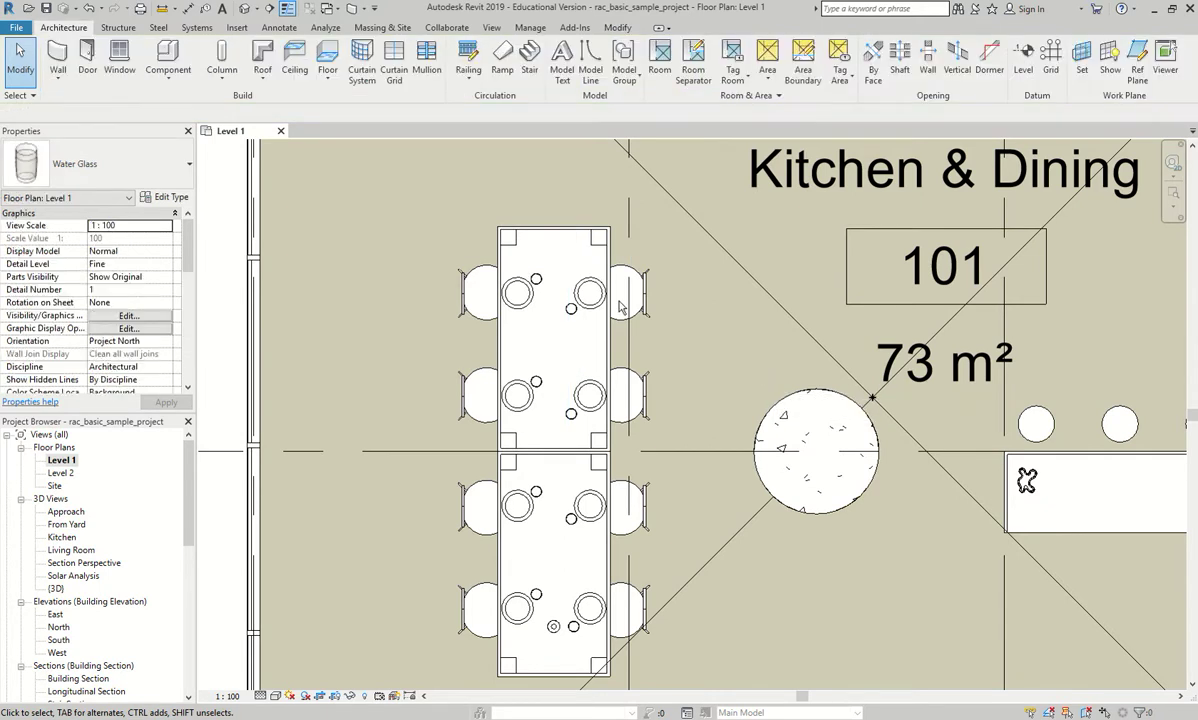
Crossing-select the top-left chair, plate, glass and upper dining table together again, and deselect them
left_click_drag(444, 266, 436, 238)
left_click_drag(556, 199, 446, 349)
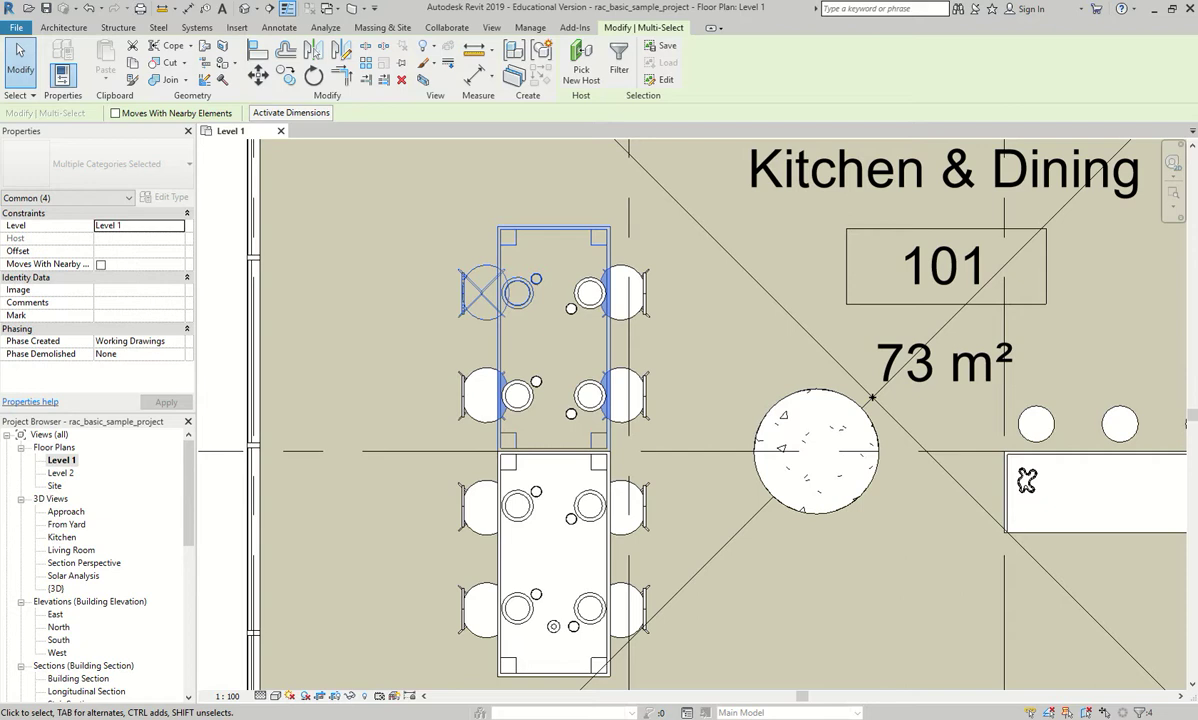
left_click(743, 339)
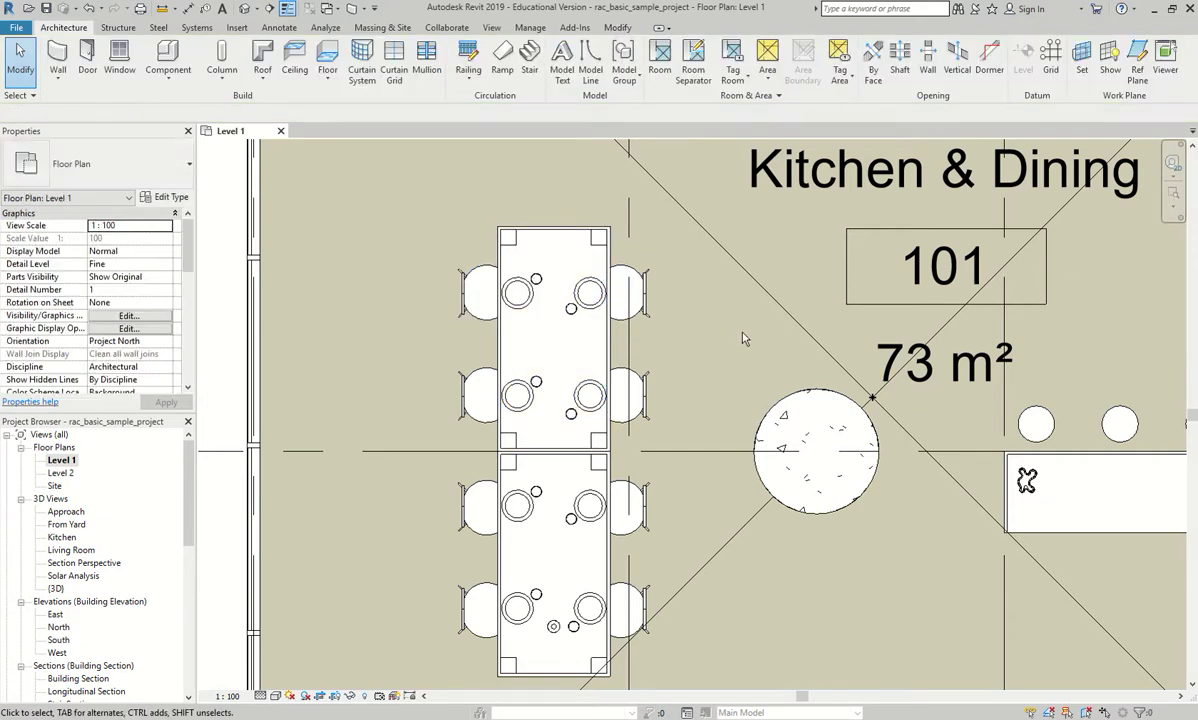
Select the timber clad wall between the Bath and Laundry rooms and the Hall to examine its constraints
scroll(743, 339, "down", 2)
middle_click_drag(743, 339, 701, 360)
scroll(688, 140, "up", 2)
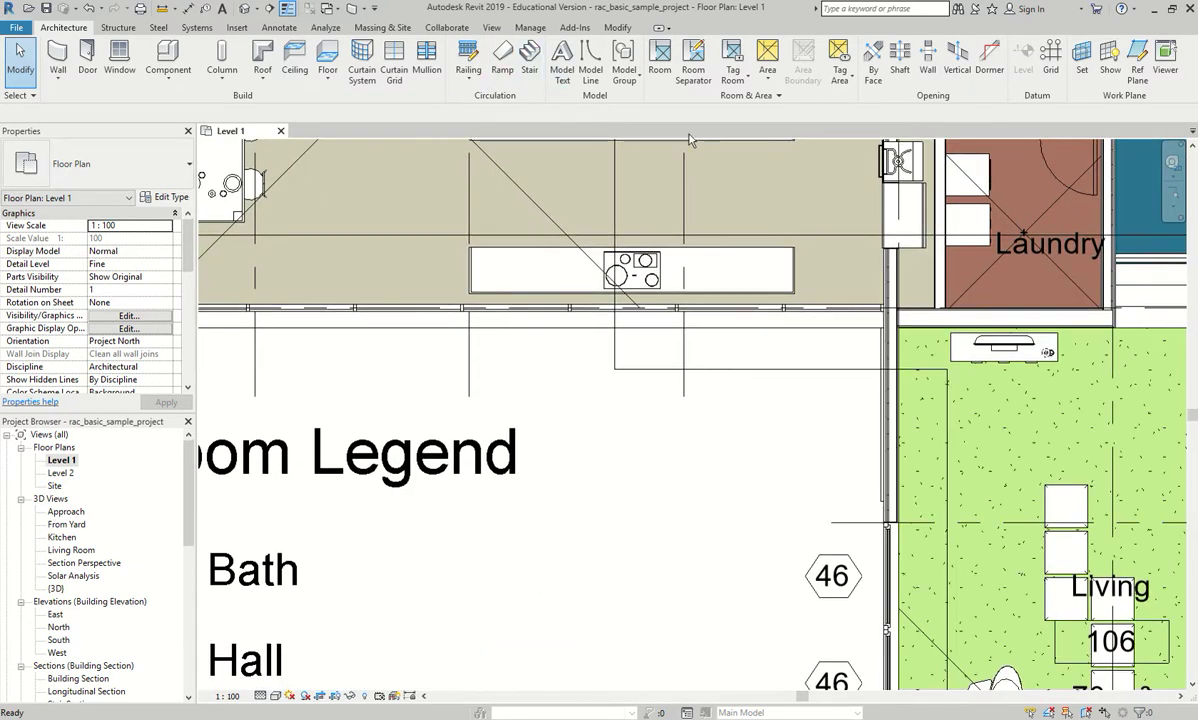
middle_click_drag(553, 356, 80, 420)
middle_click_drag(407, 283, 417, 553)
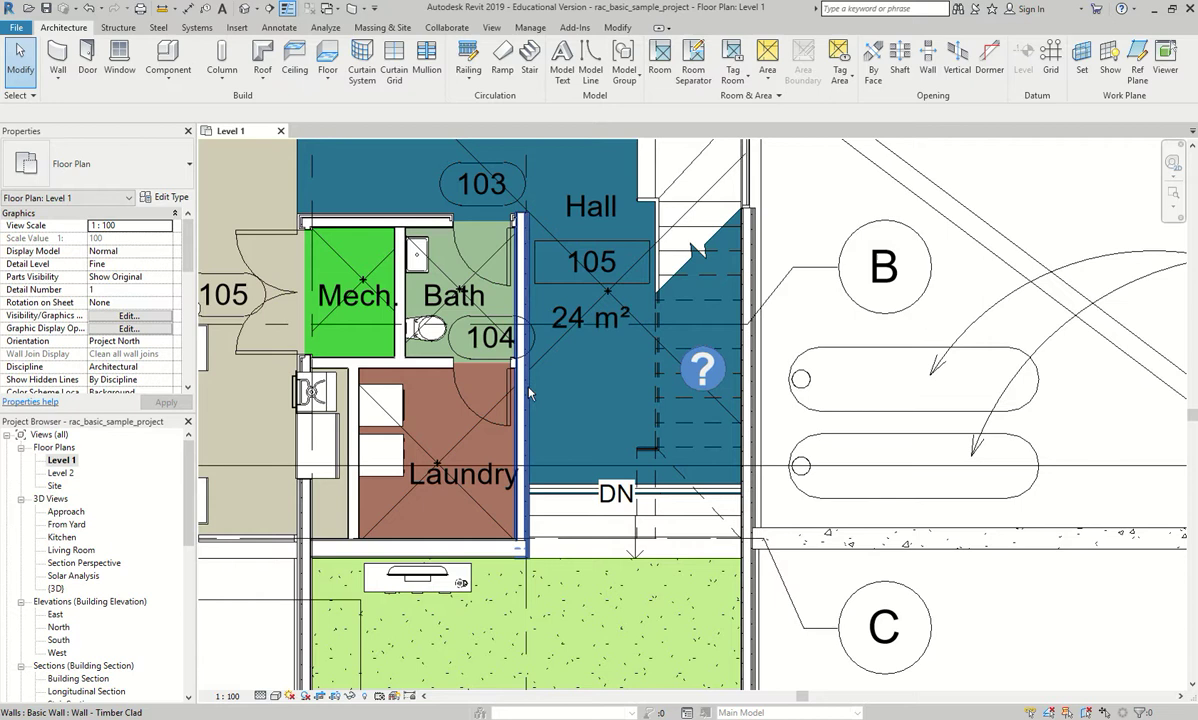
scroll(530, 393, "up", 2)
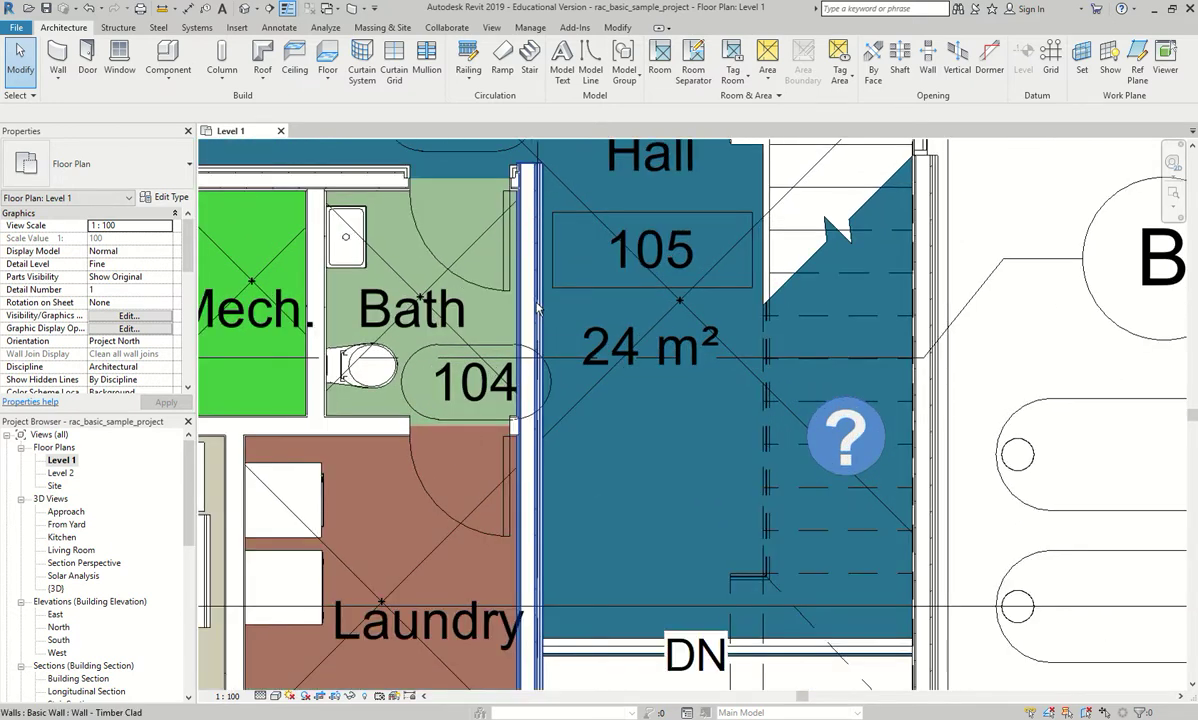
left_click(537, 310)
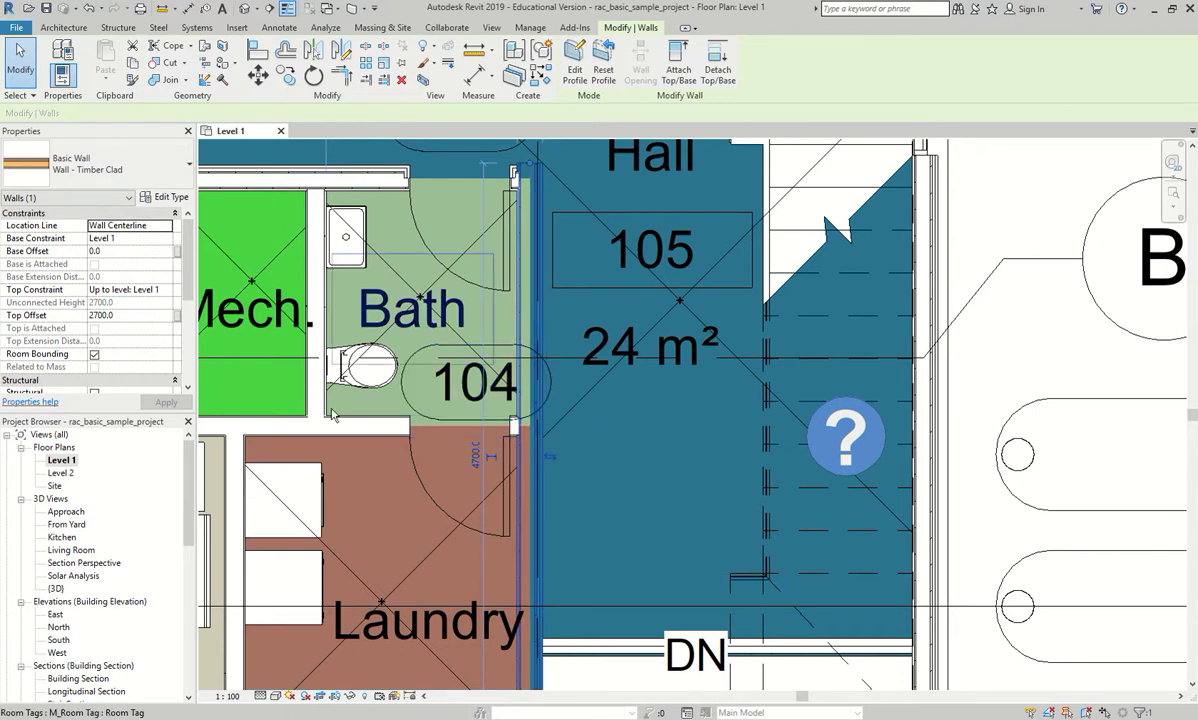
Select the curtain wall along the Kitchen & Dining room's lower edge to examine its constraints, and deselect it
scroll(480, 380, "down", 5)
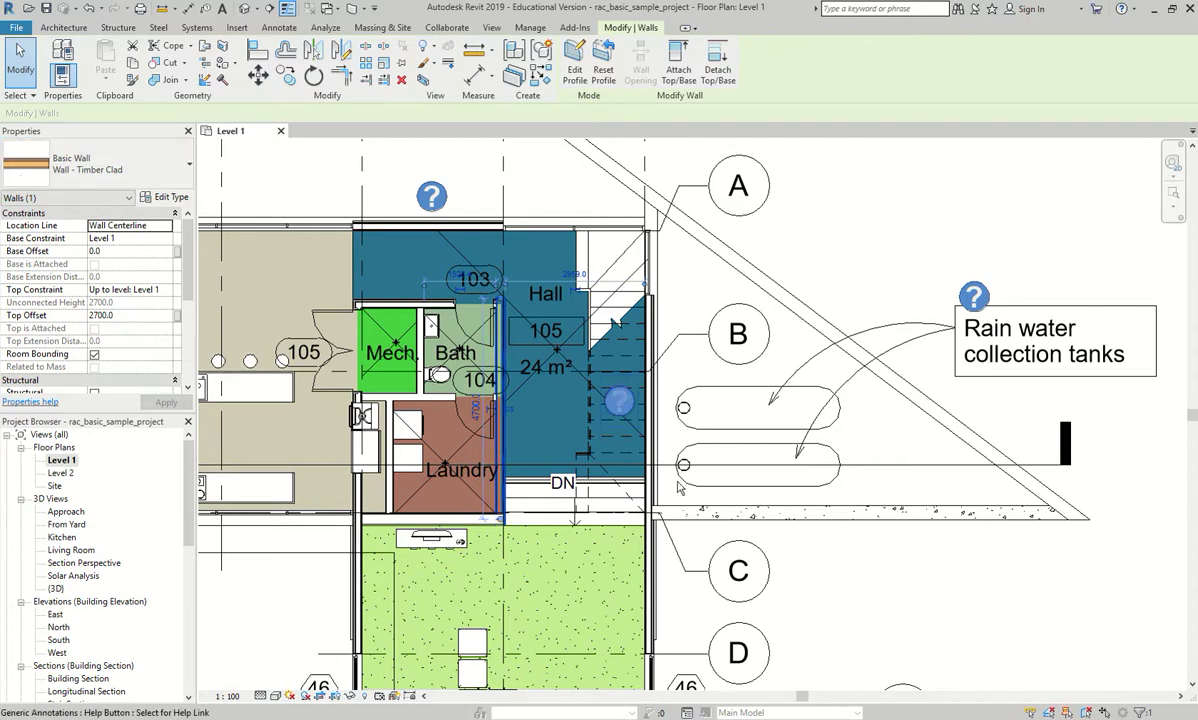
key("Escape")
middle_click_drag(328, 559, 640, 432)
scroll(426, 466, "up", 2)
middle_click_drag(398, 466, 426, 466)
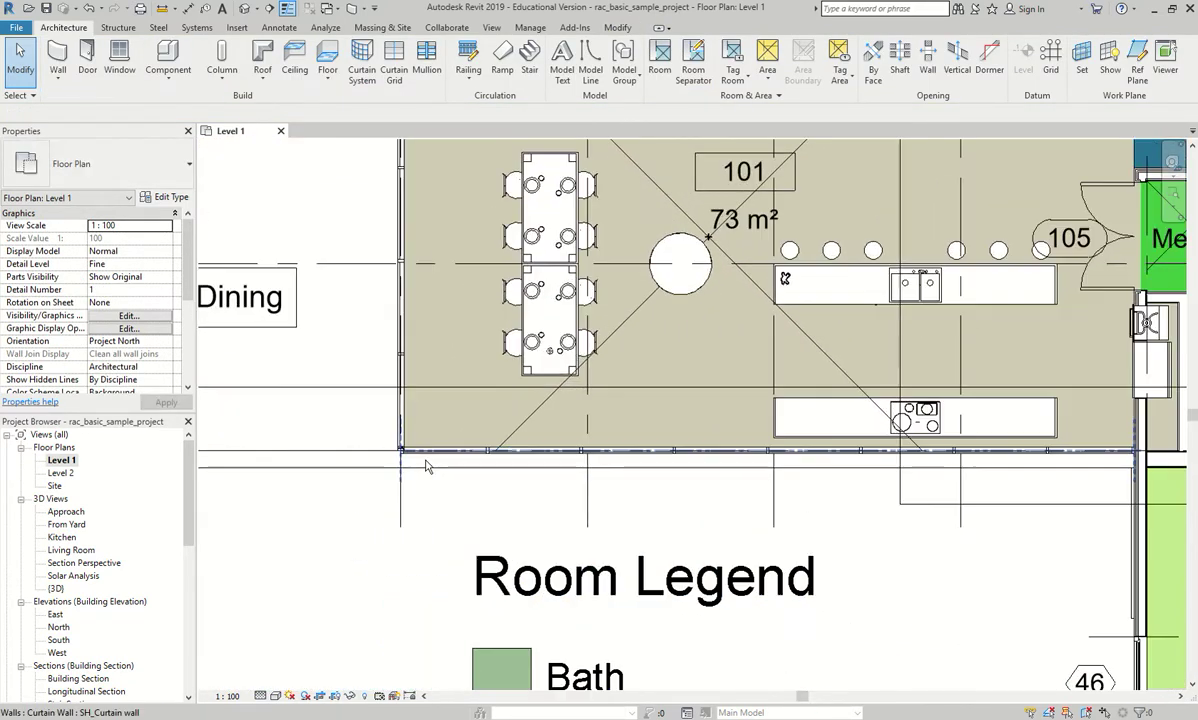
scroll(426, 466, "up", 3)
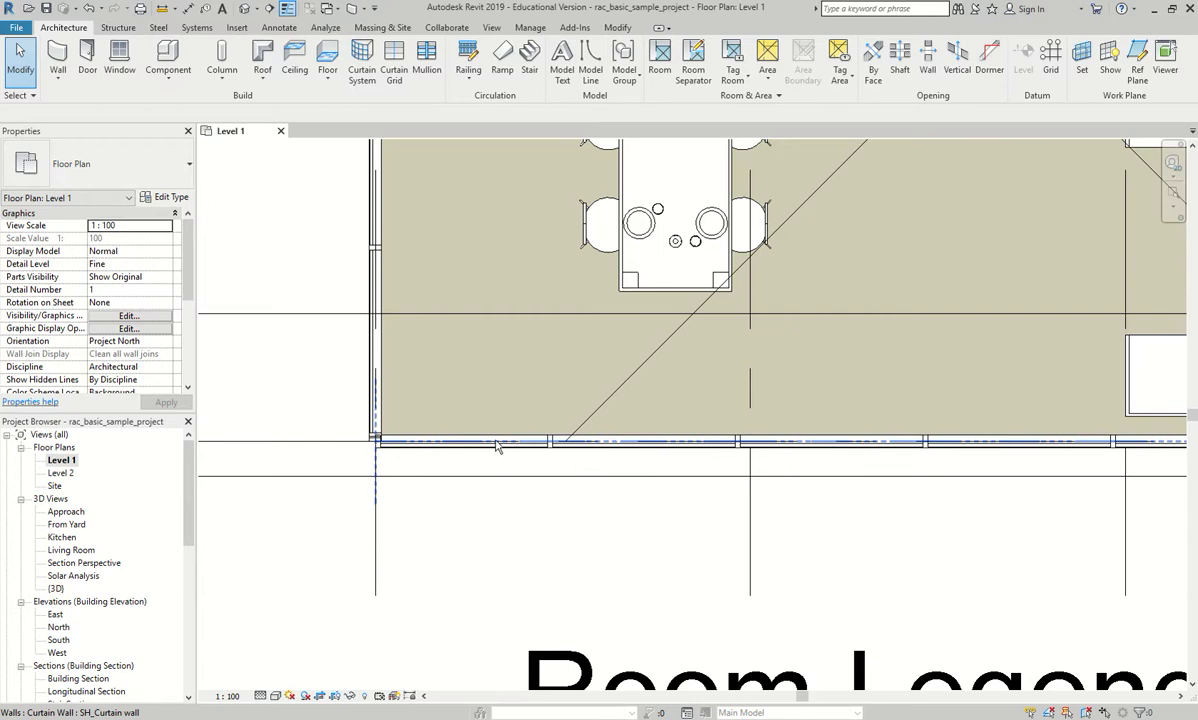
left_click(497, 447)
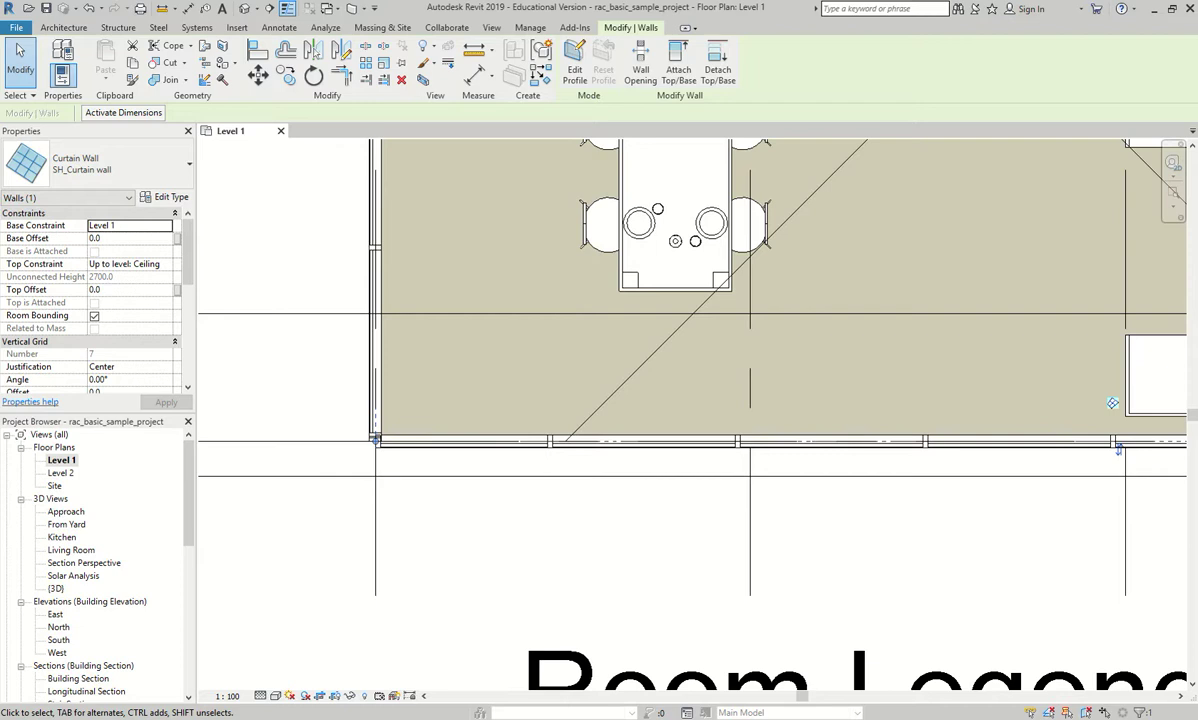
left_click(507, 562)
Open the Level 2 floor plan and select the exterior wall above the Deck and Master Bedroom to examine its constraints
scroll(515, 580, "down", 4)
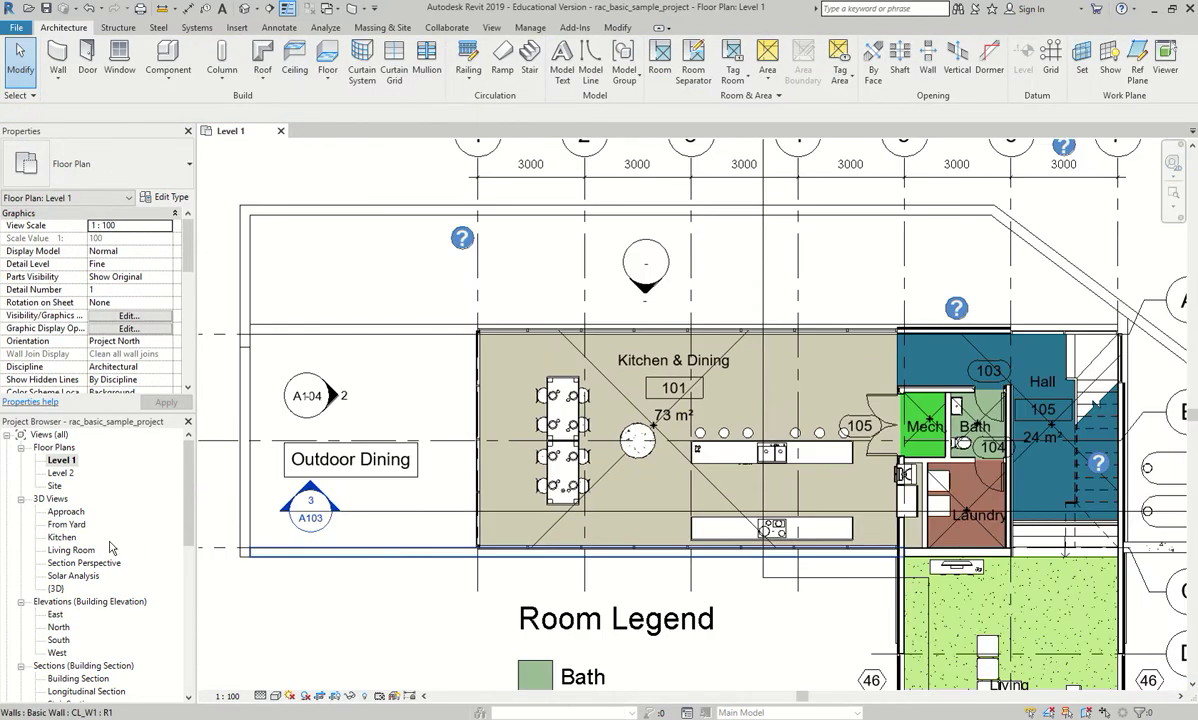
double_click(62, 472)
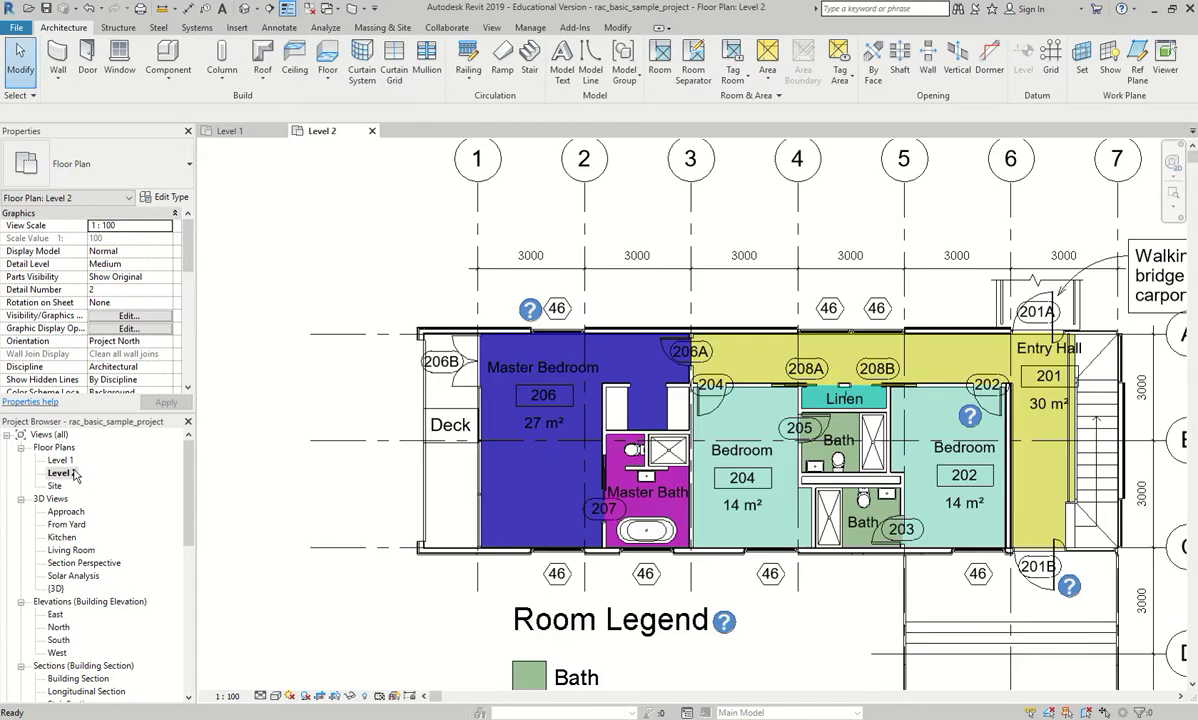
middle_click_drag(456, 300, 404, 298)
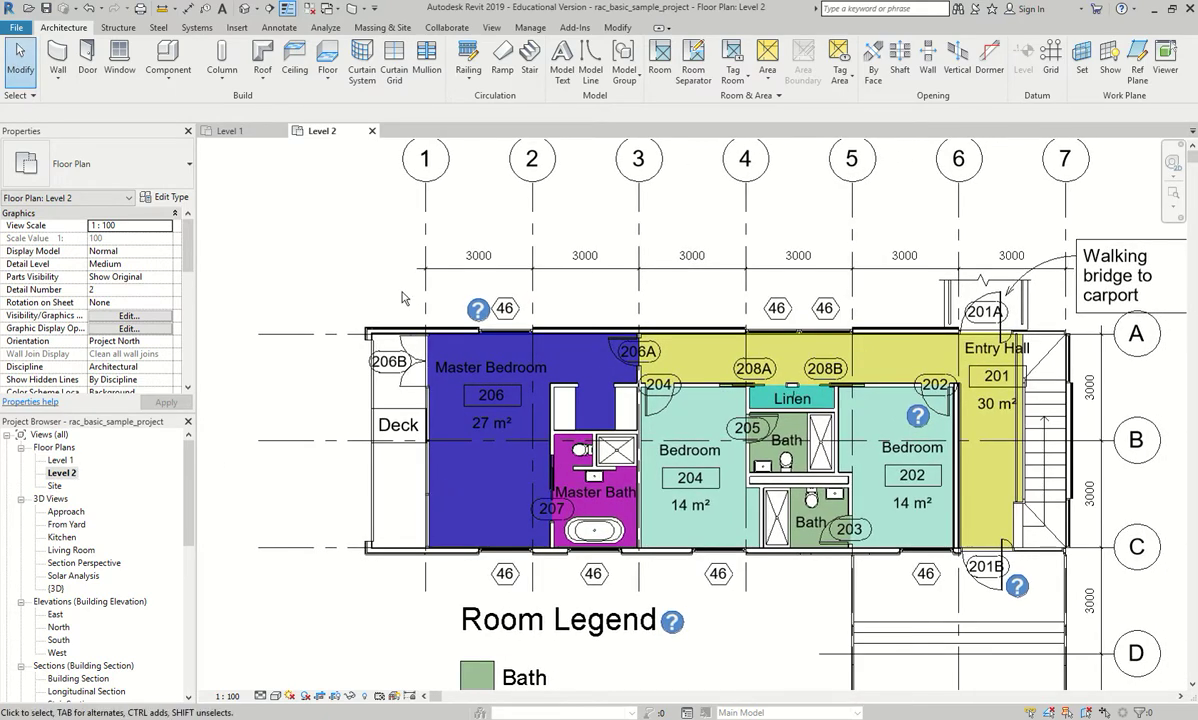
scroll(404, 324, "up", 3)
left_click(402, 357)
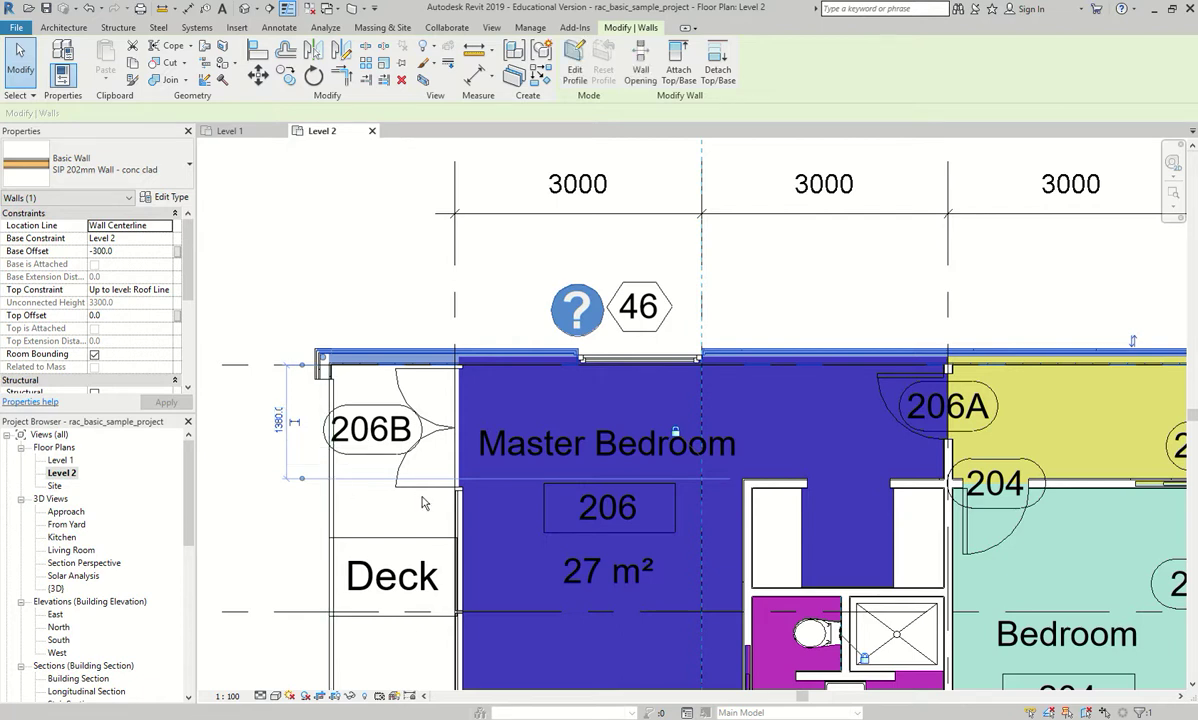
scroll(427, 493, "down", 1)
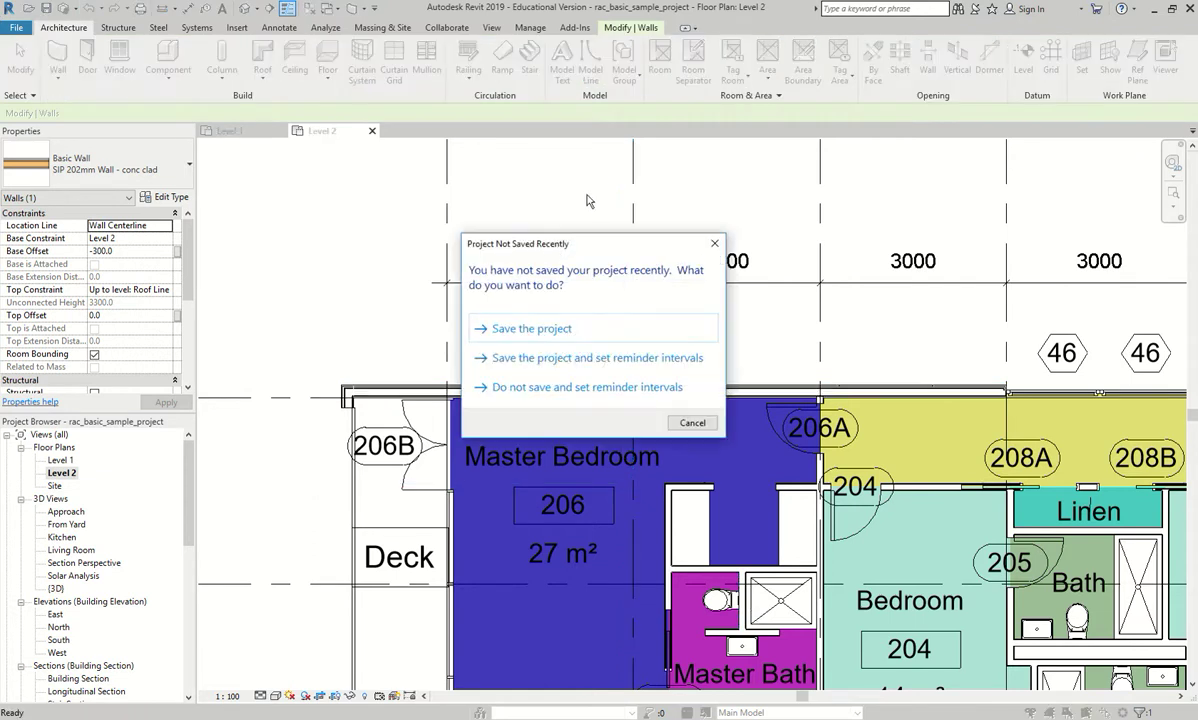
left_click(668, 322)
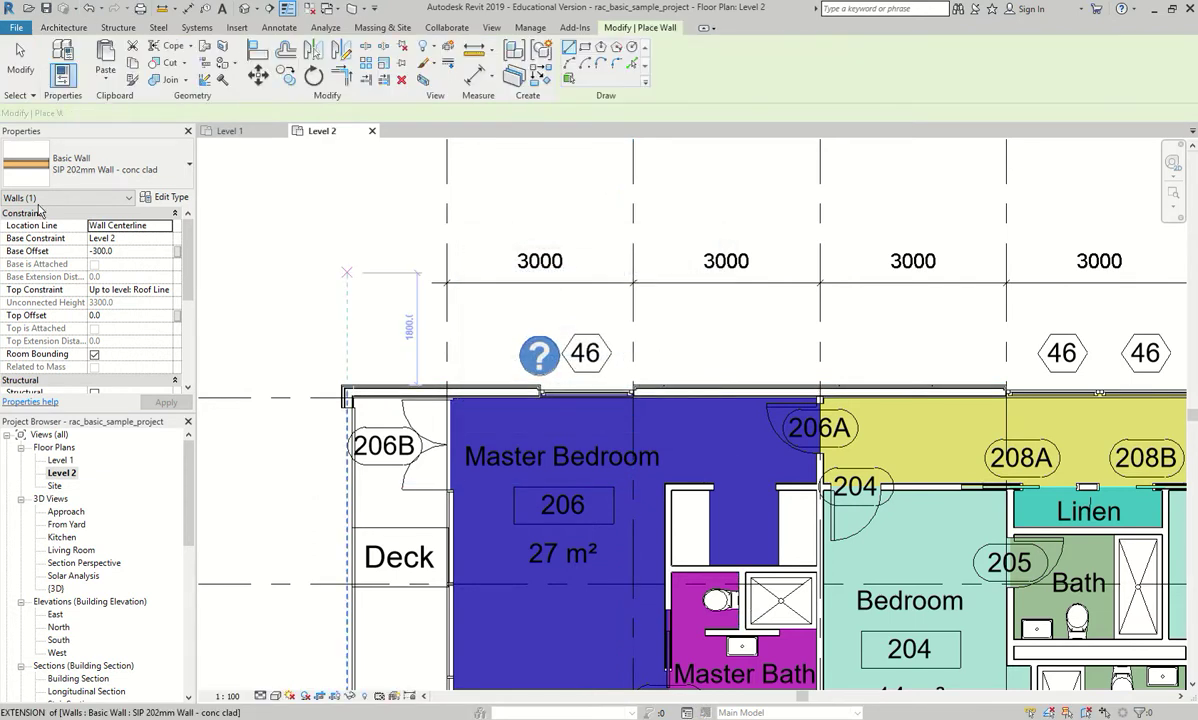
left_click(20, 60)
Create a new project from the Architectural Template
left_click(16, 27)
key("Escape")
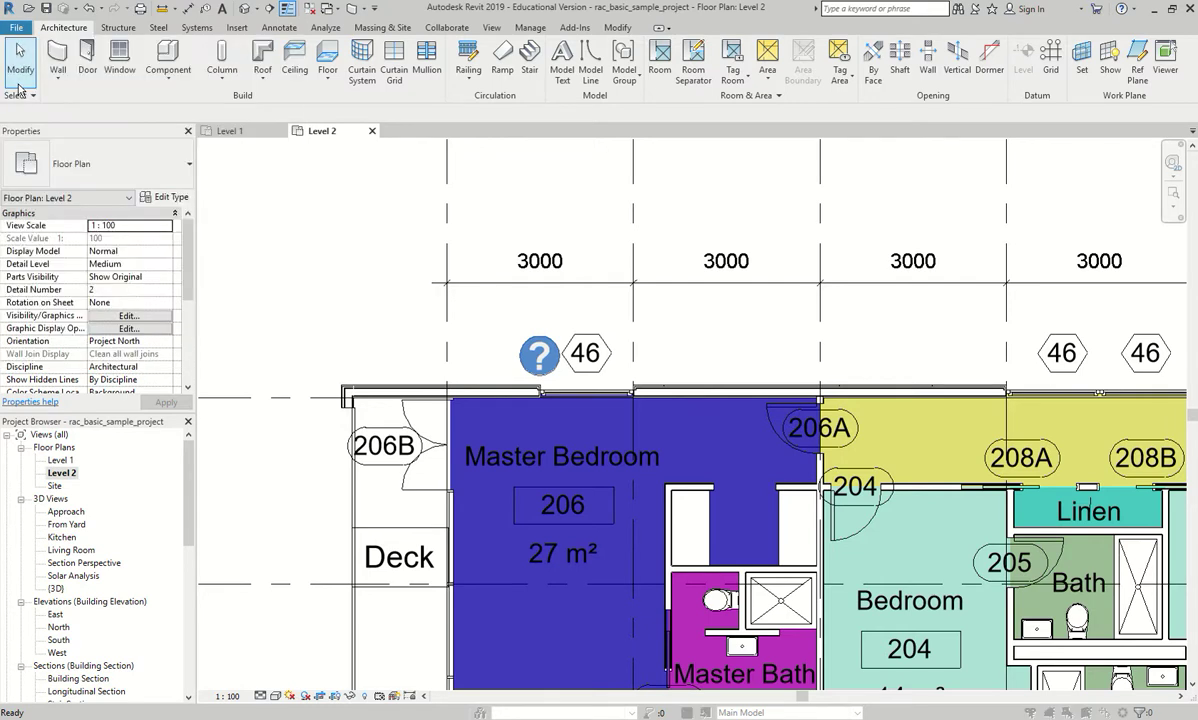
left_click(565, 337)
left_click(520, 360)
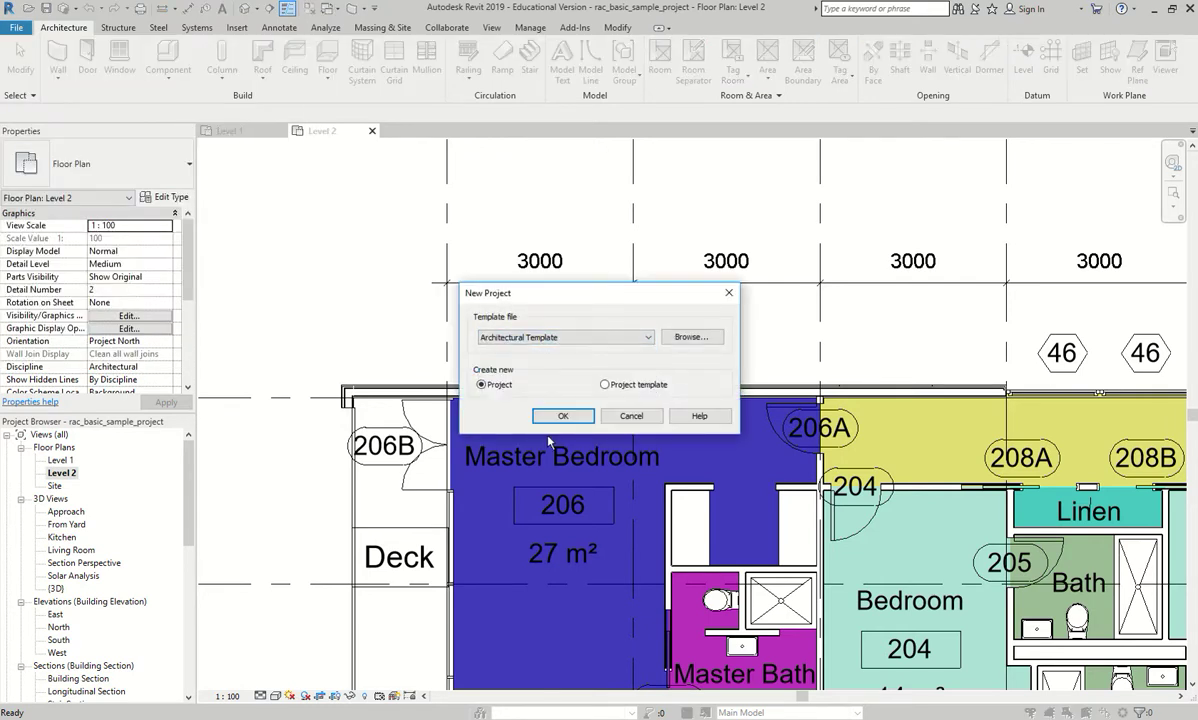
left_click(563, 416)
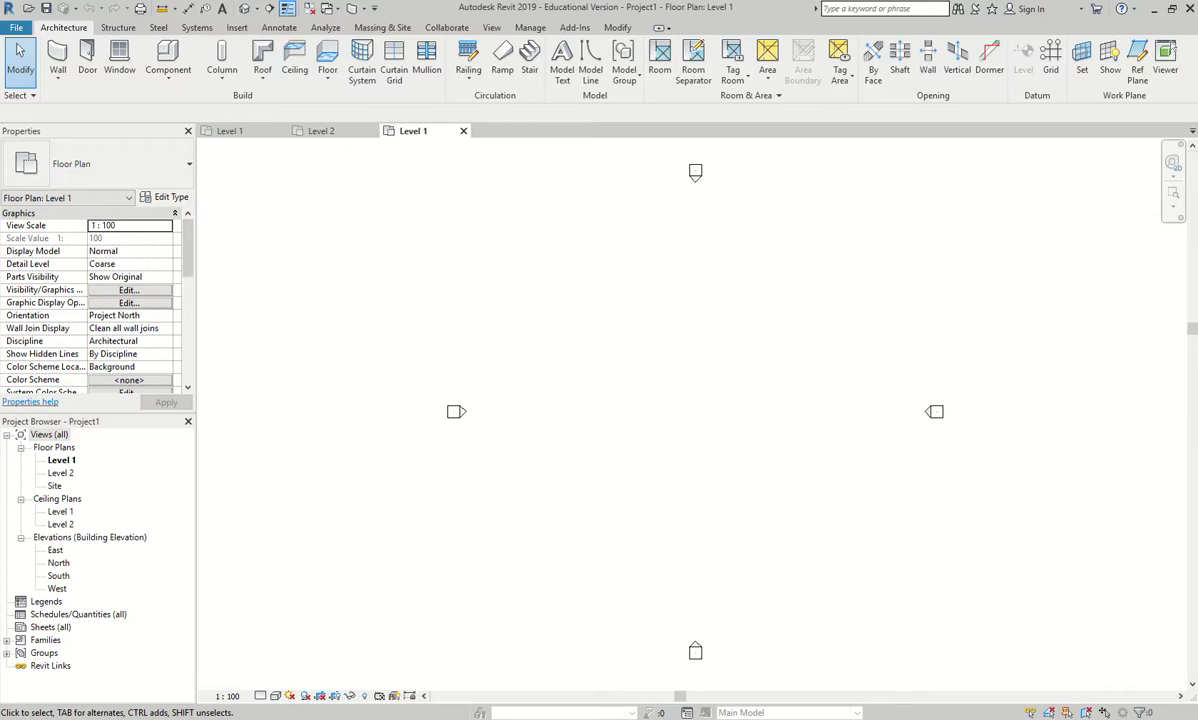
Draw two chained Generic - 200mm walls: one horizontal about 21000 mm long, one angled about 18000 mm long at about 55° to it
left_click(58, 57)
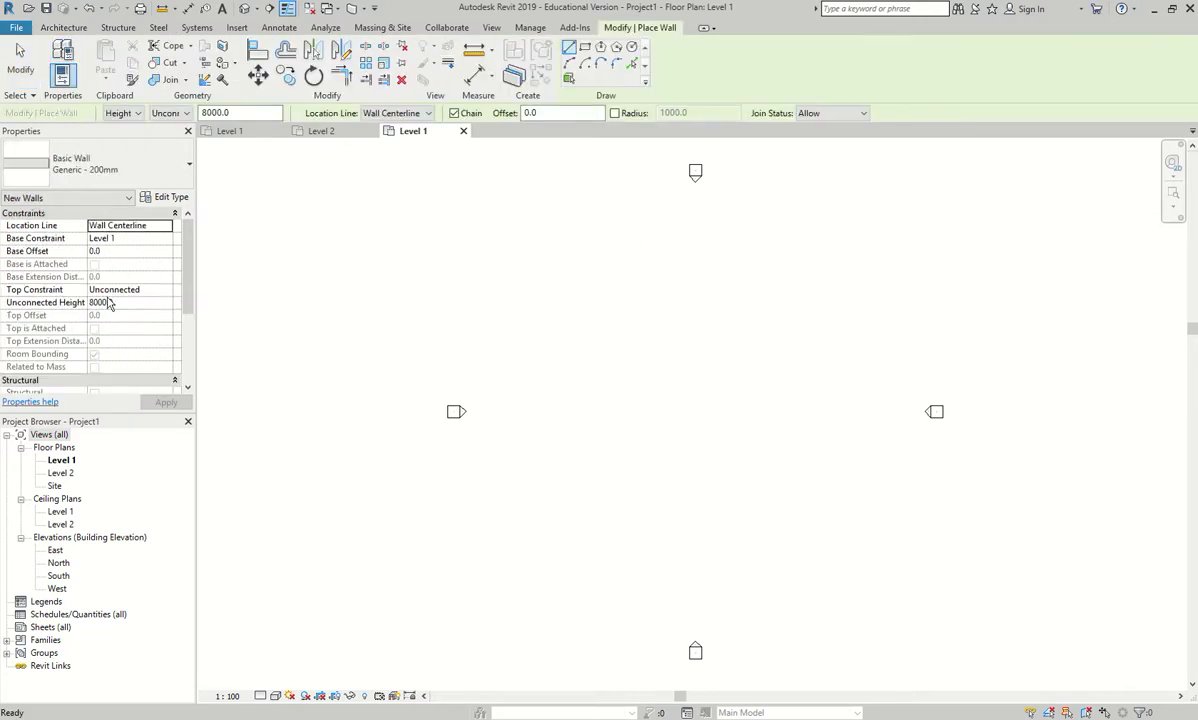
left_click(532, 412)
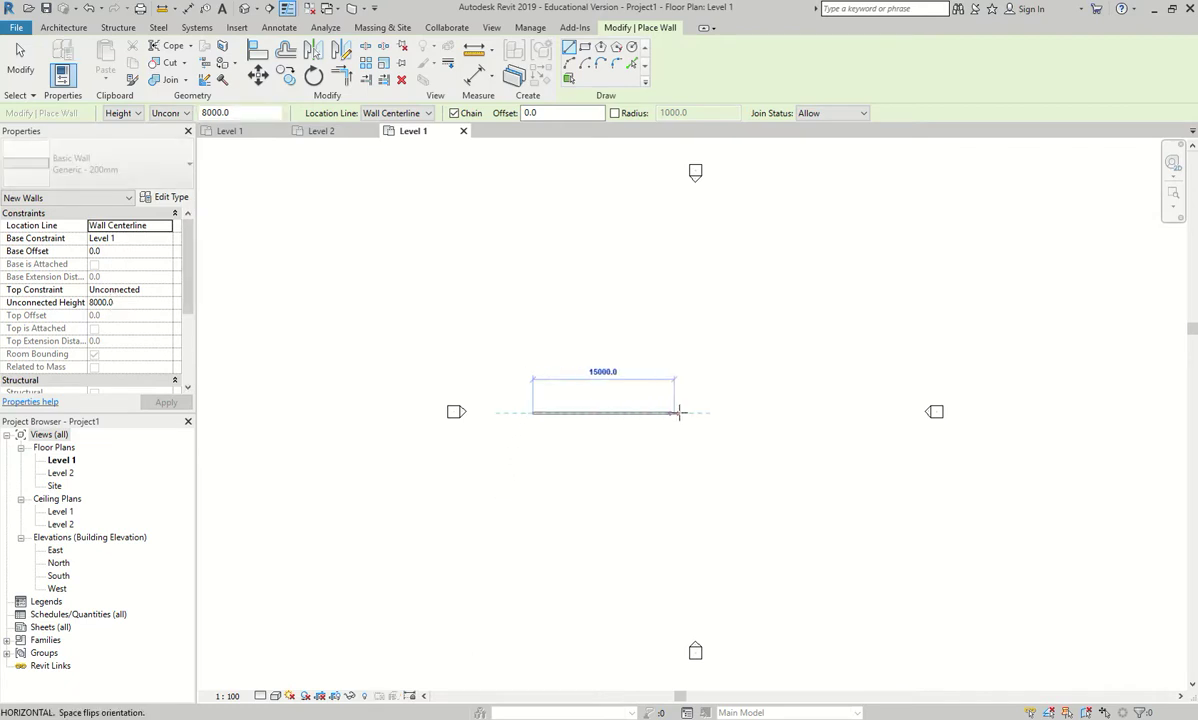
left_click(731, 412)
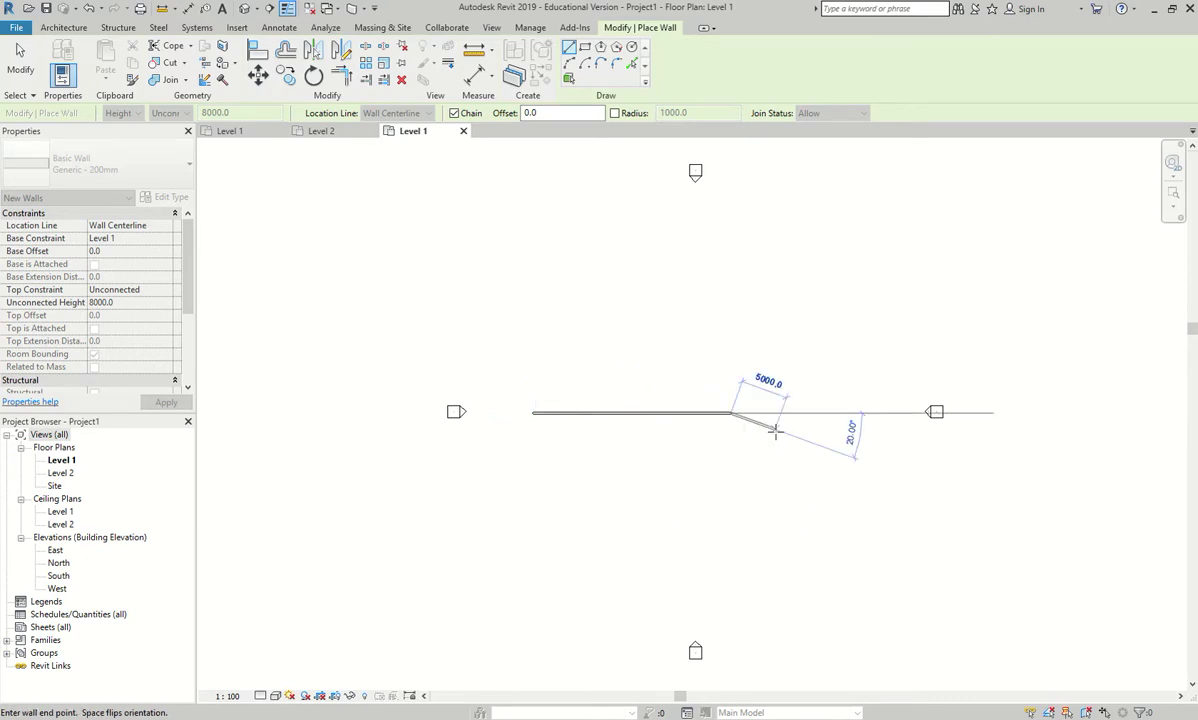
left_click(633, 552)
key("Escape")
key("Escape")
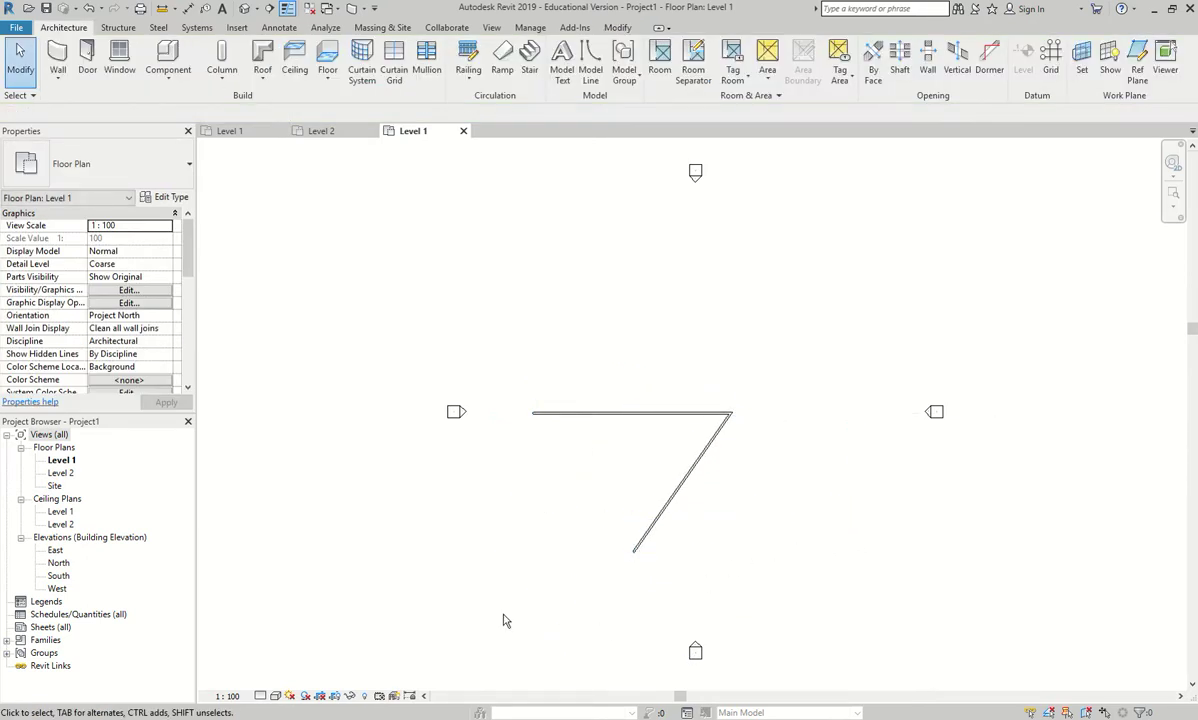
Make the temporary length dimension of the horizontal wall permanent
left_click(598, 413)
scroll(643, 387, "up", 4)
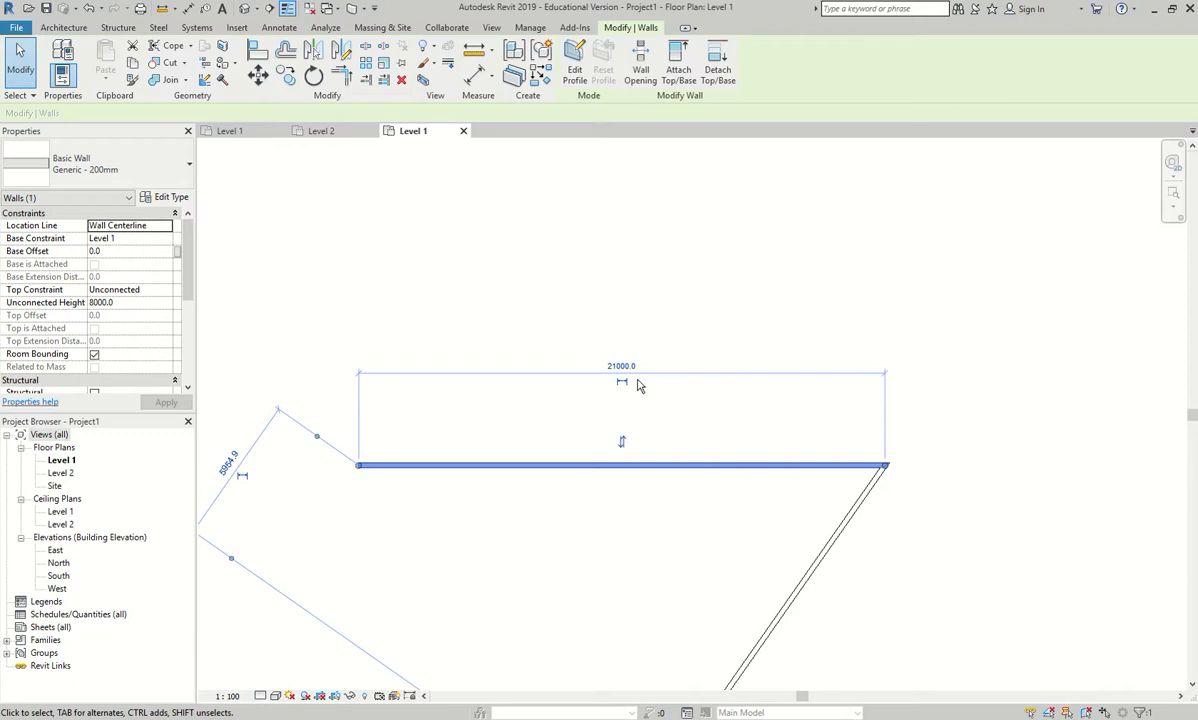
left_click(621, 383)
left_click(876, 277)
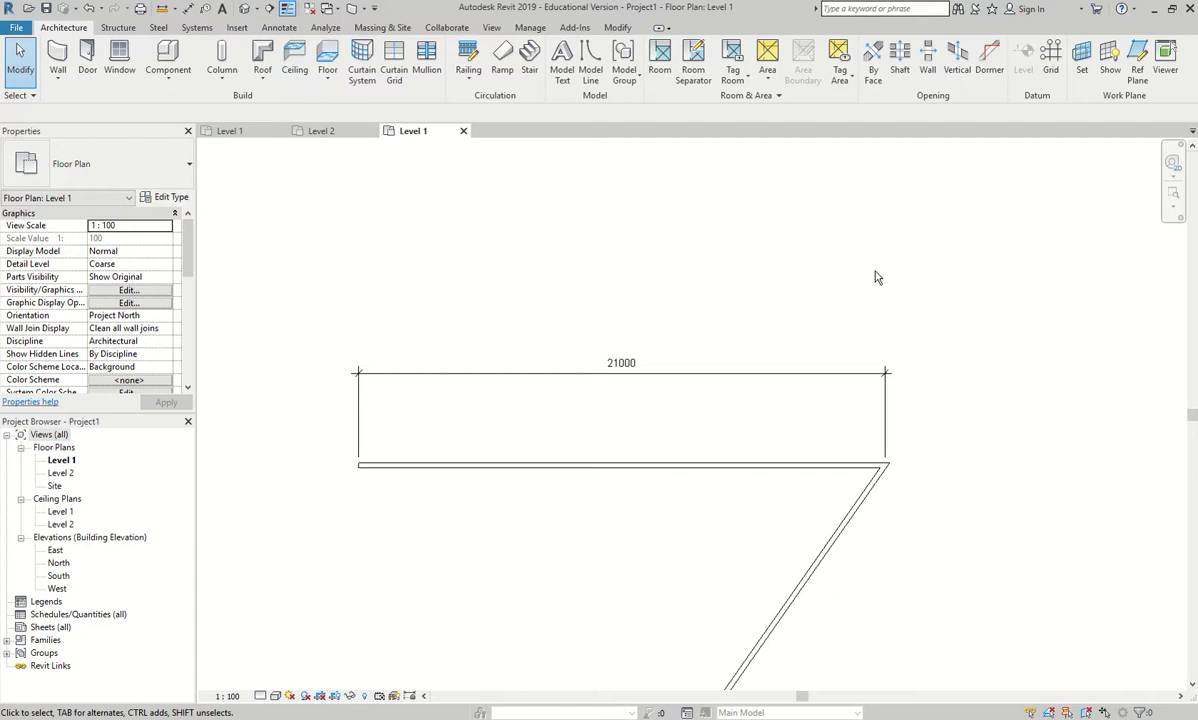
Make the angled wall's temporary angle, length and horizontal distance dimensions permanent
middle_click_drag(690, 480, 647, 277)
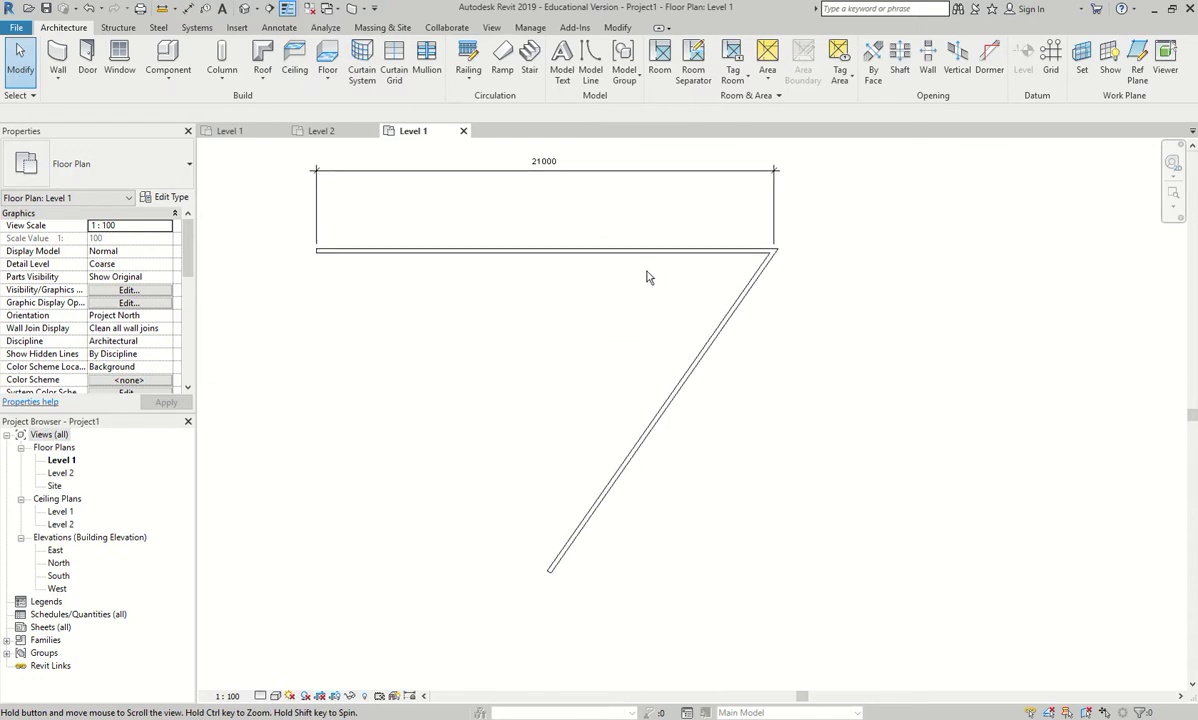
left_click(655, 421)
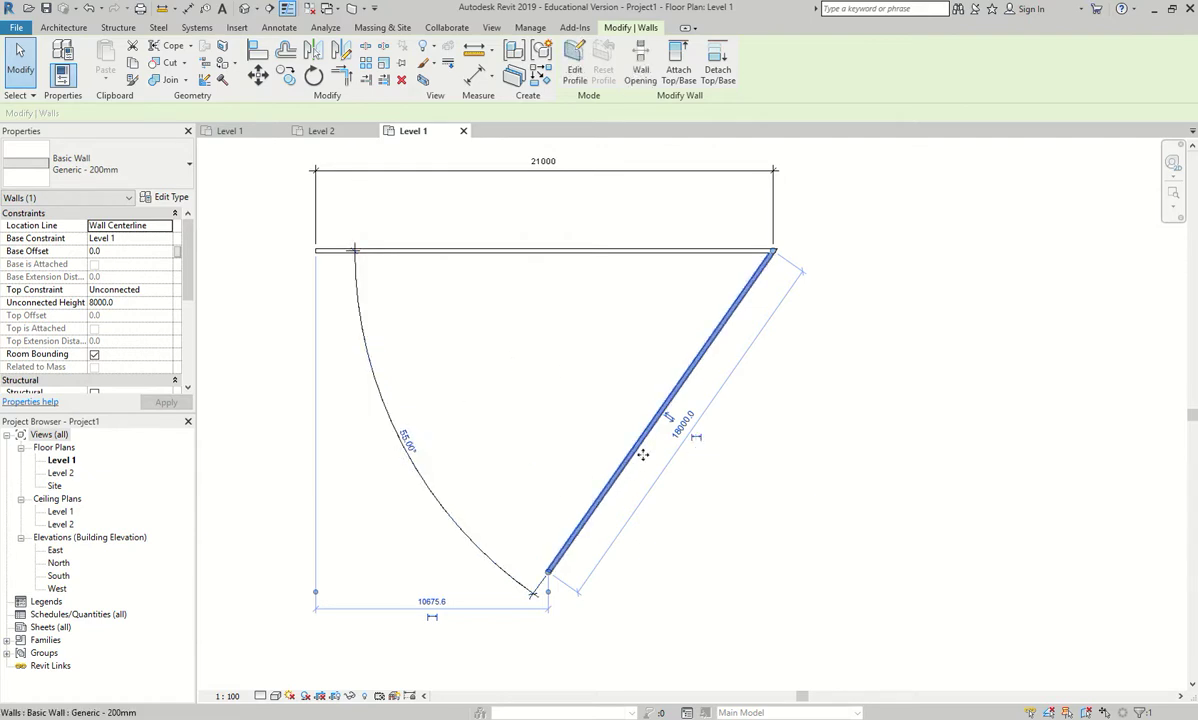
left_click(696, 437)
left_click(432, 617)
left_click(687, 601)
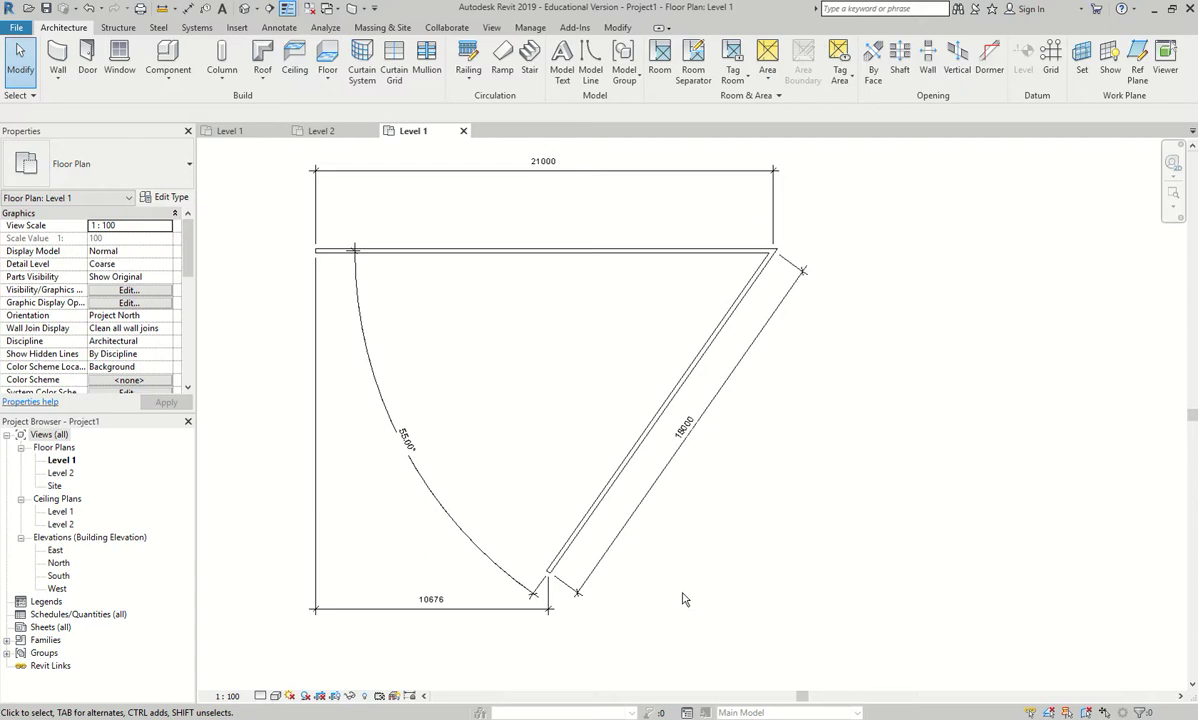
left_click(400, 430)
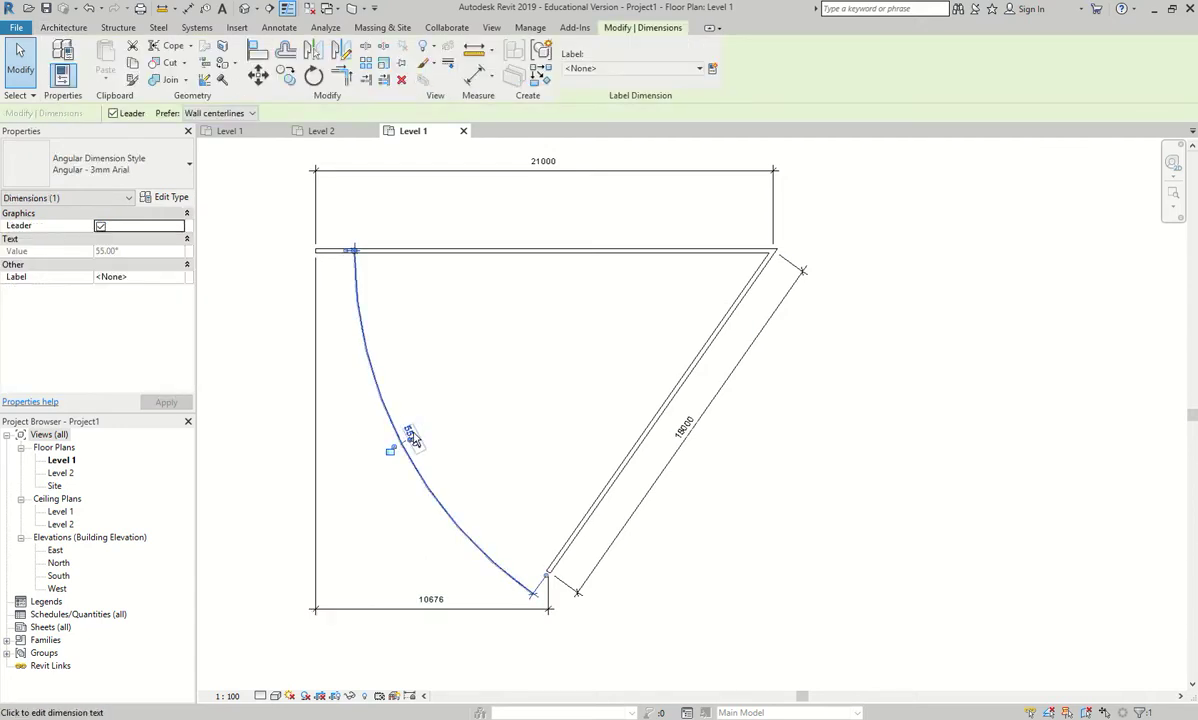
left_click(410, 437)
left_click(602, 488)
left_click(783, 537)
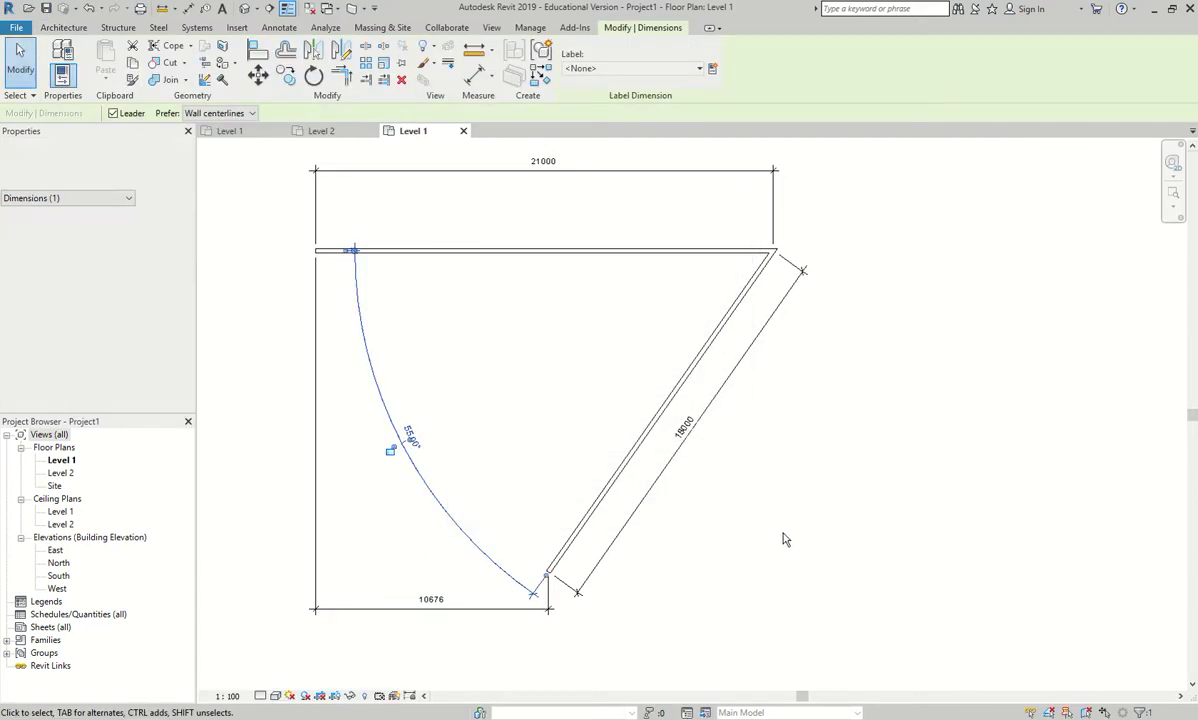
Set the angle between the angled wall and the horizontal wall to 45°
left_click(693, 357)
left_click(408, 433)
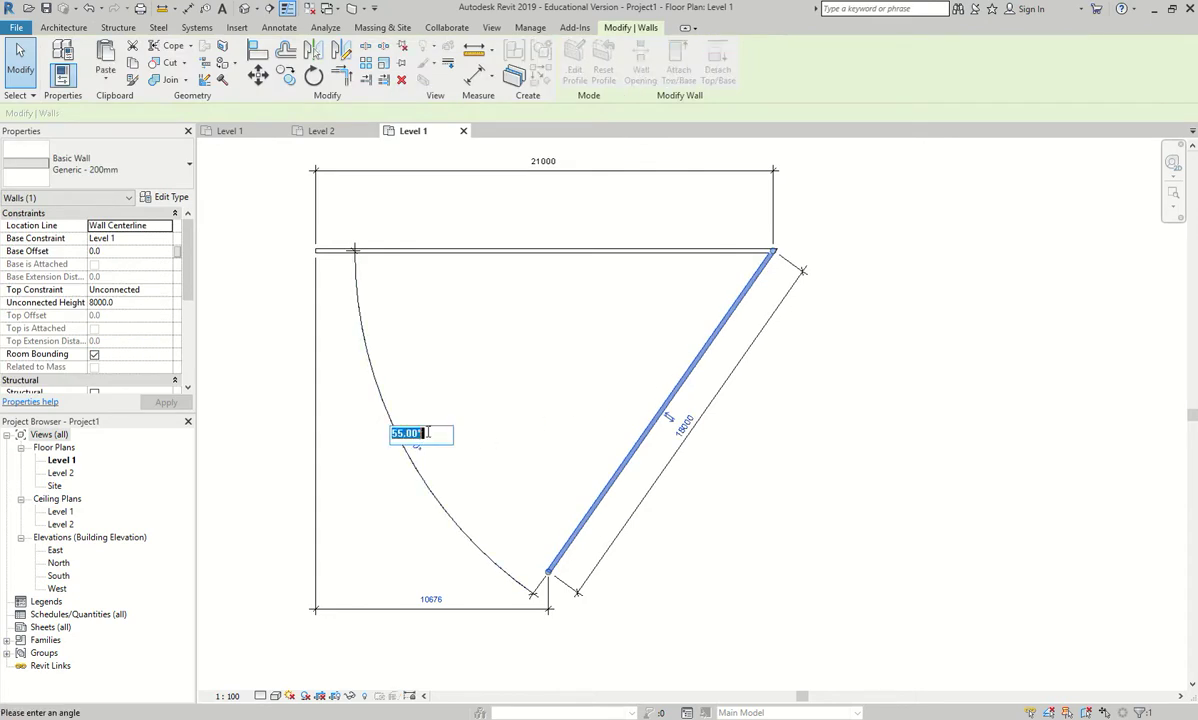
type("45")
key("Return")
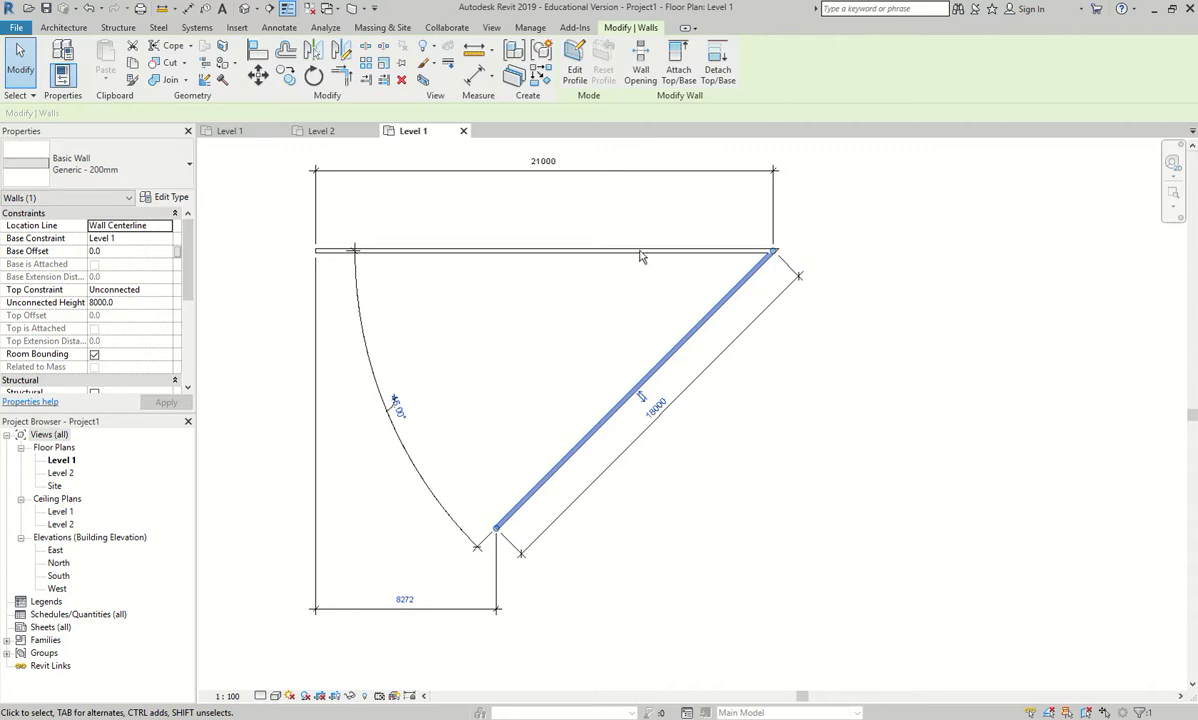
left_click(633, 325)
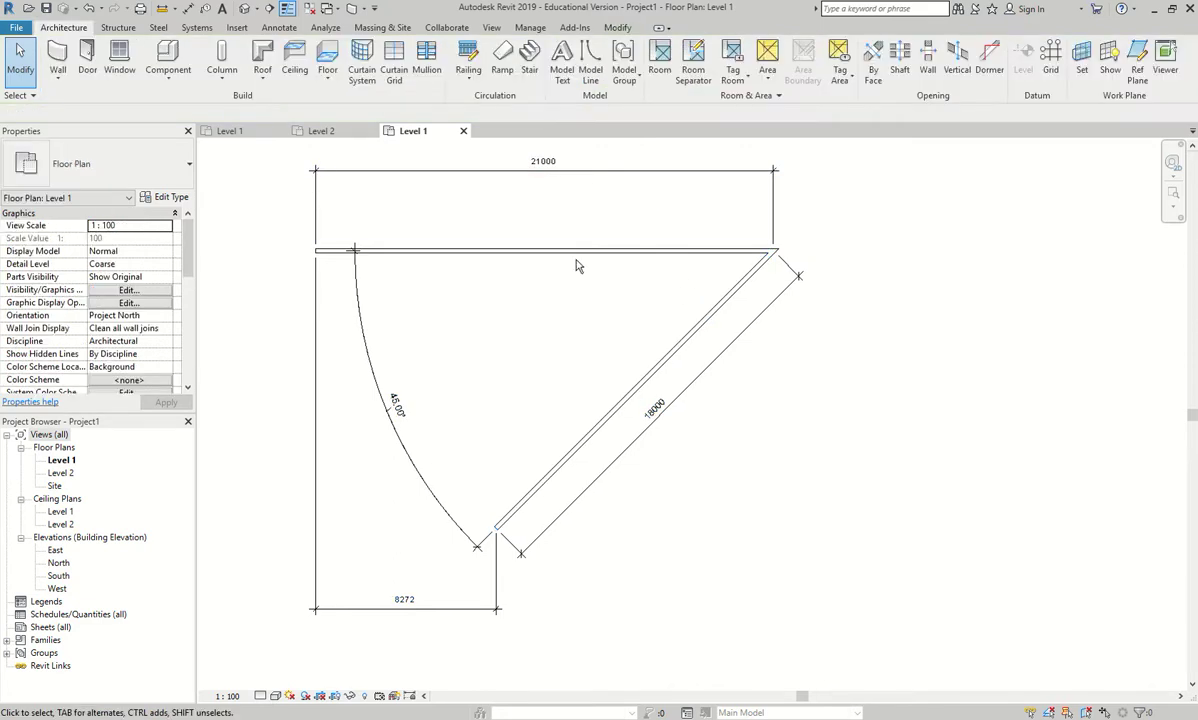
Set the horizontal wall's length to 2000 mm through its permanent dimension
left_click(560, 254)
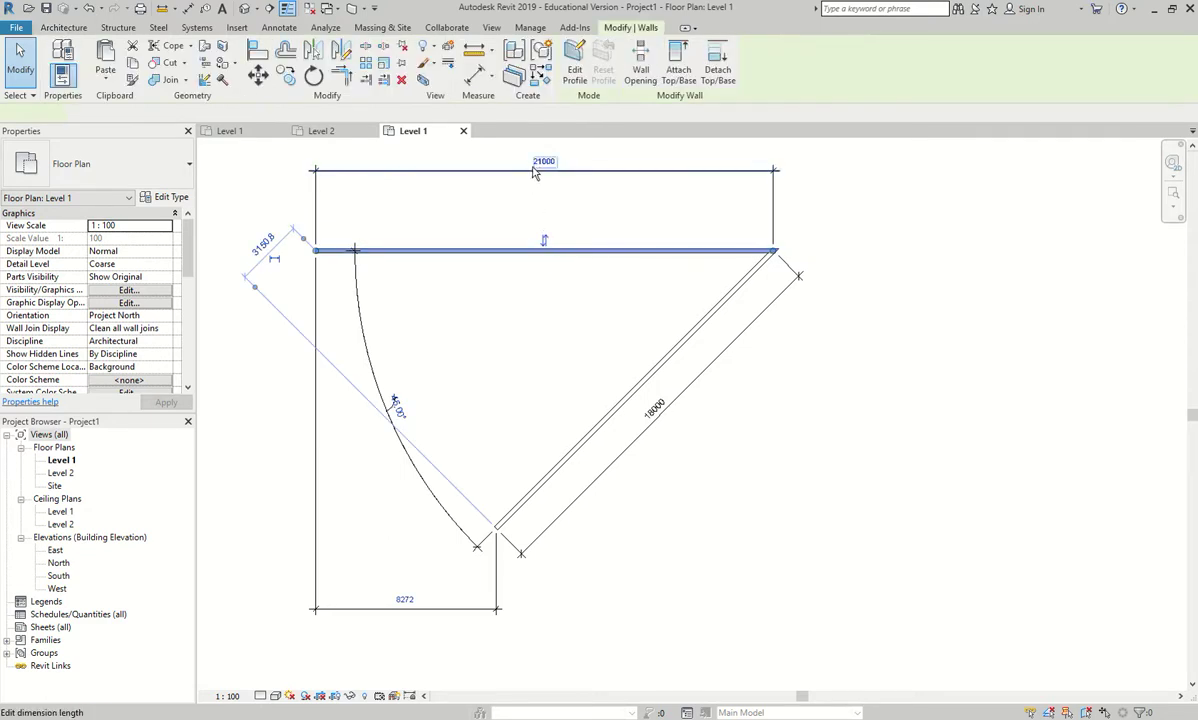
left_click(535, 157)
type("2000")
key("Return")
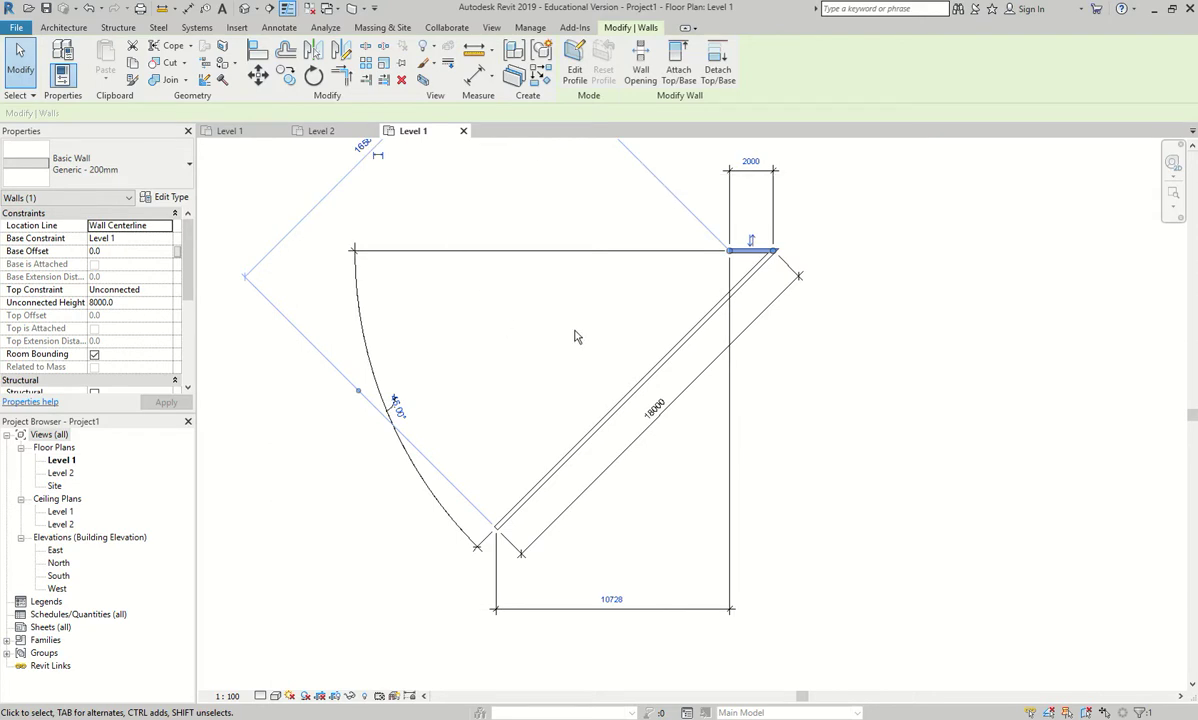
key("Escape")
Move the text of the horizontal wall's length dimension well to the left of its dimension line
middle_click_drag(833, 193, 655, 260)
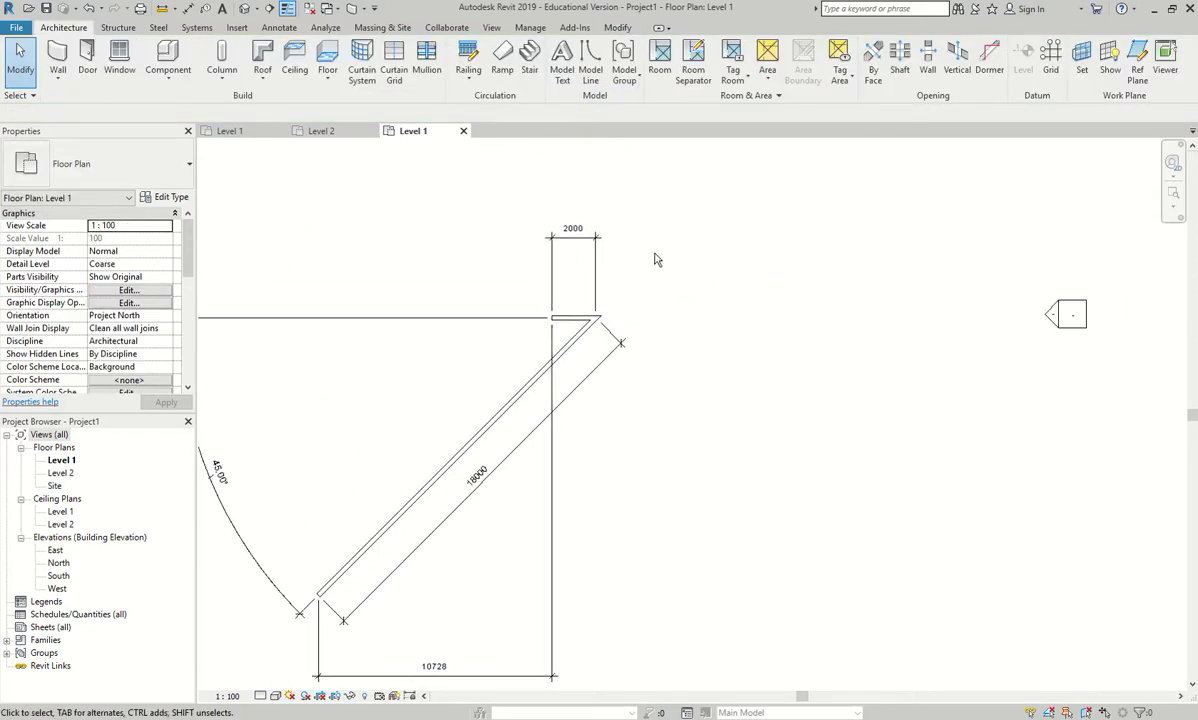
left_click(578, 232)
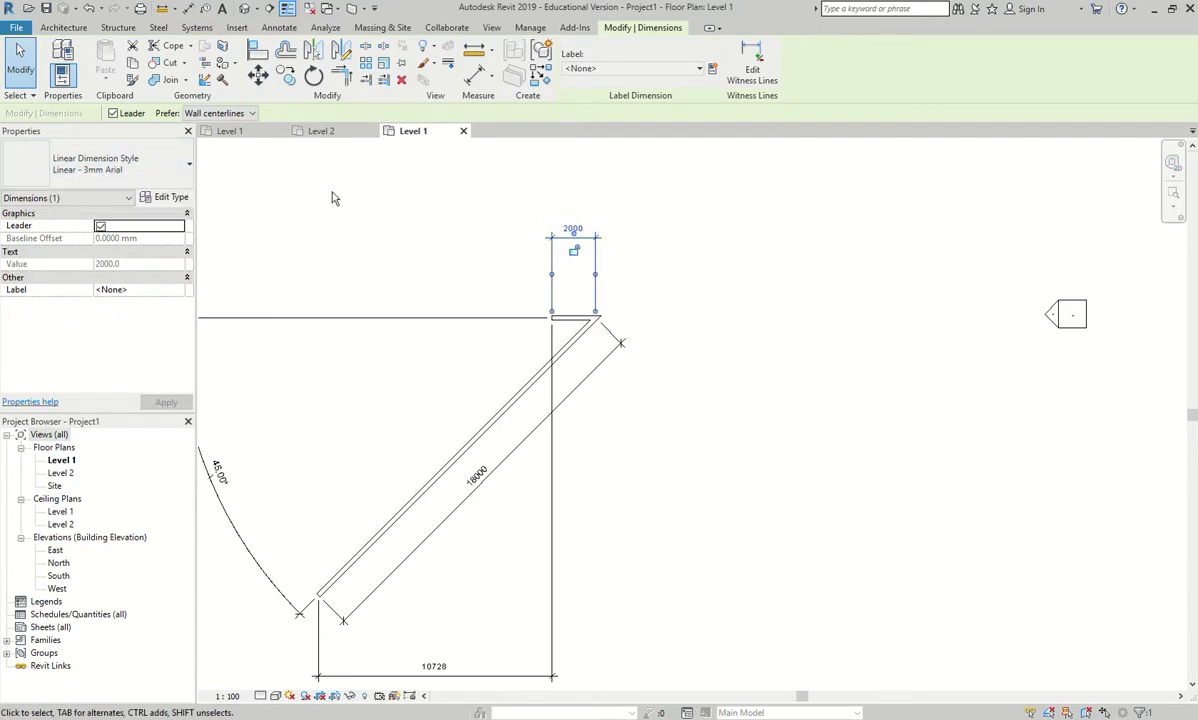
left_click_drag(573, 232, 330, 192)
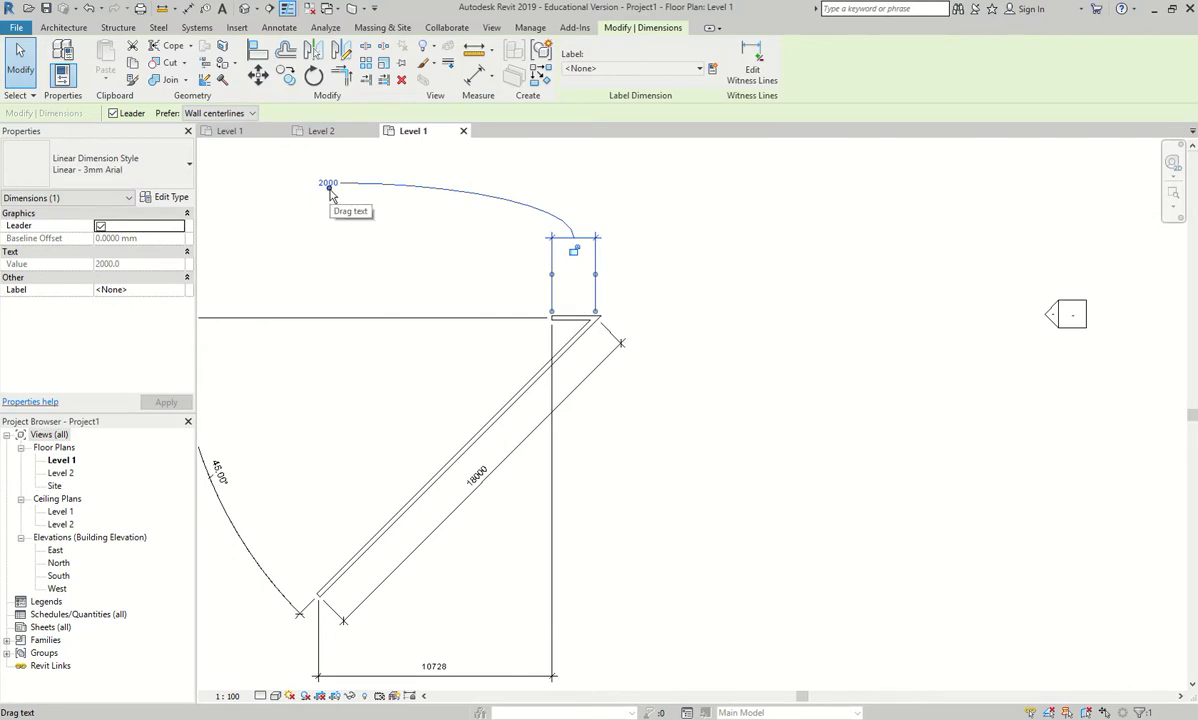
left_click_drag(329, 187, 411, 213)
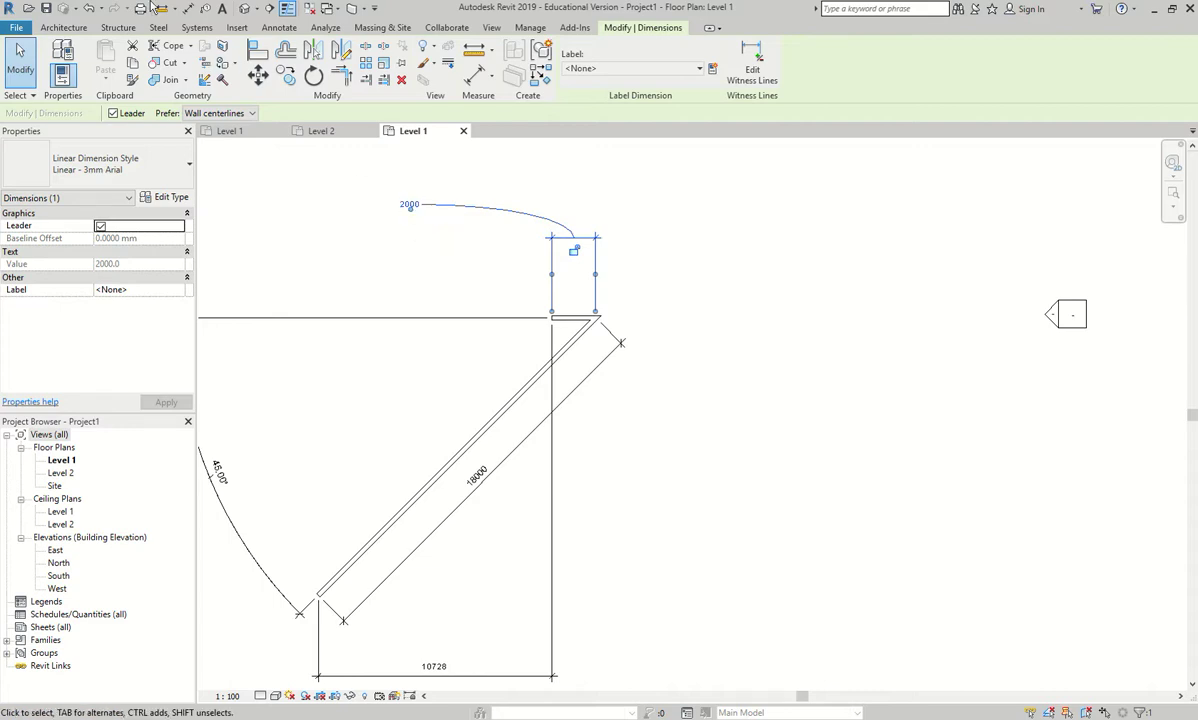
Move the 2000 dimension's text onto the lower horizontal dimension line and shift the 10728 text aside, toggling their leaders
left_click(113, 113)
left_click_drag(411, 216, 358, 669)
left_click(434, 668)
left_click(113, 113)
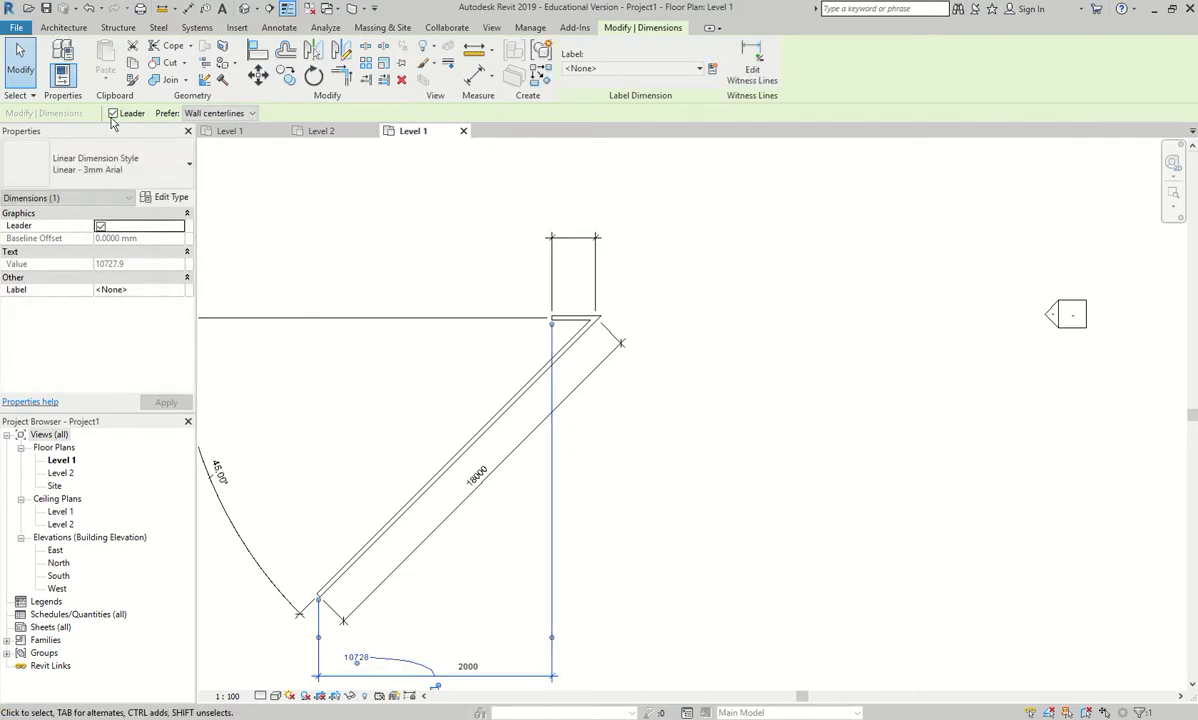
left_click(467, 666)
left_click_drag(468, 675, 418, 676)
key("Escape")
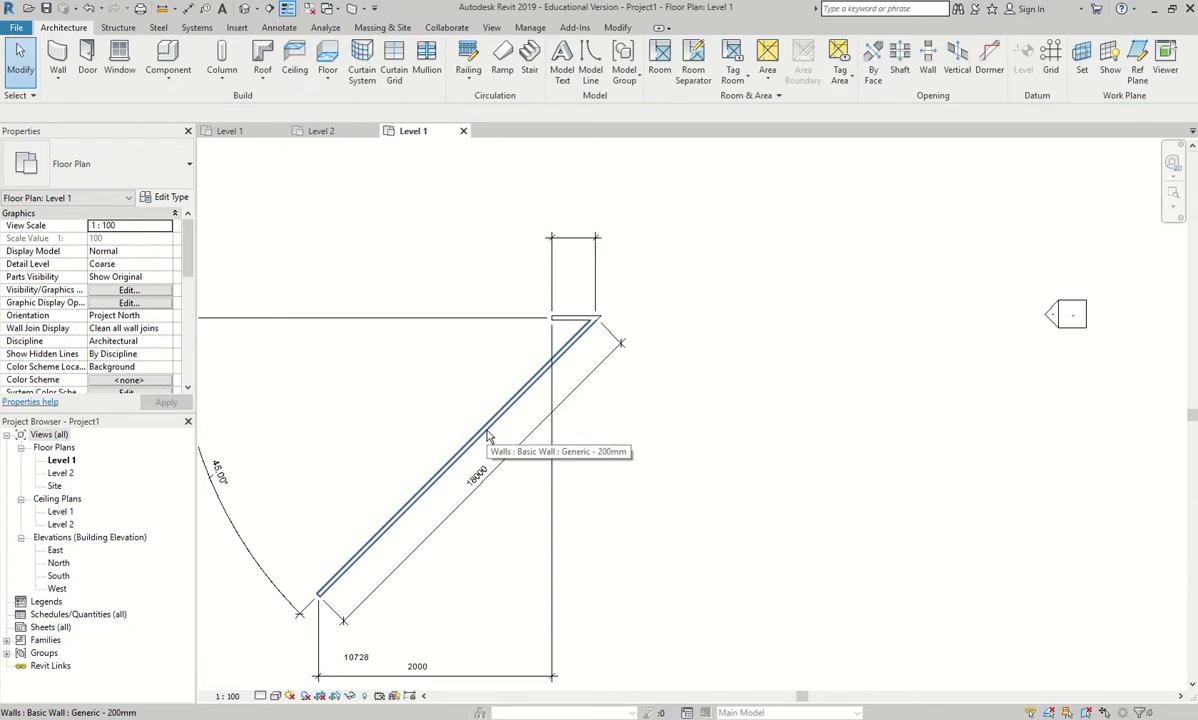
Select the angled wall and the short horizontal wall in turn to examine which dimensions are editable for each
scroll(416, 432, "down", 3)
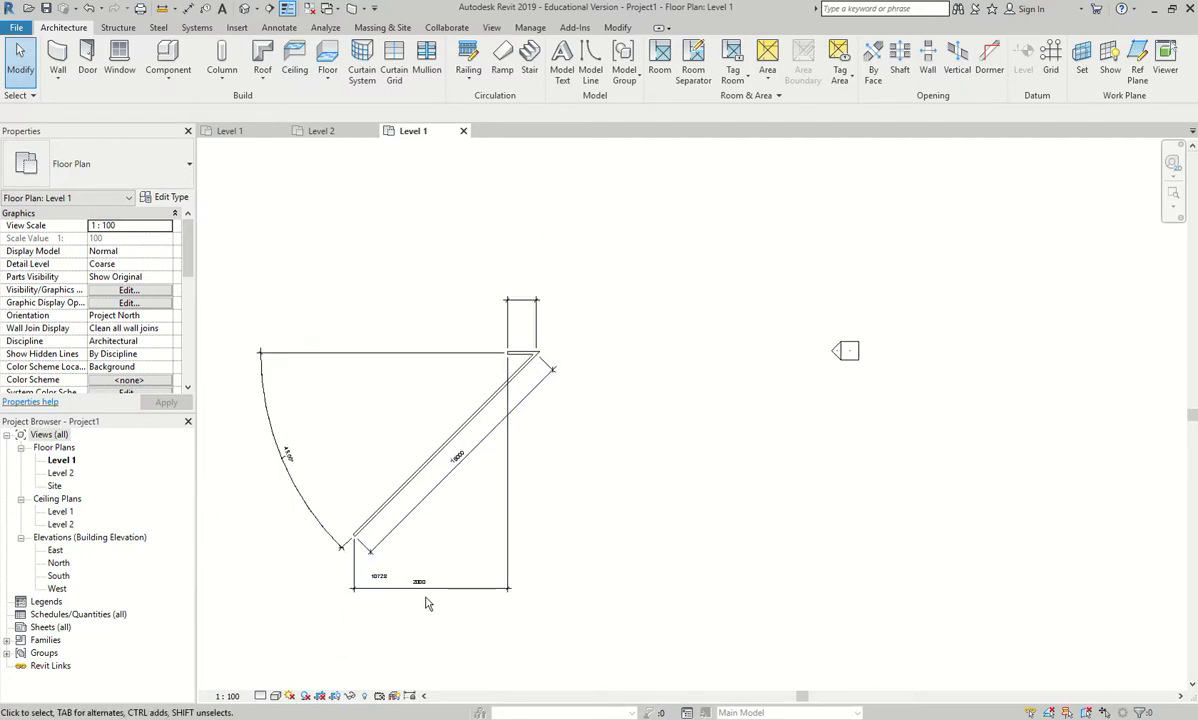
left_click(420, 470)
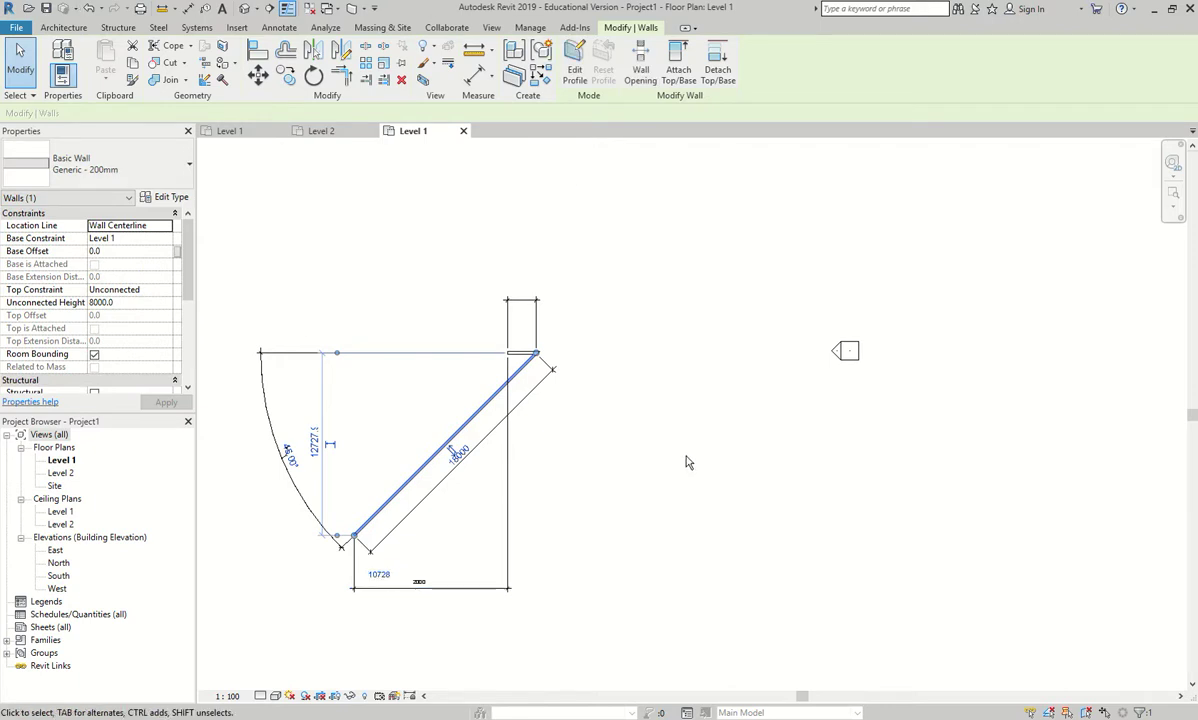
left_click(645, 432)
left_click(516, 355)
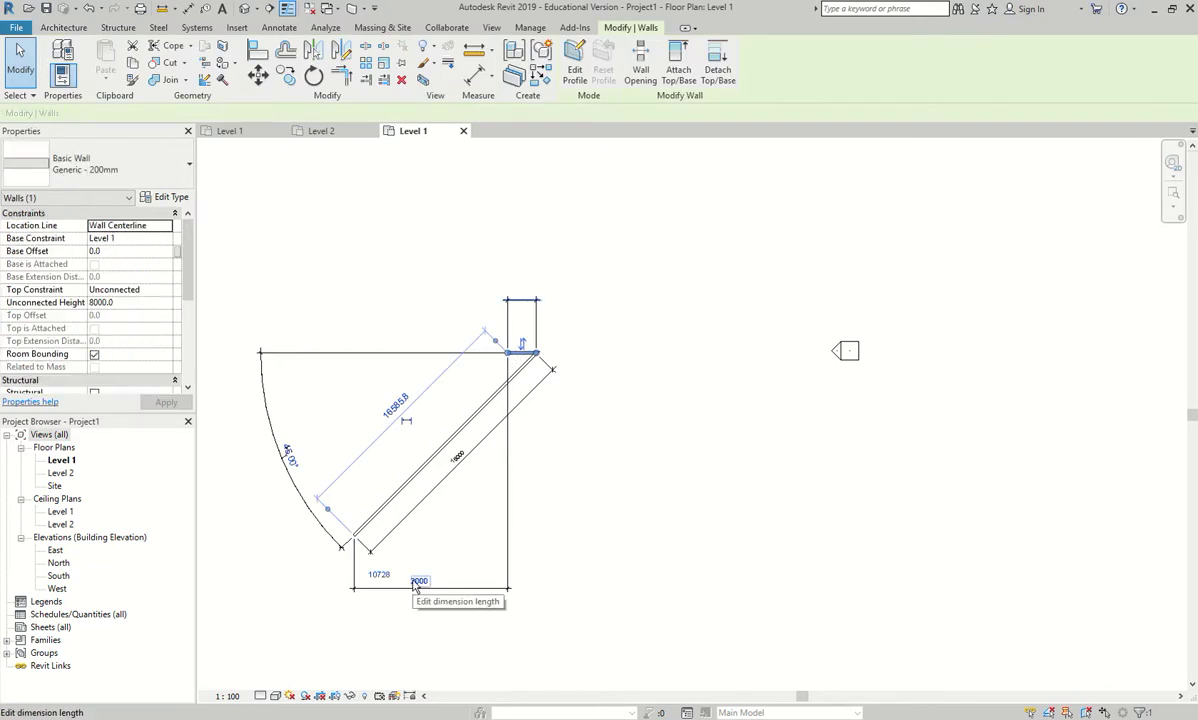
key("Escape")
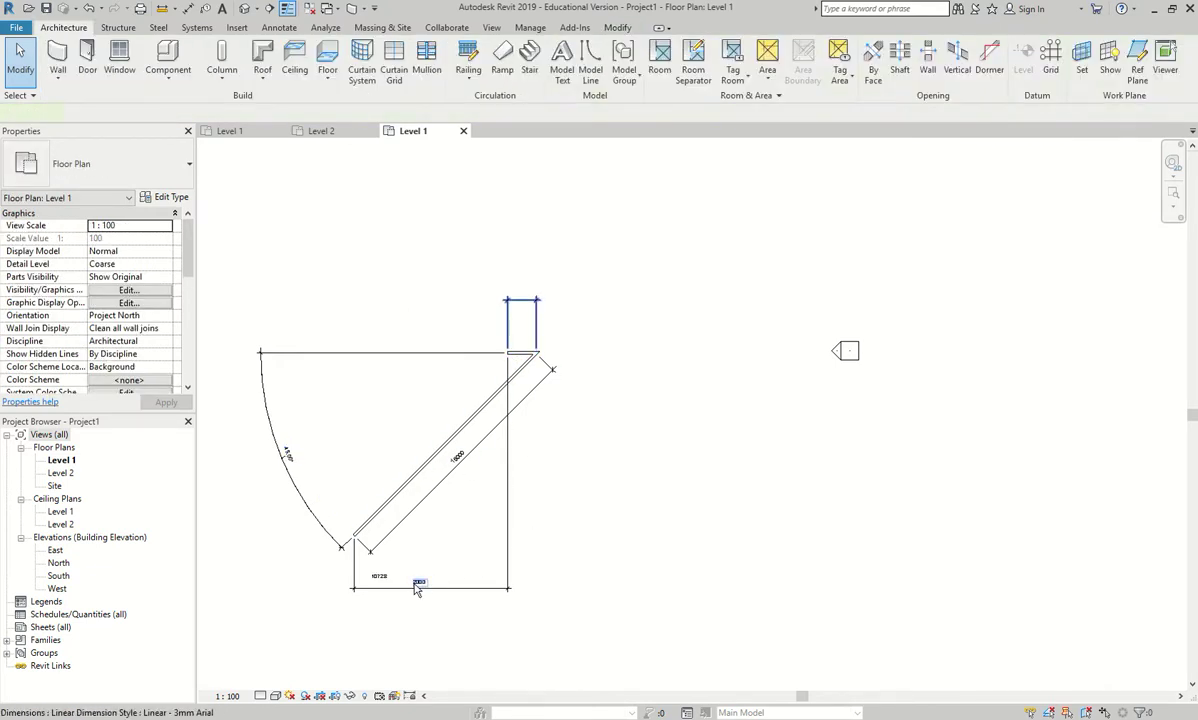
Move the 2000 text back above the short wall's dimension line and center the 10728 text on the lower dimension
left_click(418, 586)
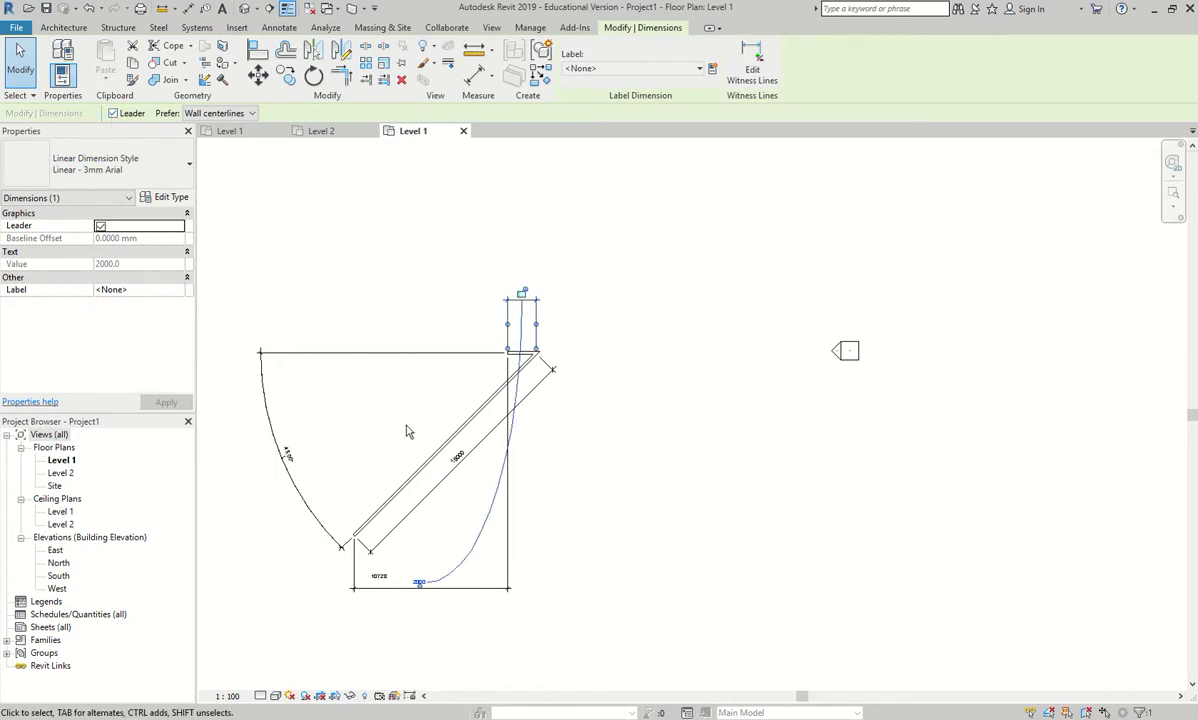
left_click_drag(419, 583, 521, 294)
key("Escape")
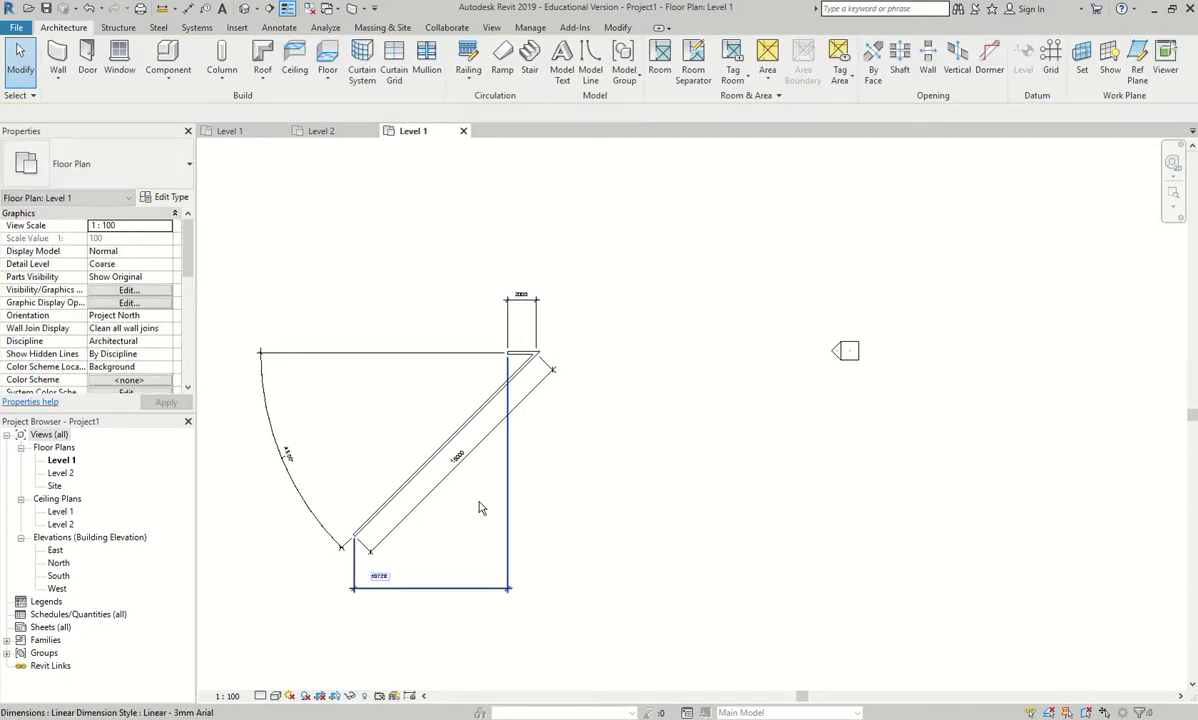
left_click(393, 586)
left_click_drag(428, 594, 430, 587)
key("Escape")
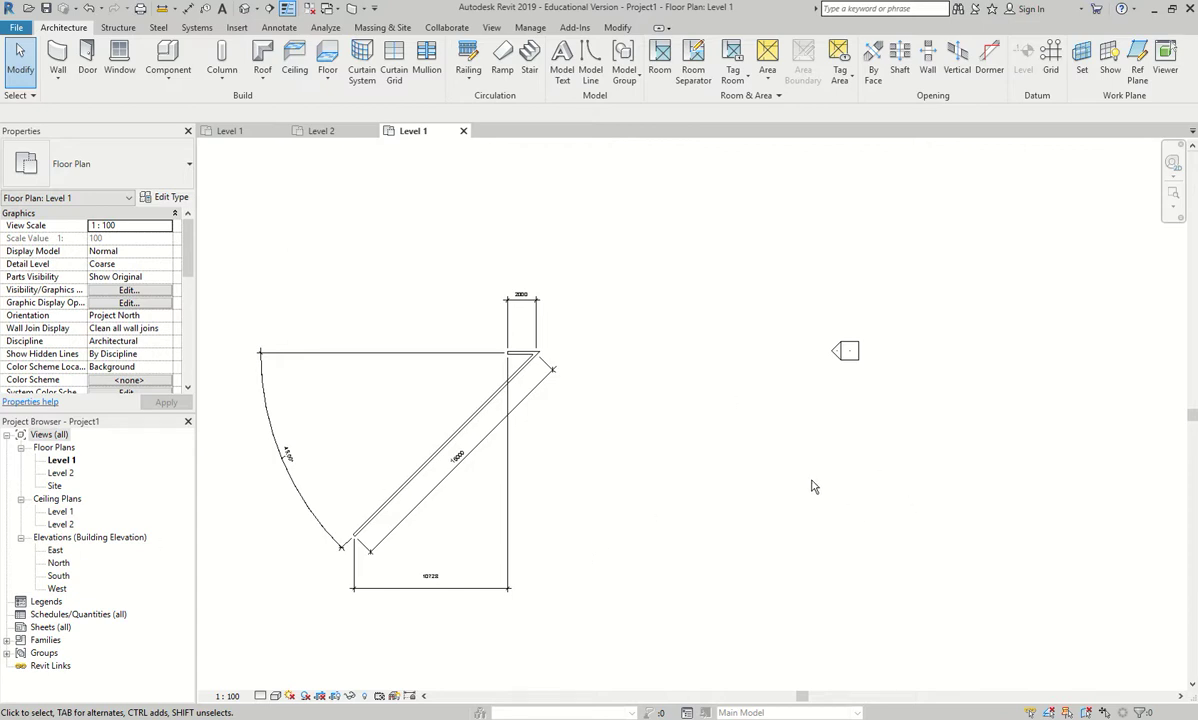
Cycle the selection preview at the short horizontal wall between the single wall and the whole chain of connected walls
scroll(577, 463, "down", 1)
scroll(577, 463, "down", 1)
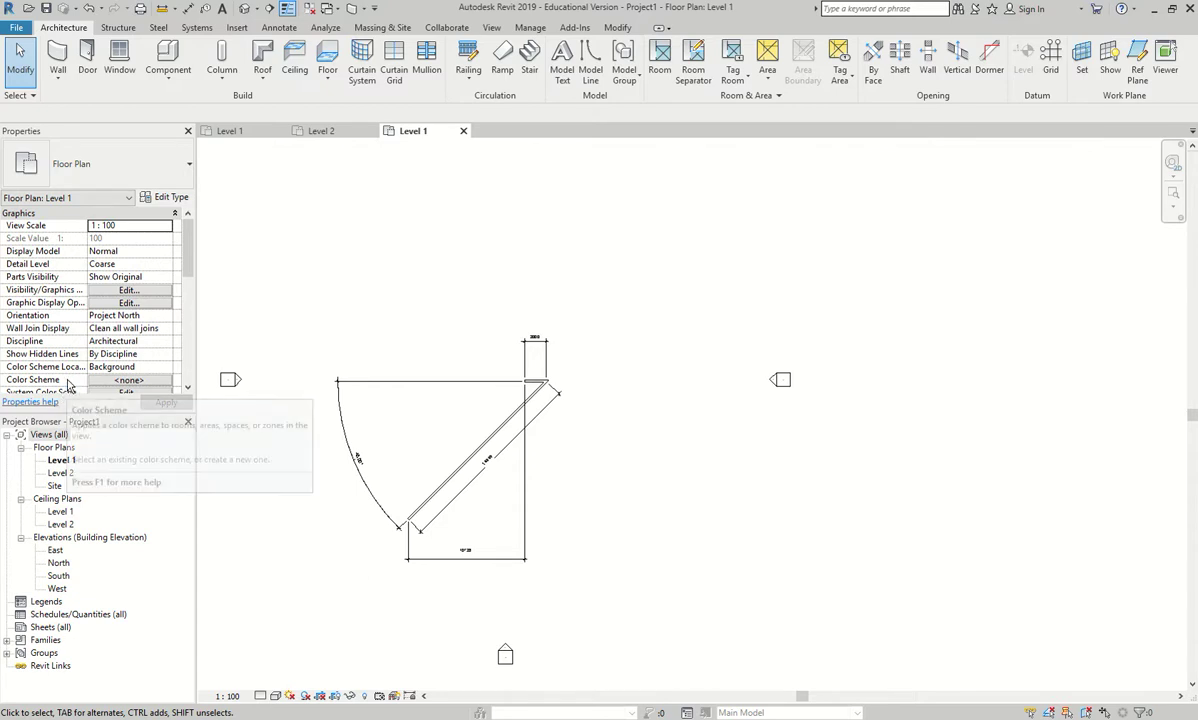
scroll(622, 391, "up", 10)
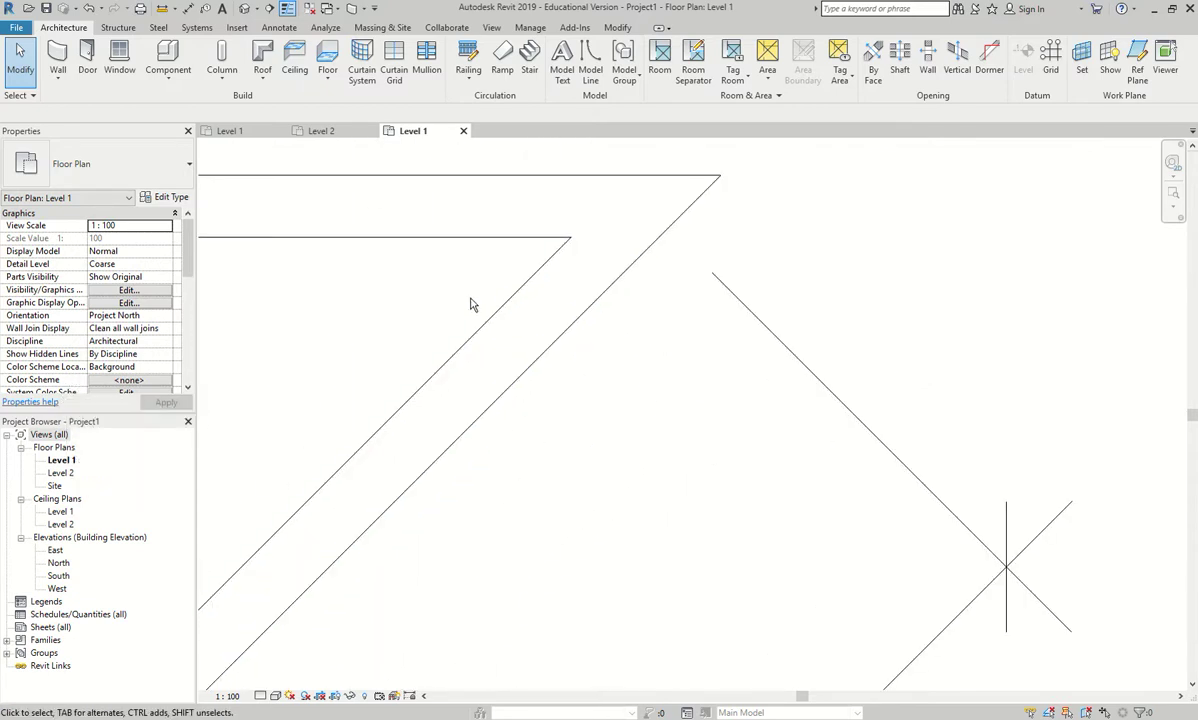
scroll(546, 326, "down", 2)
middle_click_drag(546, 326, 724, 381)
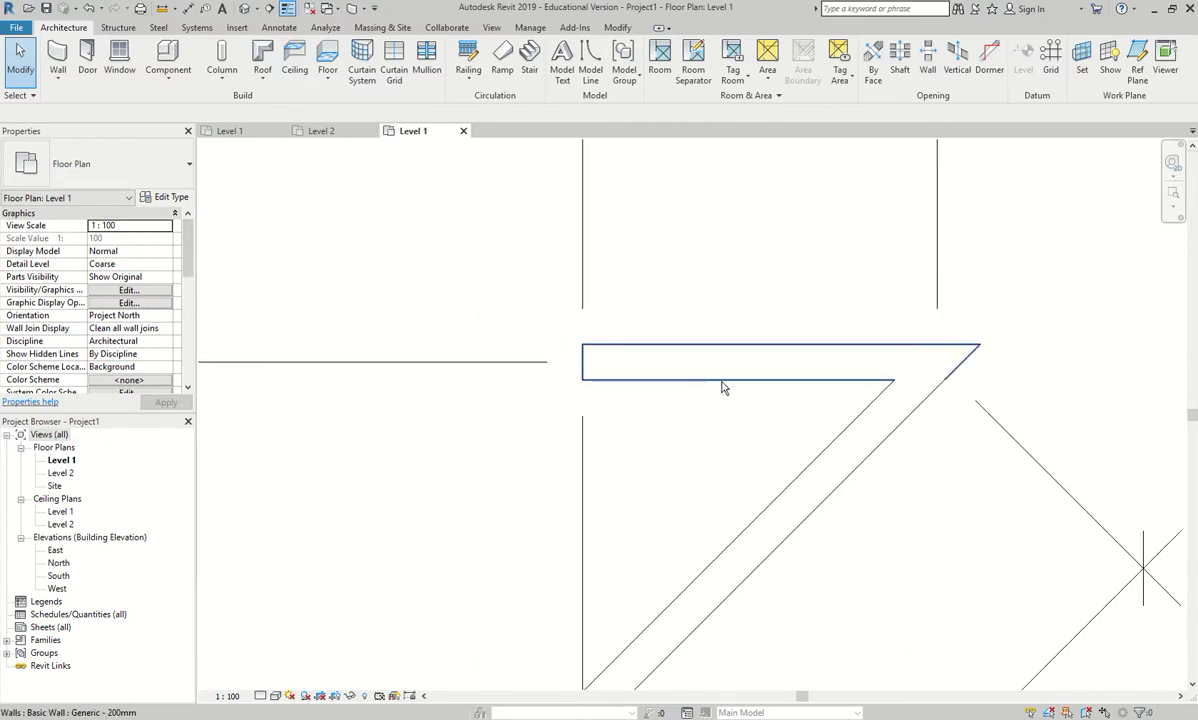
key("Tab")
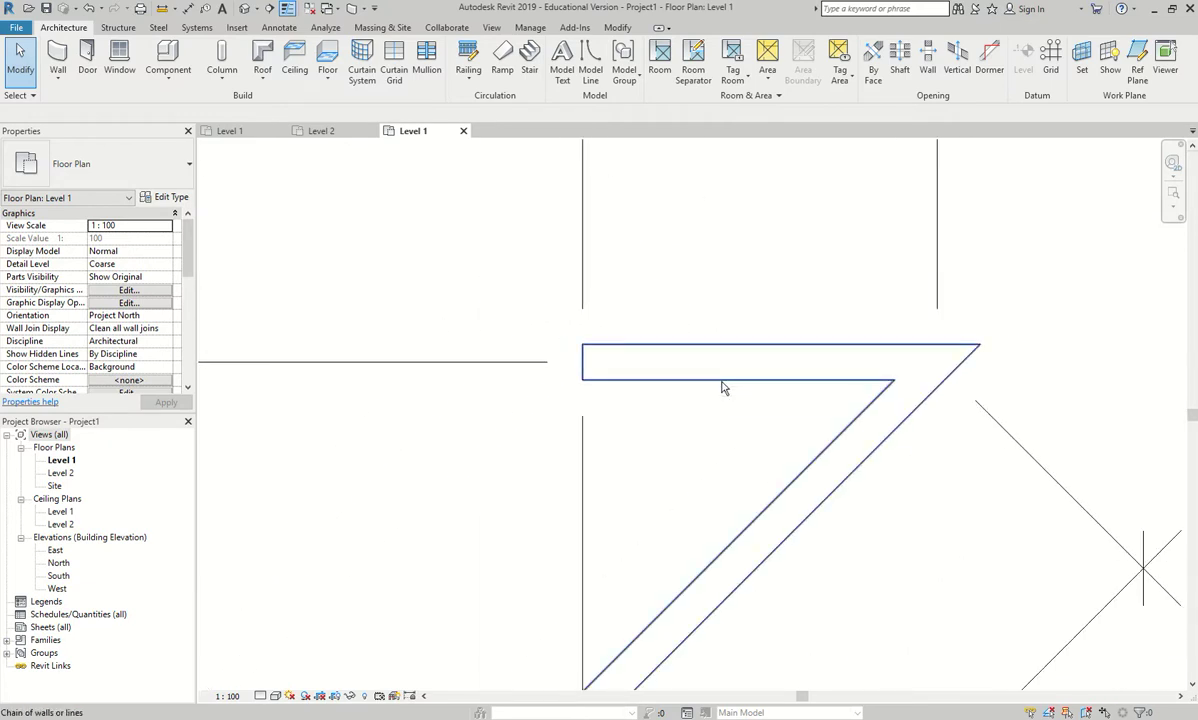
key("Tab")
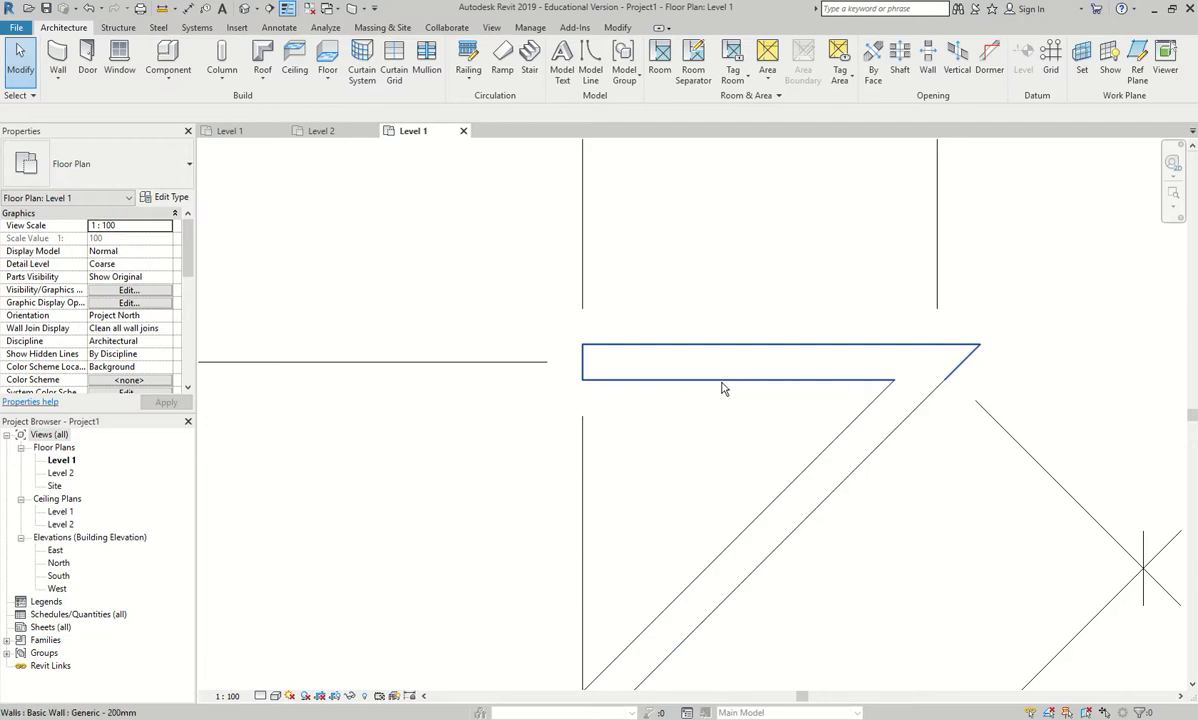
key("Tab")
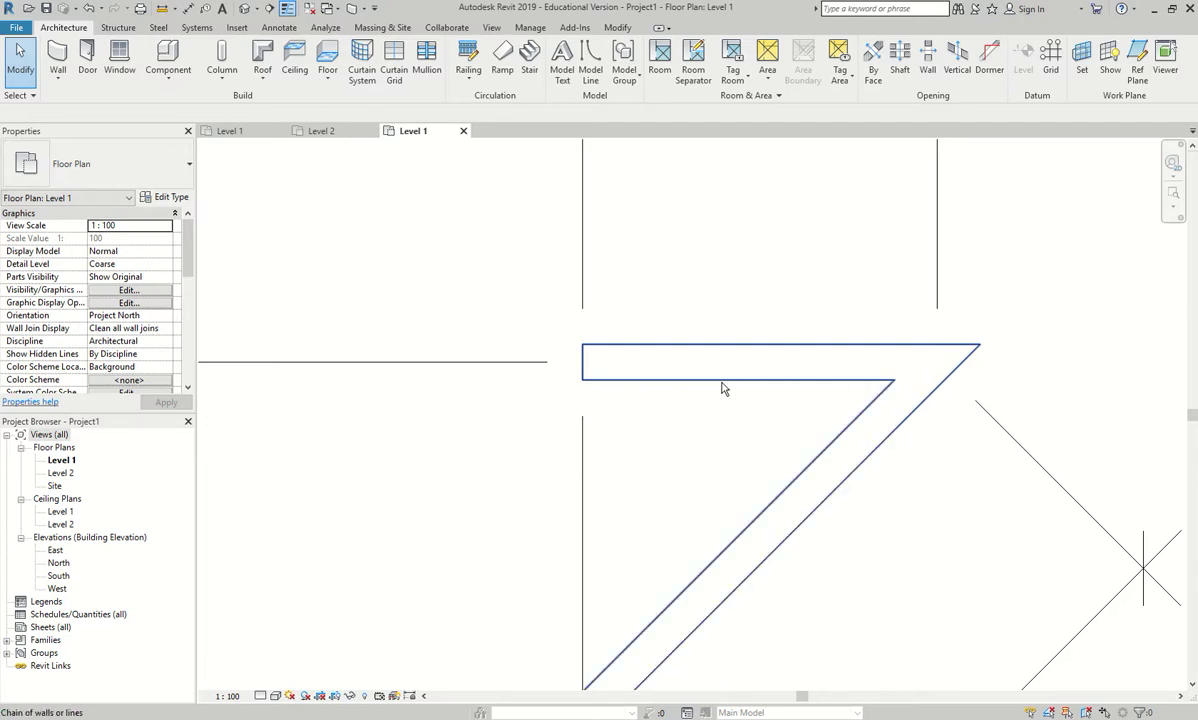
Select the angled wall, add the short horizontal wall to the selection, and remove the short wall from it again
key("Tab")
key("Tab")
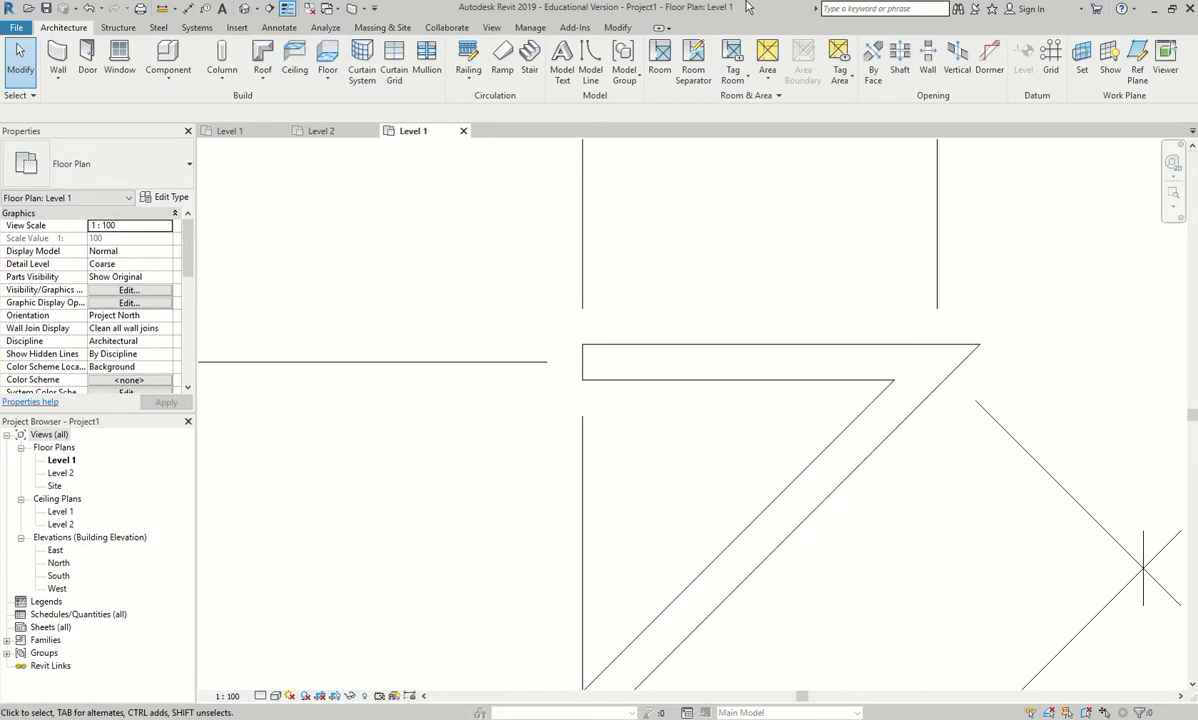
left_click(842, 378)
left_click(855, 415, "ctrl")
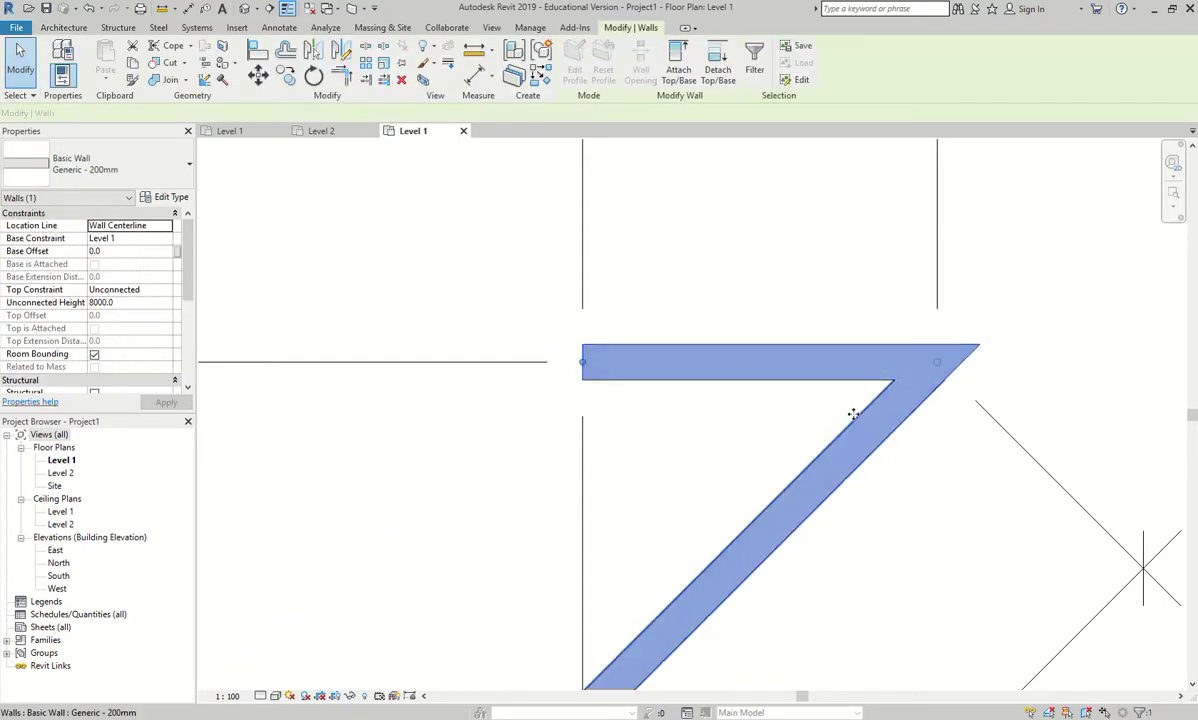
left_click(865, 425)
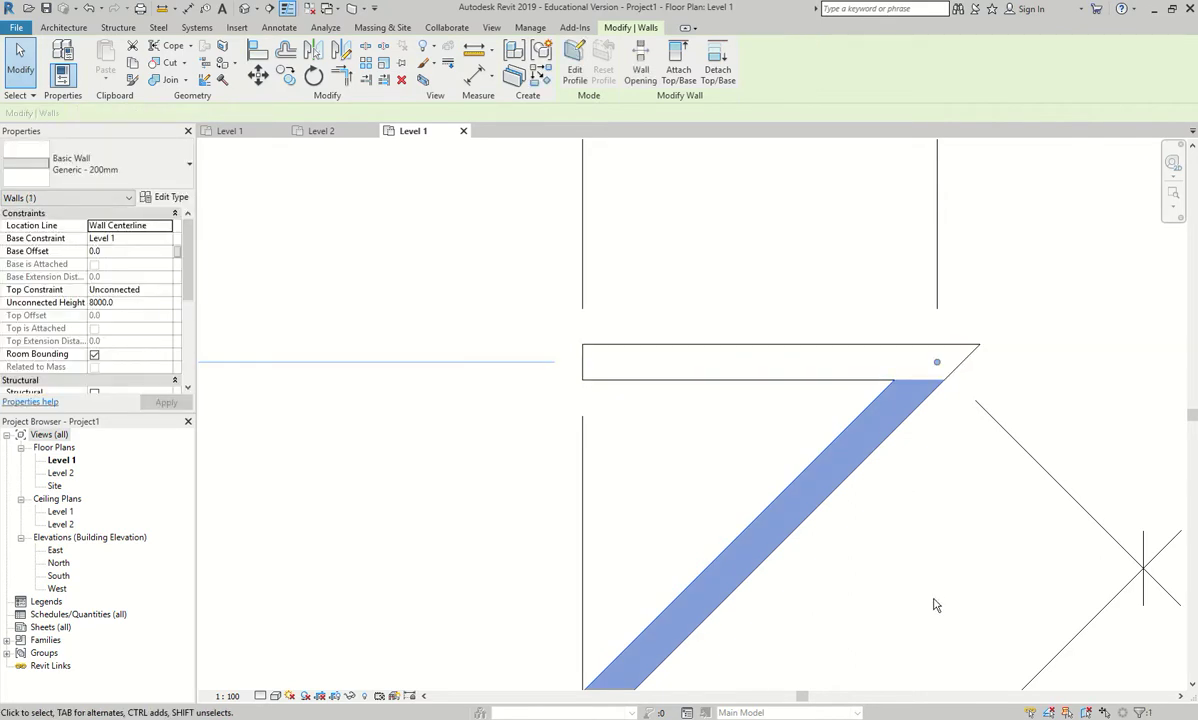
left_click(829, 378, "ctrl")
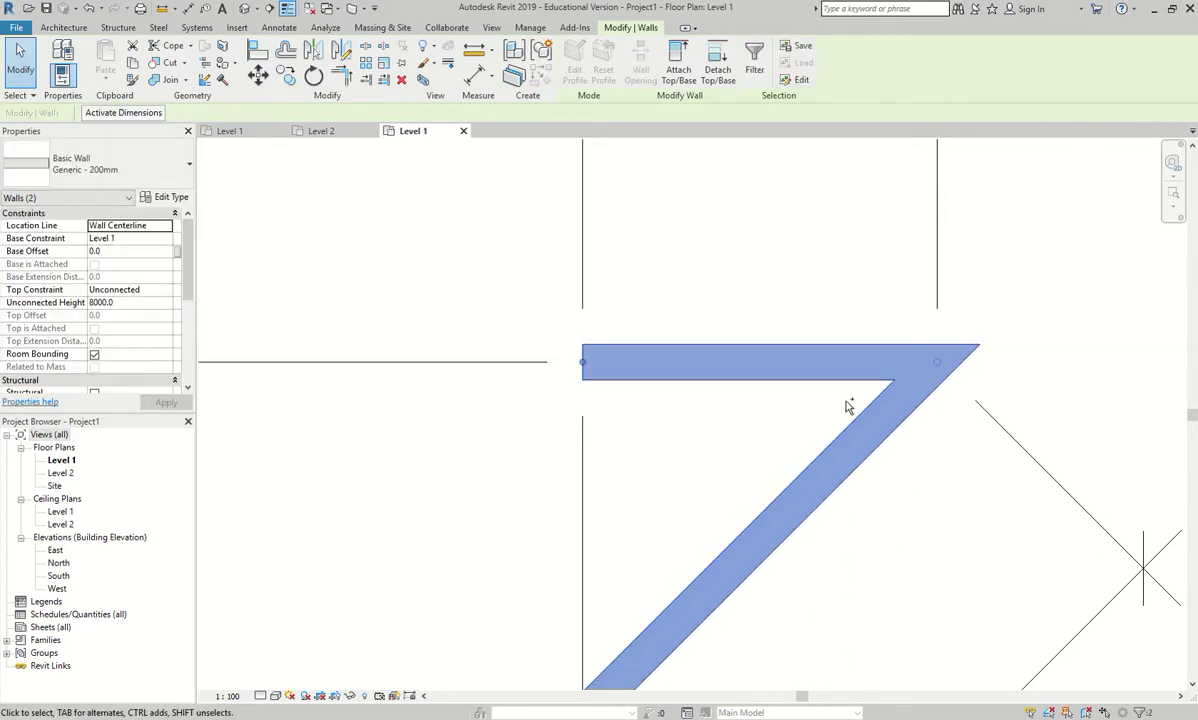
left_click(838, 377, "shift")
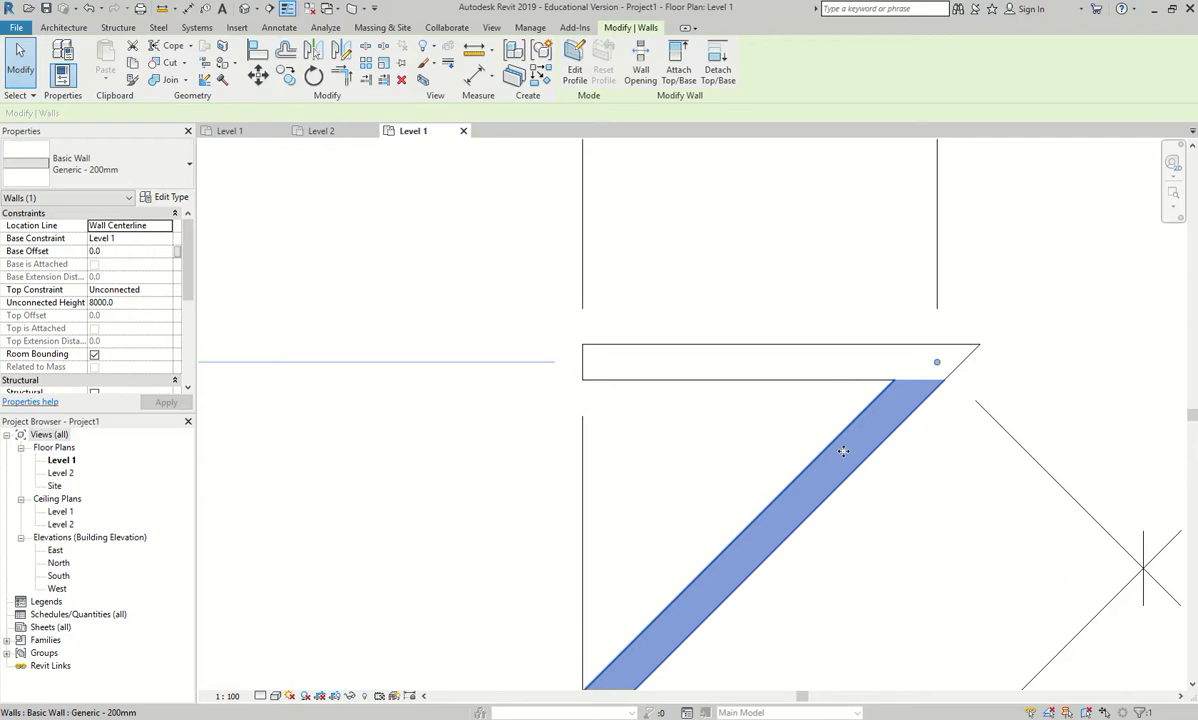
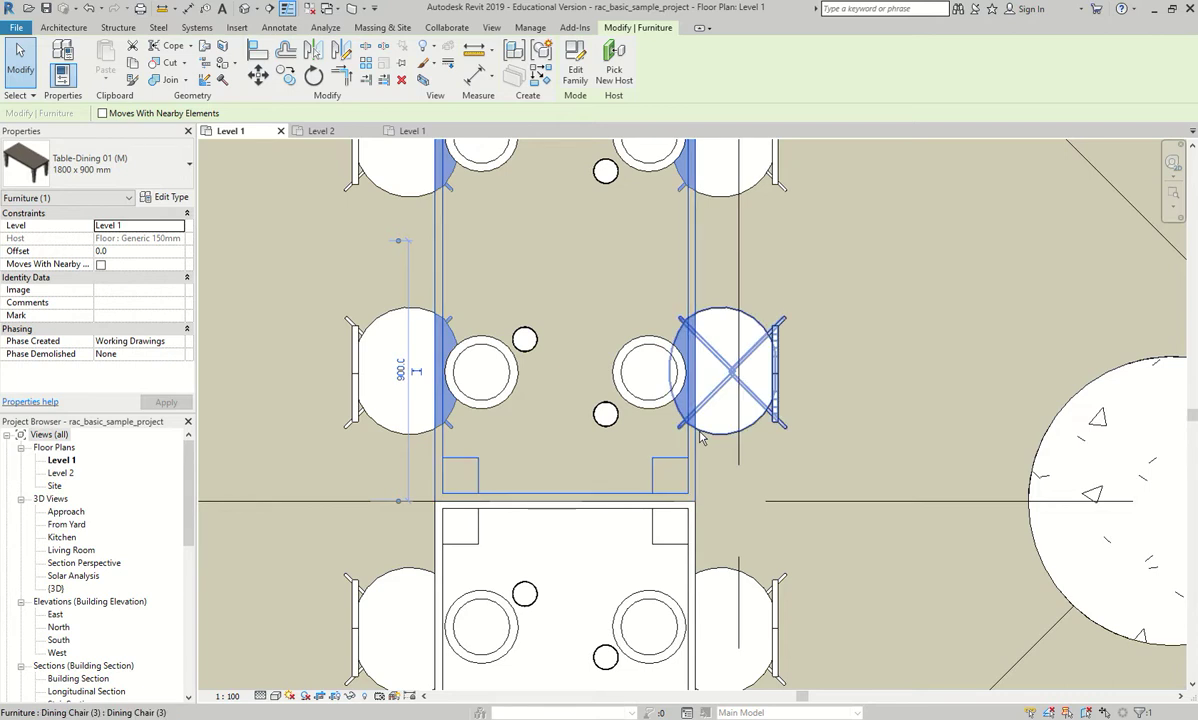
Cycle the selection preview through the overlapping dining chair and dining table in the sample project's Level 1 plan
key("Tab")
key("Tab")
key("Tab")
key("Tab")
key("Tab")
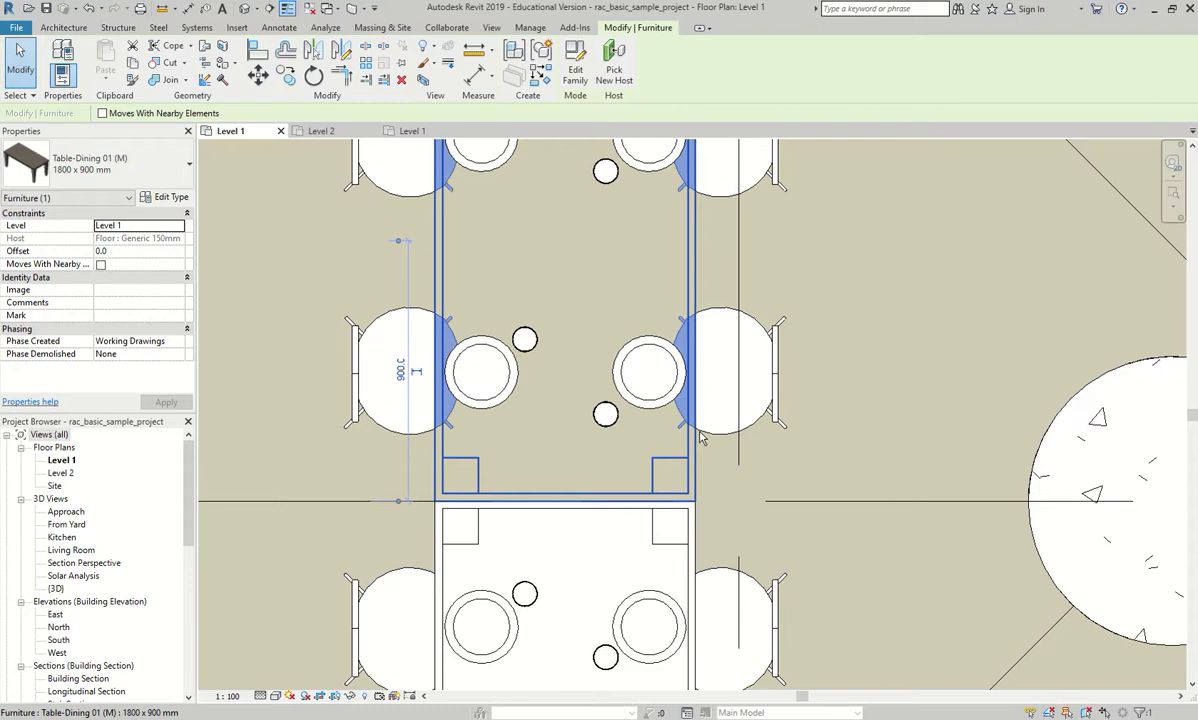
In the Project1 Level 1 plan, pull the end of the 45° angular dimension's horizontal witness line away from the short wall
left_click(410, 131)
scroll(813, 268, "up", 5)
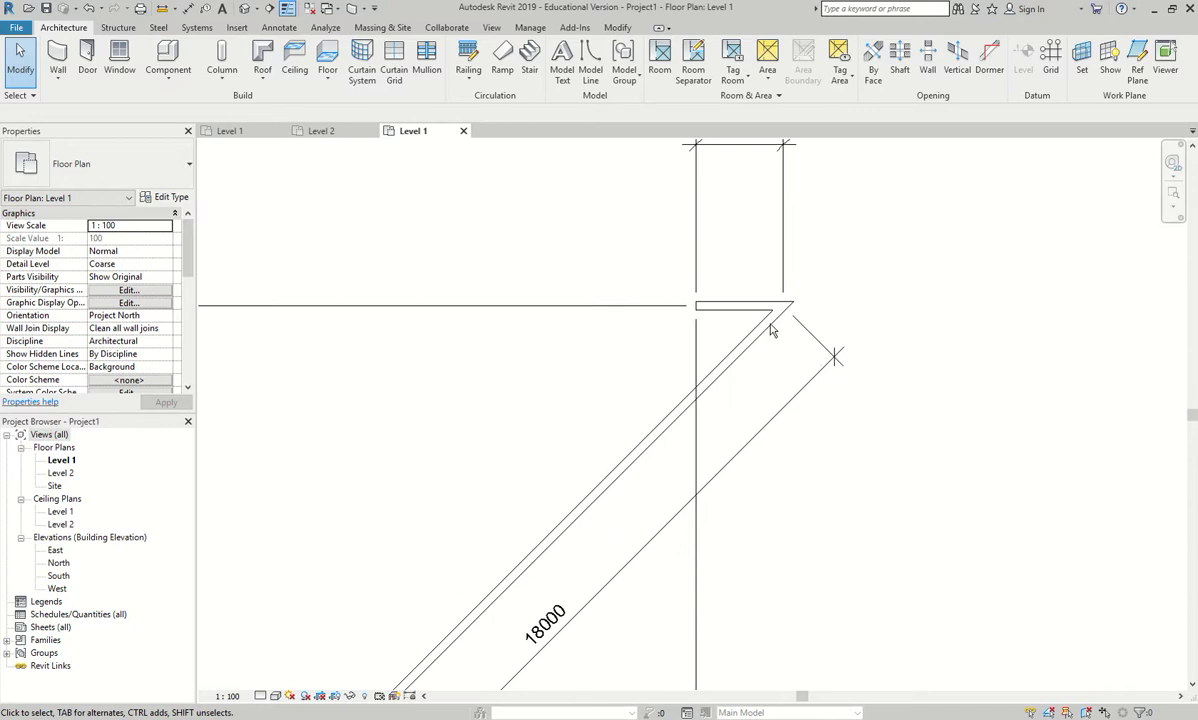
scroll(561, 340, "up", 2)
middle_click_drag(561, 340, 620, 316)
scroll(583, 254, "up", 3)
scroll(583, 254, "down", 5)
middle_click_drag(583, 254, 687, 324)
scroll(687, 324, "down", 2)
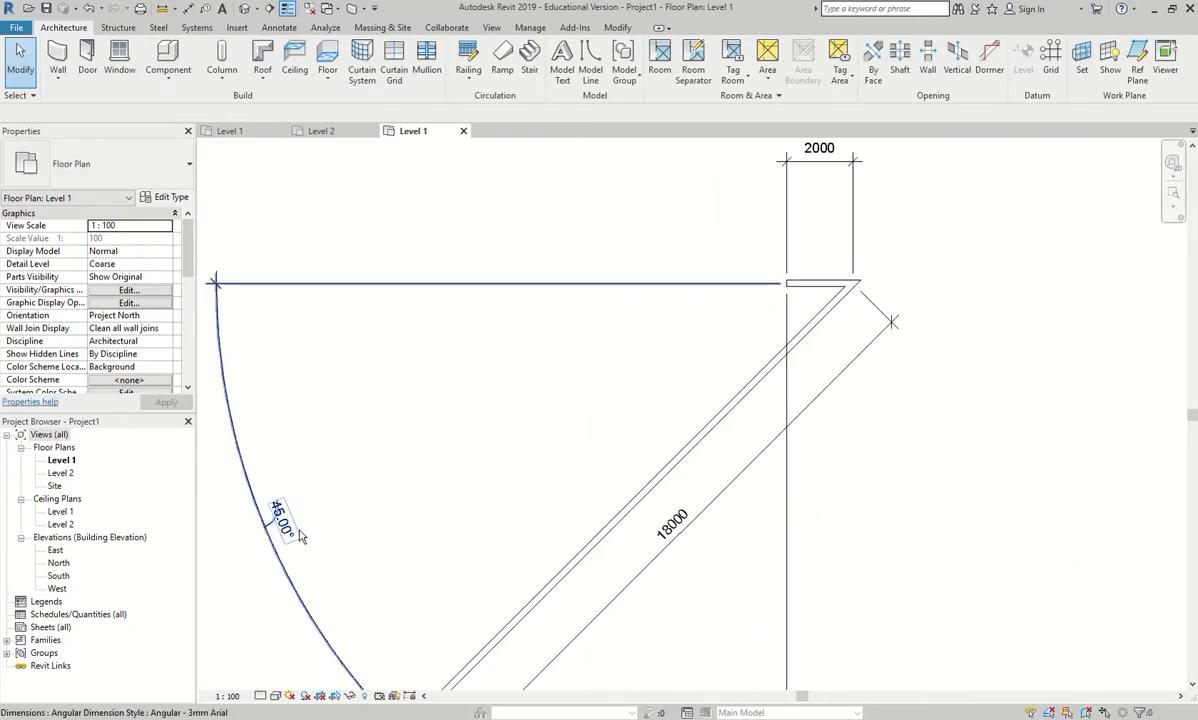
left_click(361, 285)
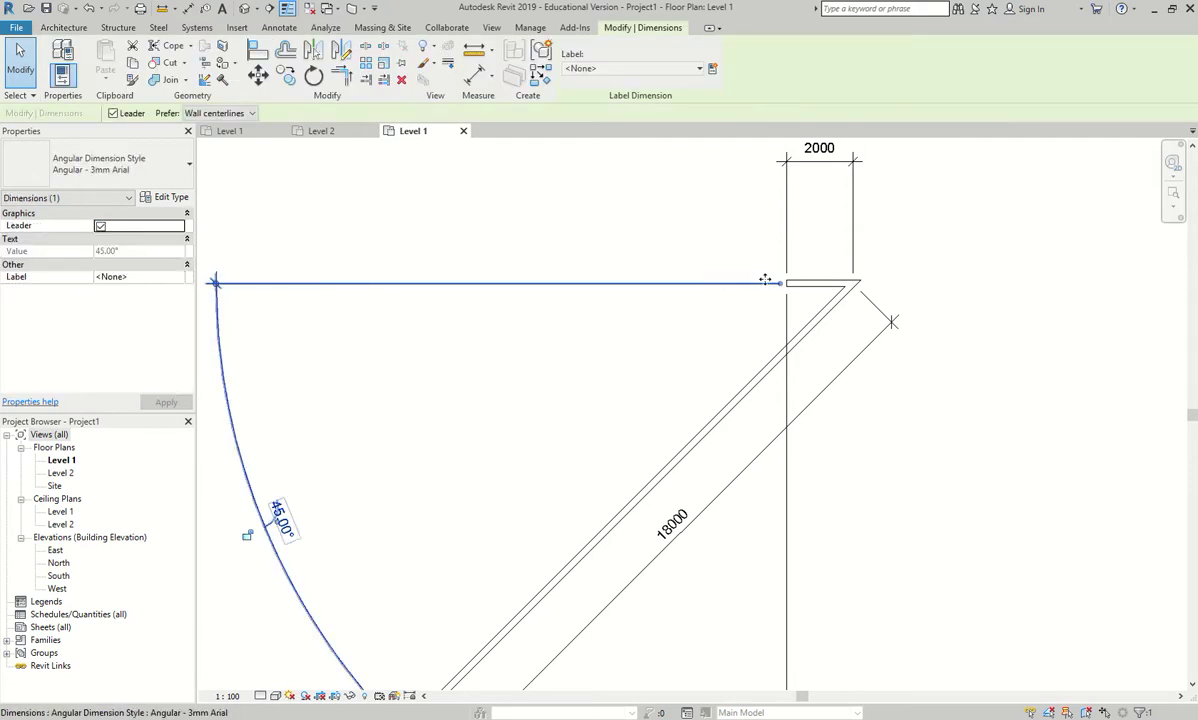
scroll(778, 284, "up", 1)
scroll(783, 291, "up", 4)
left_click_drag(770, 270, 685, 312)
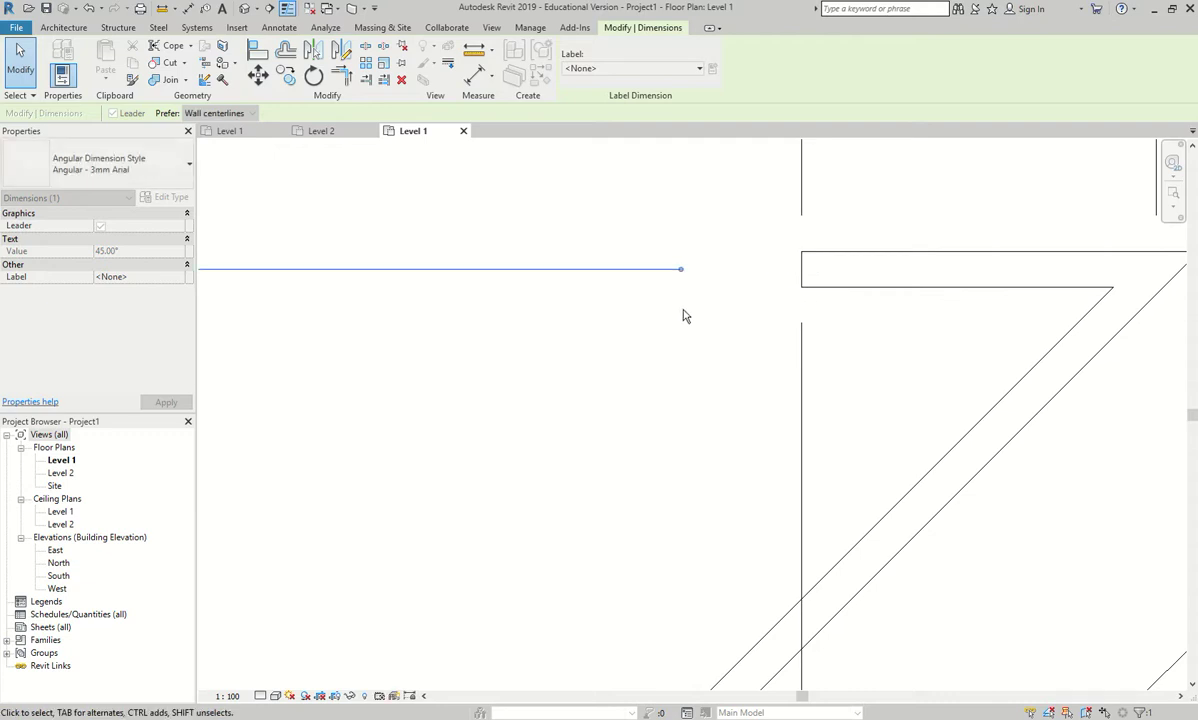
Delete the 45° angular dimension from the wall plan
scroll(640, 380, "down", 4)
left_click(585, 445)
left_click_drag(492, 416, 348, 513)
key("Delete")
scroll(480, 617, "up", 2)
scroll(480, 617, "down", 1)
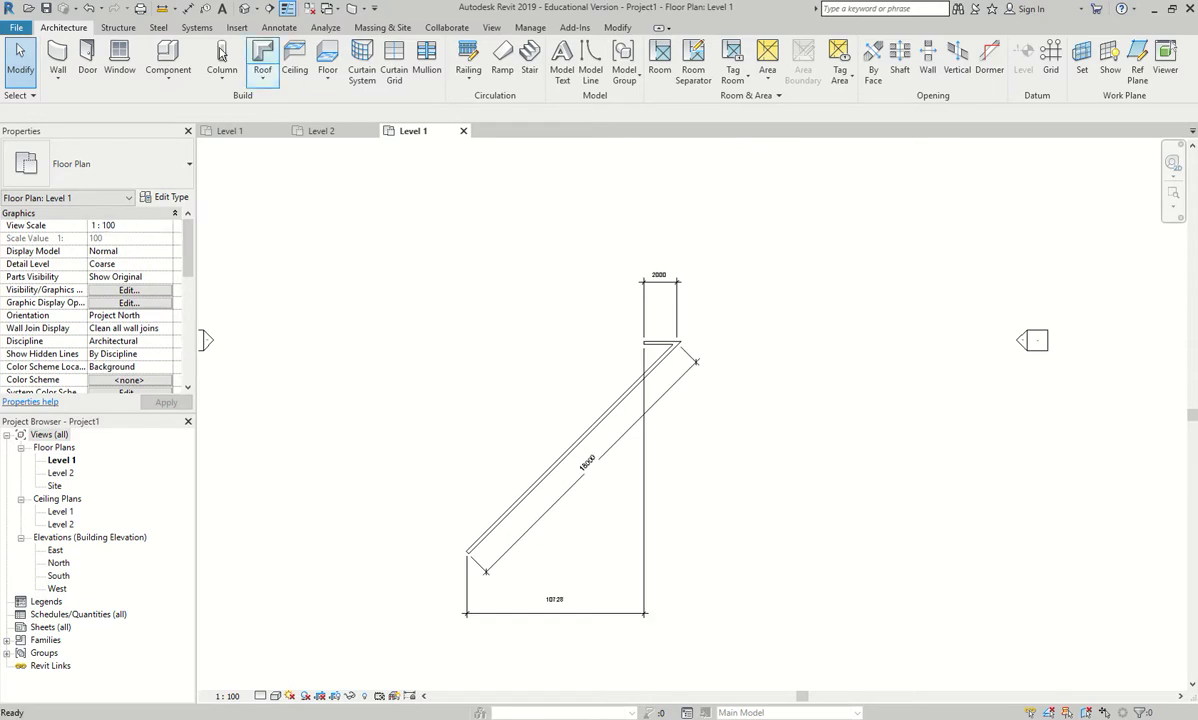
Draw a horizontal wall with two walls running down from it, about 6300 mm long at its right end and about 6700 mm at its midpoint
left_click(57, 58)
left_click(328, 309)
left_click(481, 308)
left_click(482, 412)
key("Escape")
left_click(404, 311)
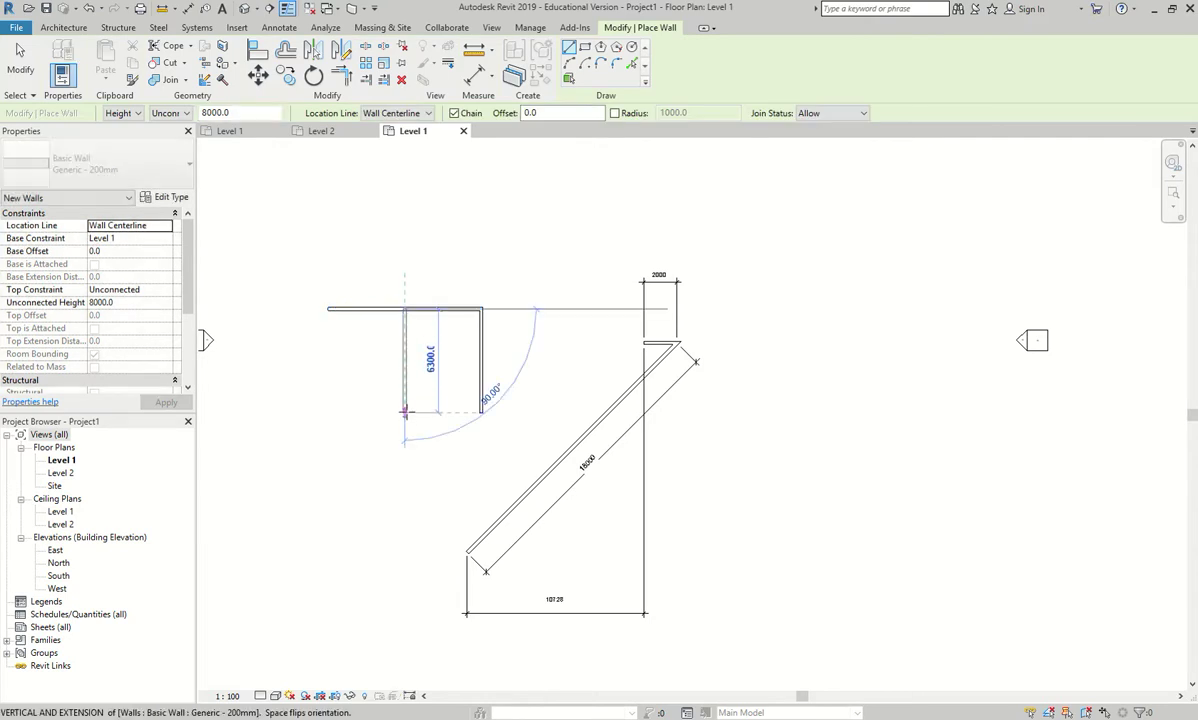
left_click(404, 419)
key("Escape")
key("Escape")
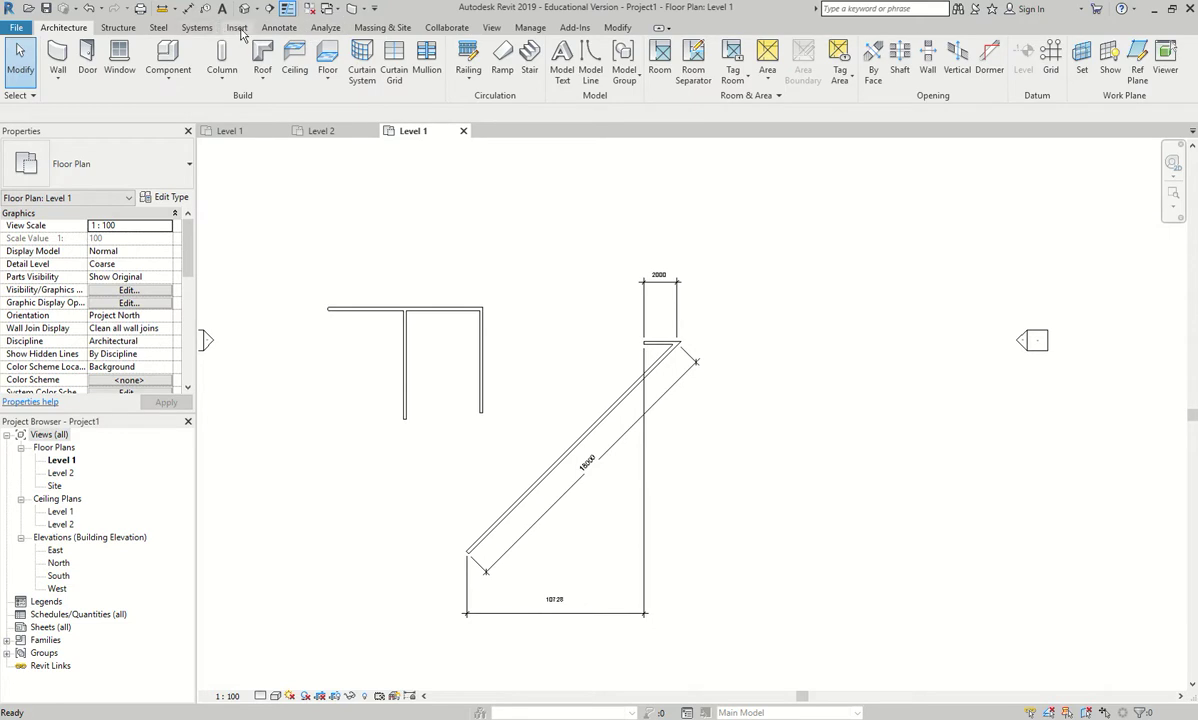
Start an aligned dimension and cycle the reference preview at the lower end of the middle vertical wall, leaving nothing placed
left_click(277, 27)
left_click(58, 60)
scroll(404, 435, "up", 5)
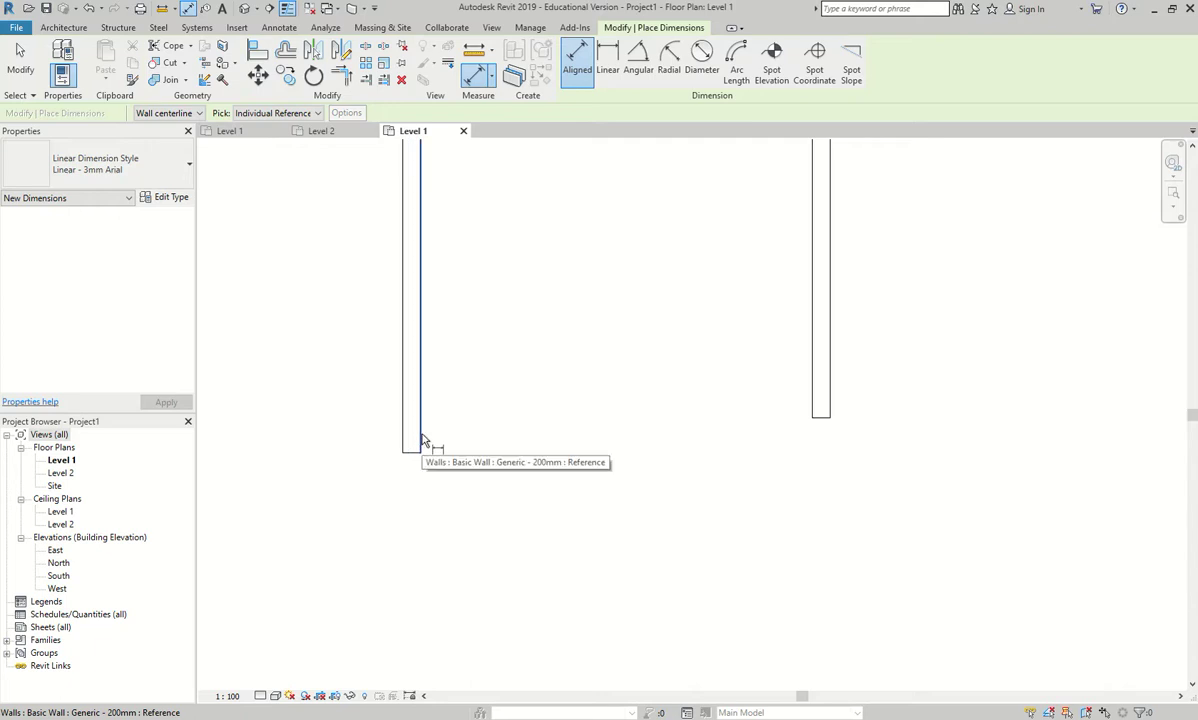
key("Tab")
key("Tab")
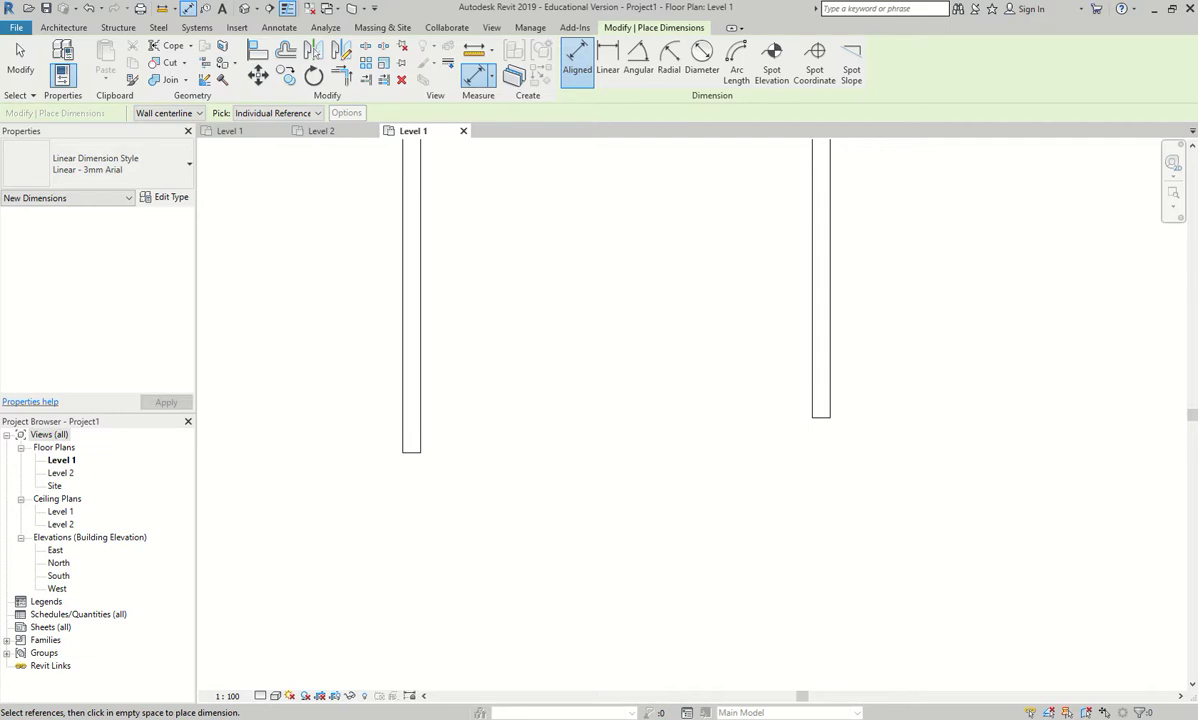
key("Escape")
scroll(628, 409, "down", 4)
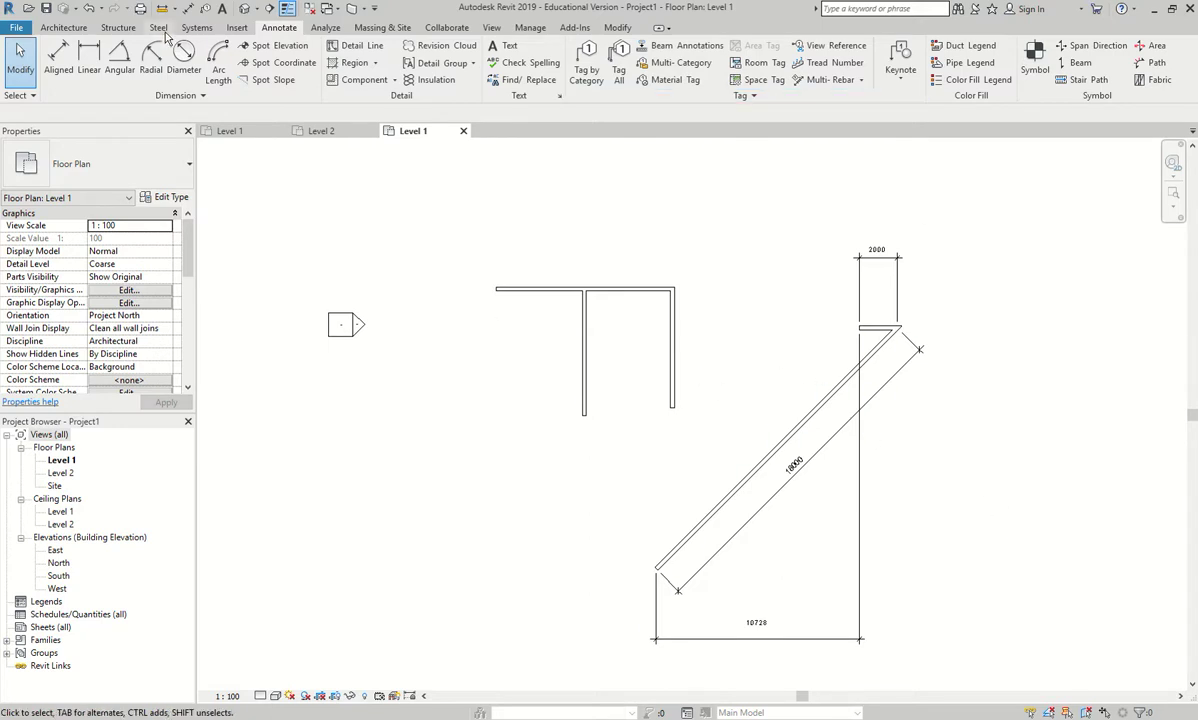
Place two M_Single-Flush 0915 x 2134mm doors in the new horizontal wall, one centered on each side of the middle wall
left_click_drag(1005, 203, 409, 598)
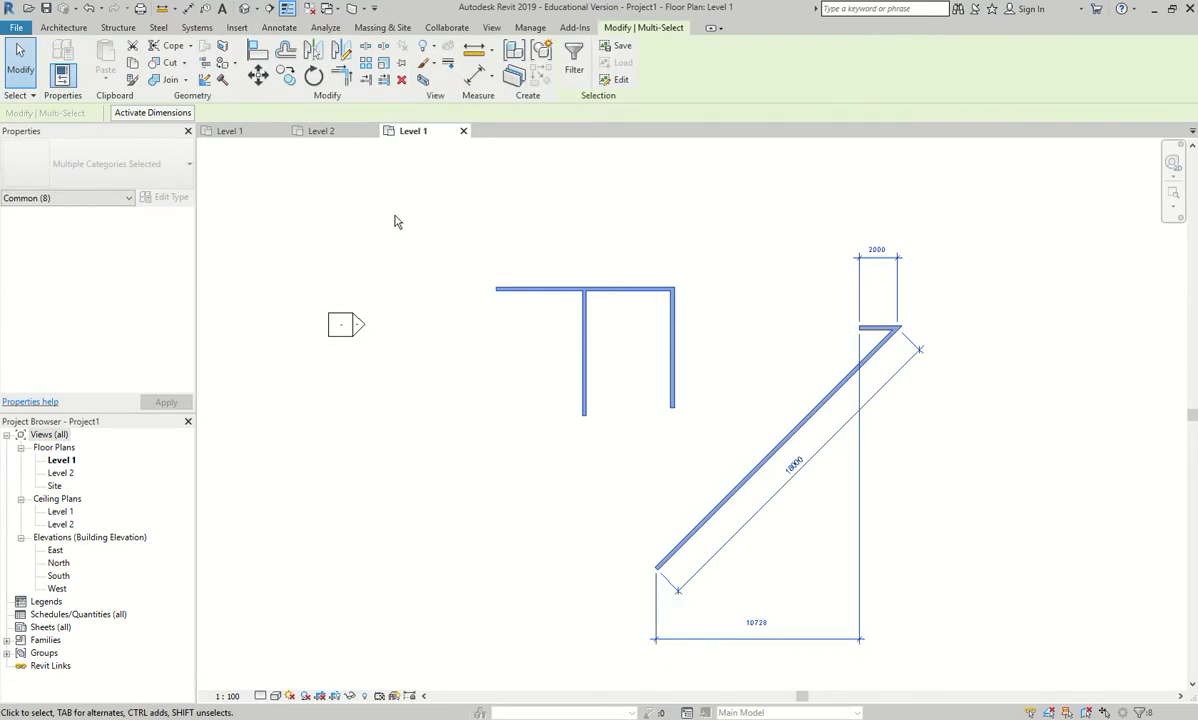
left_click(62, 27)
left_click(87, 60)
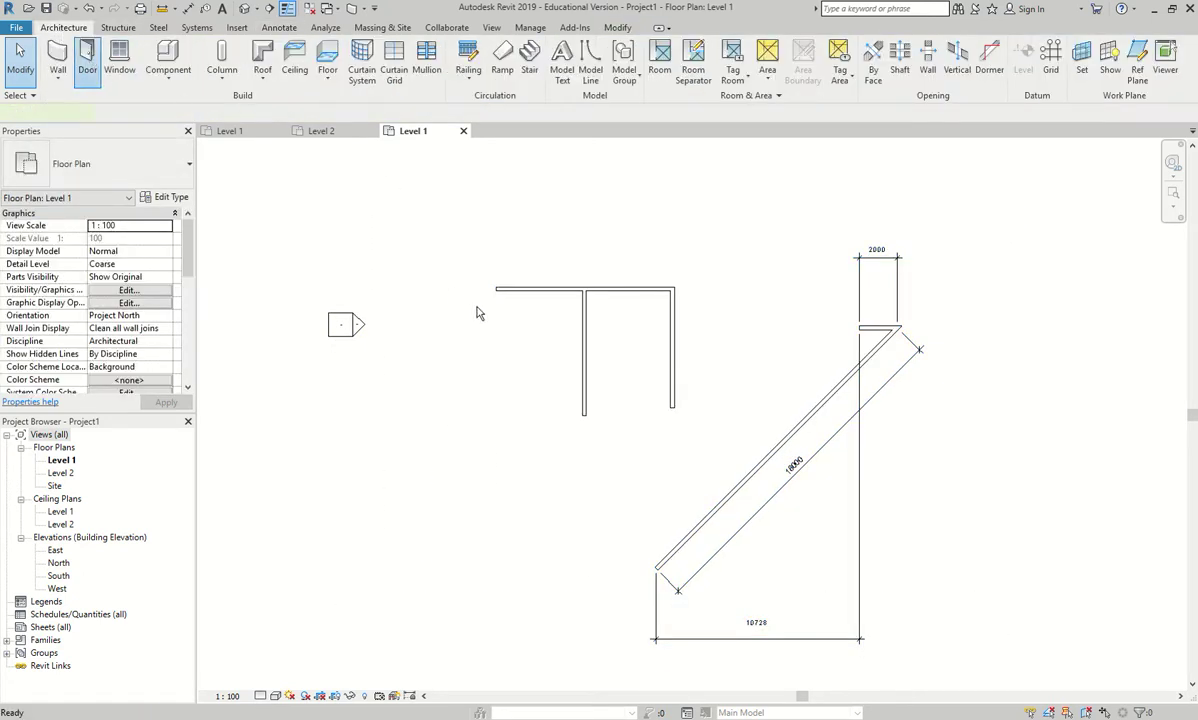
left_click(540, 293)
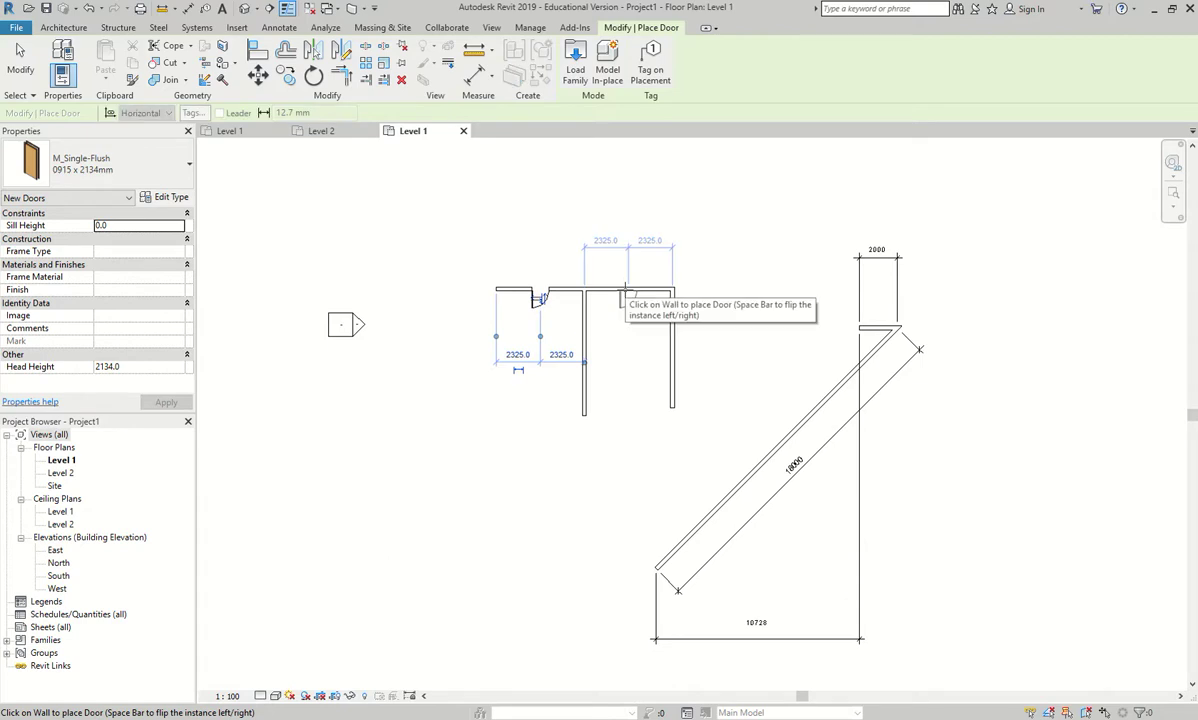
left_click(628, 293)
key("Escape")
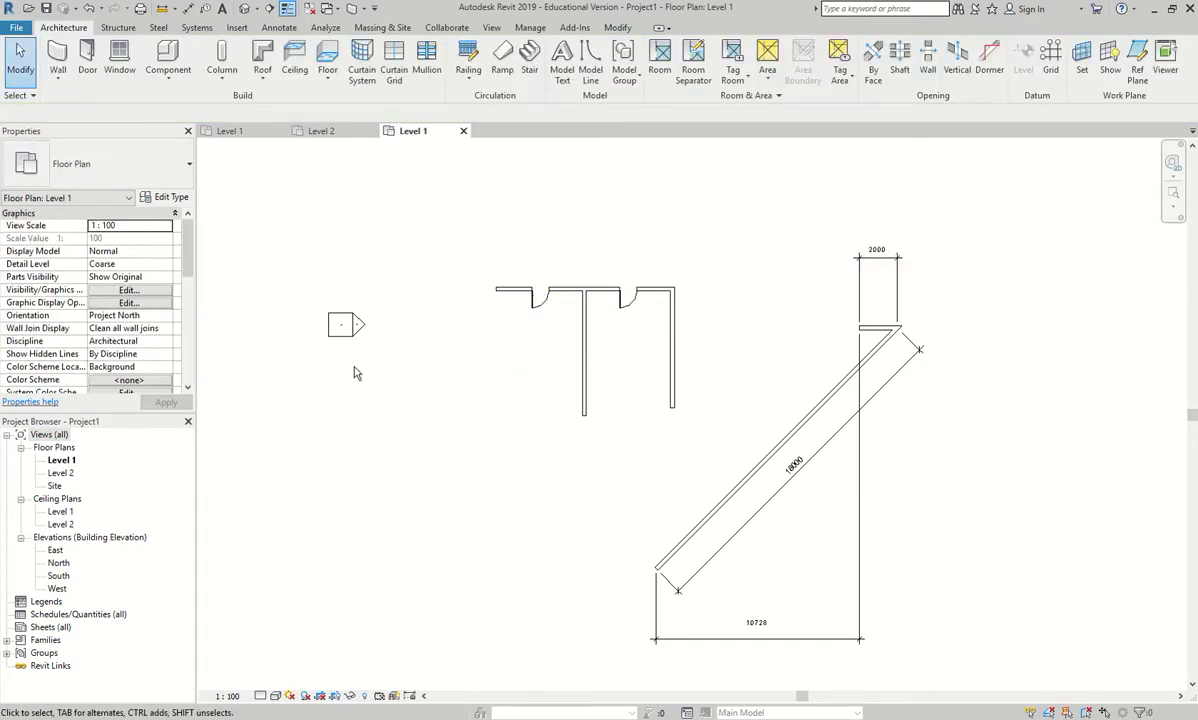
Filter a selection of all walls, doors and dimensions down to Doors only and change both doors to type 0813 x 2134mm
left_click_drag(1066, 200, 366, 626)
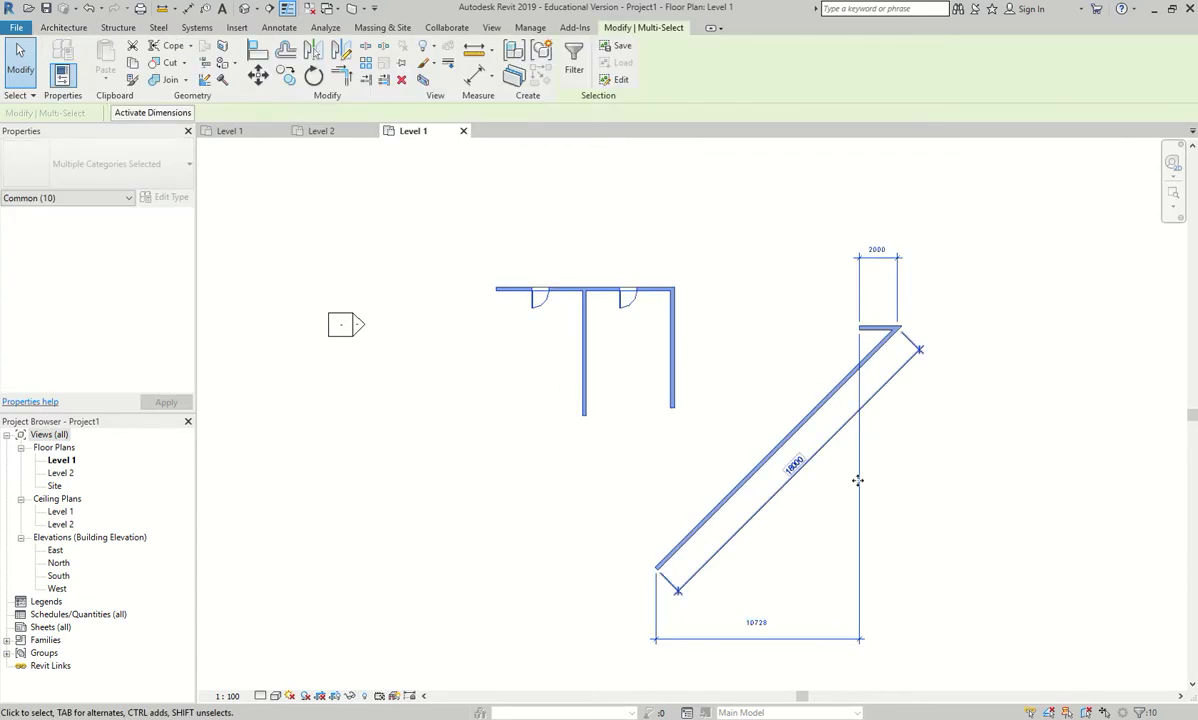
left_click(1140, 712)
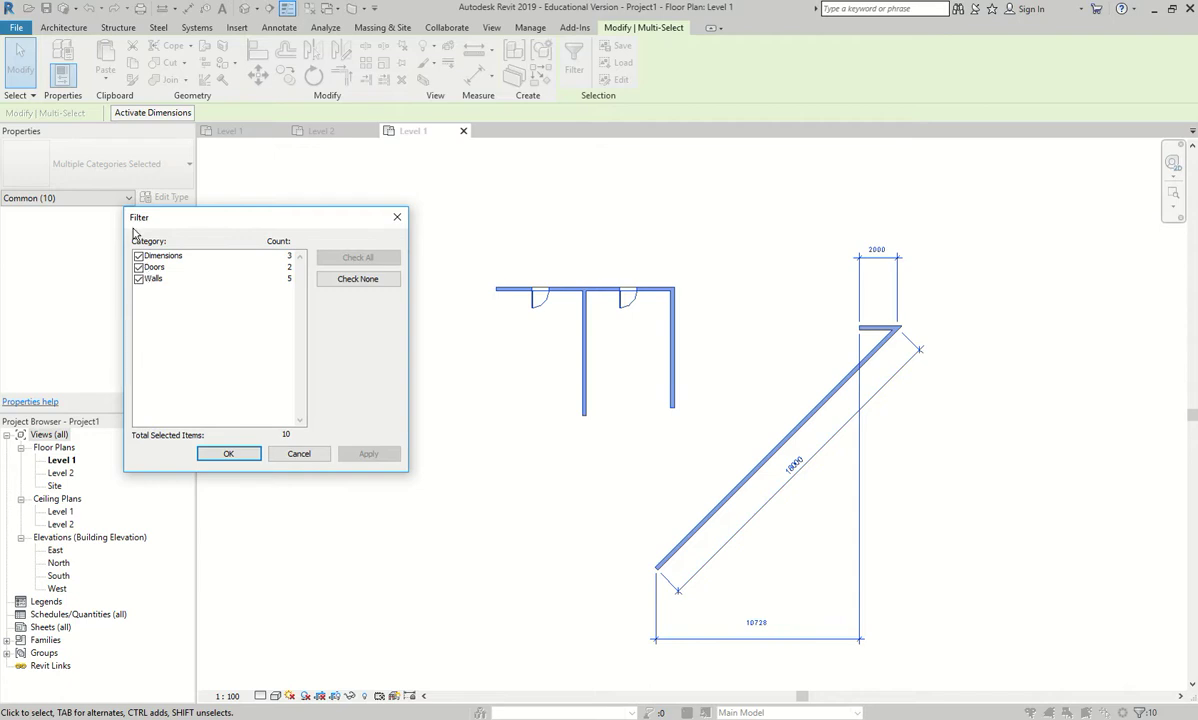
left_click(152, 278)
left_click(325, 278)
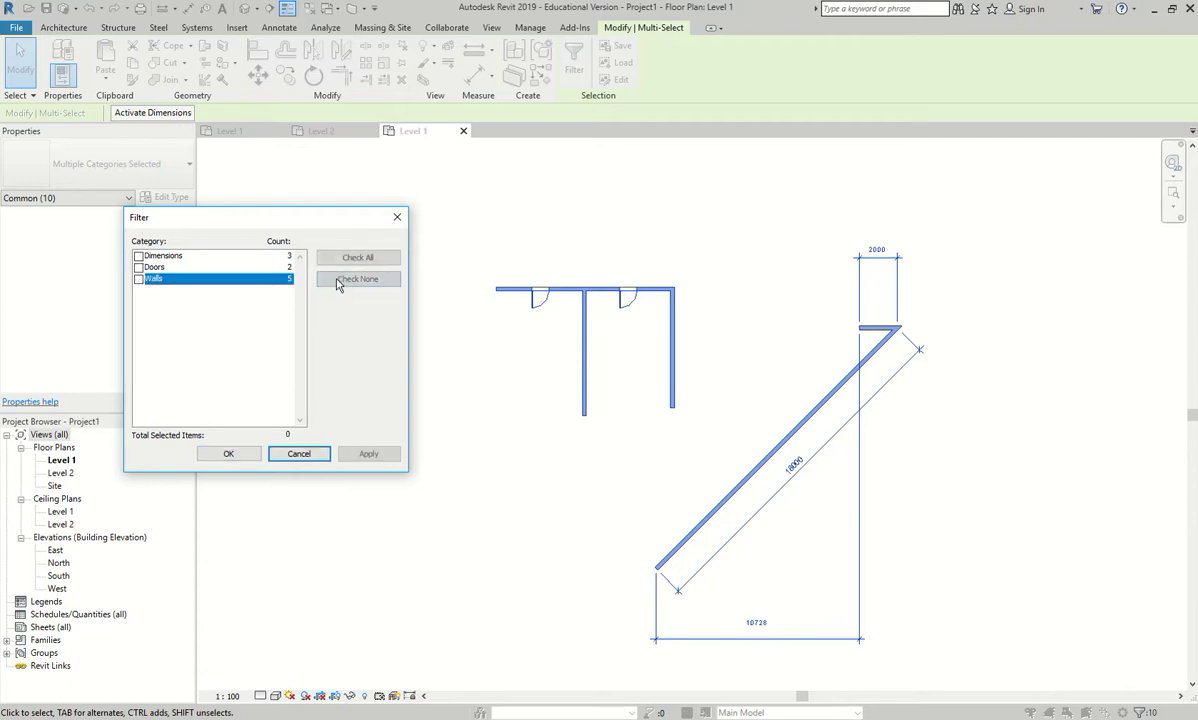
left_click(138, 267)
left_click(229, 455)
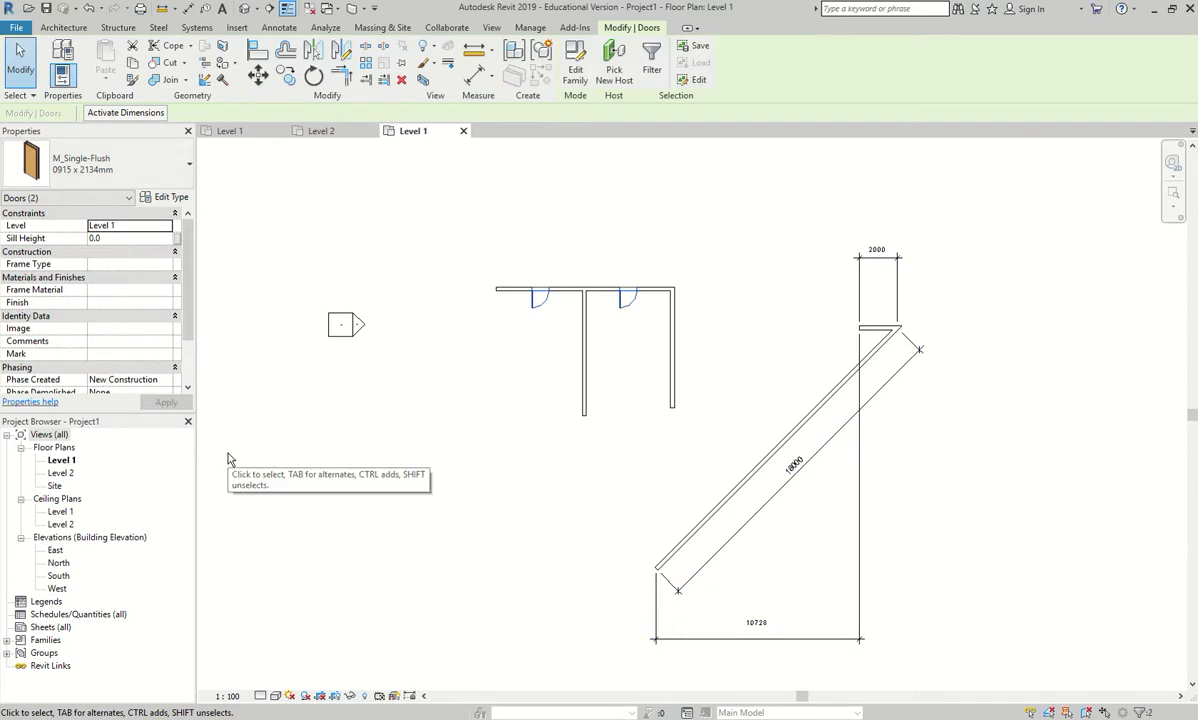
left_click(138, 165)
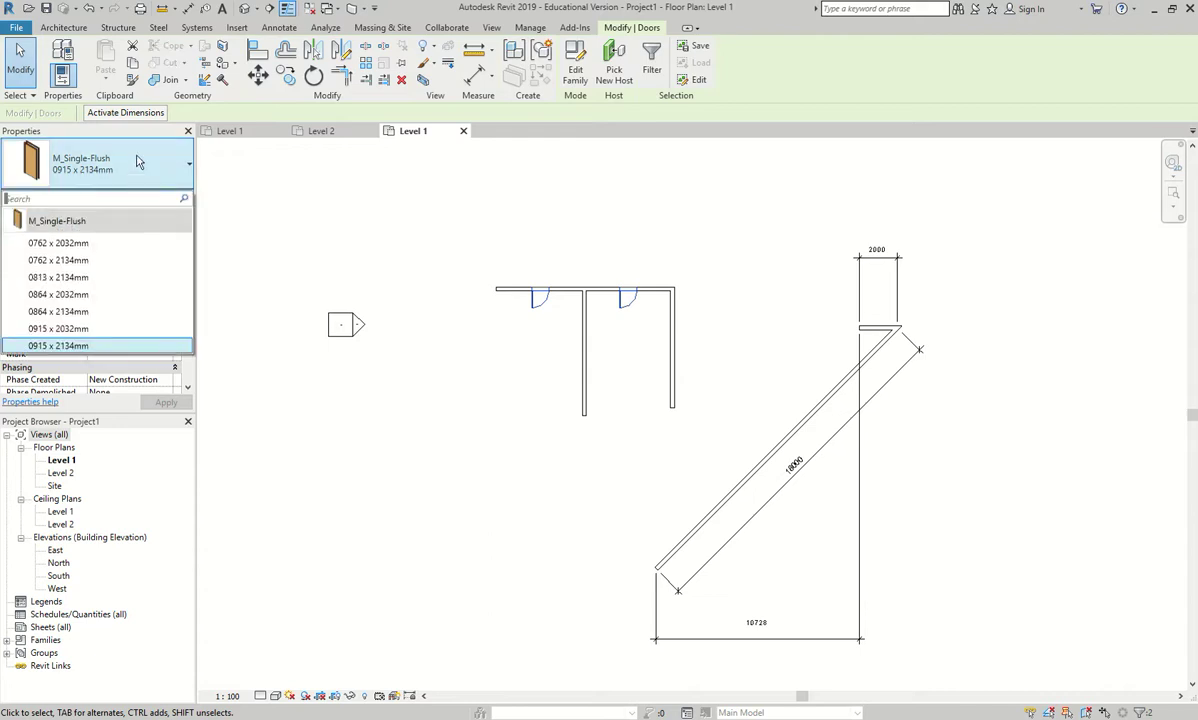
left_click(60, 277)
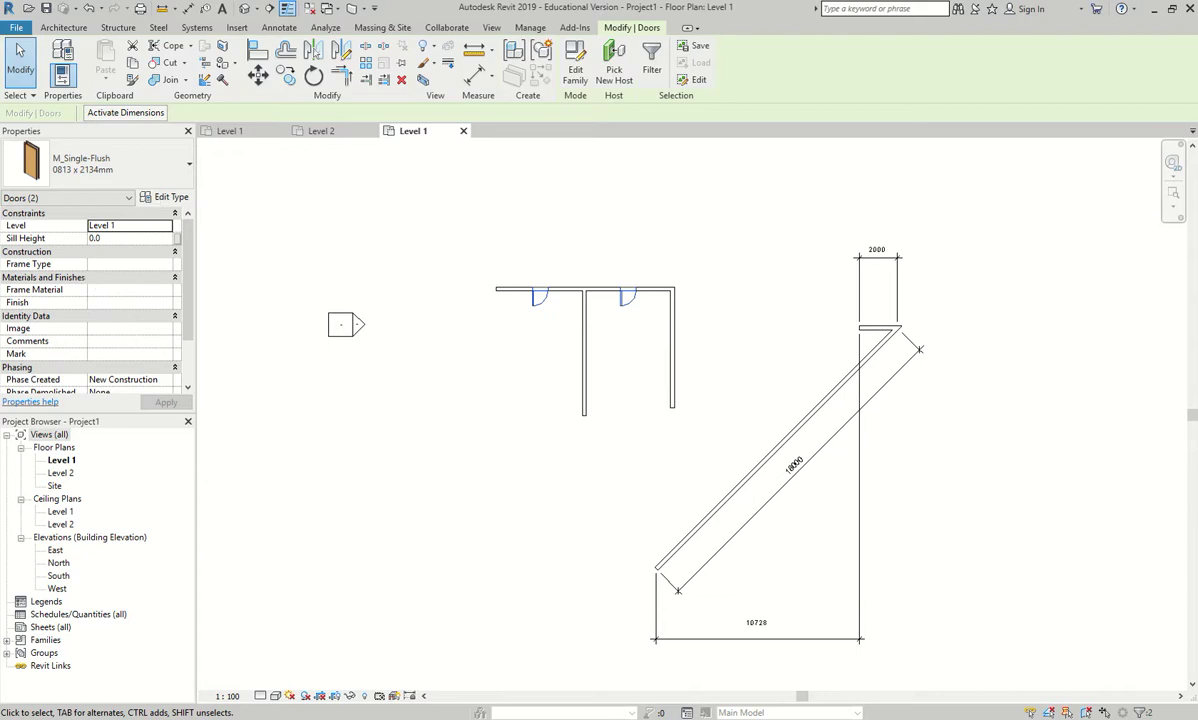
Move the right vertical wall to about 6900 mm from the middle wall without preselecting it, and disable Drag elements on selection
left_click(31, 97)
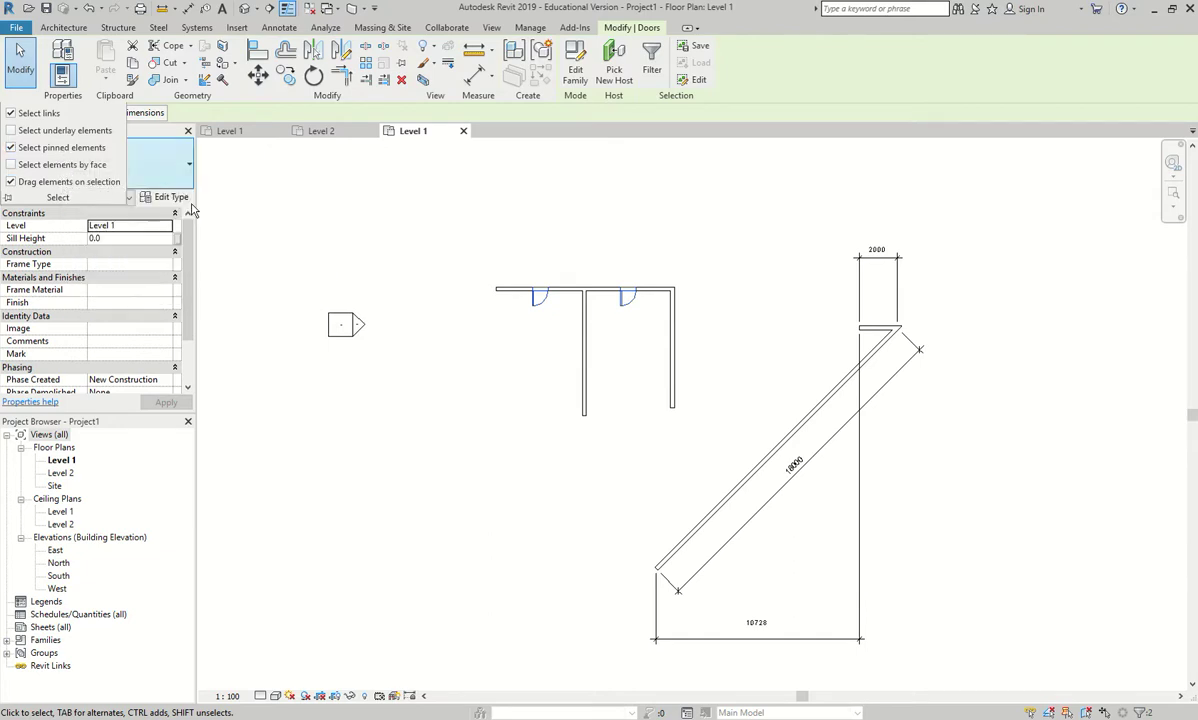
left_click(917, 147)
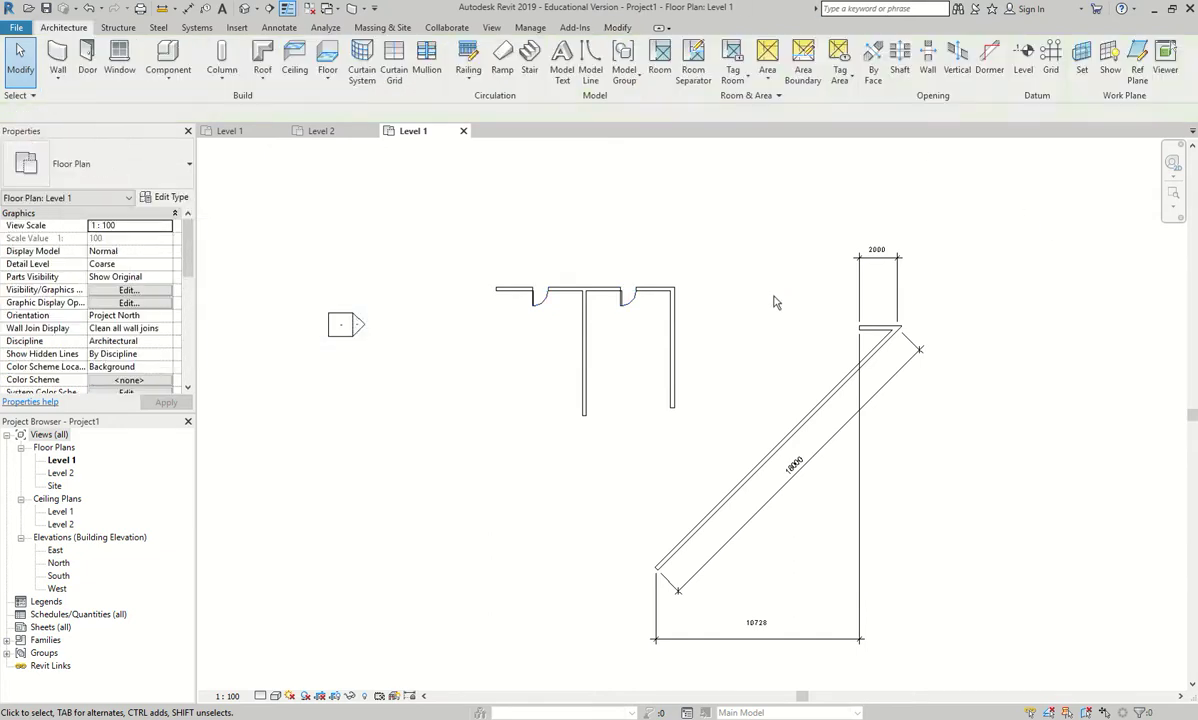
left_click_drag(672, 328, 698, 410)
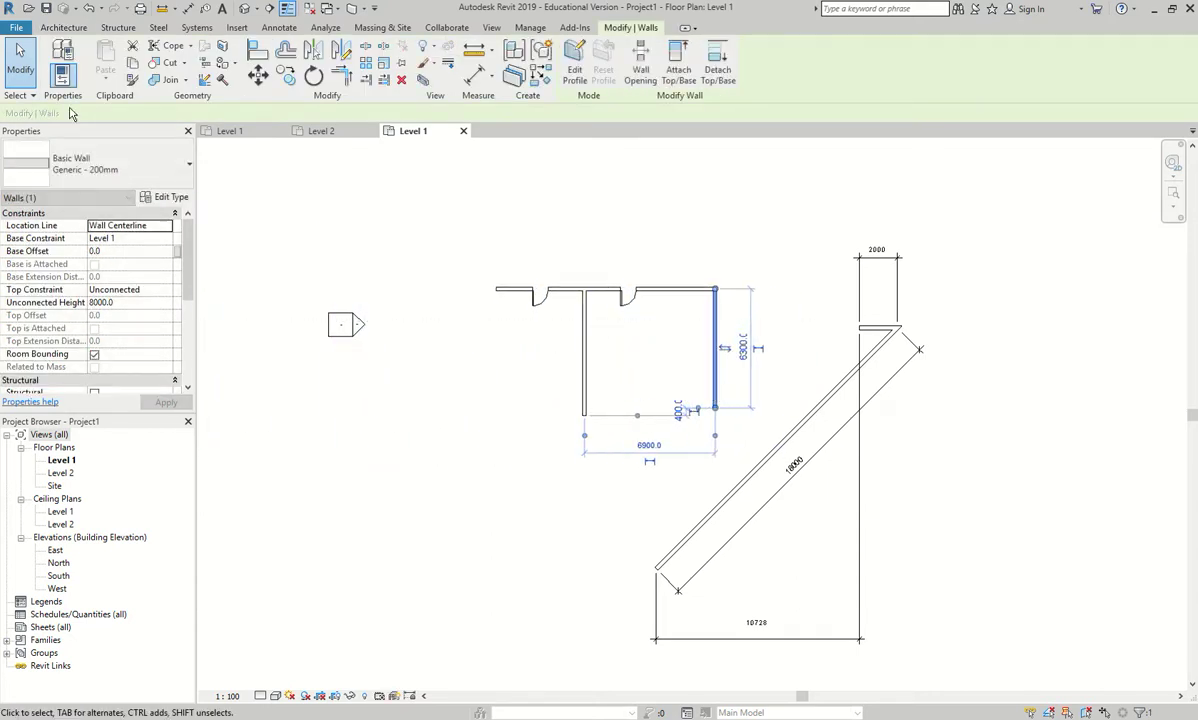
left_click(20, 95)
left_click(44, 181)
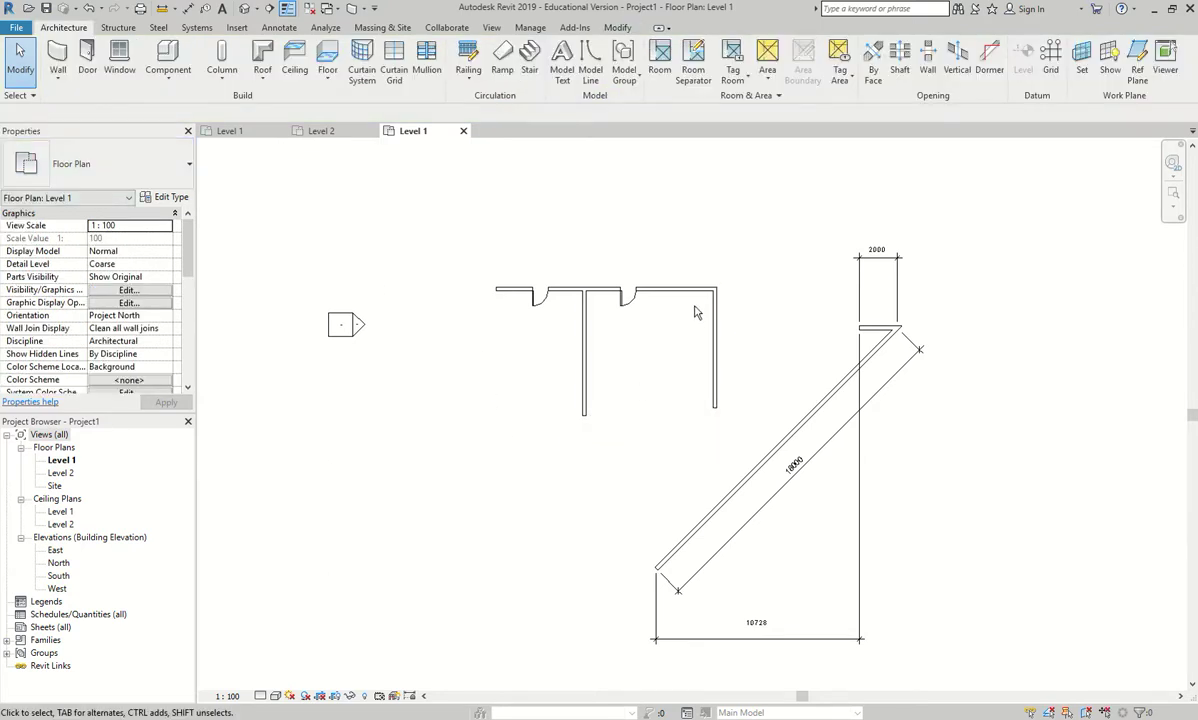
Move the right vertical wall to about 5800 mm from the middle wall and slant it to about 82° with a length of about 9400 mm
left_click(715, 350)
mouse_move(715, 350)
left_mouse_down()
mouse_move(512, 350)
mouse_move(695, 350)
left_mouse_up()
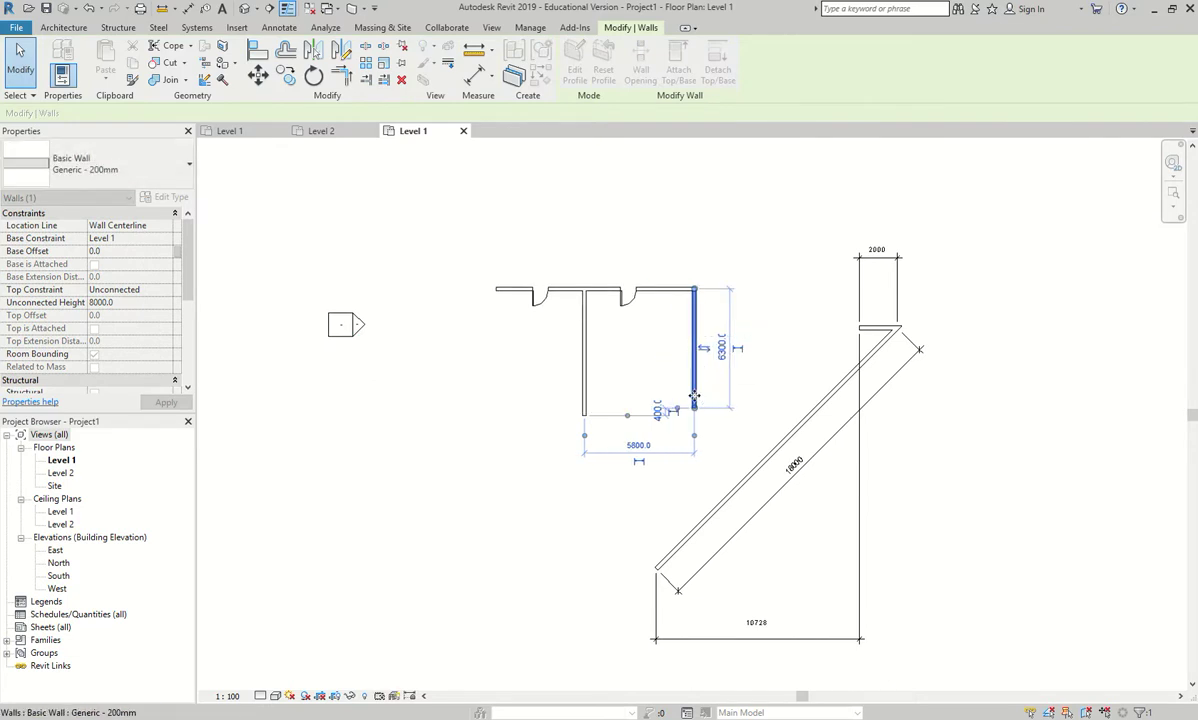
left_click_drag(699, 417, 669, 463)
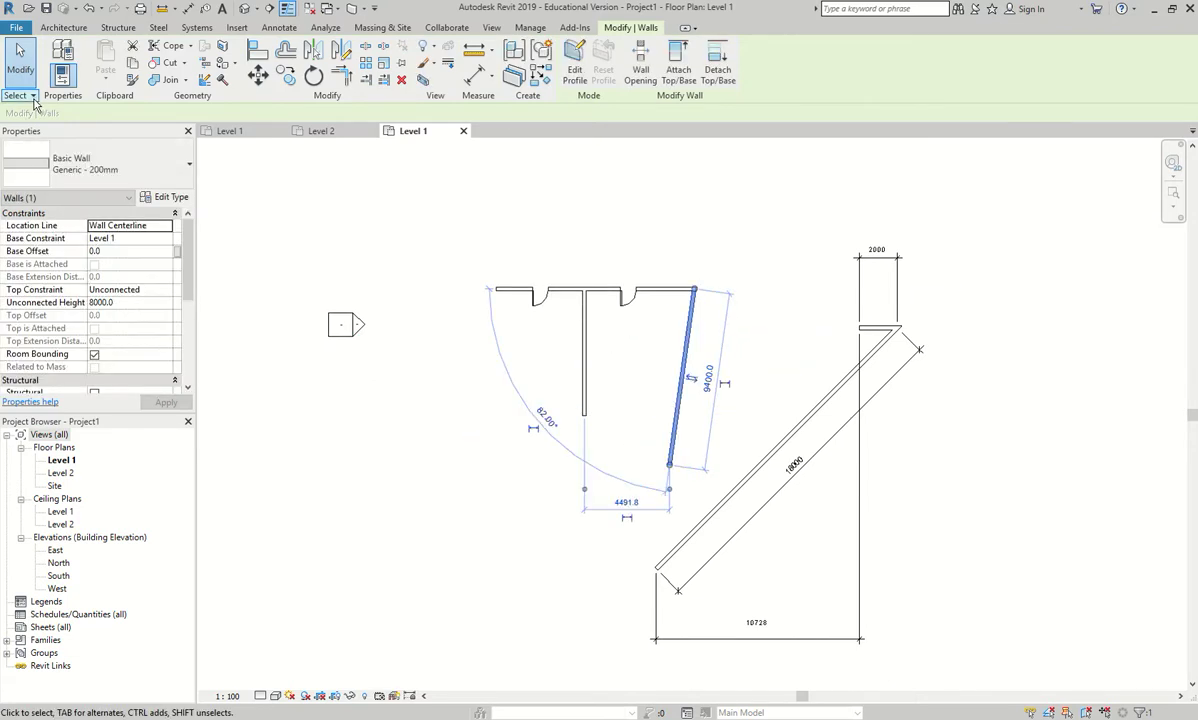
Try to move the middle vertical wall to the left, beyond the left end of the horizontal wall
left_click(22, 95)
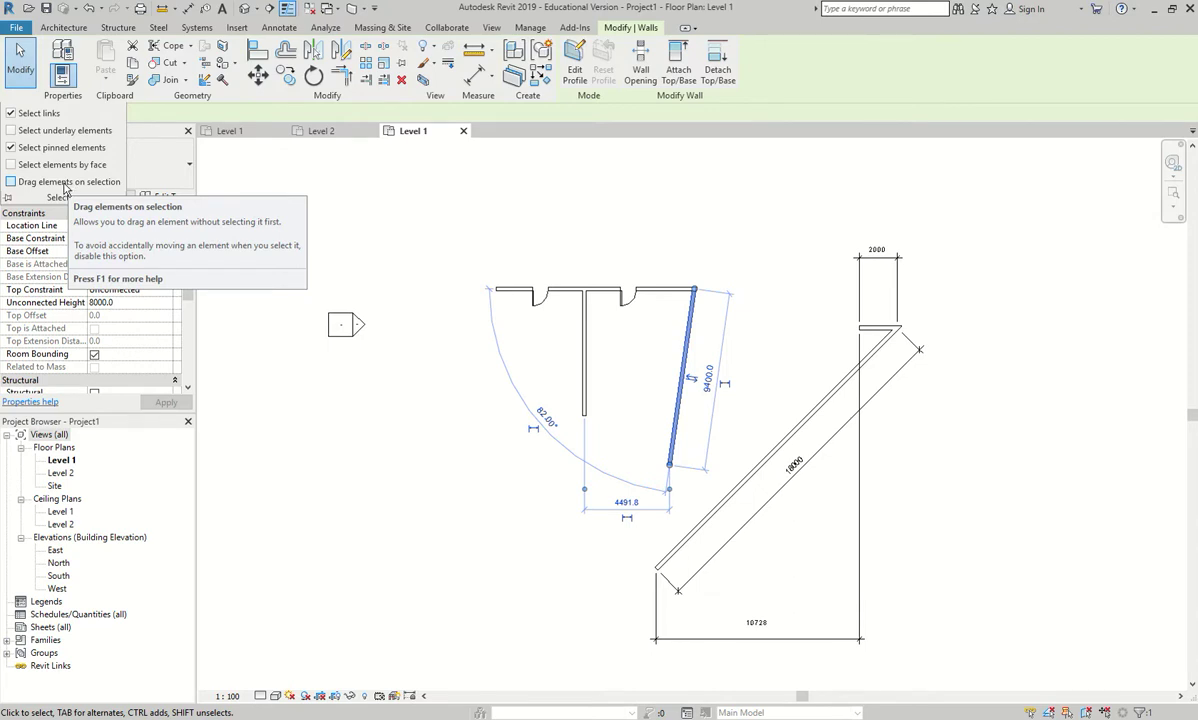
left_click(481, 300)
left_click_drag(586, 372, 462, 374)
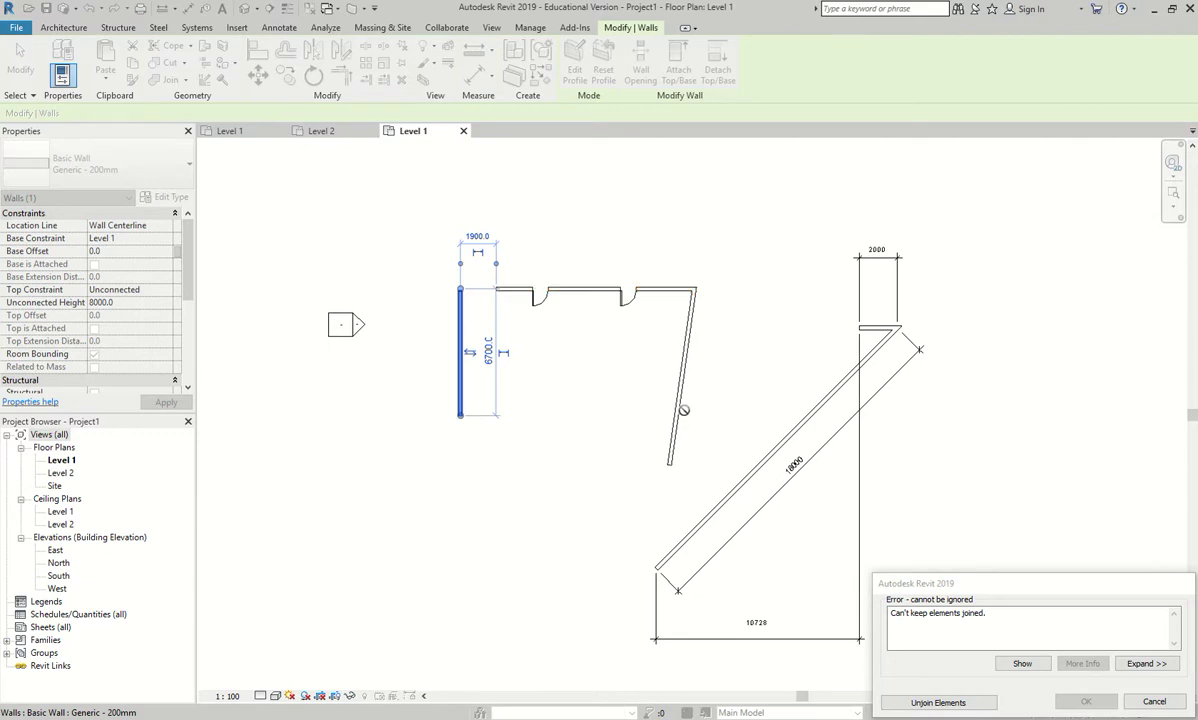
left_click(1154, 702)
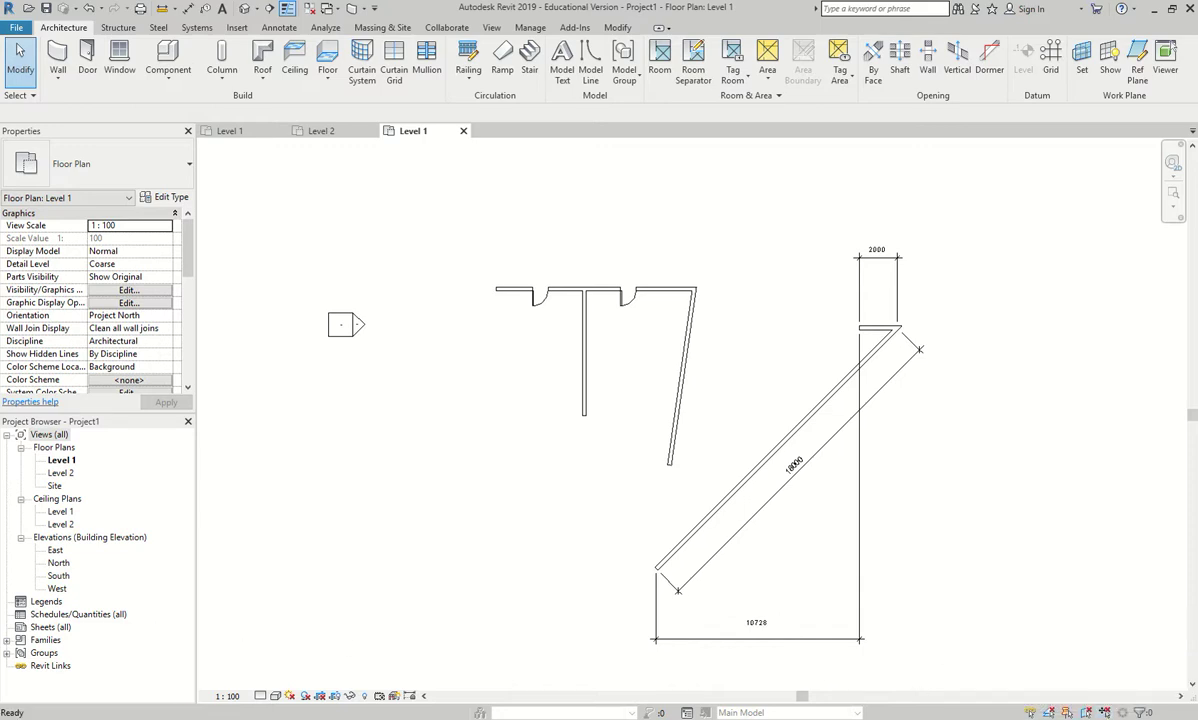
left_click(580, 378)
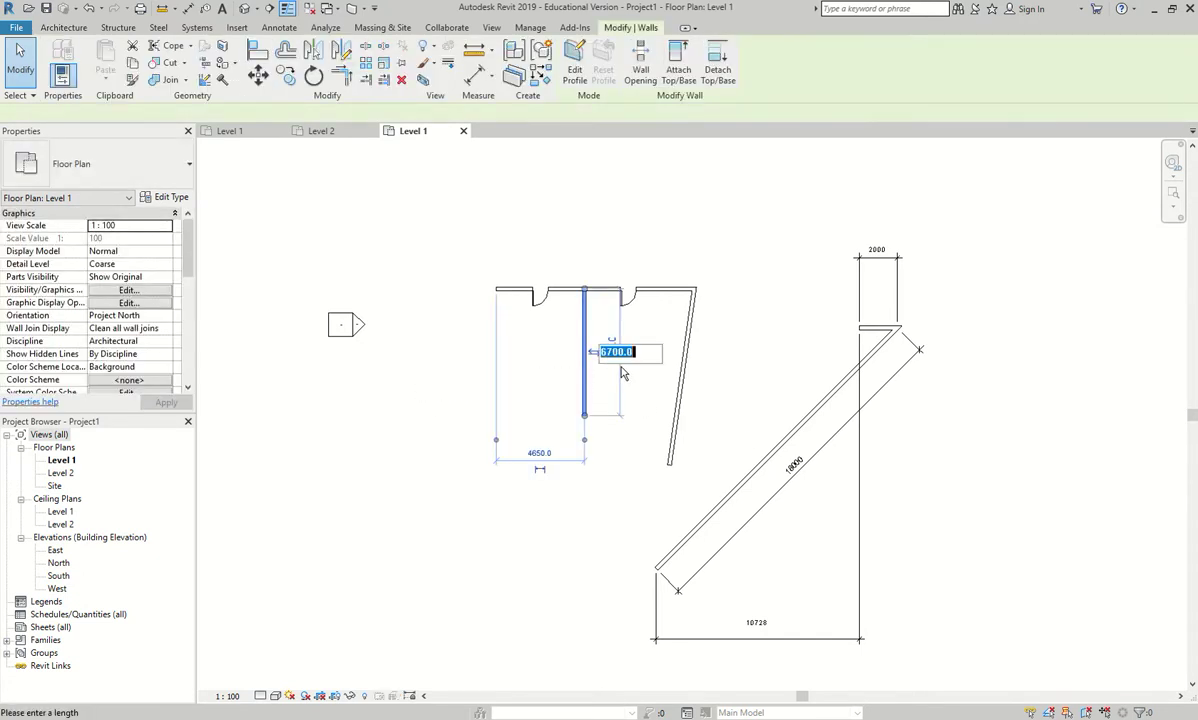
left_click(634, 409)
left_click_drag(584, 374, 383, 370)
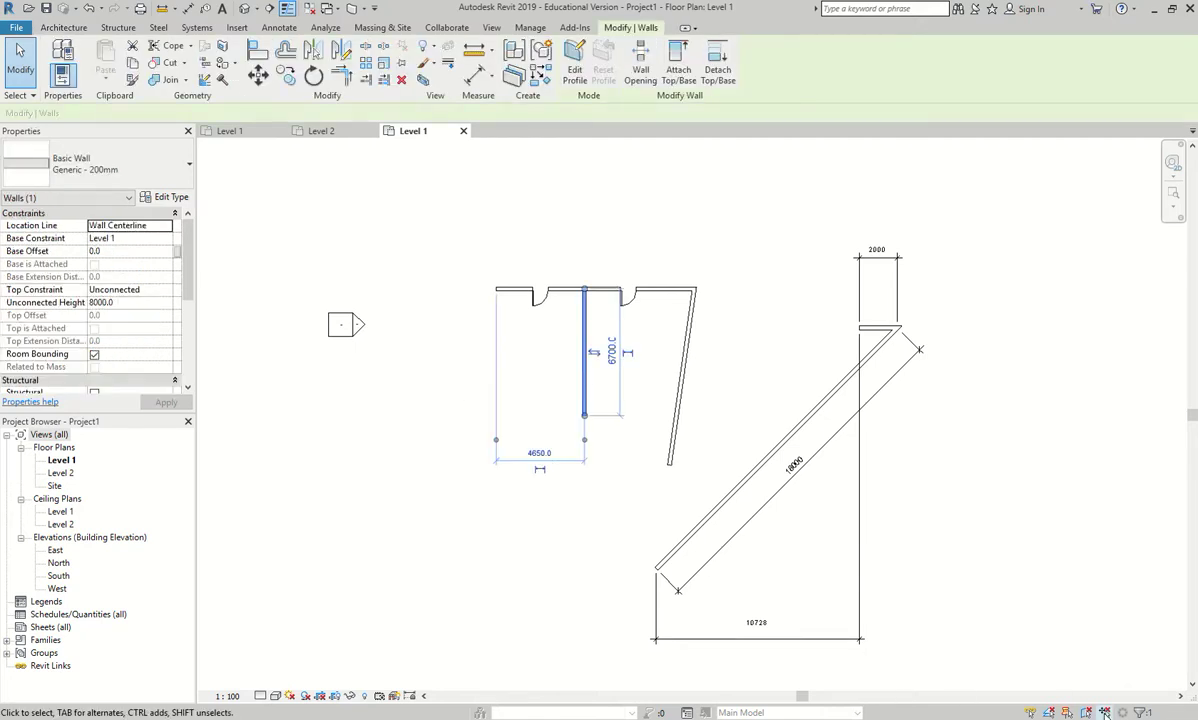
key("Escape")
Move the middle vertical wall onto the left door, about 2400 mm from the left end of the horizontal wall
left_click_drag(586, 378, 541, 368)
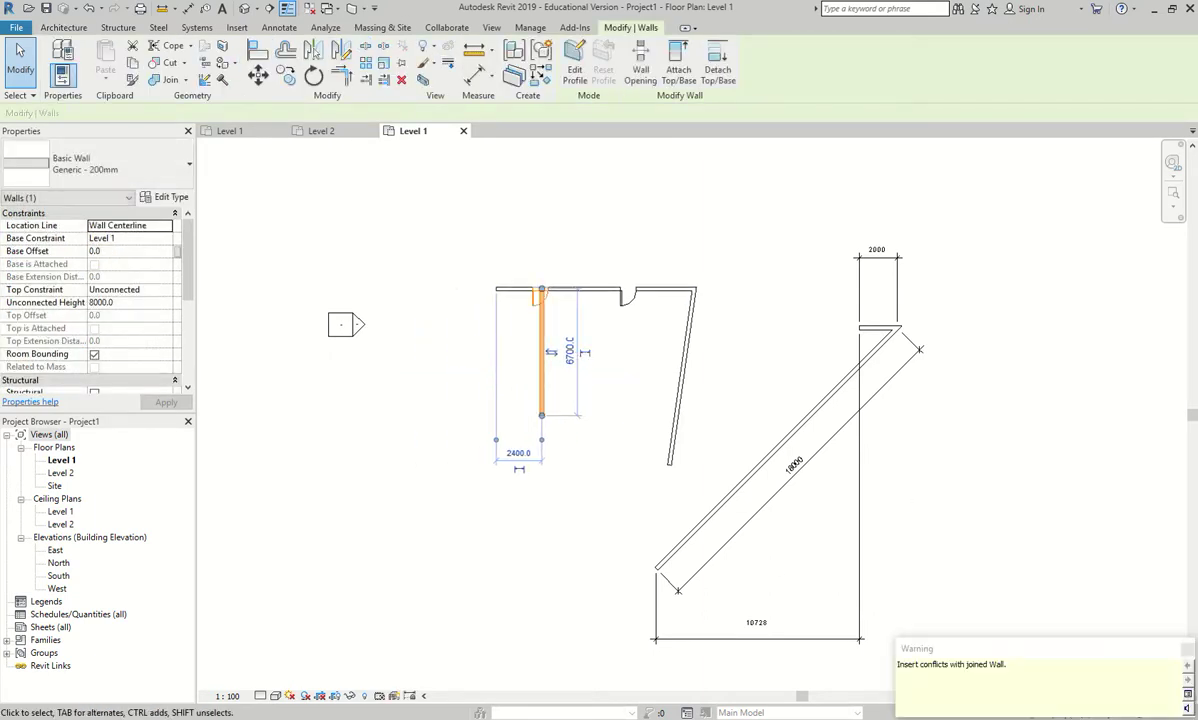
left_click(1030, 576)
left_click(20, 95)
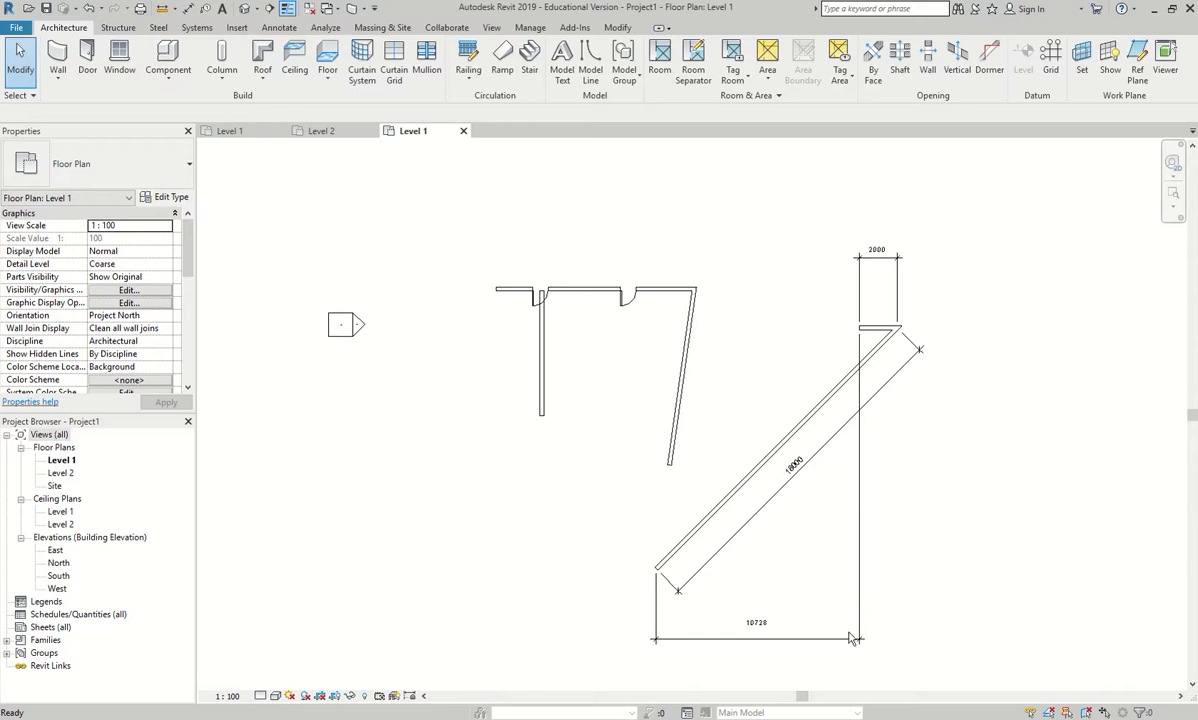
Select all walls, doors and dimensions, review their related warnings, and inspect the door that conflicts with the wall
left_click_drag(1083, 210, 316, 659)
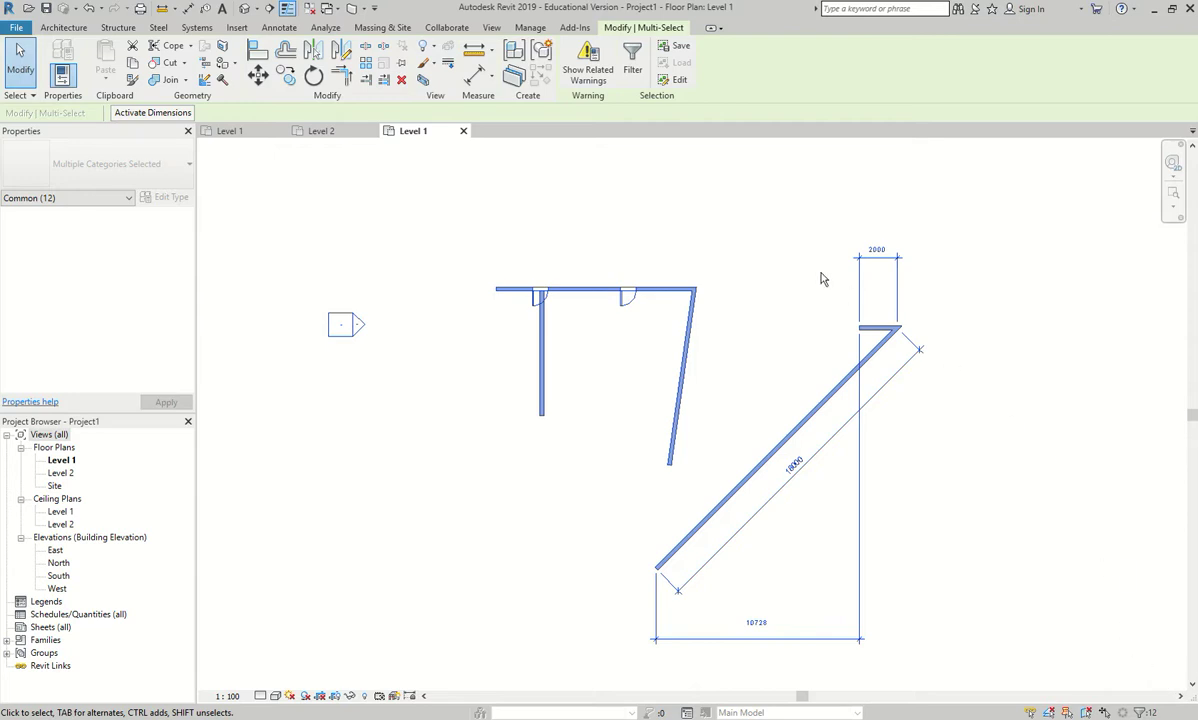
left_click(601, 80)
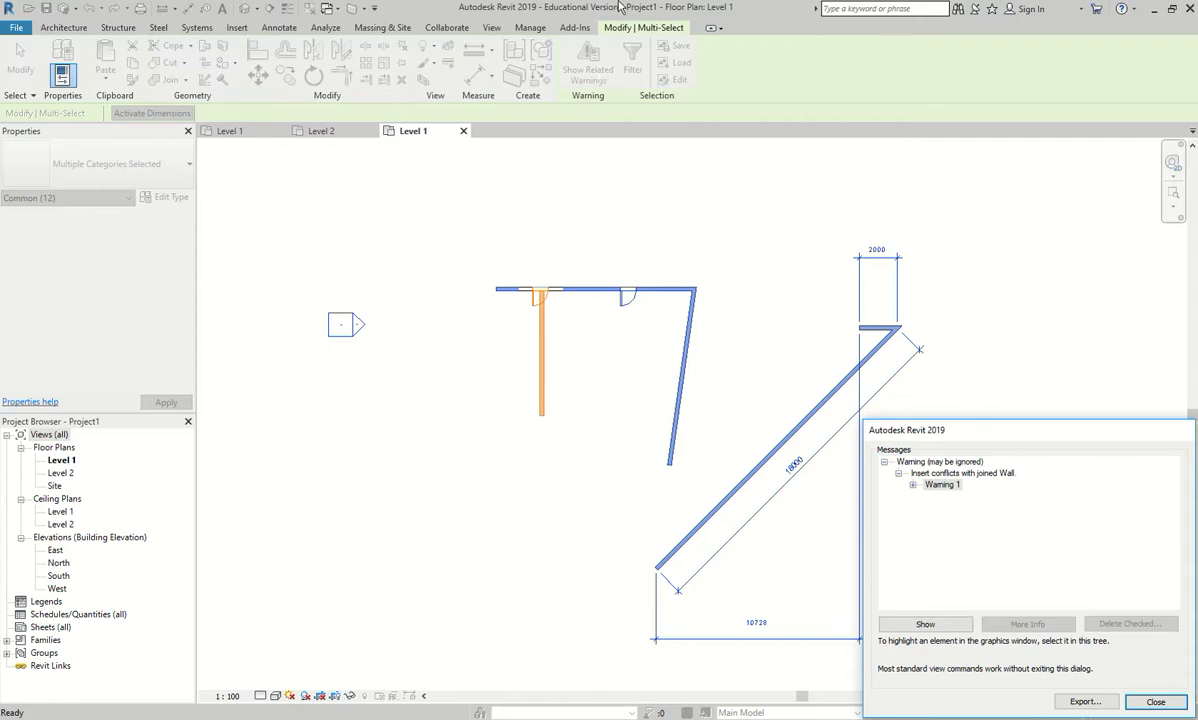
left_click(1155, 701)
scroll(580, 296, "up", 8)
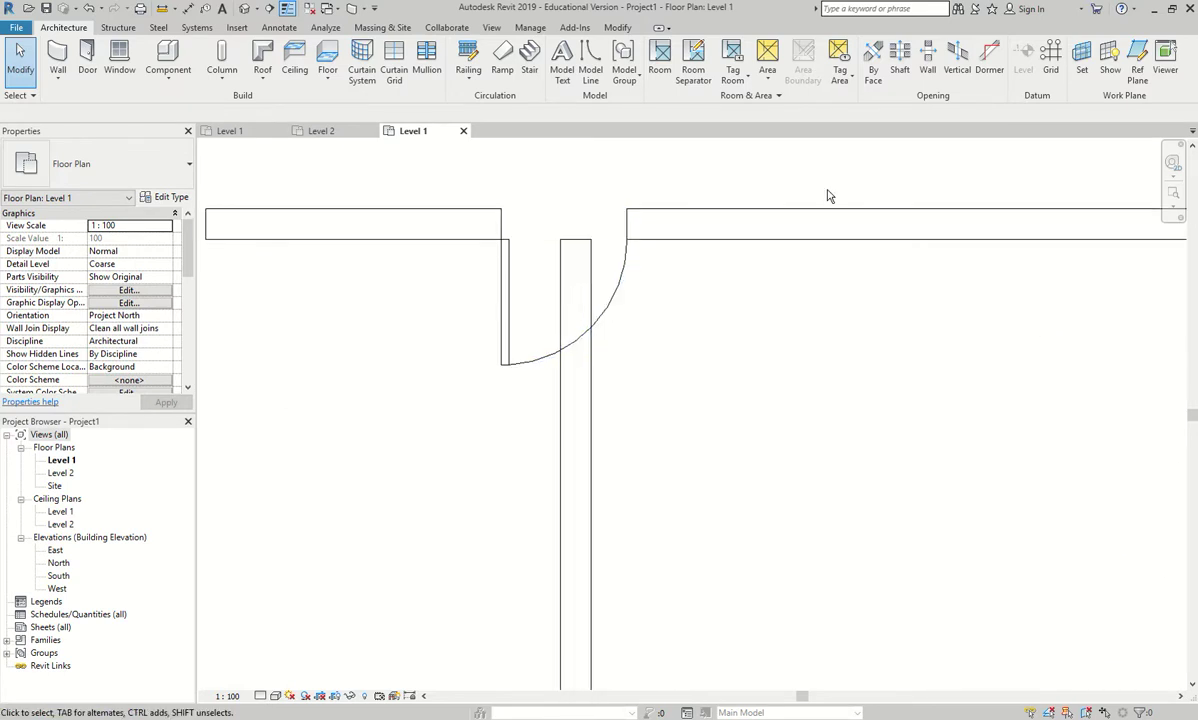
In the 3D view, nudge the conflicting door to the right along the horizontal wall until it clears the middle wall
left_click(244, 8)
scroll(553, 369, "up", 8)
middle_click_drag(547, 390, 462, 431, "shift")
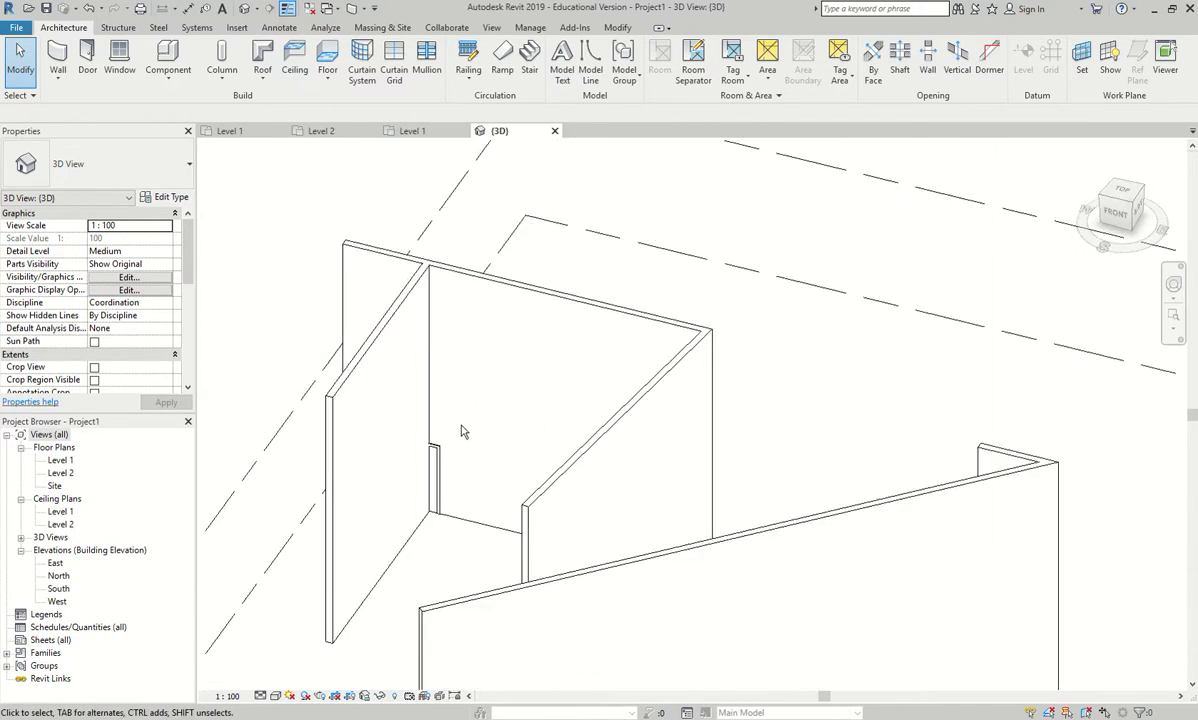
left_click(433, 470)
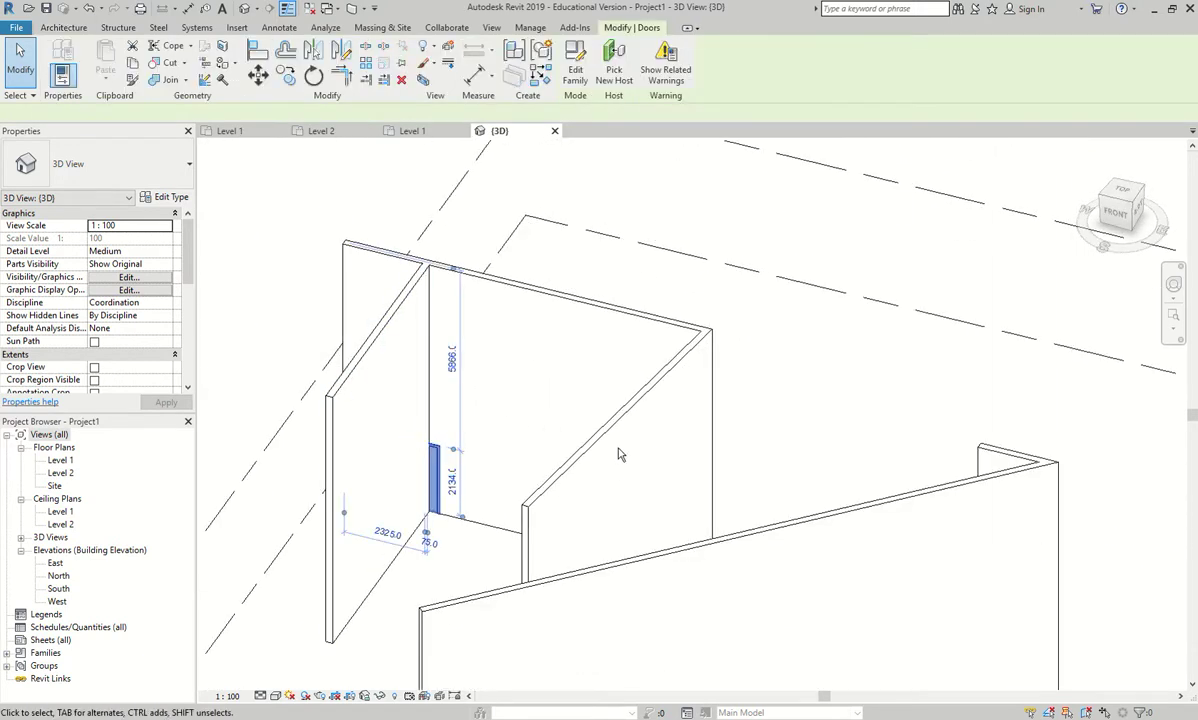
key("Right")
key("Right")
key("Right")
key("Right")
key("Right")
key("Right")
key("Right")
key("Right")
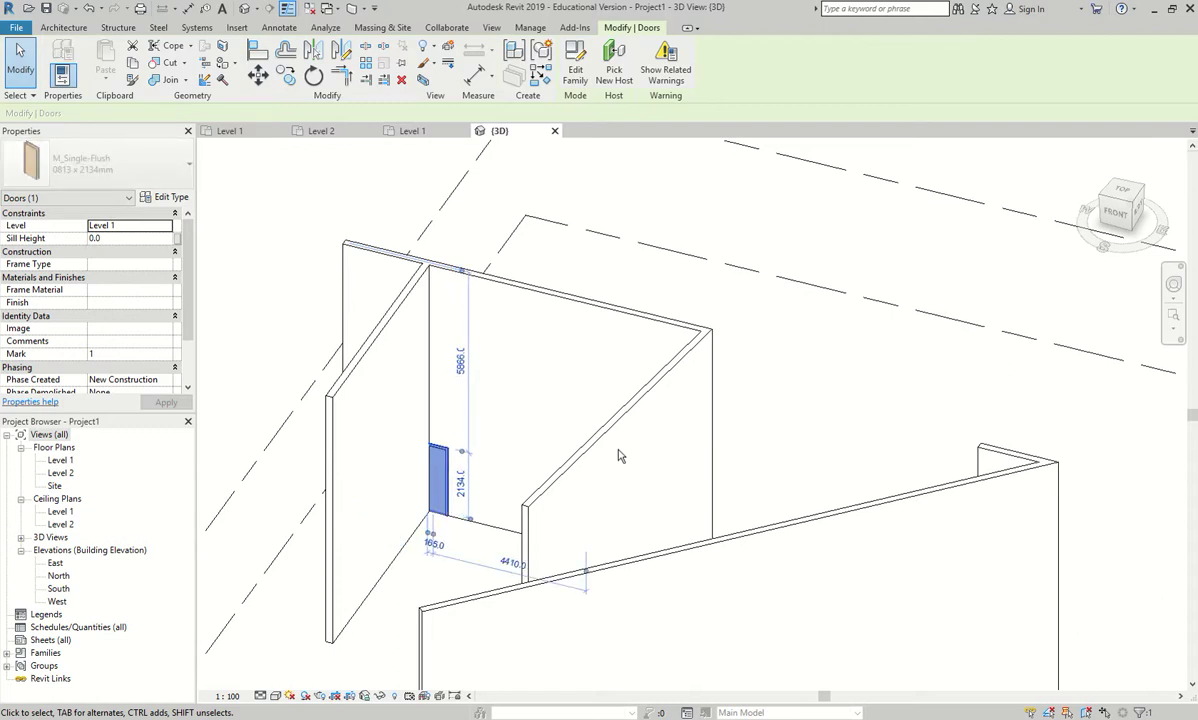
key("Right")
key("Right")
key("Right")
key("Right")
key("Right")
key("Right")
key("Right")
key("Right")
key("Right")
key("Right")
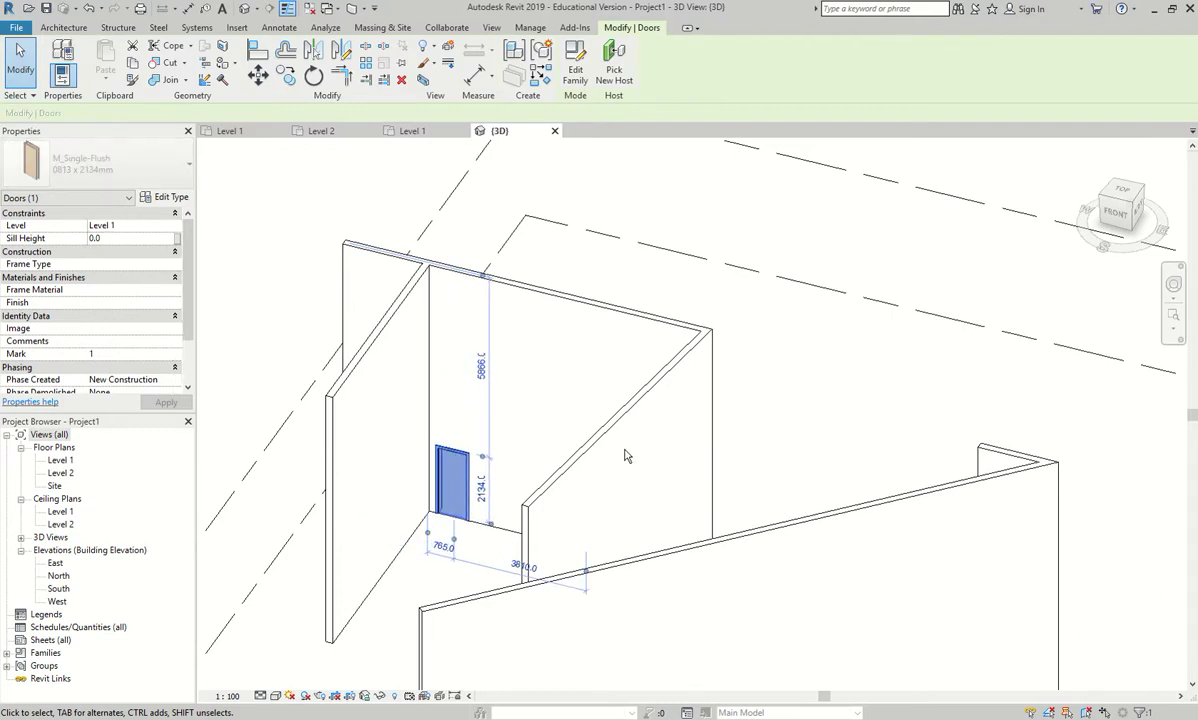
Set the distance from the middle wall to the nudged door's center to 1000 mm
left_click(446, 547)
type("1000")
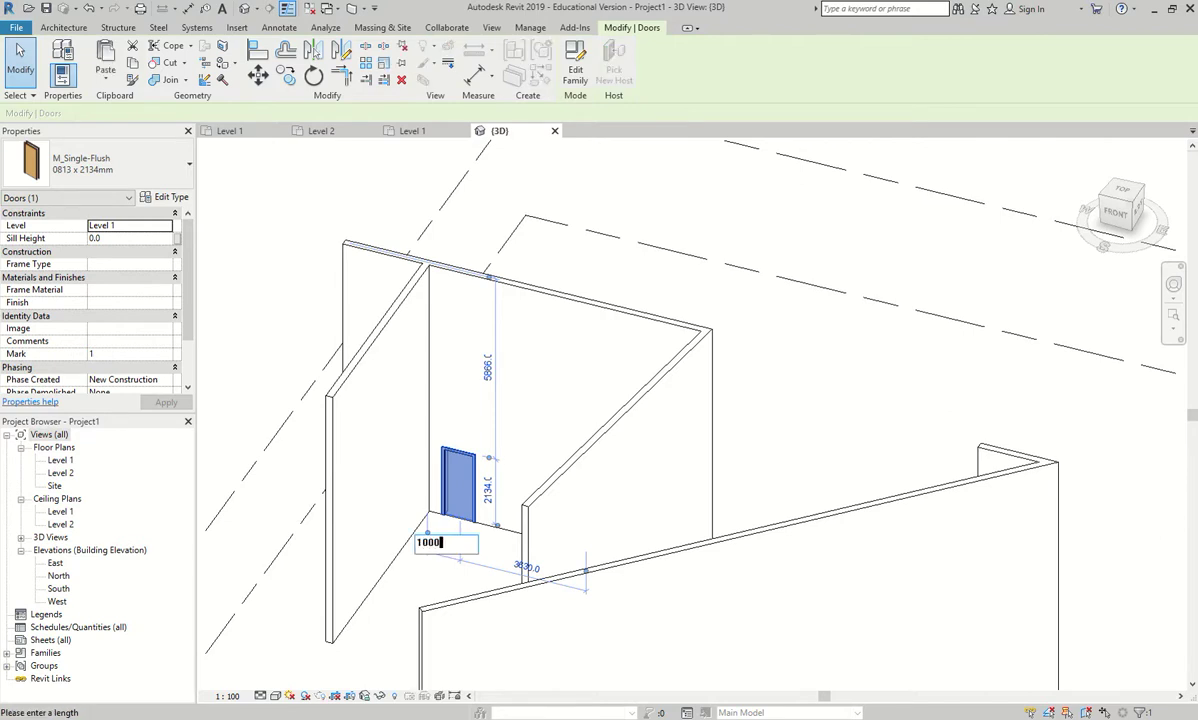
key("Return")
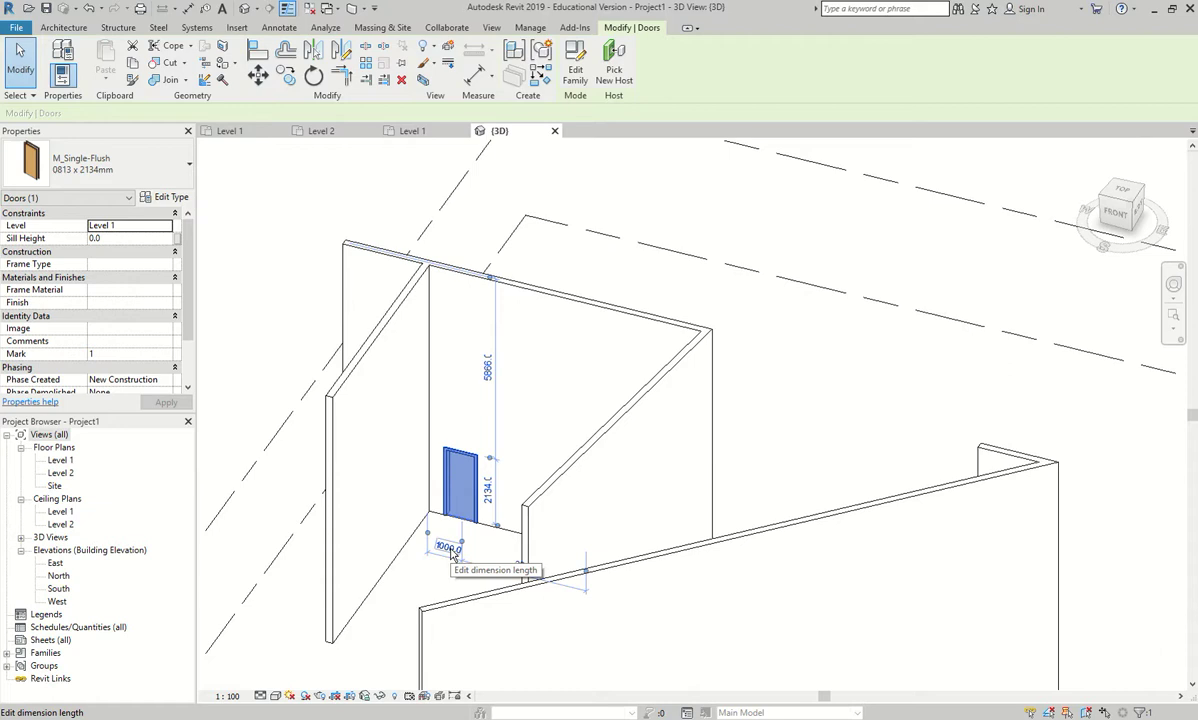
Return to the Level 1 floor plan and delete all walls, doors and dimensions, keeping the elevation markers
double_click(66, 461)
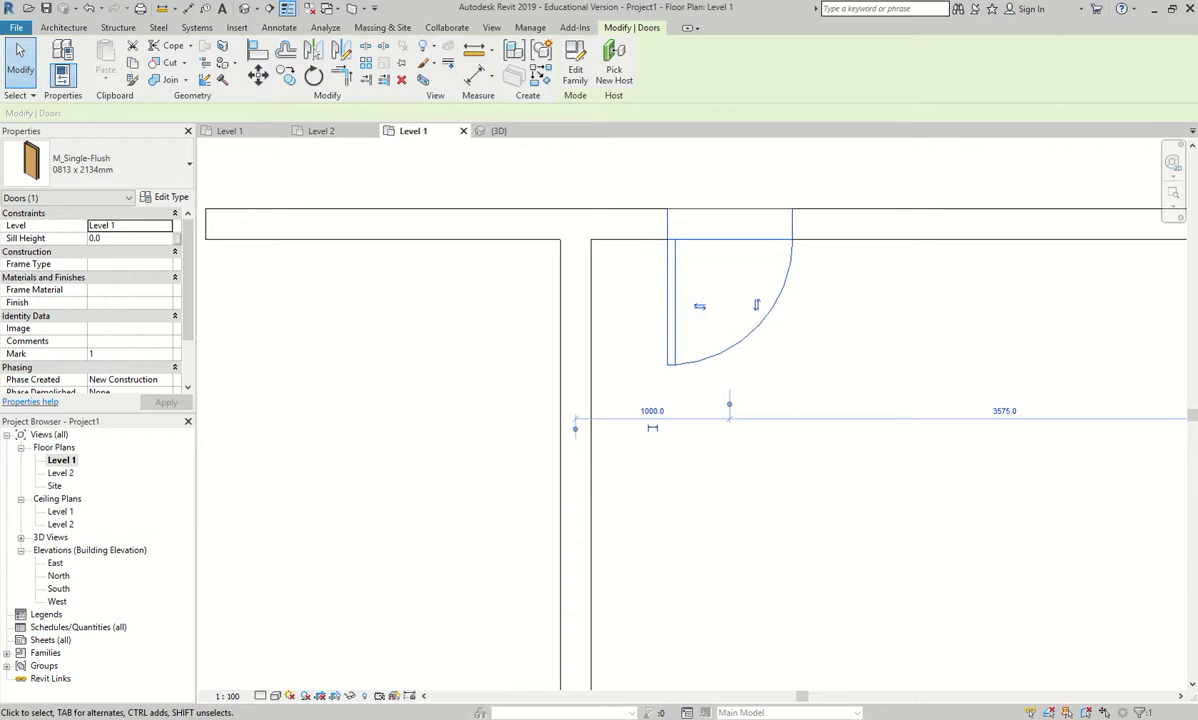
scroll(542, 392, "down", 5)
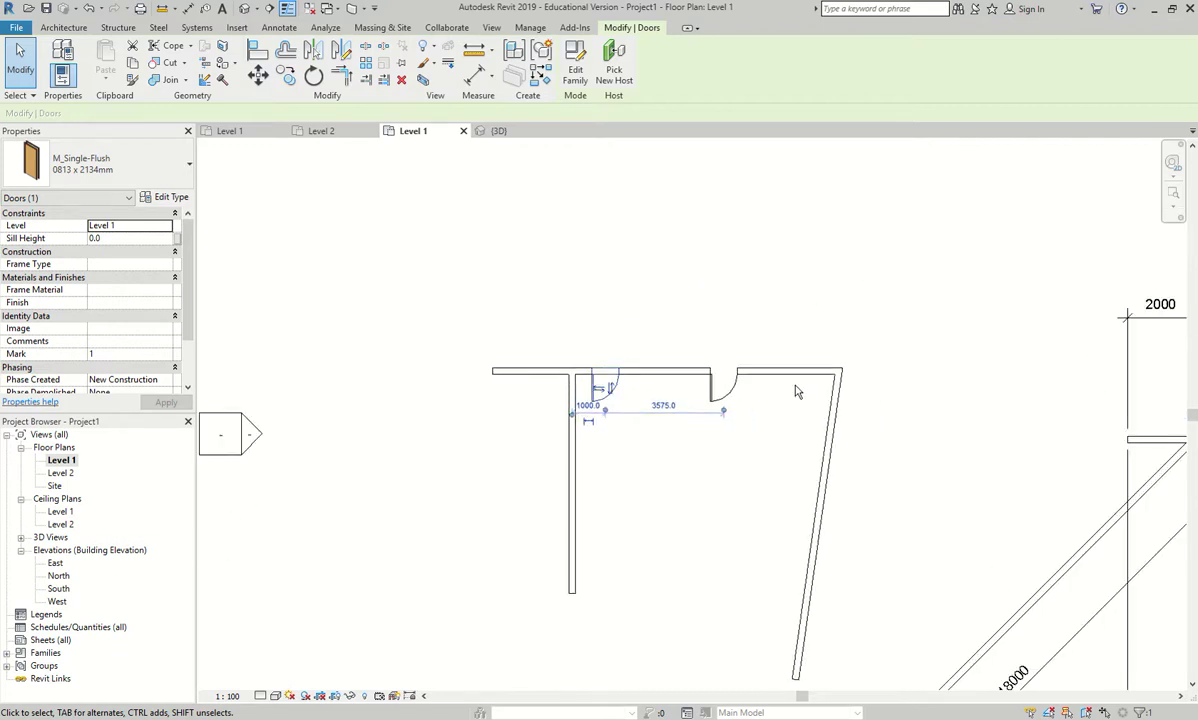
scroll(796, 392, "down", 3)
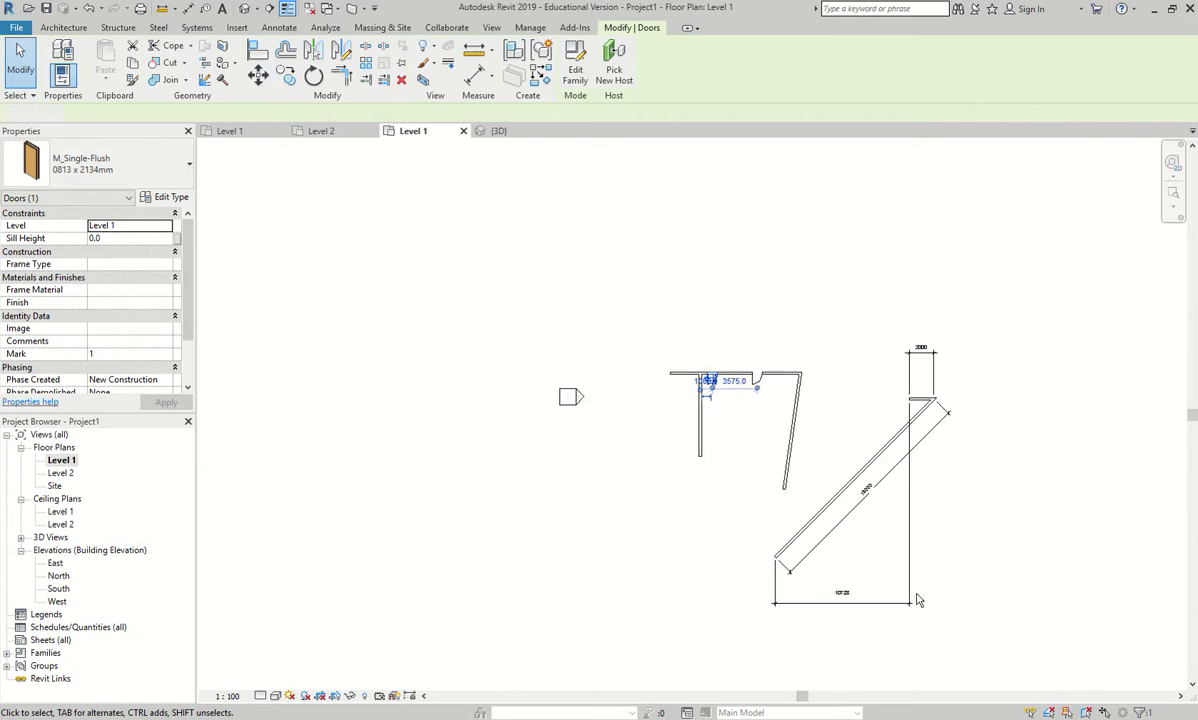
key("Escape")
left_click_drag(963, 643, 637, 258)
key("Delete")
middle_click_drag(703, 393, 481, 404)
scroll(472, 380, "down", 2)
scroll(527, 455, "up", 1)
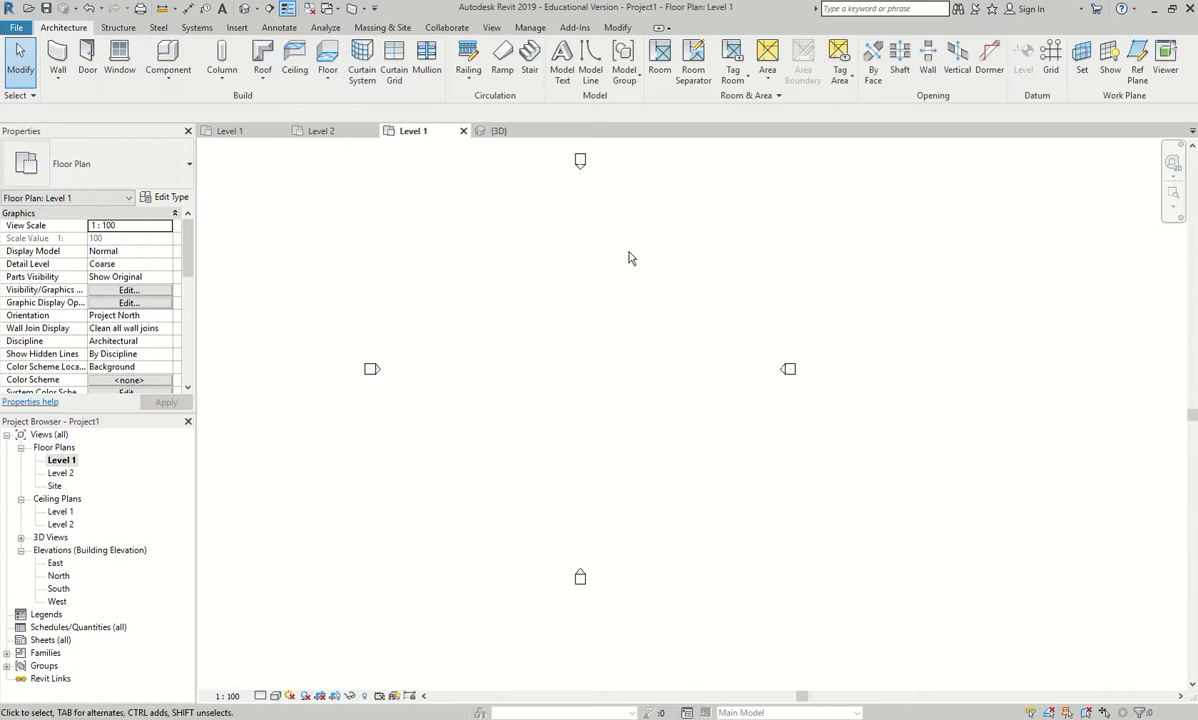
Open the North and South elevations, and set the elevation of Level 2 to 5000 in the South view
double_click(581, 163)
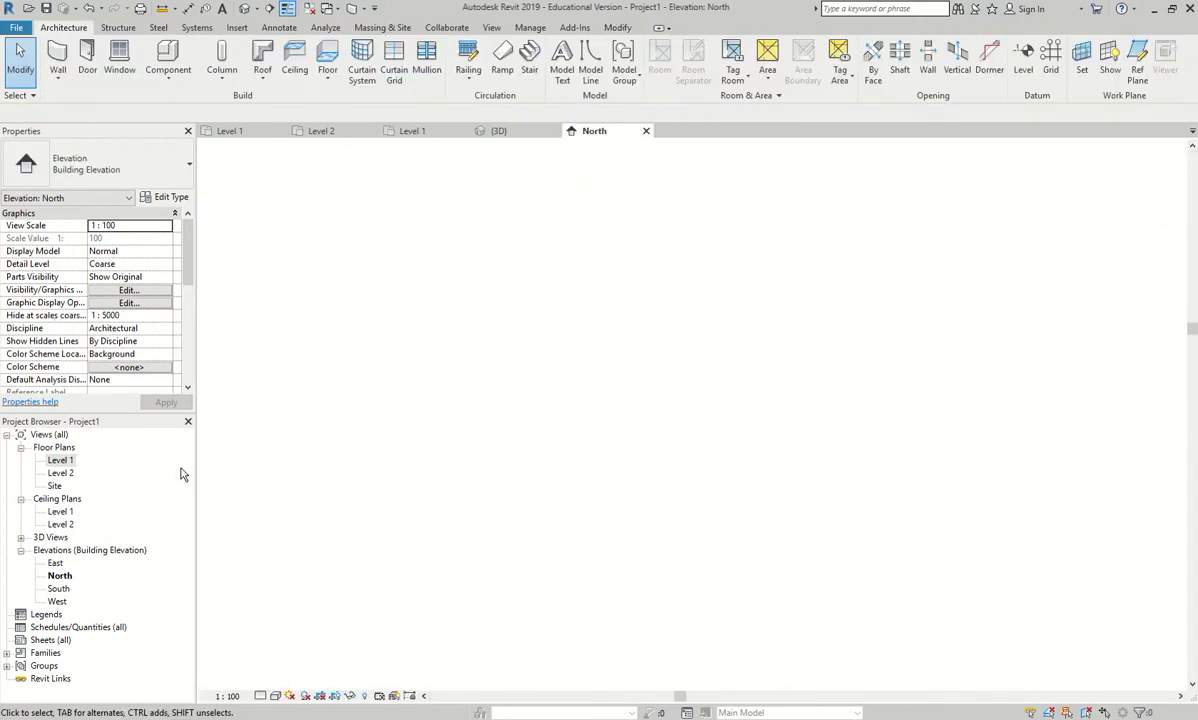
double_click(61, 588)
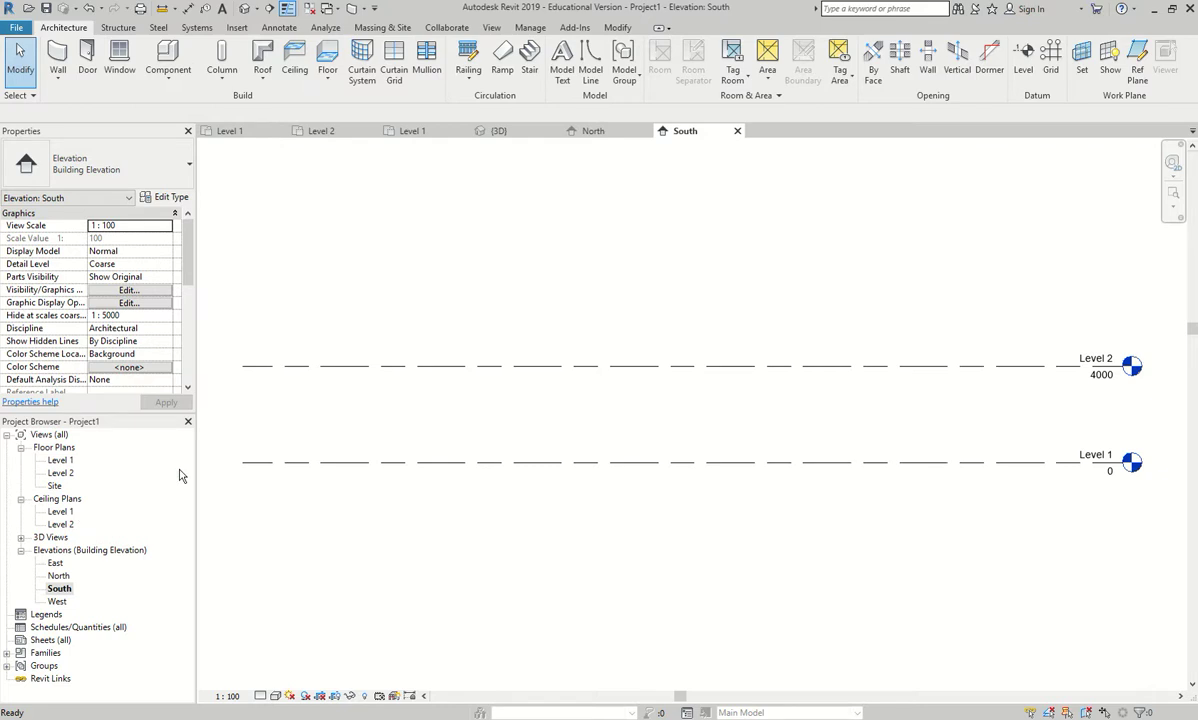
scroll(1120, 450, "up", 2)
middle_click_drag(1096, 384, 755, 388)
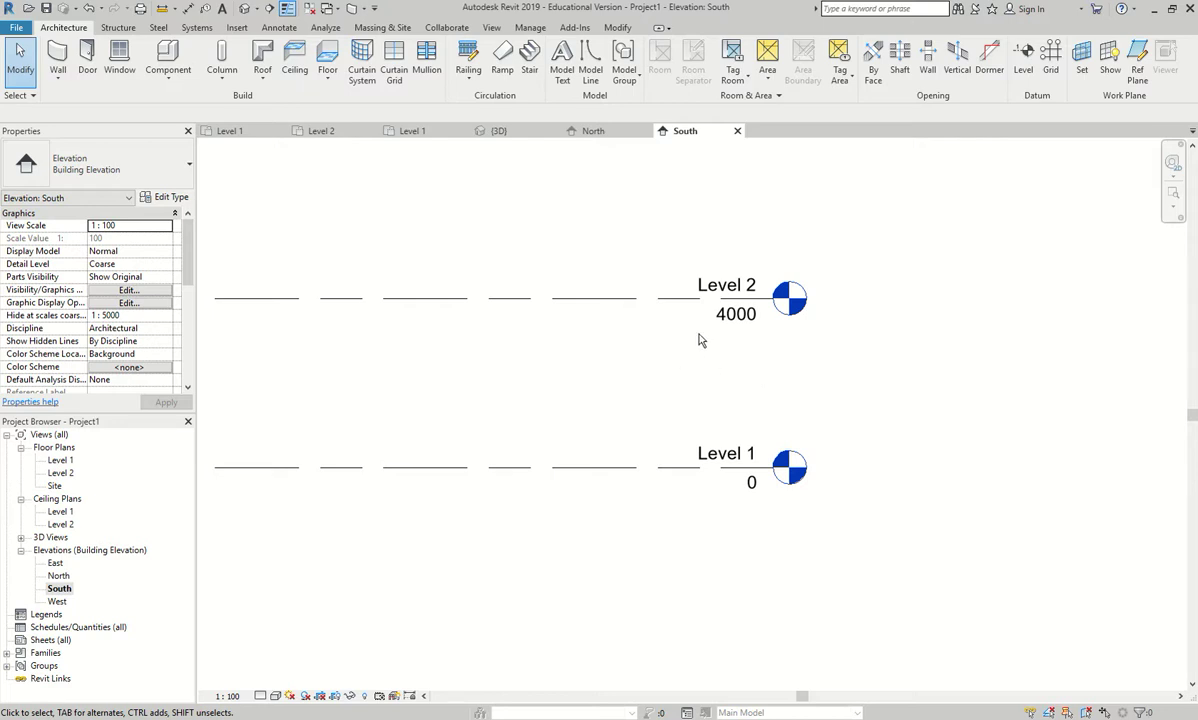
left_click(735, 313)
left_click(735, 313)
type("5000")
key("Return")
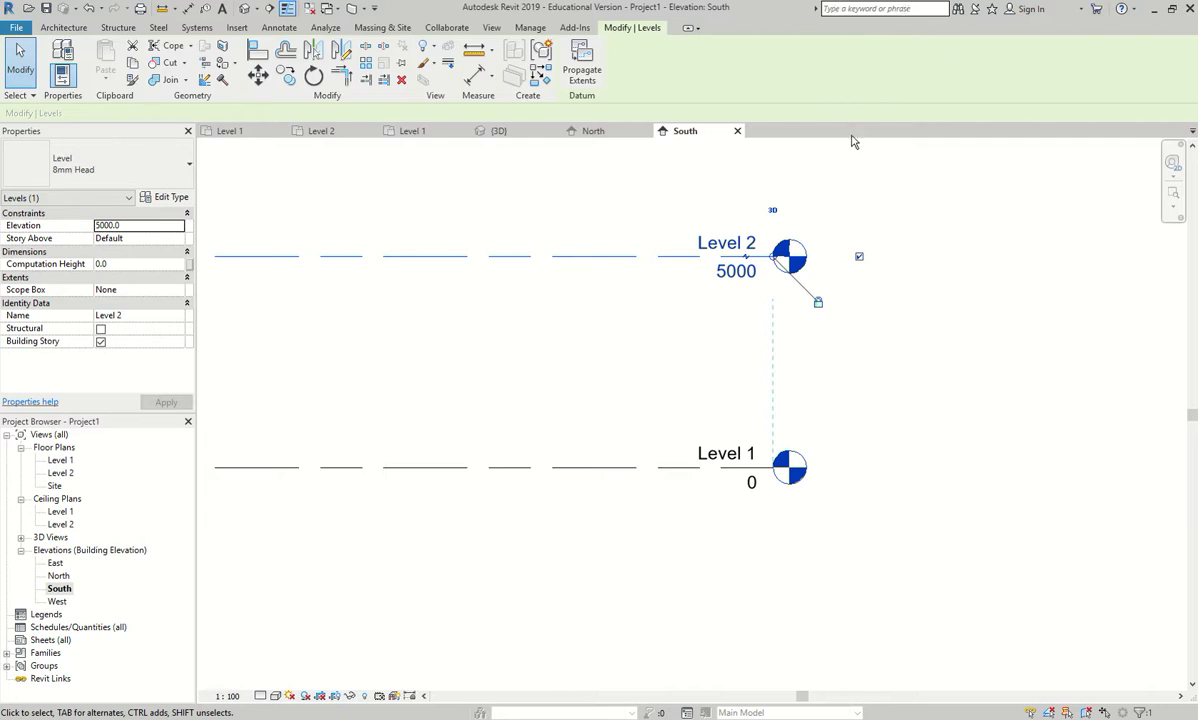
Close the South, North, 3D and Level 2 views and return to the Level 1 floor plan
left_click(737, 131)
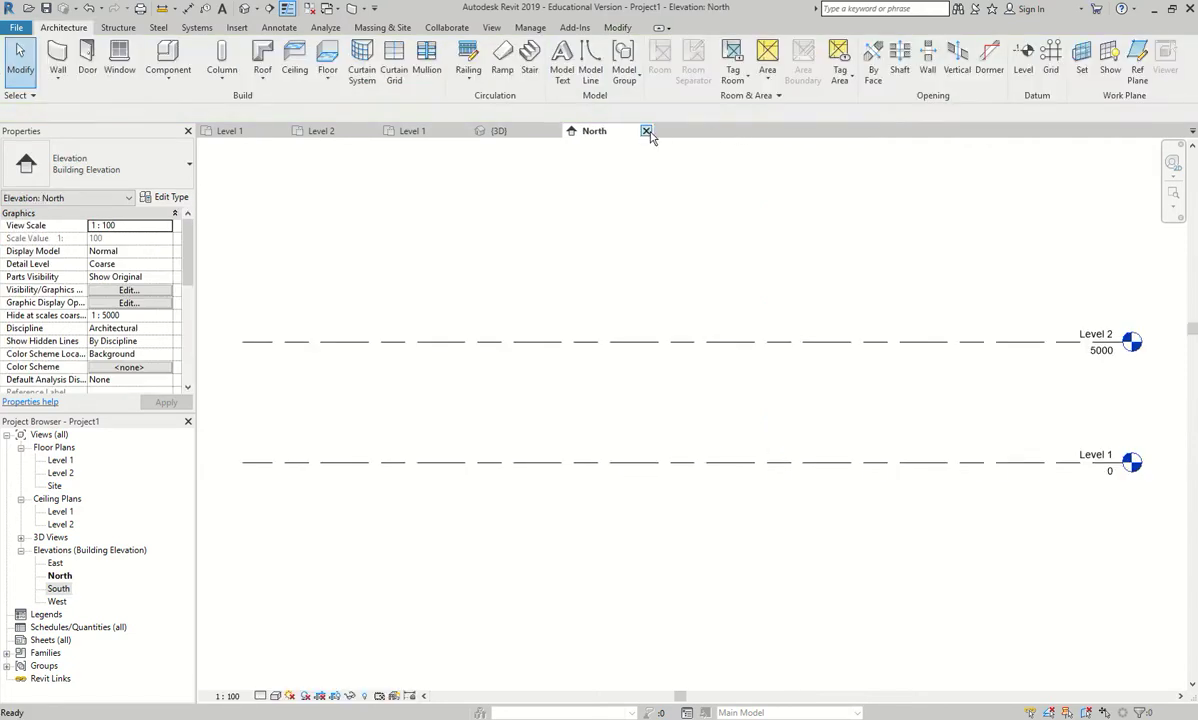
left_click(646, 131)
left_click(556, 131)
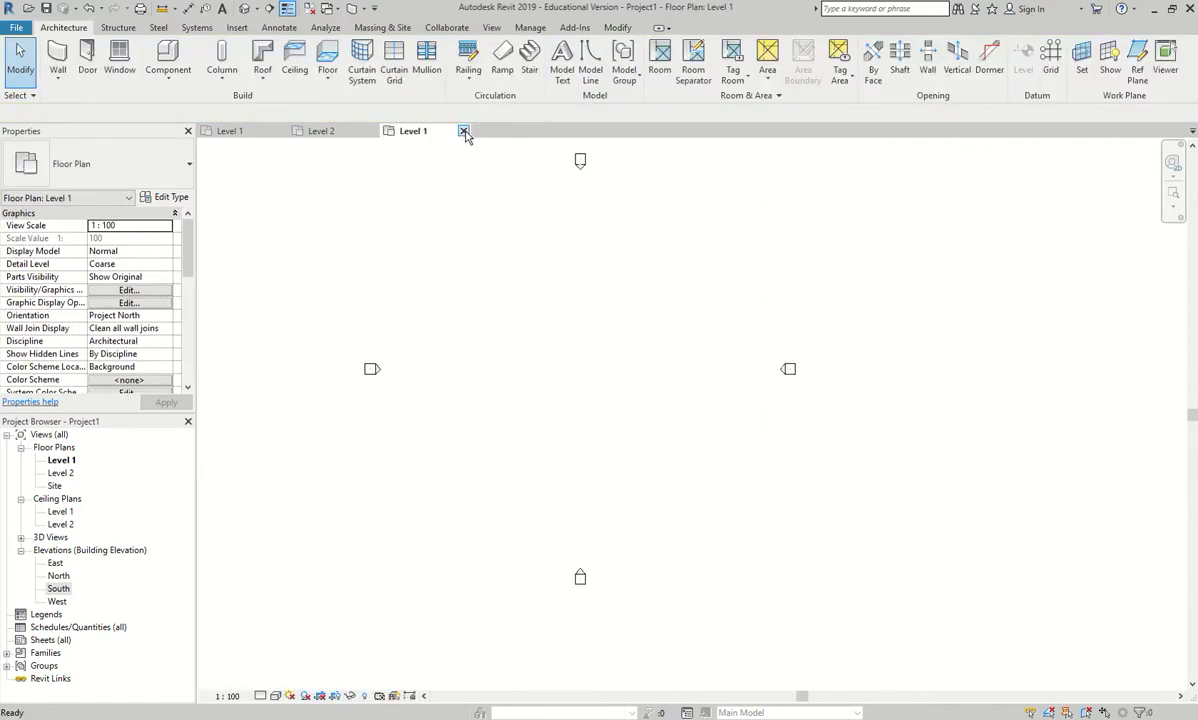
left_click(370, 131)
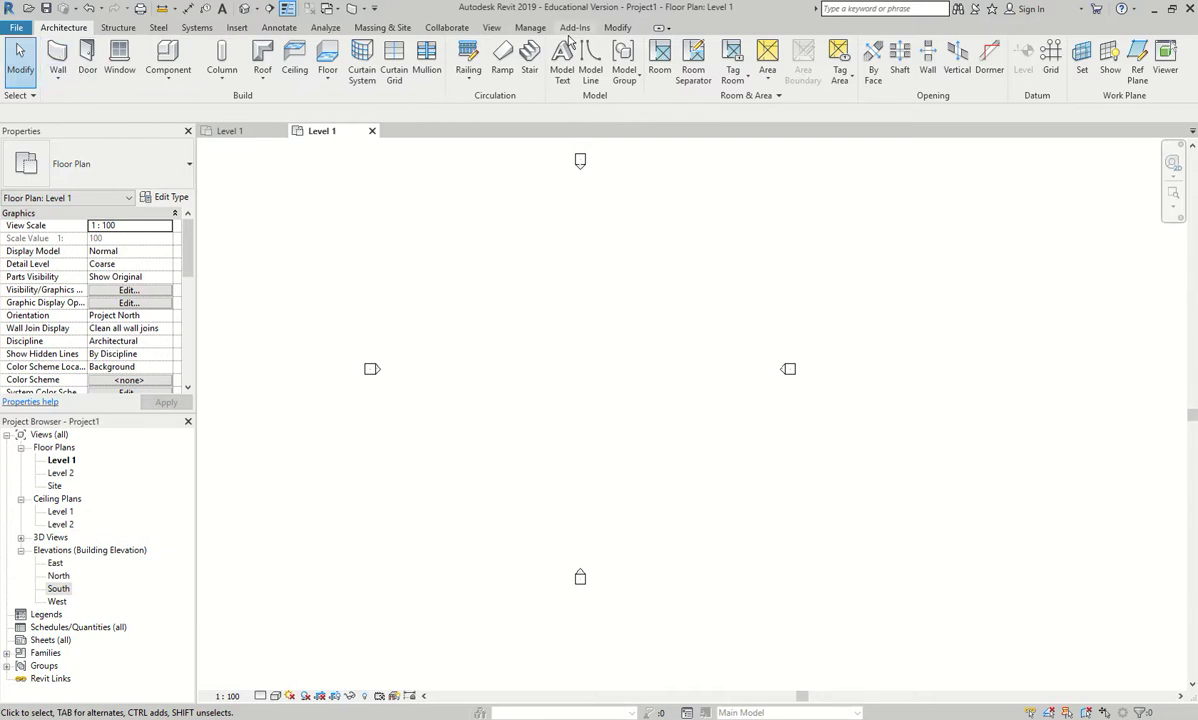
Start the Model Line tool and review the available line styles, keeping the style as Lines
left_click(591, 62)
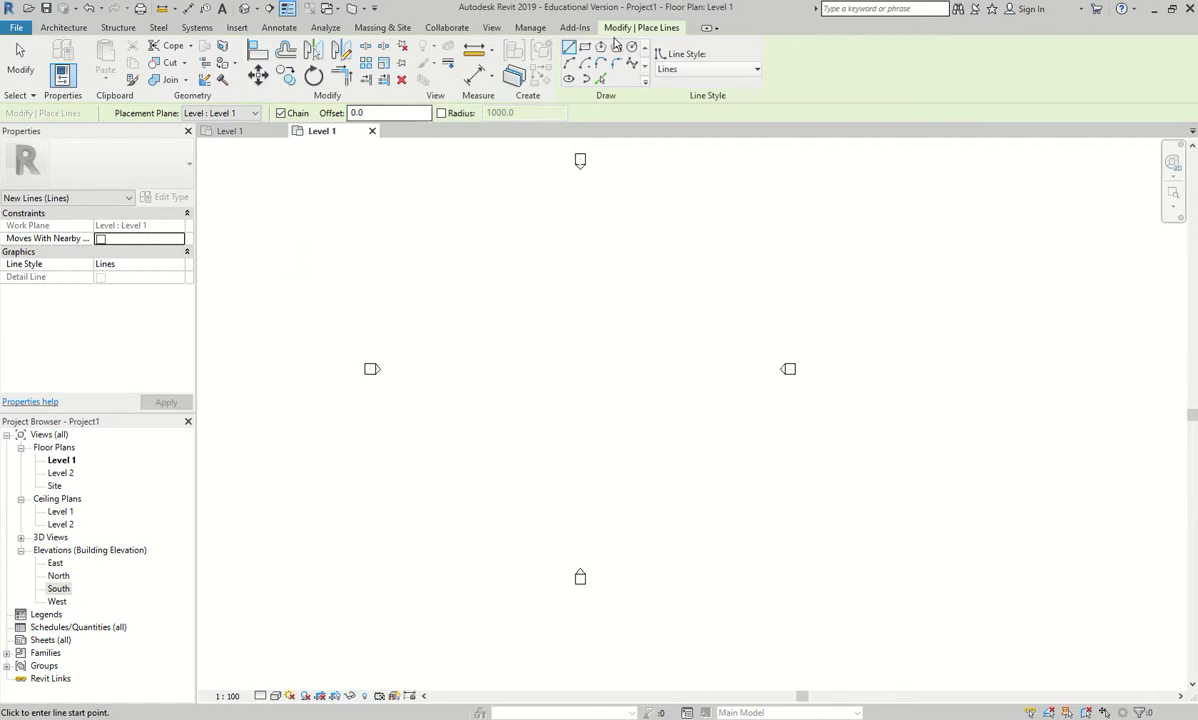
left_click(700, 69)
left_click(668, 174)
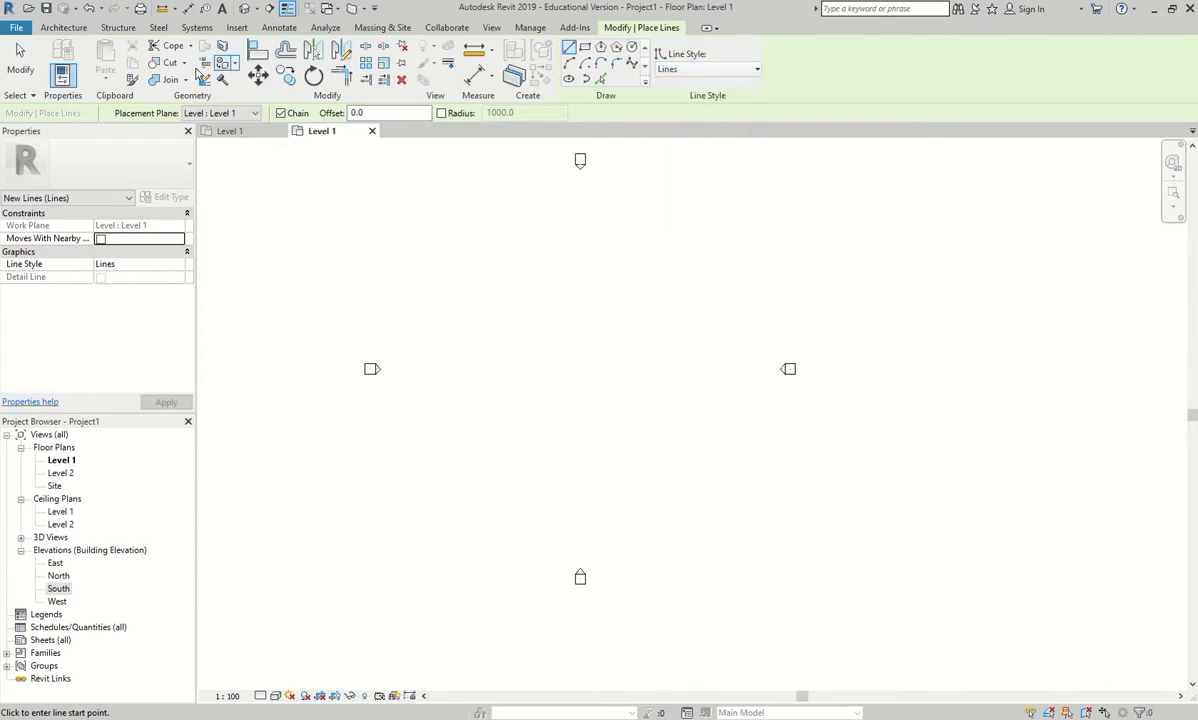
left_click(63, 27)
left_click(58, 58)
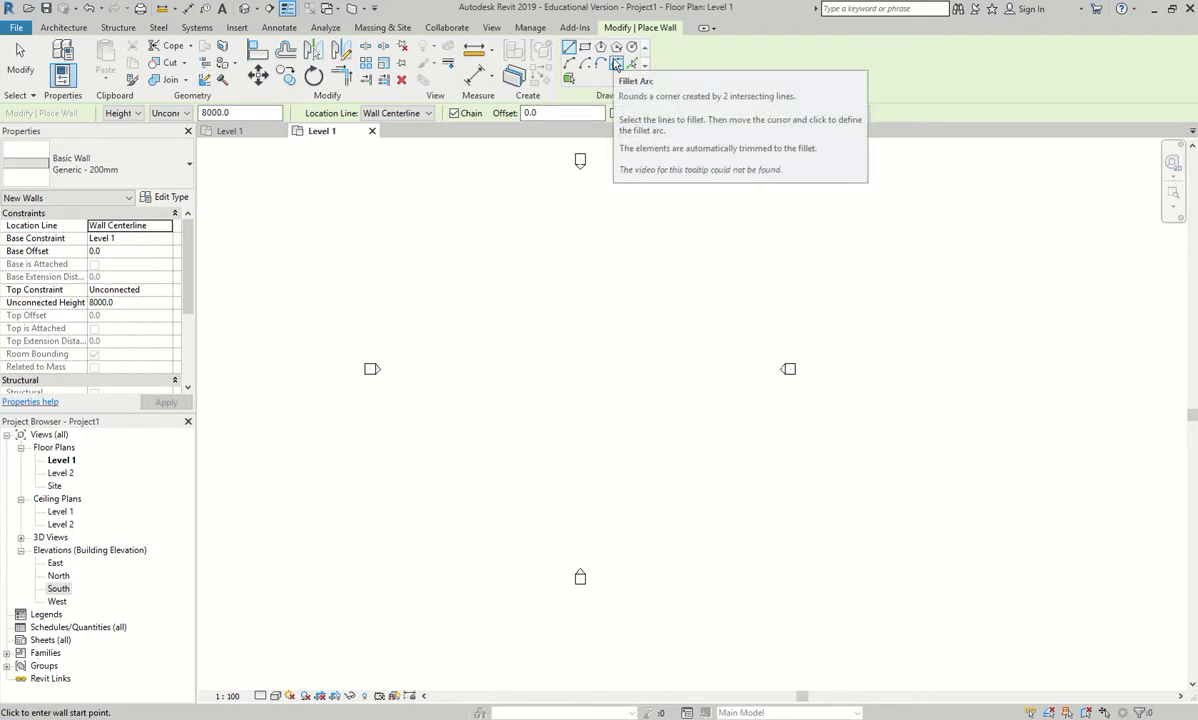
key("Escape")
key("Escape")
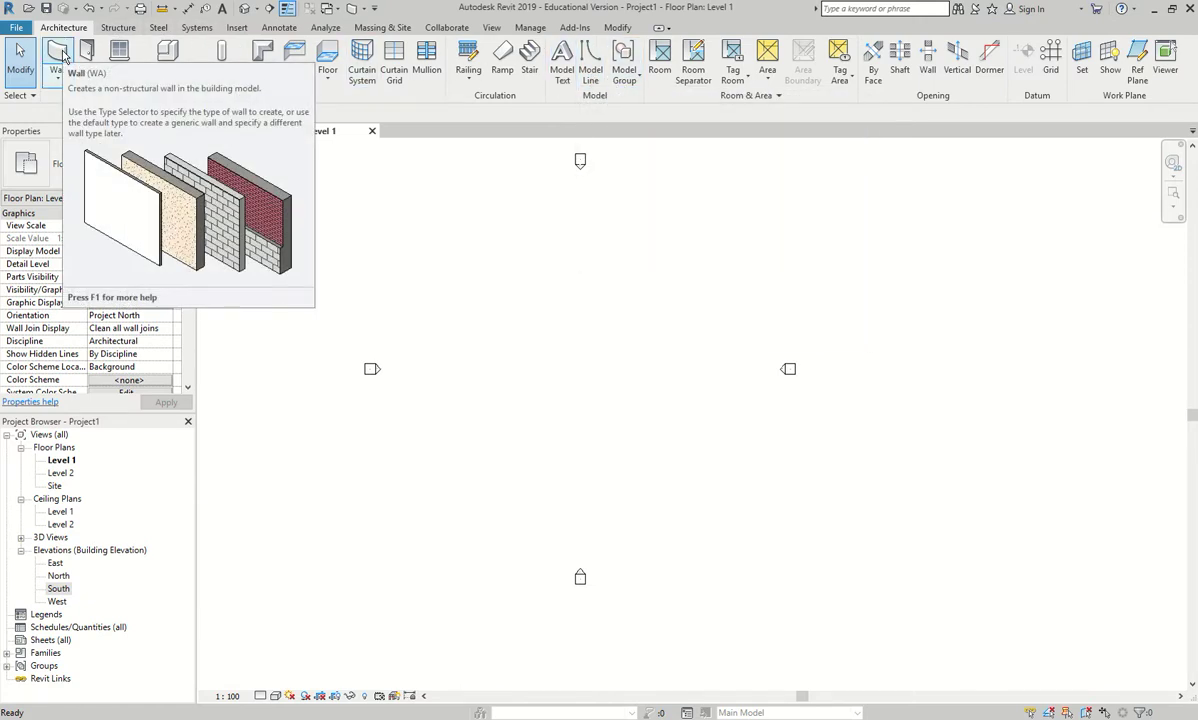
left_click(62, 55)
key("Escape")
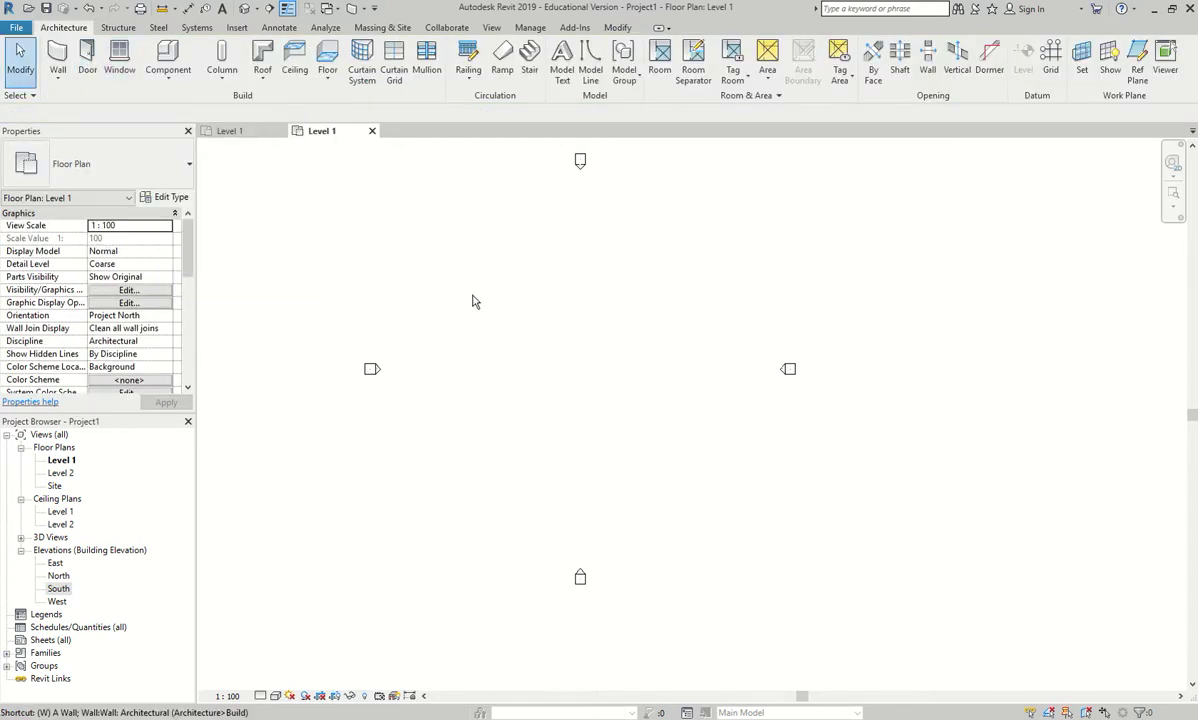
Draw a straight horizontal wall about 35000 mm long and, below it, a rectangle of walls about 27000 by 14000 mm
left_click(50, 65)
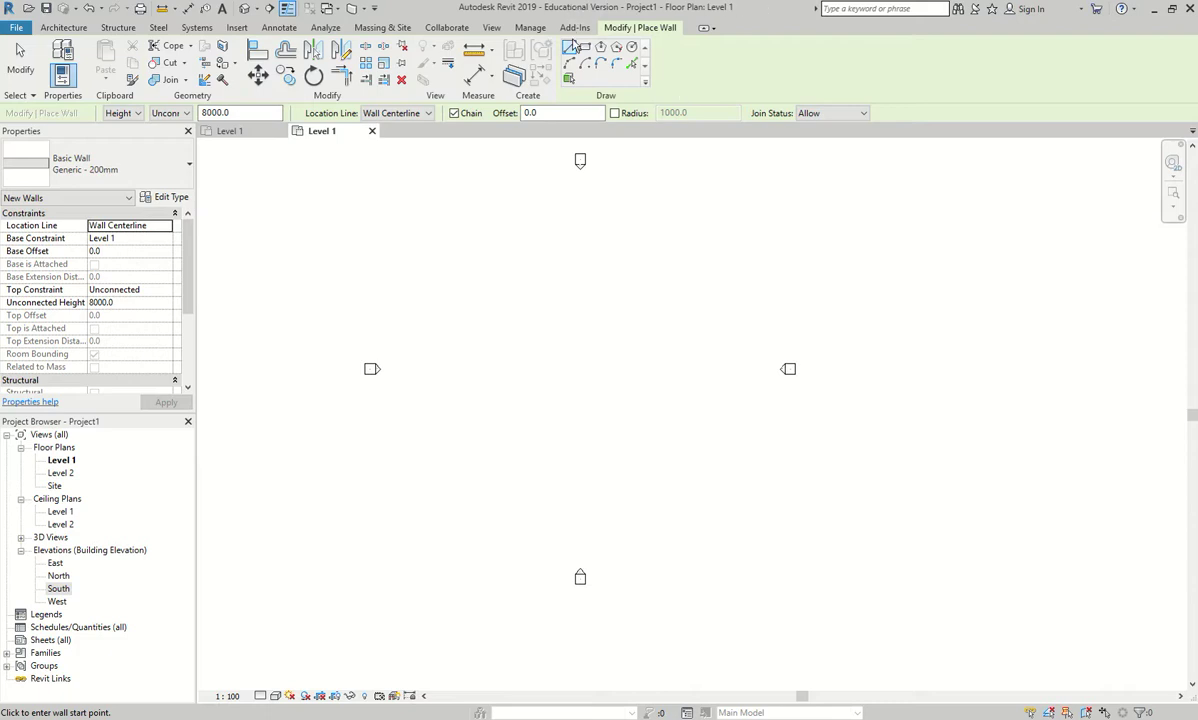
left_click(441, 308)
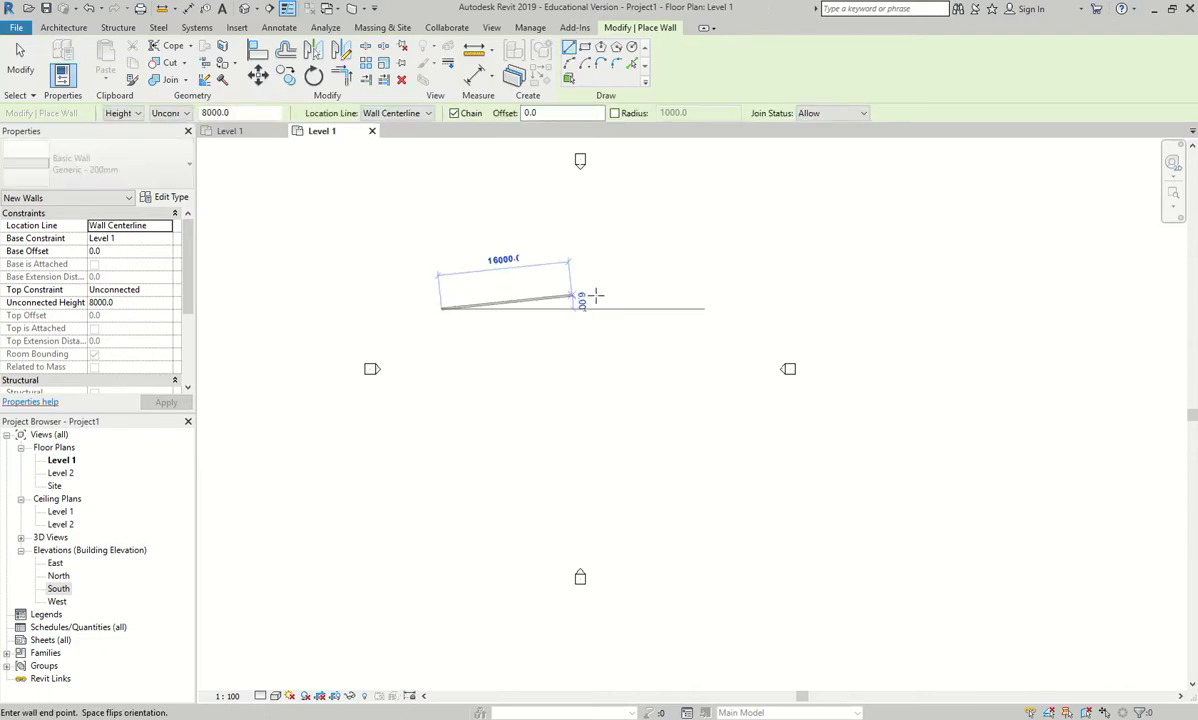
left_click(728, 308)
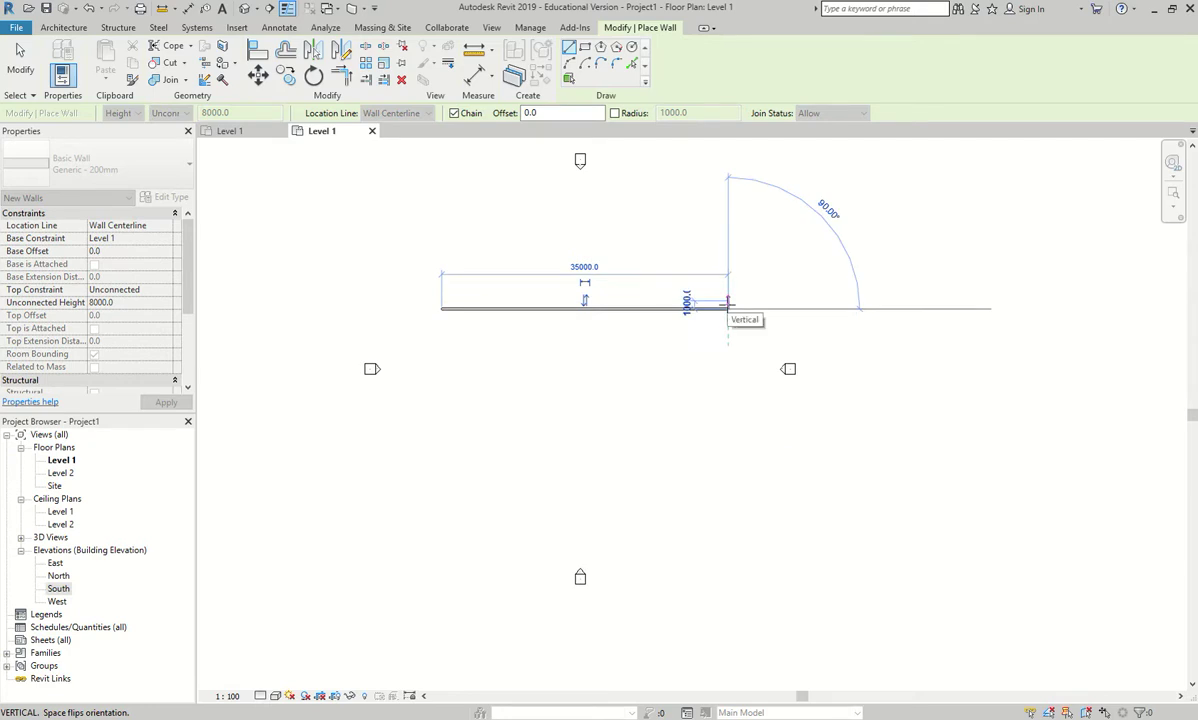
left_click(584, 47)
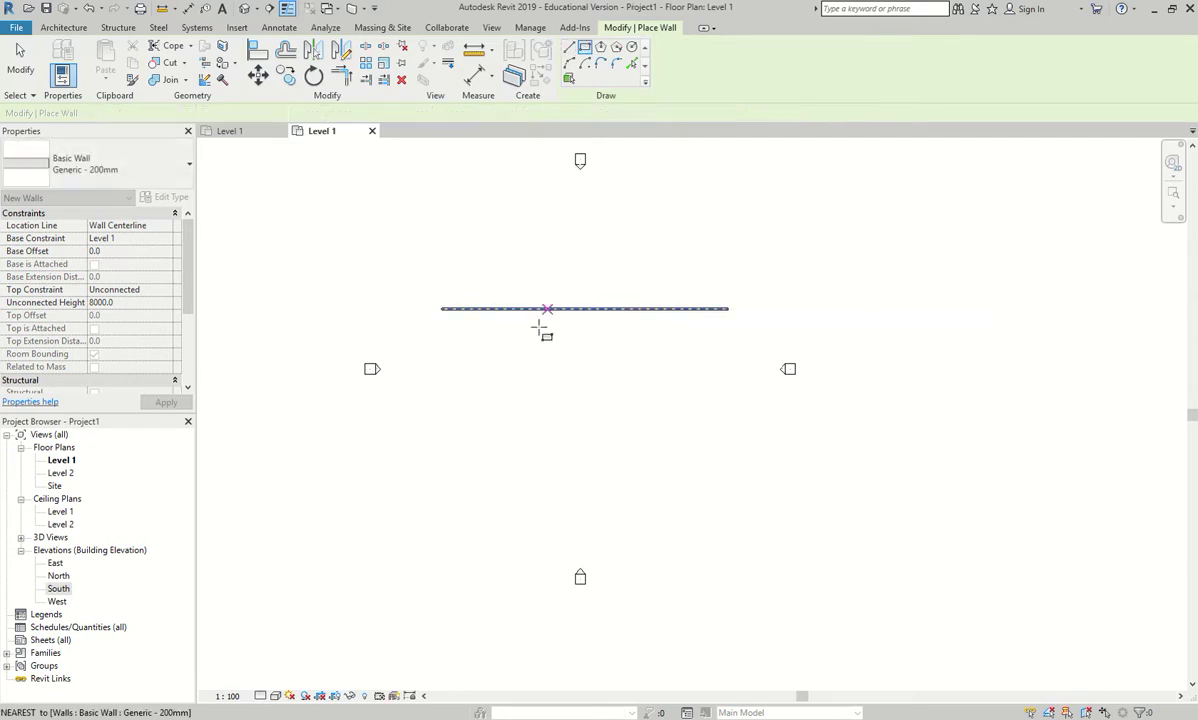
left_click(685, 328)
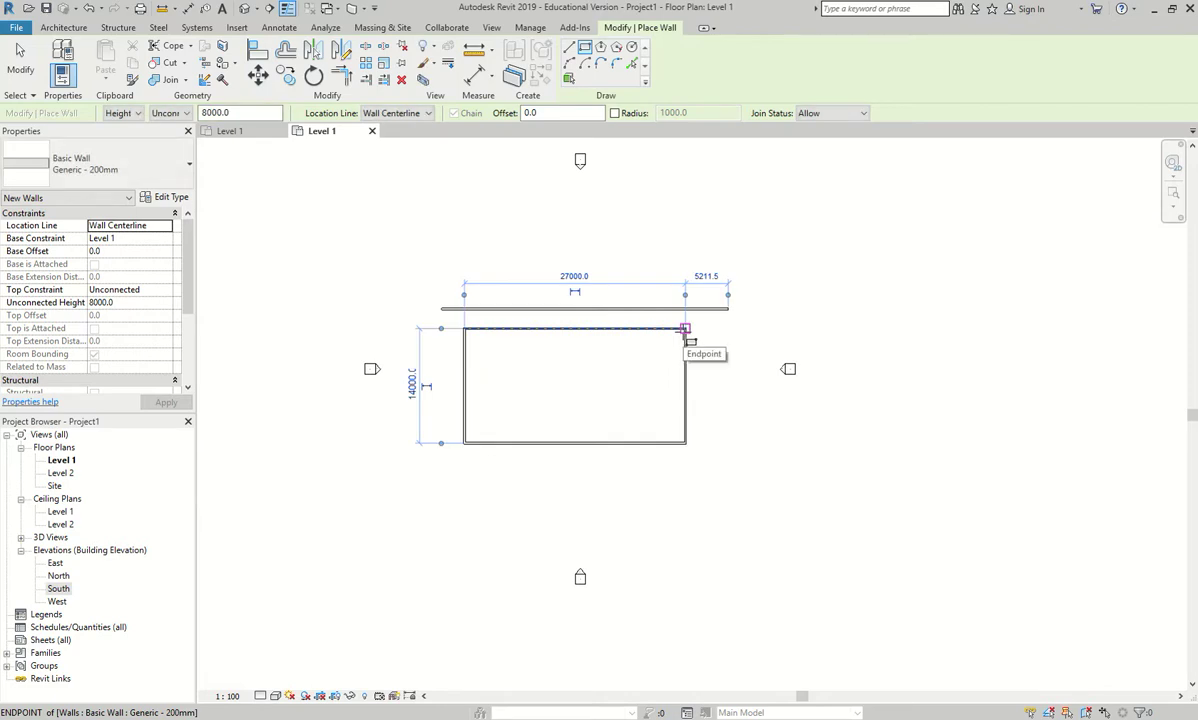
Draw an inscribed six-sided polygon of walls inside the rectangle and a circumscribed six-sided one below it, beside the south elevation marker
left_click(602, 49)
left_click(571, 390)
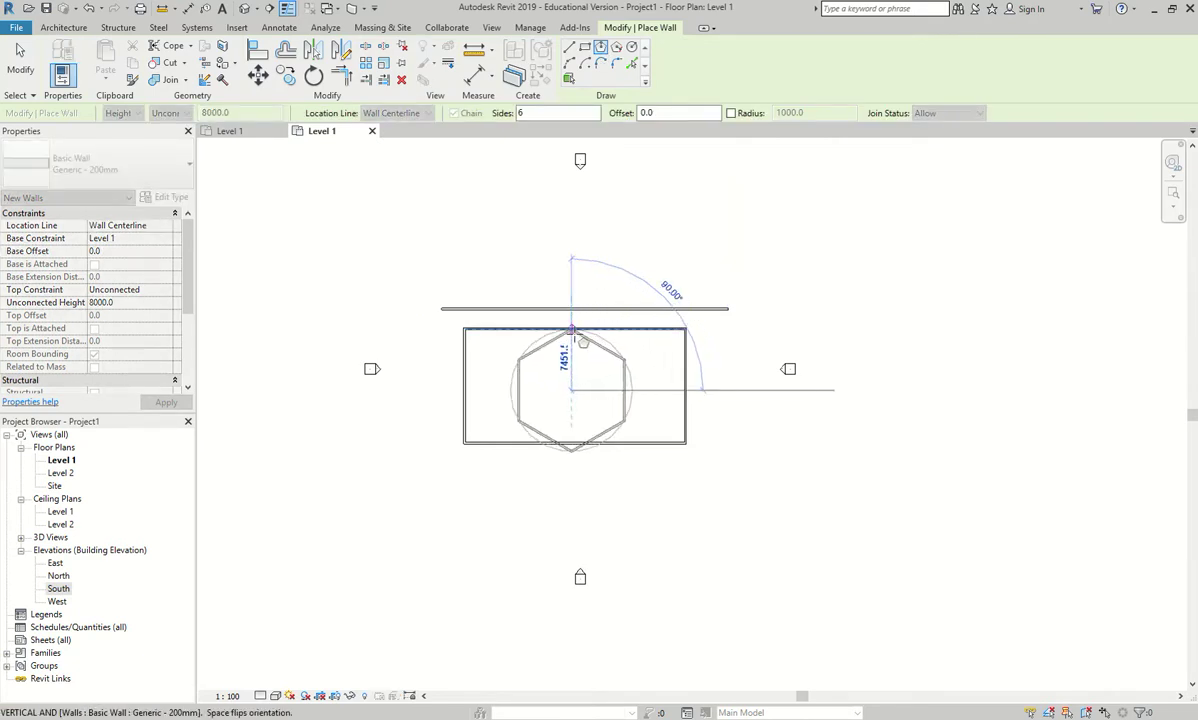
left_click(571, 330)
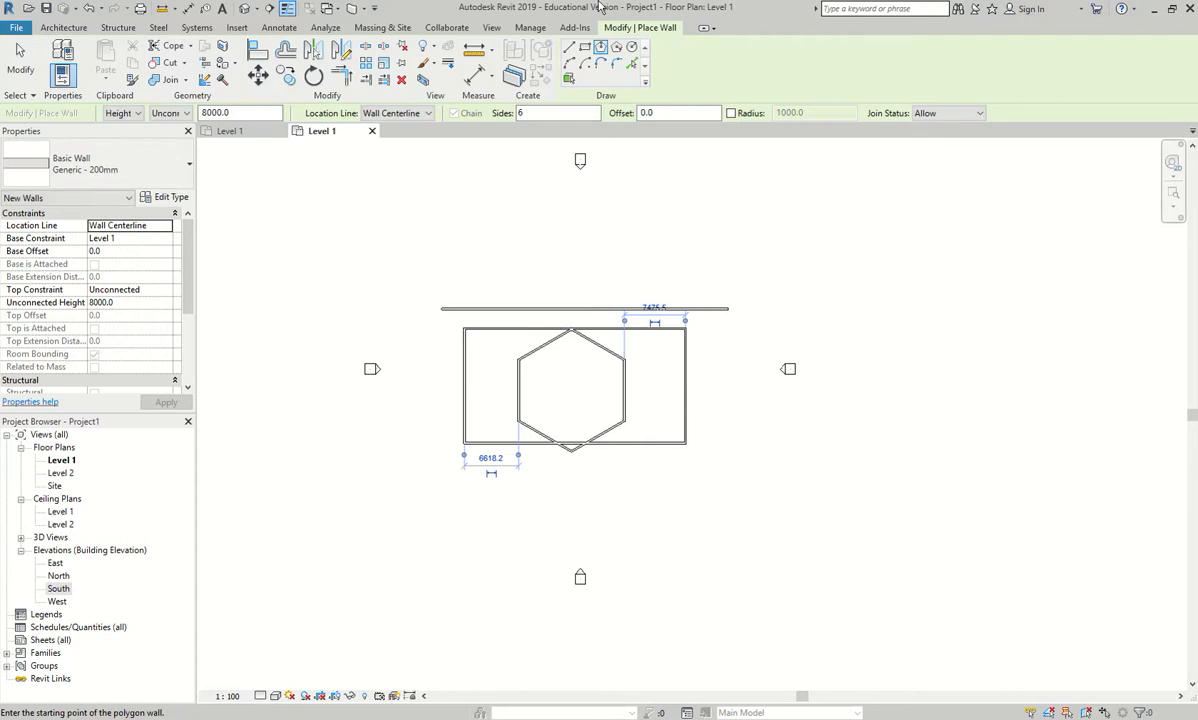
left_click(659, 549)
left_click(722, 549)
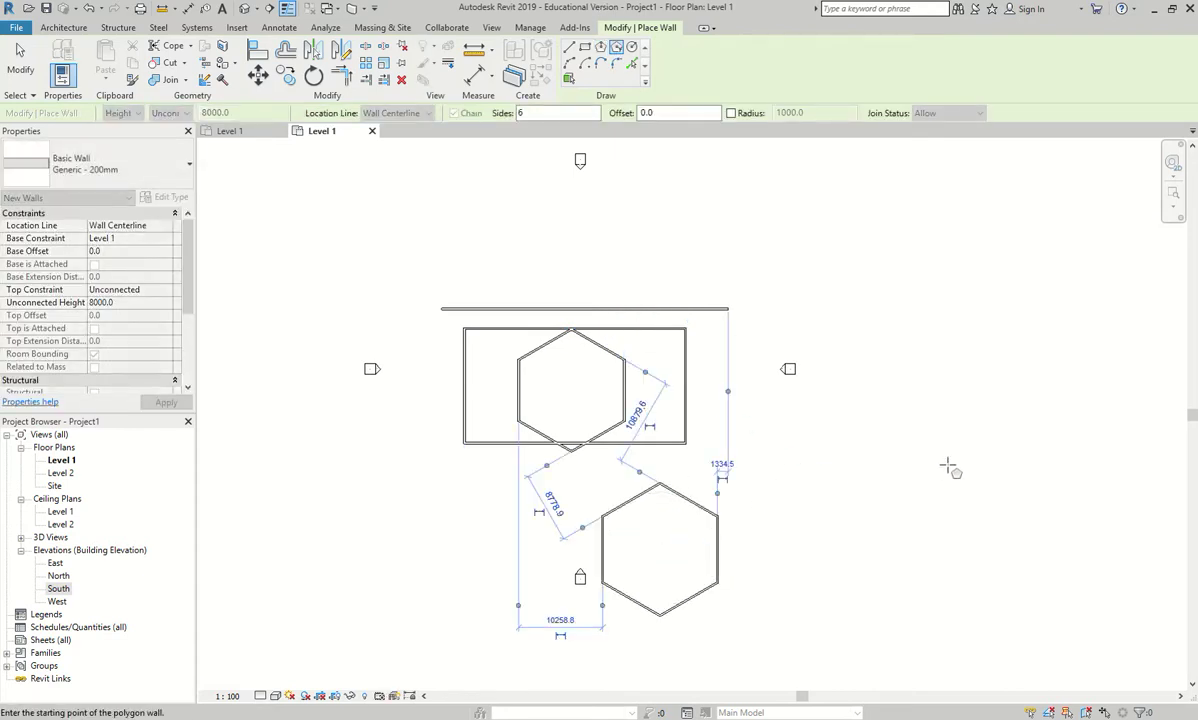
Draw a circular wall with a radius of about 6000 mm below the rectangle, west of the south elevation marker
left_click(631, 46)
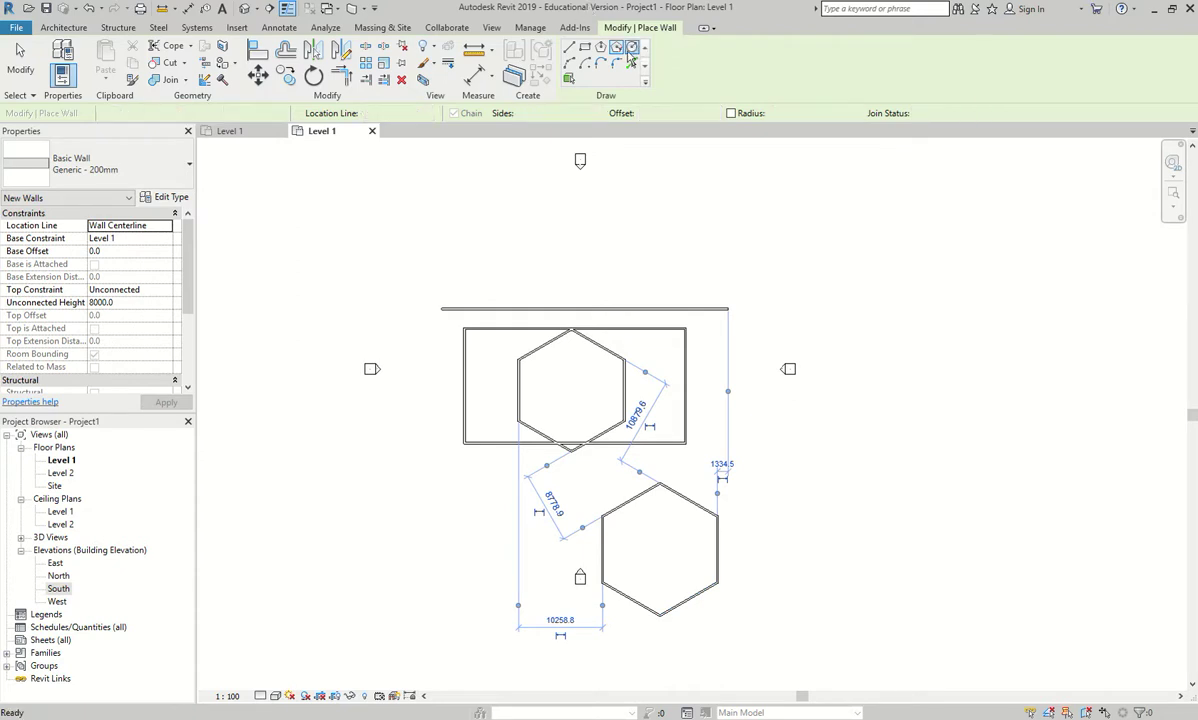
left_click(400, 545)
left_click(450, 530)
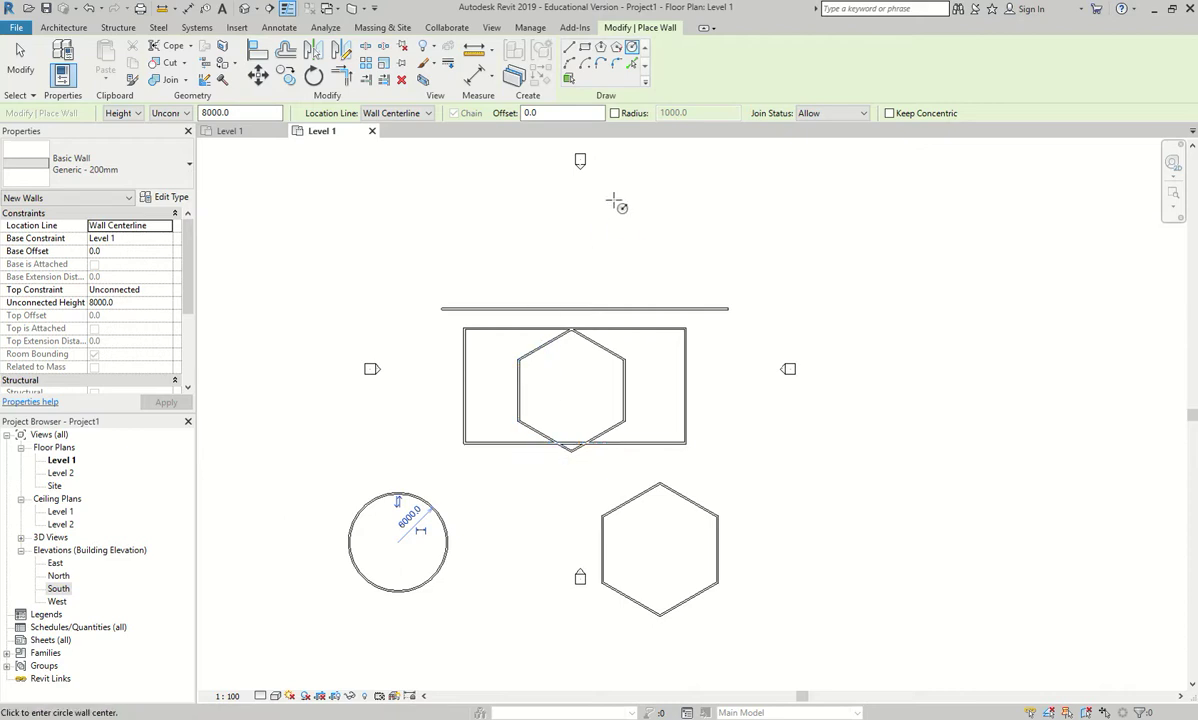
Draw a start-end-radius arc wall bulging upward above the west end of the straight wall
left_click(568, 64)
left_click(445, 252)
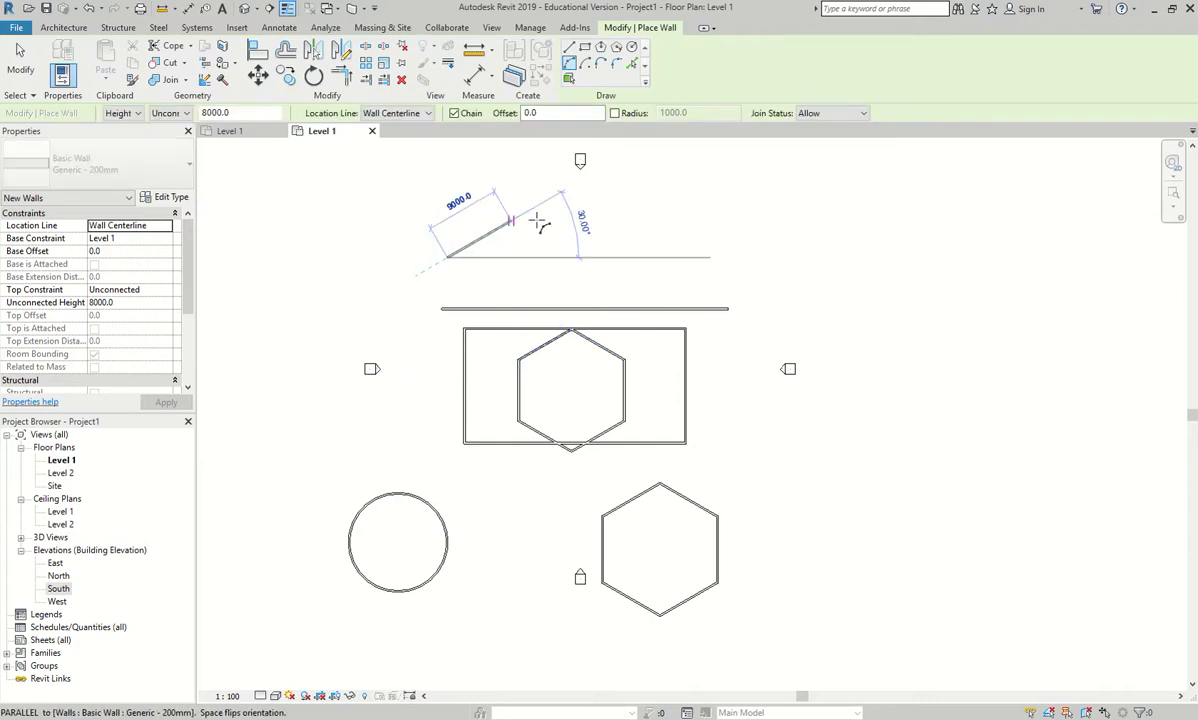
left_click(537, 211)
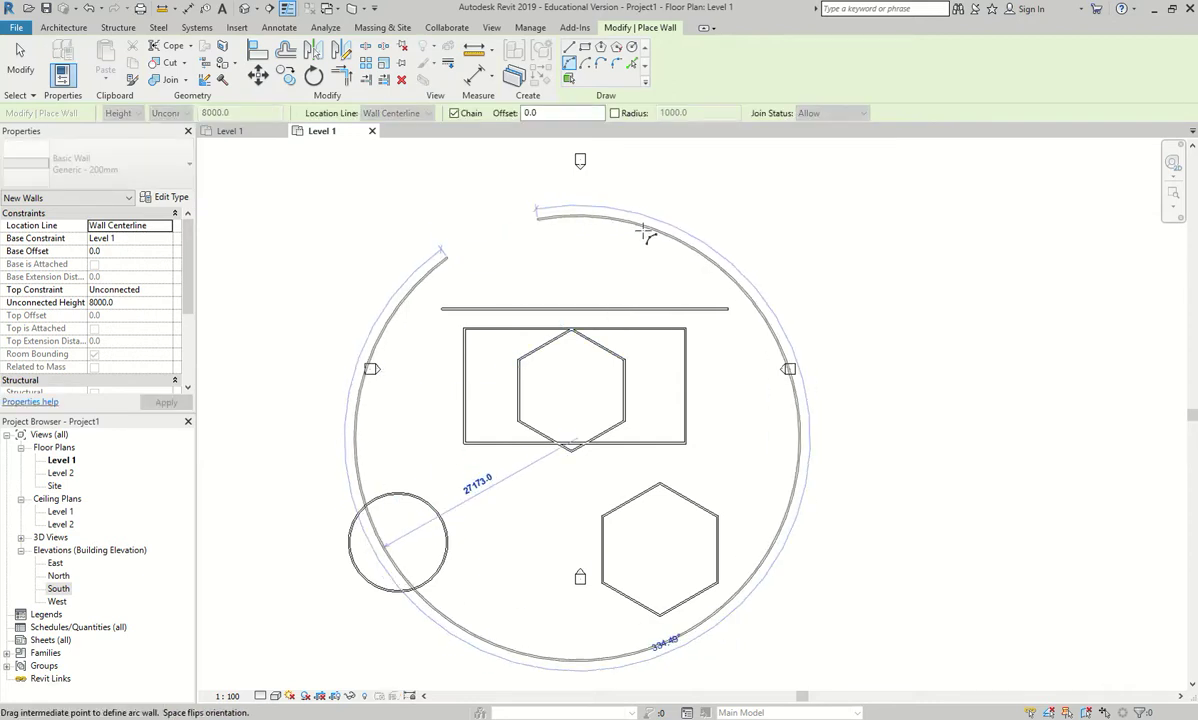
left_click(497, 208)
Draw a center-ends arc wall with a radius of about 11000 mm to the northeast, and link both arcs with tangent arc walls
left_click(584, 62)
left_click(851, 306)
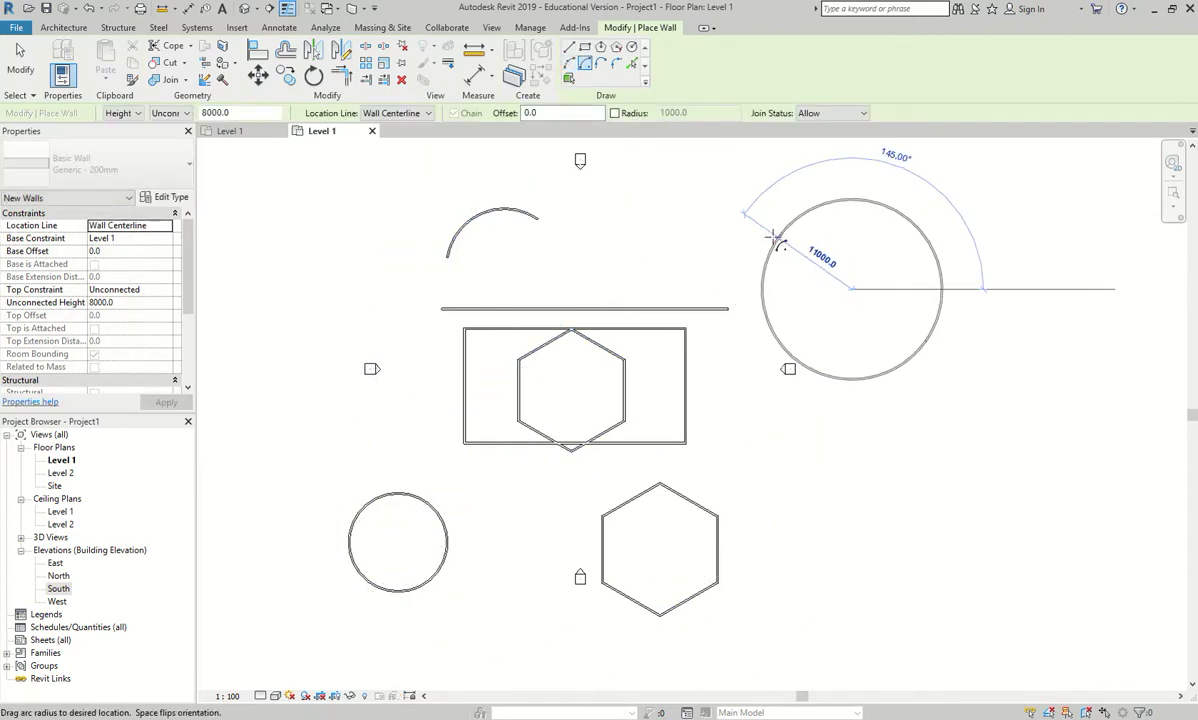
left_click(771, 233)
left_click(934, 239)
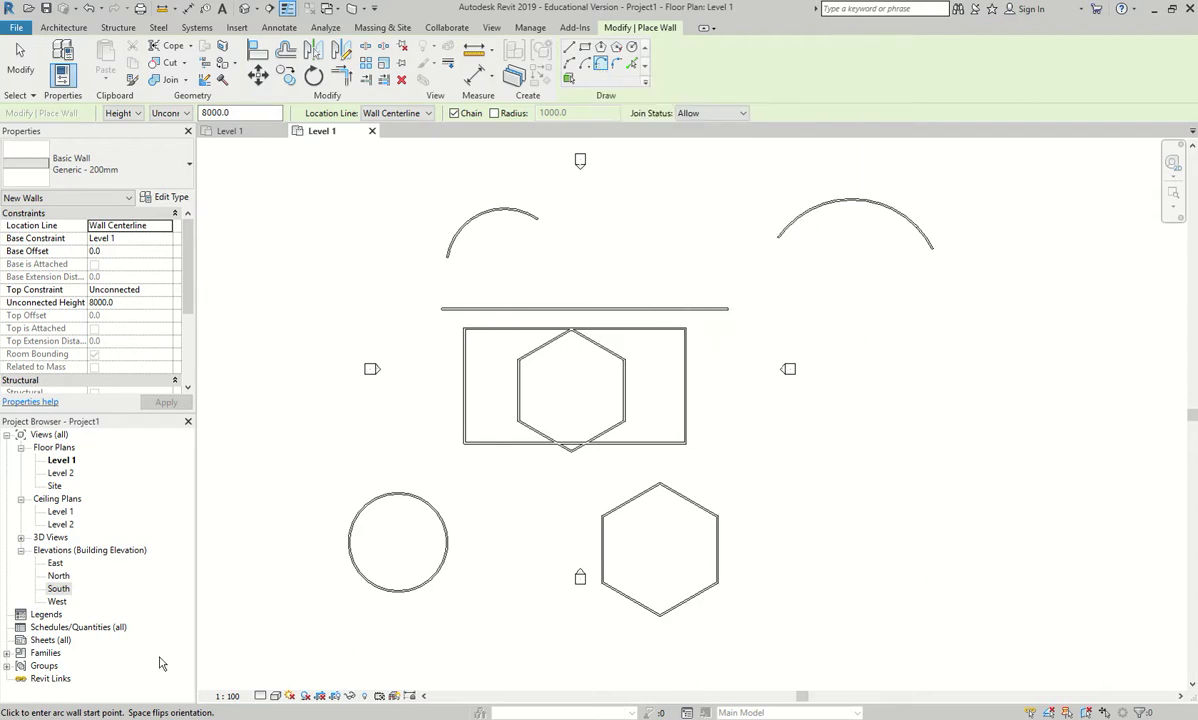
left_click(537, 221)
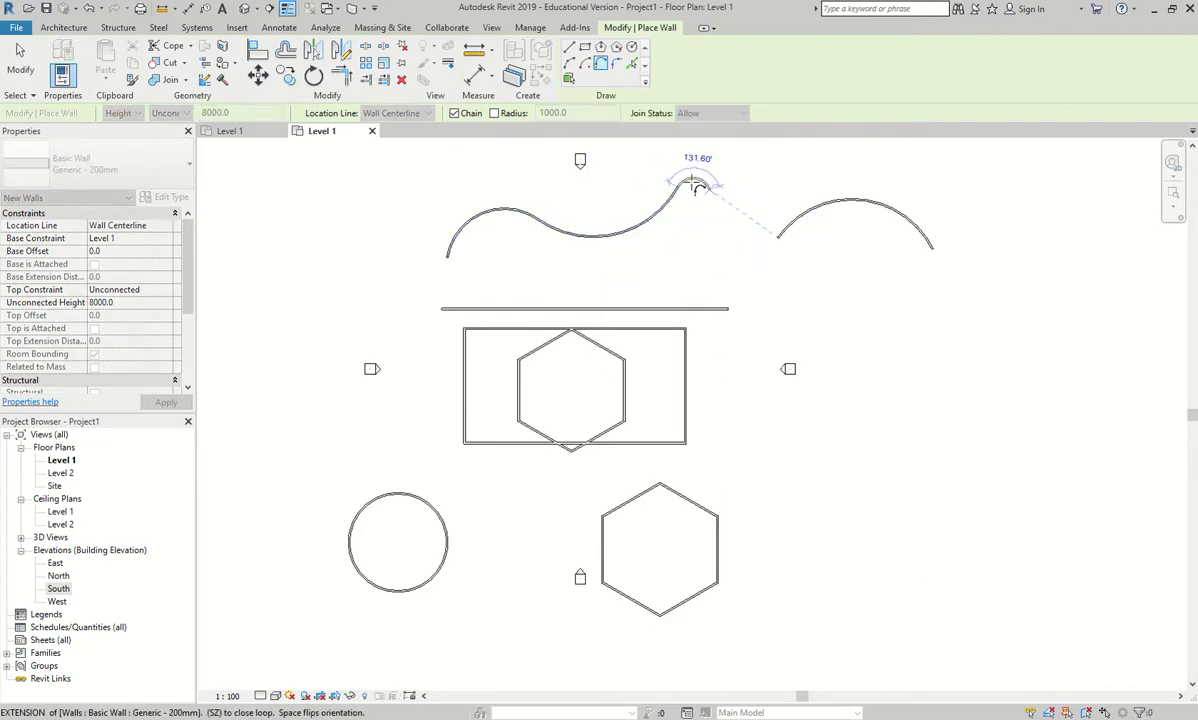
left_click(779, 235)
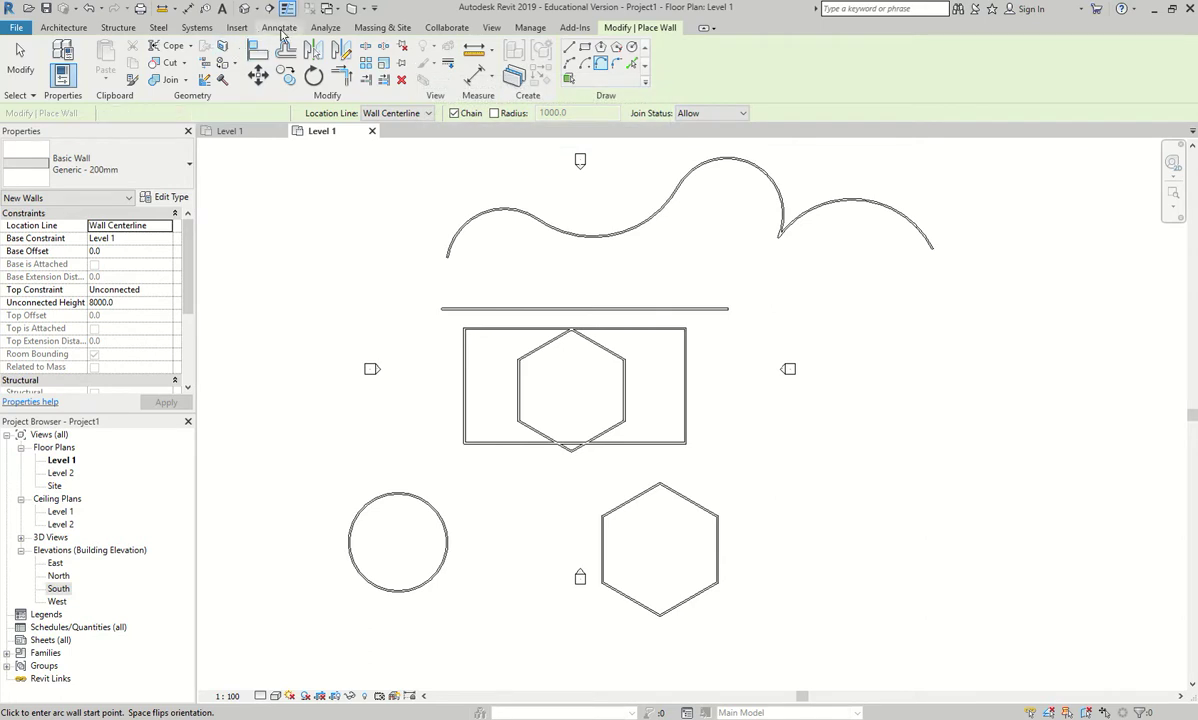
Draw a closed five-sided outline of model lines around the east elevation marker, using the Lines style
left_click(274, 28)
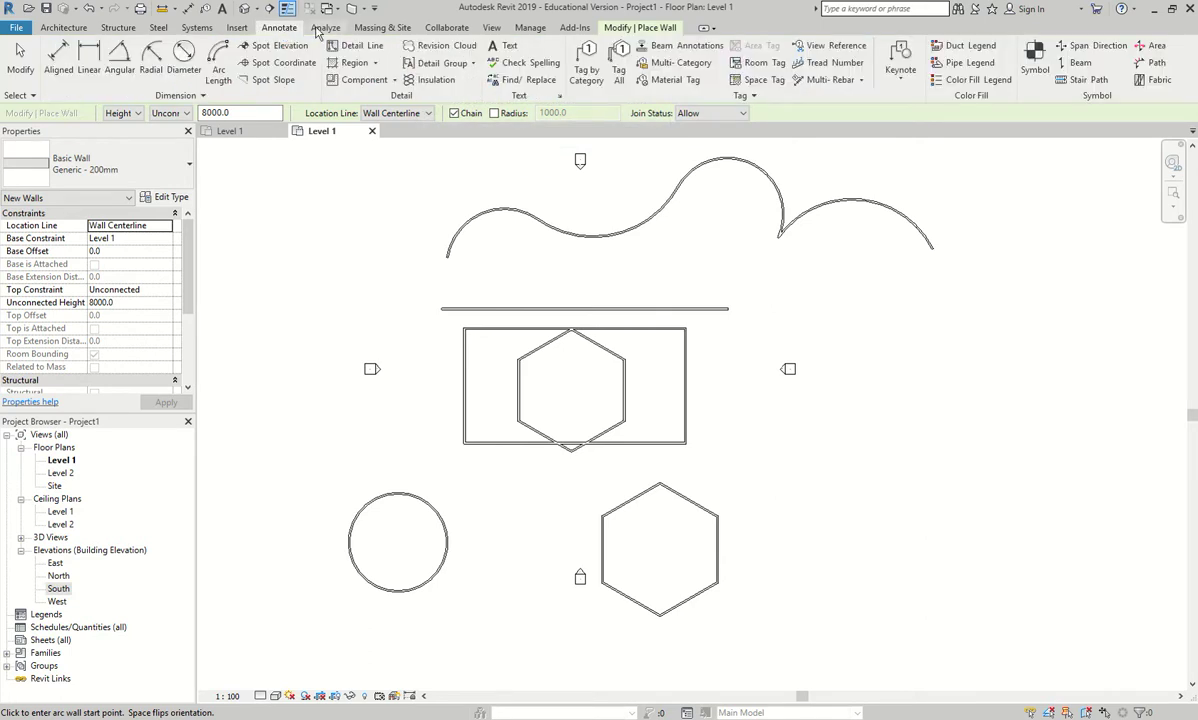
left_click(63, 29)
left_click(552, 62)
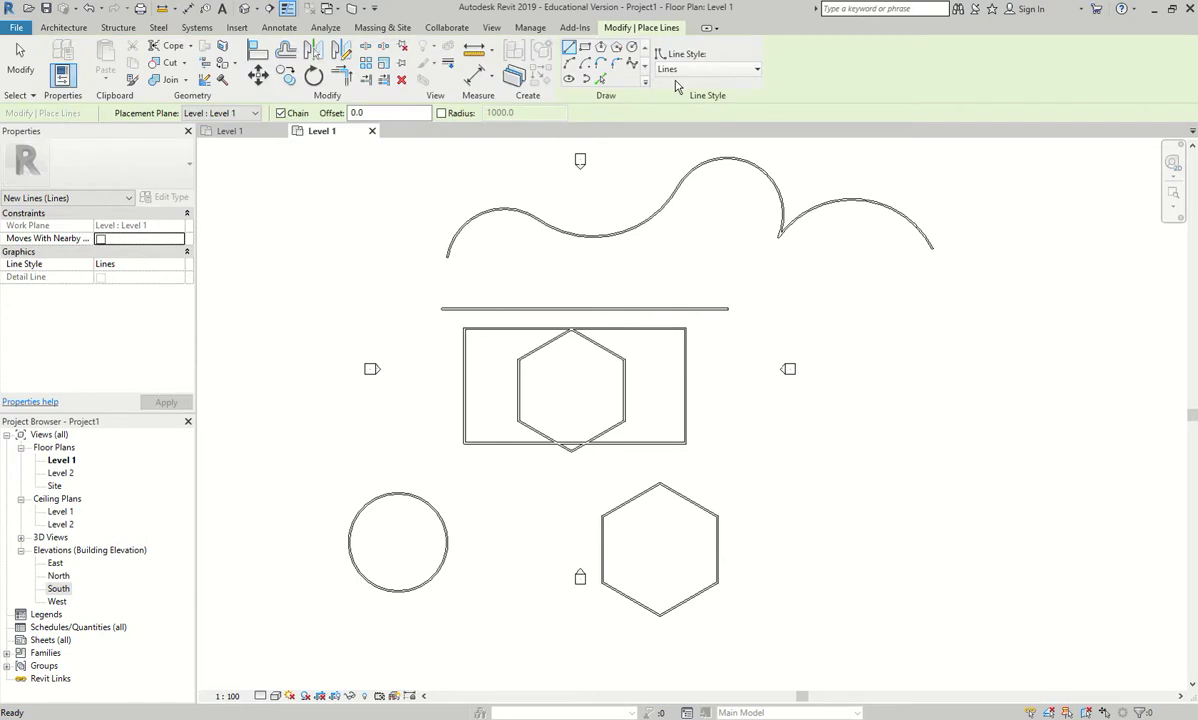
left_click(847, 297)
left_click(955, 410)
left_click(895, 515)
left_click(805, 515)
left_click(745, 410)
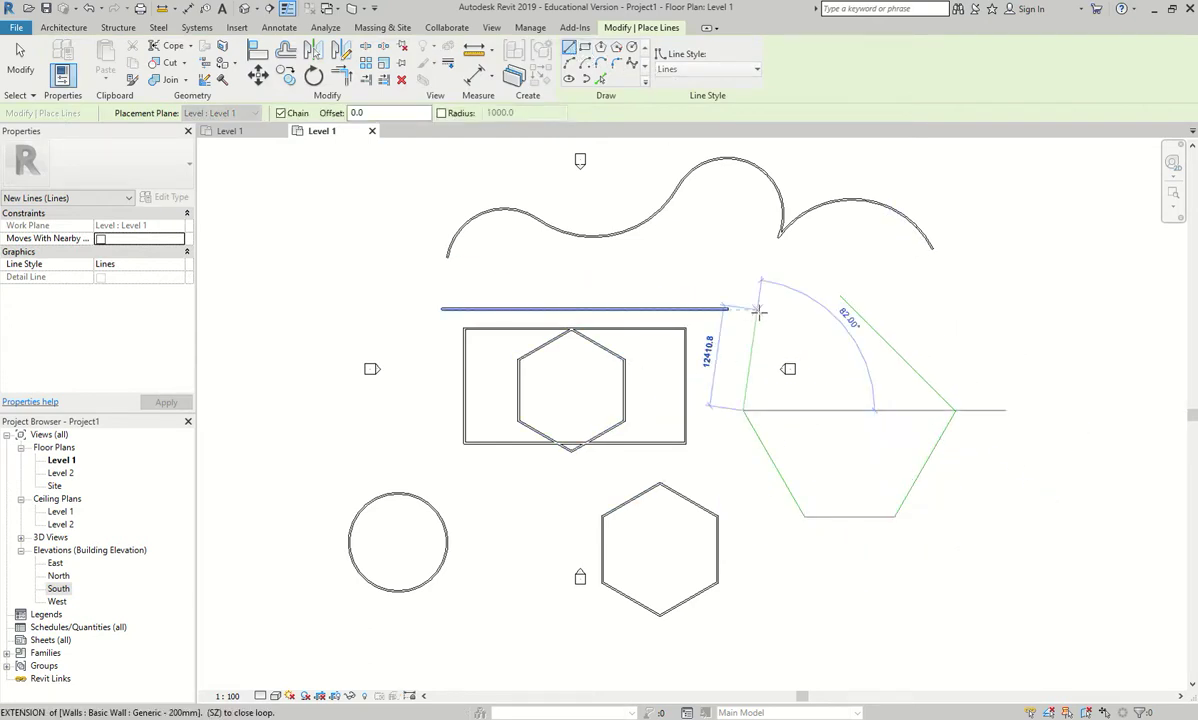
left_click(840, 297)
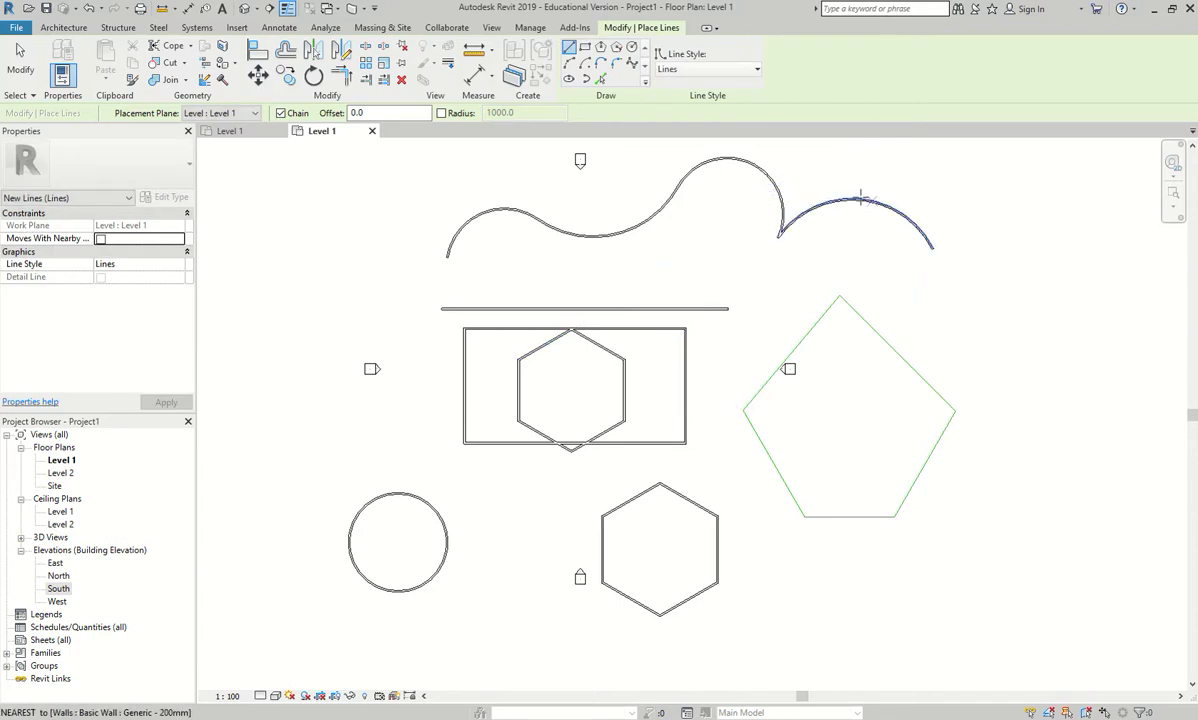
Create walls from all five model lines of the pentagon using the Pick Lines option
left_click(63, 27)
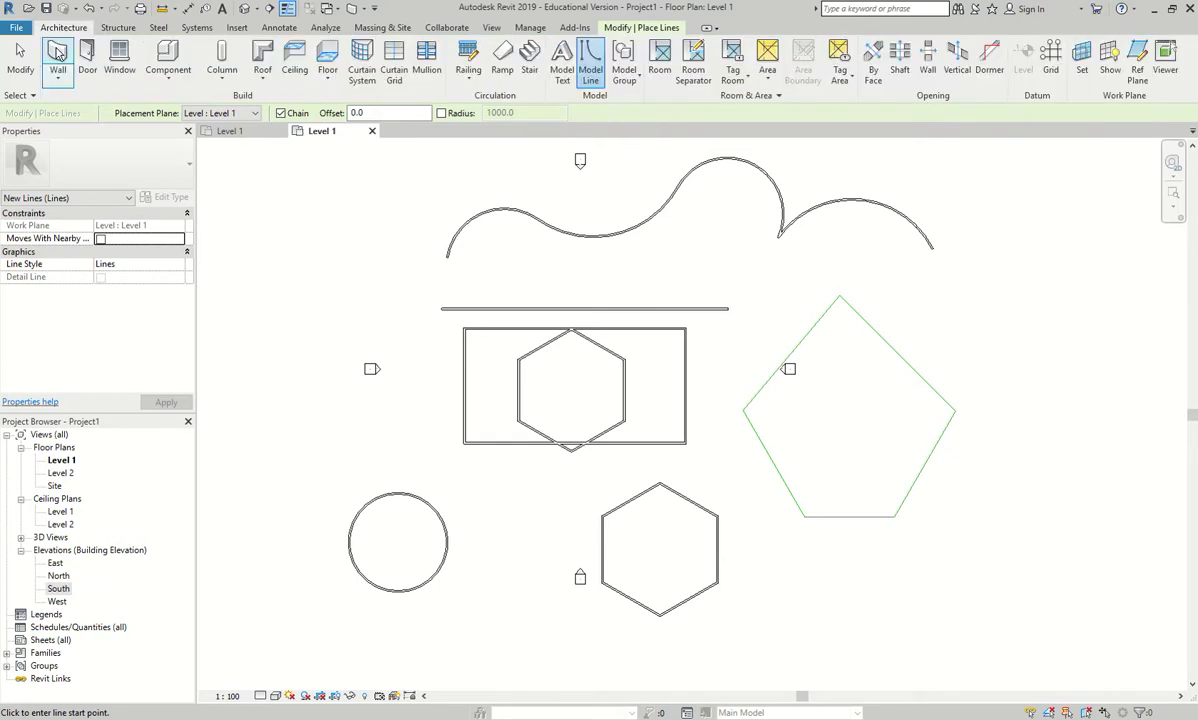
left_click(50, 55)
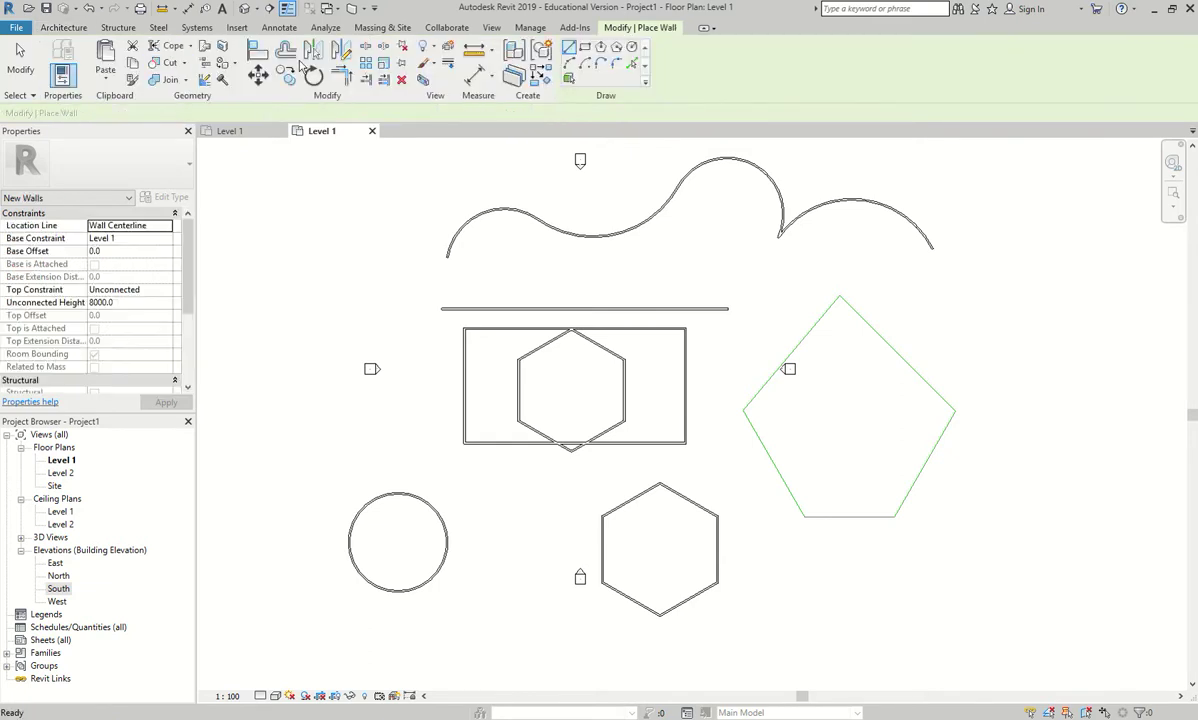
left_click(631, 63)
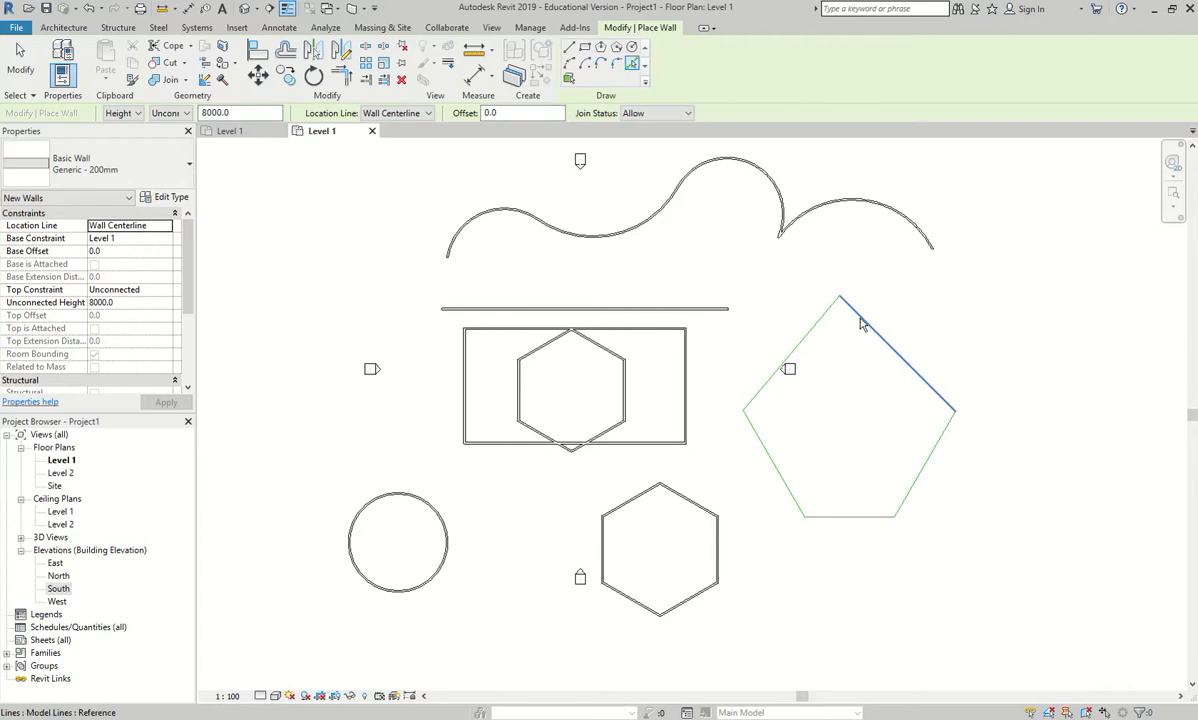
key("Tab")
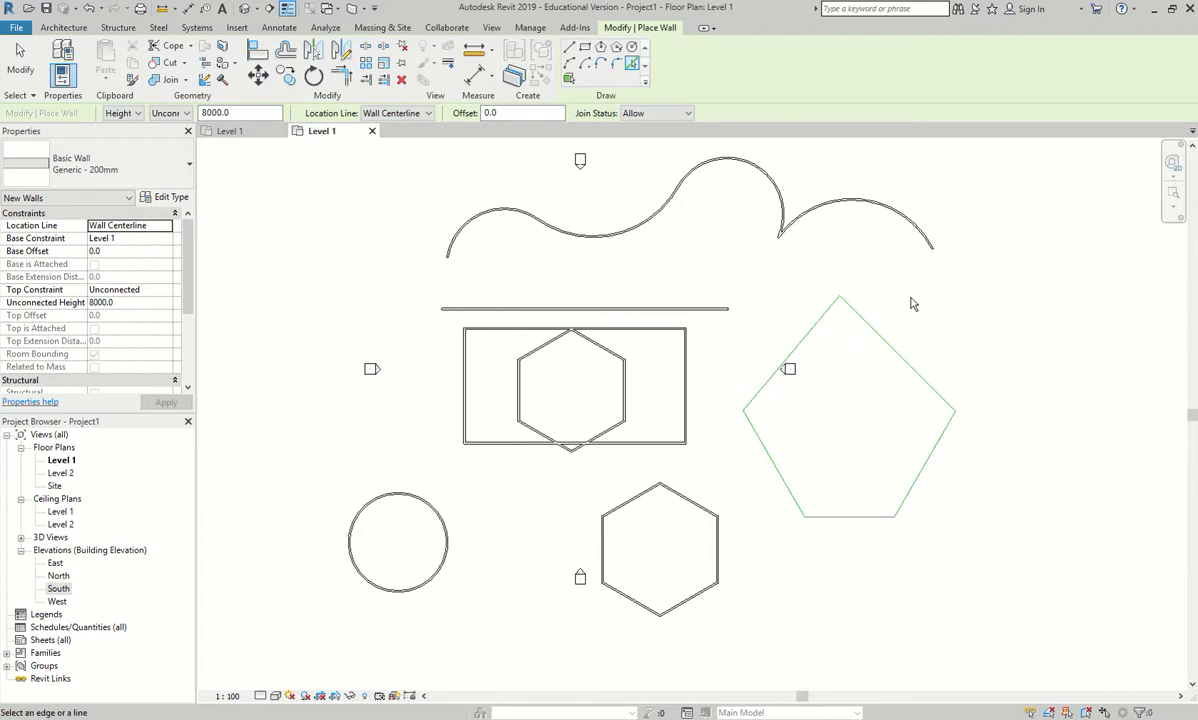
left_click(862, 318)
left_click(824, 320)
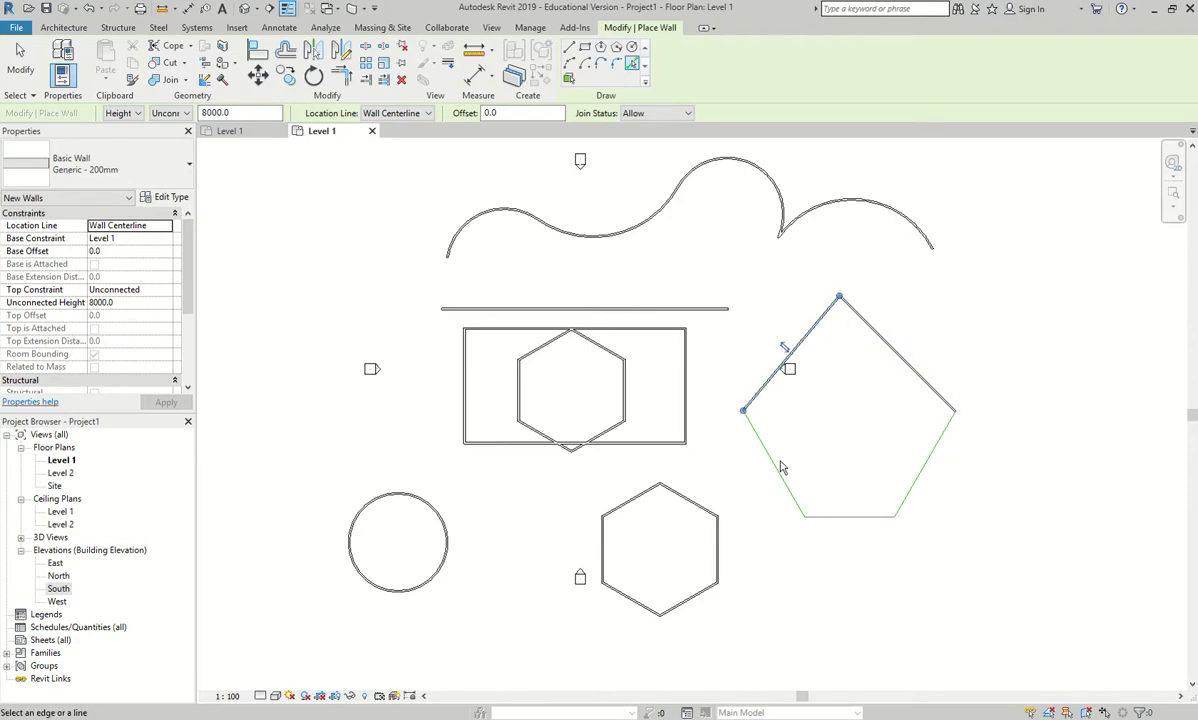
left_click(781, 476)
left_click(895, 516)
left_click(916, 481)
key("Escape")
key("Escape")
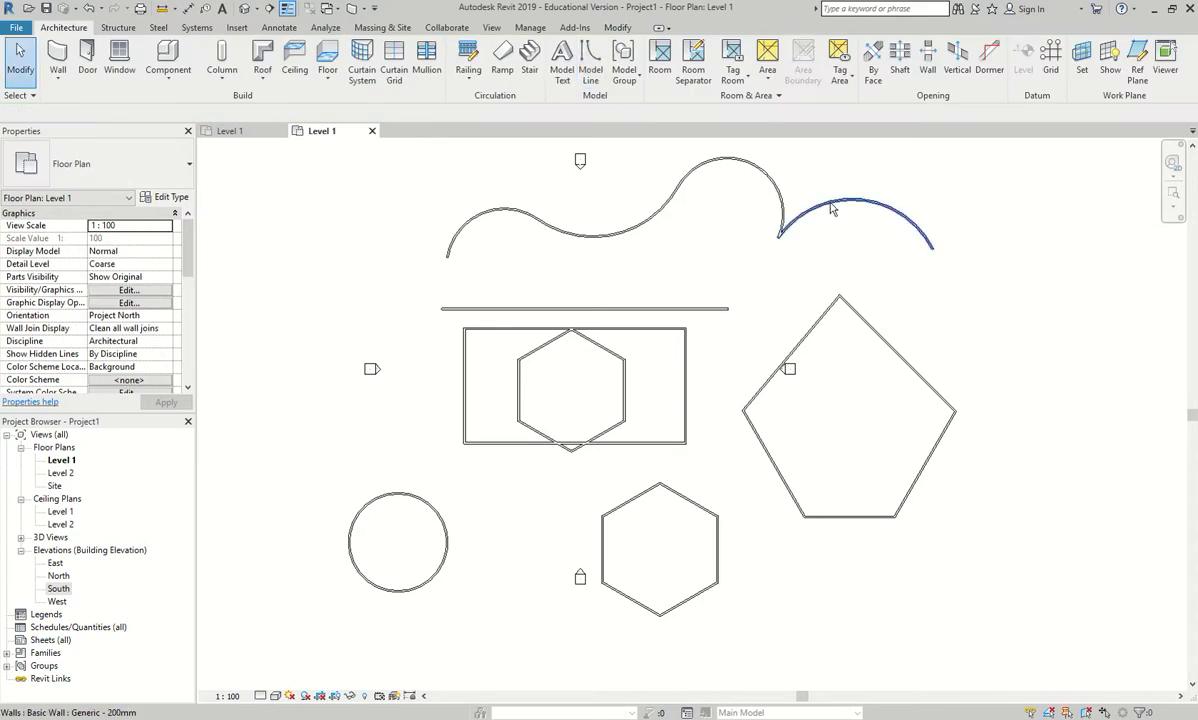
Show the walls in the default 3D view, and open the North elevation
left_click(244, 8)
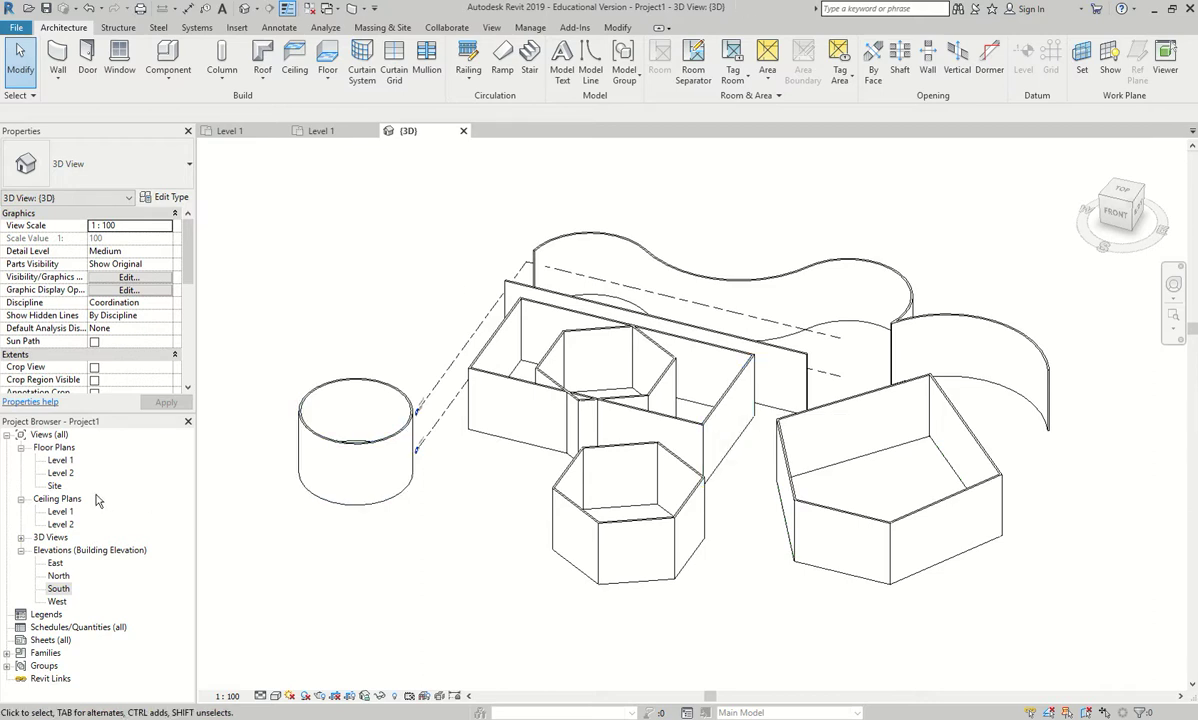
left_click(60, 576)
double_click(60, 576)
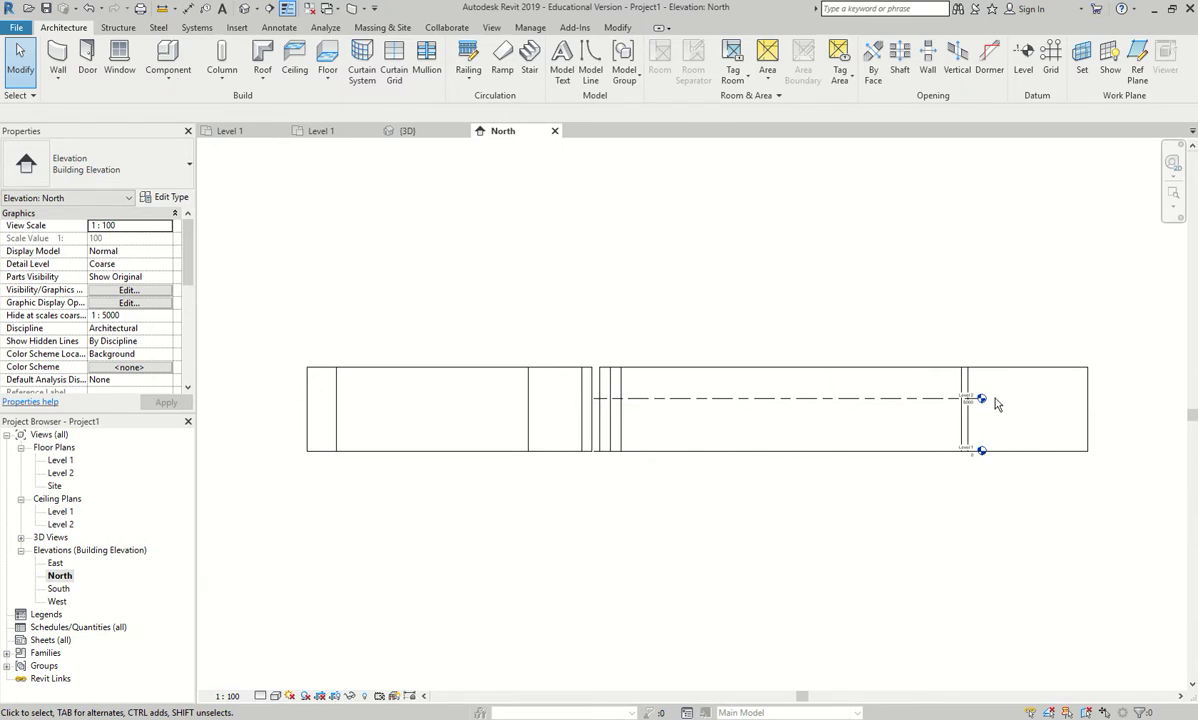
Select all walls in the North elevation and set their top constraint to Up to level: Level 2
left_click_drag(1123, 331, 214, 374)
left_click(166, 290)
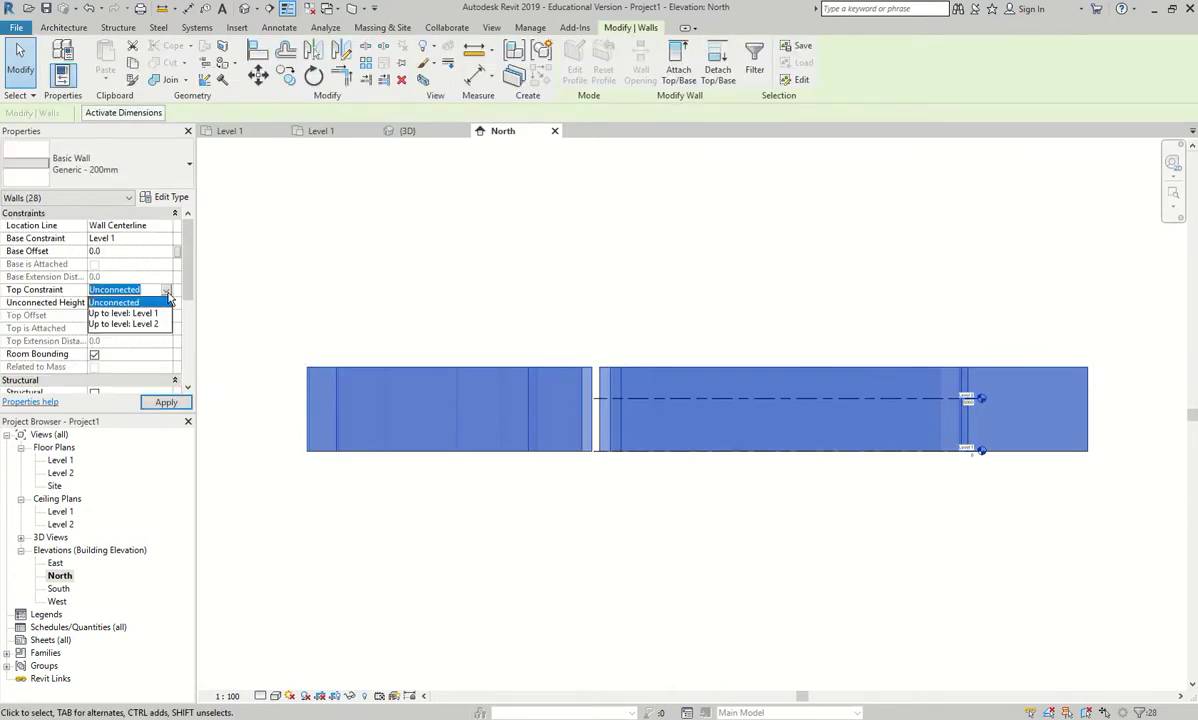
key("Escape")
key("Down")
key("Down")
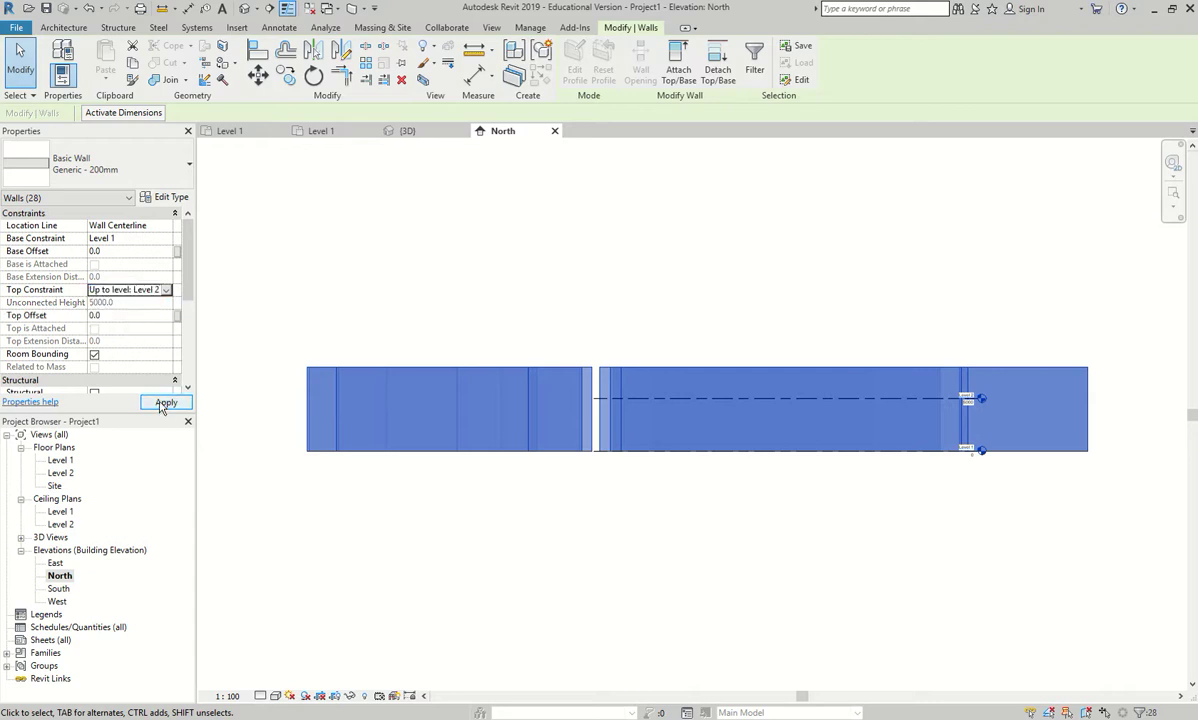
left_click(165, 402)
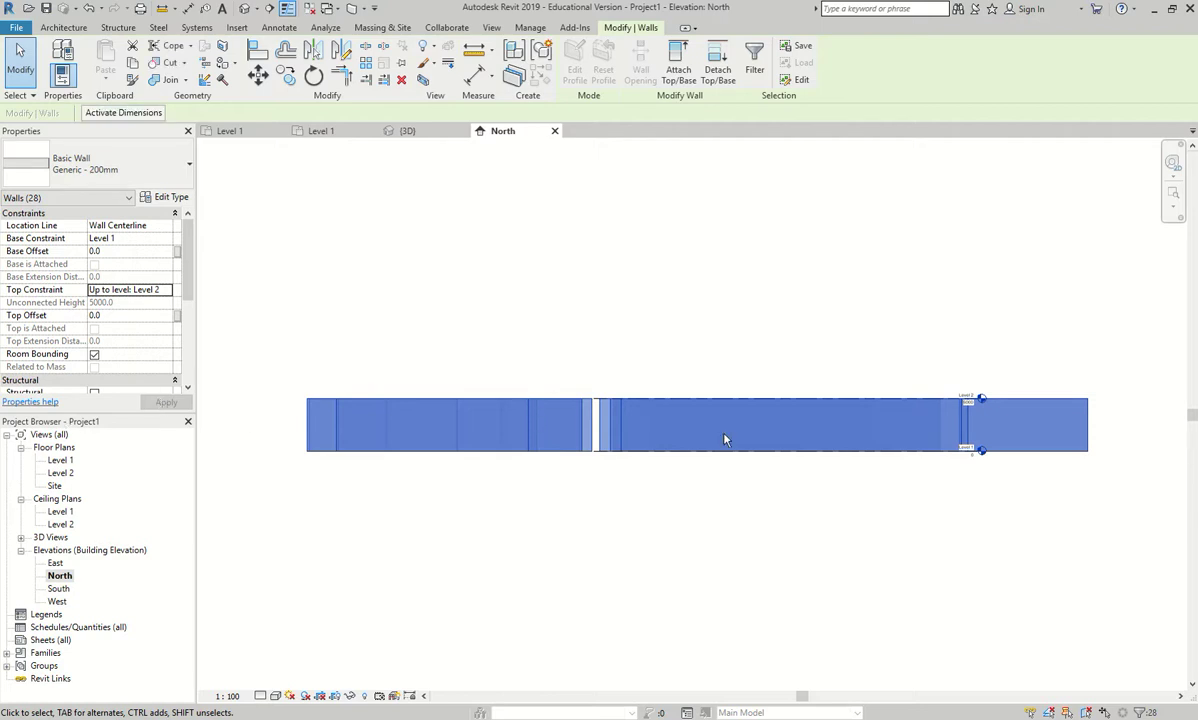
Set the elevation of Level 2 to 1000 in the North view
scroll(984, 564, "up", 5)
key("Escape")
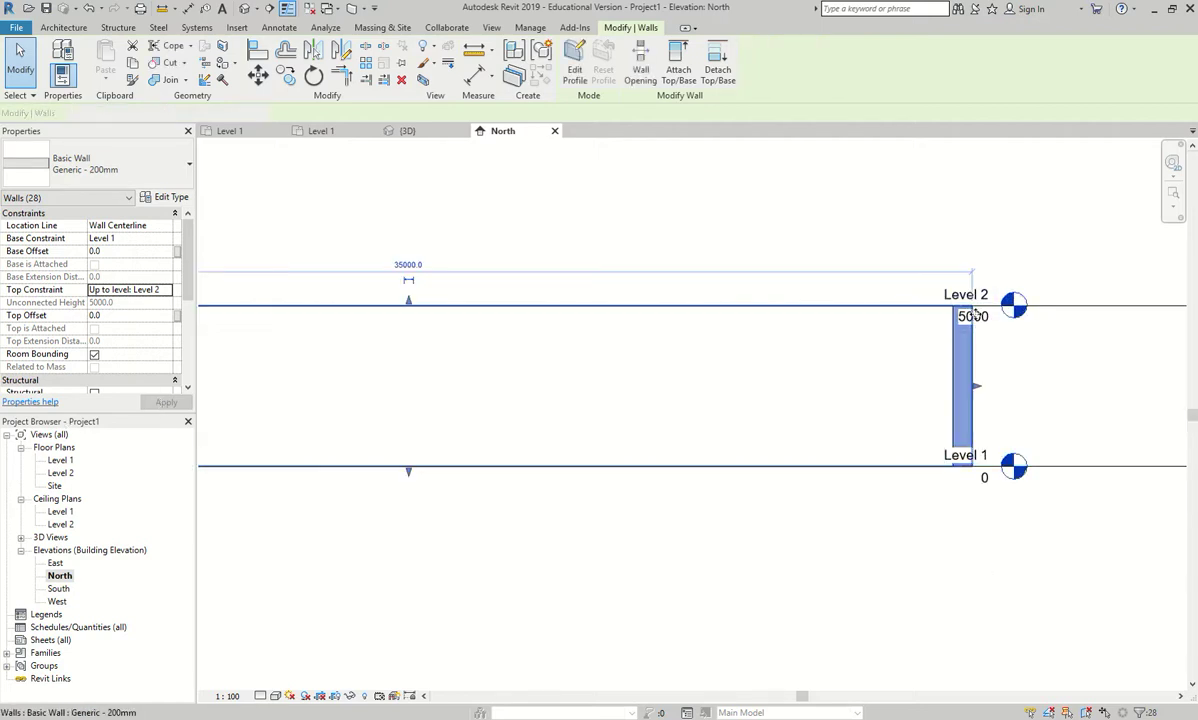
left_click(969, 325)
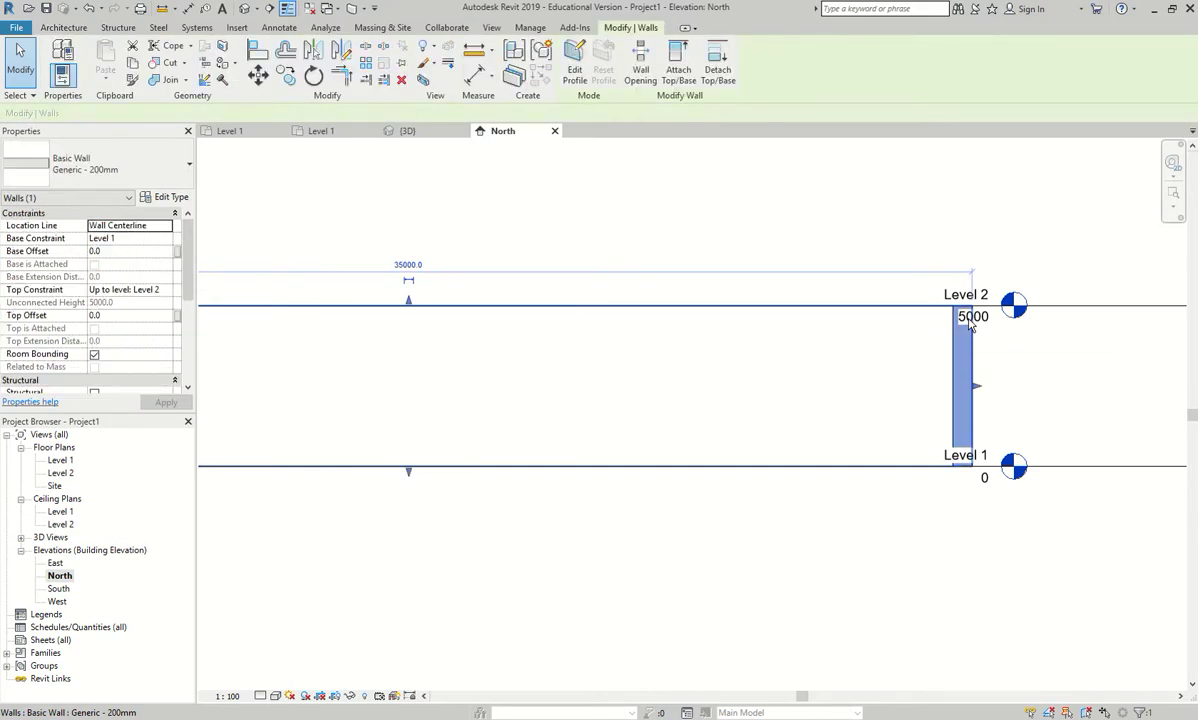
double_click(968, 320)
type("1000")
key("Return")
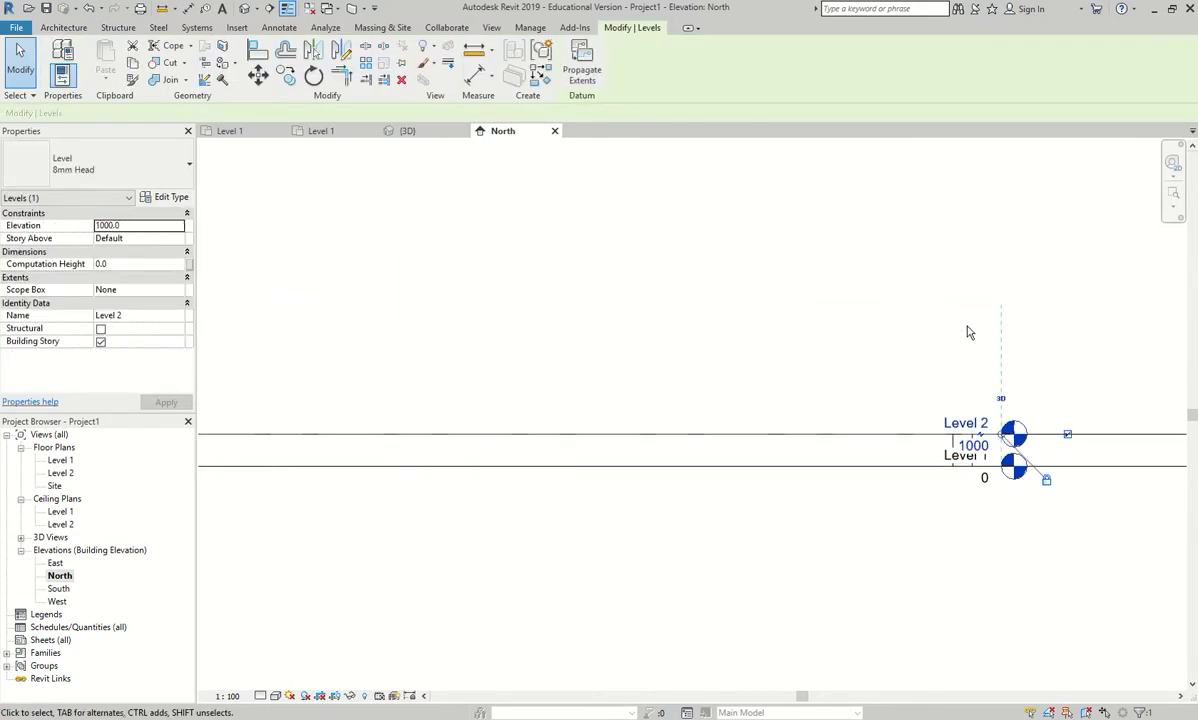
Set the elevation of Level 2 to 10000 in the North view
left_click(968, 446)
left_click(946, 447)
type("0000.0")
key("Return")
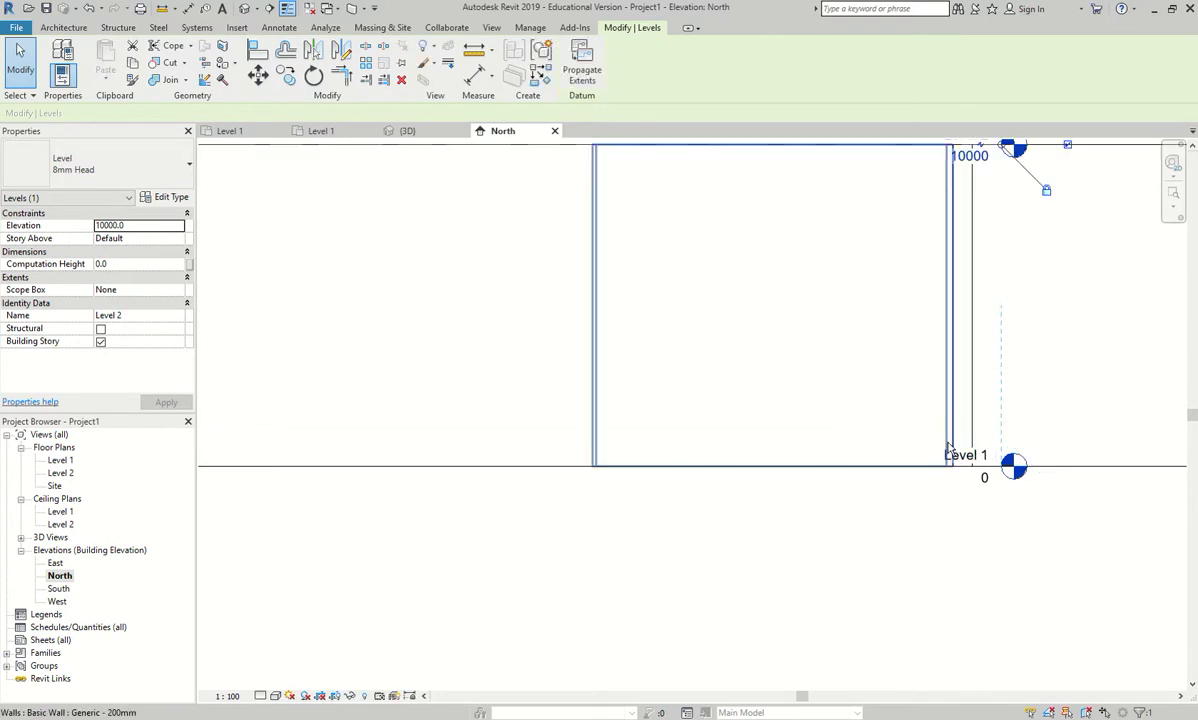
View the walls in the East and South elevations, and return to the default 3D view
left_click(543, 540)
scroll(538, 488, "down", 2)
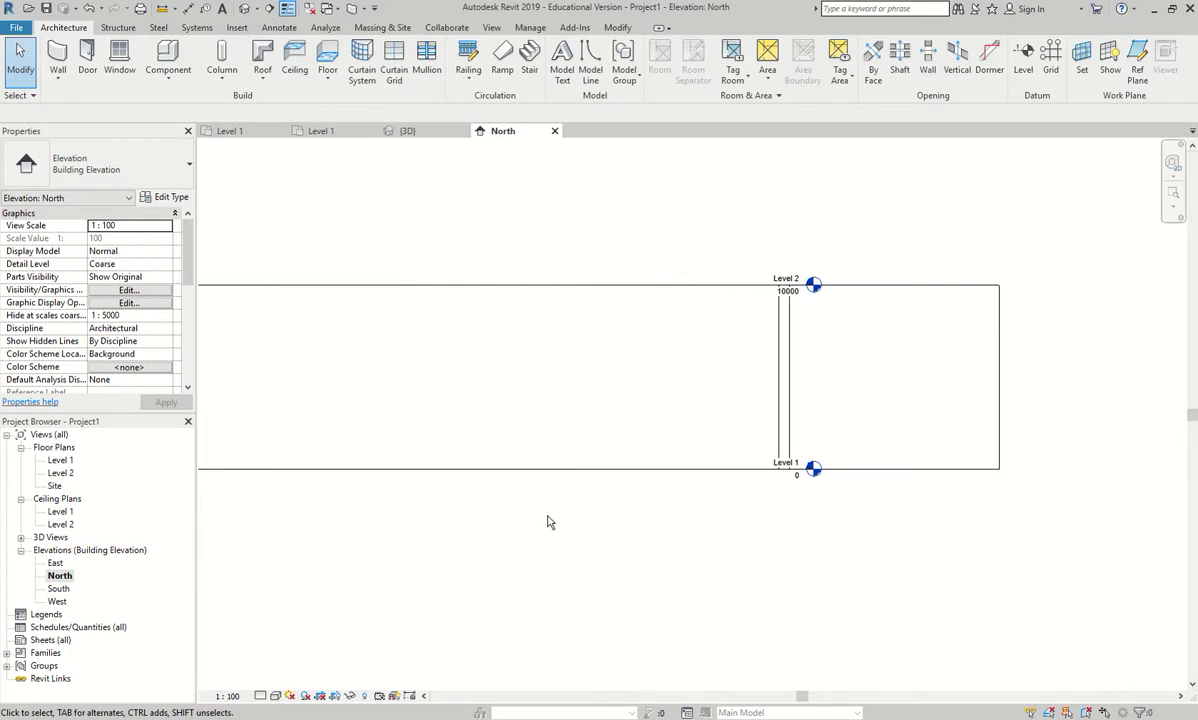
double_click(55, 563)
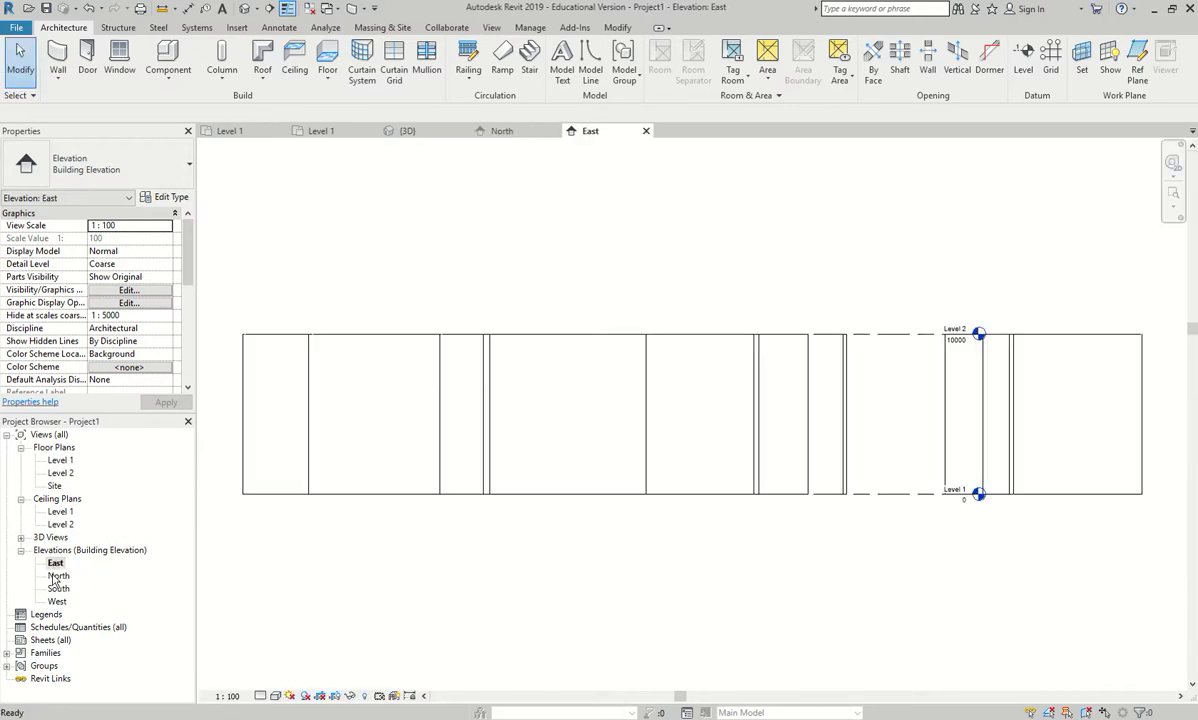
double_click(59, 589)
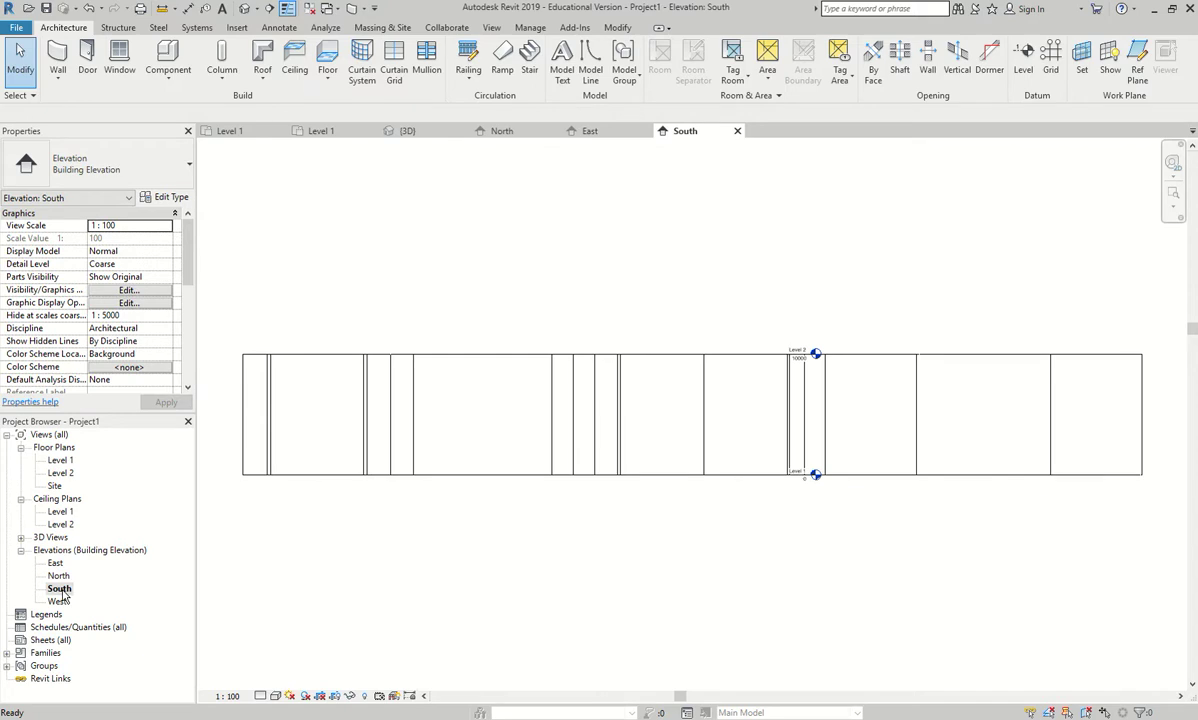
left_click(244, 8)
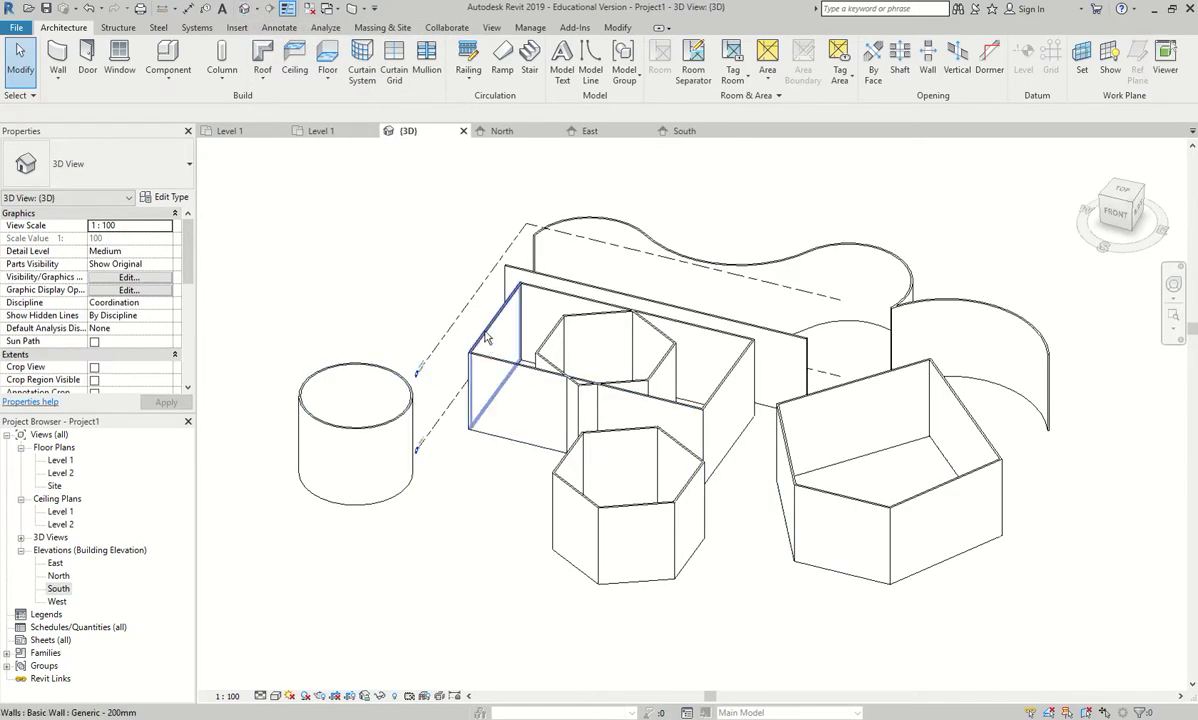
Select three walls in 3D: one end wall of the rectangle, one of the front hexagon and one of the pentagon
left_click(510, 408)
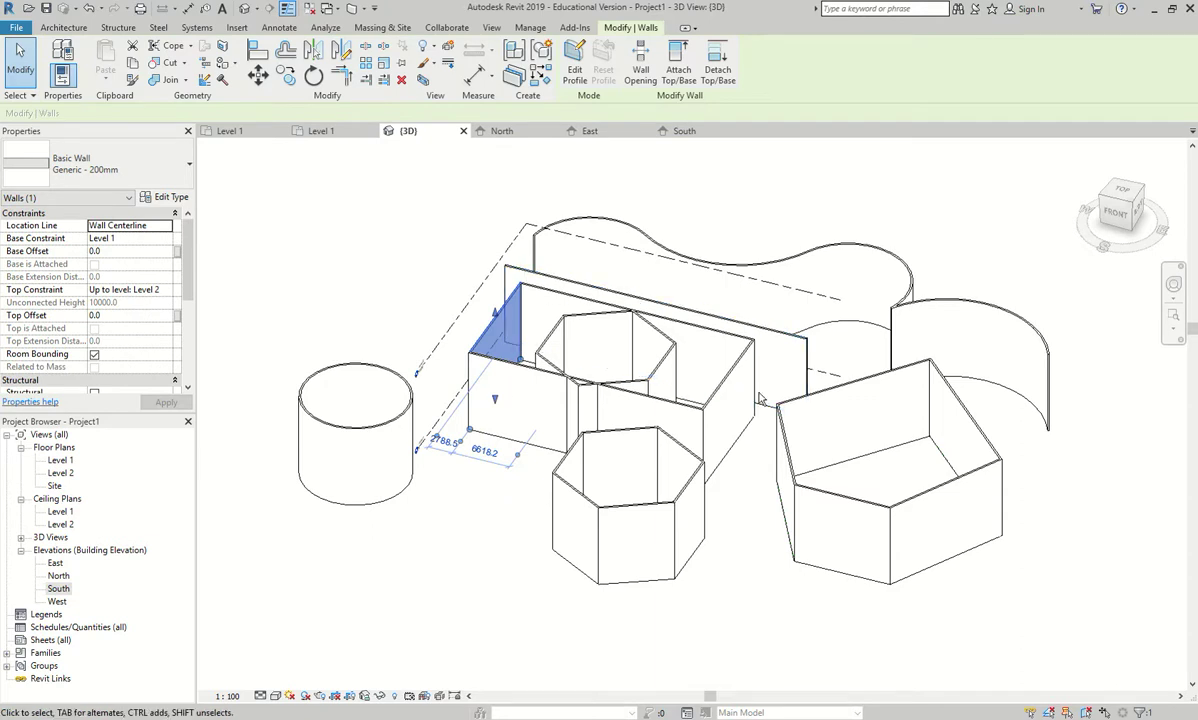
left_click(810, 410)
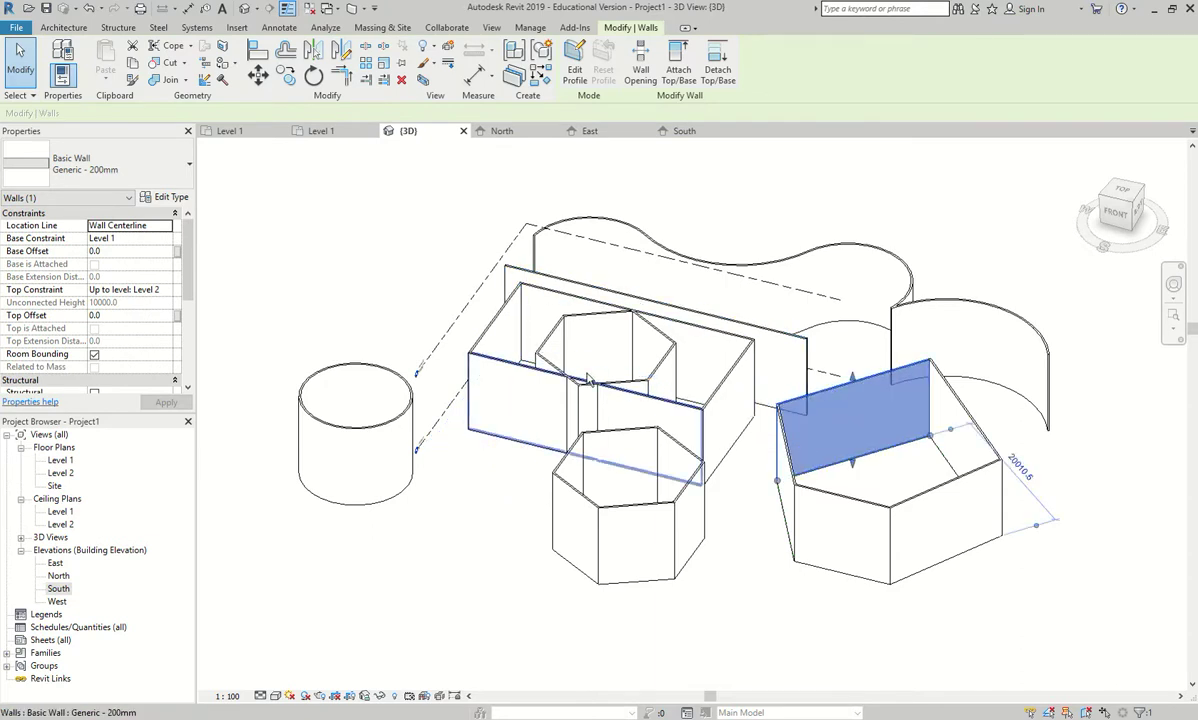
left_click(500, 330, "ctrl")
left_click(570, 457, "ctrl")
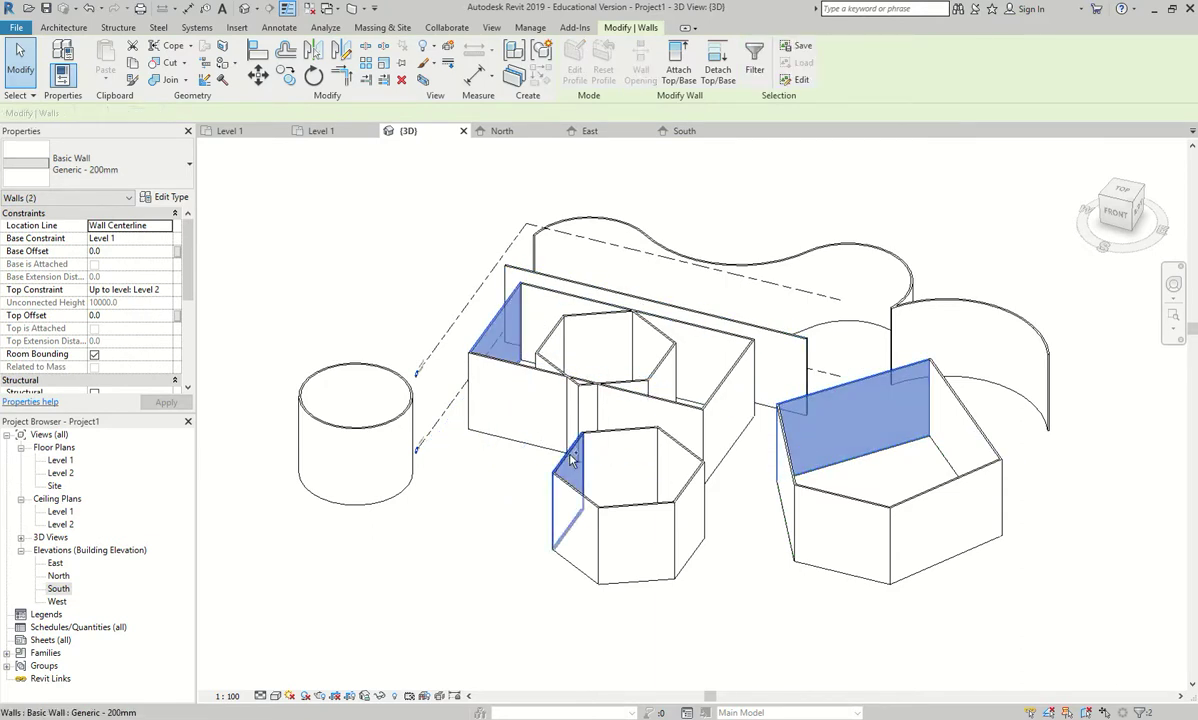
Try to set the three selected walls' top constraint to Unconnected with an unconnected height of 5.0
left_click(166, 289)
left_click(166, 289)
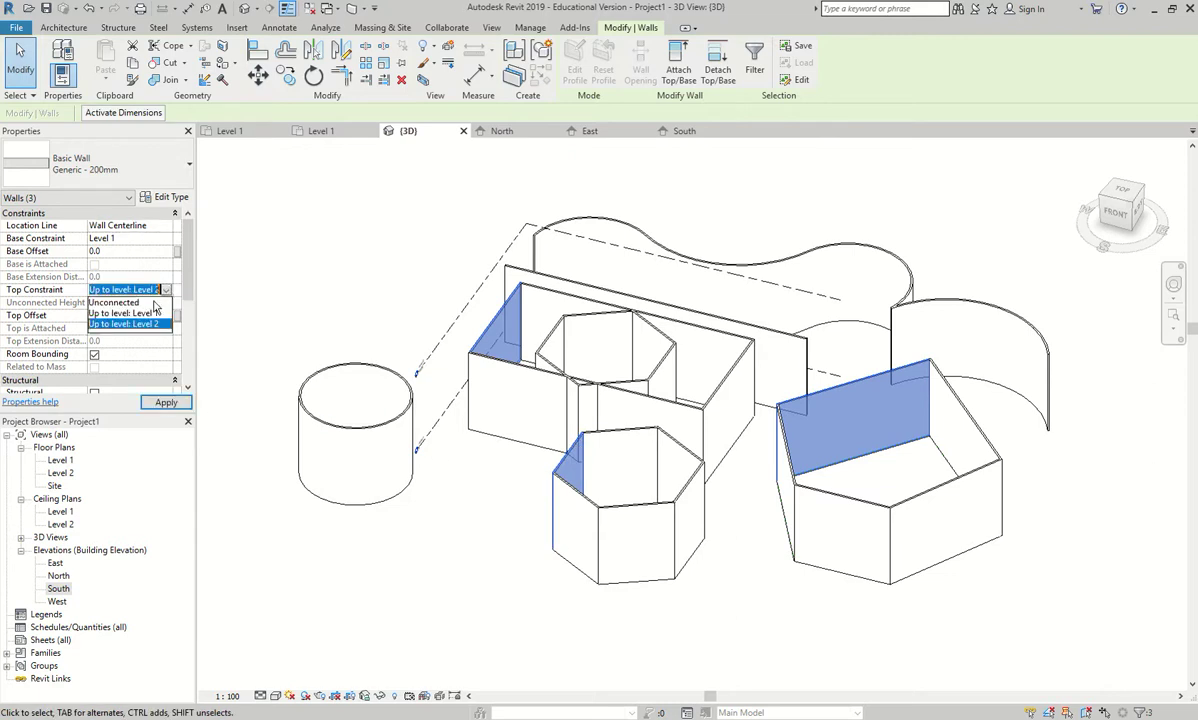
left_click(127, 302)
double_click(127, 303)
type("5.0")
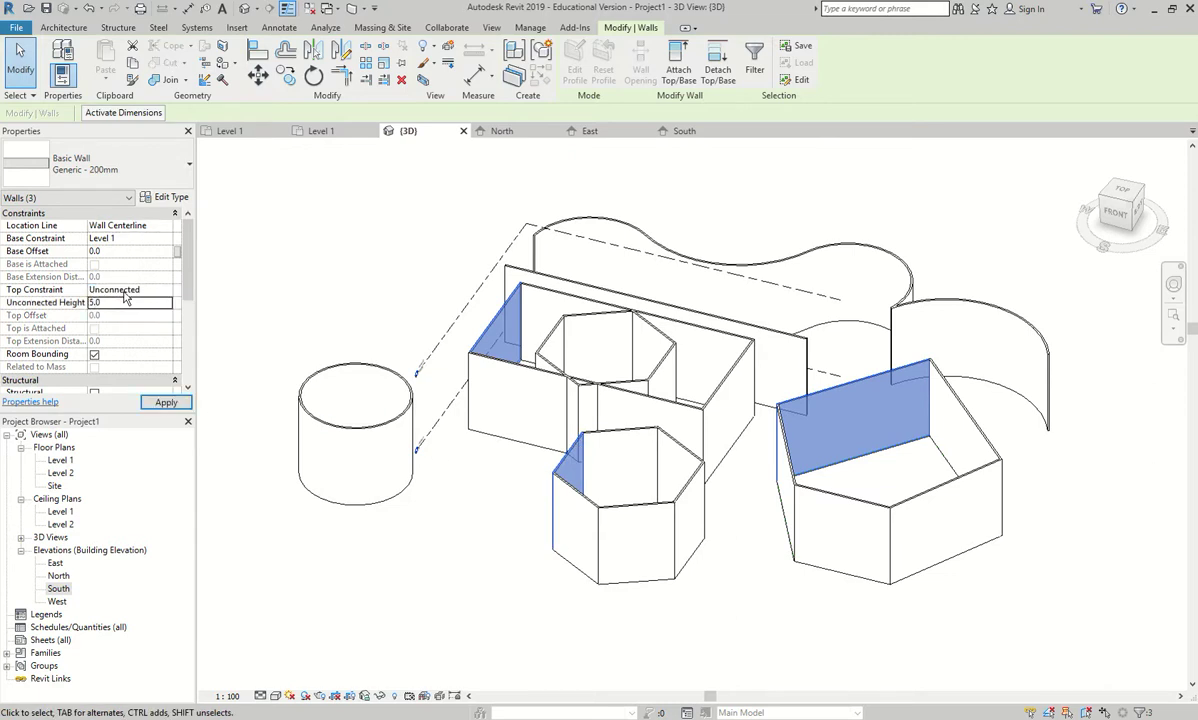
key("Return")
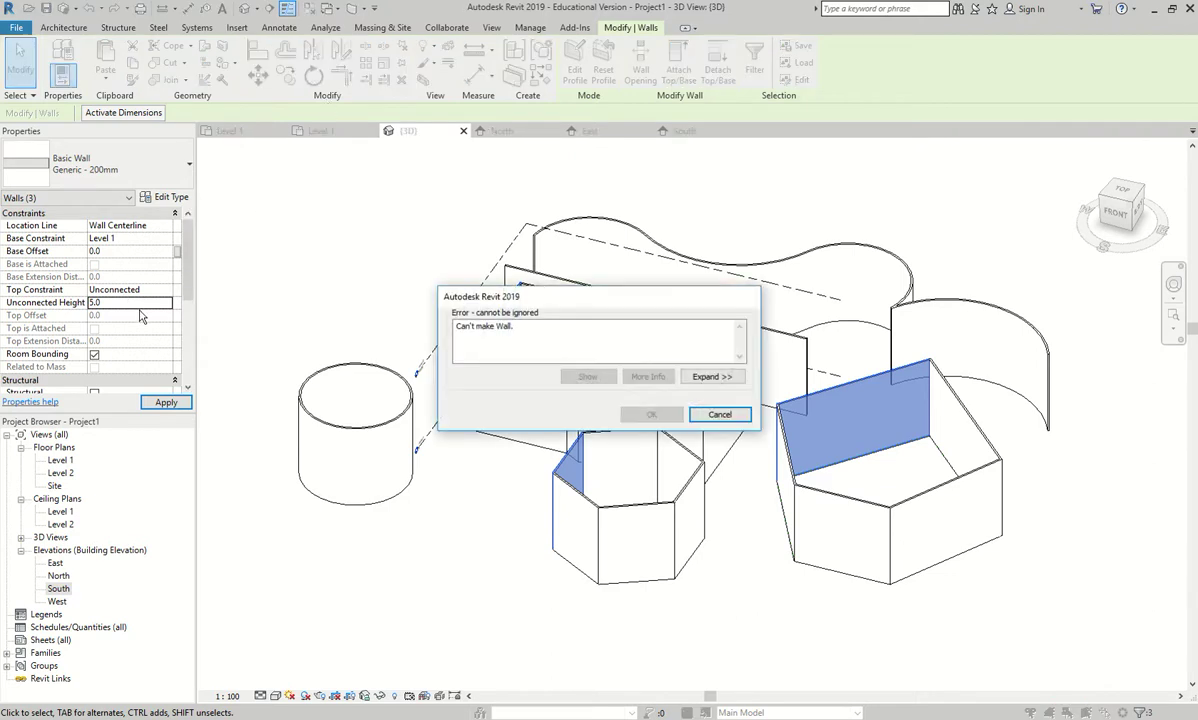
key("Return")
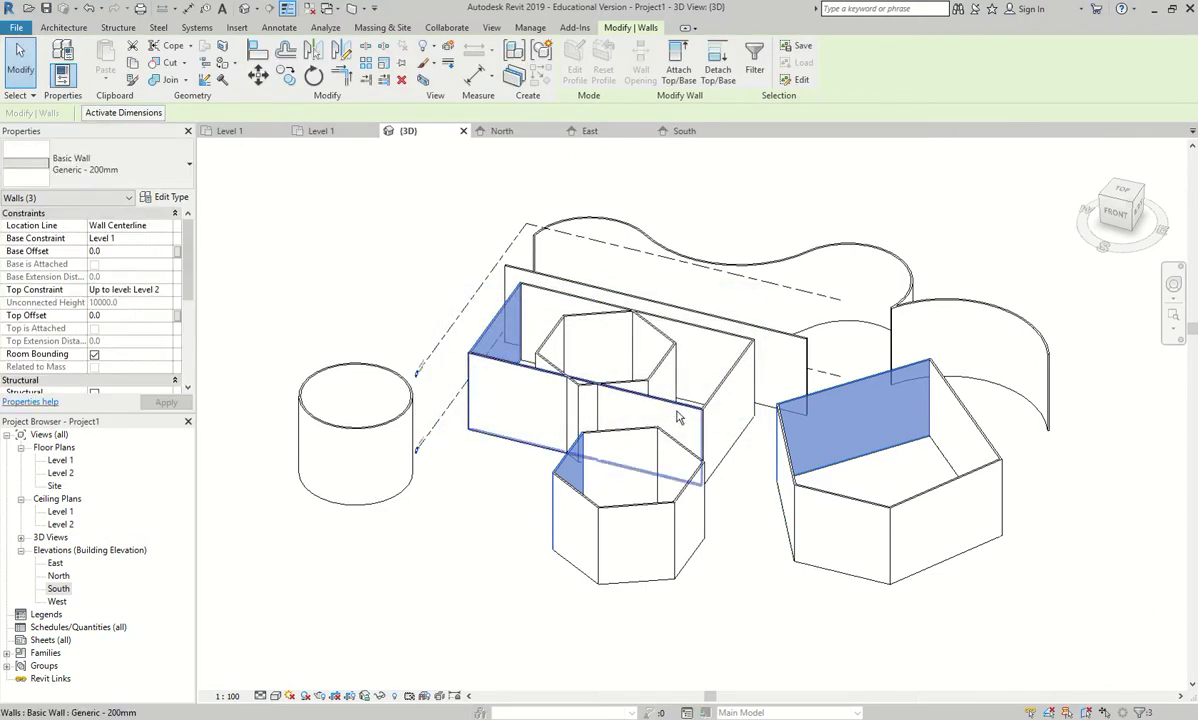
Set the three selected walls' top constraint to Unconnected with an unconnected height of 5000, and clear the selection
left_click(162, 289)
left_click(162, 289)
left_click(113, 302)
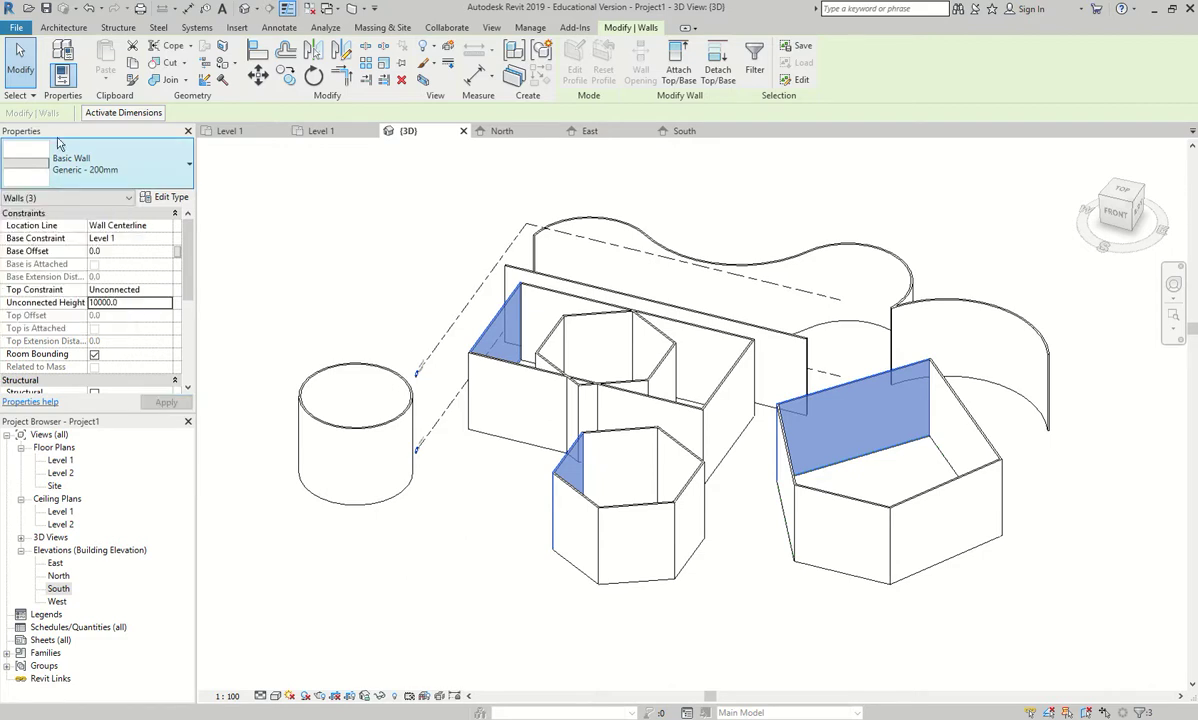
left_click(119, 302)
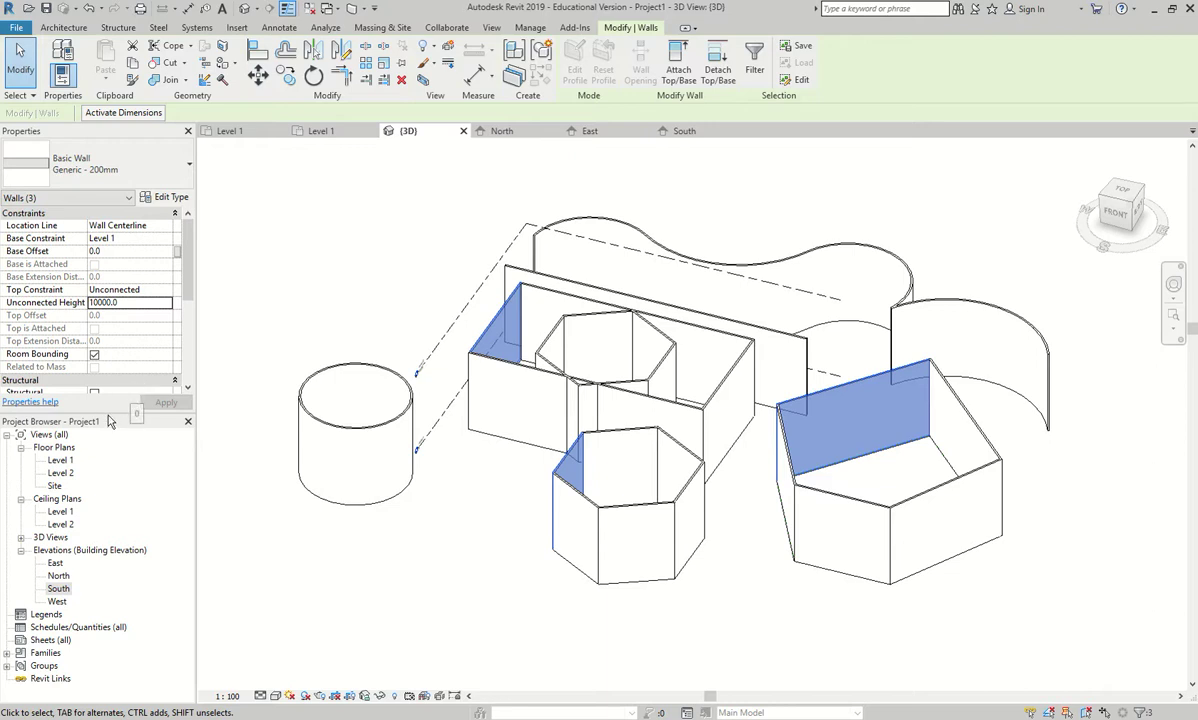
left_click_drag(116, 302, 60, 301)
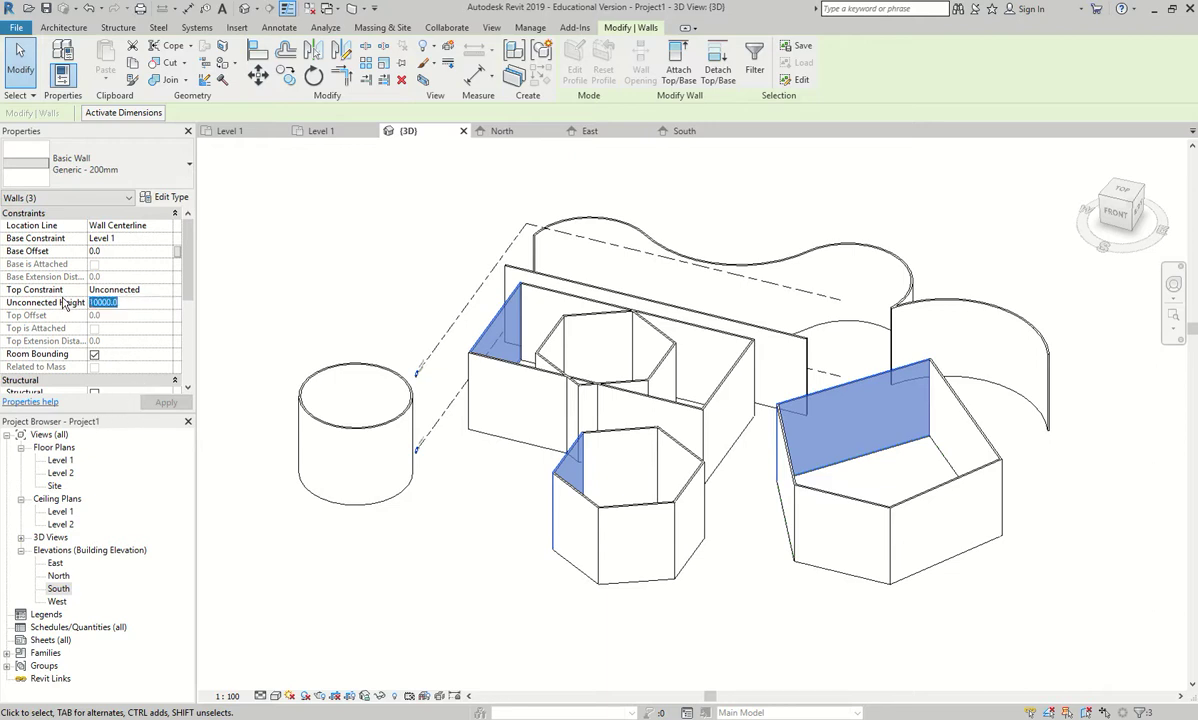
type("5000")
left_click(166, 402)
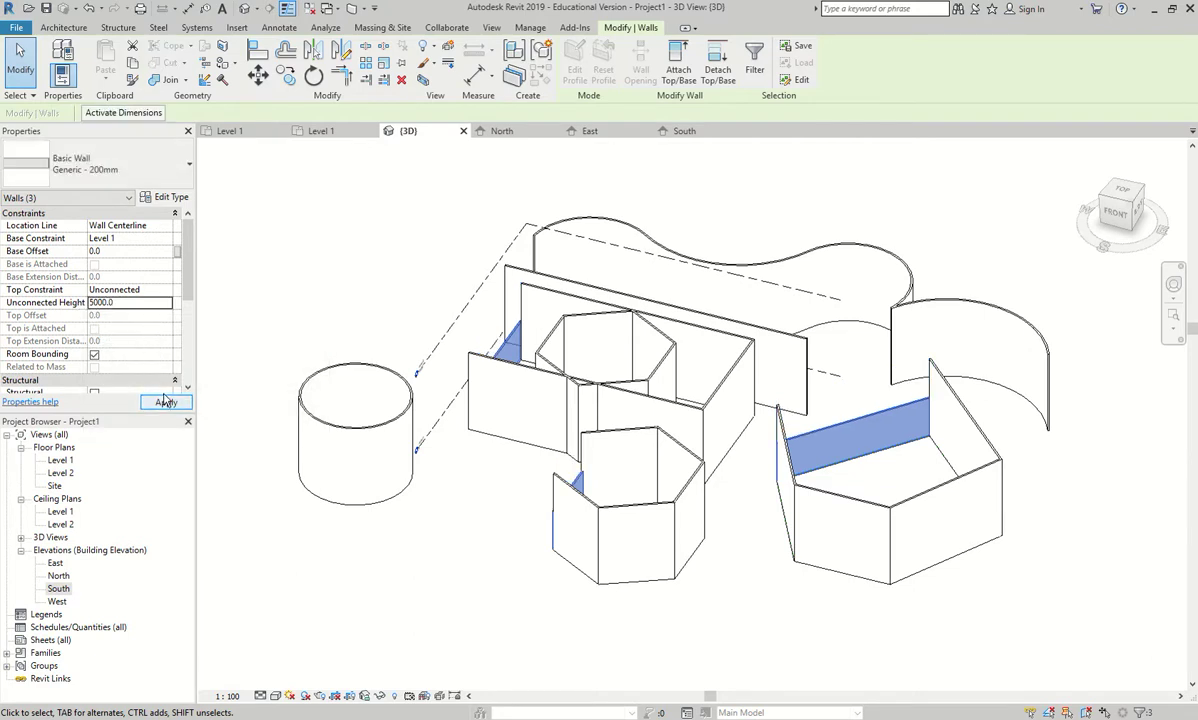
left_click(288, 622)
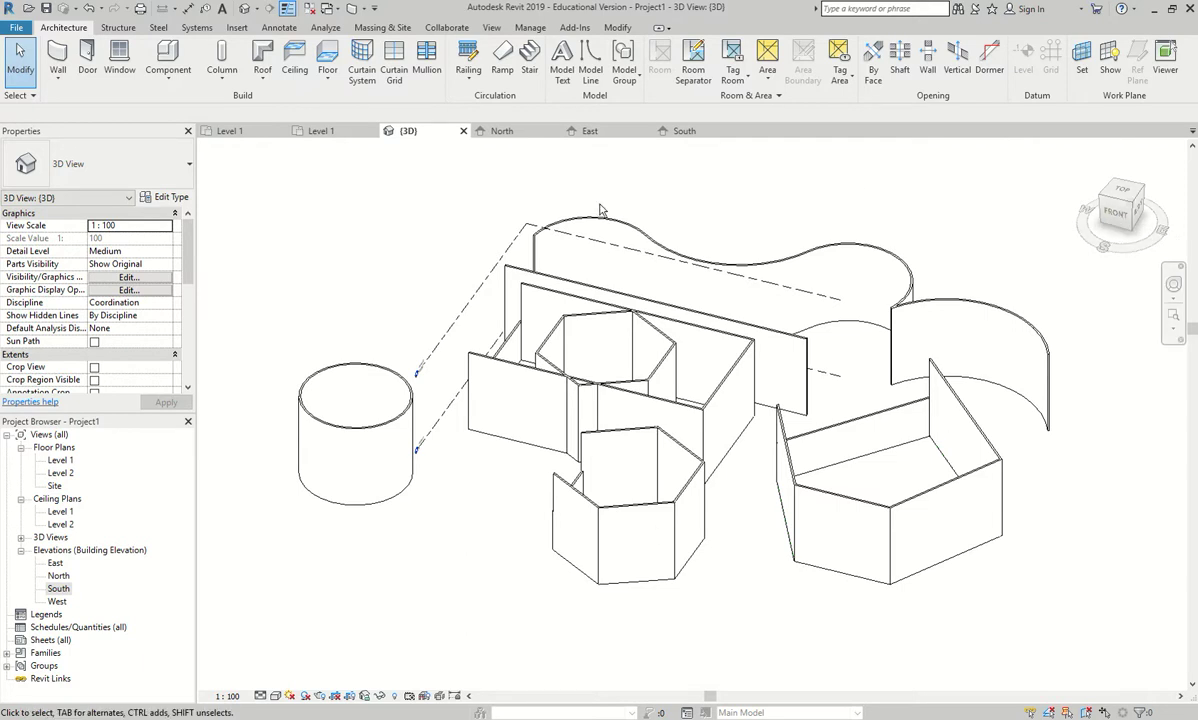
Open the Level 1 floor plan and show the general Modify tools with no command active
double_click(60, 460)
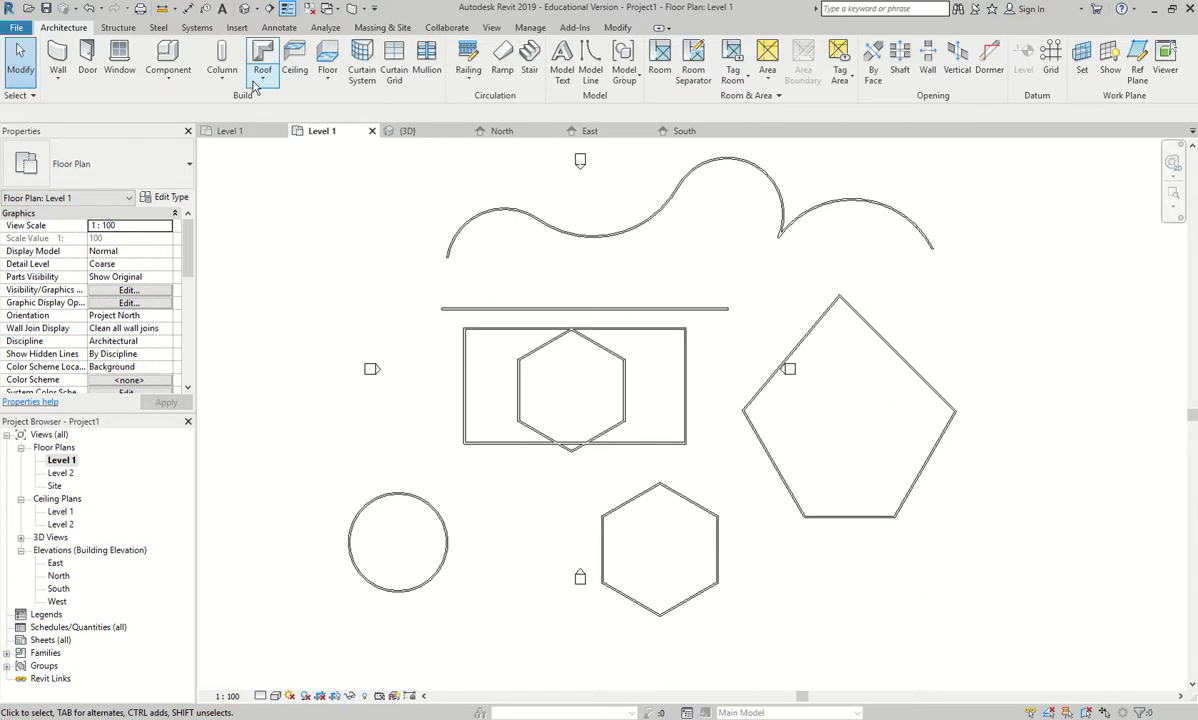
left_click(58, 60)
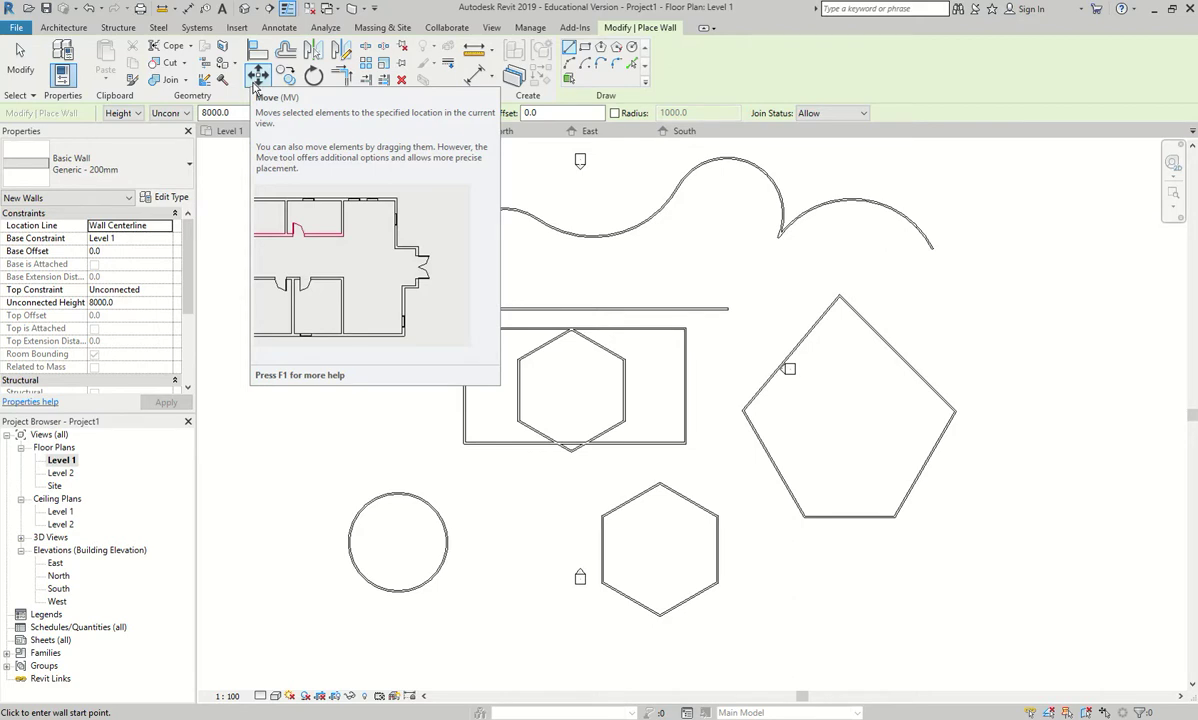
key("Escape")
key("Escape")
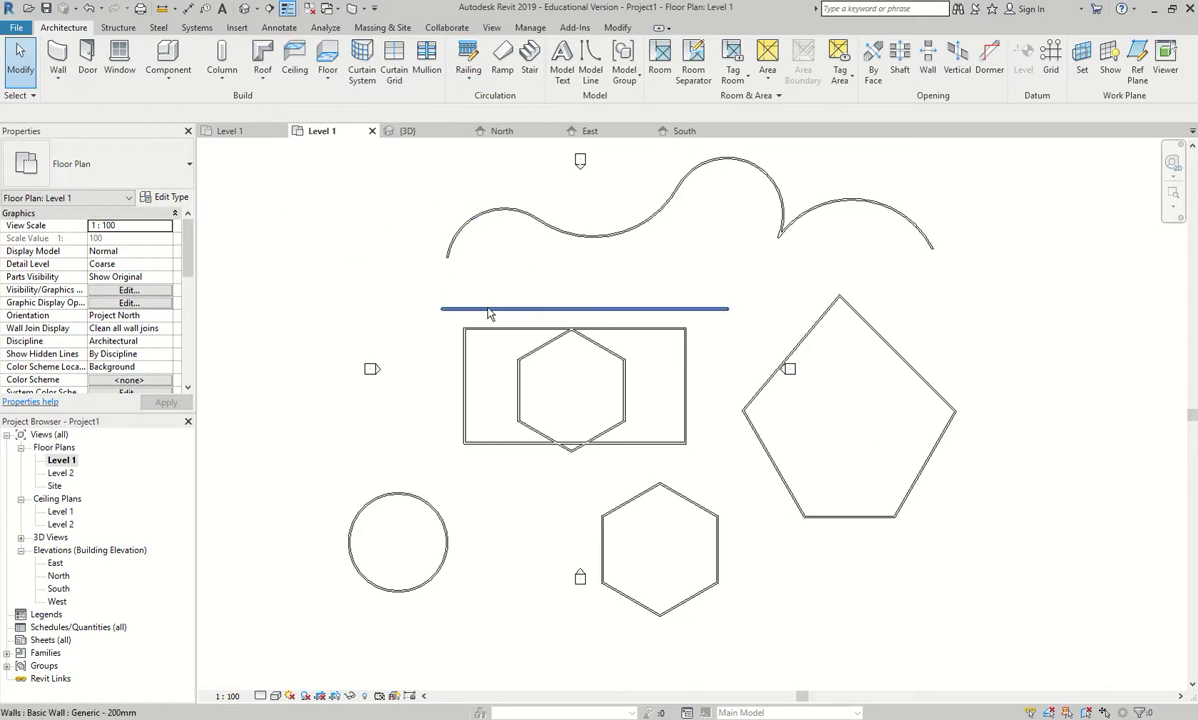
left_click(624, 29)
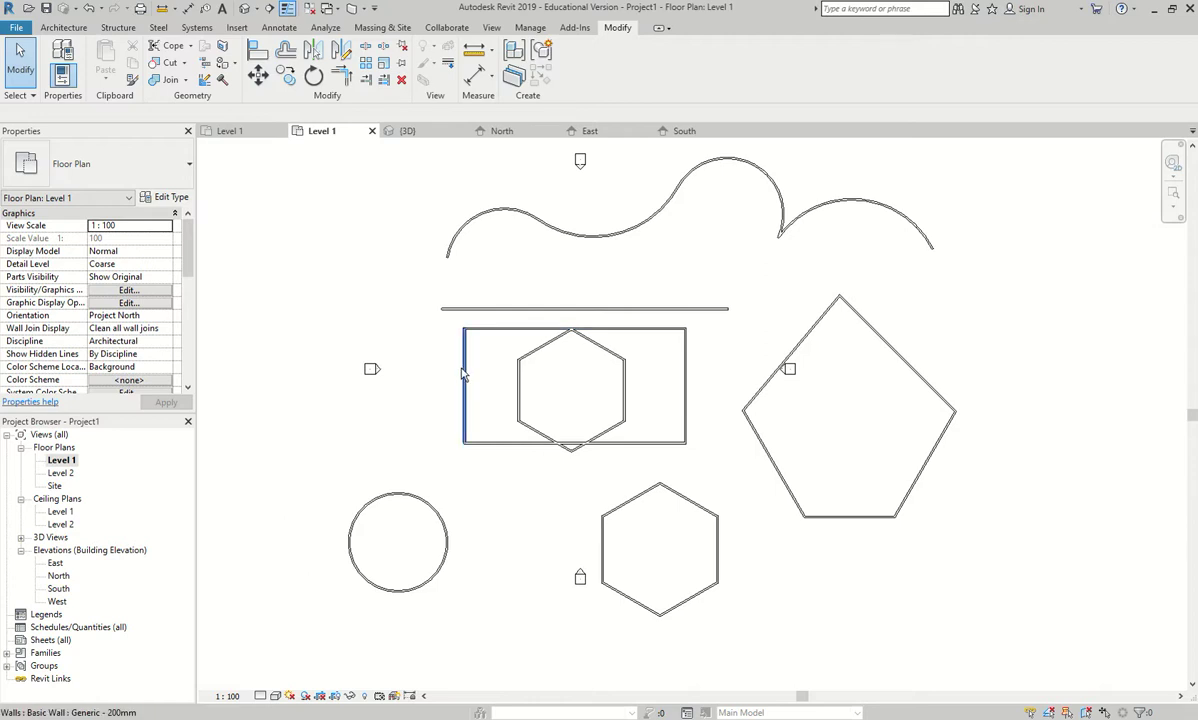
Move the rectangle's left wall freehand in the Level 1 plan, leaving it slightly closer to the inner hexagon
left_click(464, 406)
left_click_drag(497, 407, 310, 415)
left_click_drag(407, 417, 483, 405)
left_click(497, 370)
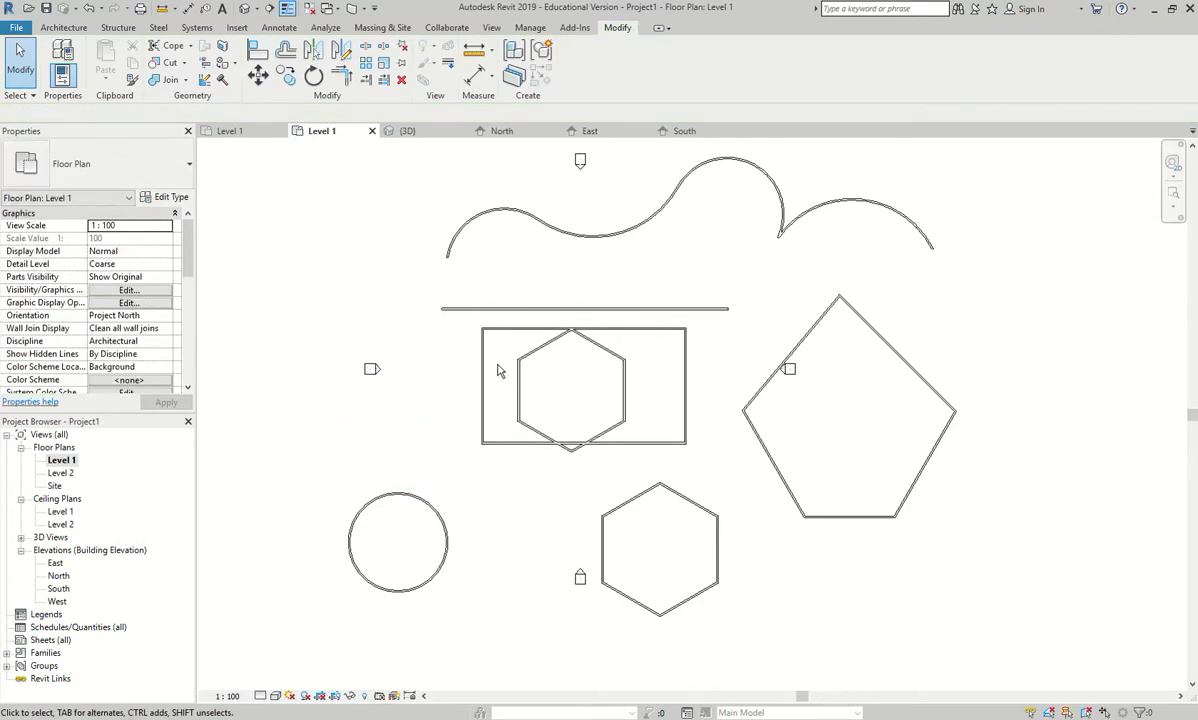
Select the rectangle's left wall and move it freehand outward, away from the inner hexagon
scroll(492, 390, "up", 8)
left_click(492, 393)
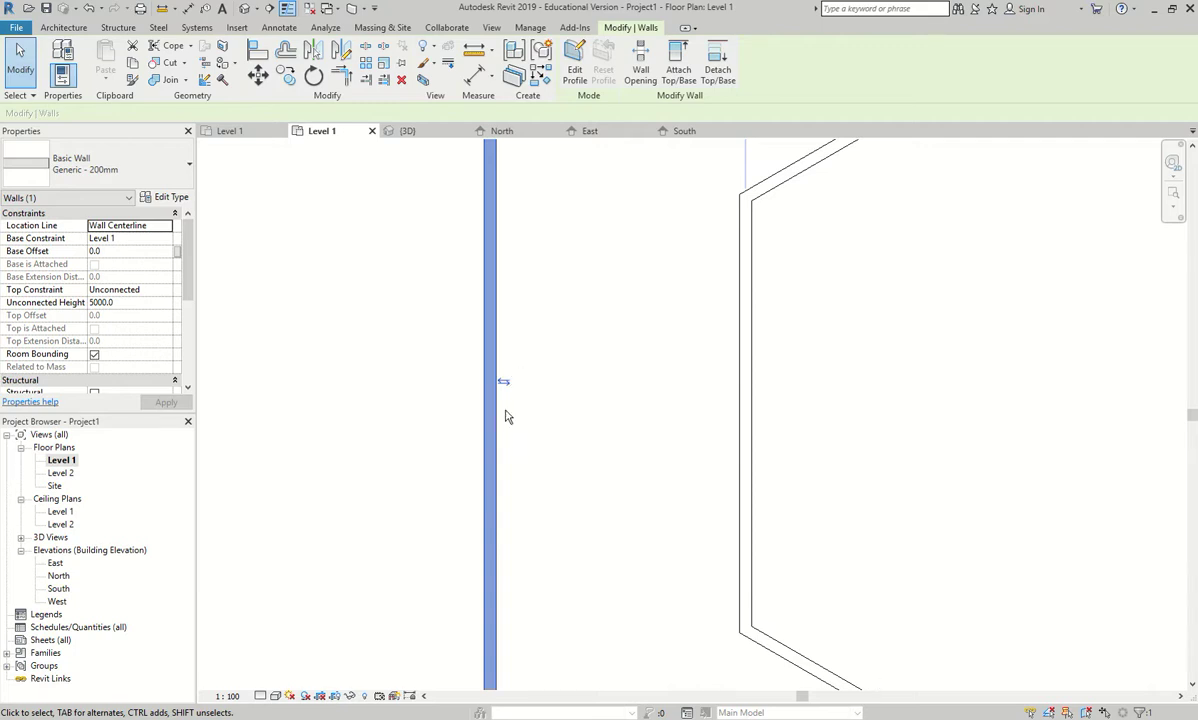
left_click(414, 219)
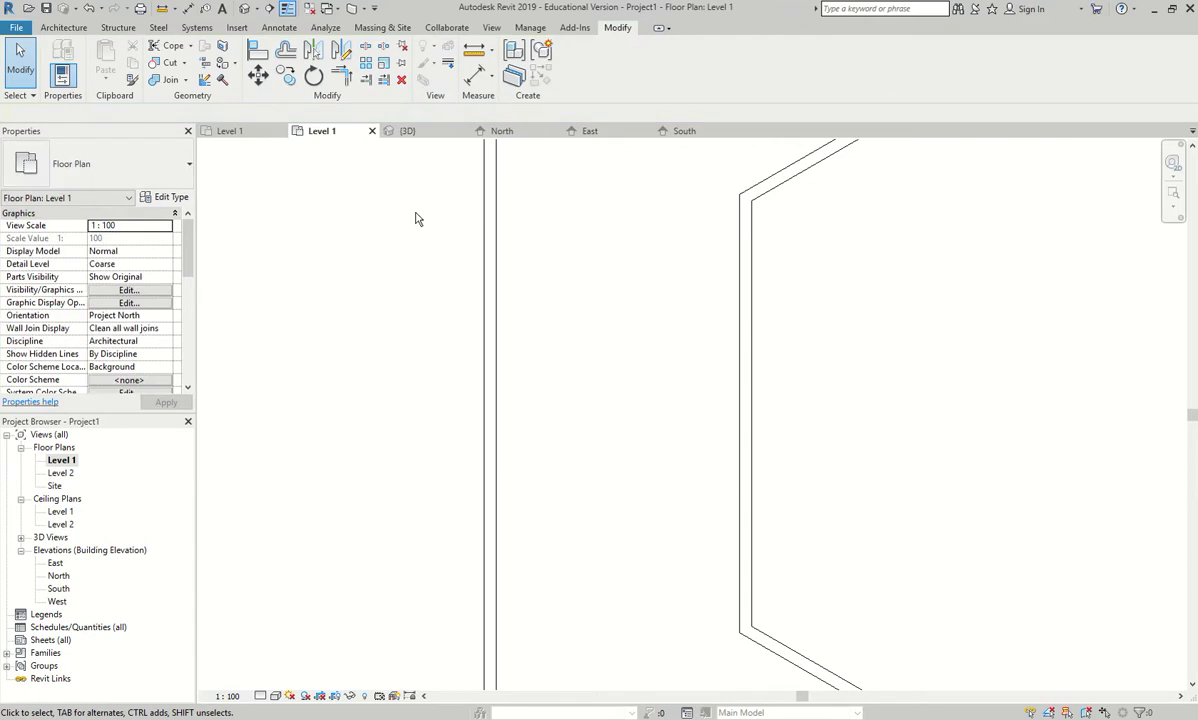
scroll(289, 172, "down", 2)
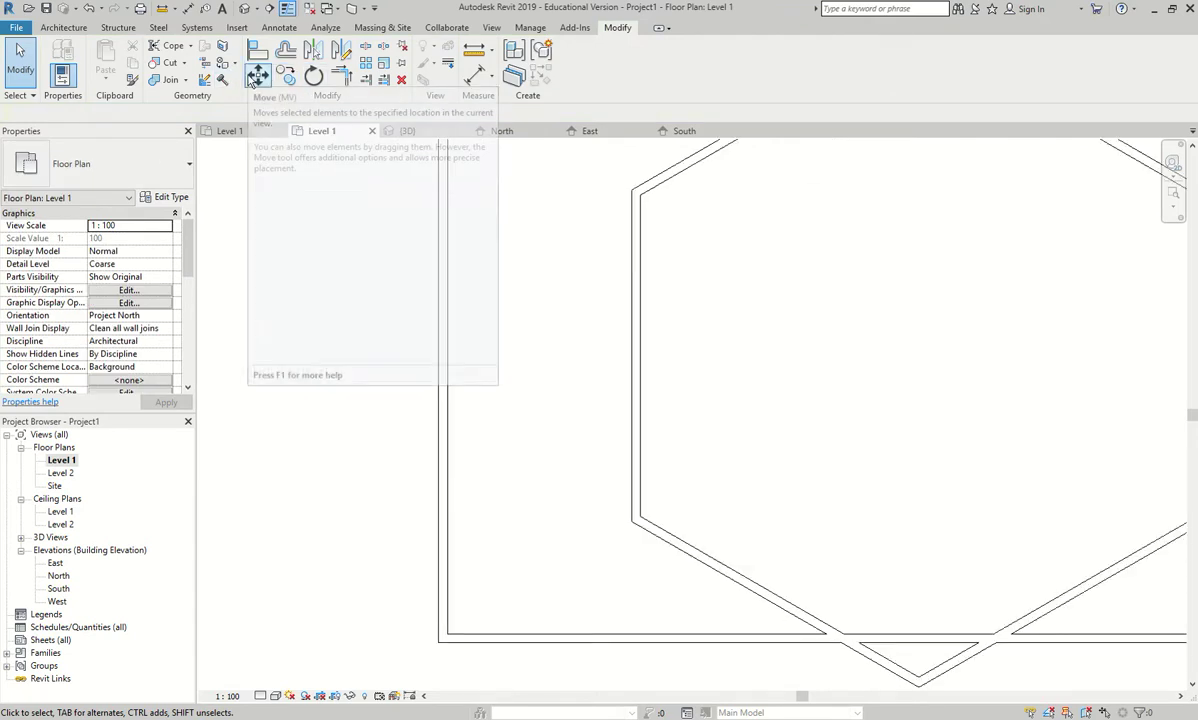
left_click(446, 344)
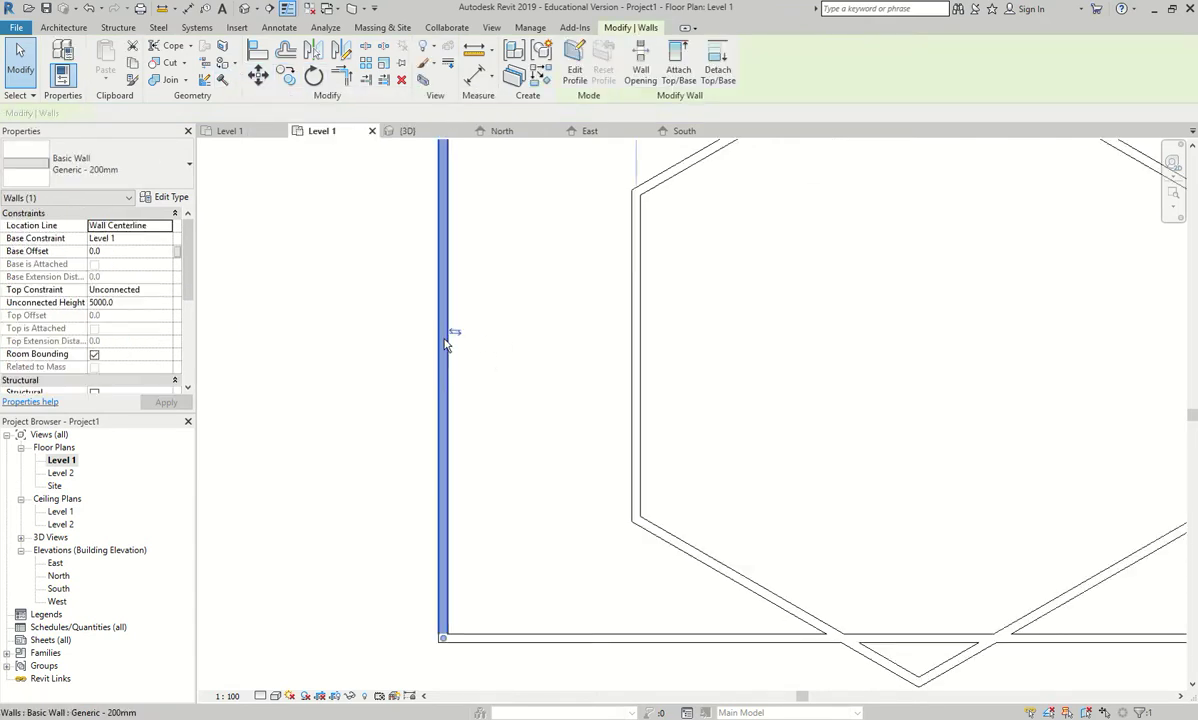
left_click_drag(449, 359, 382, 357)
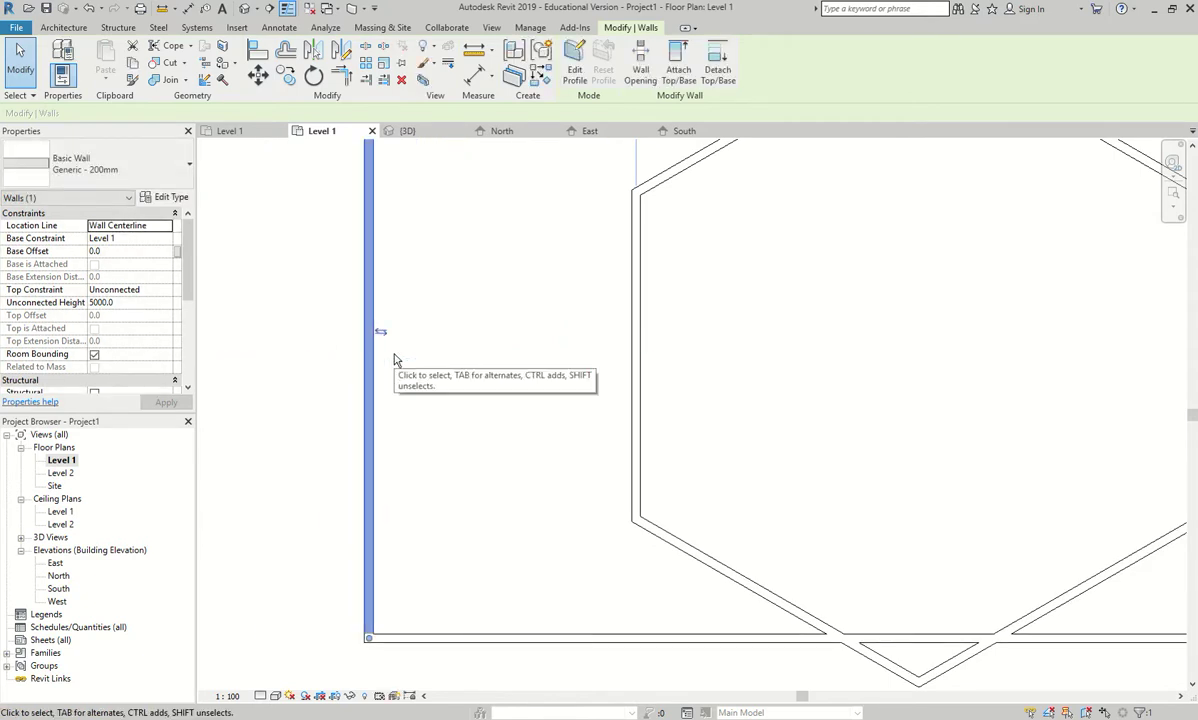
Nudge the selected wall left and right in small increments, ending farther away from the inner hexagon
key("Left")
key("Left")
key("Left")
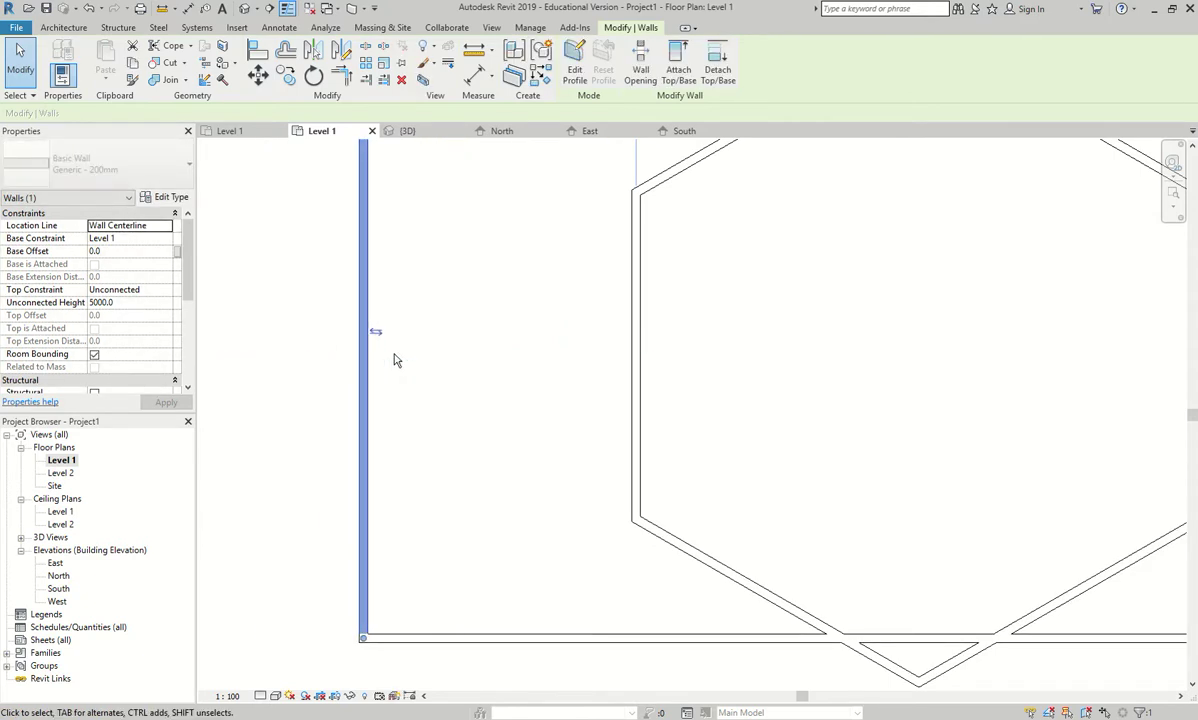
key("Right")
key("Right")
key("Right")
scroll(401, 241, "down", 5)
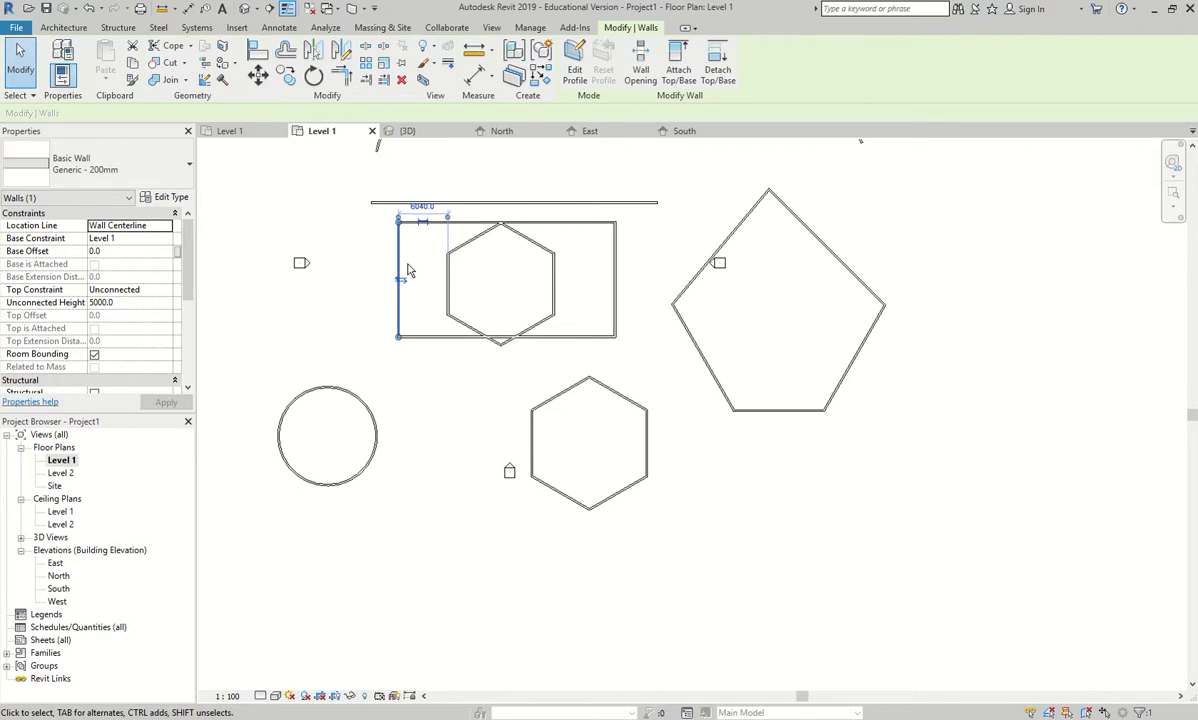
key("Left")
key("Left")
key("Left")
key("Left")
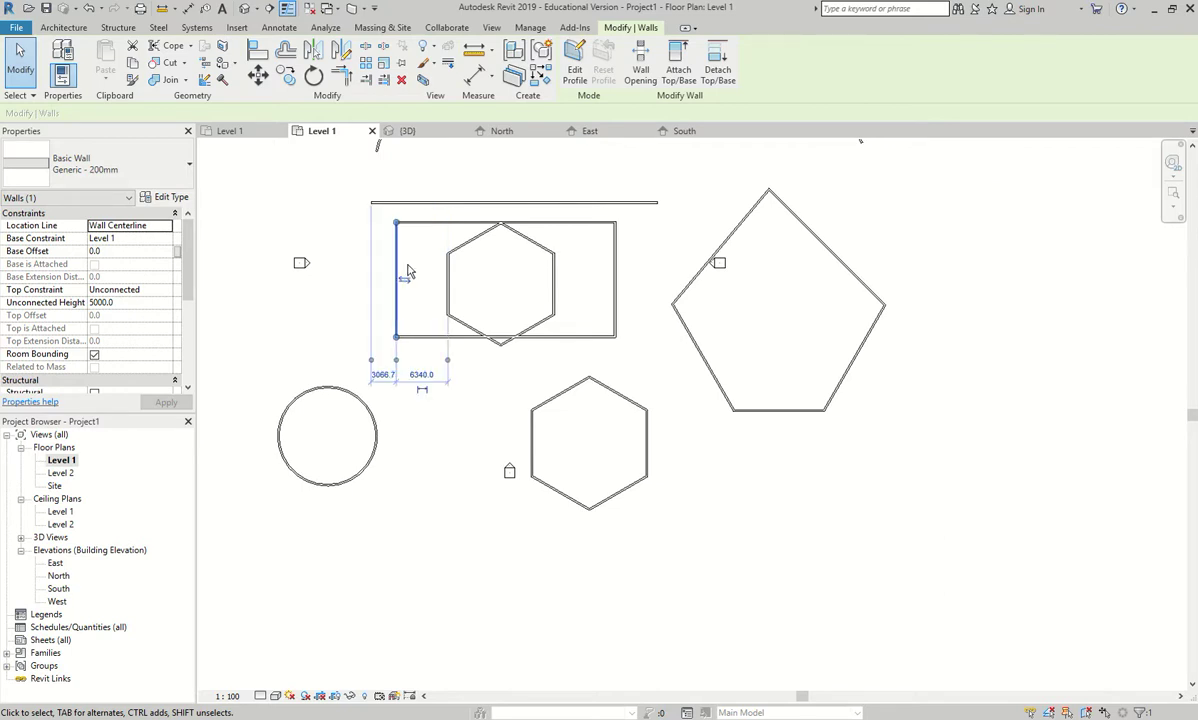
key("Left")
key("Left")
key("Left")
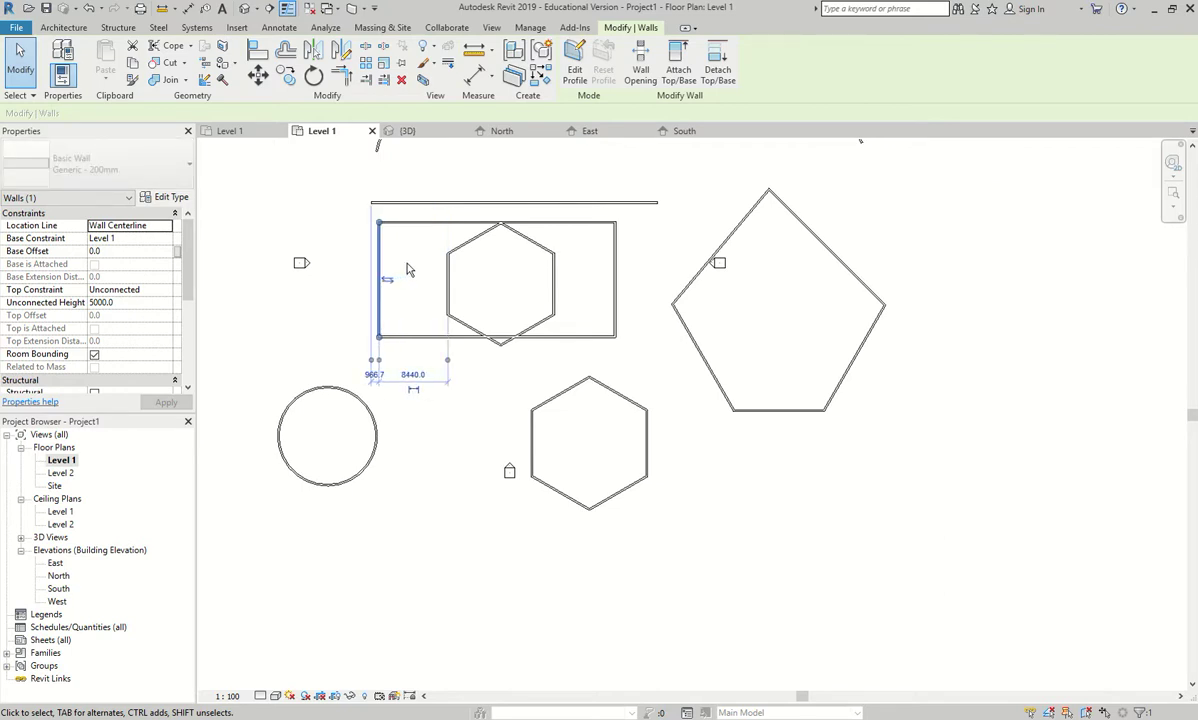
Set the temporary dimension between the selected wall and the inner hexagon to 1000
scroll(413, 380, "up", 2)
left_click(412, 369)
type("1000")
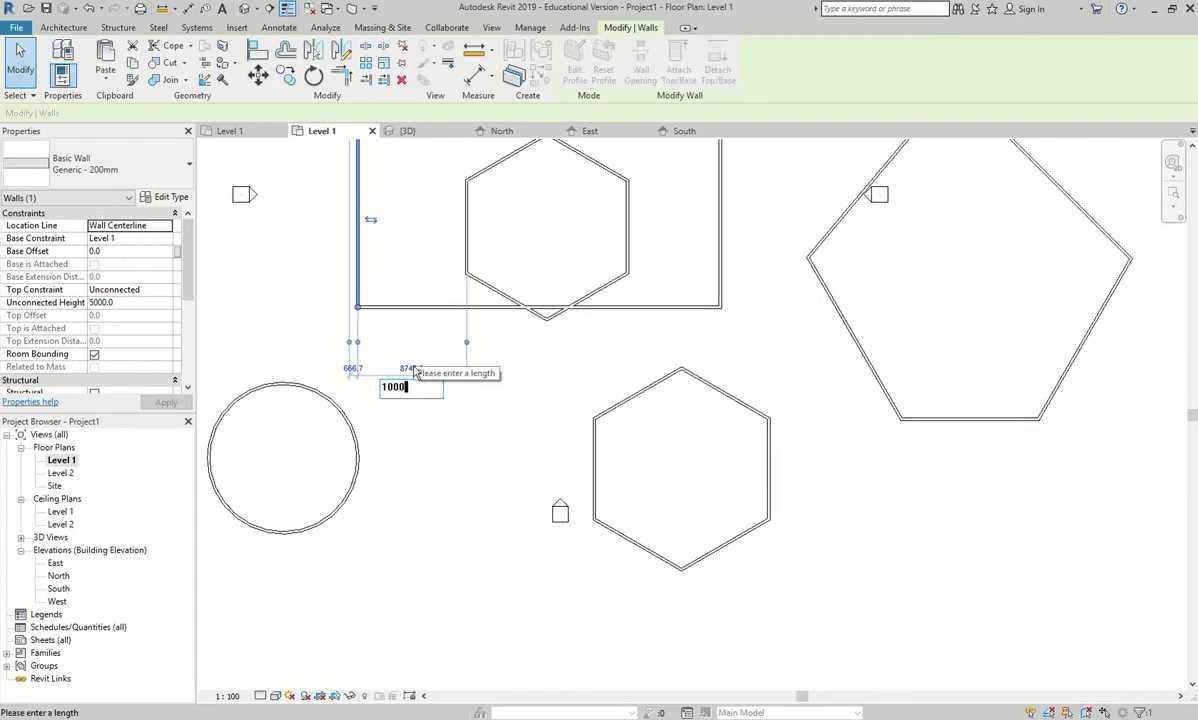
key("Return")
Nudge the selected wall outward at different zoom levels until it is about 1240 mm from the inner hexagon
scroll(470, 373, "up", 5)
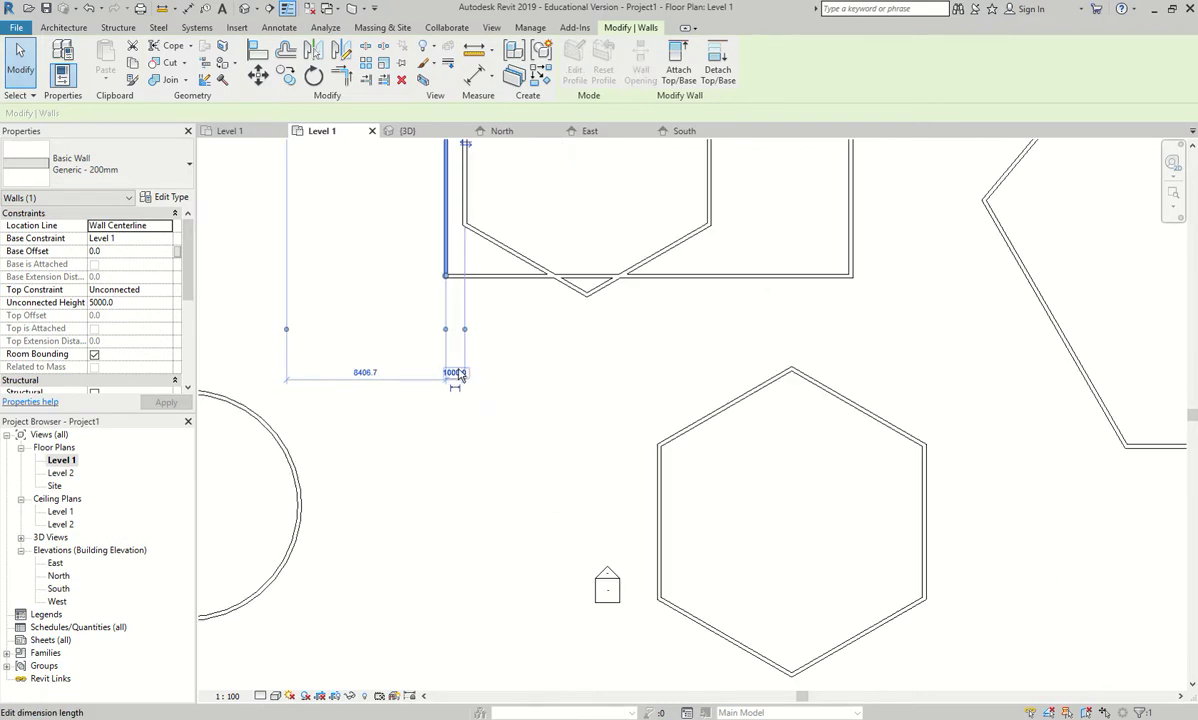
scroll(504, 517, "up", 1)
middle_click_drag(504, 517, 572, 370)
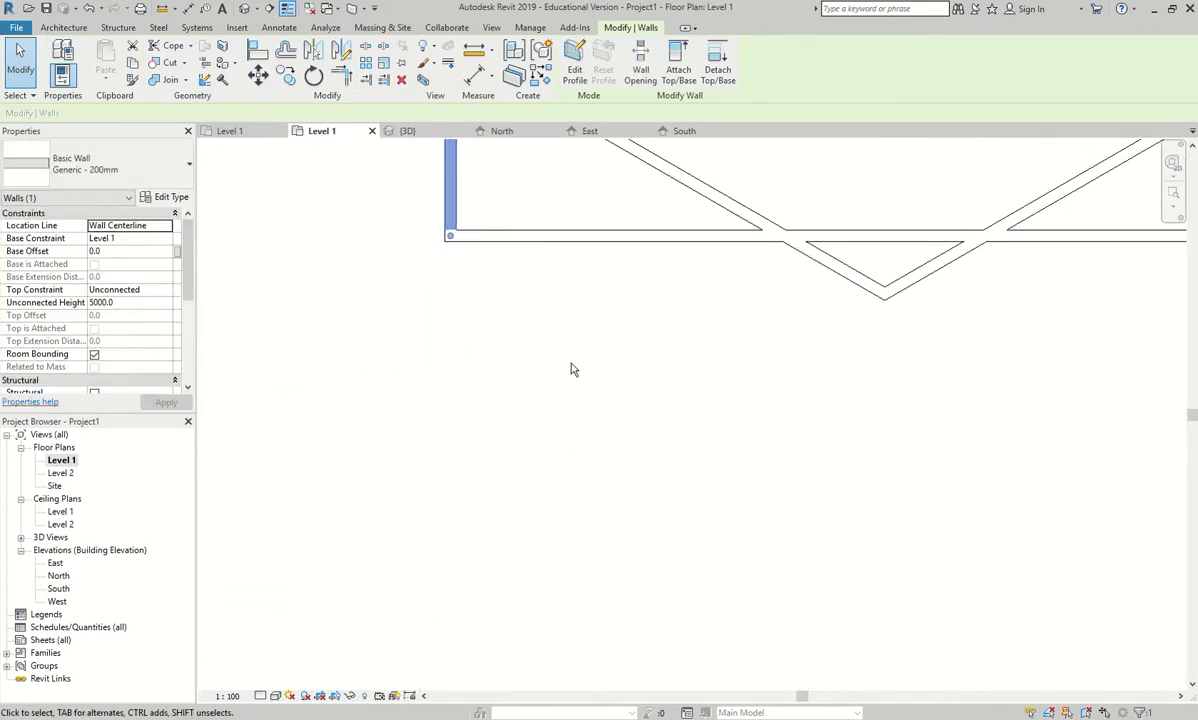
scroll(548, 348, "down", 4)
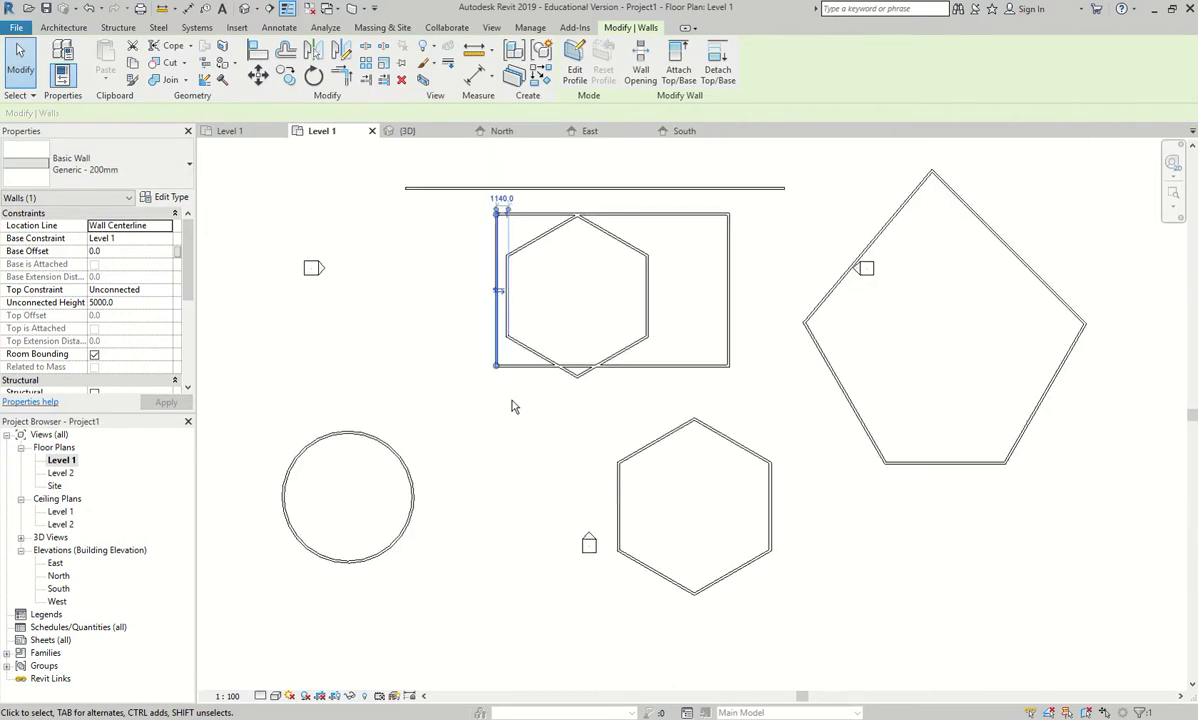
scroll(511, 386, "up", 1)
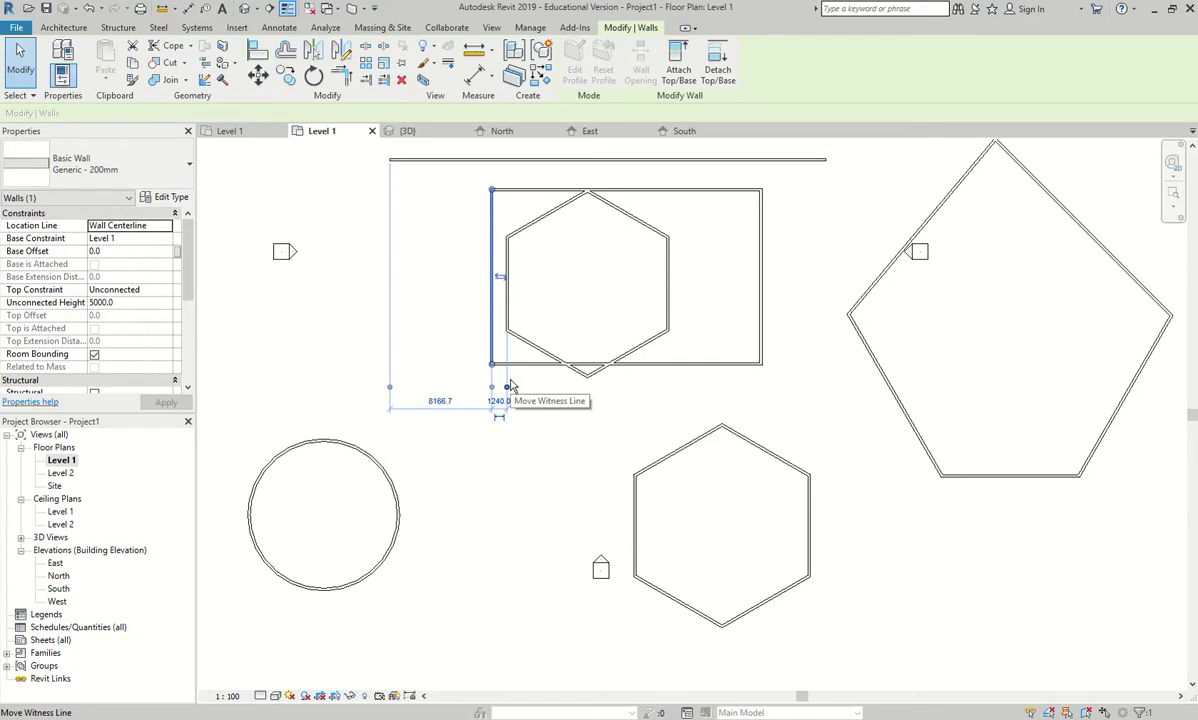
Nudge the selected left wall farther outward in increasingly large increments until it reaches the west elevation marker
key("Left")
key("Left")
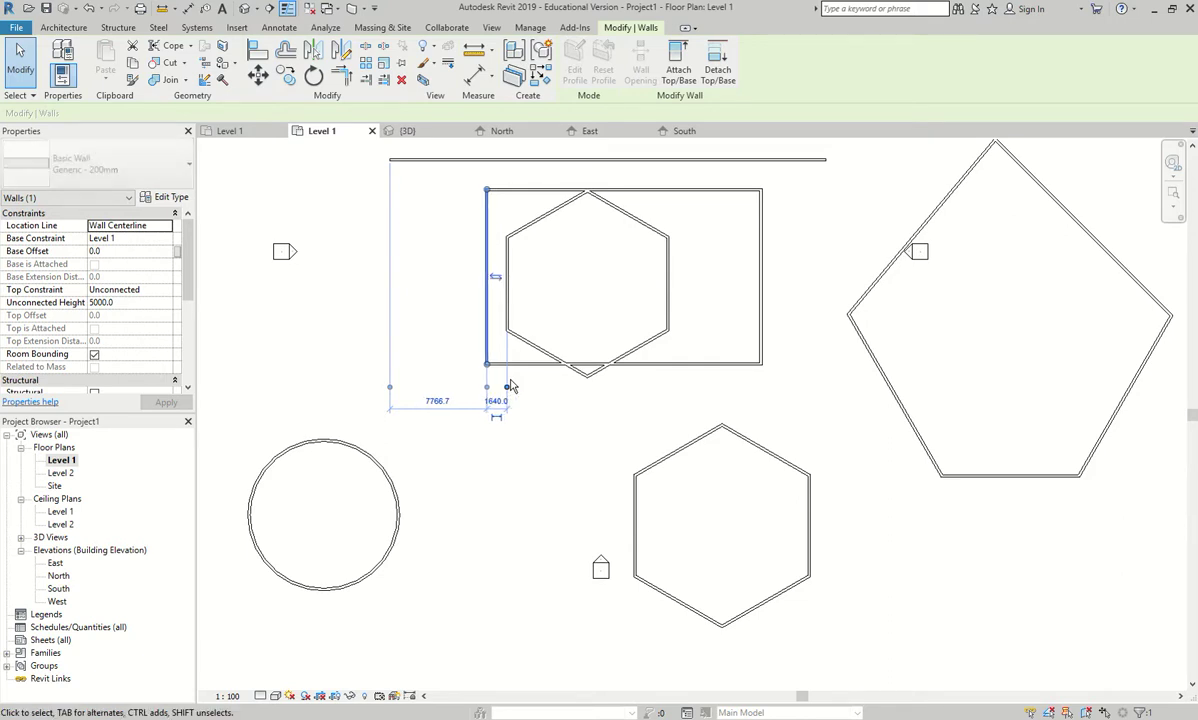
scroll(514, 405, "down", 3)
scroll(514, 413, "down", 1)
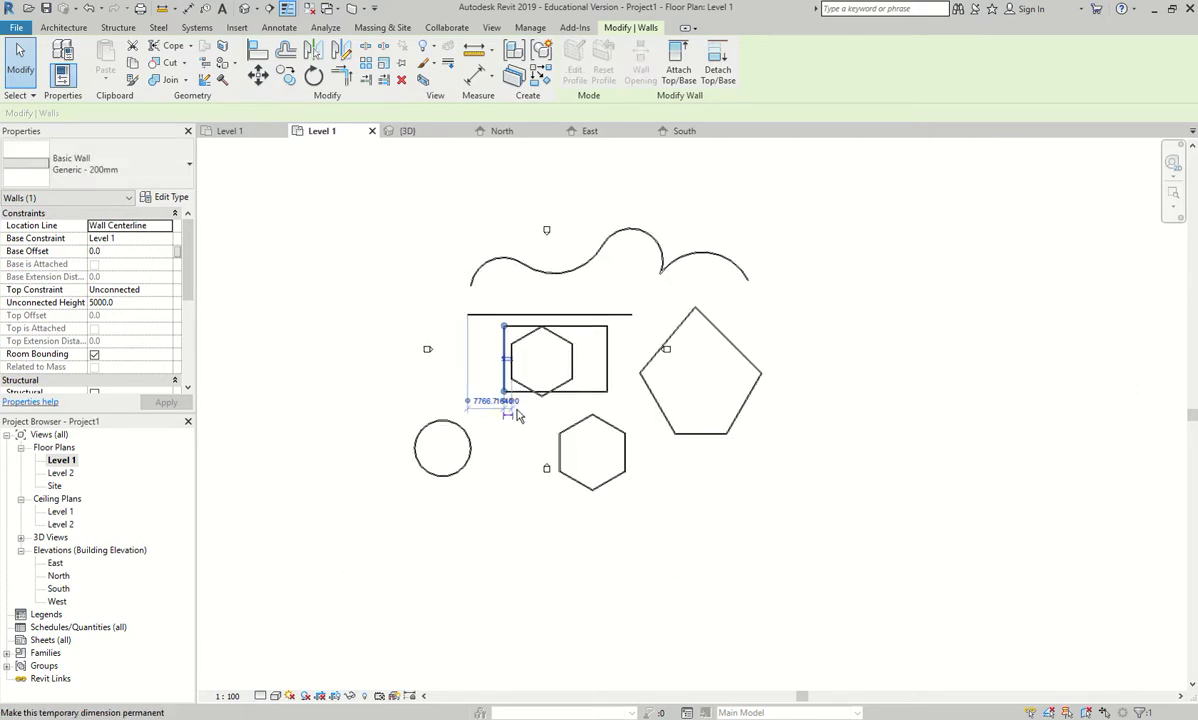
key("Left")
key("Left")
key("Left")
key("Left")
key("Left")
scroll(395, 423, "down", 2)
scroll(395, 423, "down", 2)
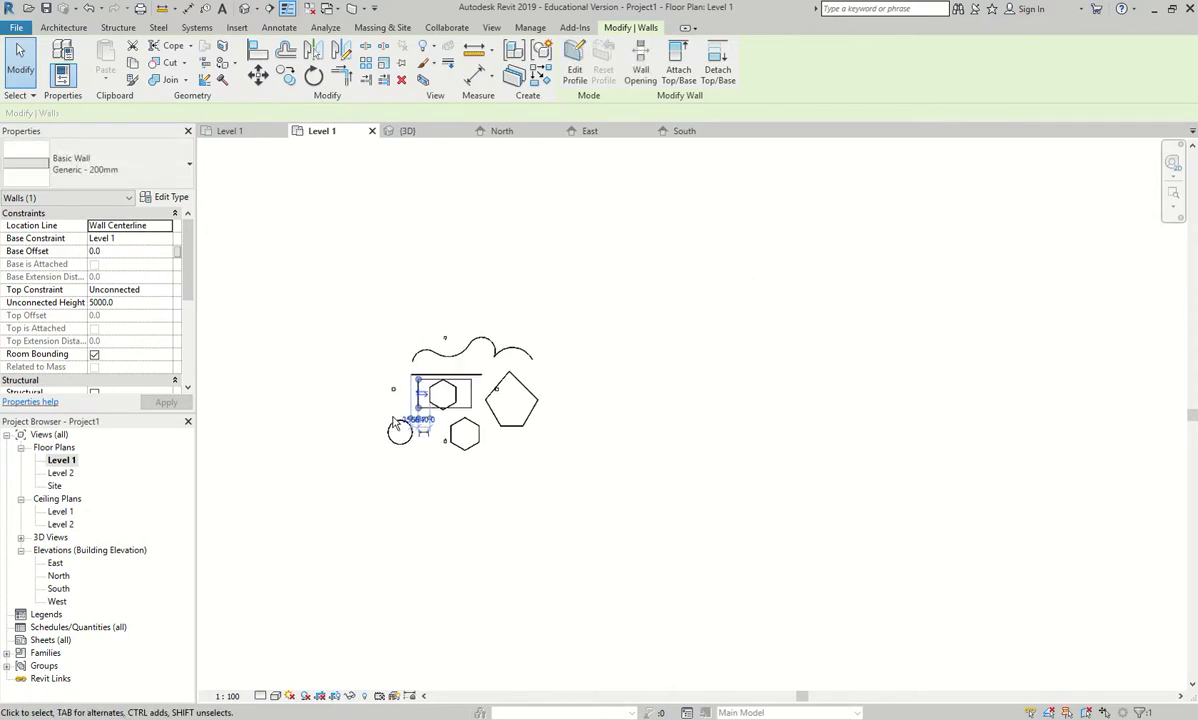
key("Left")
key("Left")
key("Up")
key("Up")
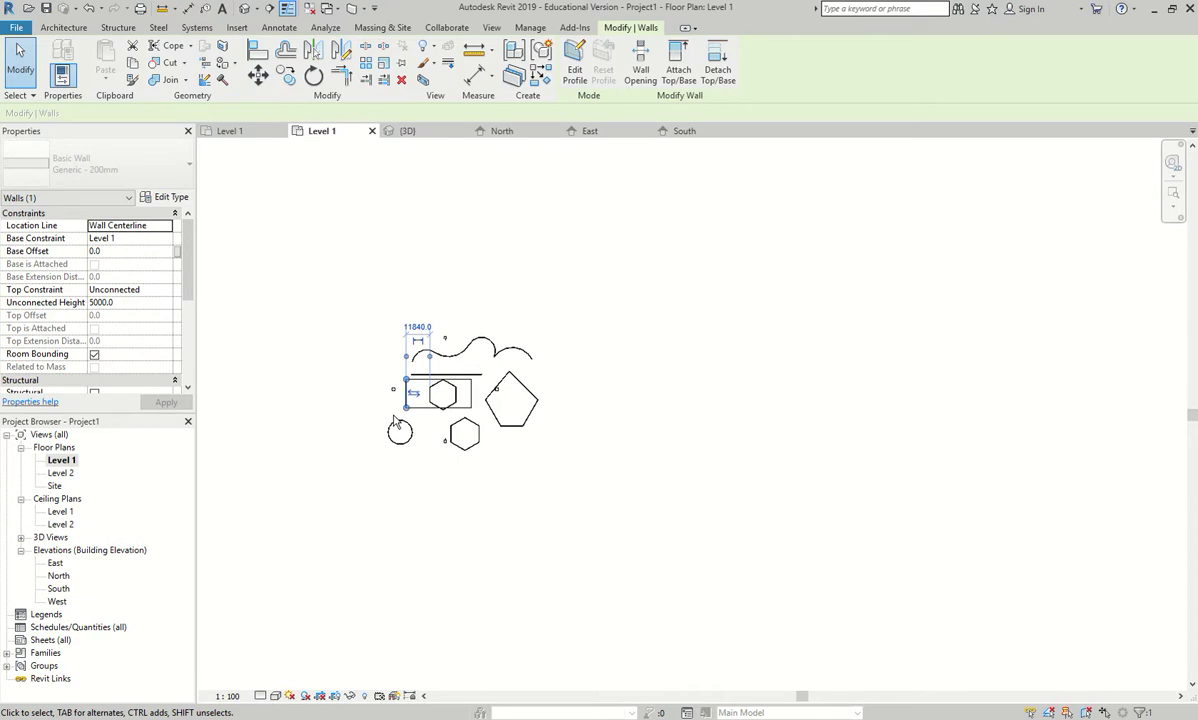
key("Left")
key("Left")
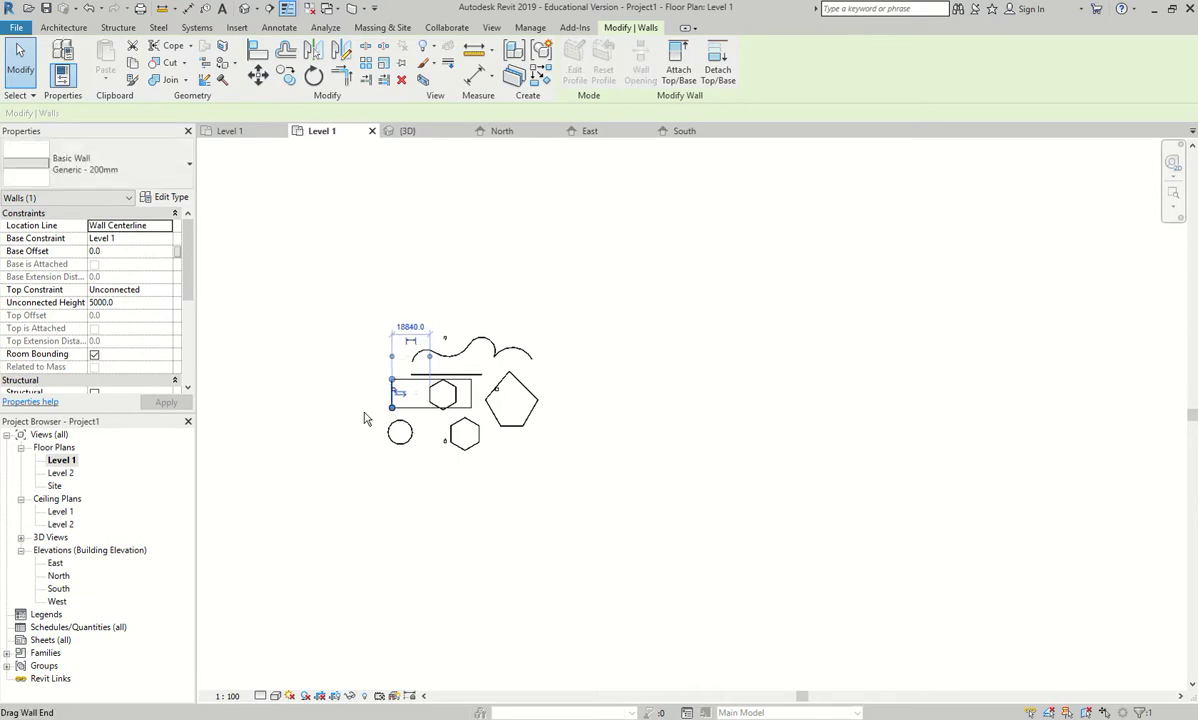
Nudge the selected wall slightly inward in fine increments over the elevation marker, and move it freehand to about 2600 mm from the inner hexagon
scroll(366, 417, "up", 2)
scroll(425, 382, "up", 6)
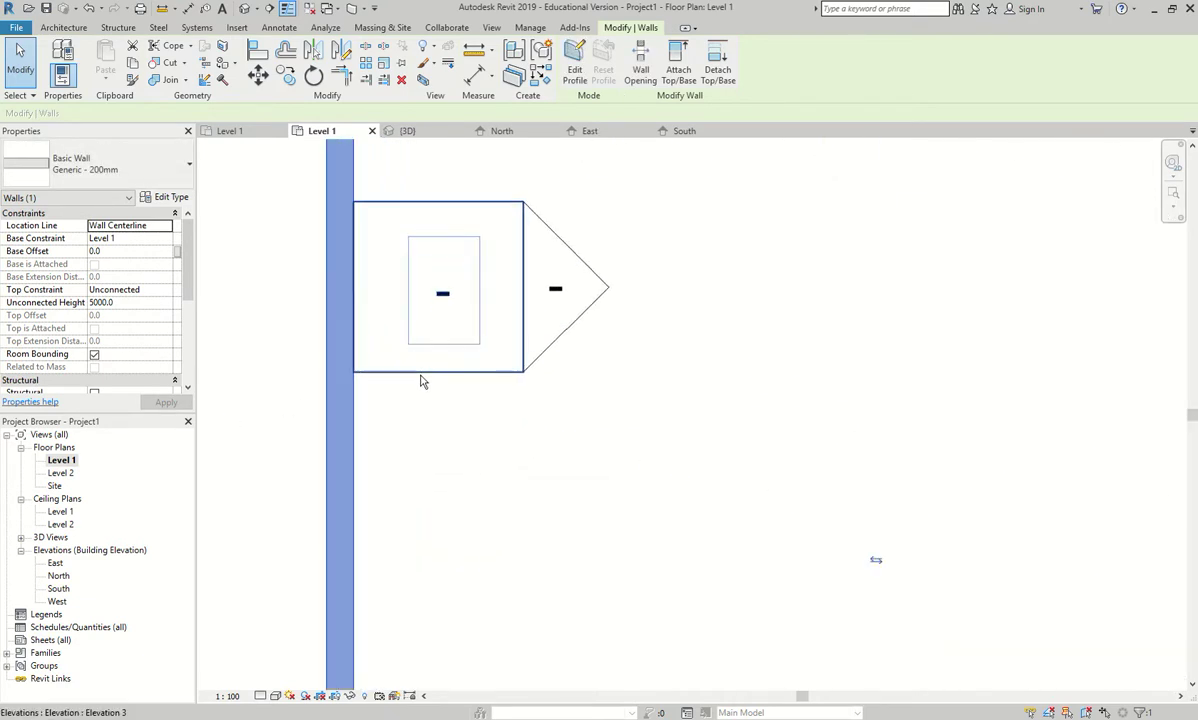
key("Right")
key("Right")
key("Right")
key("Right")
key("Right")
key("Right")
key("Right")
key("Right")
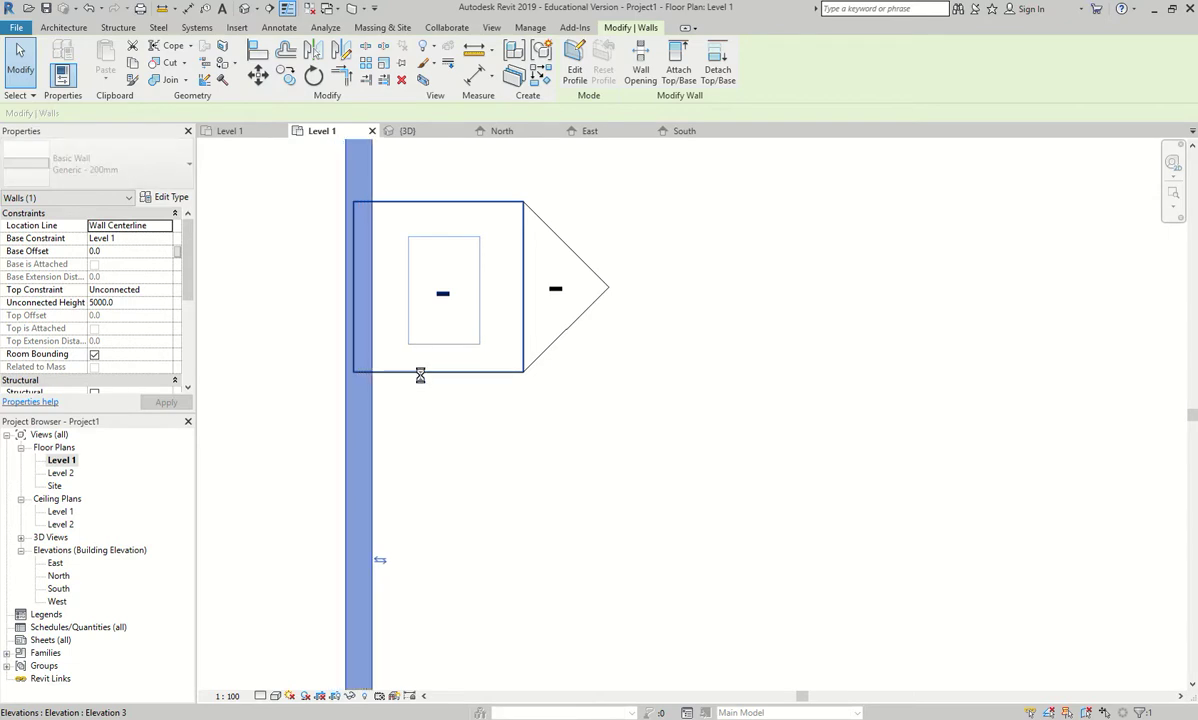
key("Right")
key("Right")
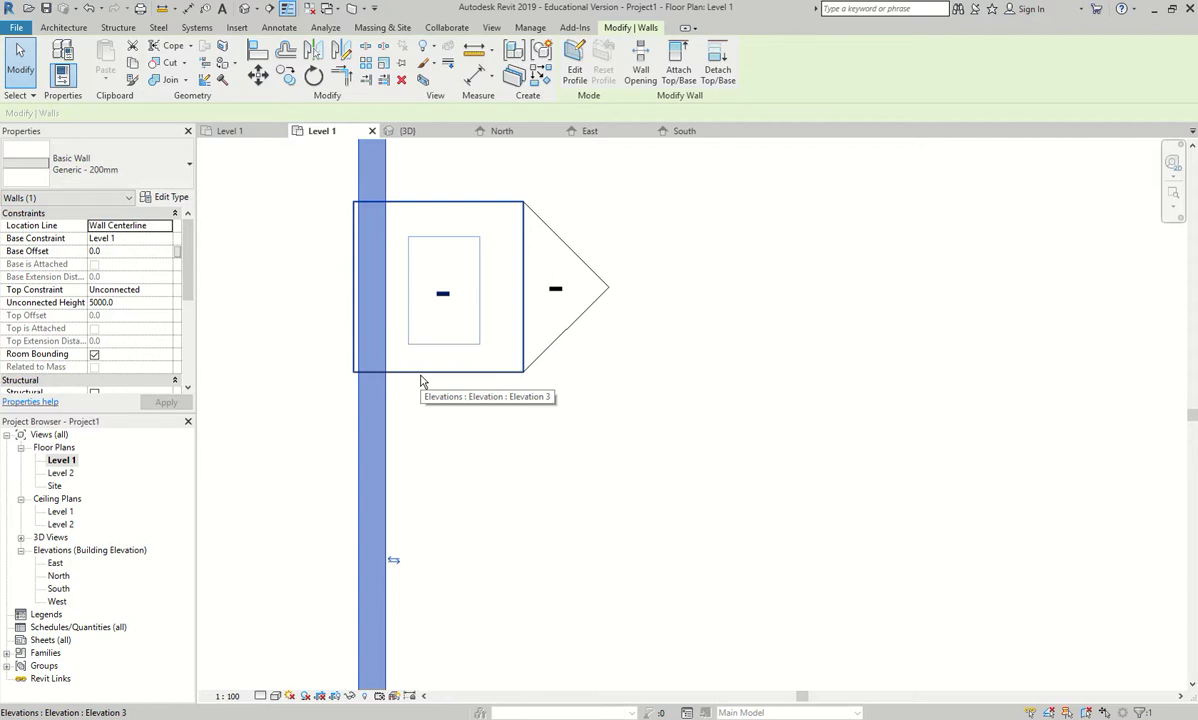
scroll(421, 381, "down", 8)
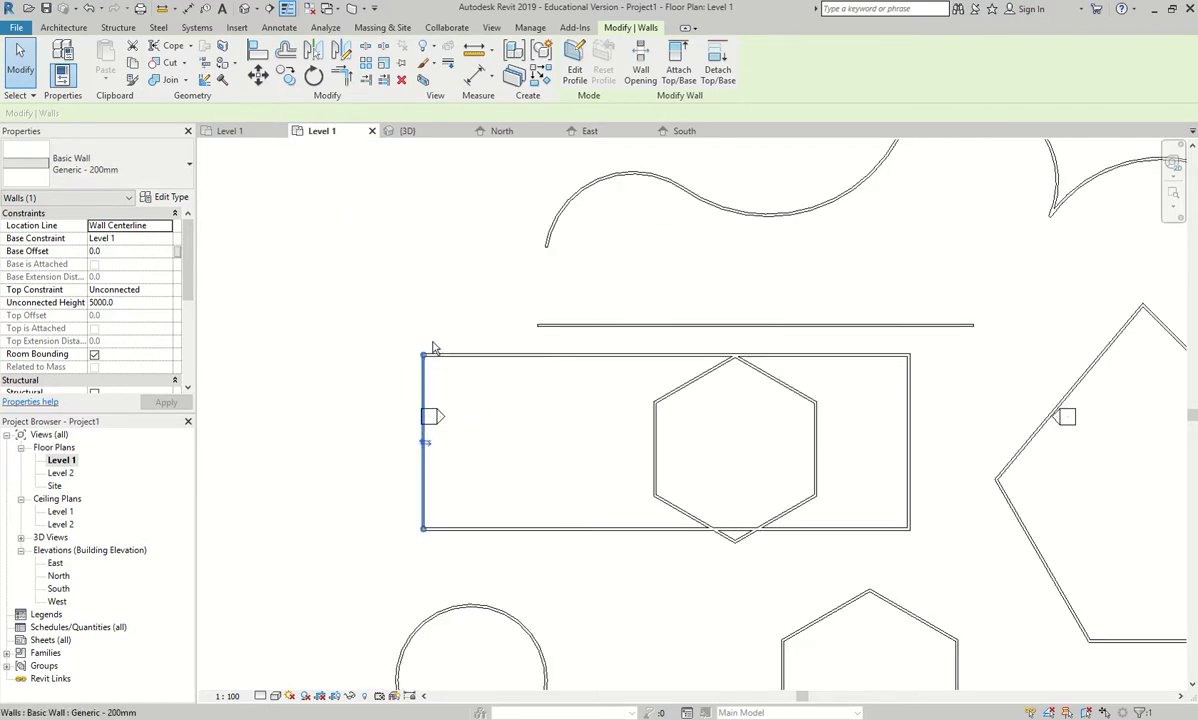
left_click_drag(421, 375, 621, 375)
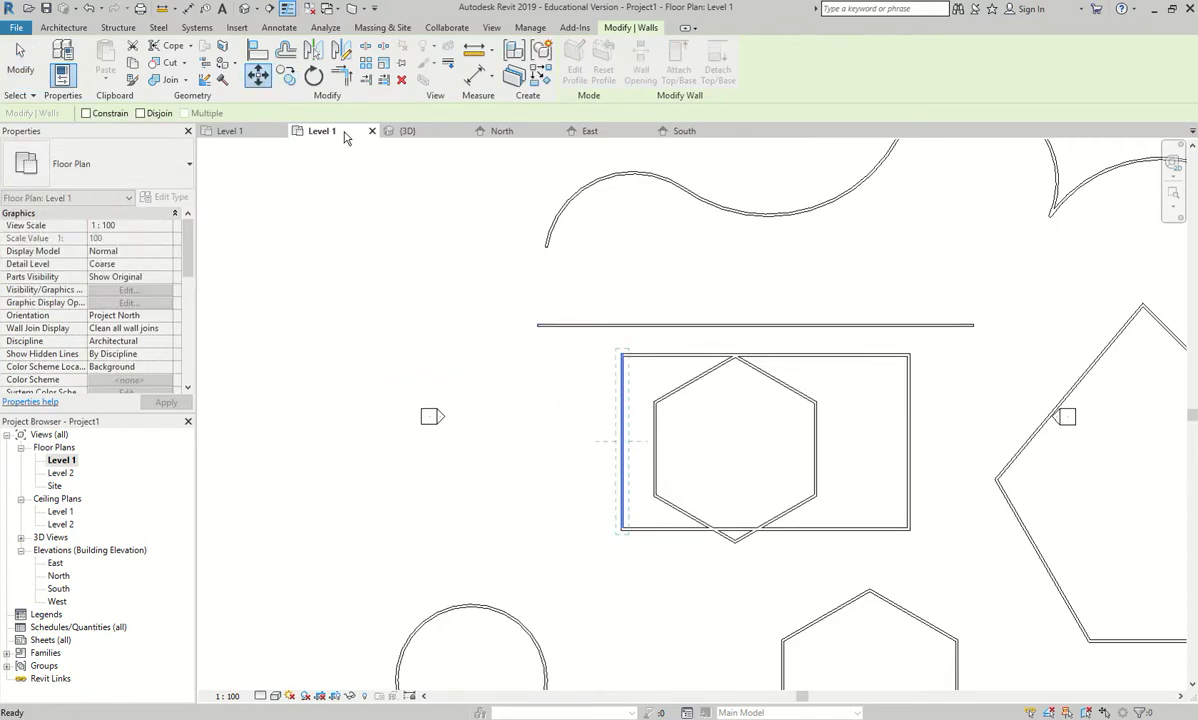
Try the Move tool's Constrain option, move the left wall outward about 22600 mm with Disjoin enabled, and undo the move
left_click(258, 75)
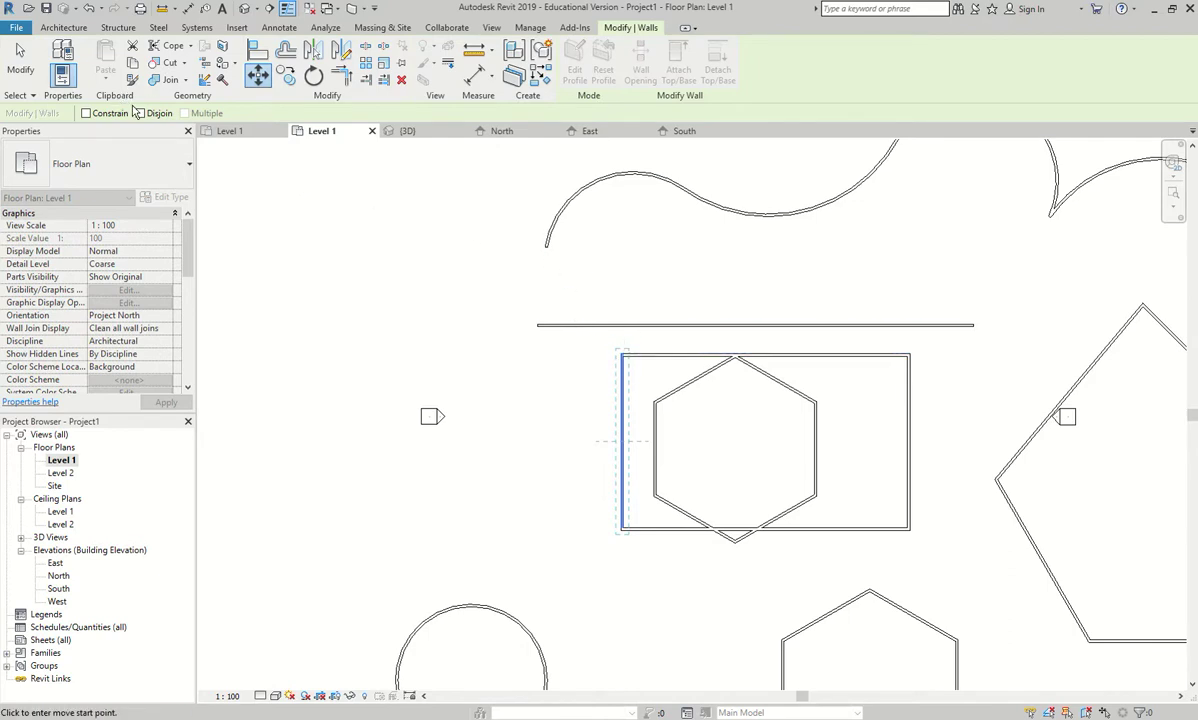
left_click(86, 113)
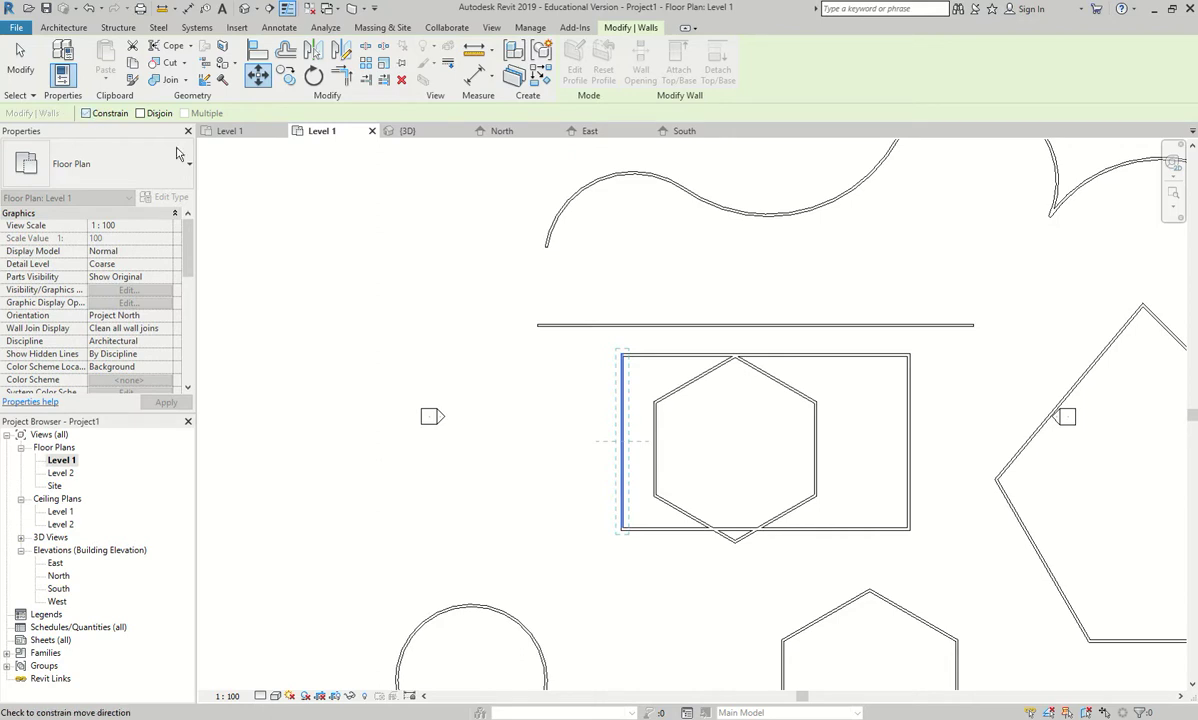
left_click(620, 414)
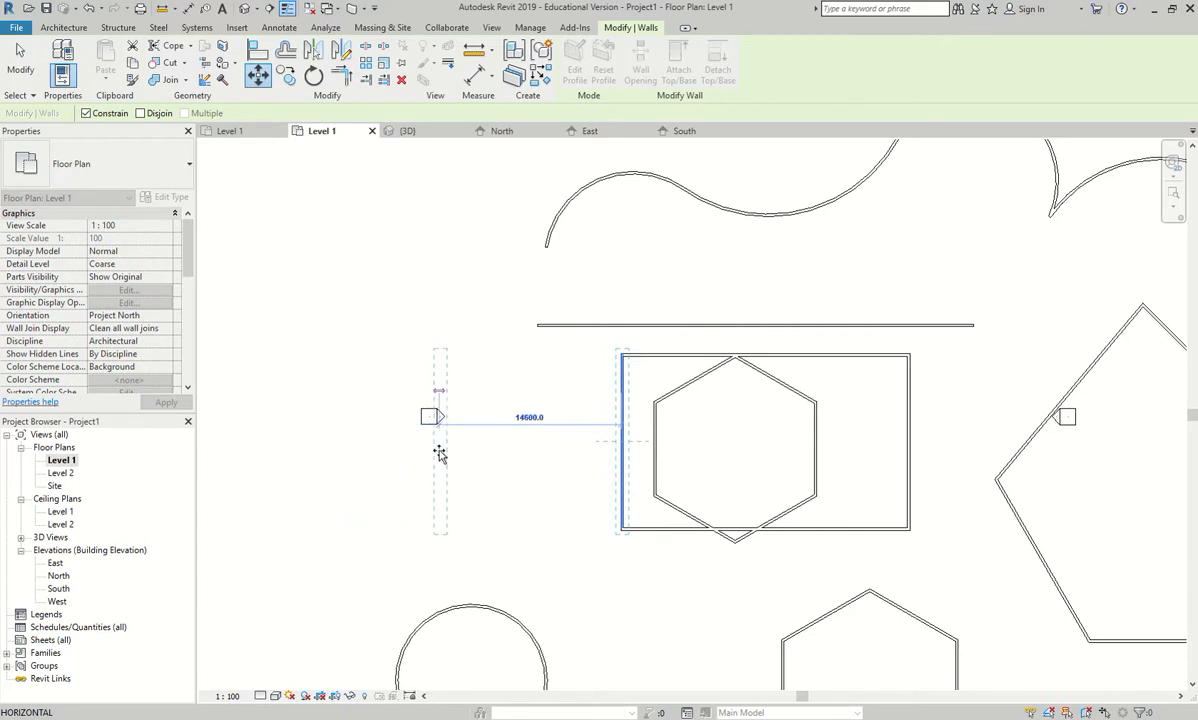
key("shift")
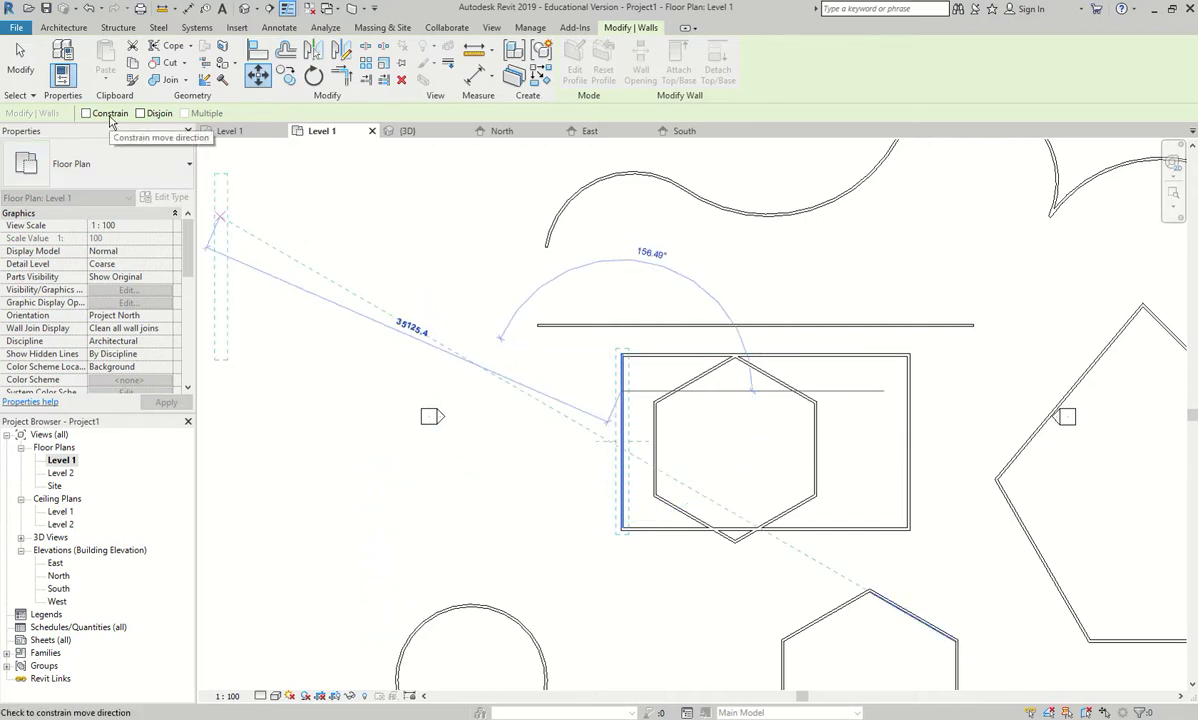
left_click(158, 113)
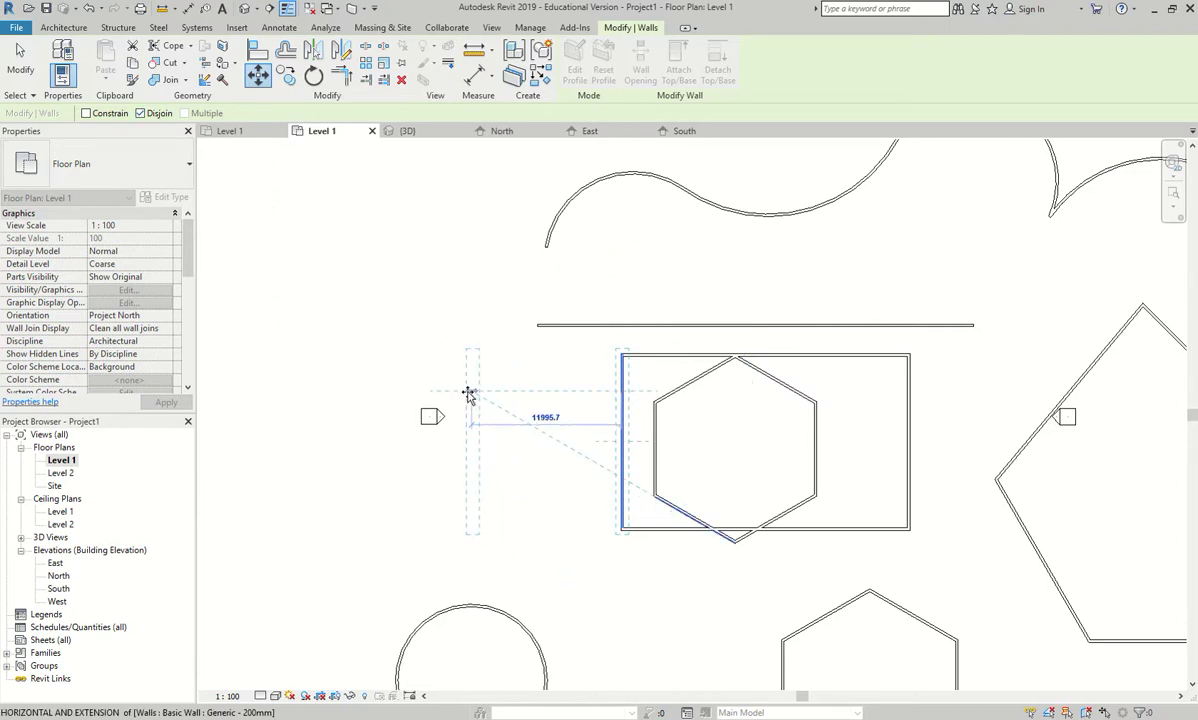
left_click(340, 398)
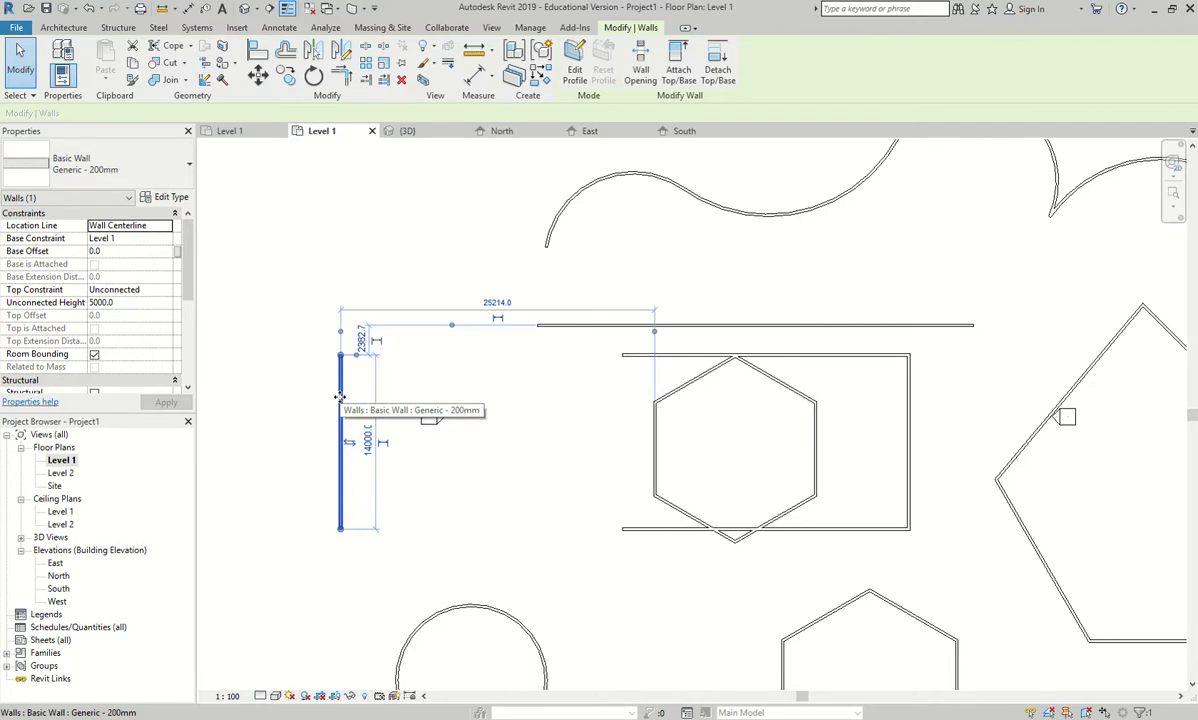
key("ctrl+z")
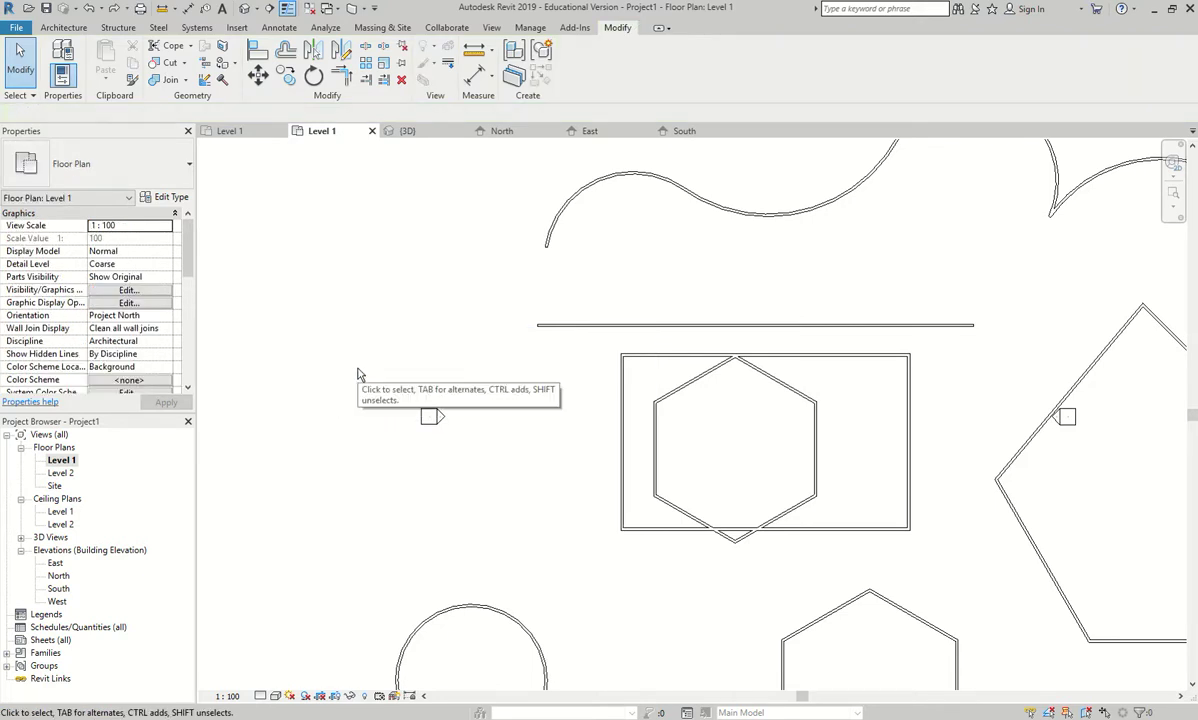
Move the rectangle's left wall 20900 mm outward with the Move tool, with Disjoin turned off
left_click(623, 396)
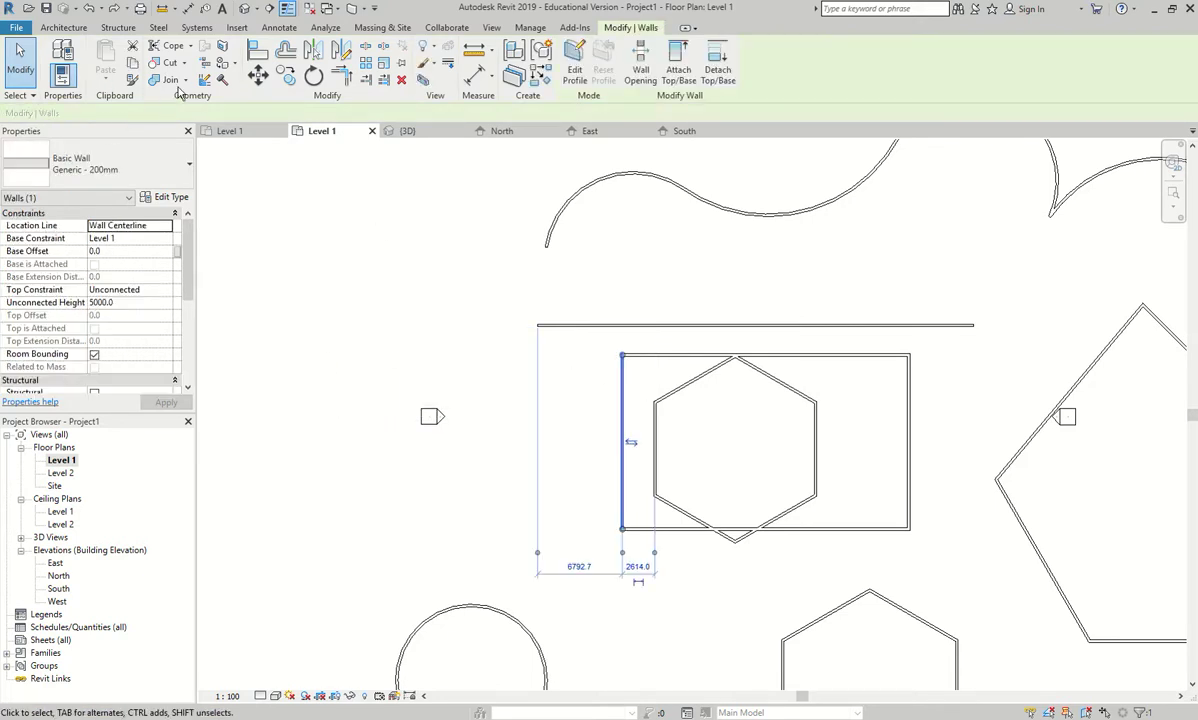
left_click(258, 80)
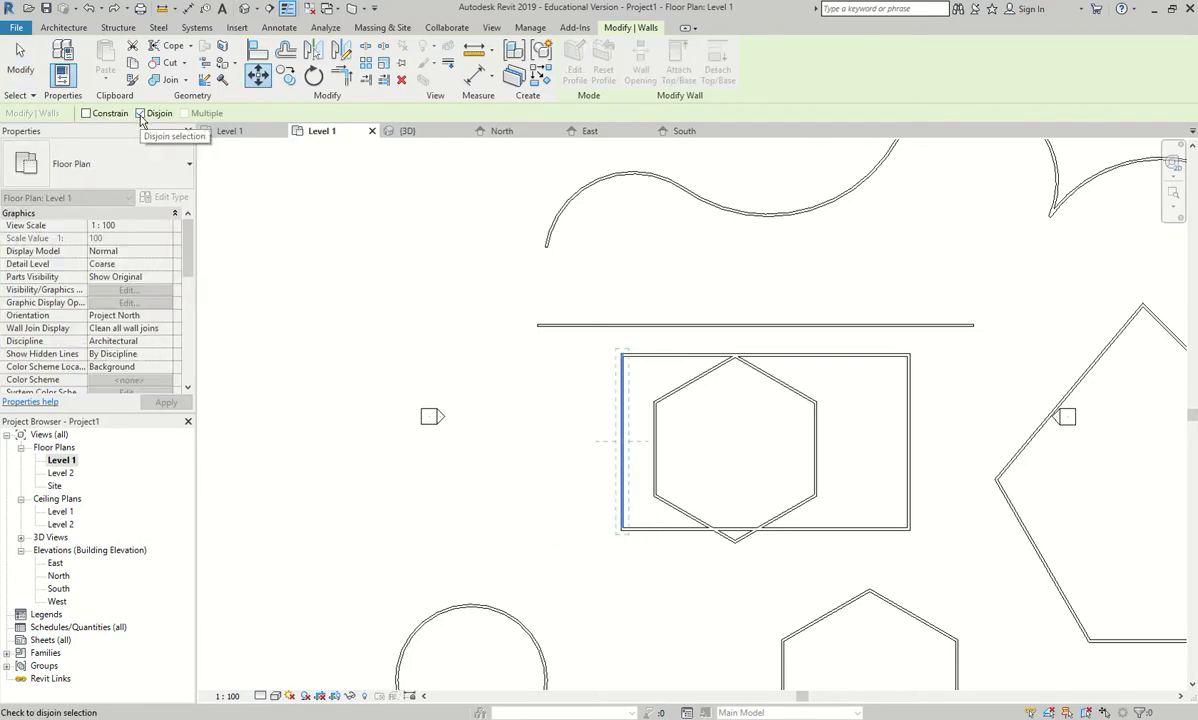
left_click(623, 425)
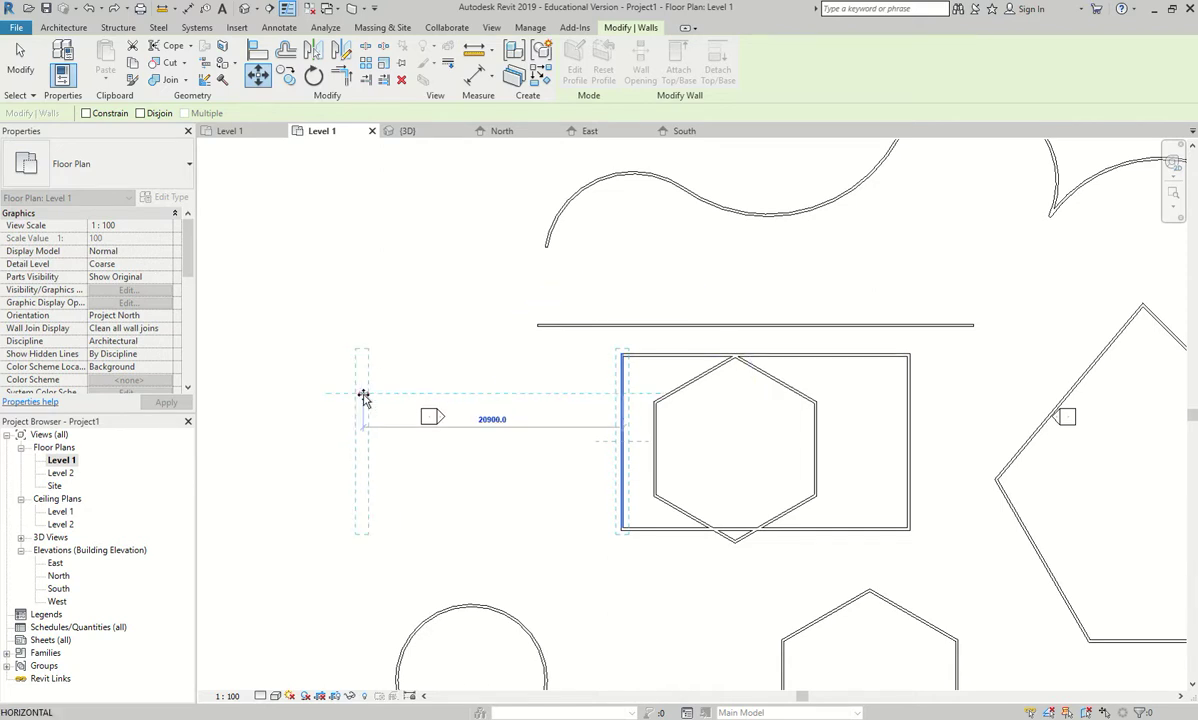
left_click(362, 396)
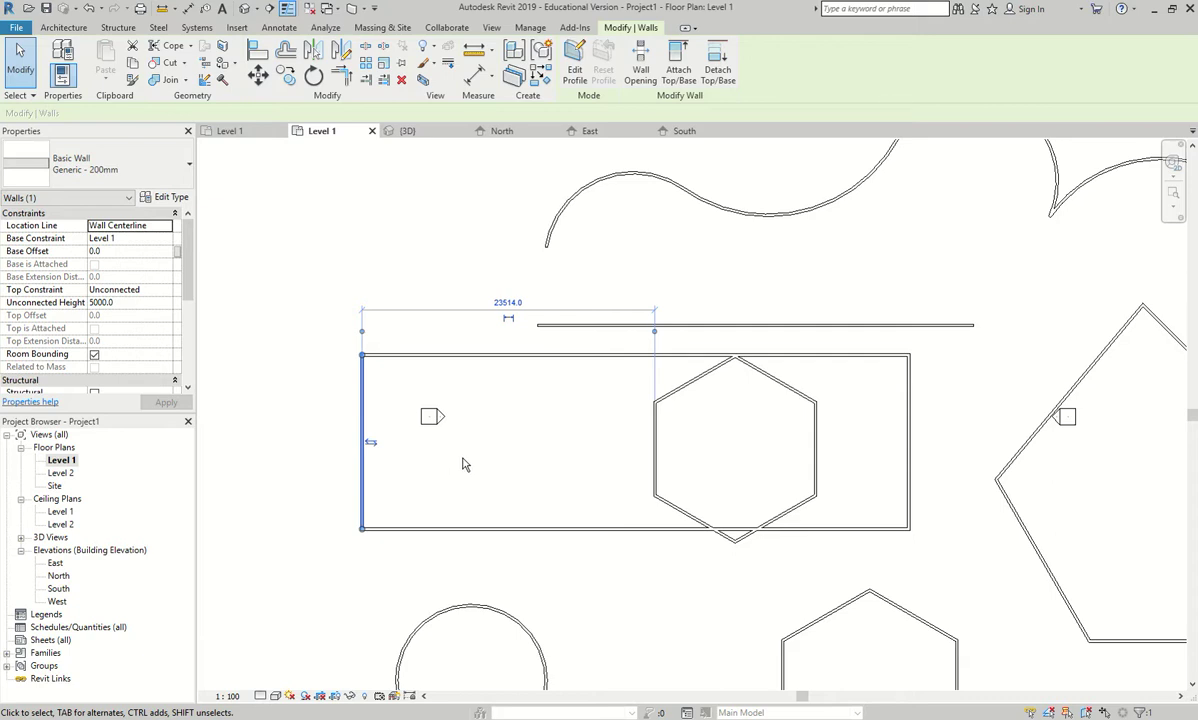
Move the rectangle's left wall freehand back inward to about 6600 mm from the inner hexagon and deselect it
left_click(545, 473)
left_click(366, 395)
left_click_drag(366, 395, 576, 393)
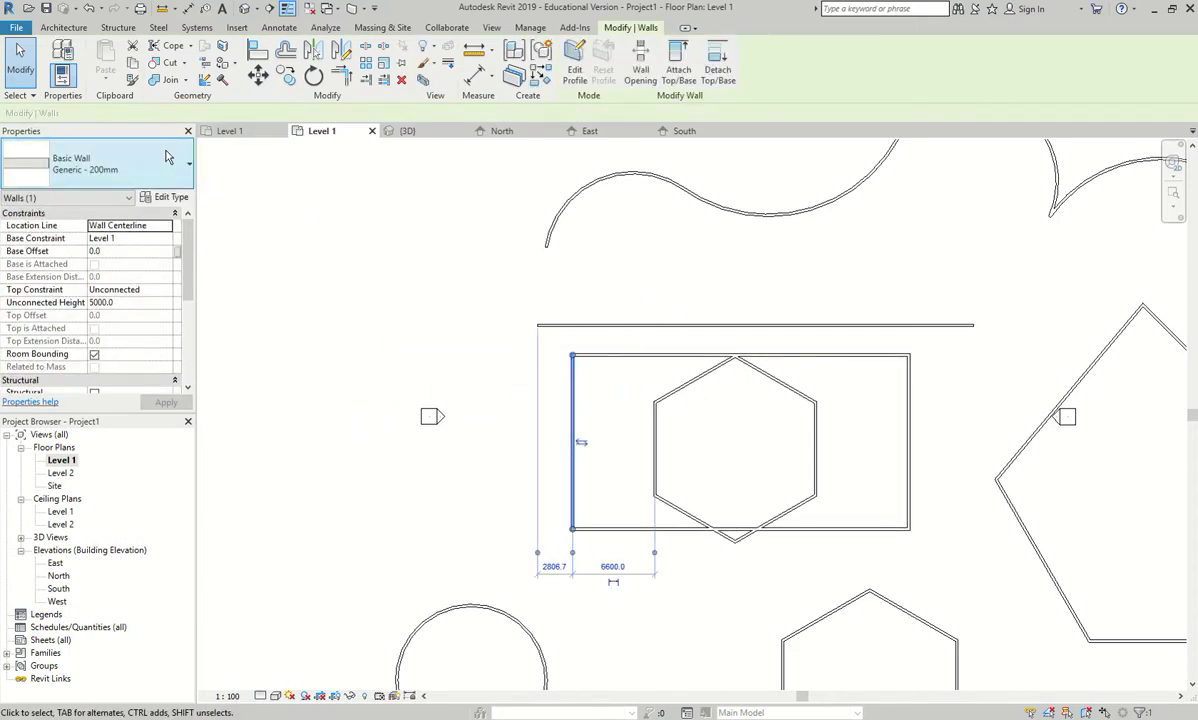
left_click(594, 385)
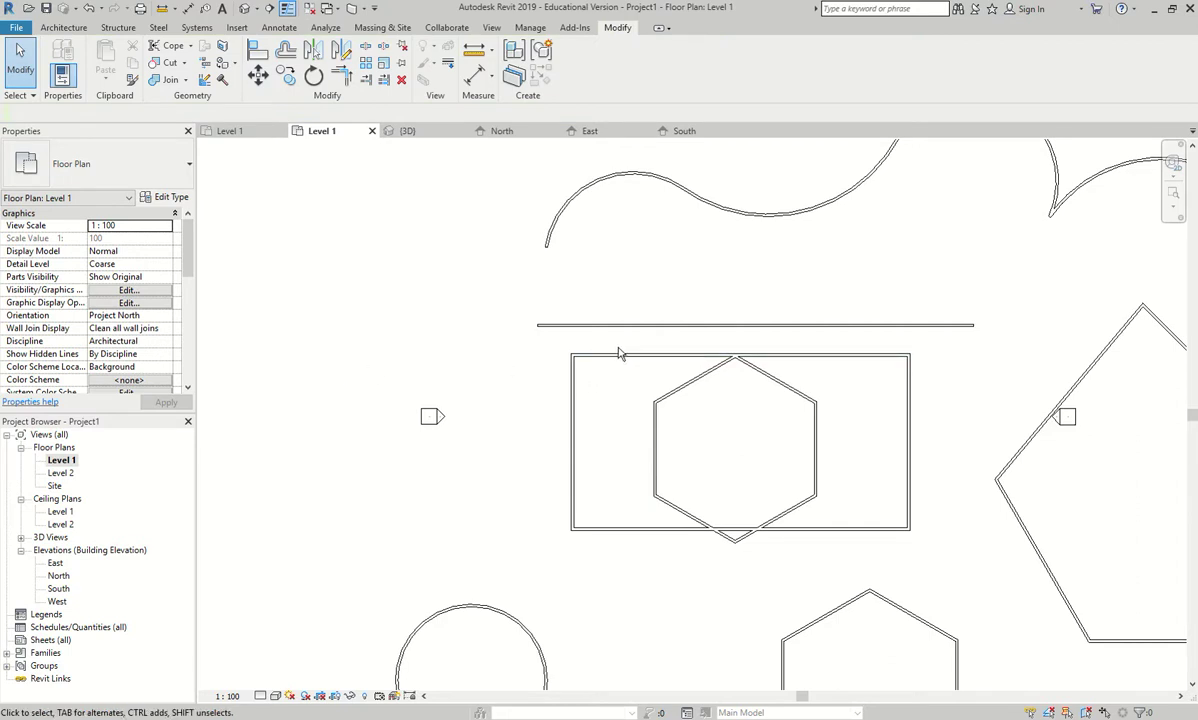
left_click(605, 353)
left_click(348, 248)
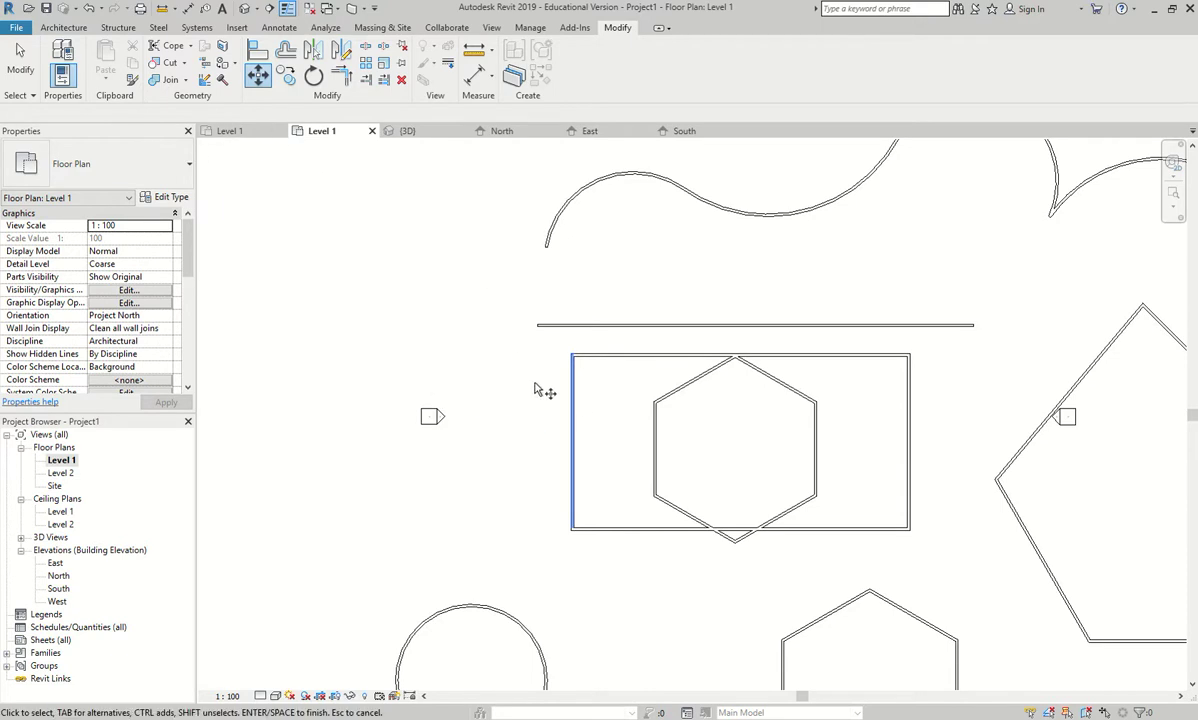
left_click(574, 386)
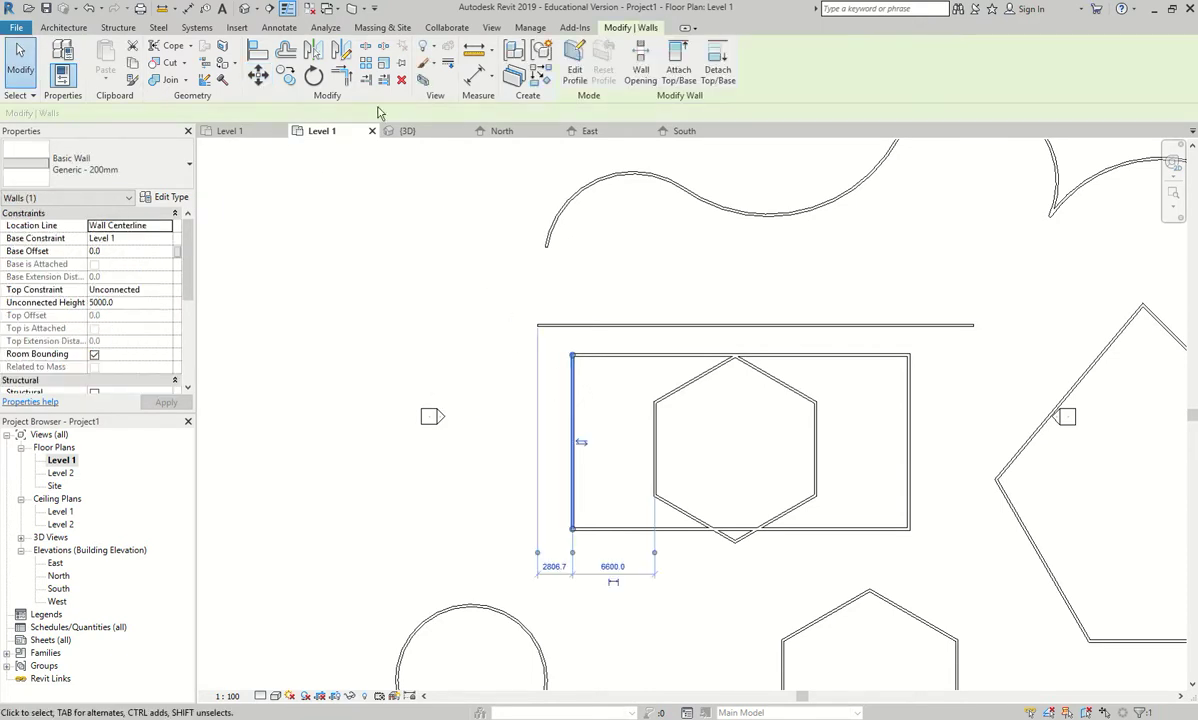
left_click(258, 77)
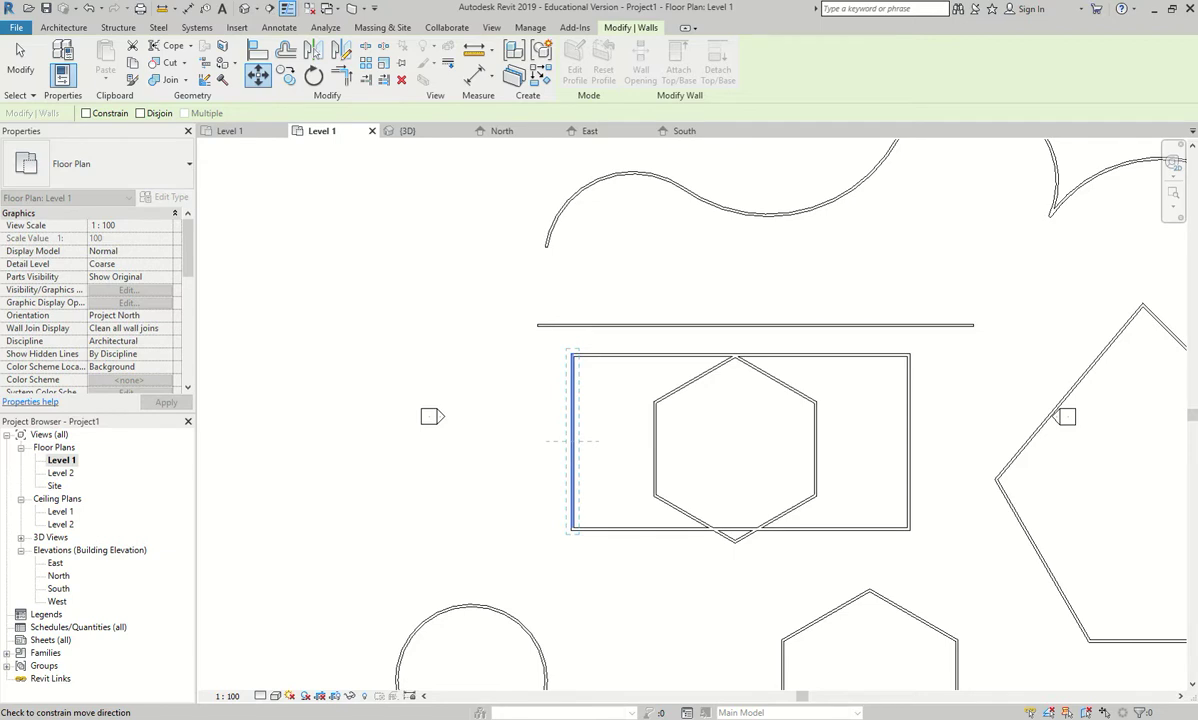
left_click(500, 342)
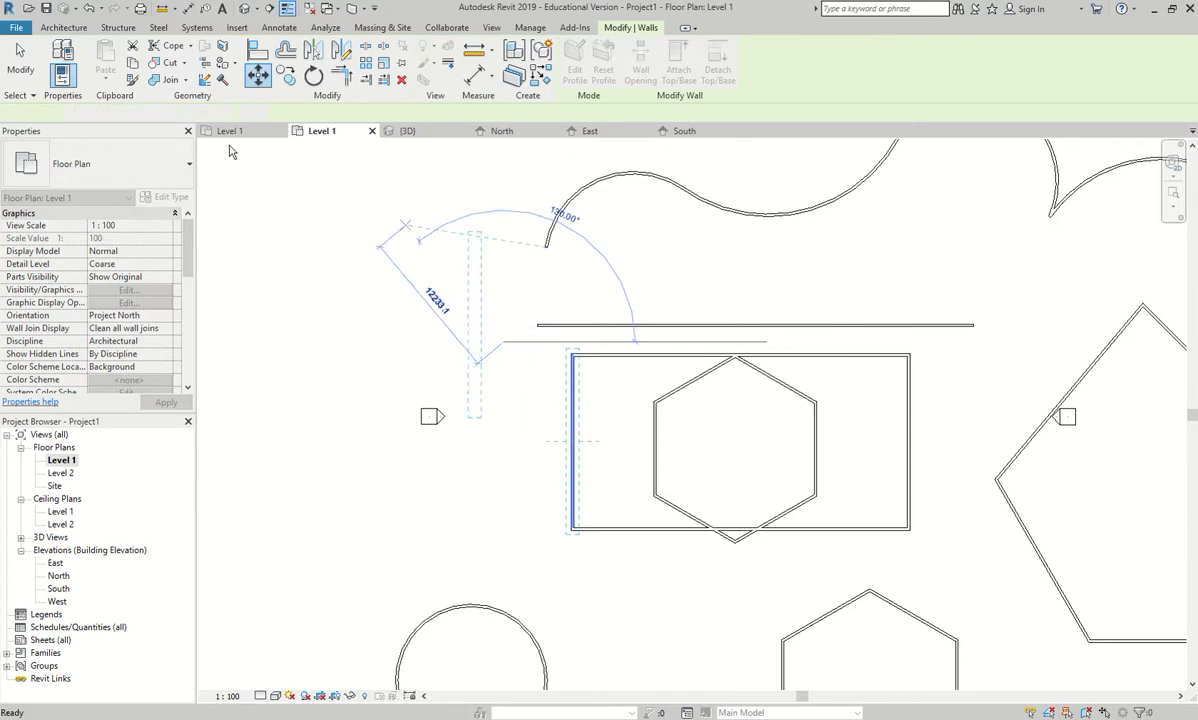
key("Escape")
key("Escape")
Draw a short vertical wall below the rectangle, between its lower wall and the circle
left_click(46, 28)
left_click(56, 55)
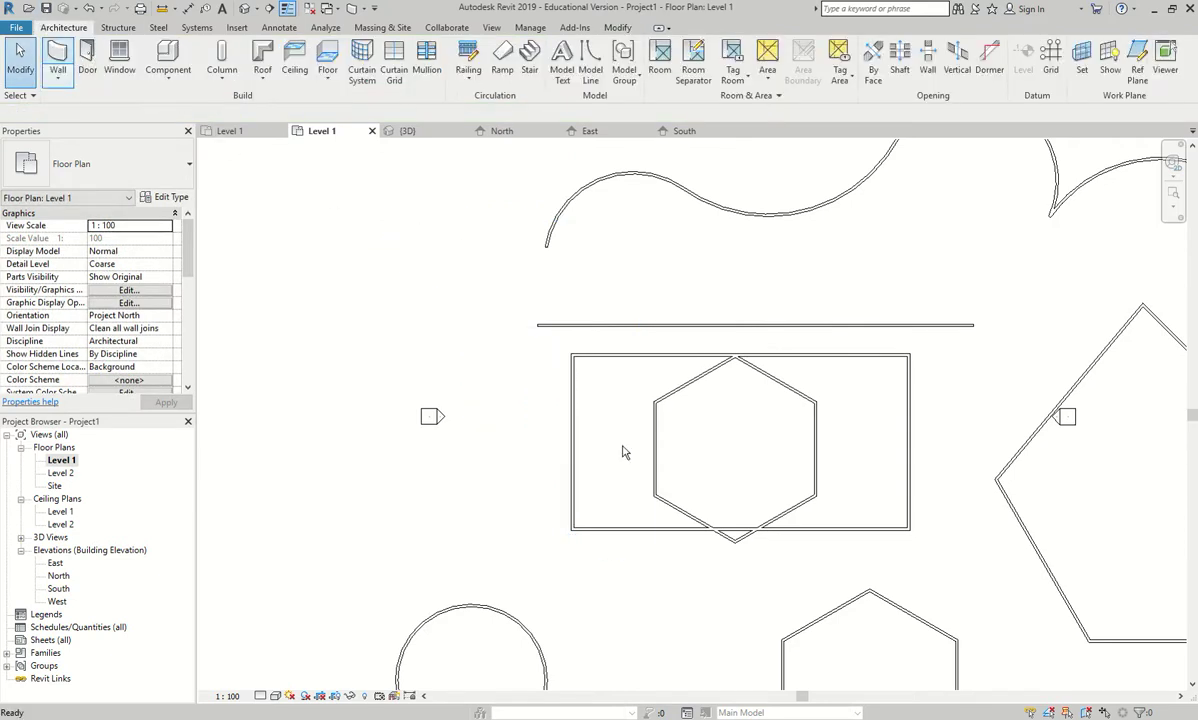
left_click(624, 546)
left_click(624, 658)
key("Escape")
key("Escape")
scroll(548, 487, "down", 3)
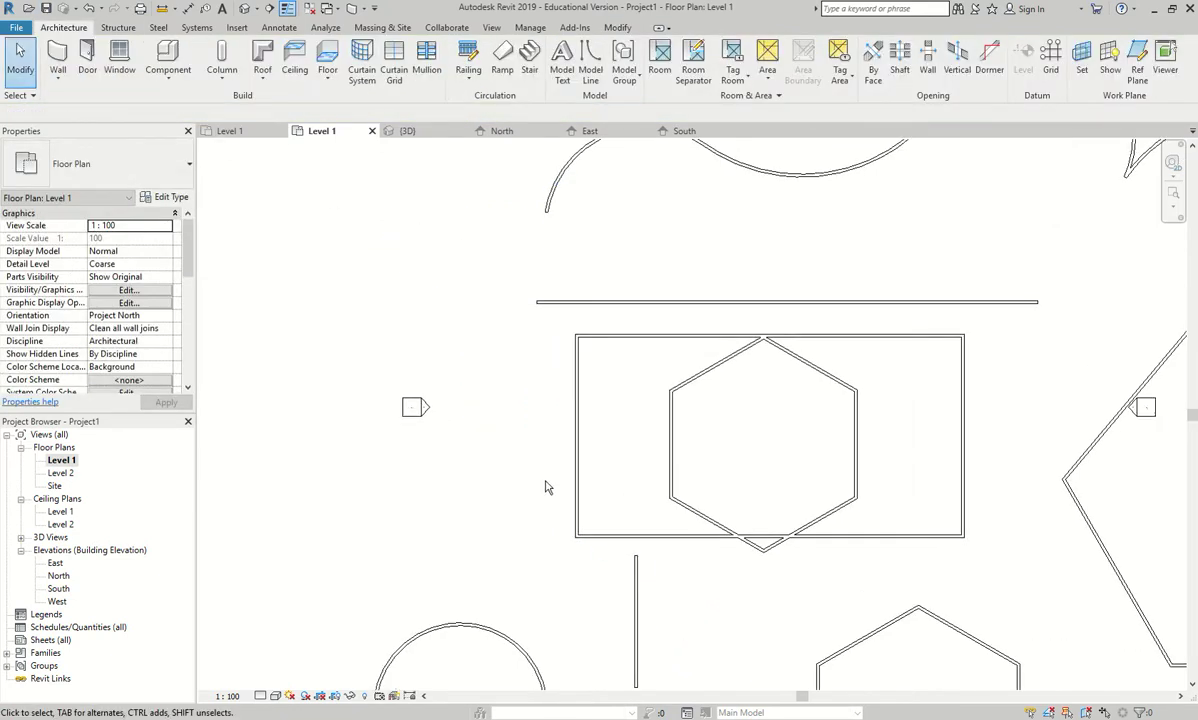
scroll(594, 541, "up", 2)
scroll(594, 541, "up", 1)
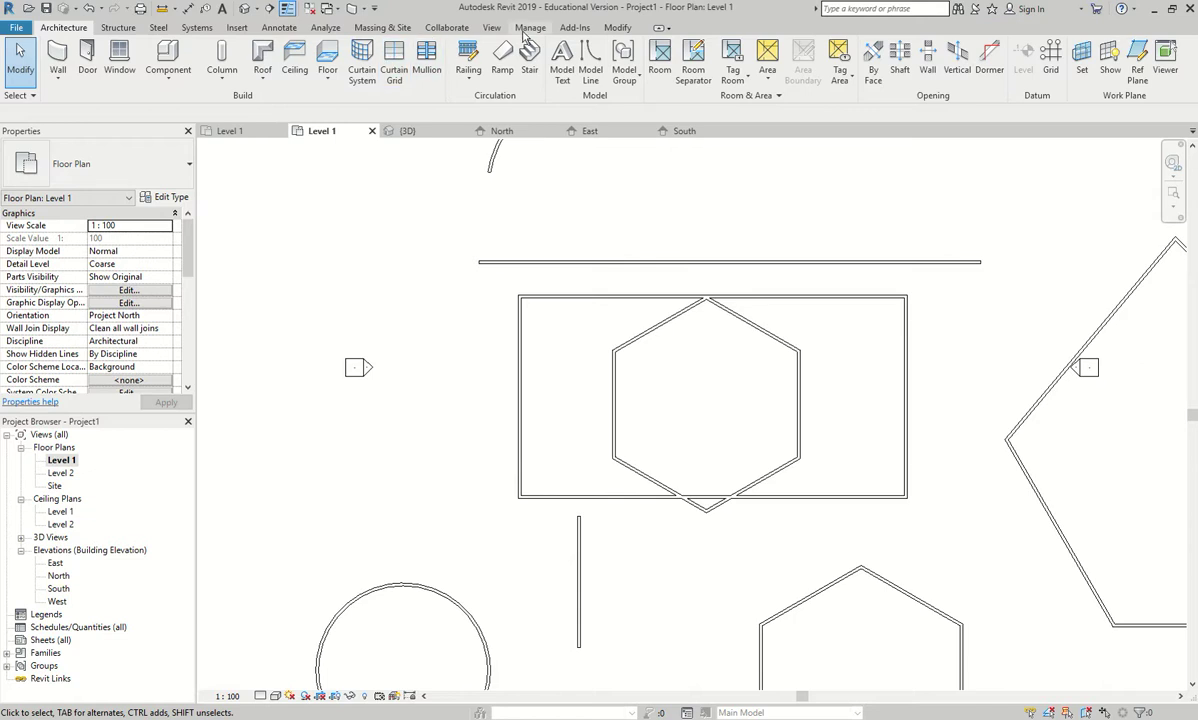
Align the rectangle's left wall to the face of the short vertical wall below it and lock the alignment
left_click(617, 27)
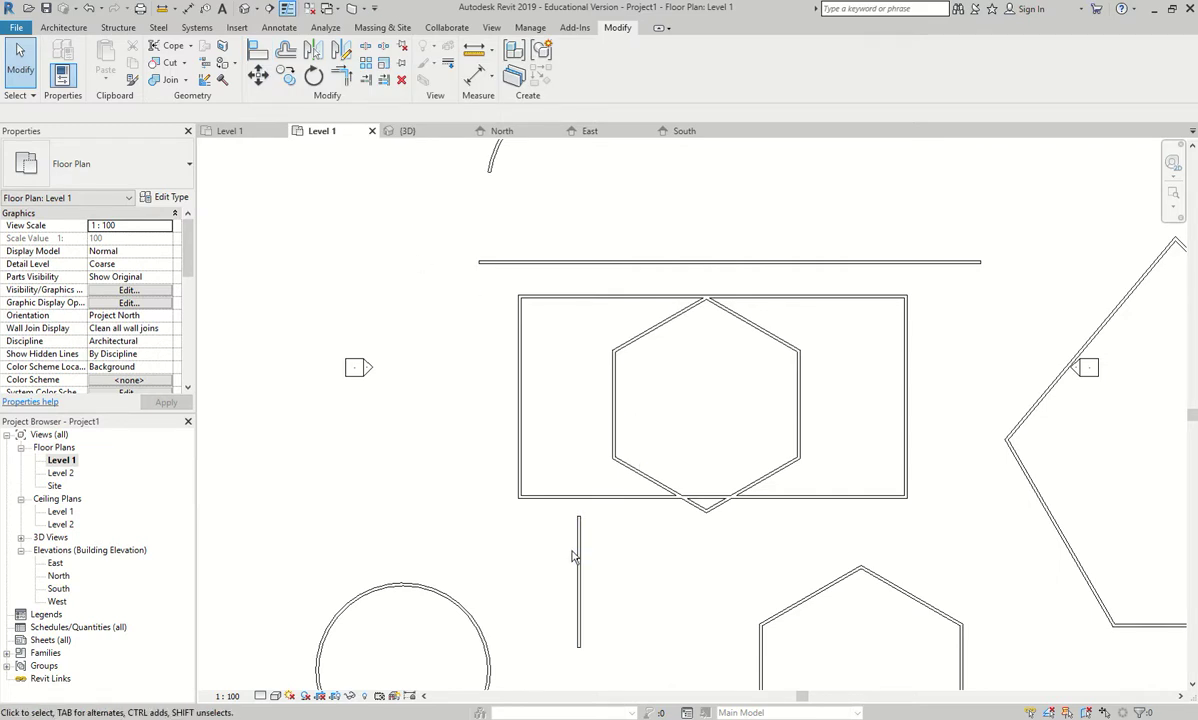
left_click(258, 50)
left_click(580, 562)
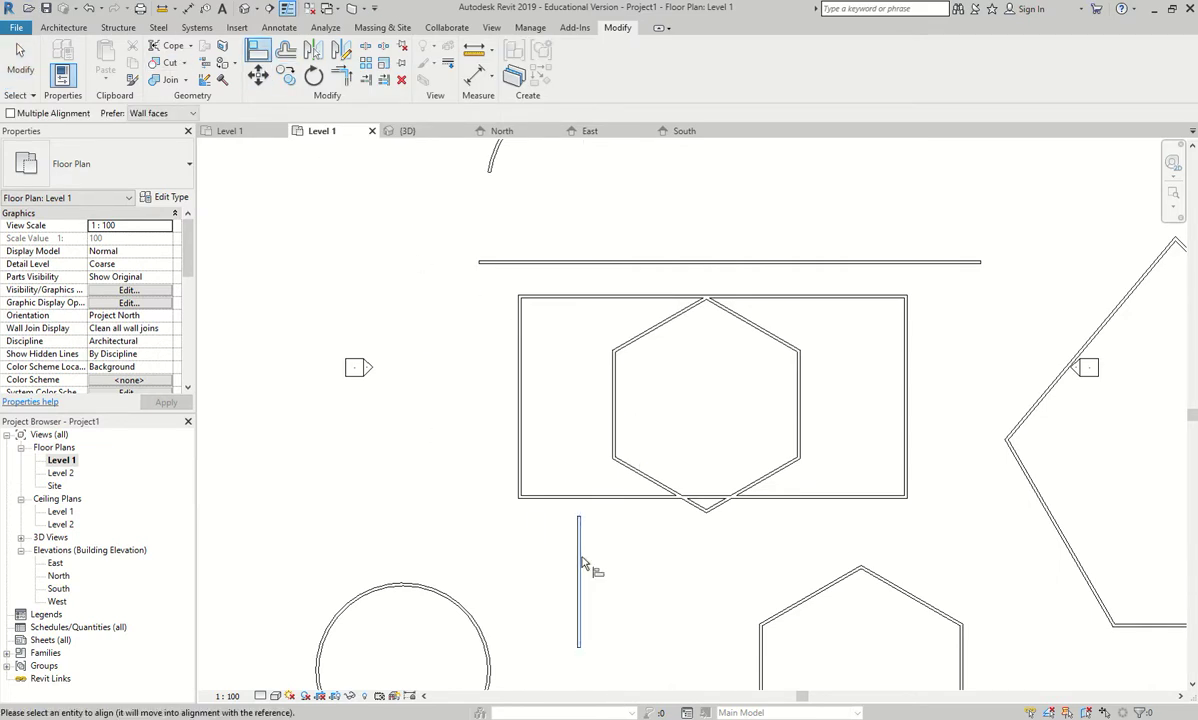
left_click(519, 401)
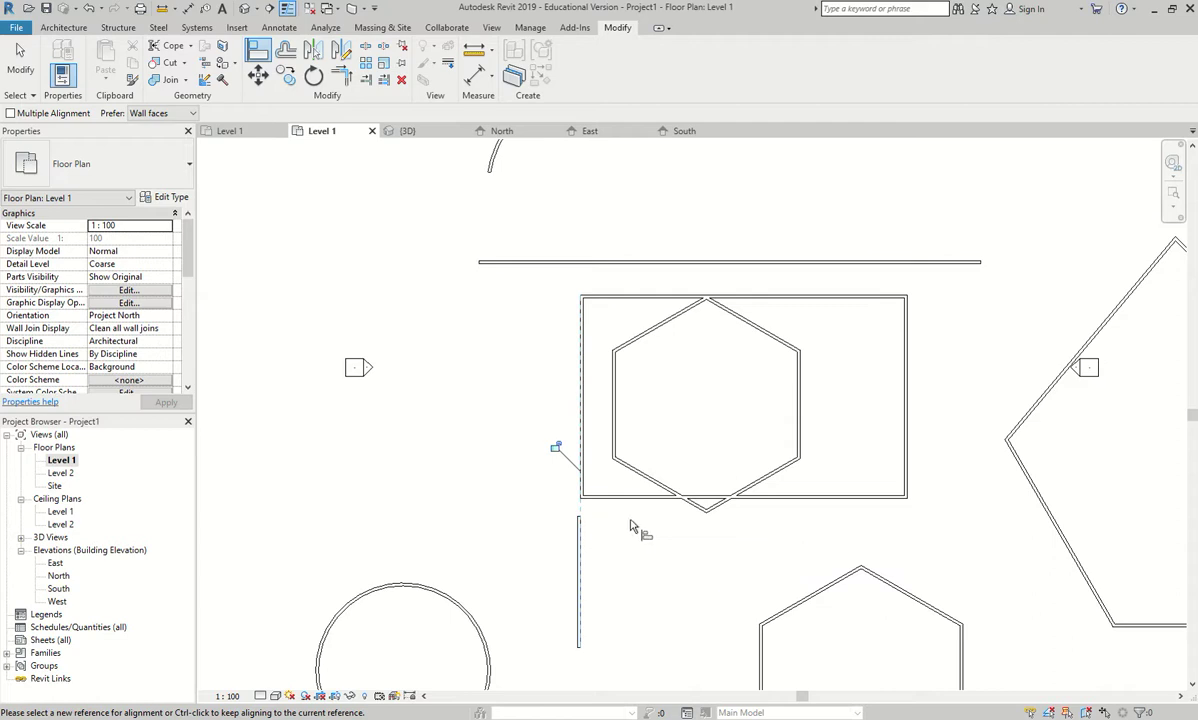
left_click(554, 446)
key("Escape")
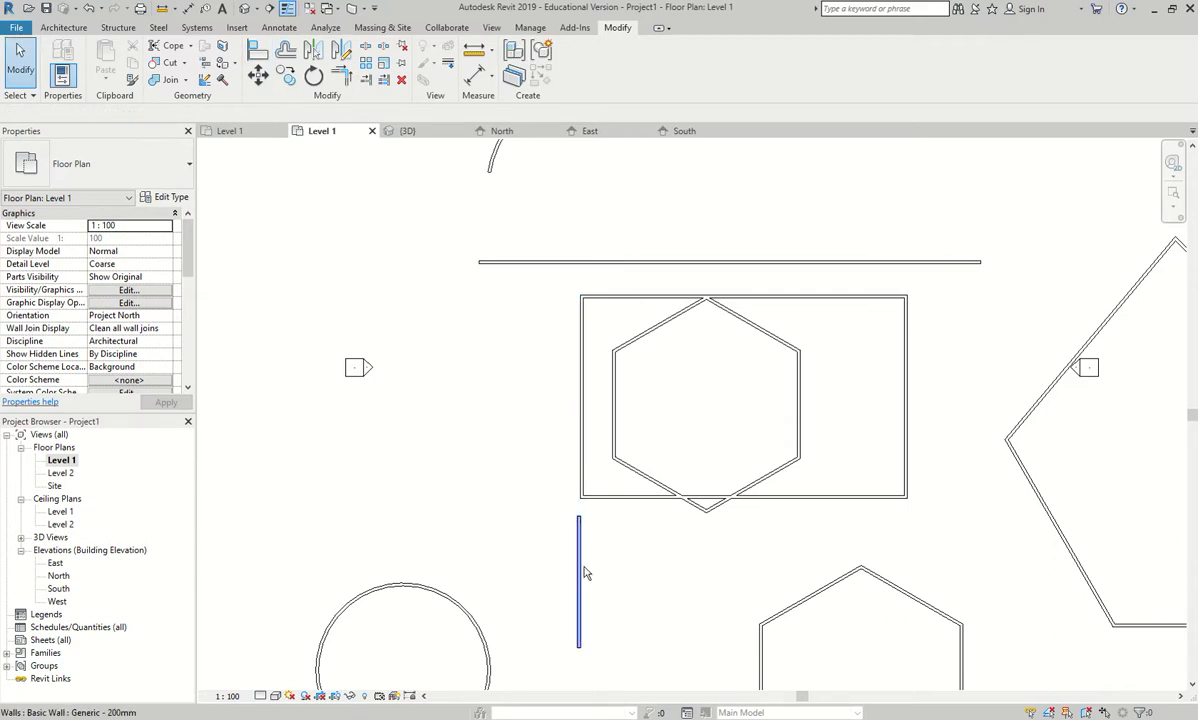
Move the rectangle's left wall freehand outward, together with the locked short wall, to about 6900 mm from the inner hexagon
left_click(578, 563)
mouse_move(578, 563)
left_mouse_down()
mouse_move(289, 556)
mouse_move(642, 570)
mouse_move(578, 563)
left_mouse_up()
key("Escape")
left_click(577, 390)
left_click_drag(578, 368, 515, 367)
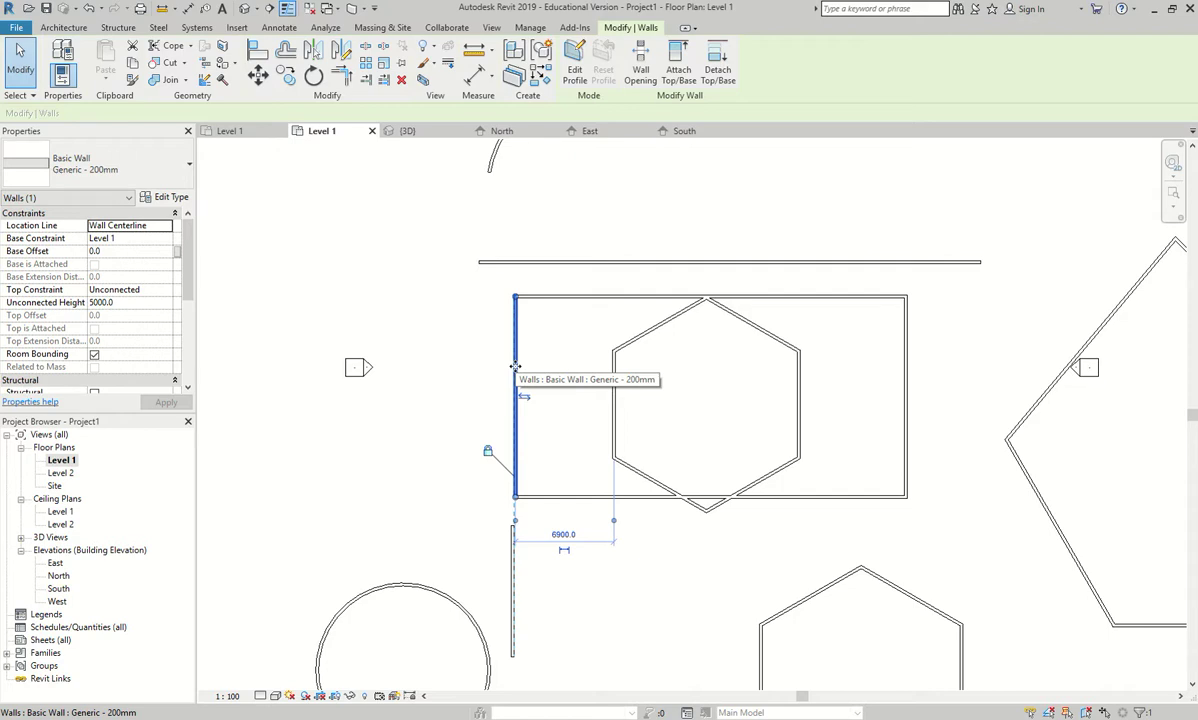
Unlock the alignment and move the short vertical wall freehand outward to about 19400 mm from the rectangle's left wall
left_click(490, 452)
left_click(512, 548)
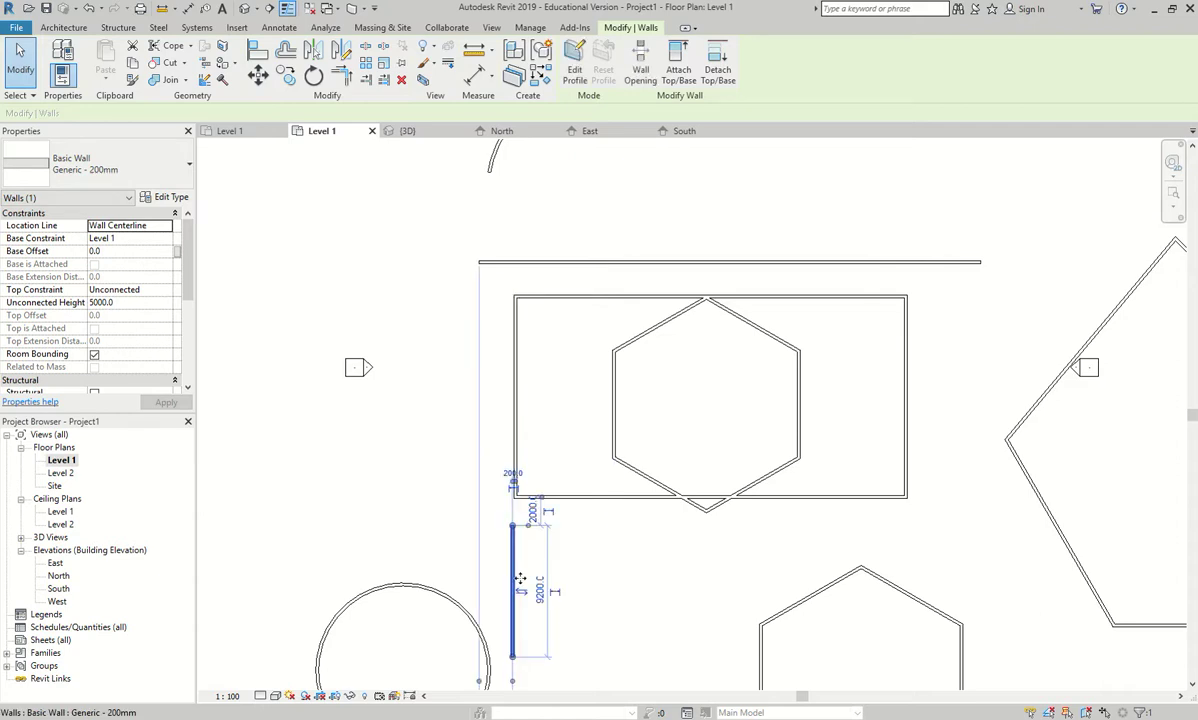
left_click_drag(512, 548, 258, 556)
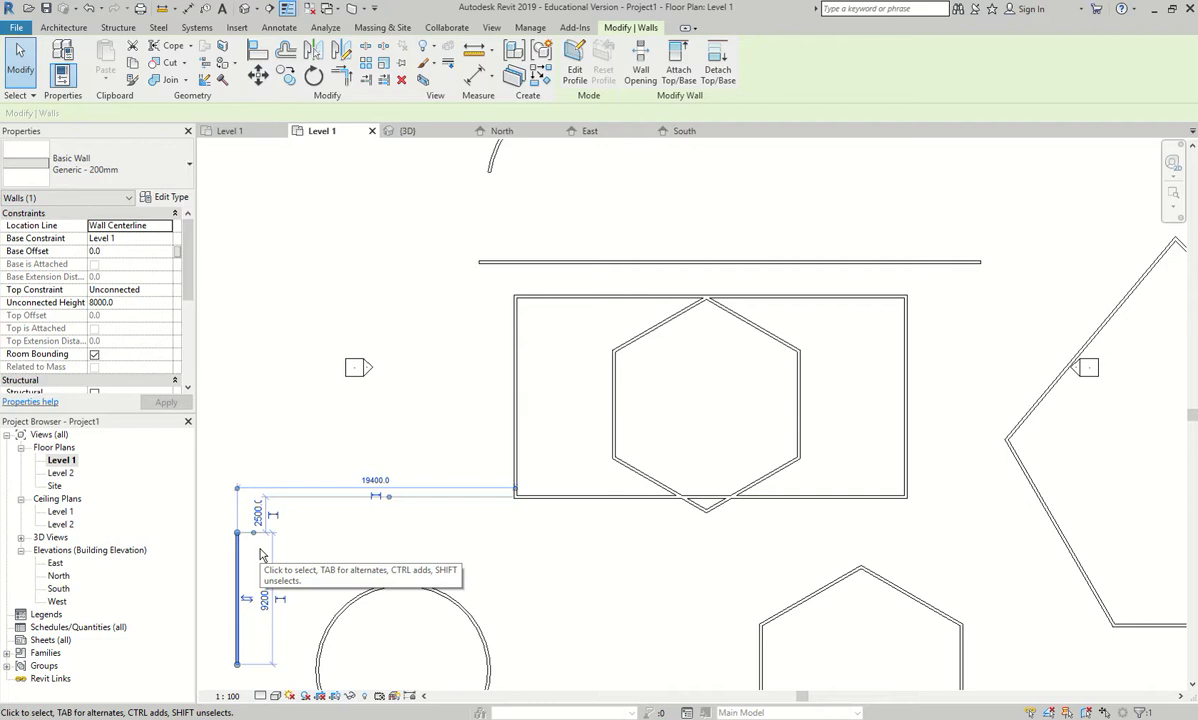
left_click(299, 553)
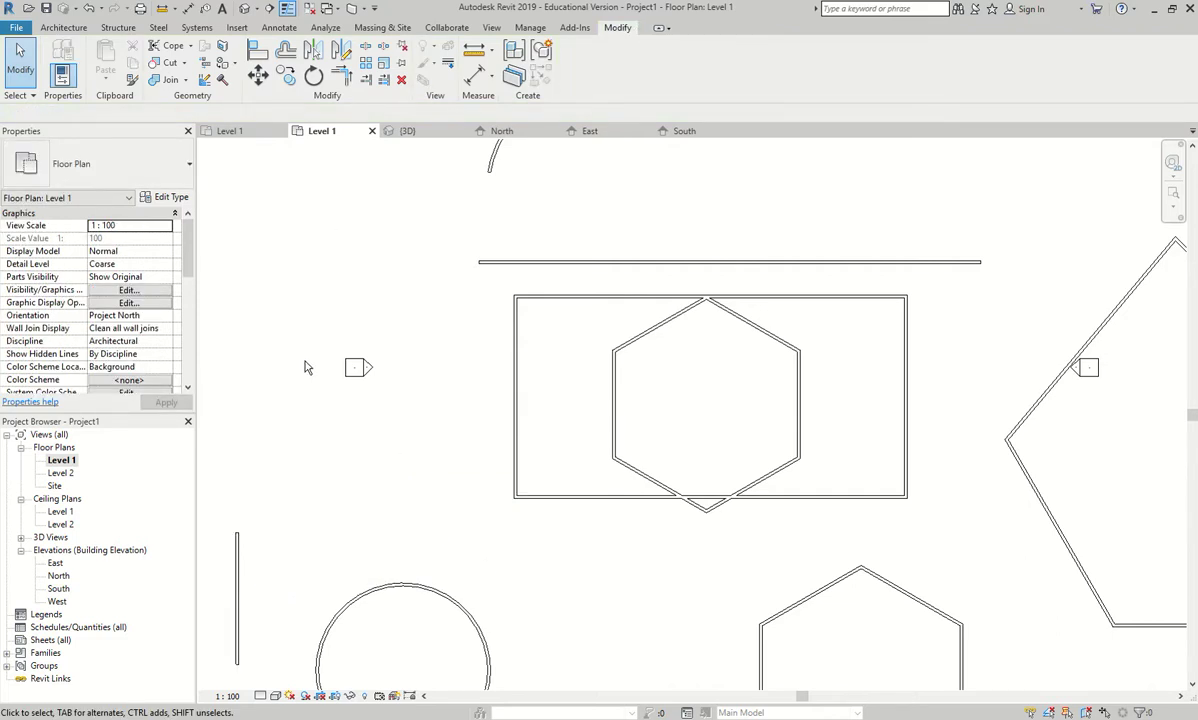
Align the rectangle's left wall to the centreline of the short vertical wall
left_click(258, 50)
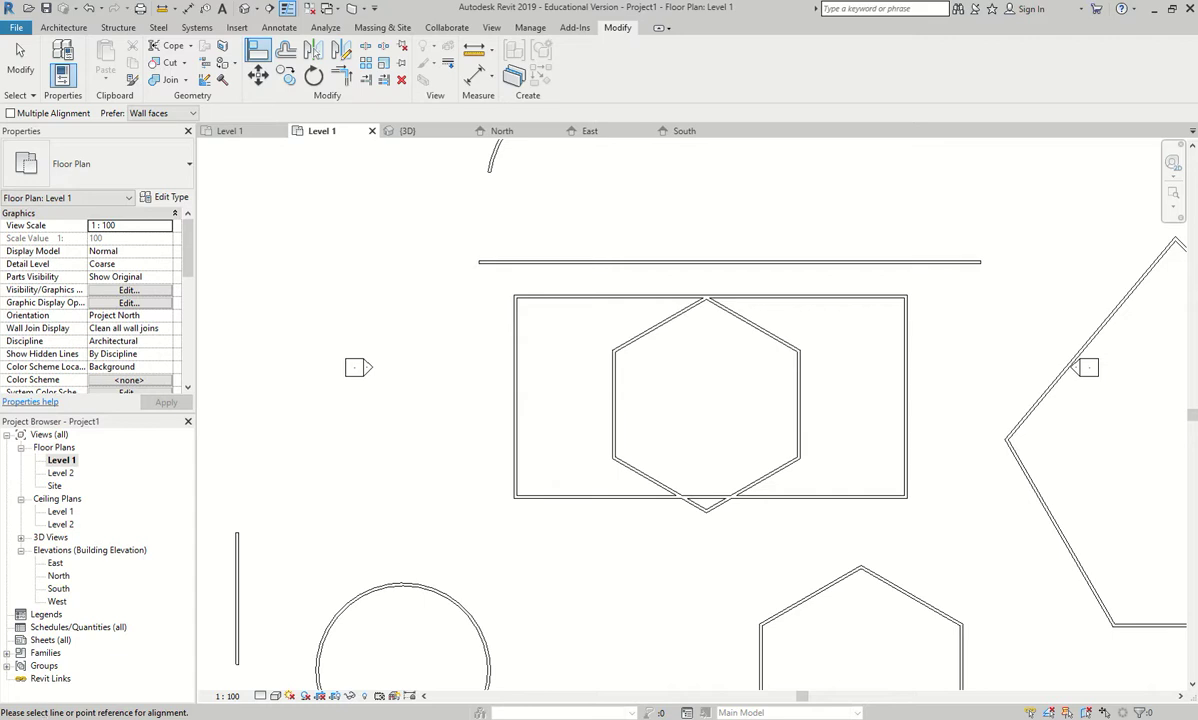
scroll(235, 555, "up", 5)
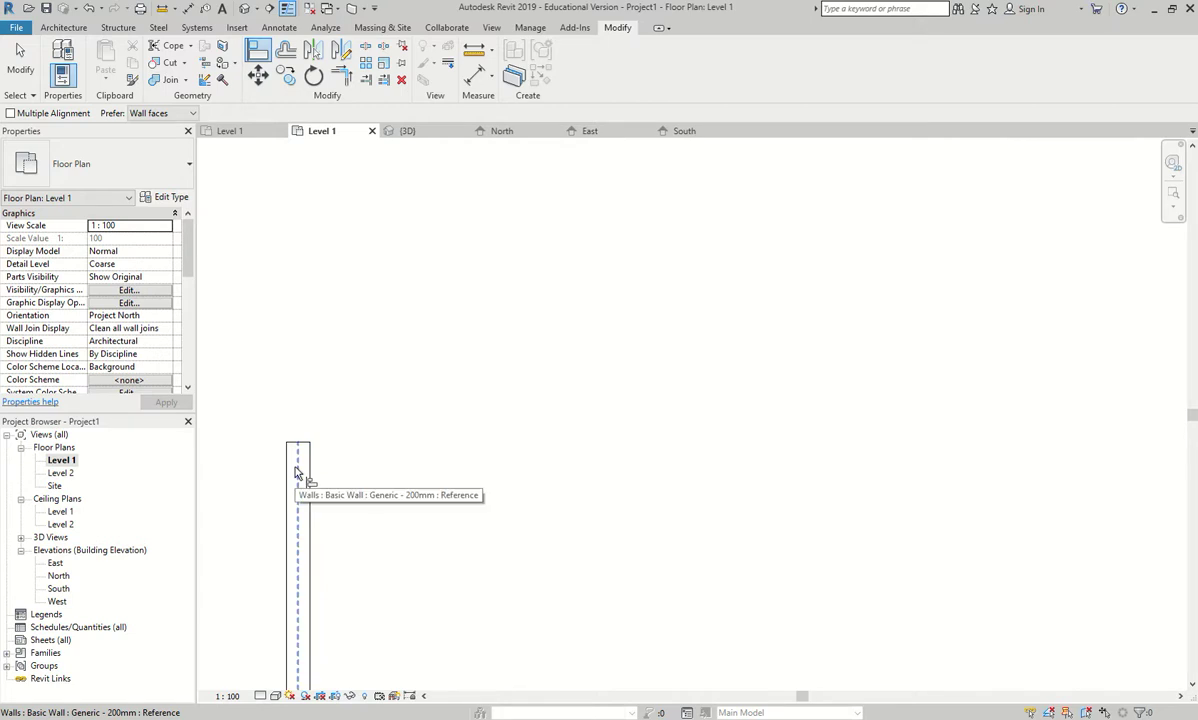
left_click(297, 472)
scroll(321, 568, "down", 5)
scroll(512, 488, "up", 2)
scroll(512, 488, "up", 4)
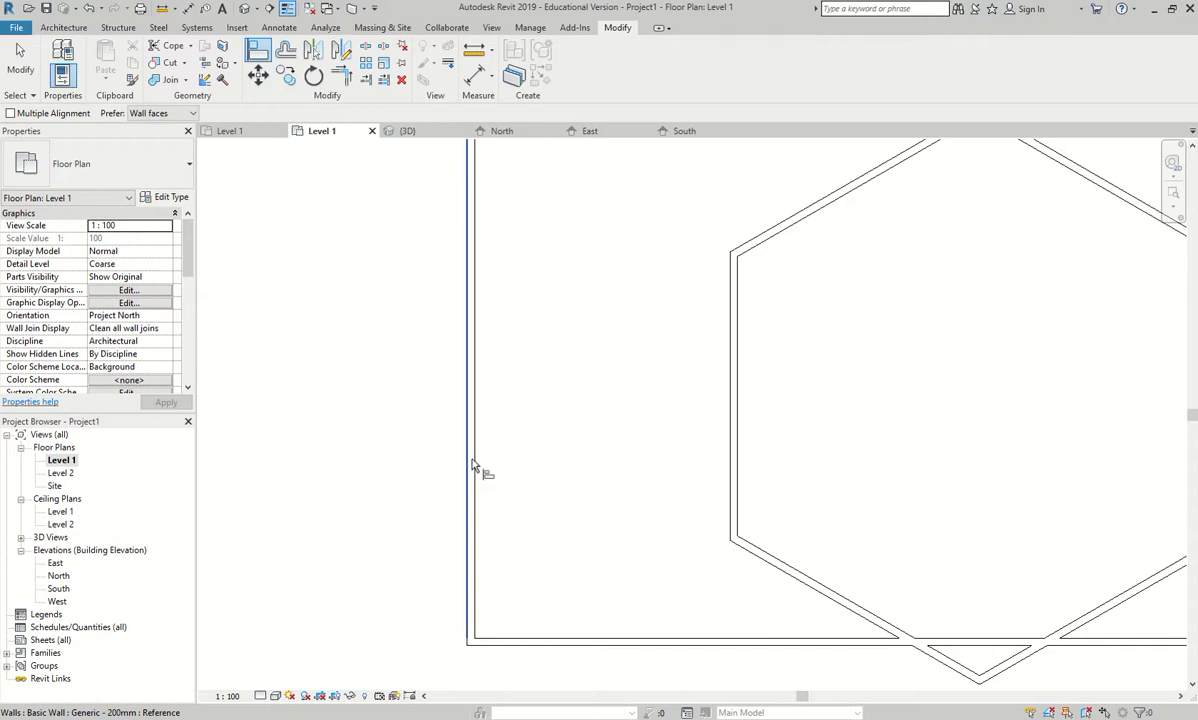
scroll(476, 470, "up", 3)
left_click(475, 470)
scroll(470, 600, "down", 6)
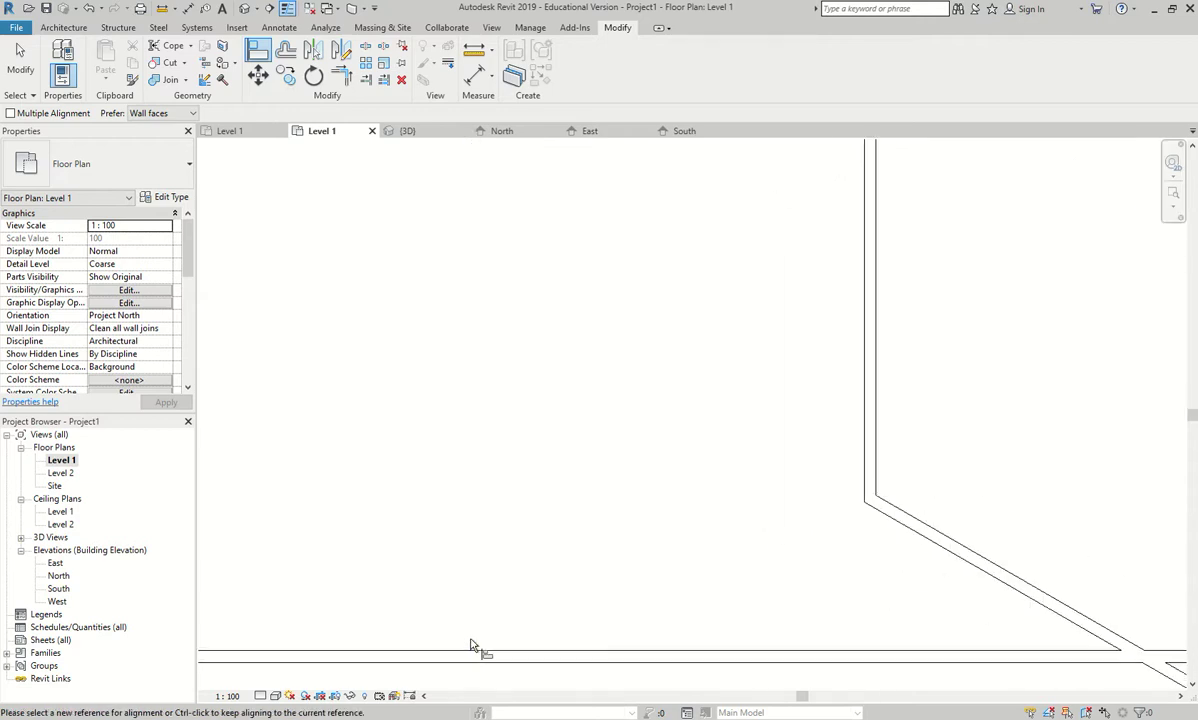
Leave the Align tool and undo the alignment of the rectangle's left wall
scroll(449, 484, "up", 7)
left_click(424, 436)
scroll(436, 508, "down", 6)
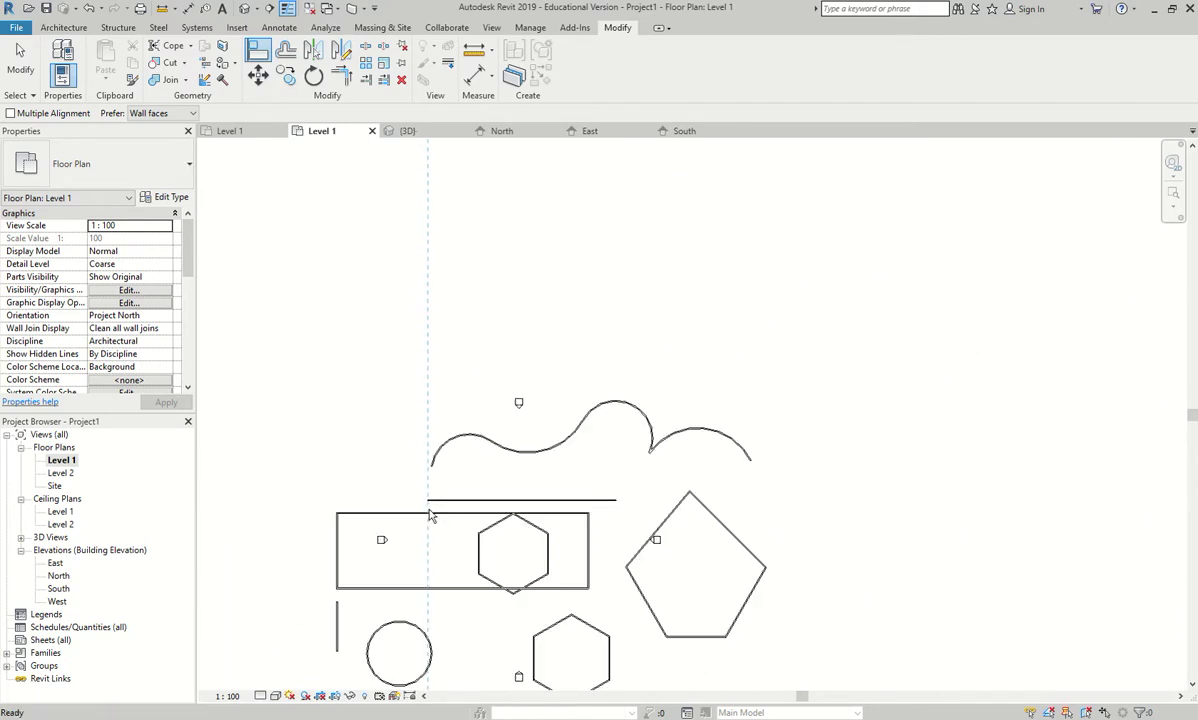
key("Escape")
key("Escape")
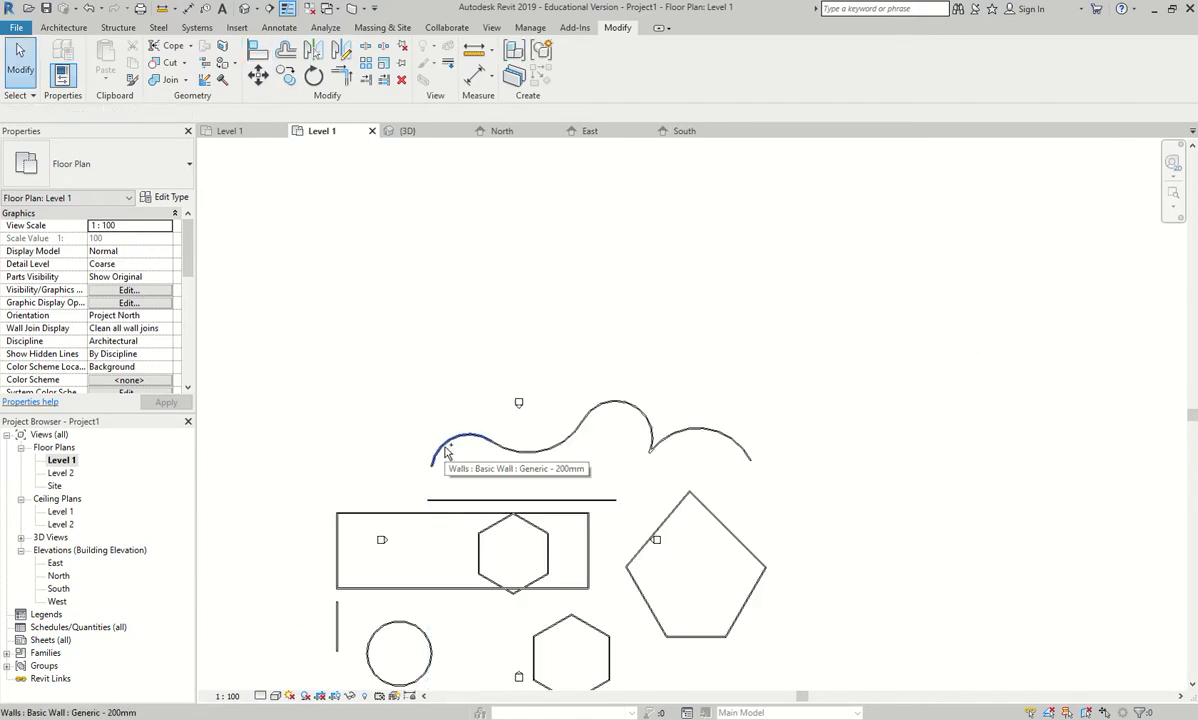
scroll(446, 453, "up", 5)
scroll(436, 308, "down", 2)
scroll(436, 308, "down", 4)
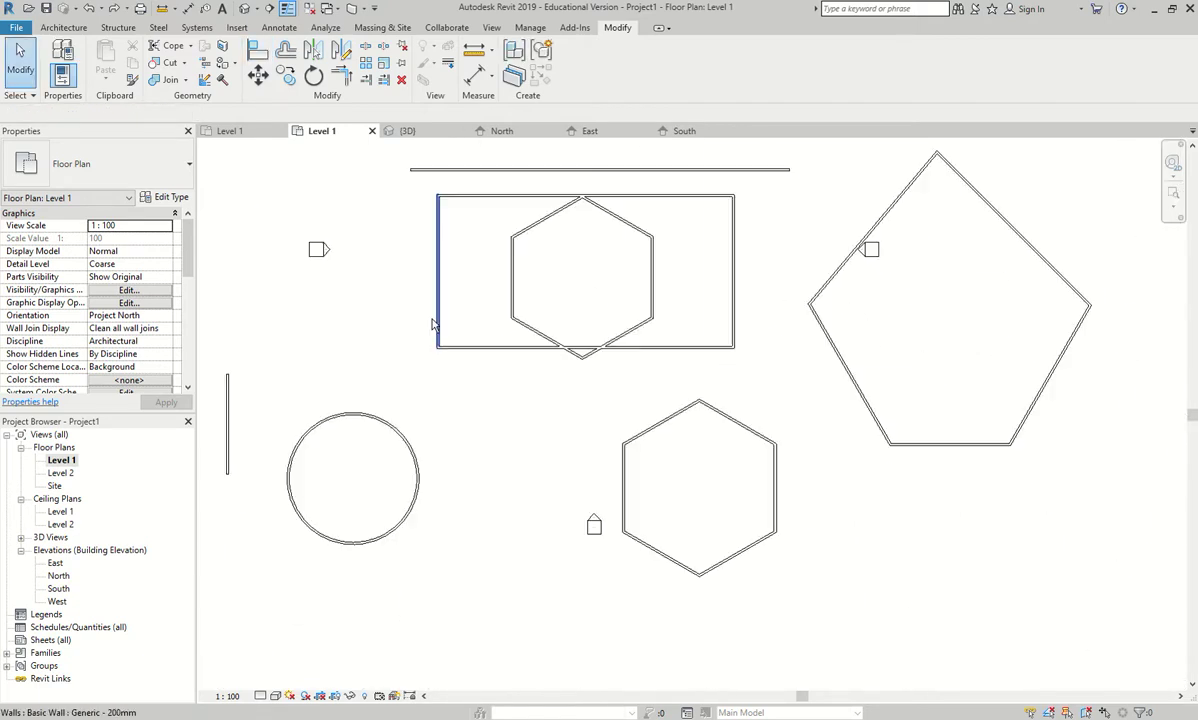
Turn on multiple alignment and align the rectangle's left wall to the right face of the short vertical wall
left_click(257, 50)
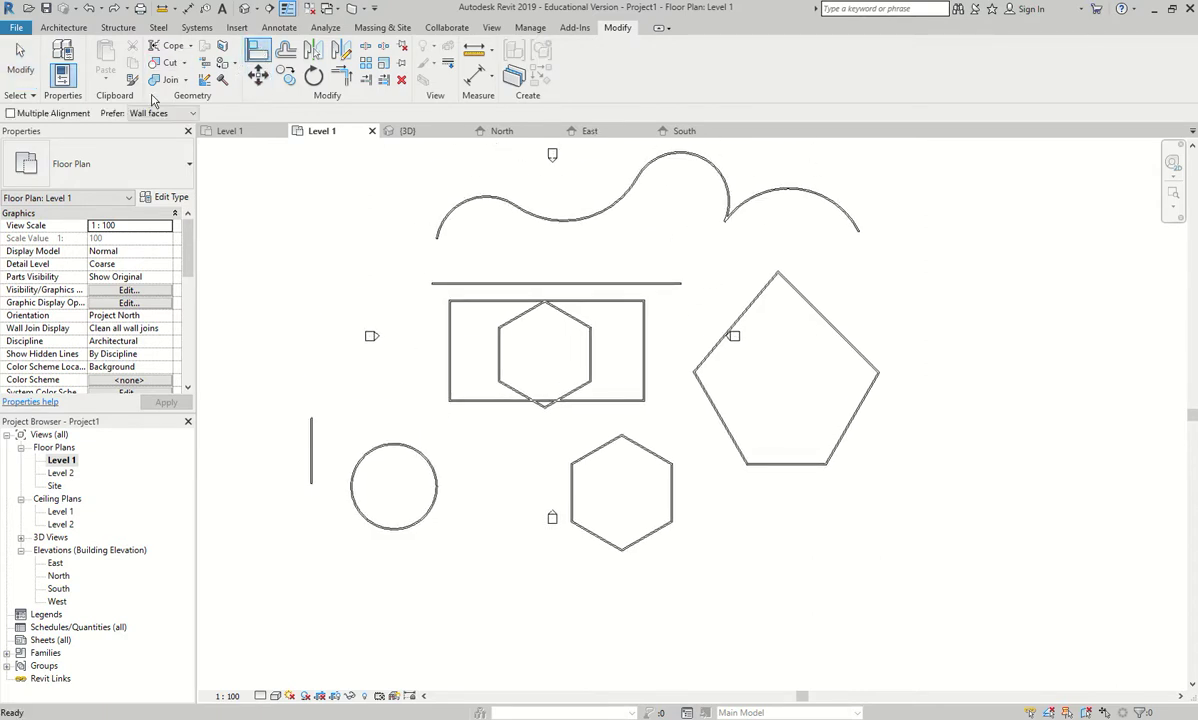
left_click(52, 114)
scroll(318, 440, "up", 4)
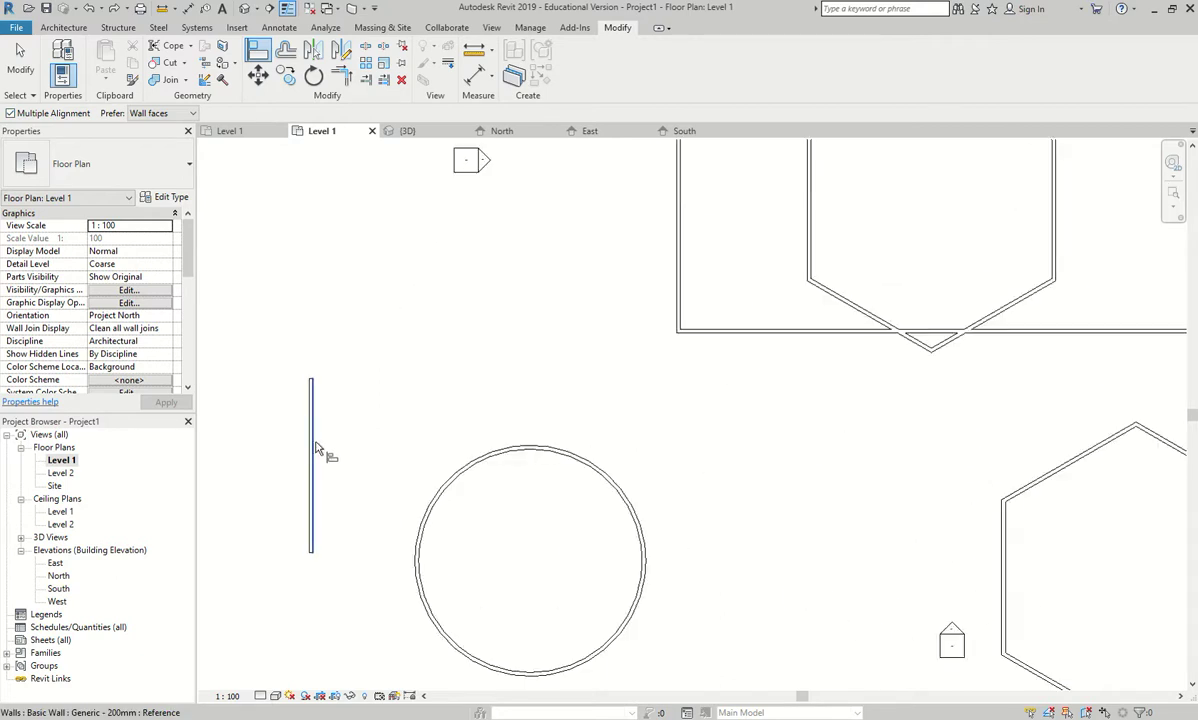
left_click(316, 440)
scroll(316, 440, "down", 2)
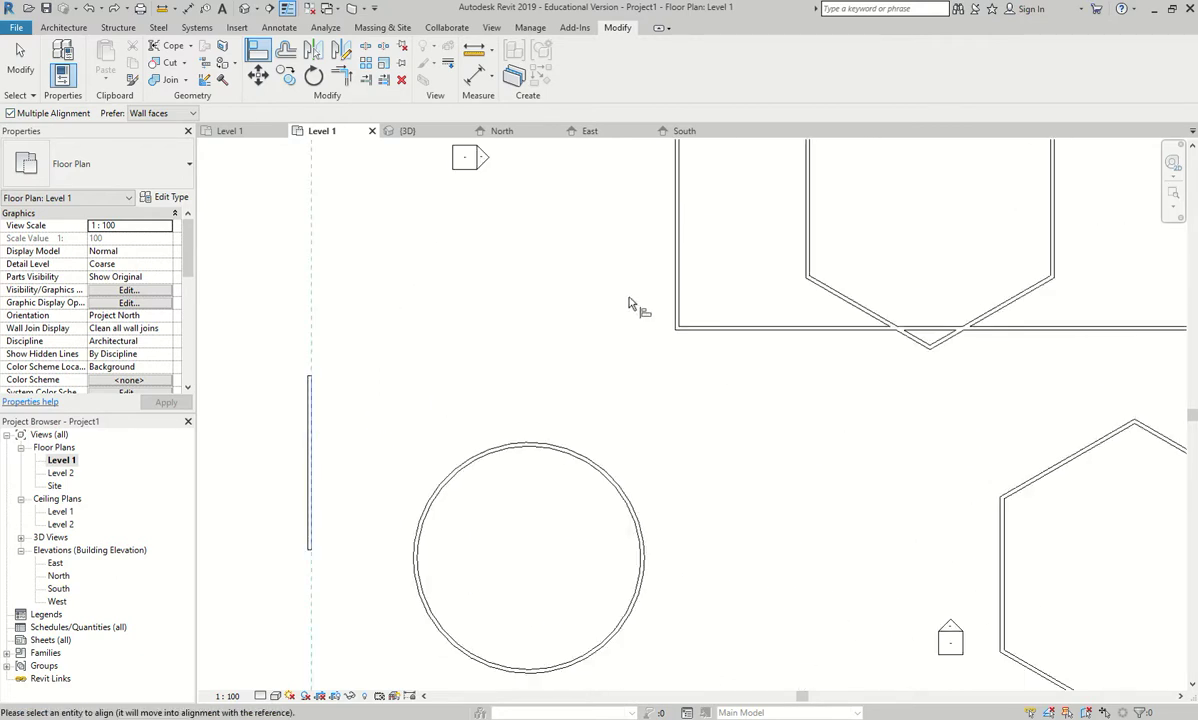
left_click(677, 312)
Align the left ends of the long horizontal wall and the curved wall to the same short-wall reference
scroll(640, 360, "down", 3)
scroll(612, 300, "up", 4)
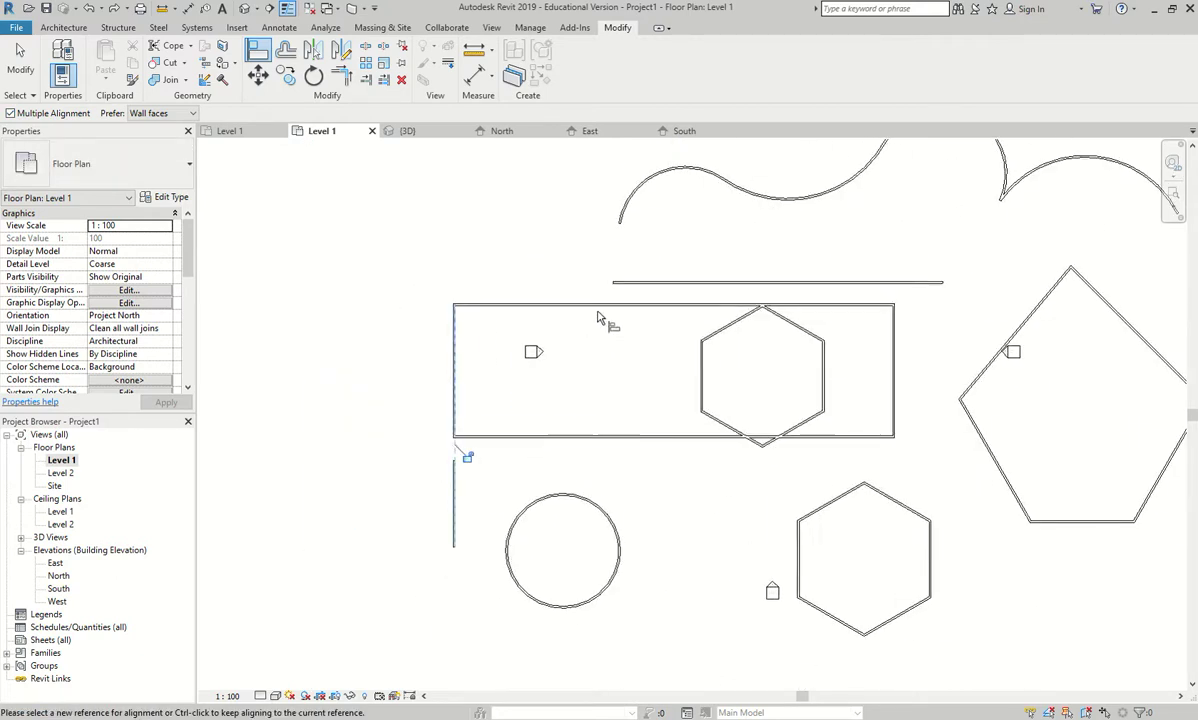
left_click(619, 289)
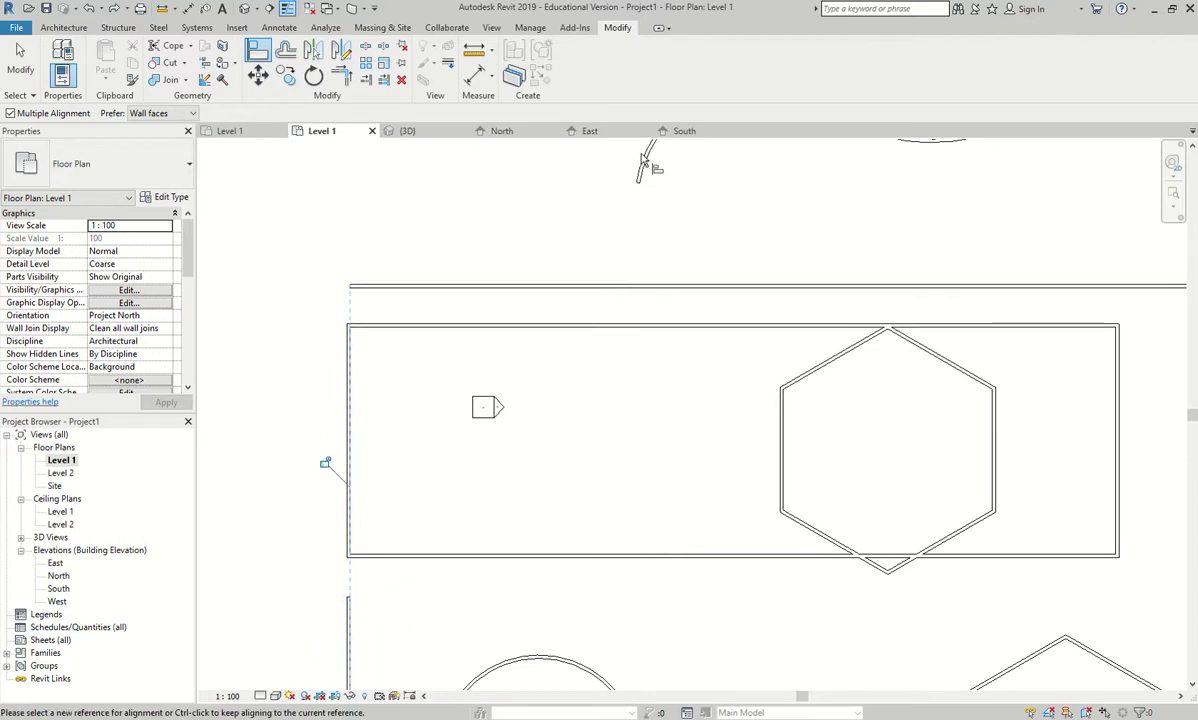
scroll(559, 345, "up", 2)
scroll(559, 345, "down", 5)
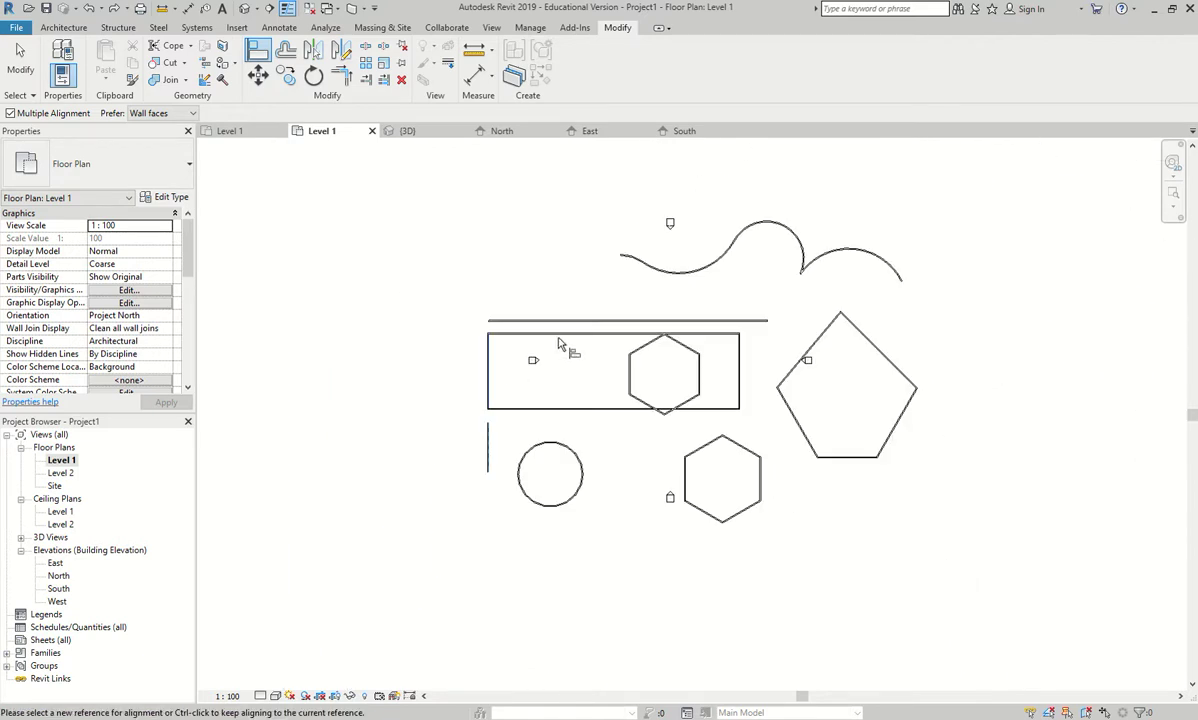
Try to align the lower hexagon's left side to the same reference and leave the Align tool
left_click(687, 488)
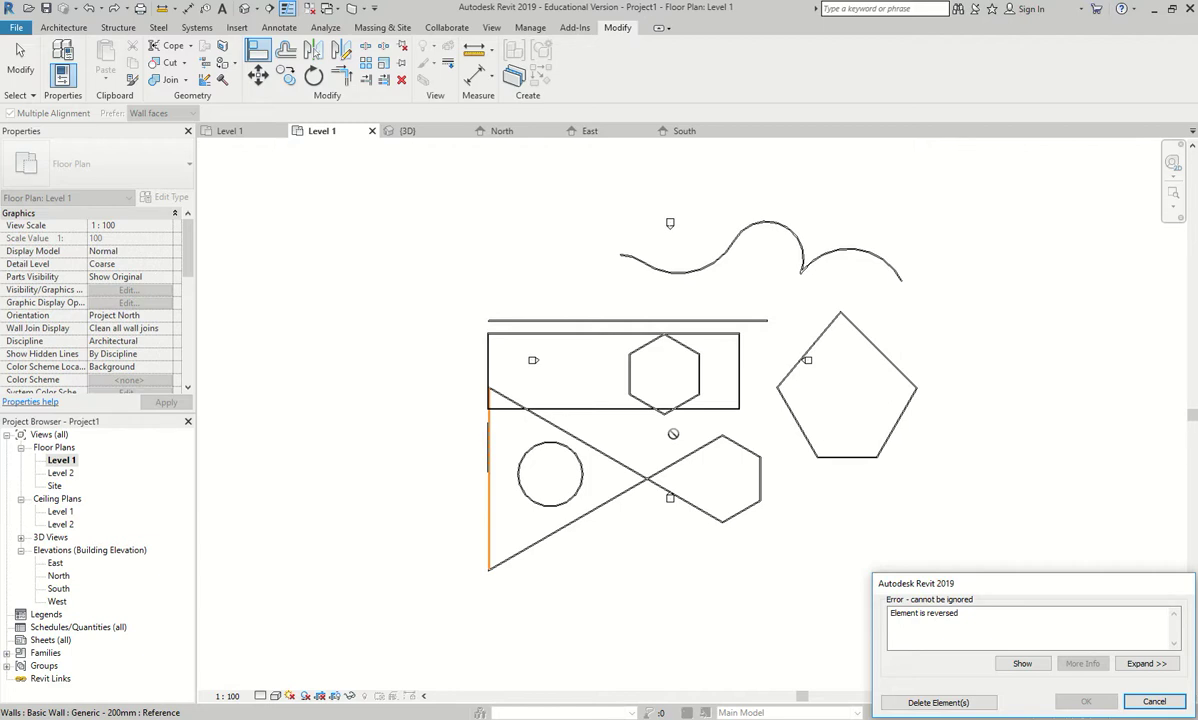
key("Escape")
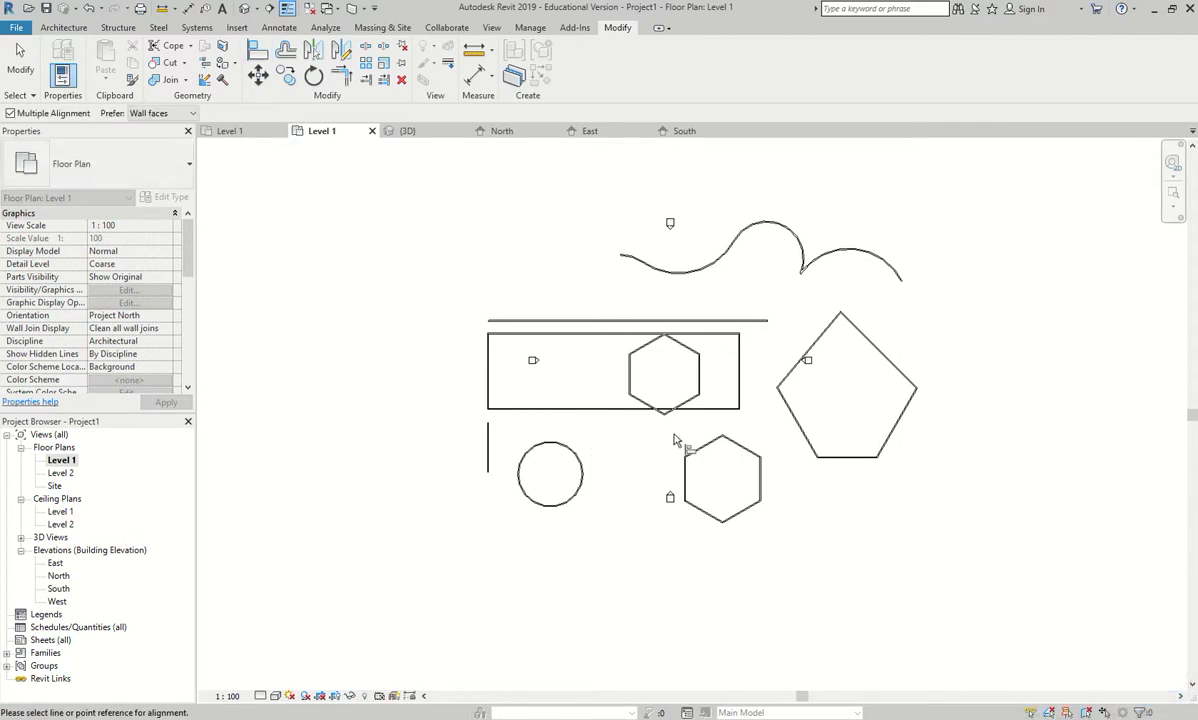
key("Escape")
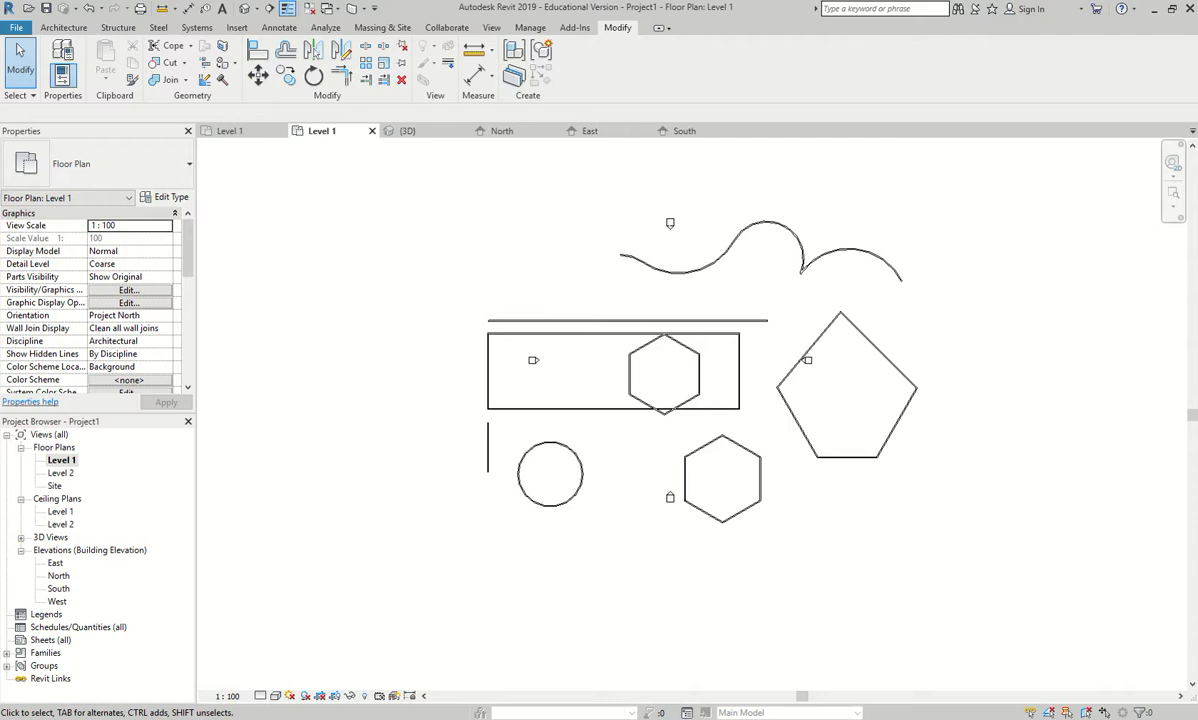
Turn off multiple alignment and review the wall reference preferences offered by the Align tool
left_click(258, 50)
left_click(42, 115)
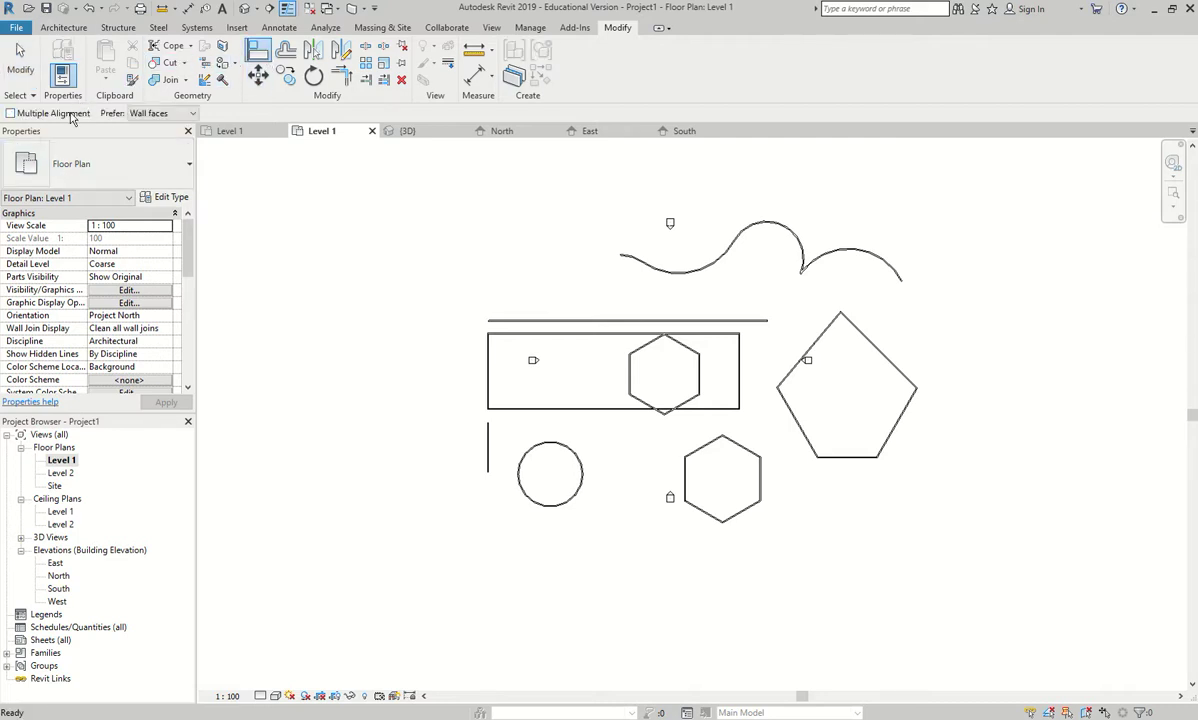
left_click(192, 114)
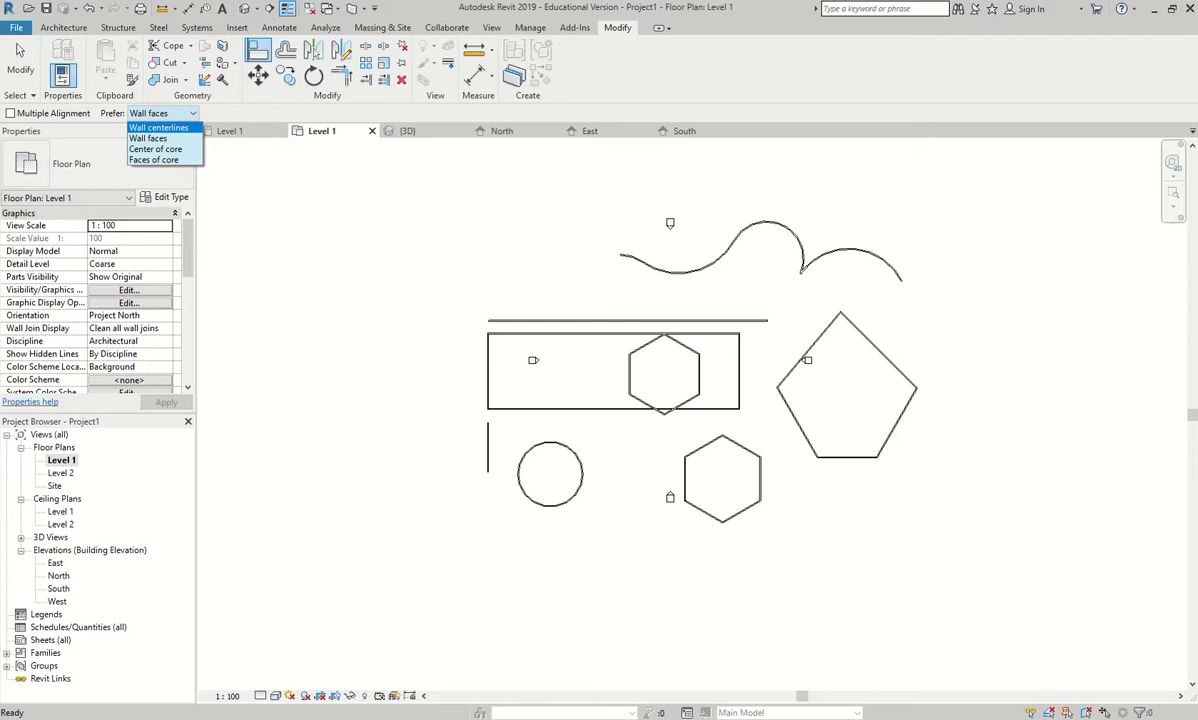
key("Down")
key("Down")
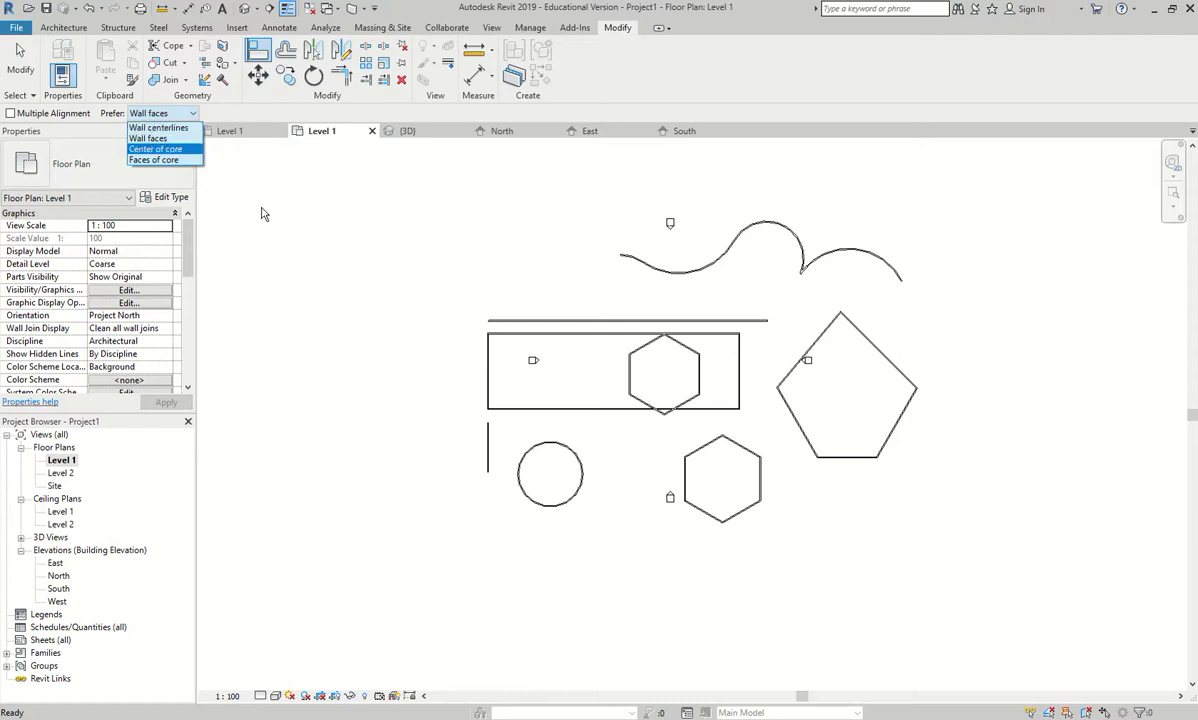
key("Escape")
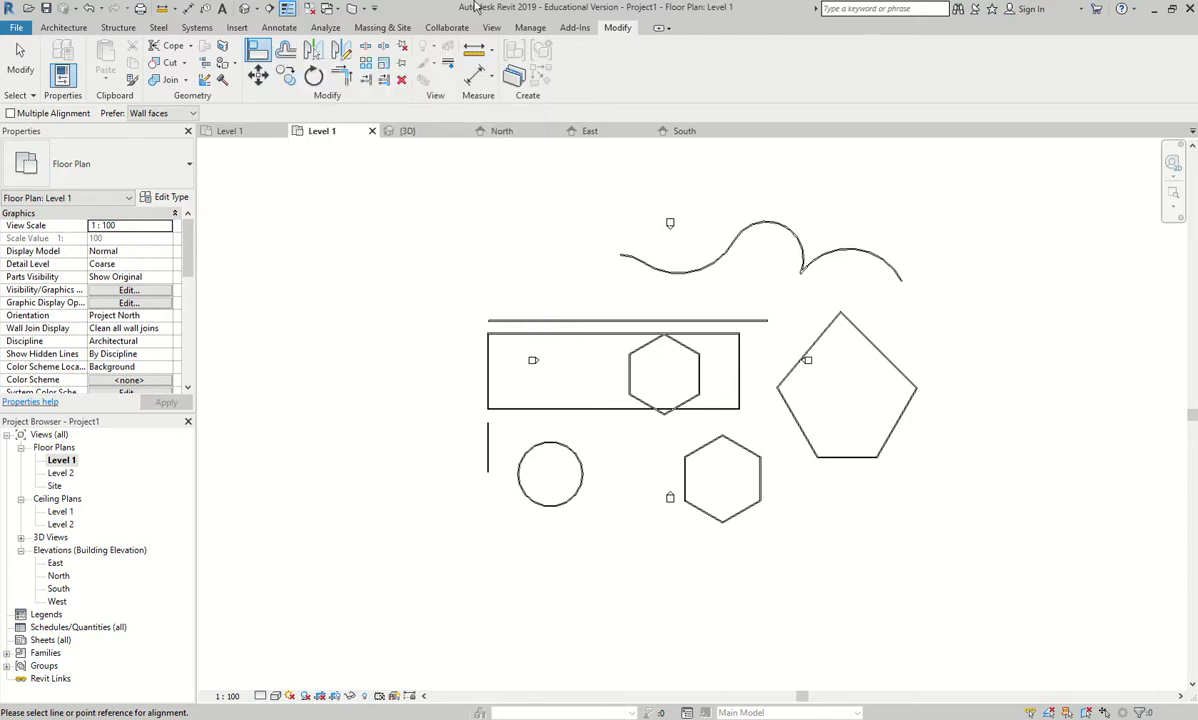
Offset the long horizontal wall 1000 mm upward without a copy, and undo the offset
left_click(285, 60)
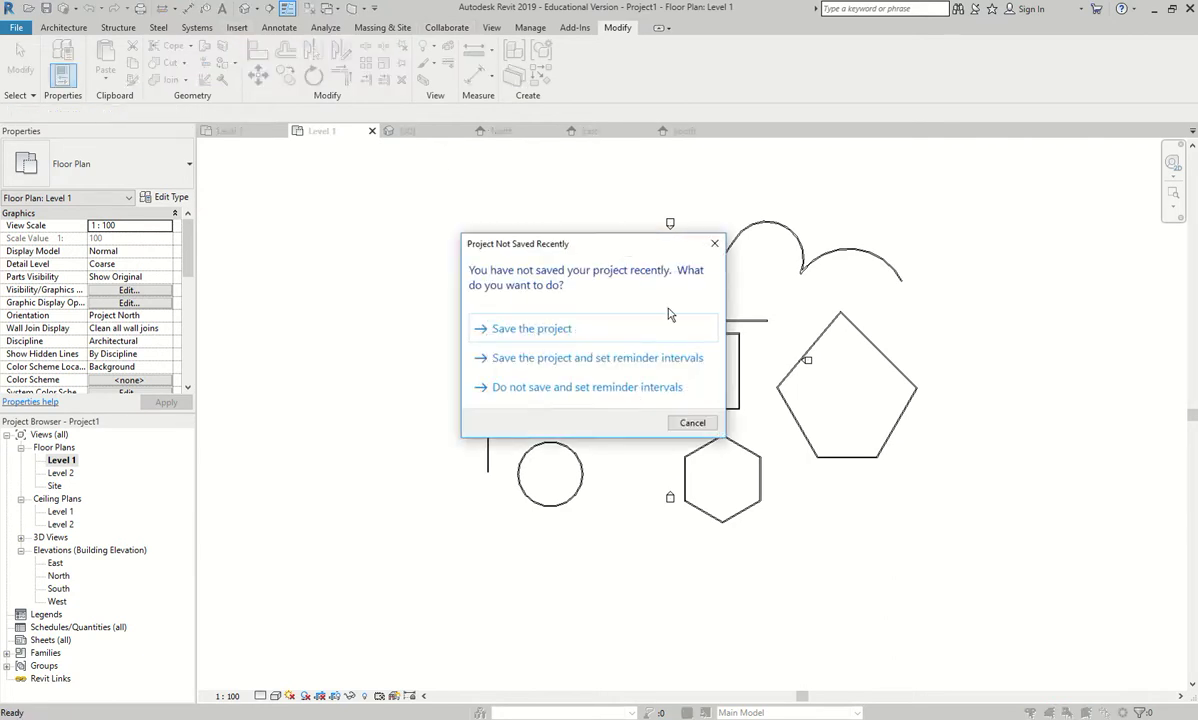
left_click(690, 420)
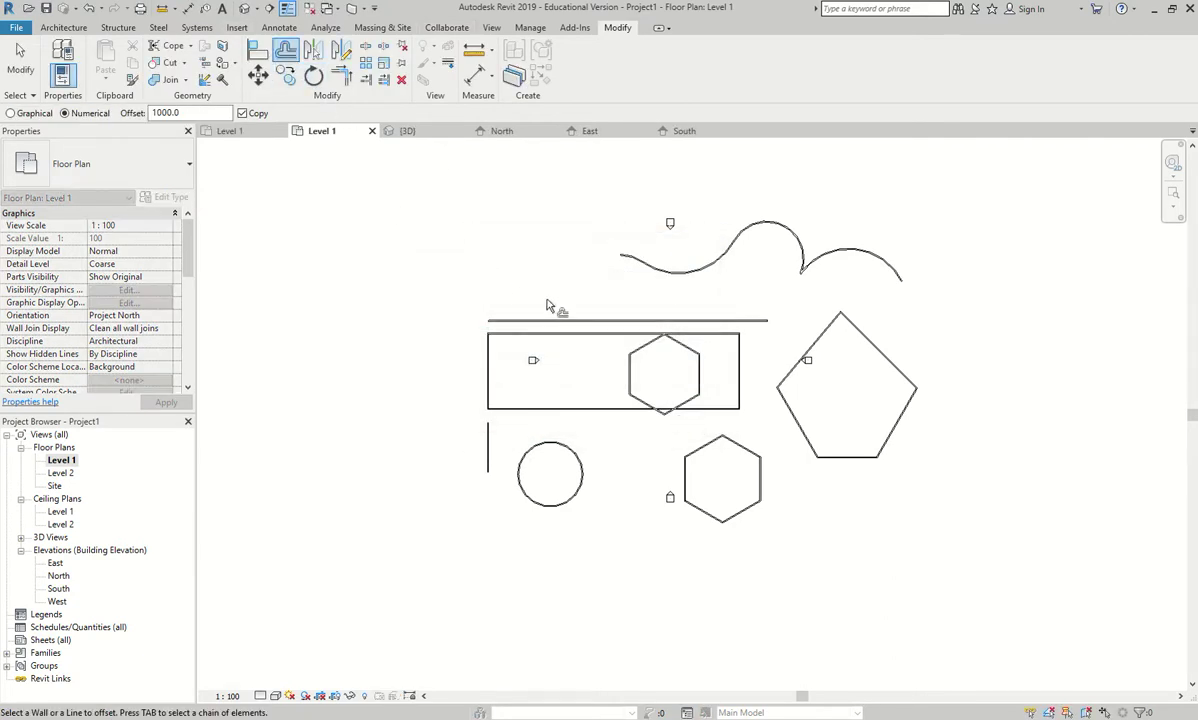
scroll(600, 325, "up", 3)
scroll(603, 327, "up", 2)
scroll(590, 335, "down", 1)
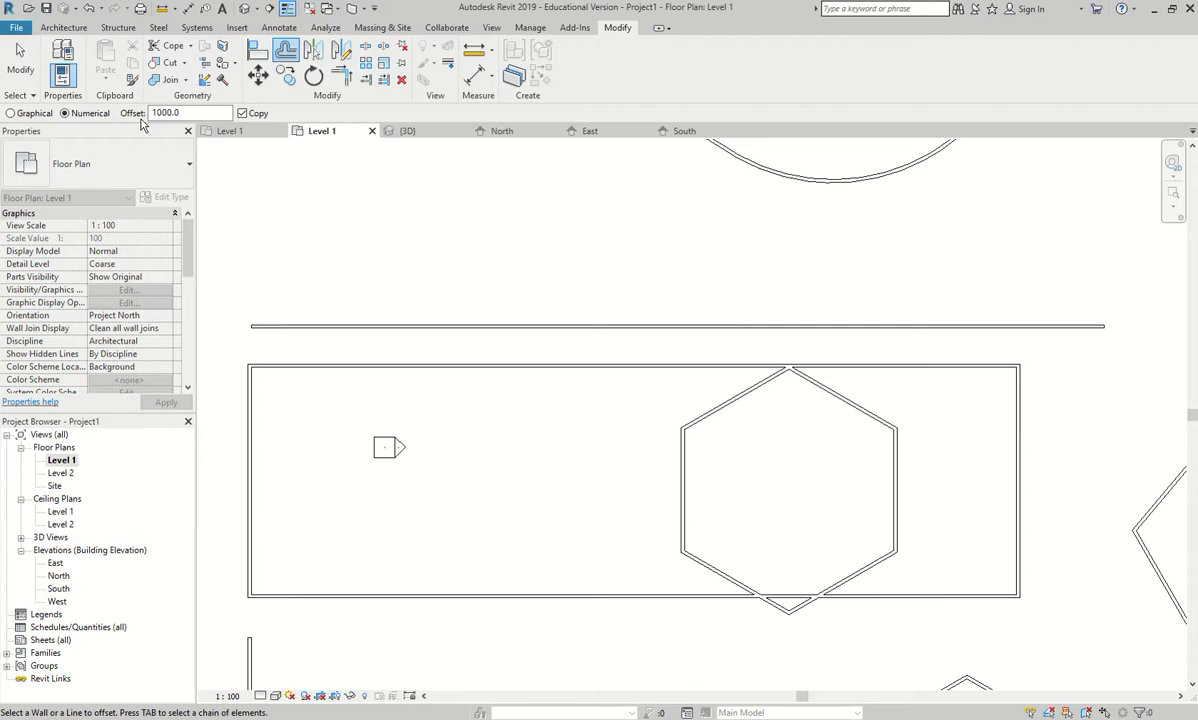
left_click(242, 113)
left_click(441, 310)
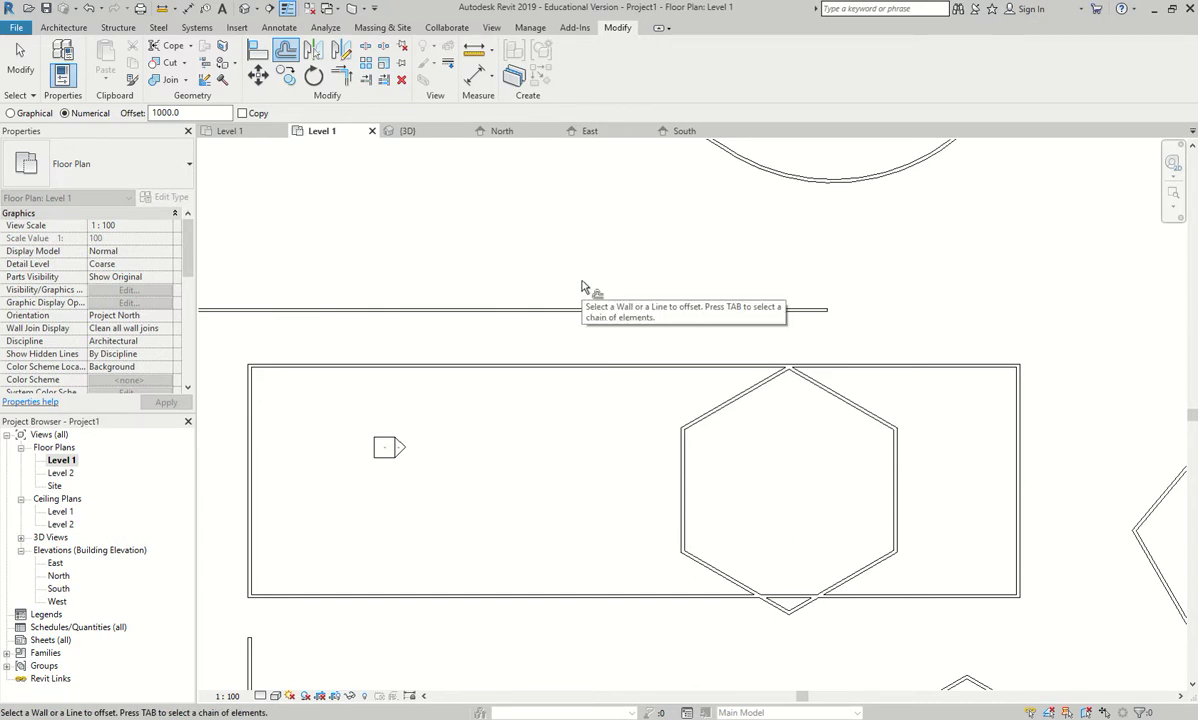
key("ctrl+z")
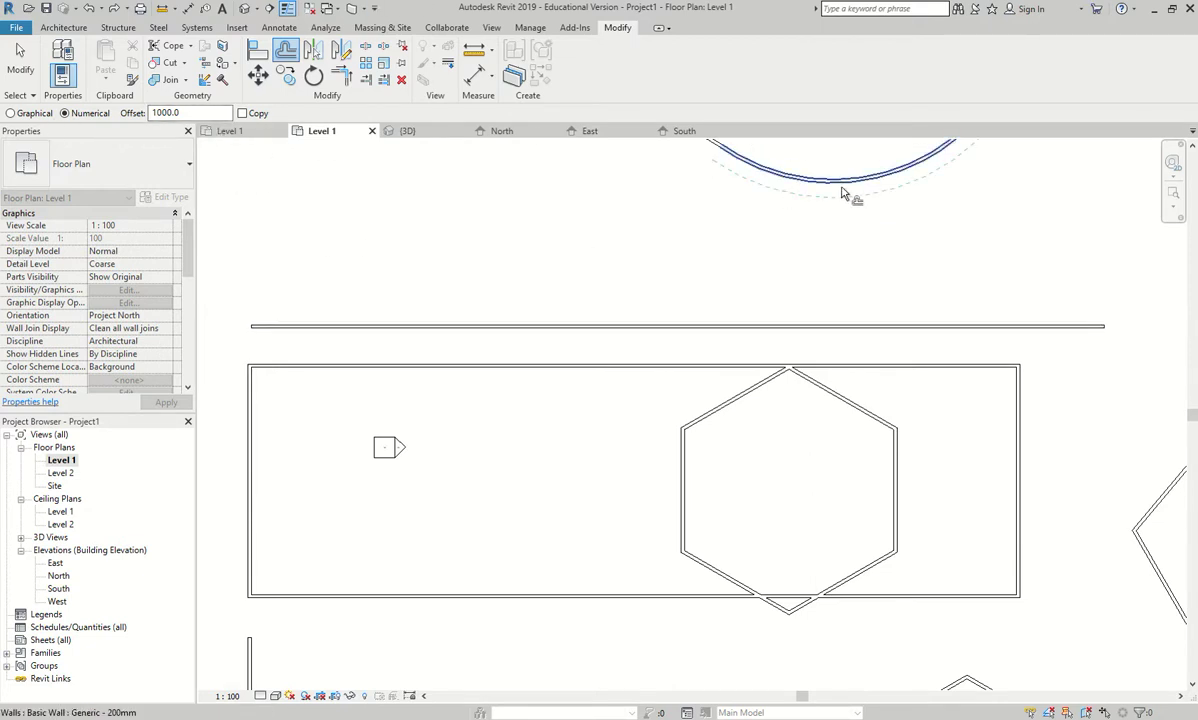
Offset the long horizontal wall graphically, without a copy, about 3430 mm upward toward the curved wall
left_click(43, 114)
left_click(837, 330)
left_click(740, 300)
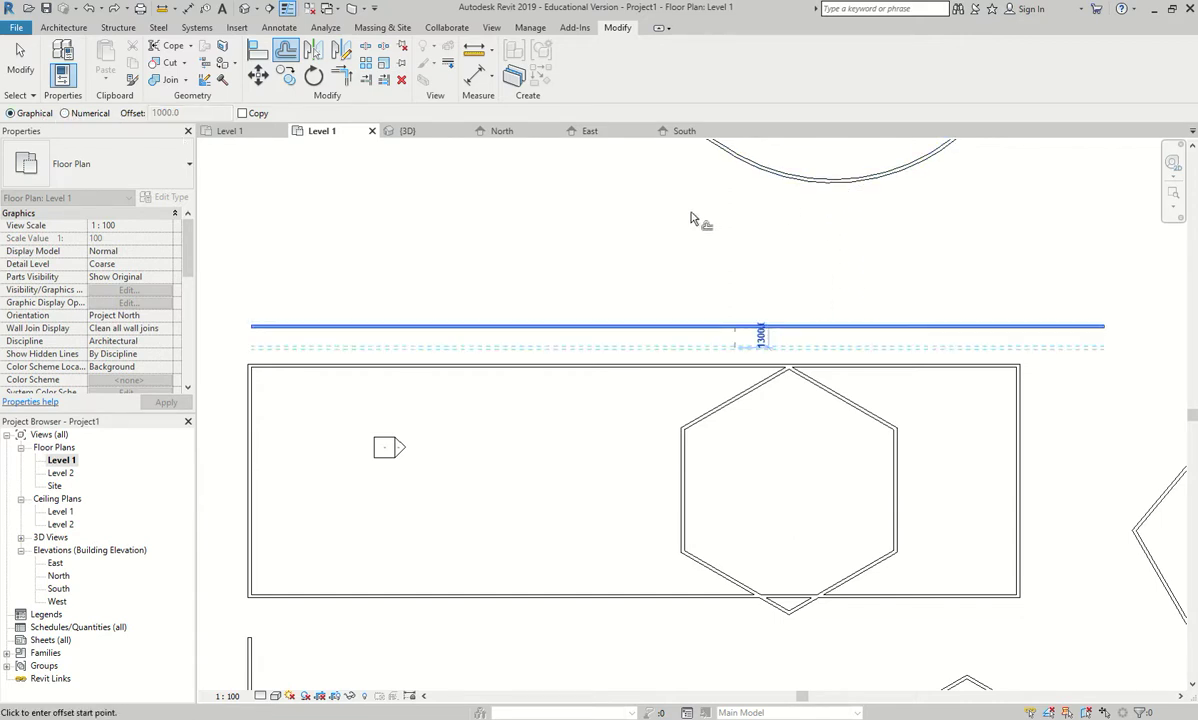
scroll(740, 150, "down", 1)
middle_click_drag(740, 150, 728, 332)
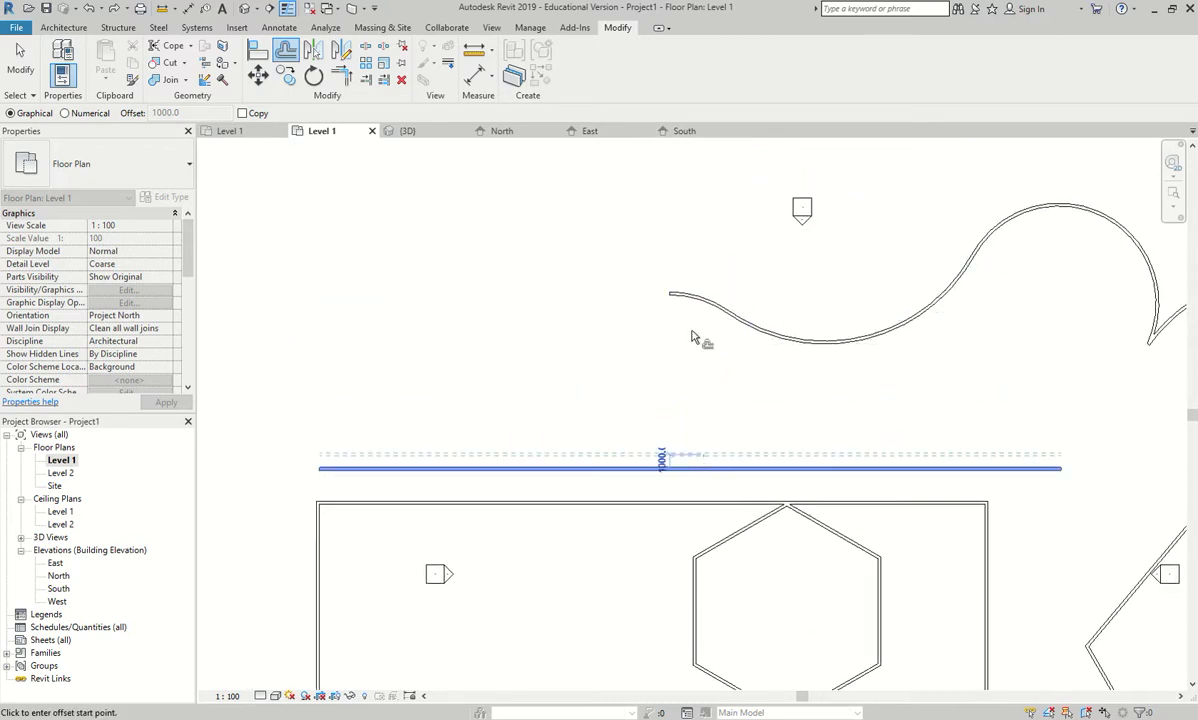
left_click(670, 301)
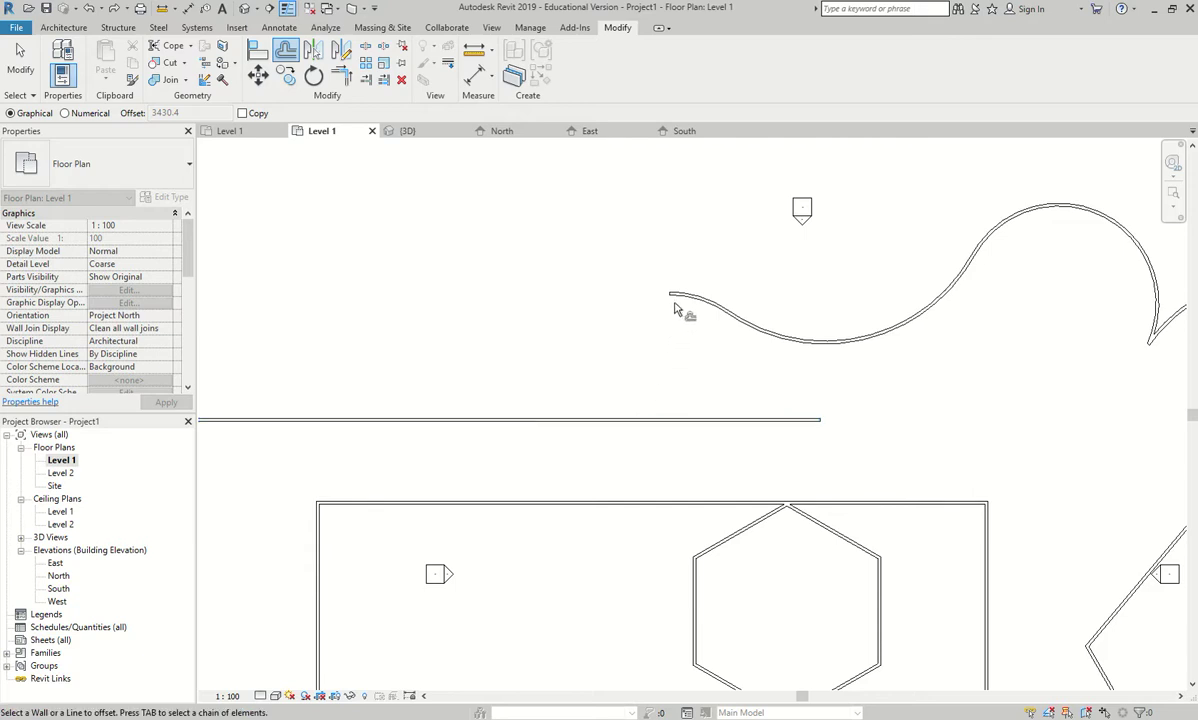
Create a copy of the rectangle's upper wall with a numerical offset of 1250 mm outward
left_click(74, 113)
left_click(242, 113)
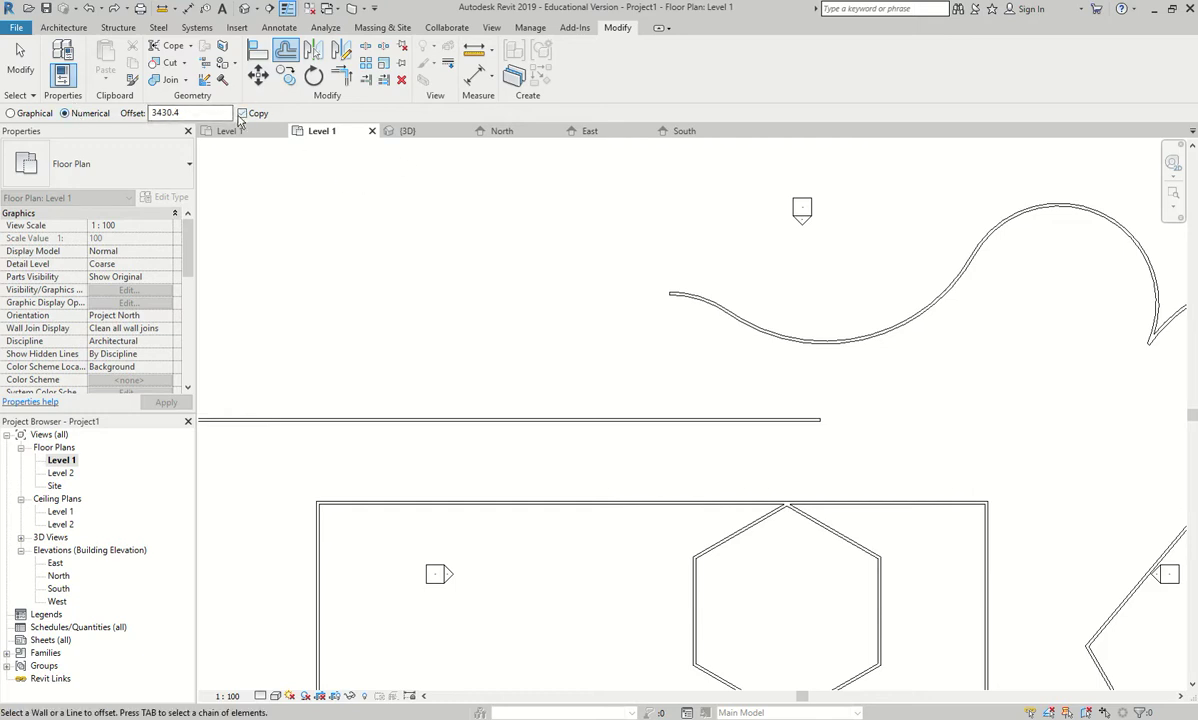
double_click(214, 112)
type("1250.0")
left_click(572, 500)
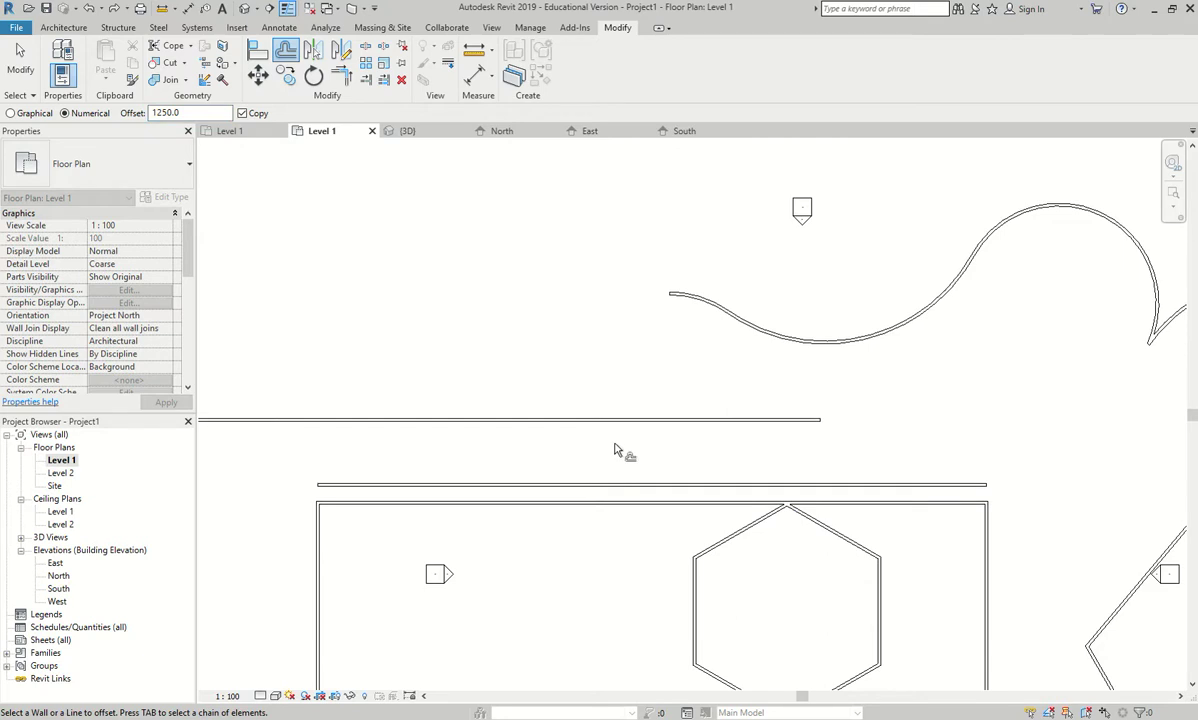
Set the numerical offset distance to 12 feet (3657.6 mm) and leave the Offset tool
double_click(155, 112)
type("12")
key("Return")
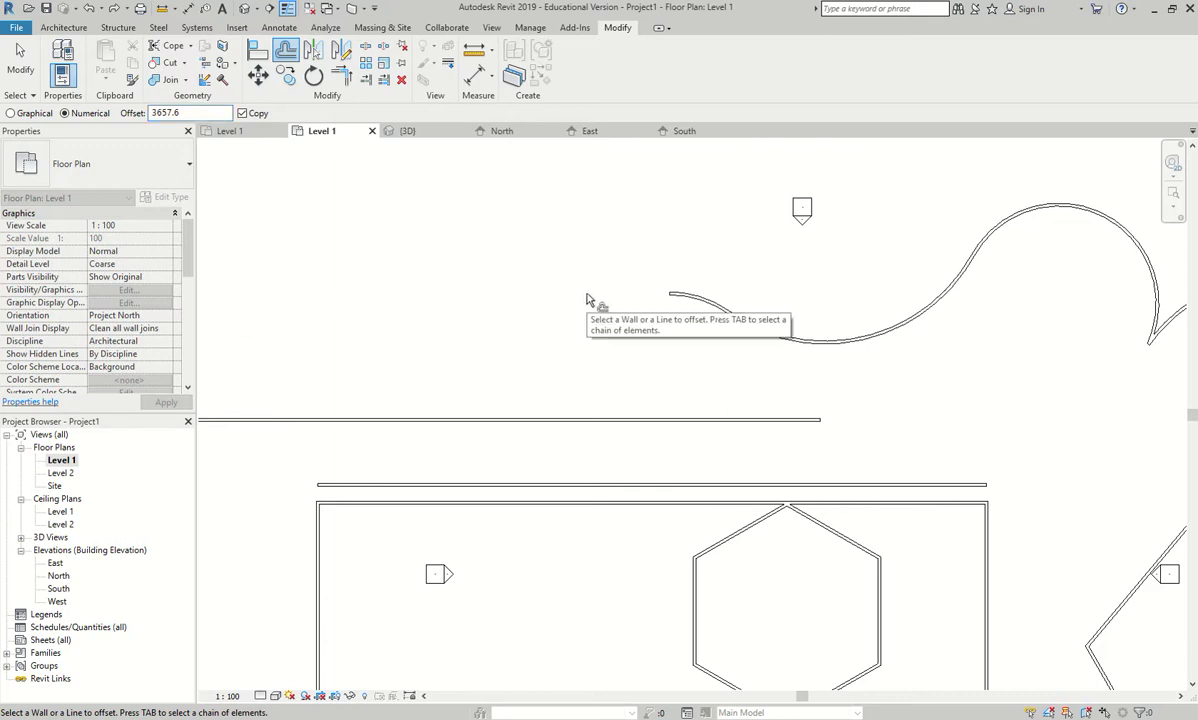
key("Escape")
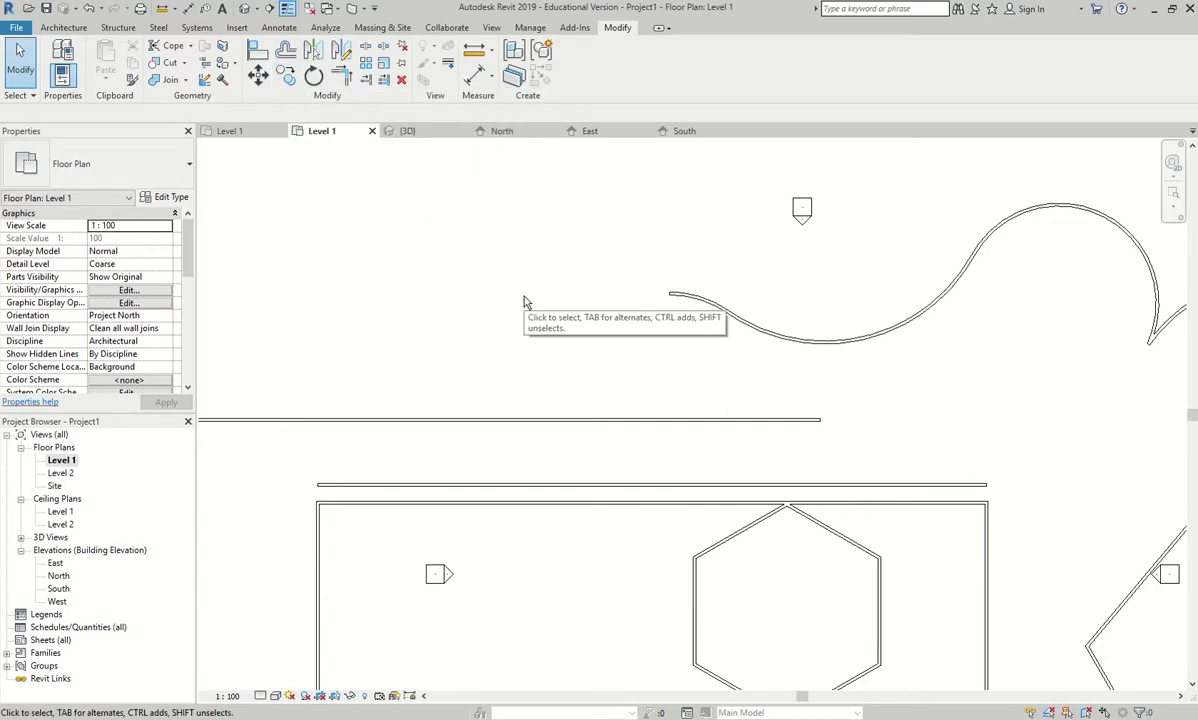
Copy the long horizontal wall three times with Multiple enabled: two copies straight above it and one shifted right across the curved wall
key("c")
key("o")
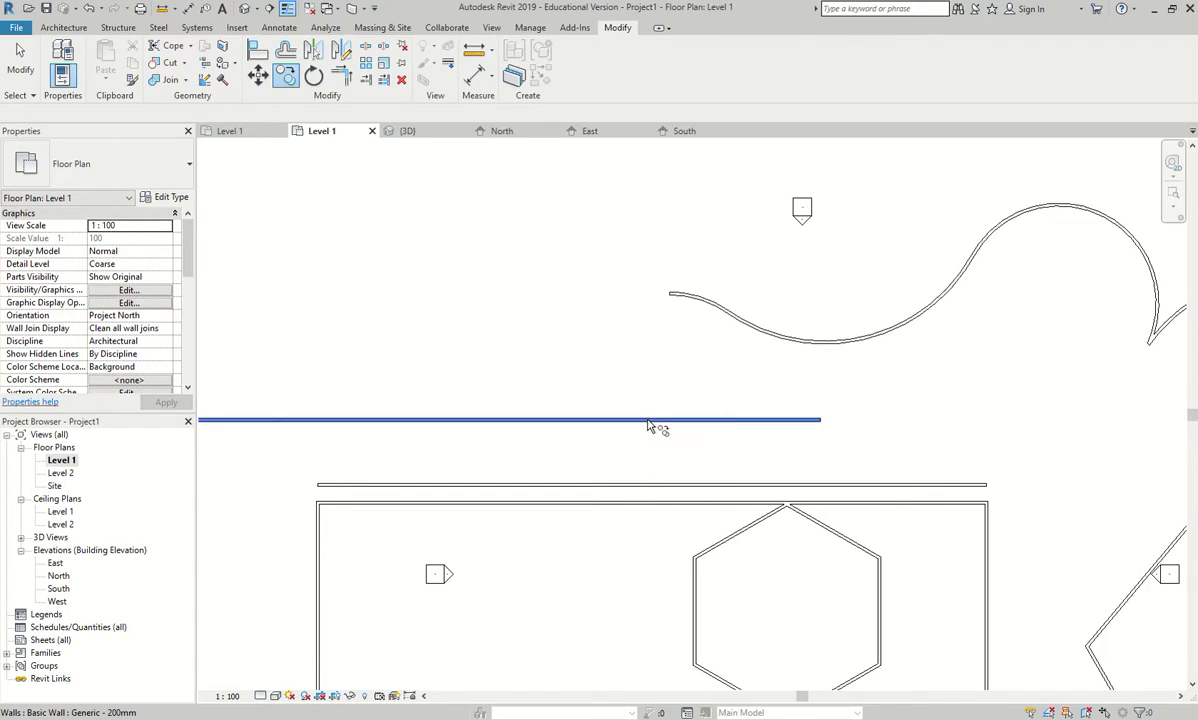
left_click(615, 421)
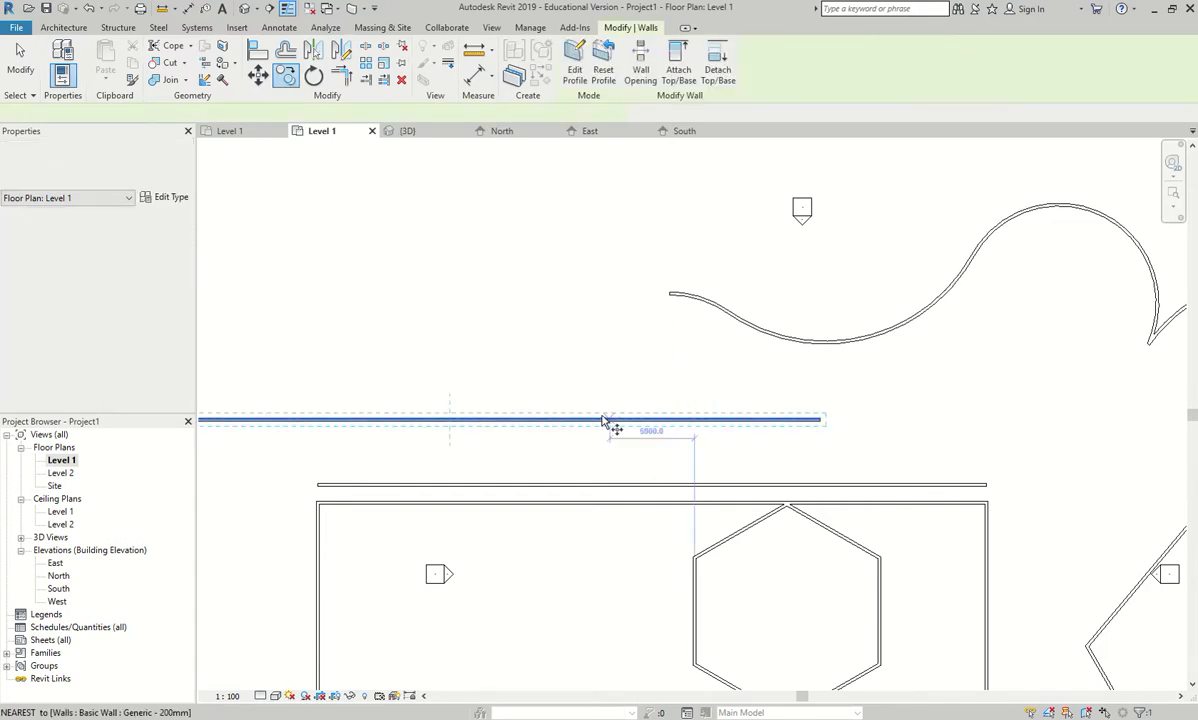
key("Return")
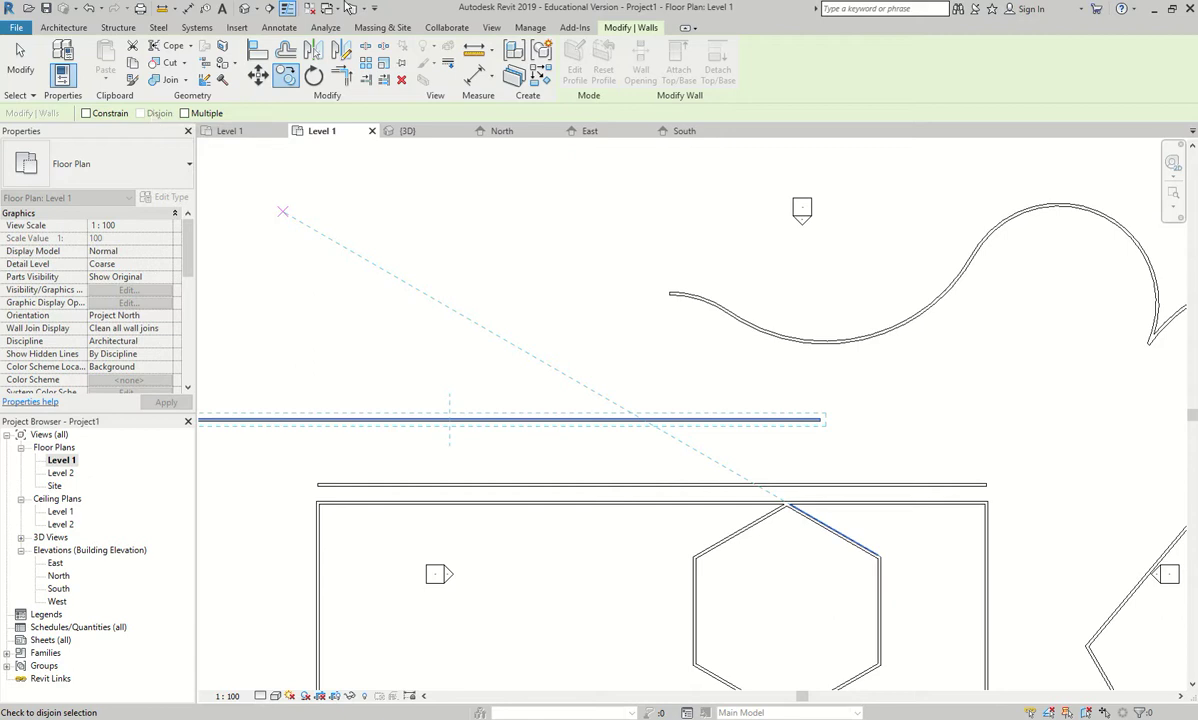
left_click(184, 113)
scroll(458, 276, "down", 3)
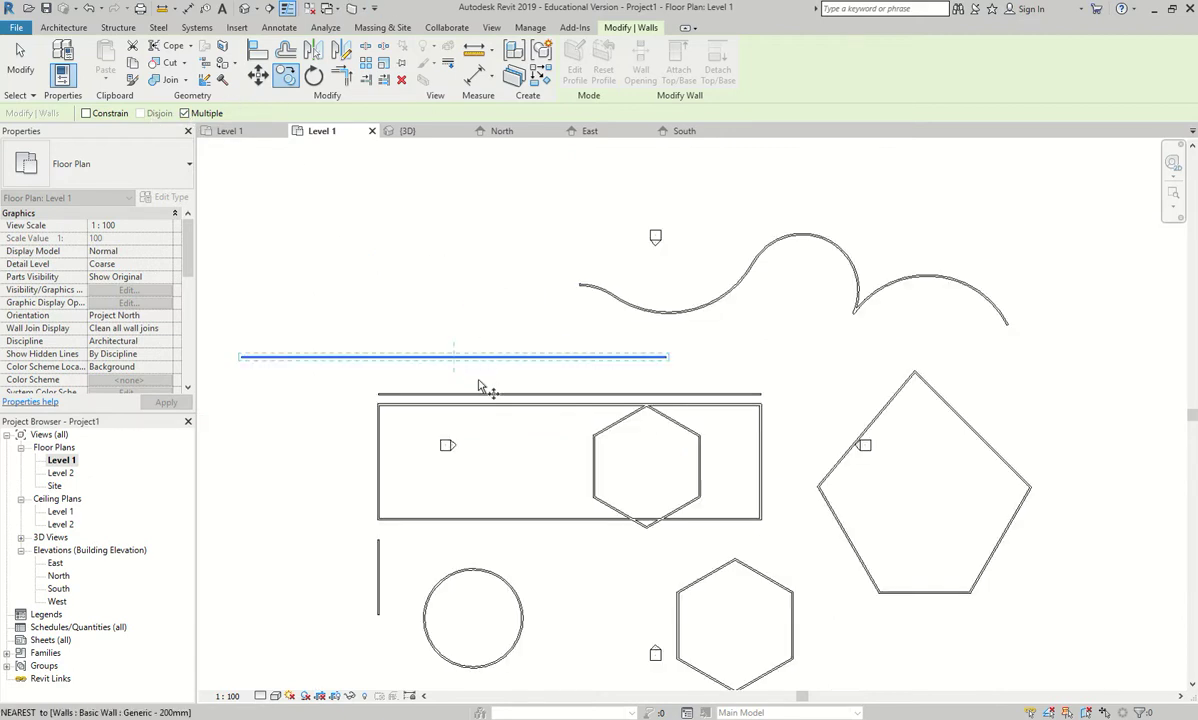
left_click(458, 336)
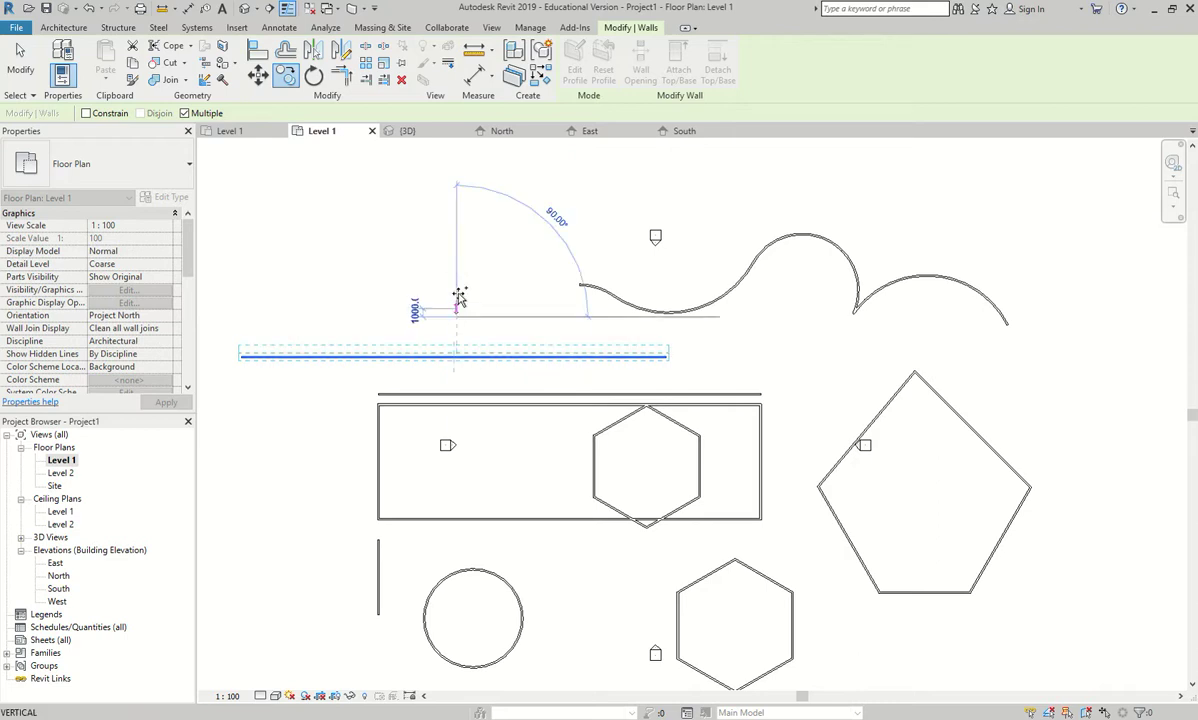
left_click(458, 253)
left_click(458, 172)
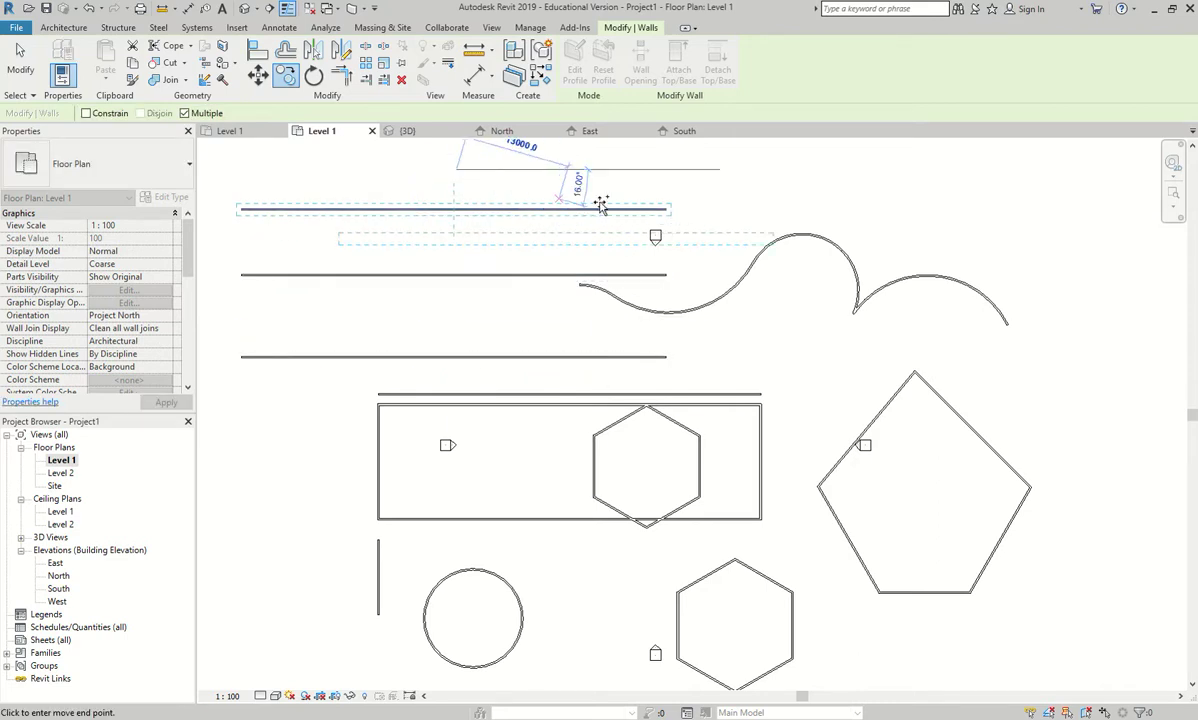
left_click(675, 212)
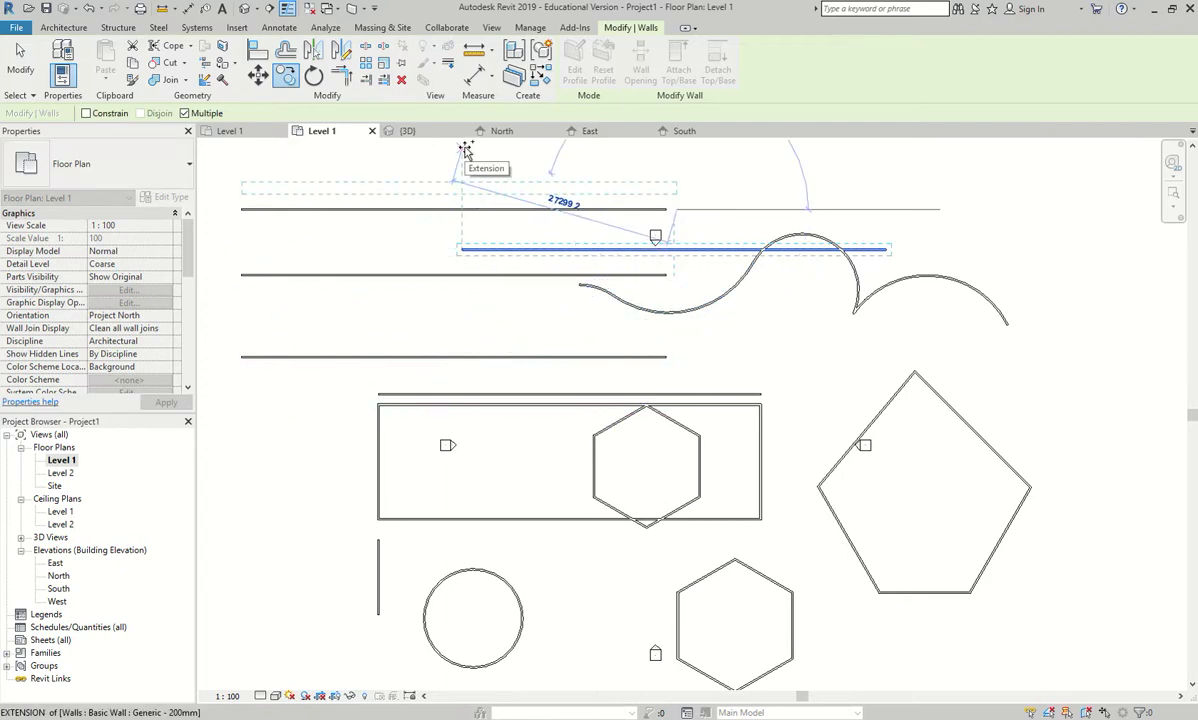
key("Escape")
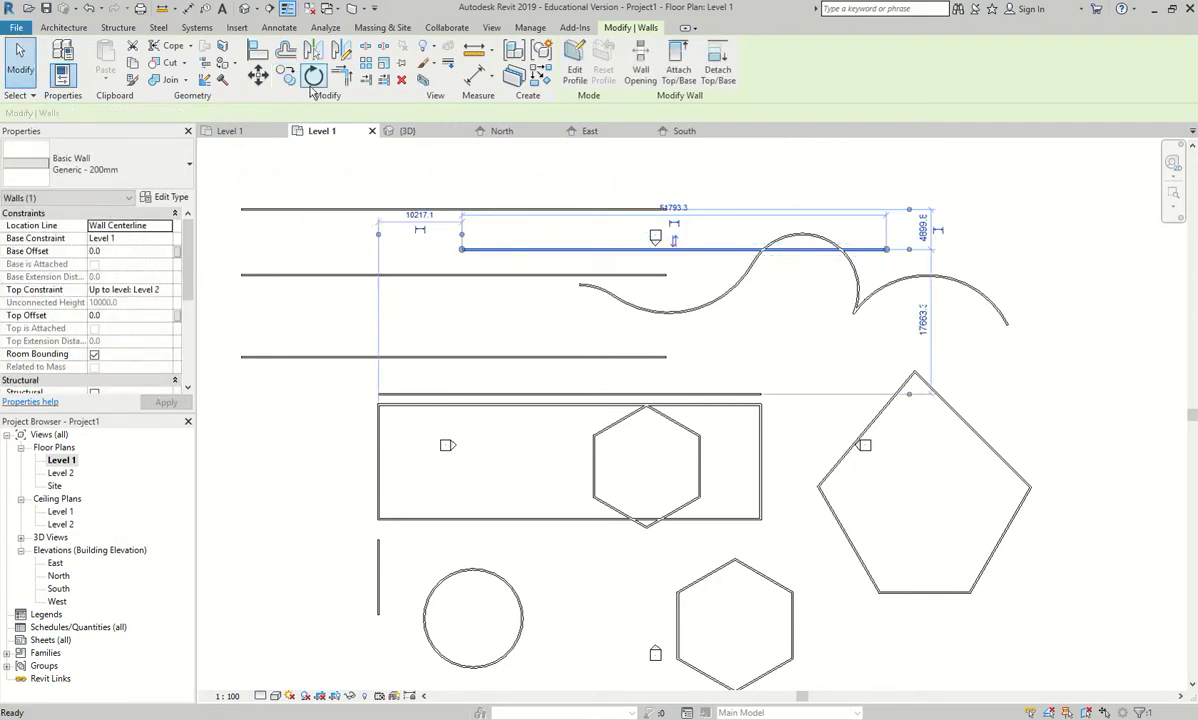
key("Escape")
Create three more copies of the right-shifted wall straight above it at increasing spacings, and end the Copy command
left_click(284, 78)
left_click(242, 356)
left_click(245, 333)
left_click(245, 299)
left_click(243, 248)
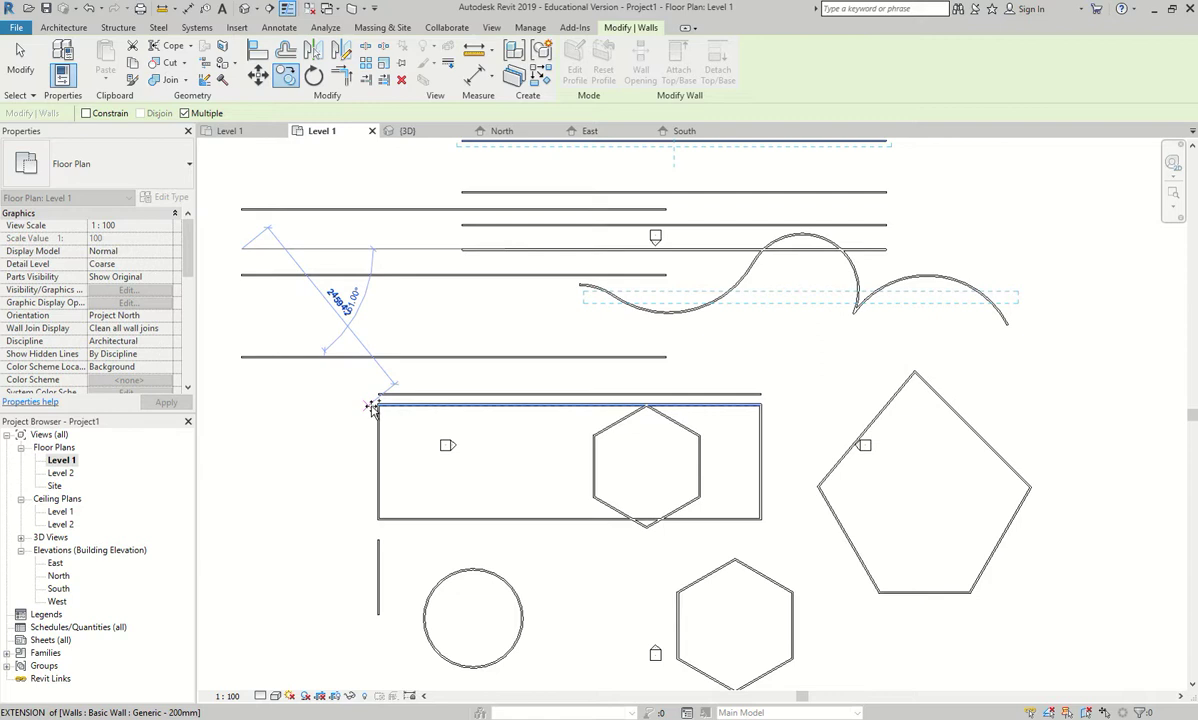
key("Escape")
key("Escape")
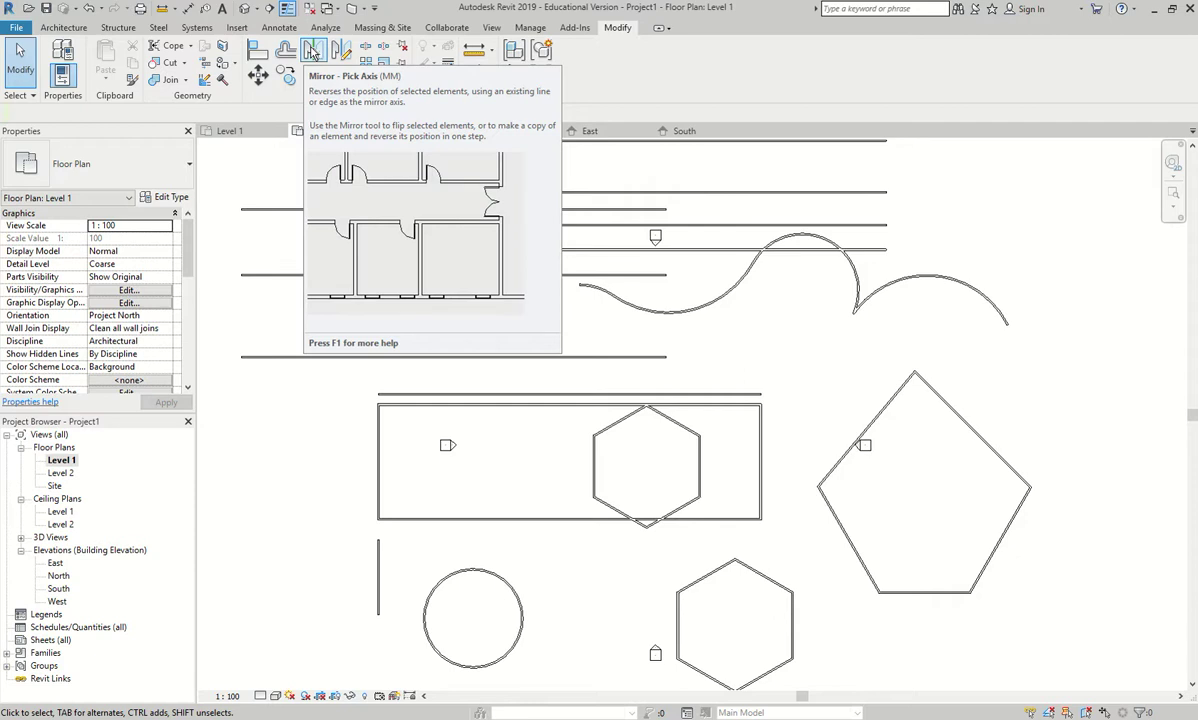
Move the elevation marker overlapping the pentagon's upper-left wall into the gap between the rectangle and the pentagon
scroll(548, 356, "down", 3)
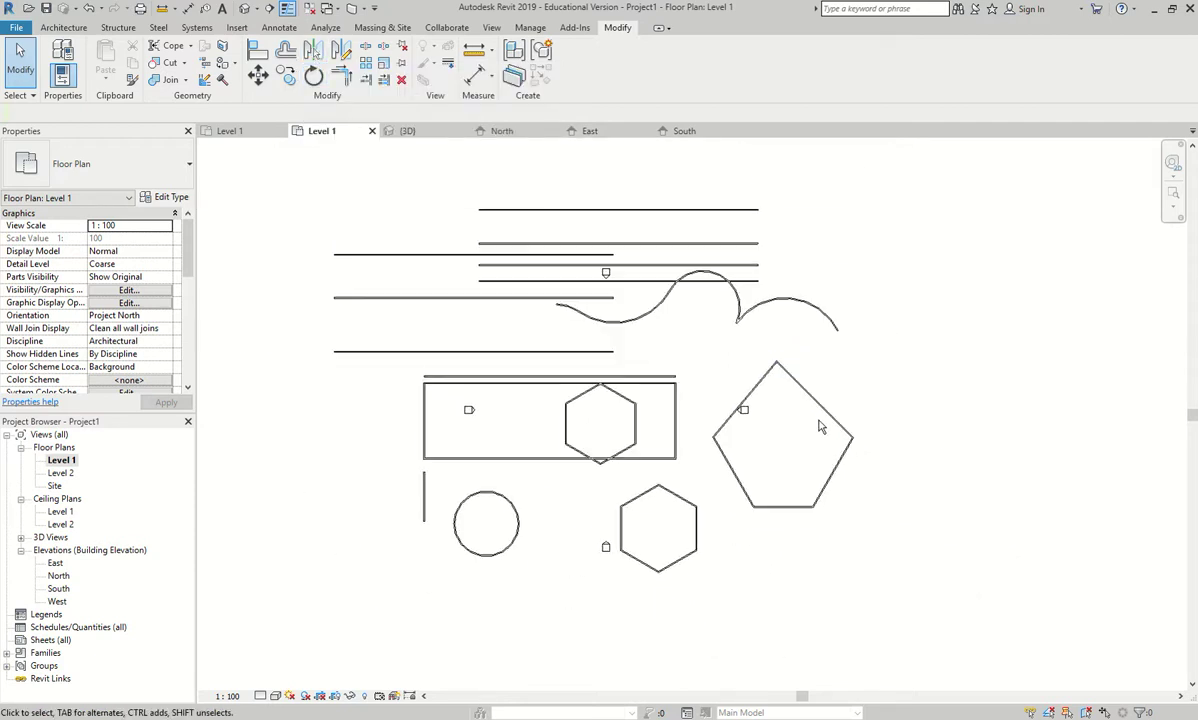
middle_click_drag(819, 427, 644, 414)
scroll(548, 385, "up", 2)
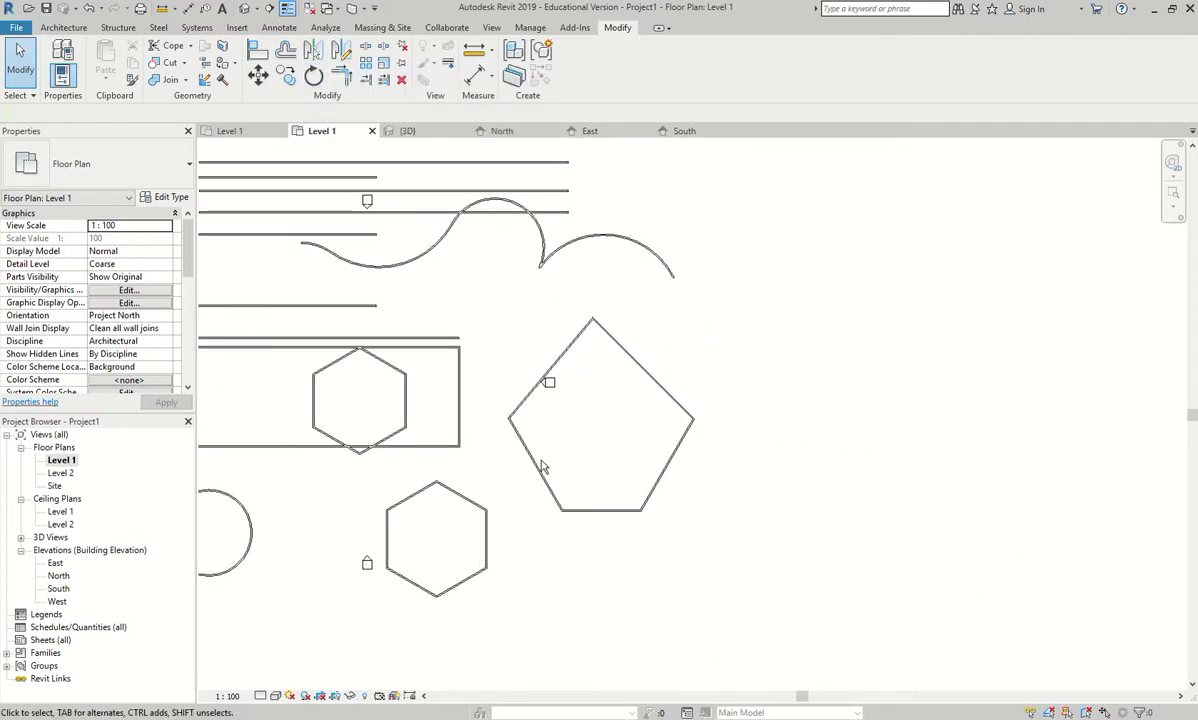
left_click_drag(500, 574, 655, 580)
left_click_drag(735, 548, 466, 274)
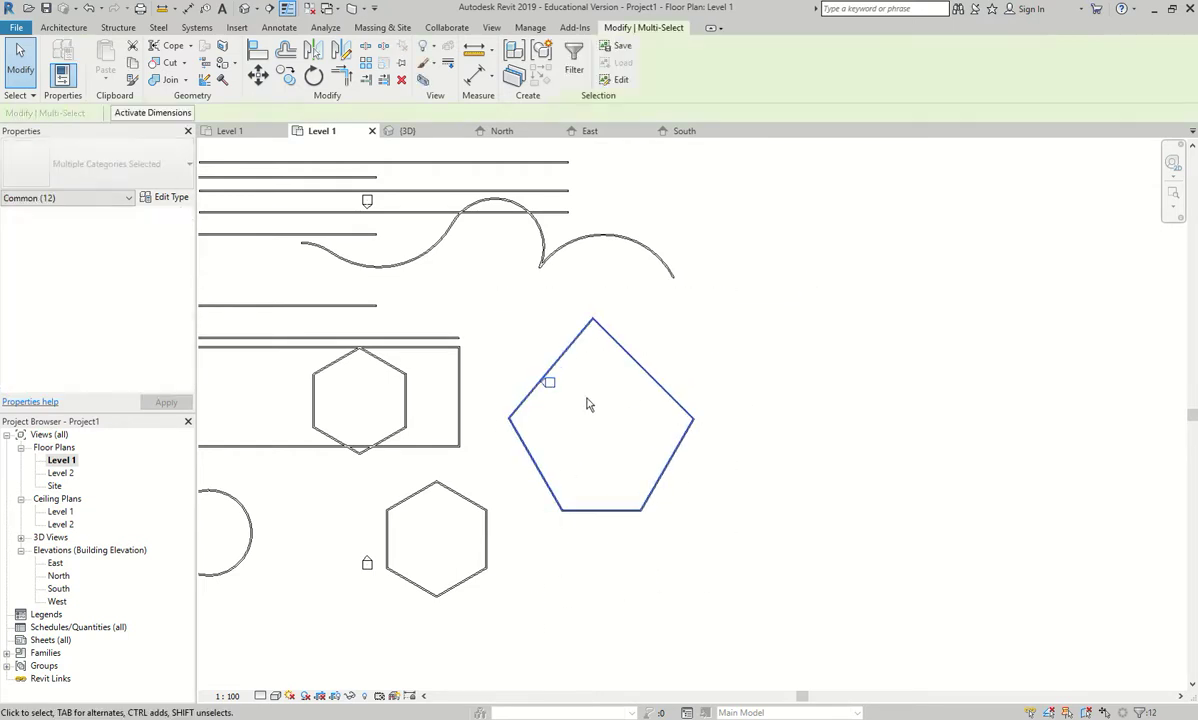
scroll(530, 405, "up", 4)
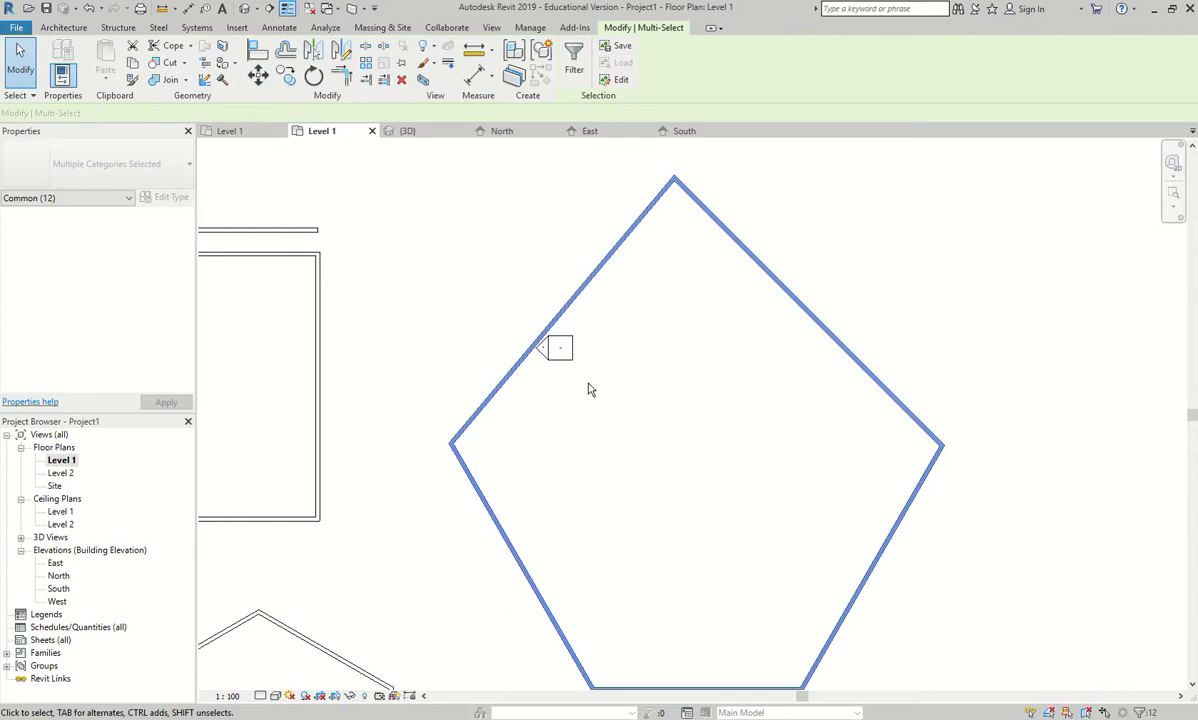
left_click_drag(562, 347, 444, 338)
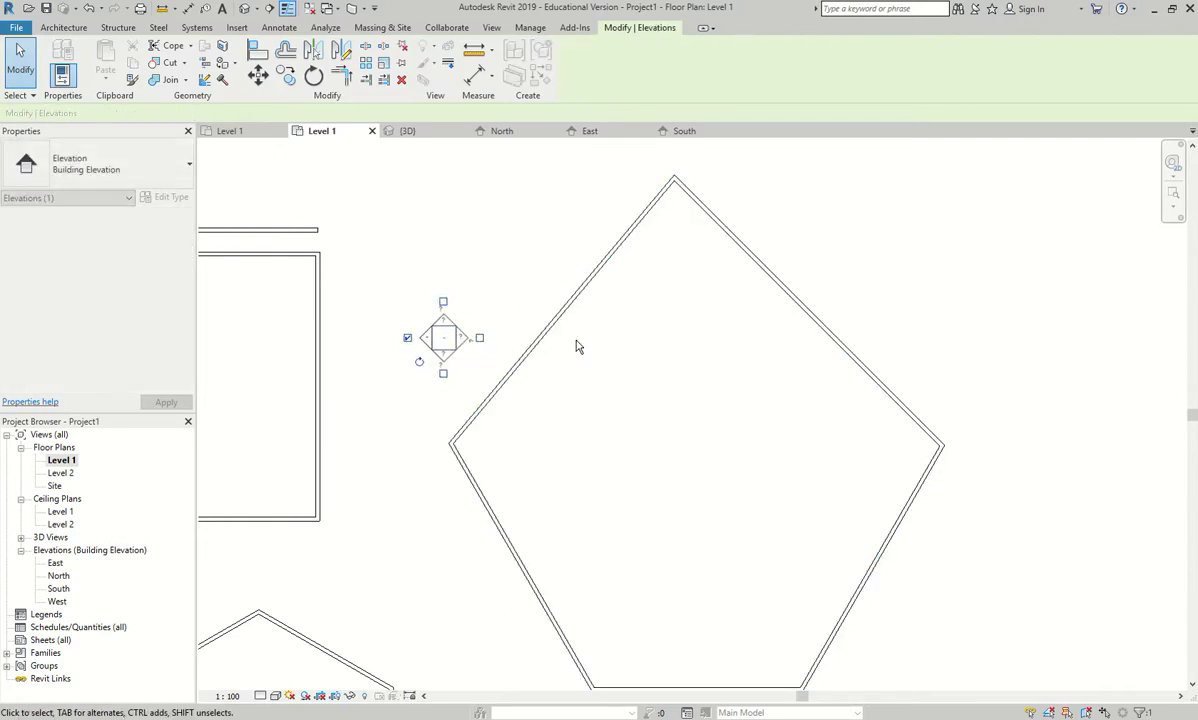
left_click(580, 347)
scroll(677, 430, "down", 5)
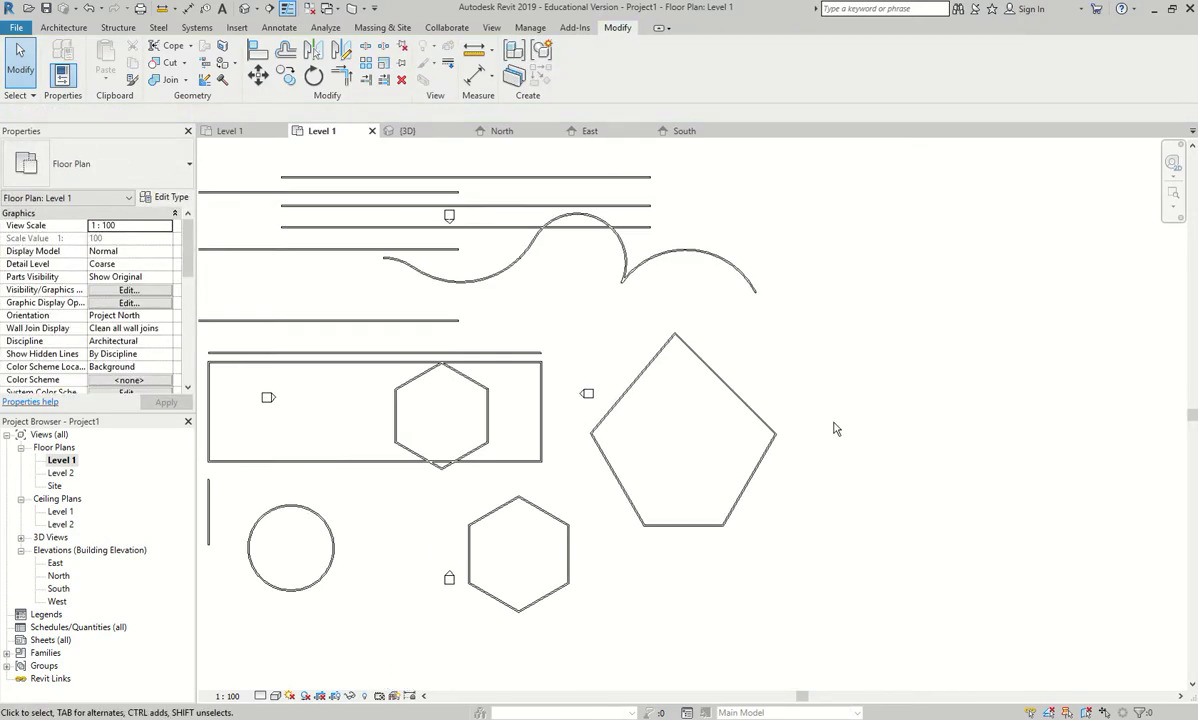
Make the pentagon asymmetrical by moving its right corner inward, with both adjoining walls following
scroll(777, 438, "up", 4)
scroll(777, 438, "up", 2)
left_click(784, 438)
left_click_drag(784, 438, 656, 431)
left_click(765, 465)
left_click_drag(738, 436, 655, 430)
scroll(877, 487, "down", 4)
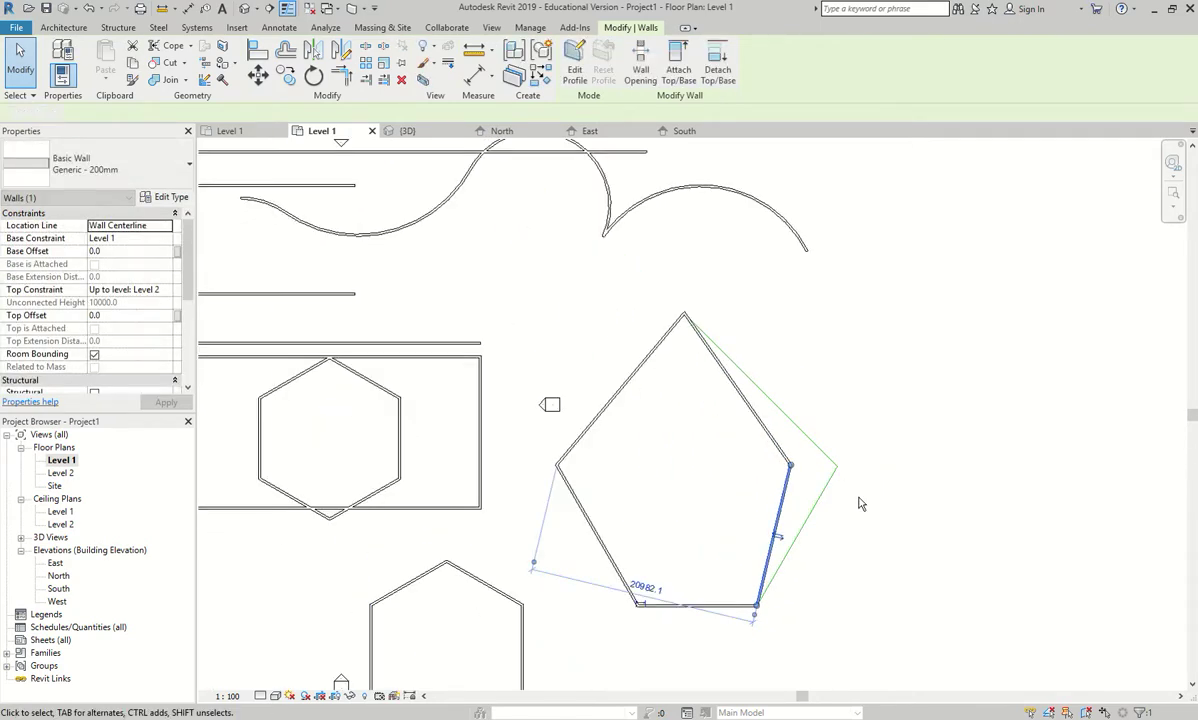
left_click(940, 527)
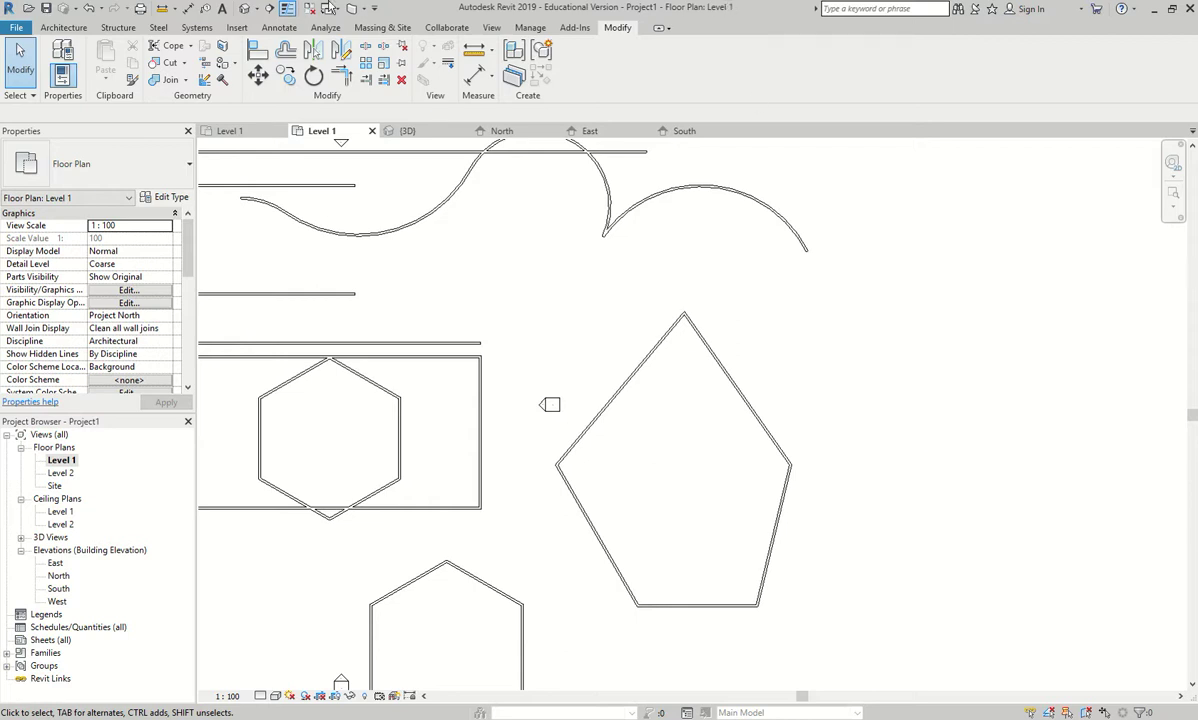
Mirror all five pentagon walls as a copy using Mirror - Pick Axis
left_click(318, 55)
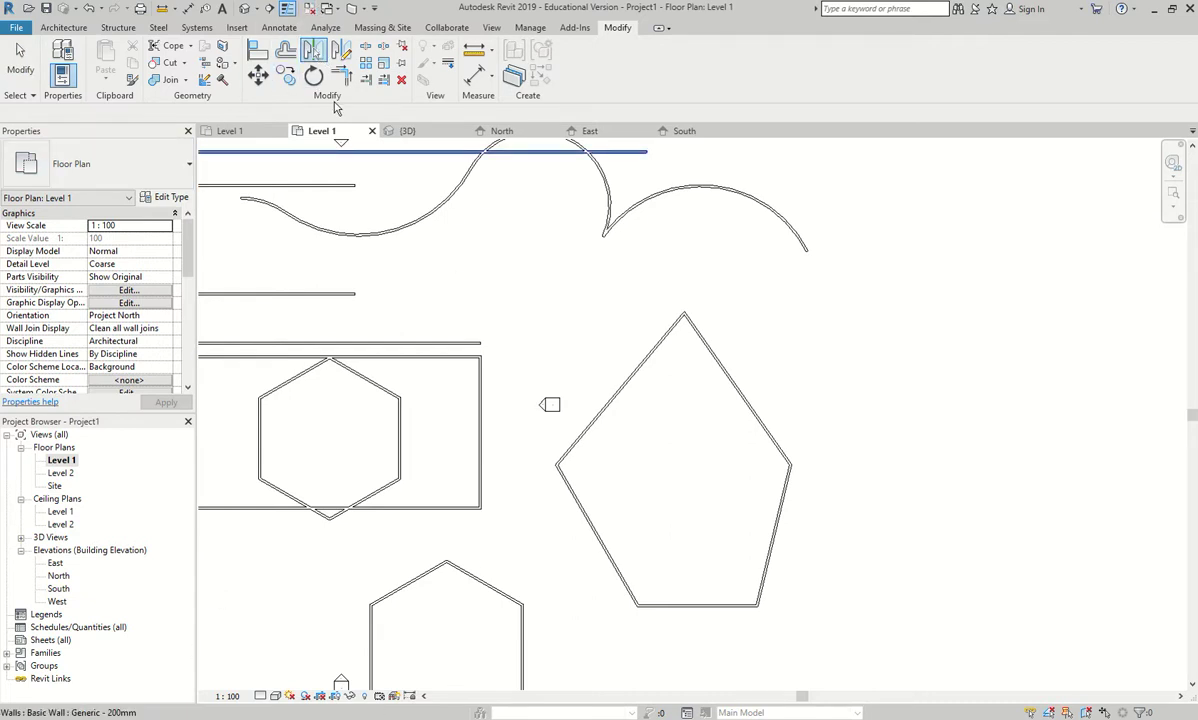
key("Escape")
left_click(313, 52)
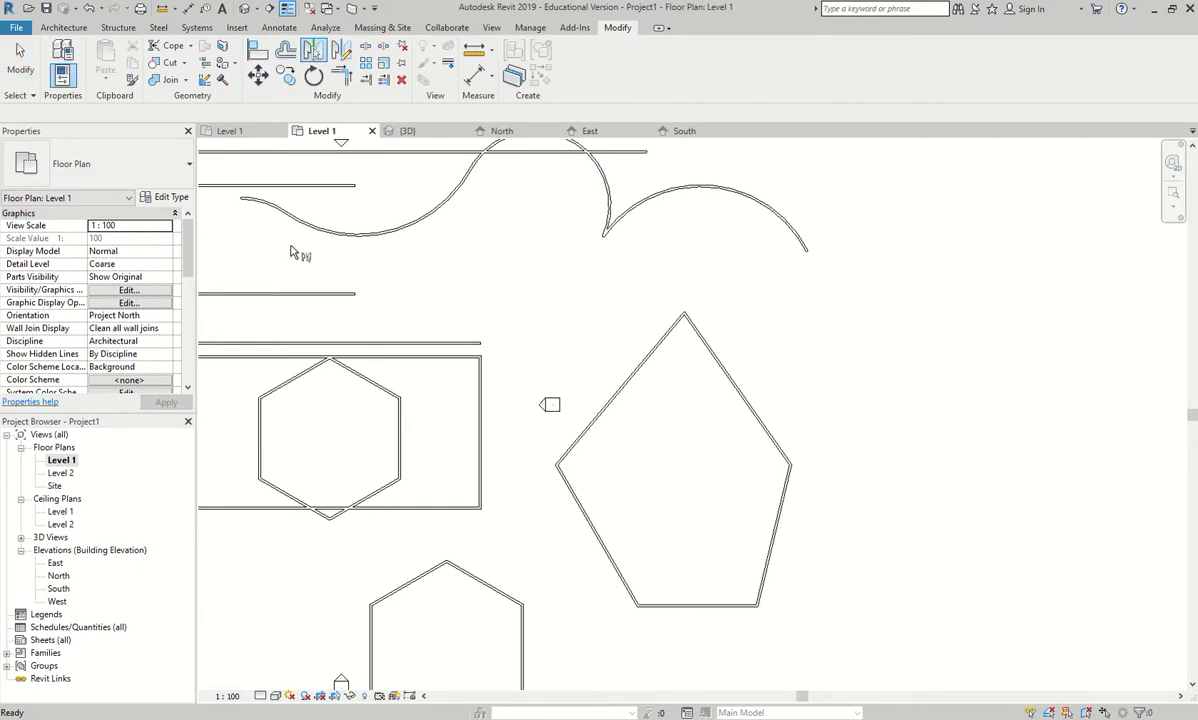
left_click_drag(848, 301, 573, 658)
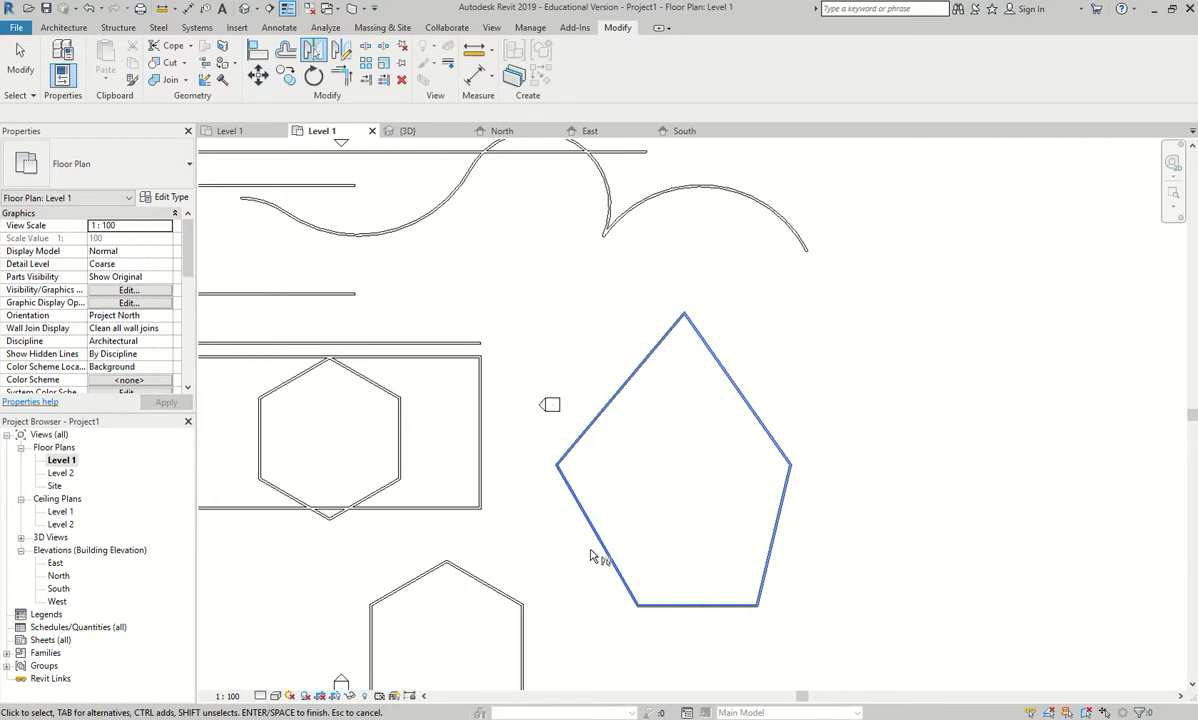
key("Return")
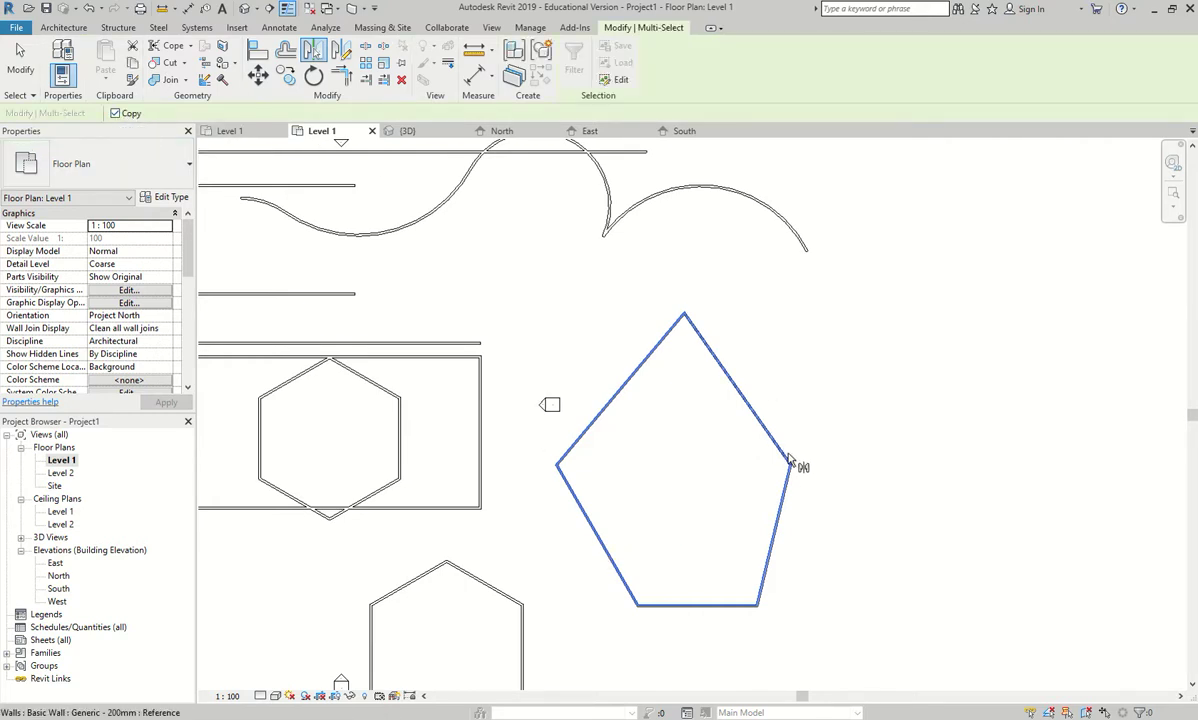
Mirror a copy of the selected pentagon walls about the rectangle's right-hand wall and clear the selection
left_click(479, 437)
scroll(475, 455, "down", 2)
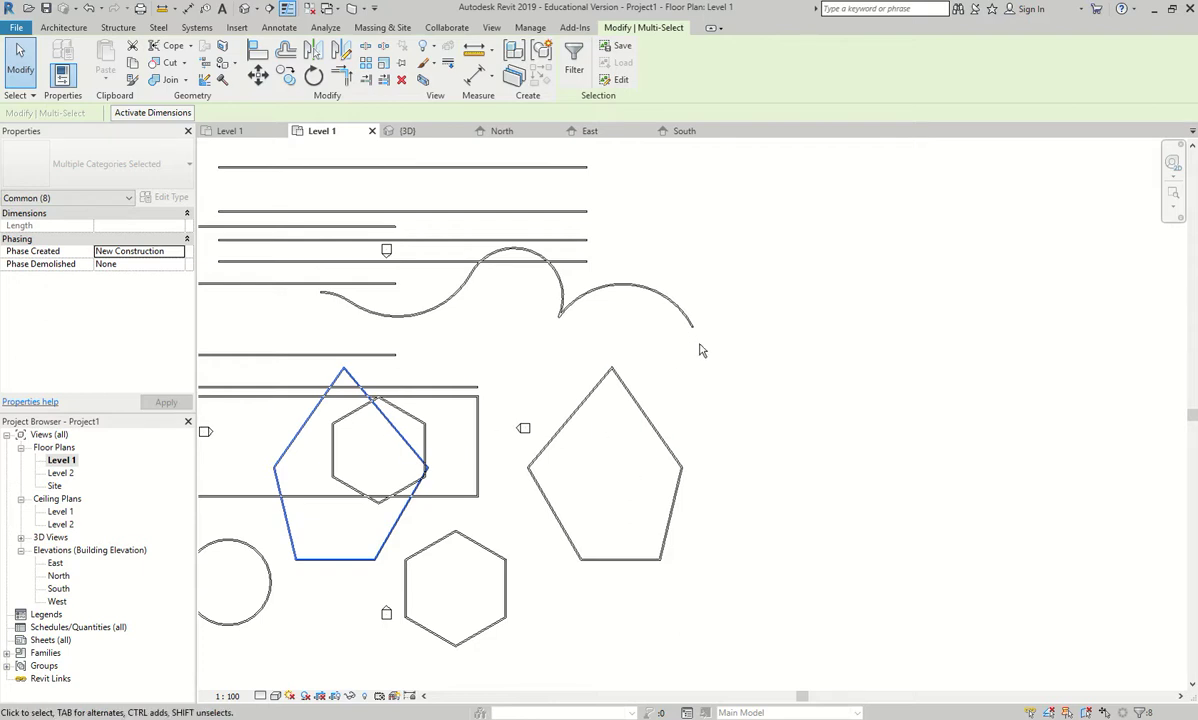
left_click(634, 348)
Draw a vertical wall about 25950 mm long to the right of the original pentagon, ending level with its base
left_click(63, 27)
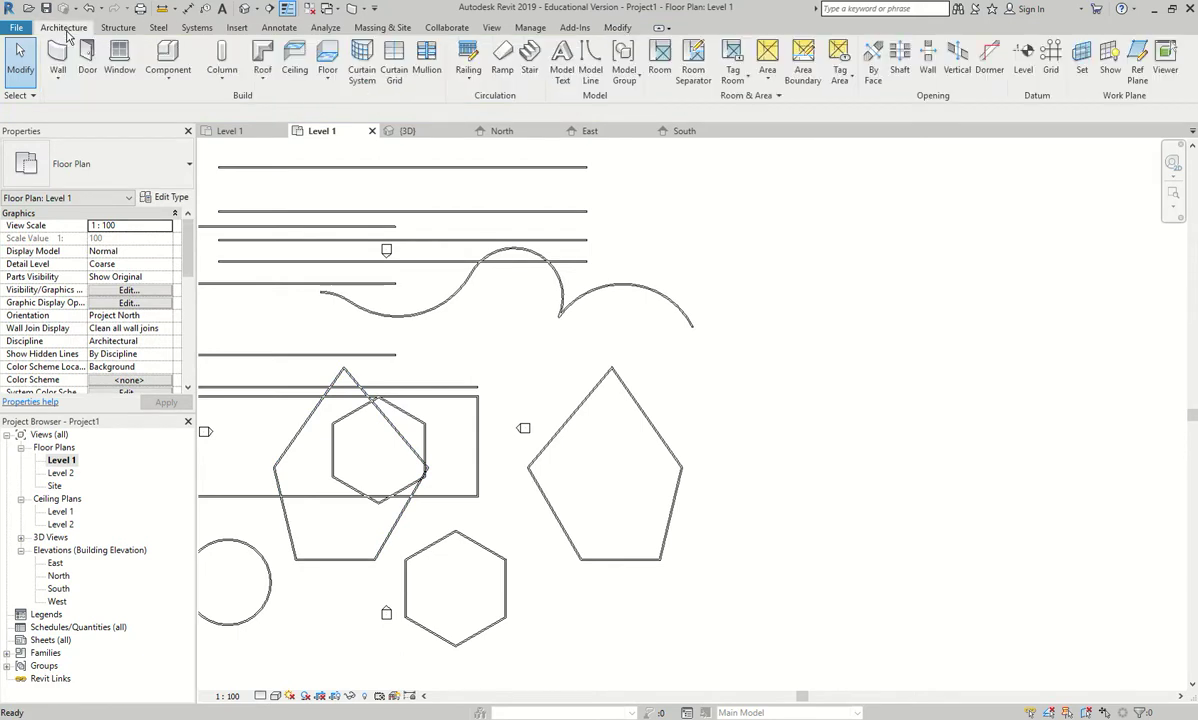
left_click(58, 55)
left_click(737, 375)
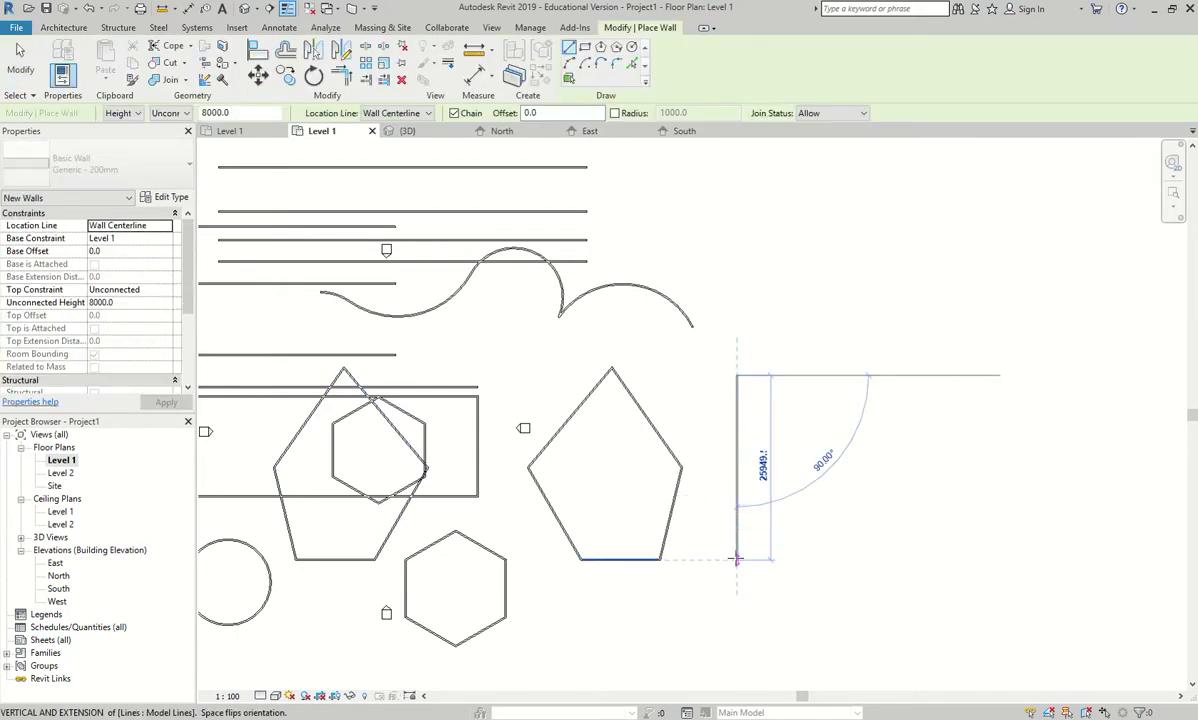
left_click(736, 558)
key("Escape")
key("Escape")
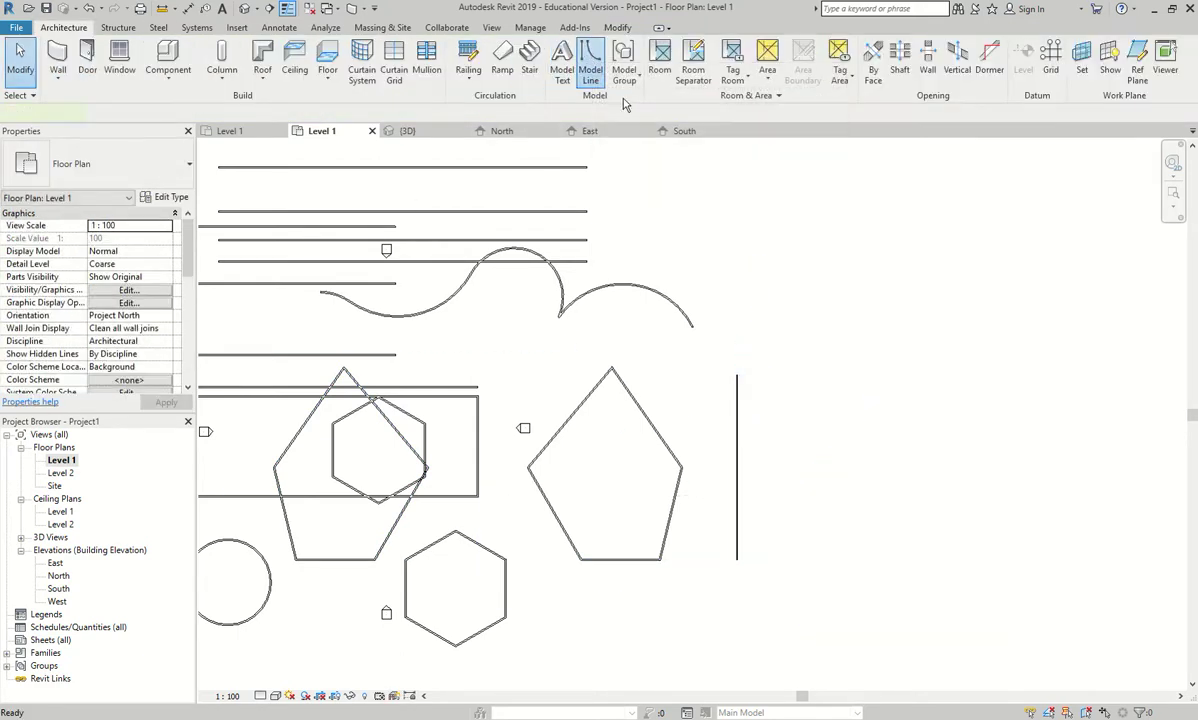
Draw a vertical model line to the right of the new wall, extending beyond the wall at both ends
left_click(594, 58)
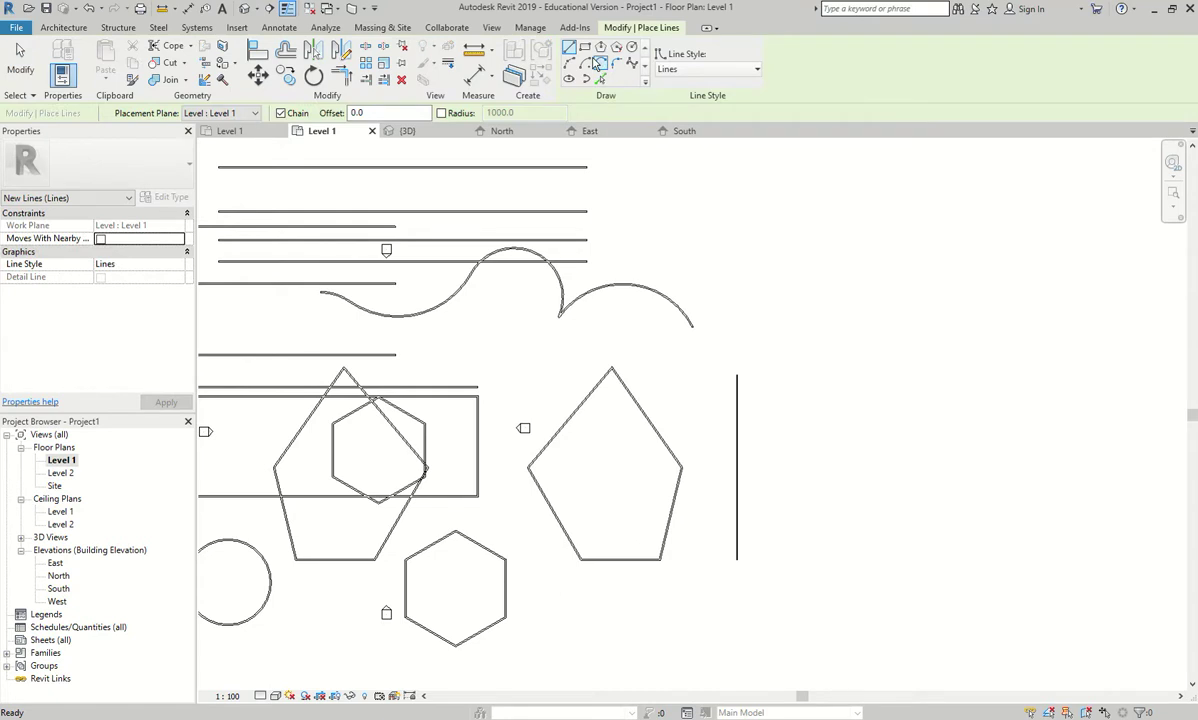
left_click(737, 354)
left_click(988, 333)
left_click(990, 602)
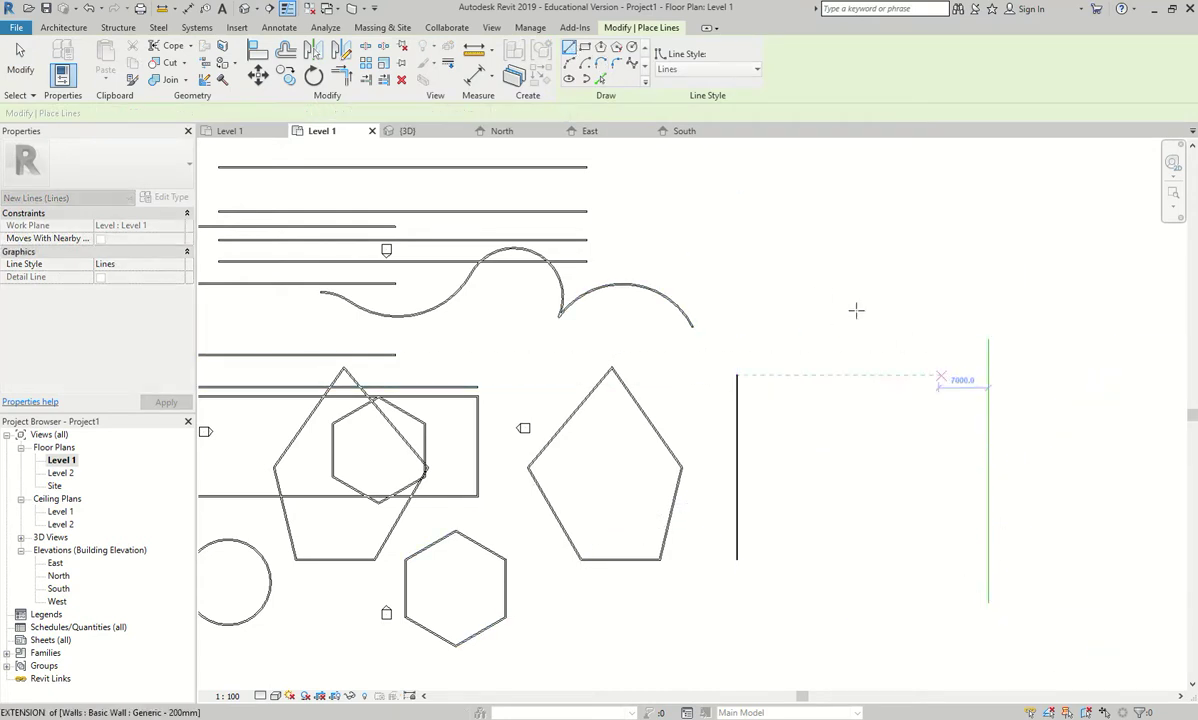
key("Escape")
key("Escape")
scroll(830, 356, "down", 2)
scroll(830, 356, "up", 2)
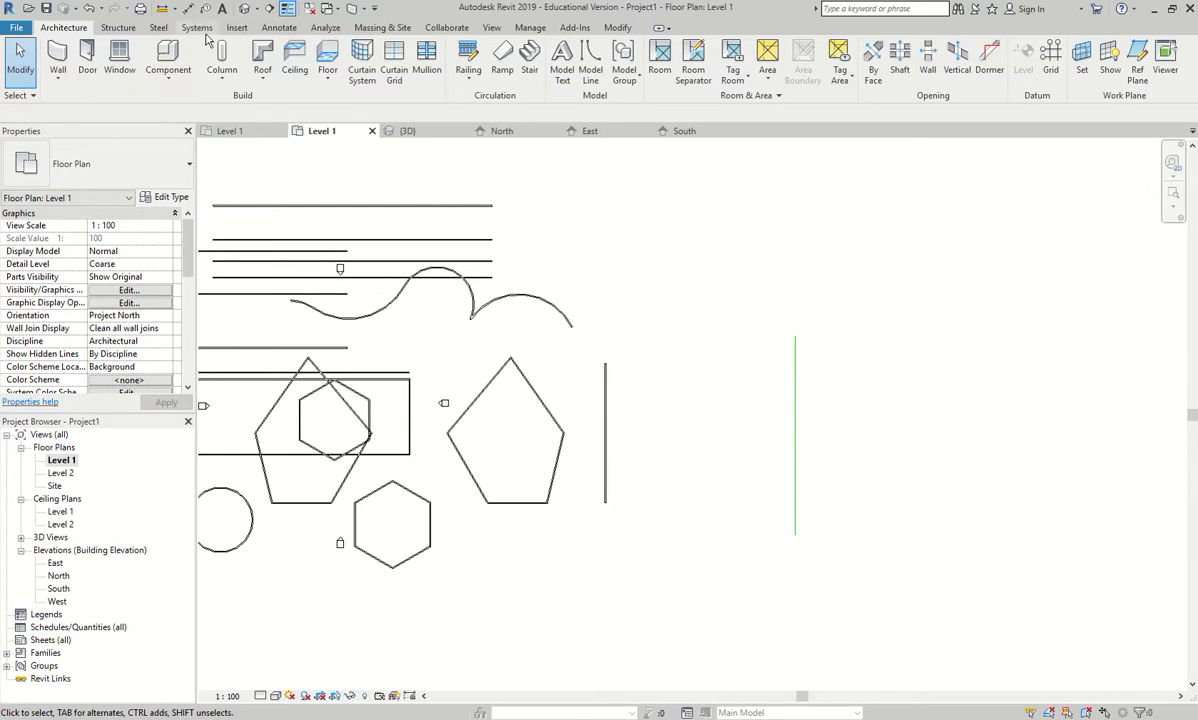
Mirror a copy of the original pentagon about the new vertical wall, using Mirror - Pick Axis
left_click(617, 27)
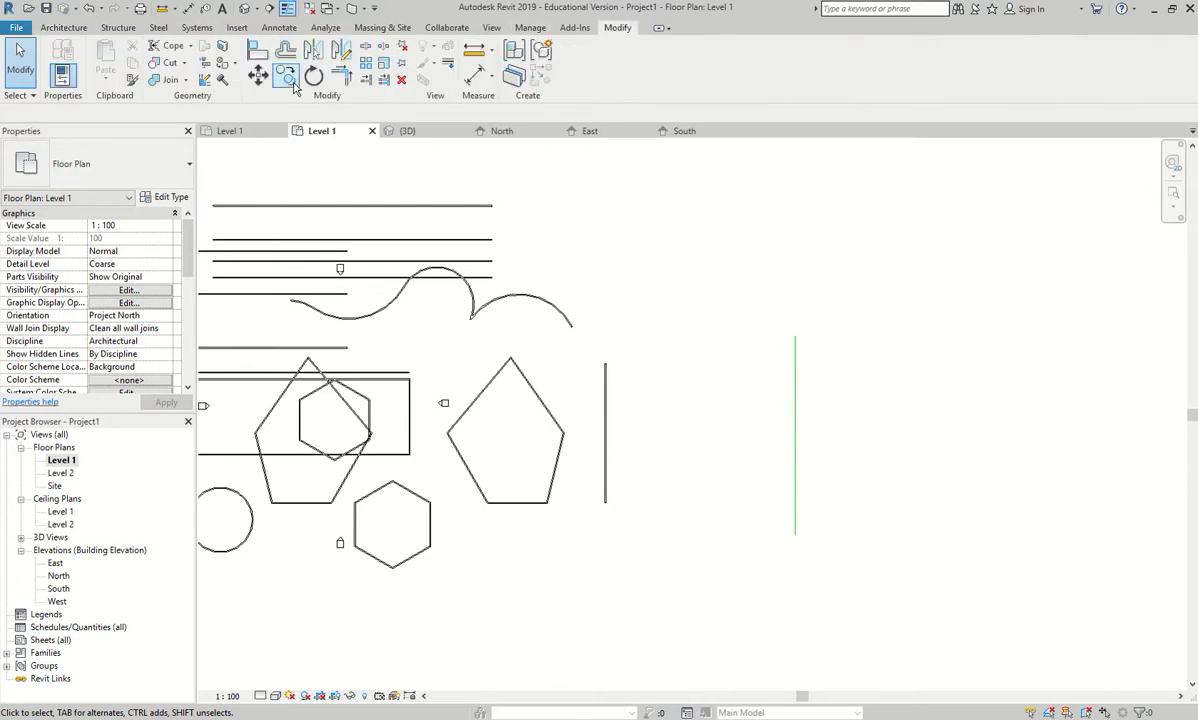
left_click(312, 50)
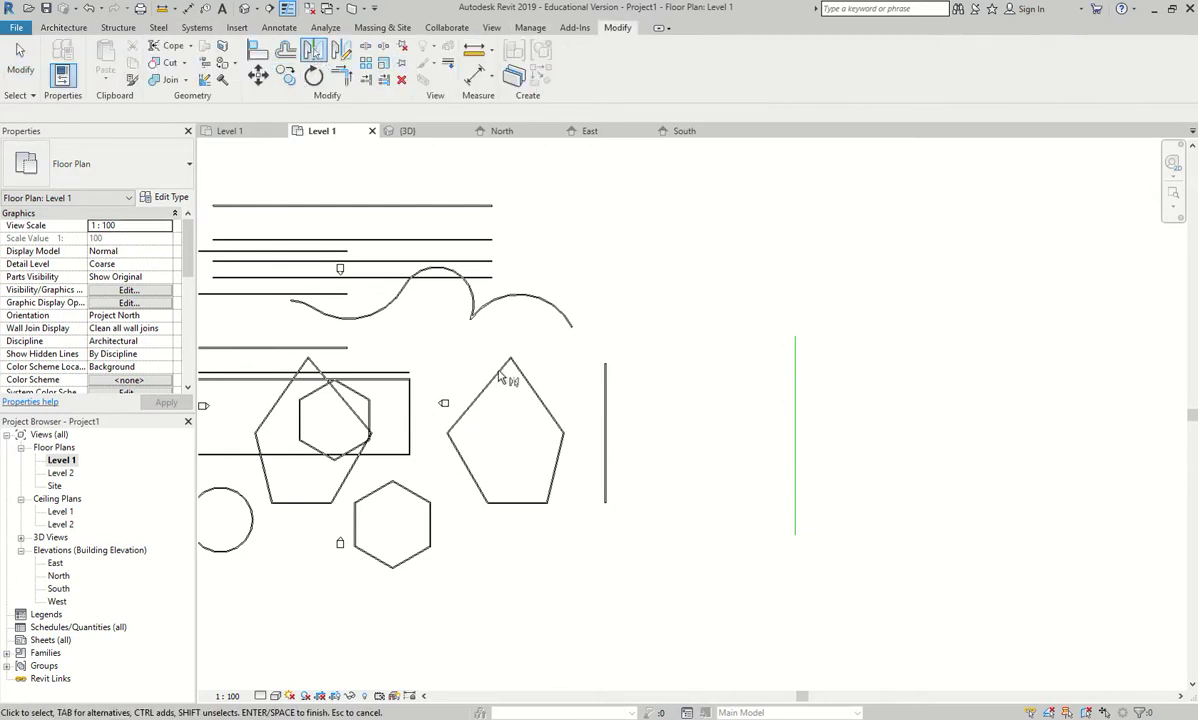
left_click(478, 394)
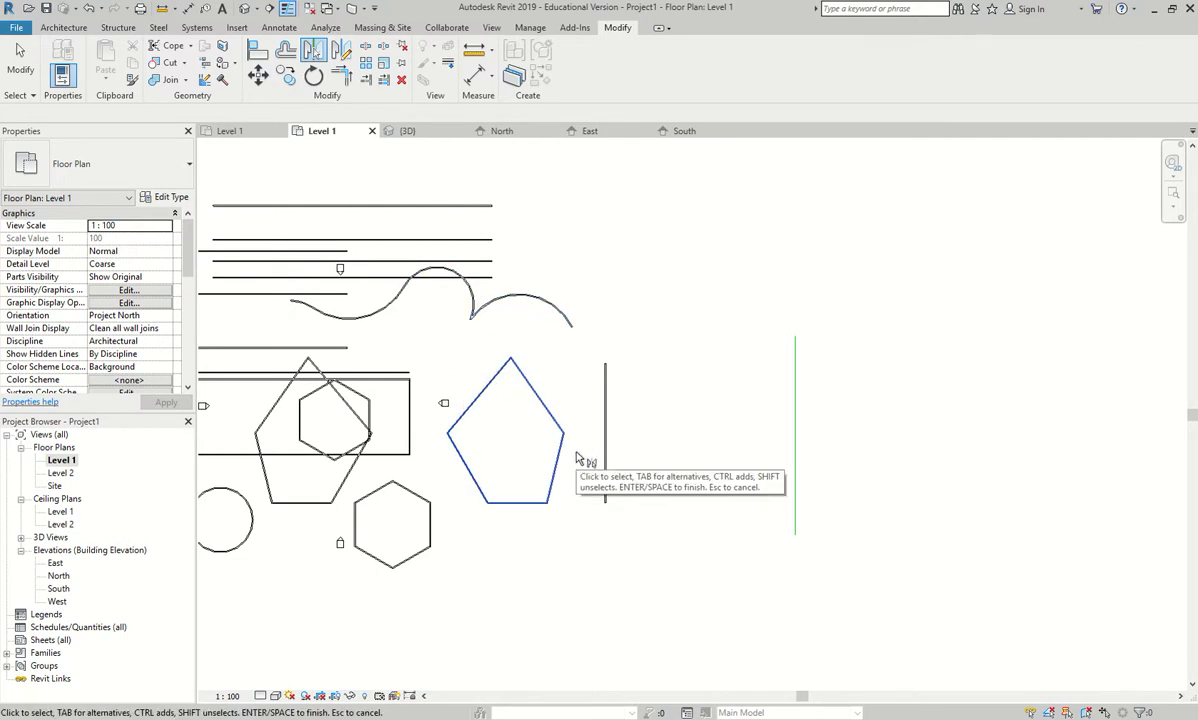
key("Return")
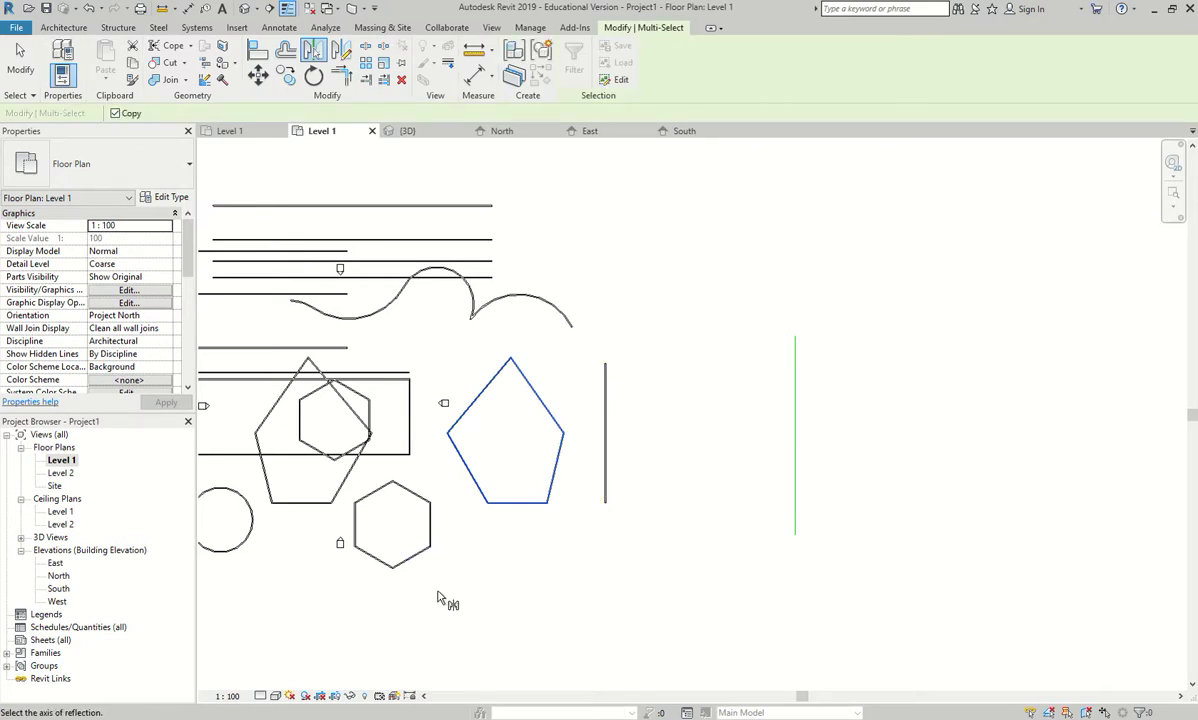
left_click(606, 428)
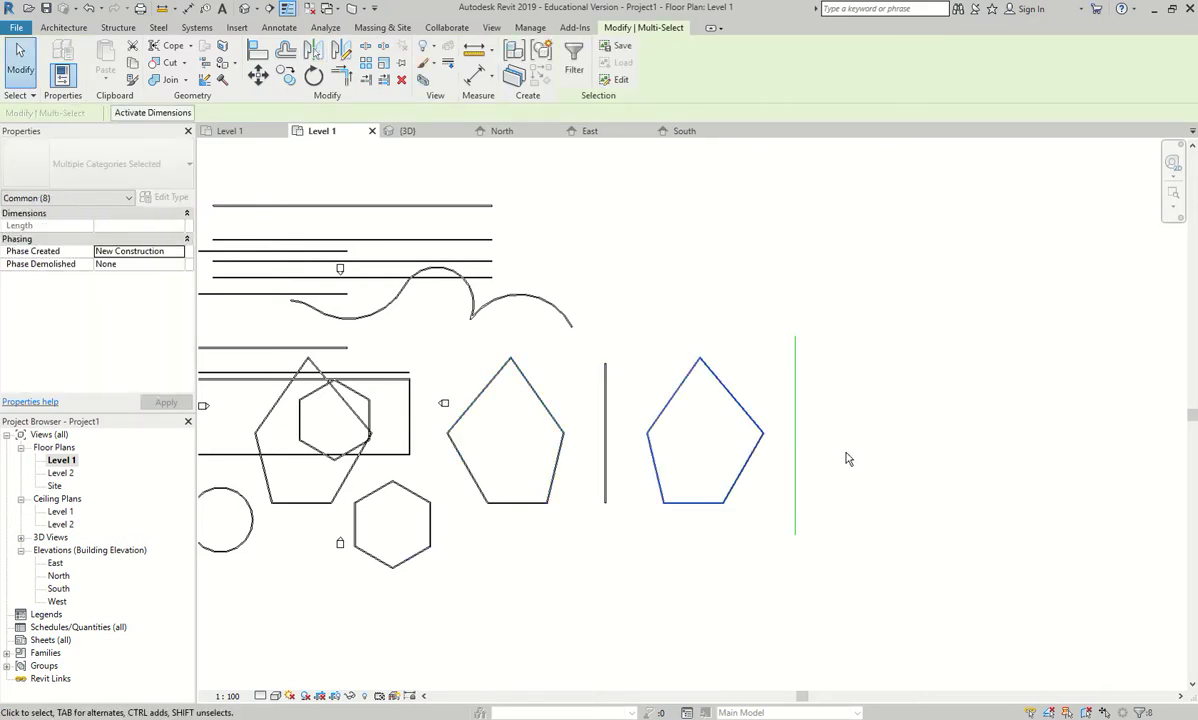
left_click(628, 478)
left_click_drag(578, 521, 452, 352)
left_click(311, 50)
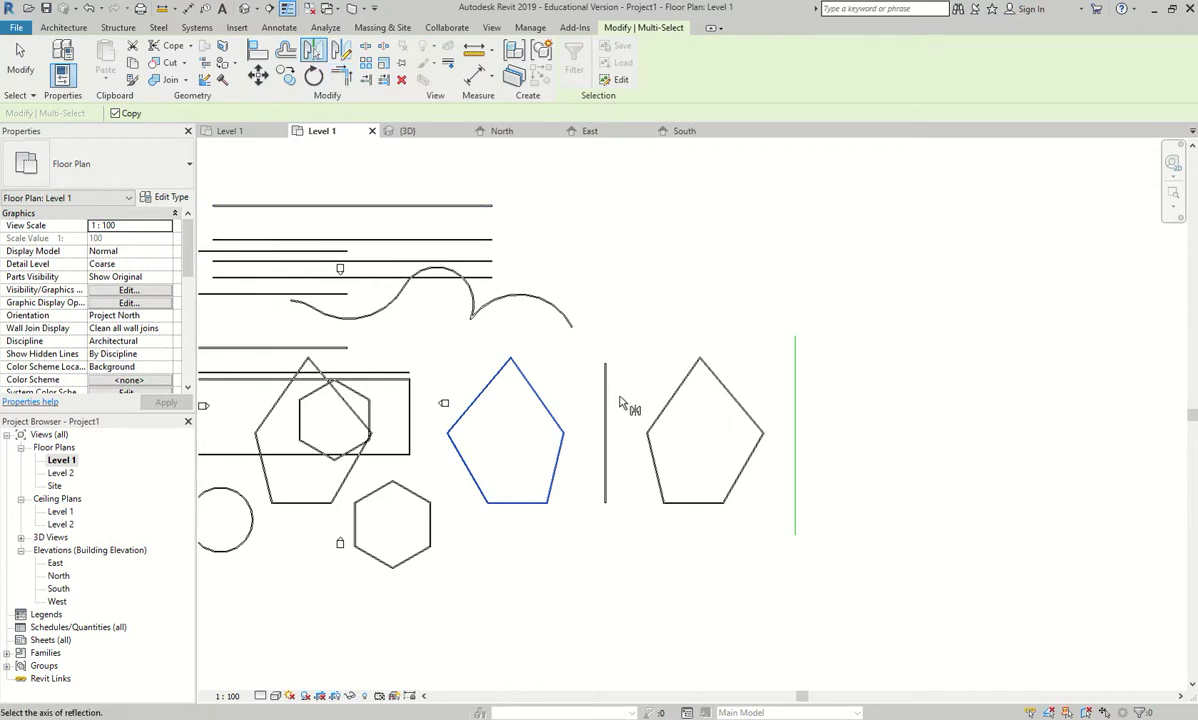
key("l")
key("i")
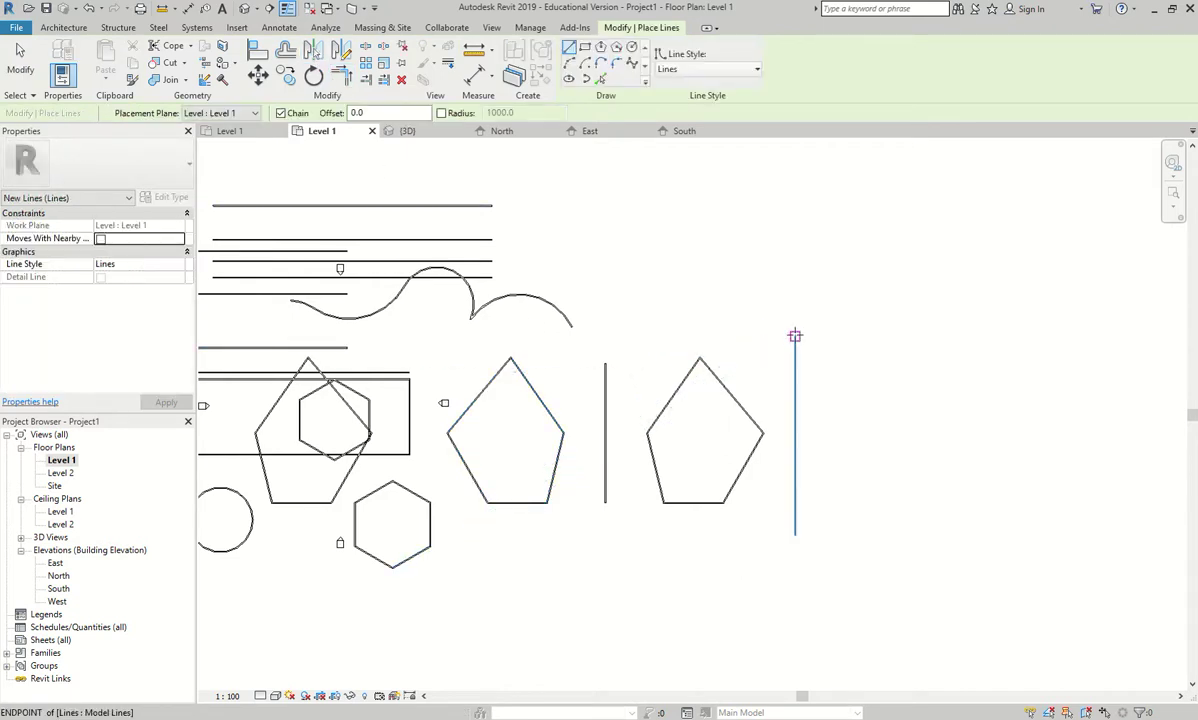
left_click(795, 336)
key("Escape")
key("Escape")
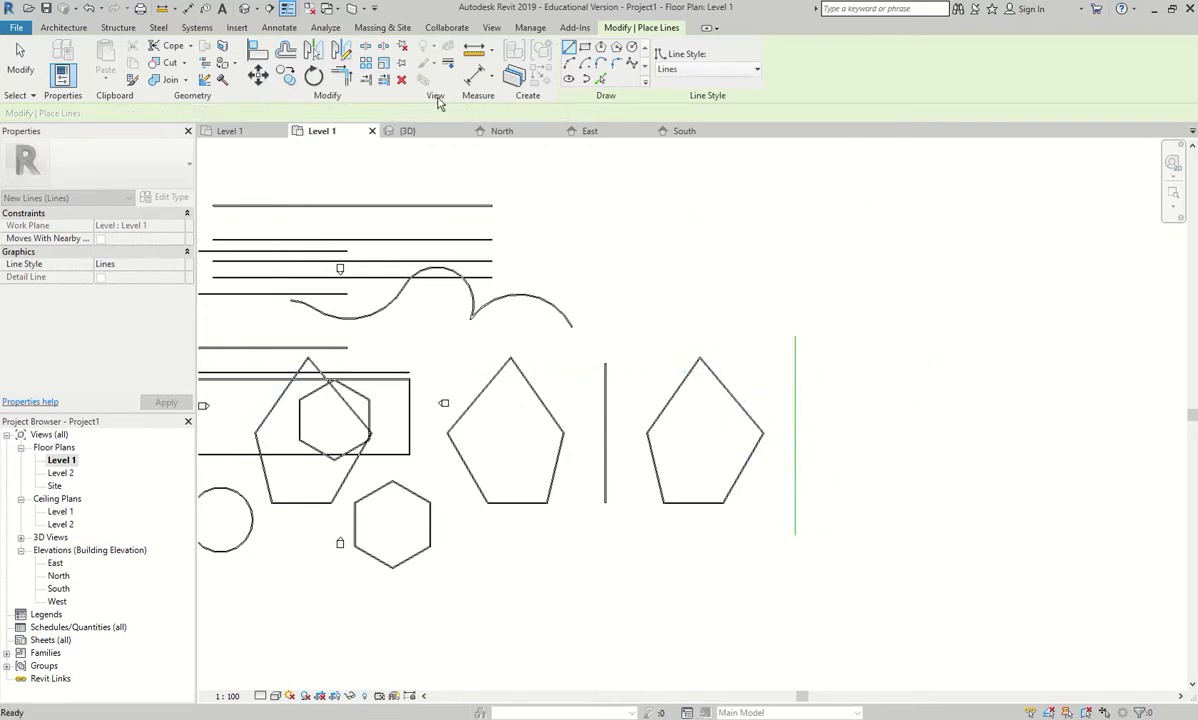
Mirror a copy of the original pentagon about the green vertical model line and clear the selection
left_click_drag(566, 366, 435, 532)
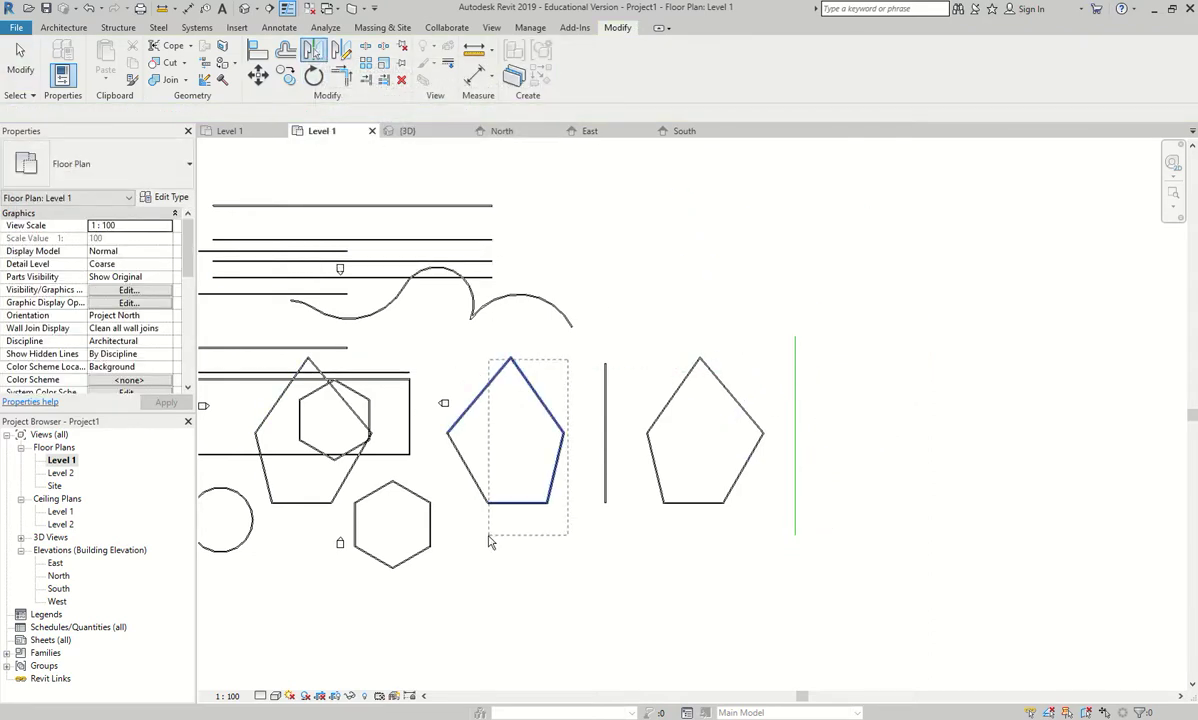
left_click(796, 423)
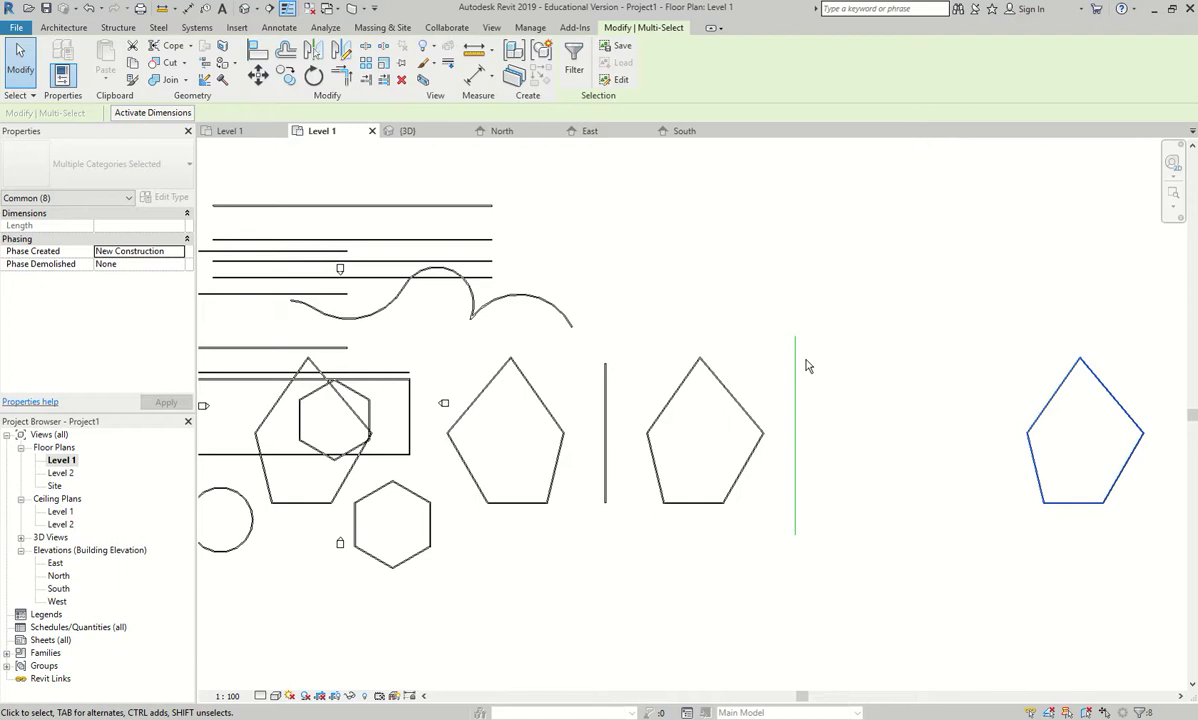
key("Escape")
scroll(925, 306, "down", 1)
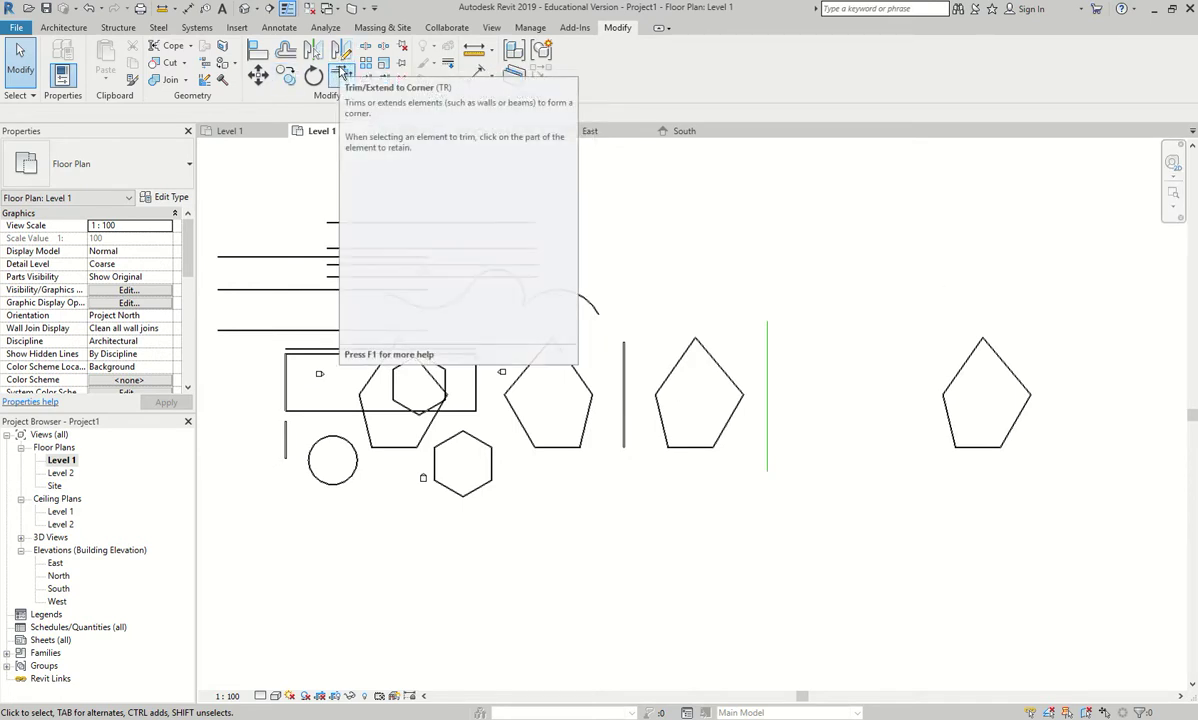
Draw a vertical wall in the empty area below the circle, aligned with the rectangle's left edge
scroll(600, 400, "down", 2)
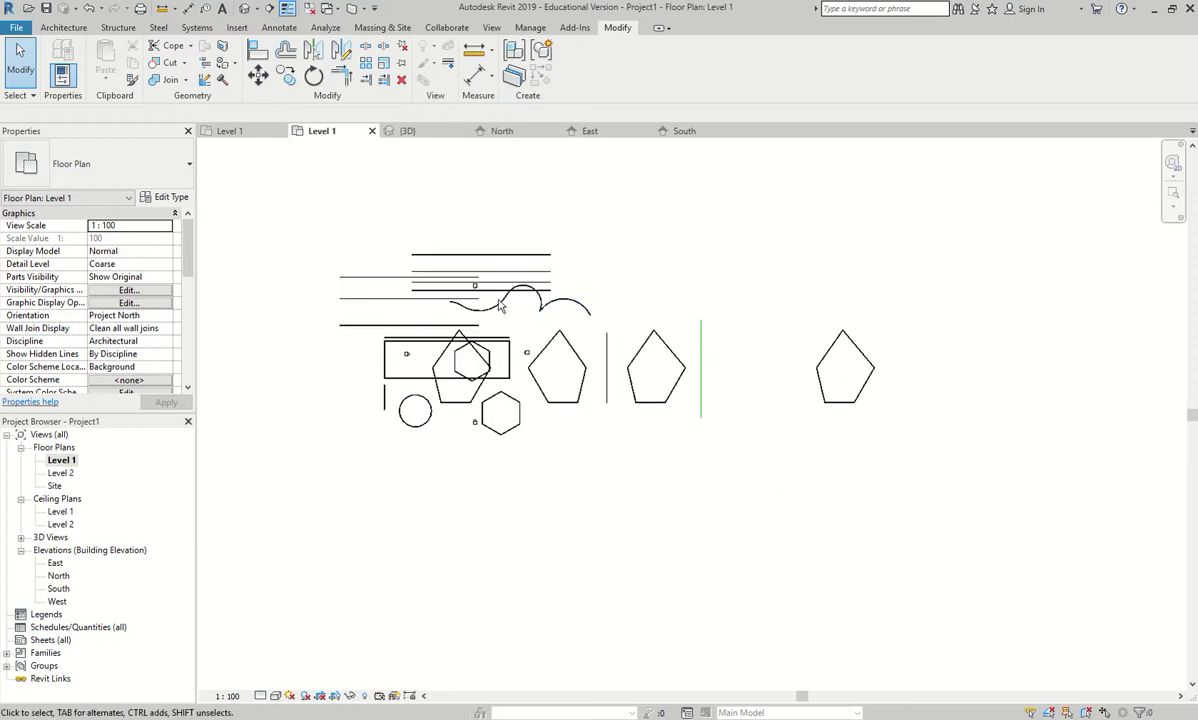
scroll(600, 400, "up", 2)
left_click(62, 27)
left_click(20, 55)
middle_click_drag(400, 480, 380, 225)
left_click(384, 205)
left_click(388, 341)
left_click(384, 458)
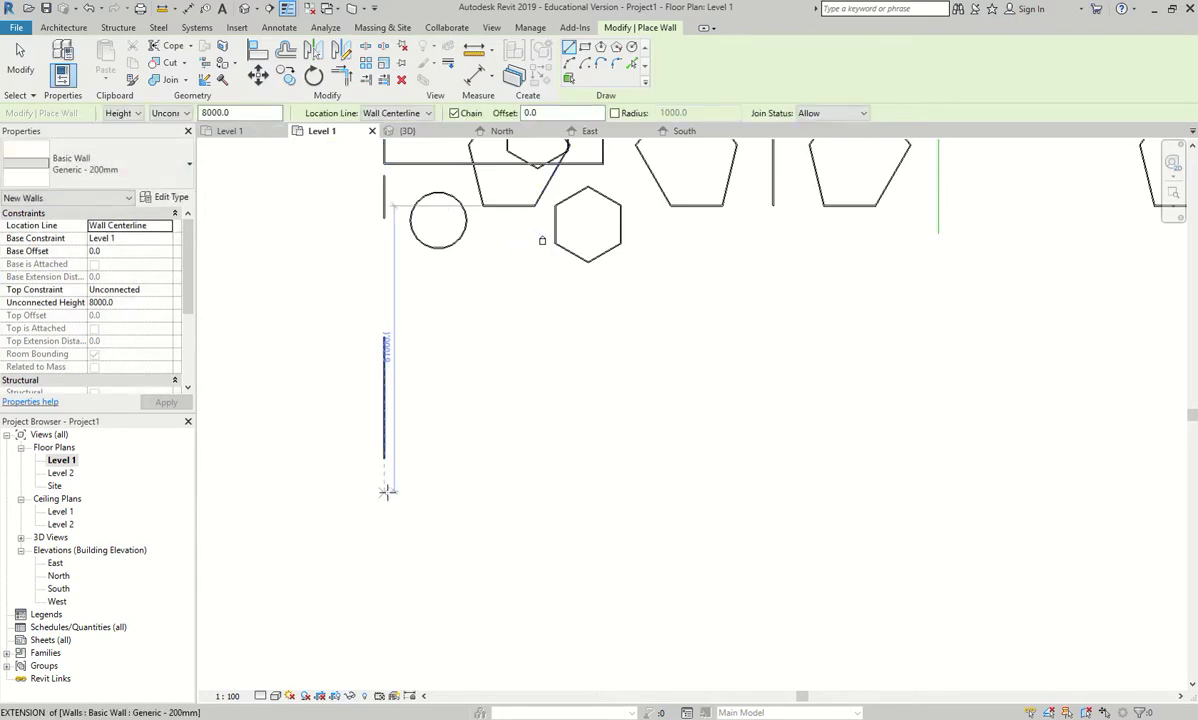
Draw two separate horizontal walls: one just below the vertical wall's lower end, and a shorter one level with its upper end
left_click(385, 490)
left_click(520, 490)
key("Escape")
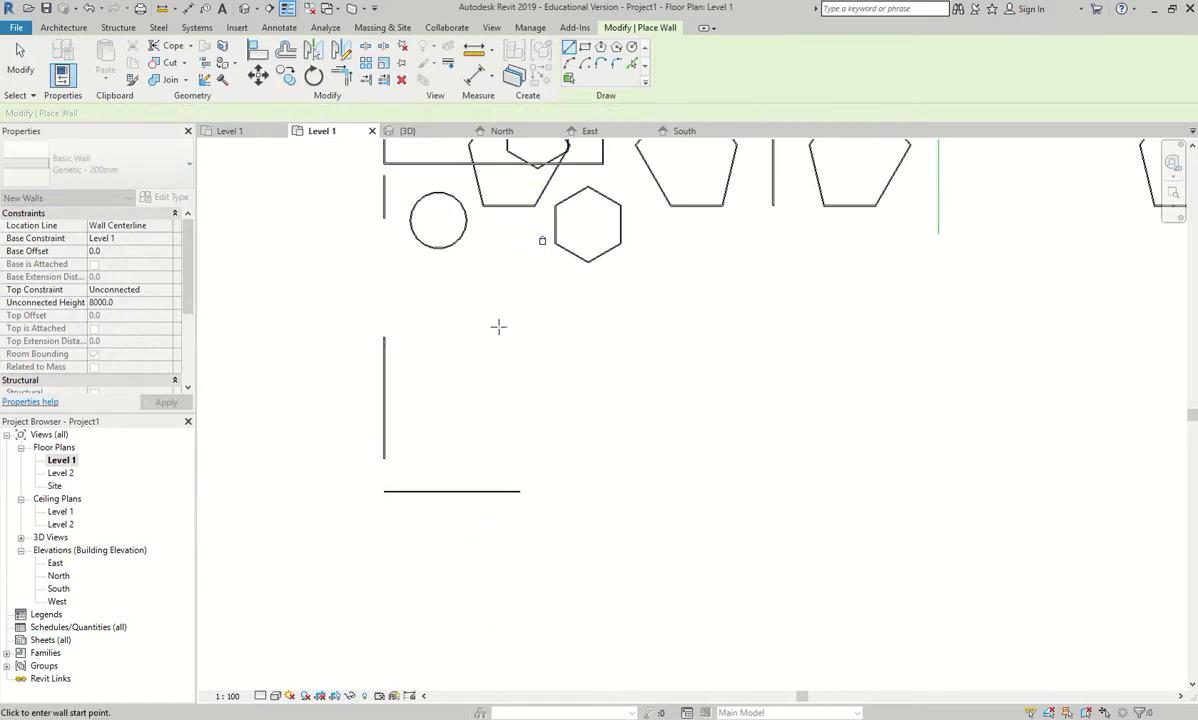
left_click(441, 337)
left_click(501, 337)
key("Escape")
key("Escape")
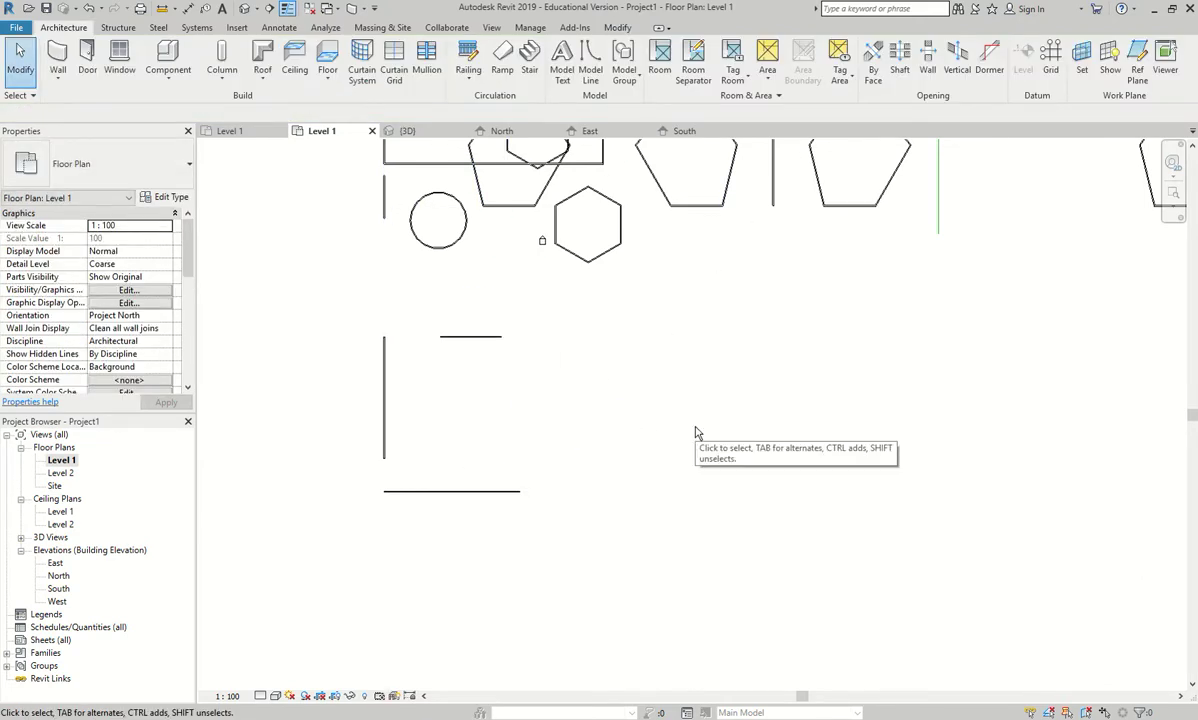
Join the vertical wall to the upper and lower horizontal walls using Trim/Extend to Corner
left_click(612, 27)
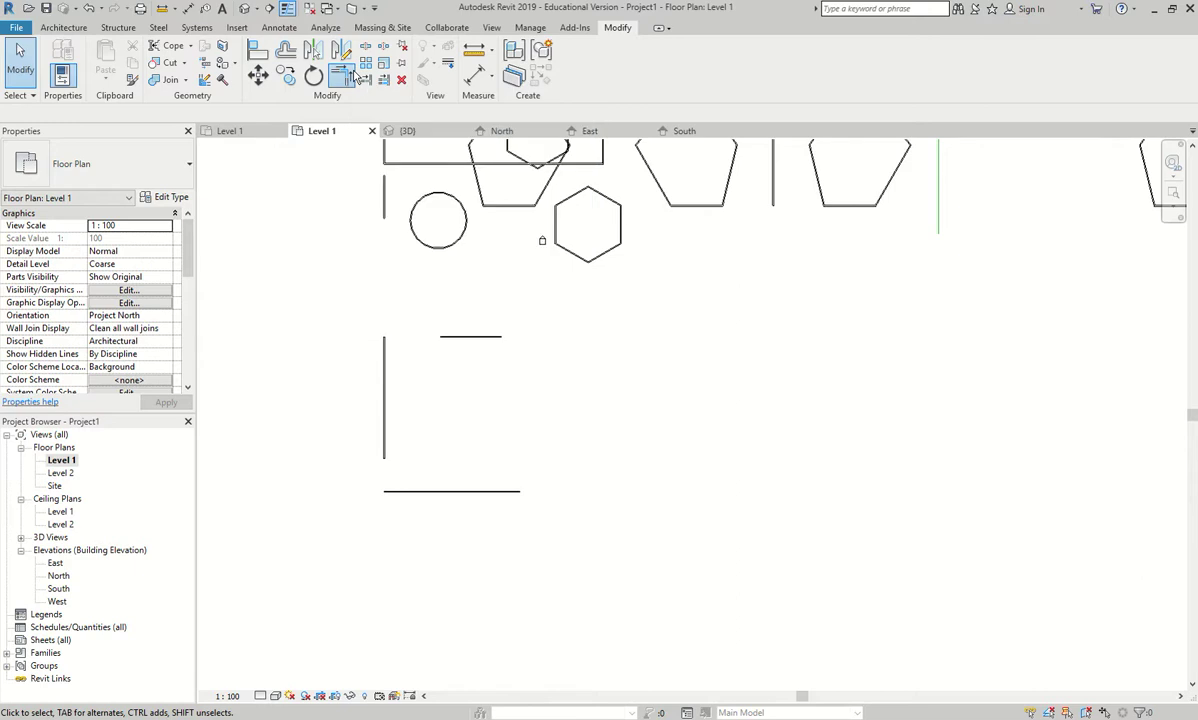
left_click(346, 76)
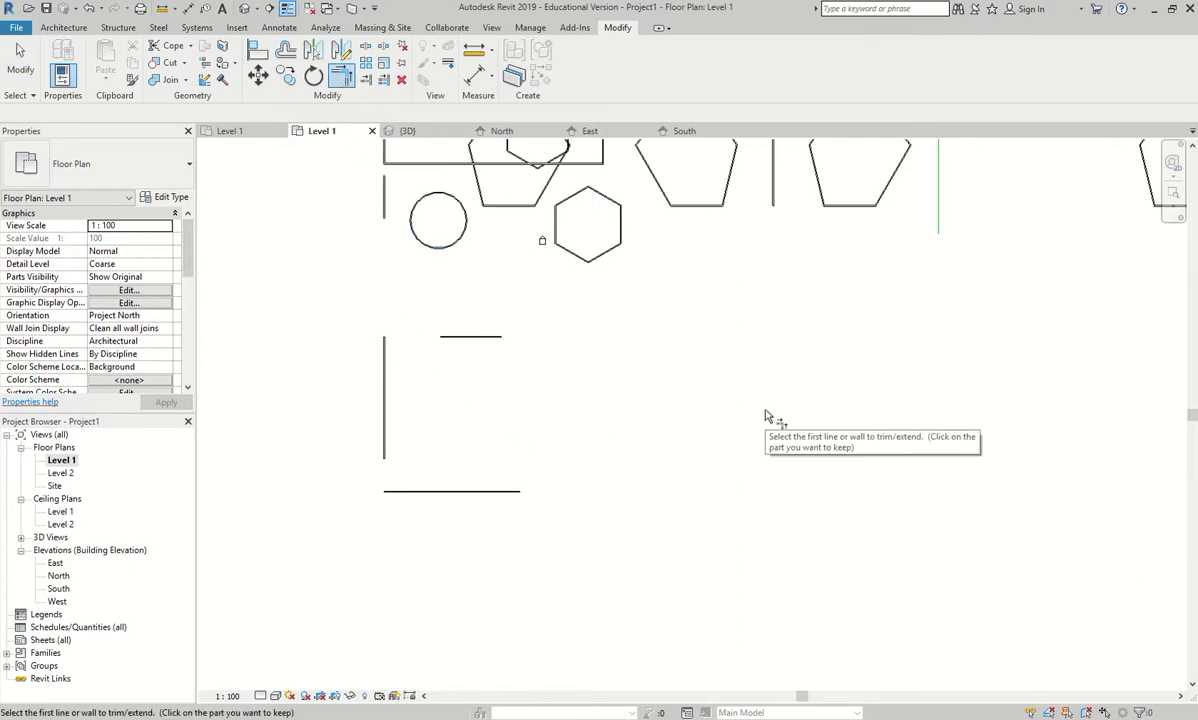
scroll(435, 280, "up", 3)
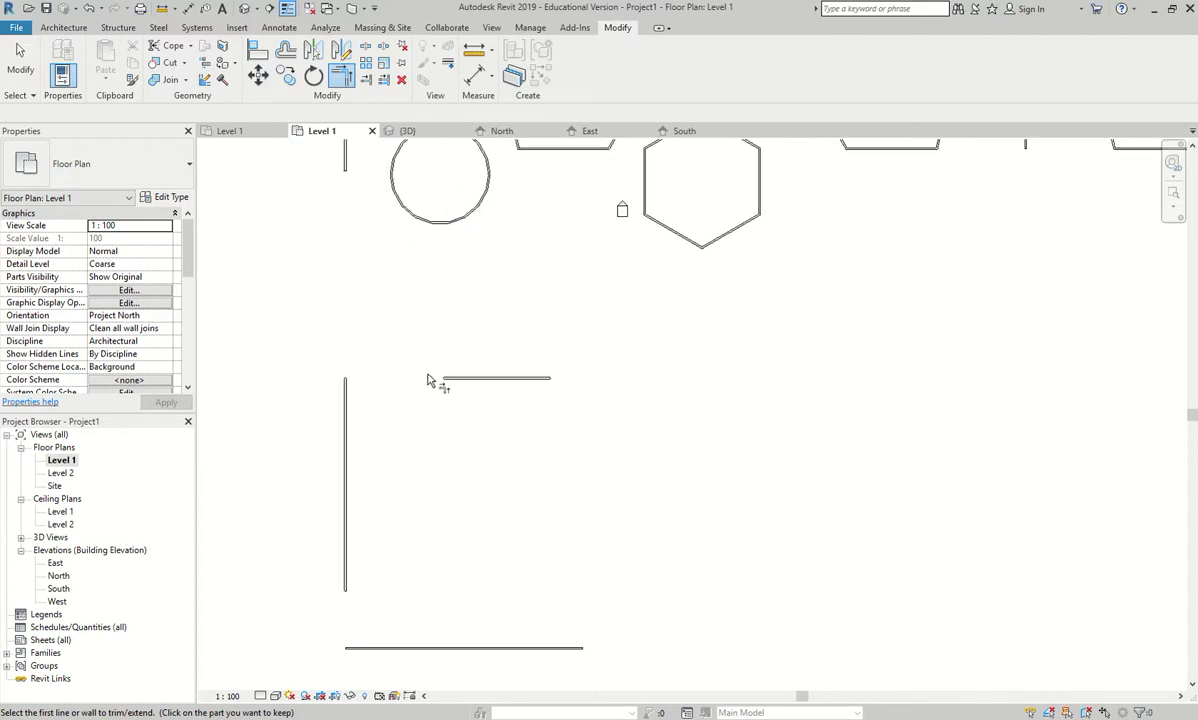
left_click(348, 417)
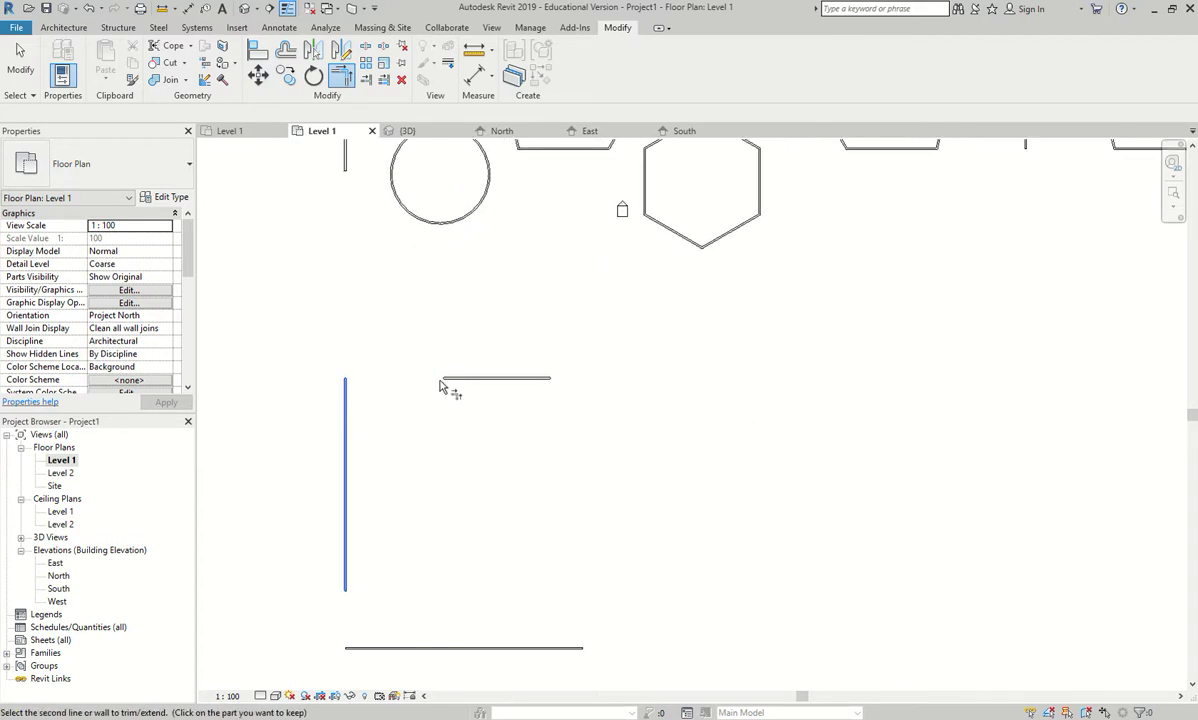
left_click(448, 380)
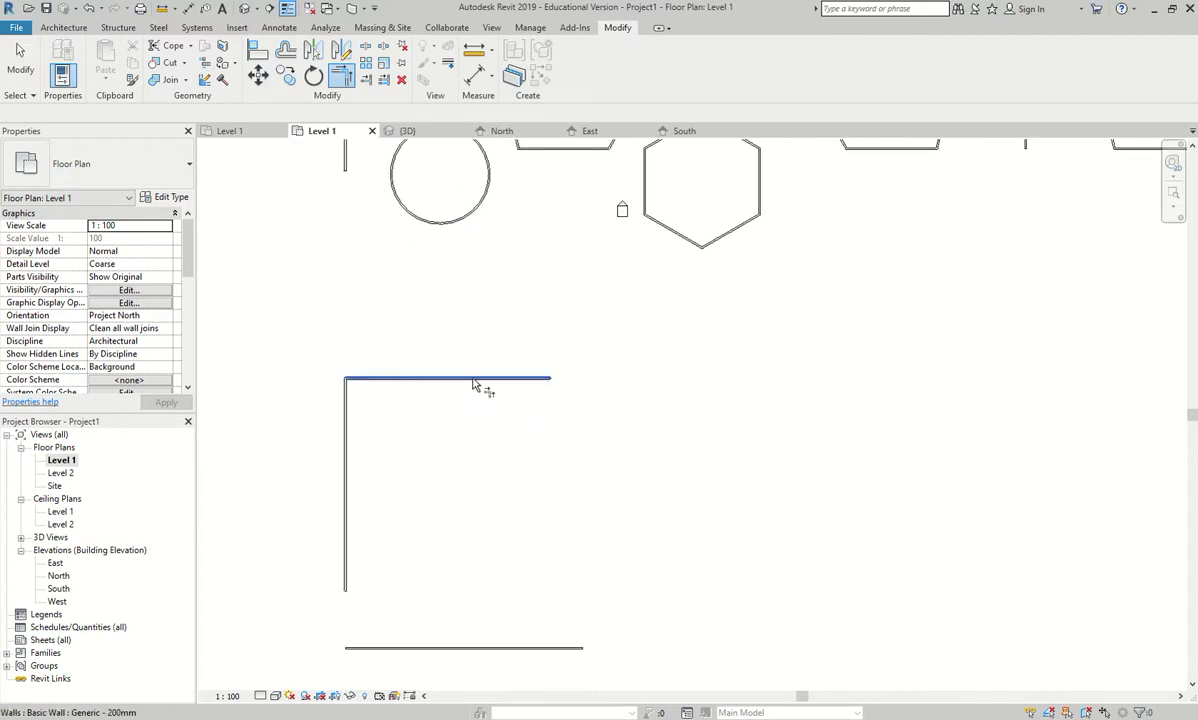
left_click(350, 583)
left_click(376, 650)
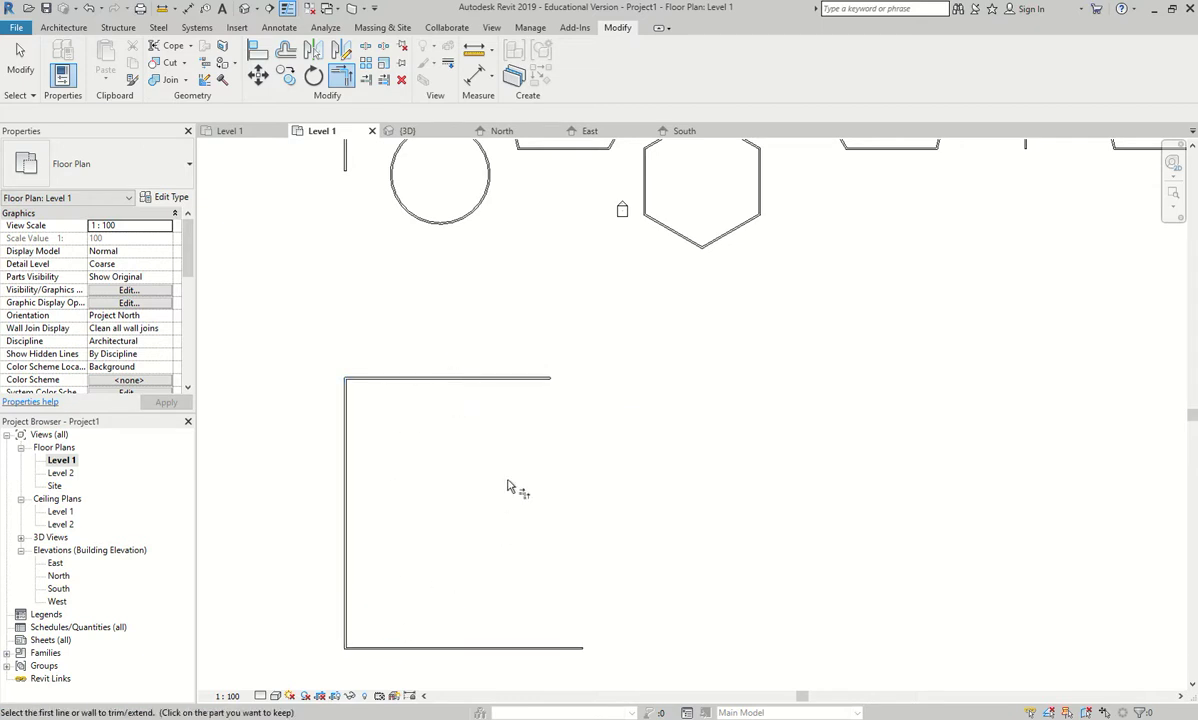
left_click(532, 380)
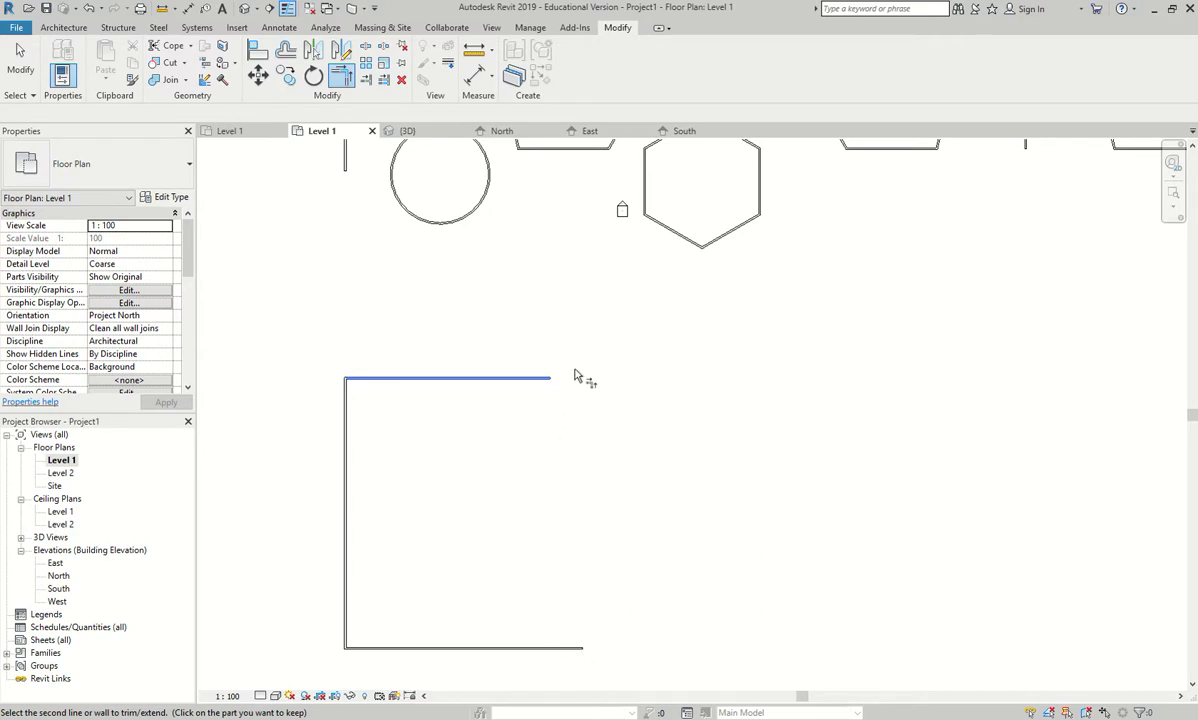
key("Escape")
key("Escape")
Move the lower wall's free end above the upper horizontal wall so that it slants across that wall
left_click(527, 648)
left_click_drag(580, 630, 556, 309)
left_click(658, 372)
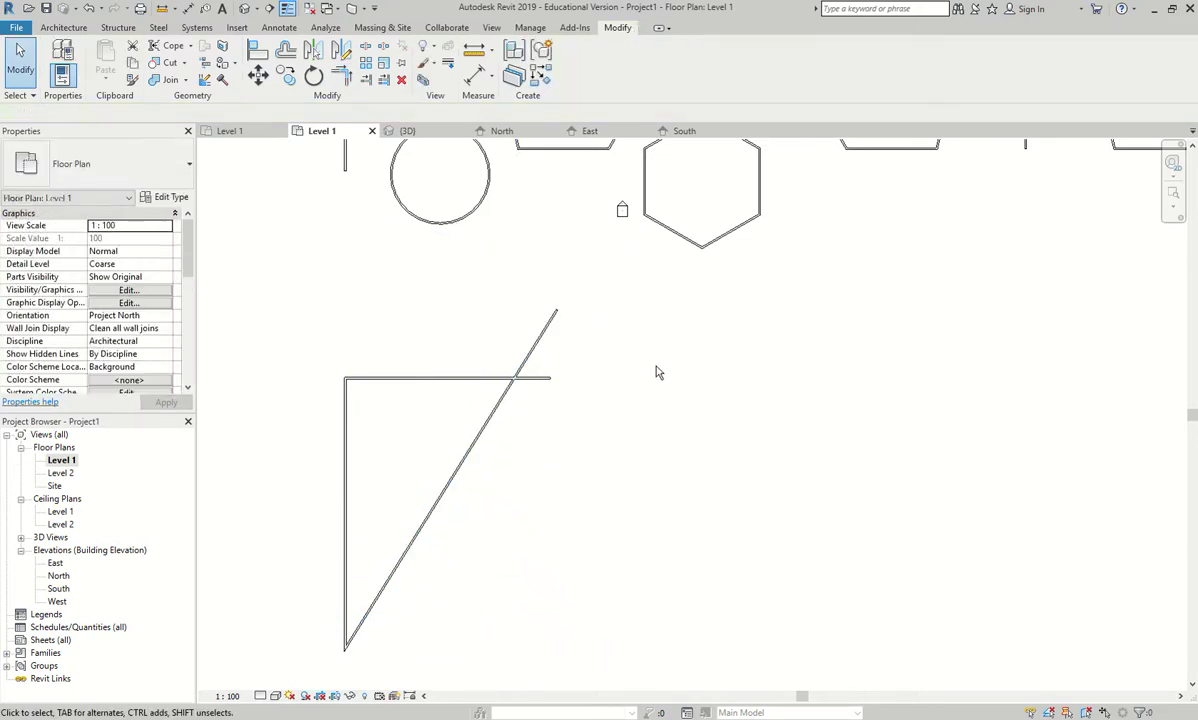
Try to trim the upper and slanted walls to a corner, keeping the closed triangle's sides, and undo that trim
left_click(341, 76)
left_click(496, 380)
left_click(510, 395)
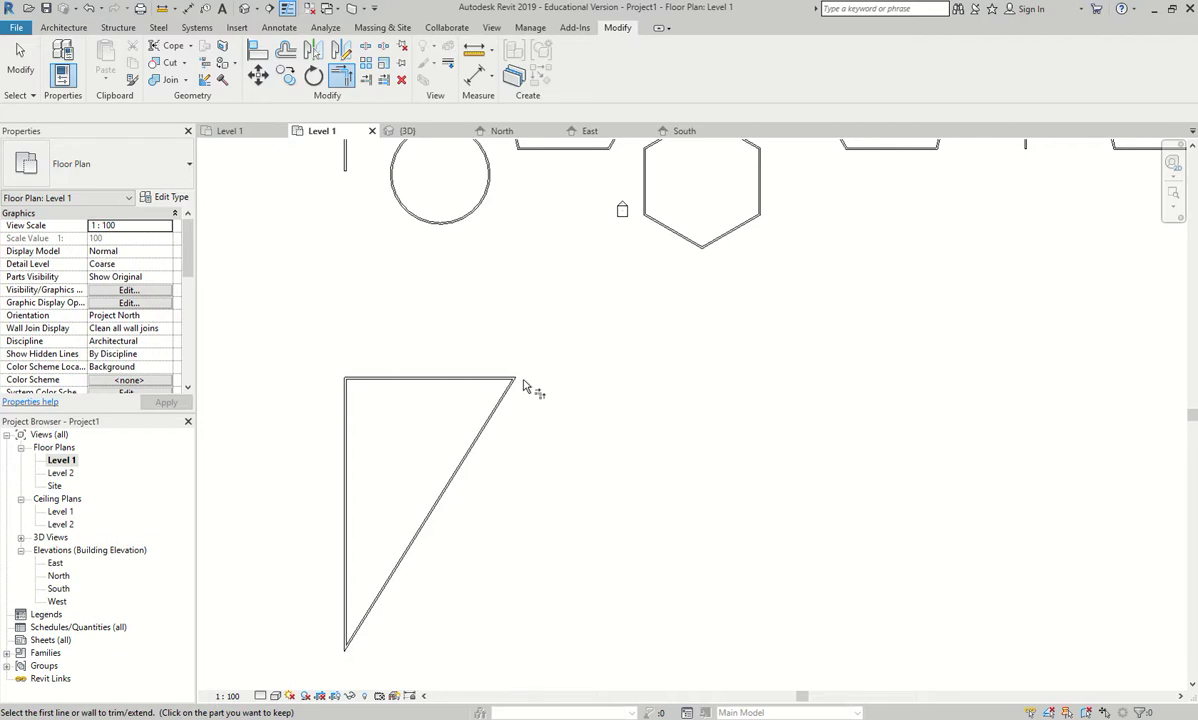
key("ctrl+z")
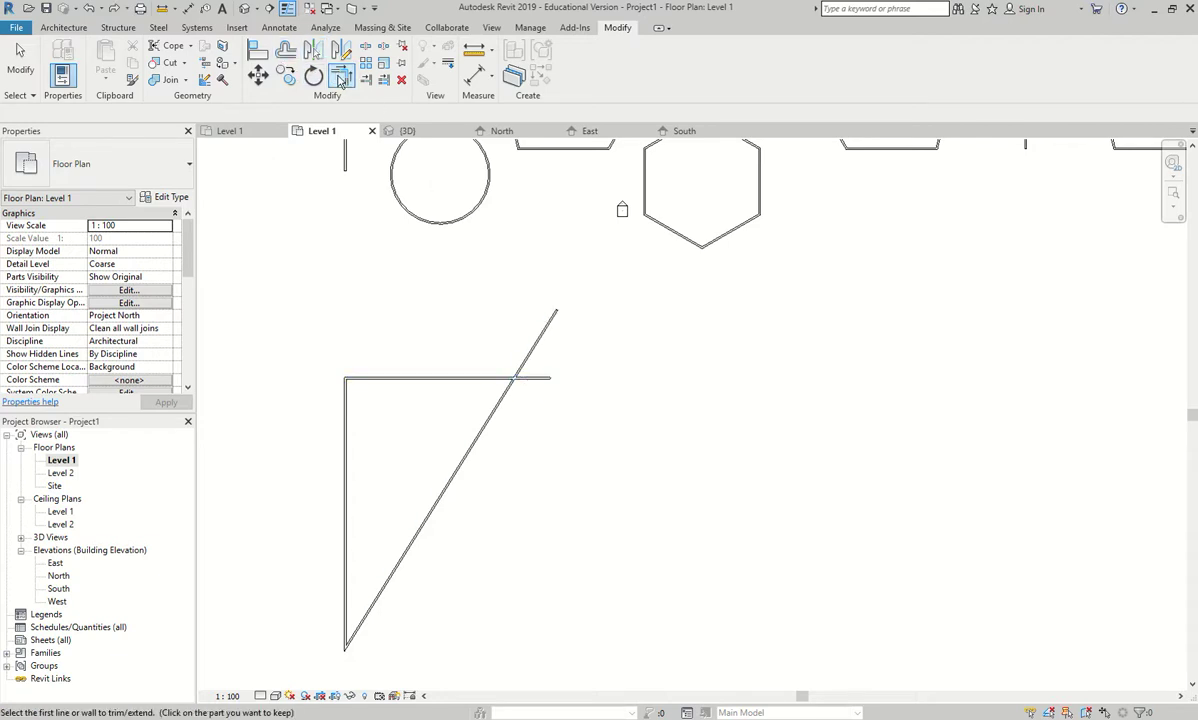
Trim the upper and slanted walls to a corner, keeping the horizontal part left of the crossing and the slanted part above it
left_click(465, 381)
left_click(535, 347)
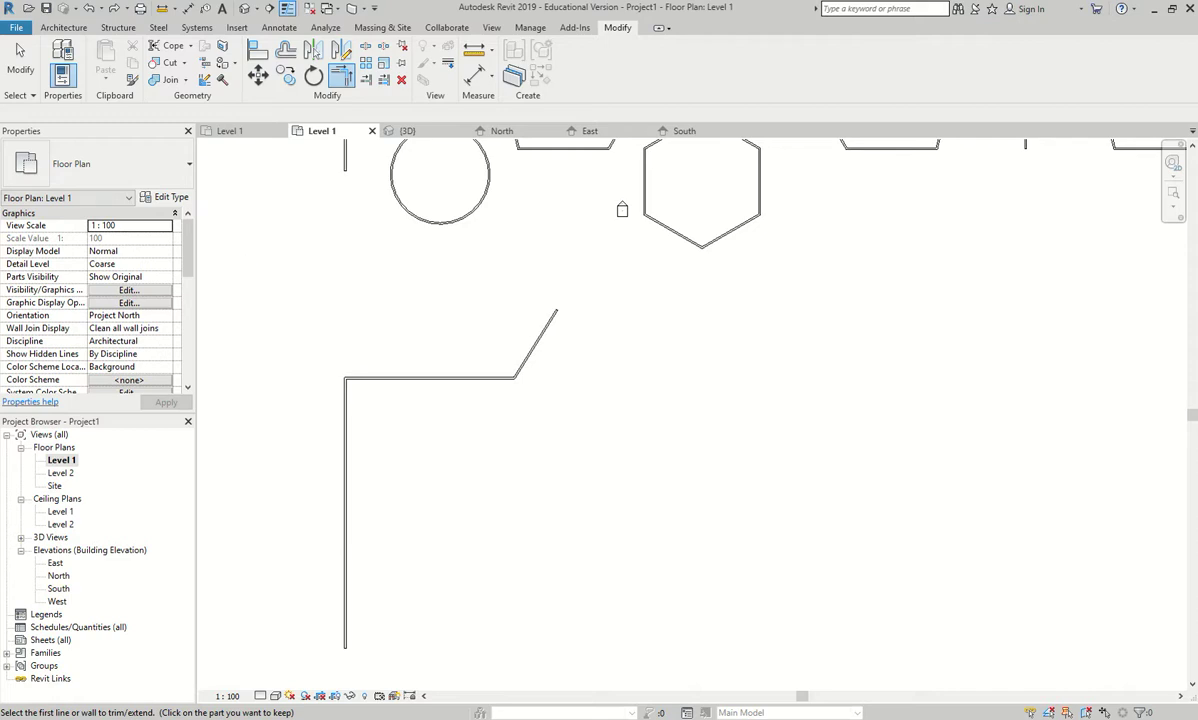
key("Escape")
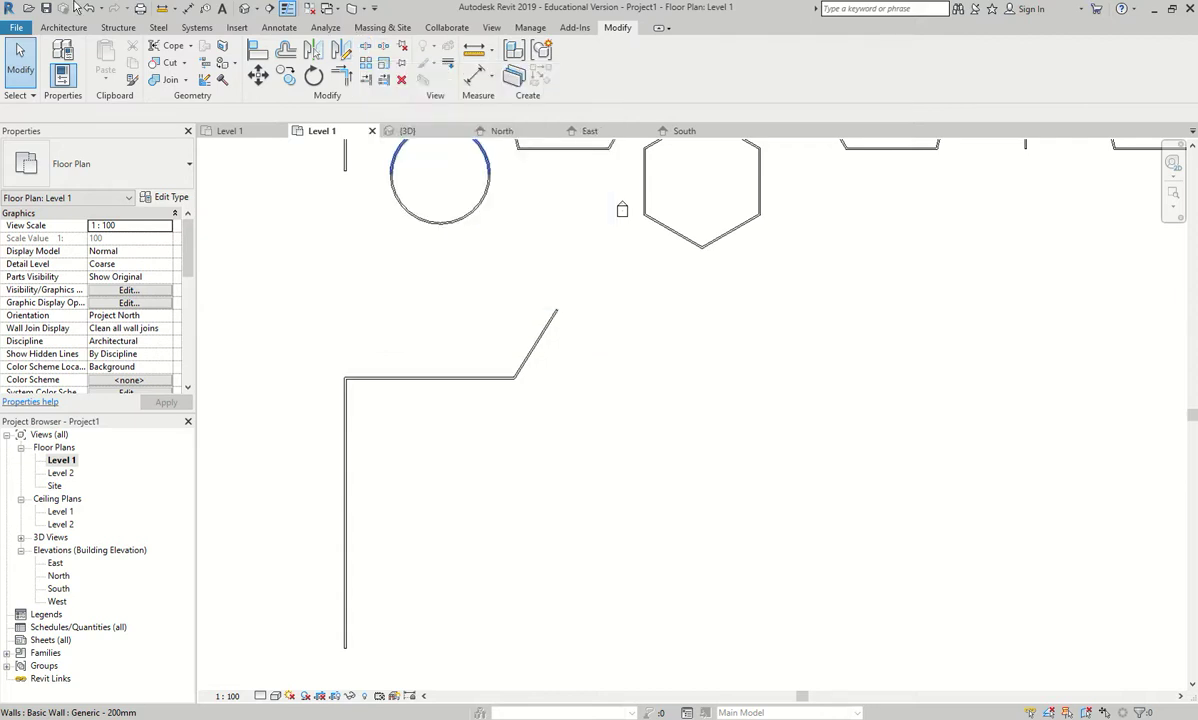
Split the vertical wall into two segments between its upper corner and lower end using Split Element
left_click(365, 47)
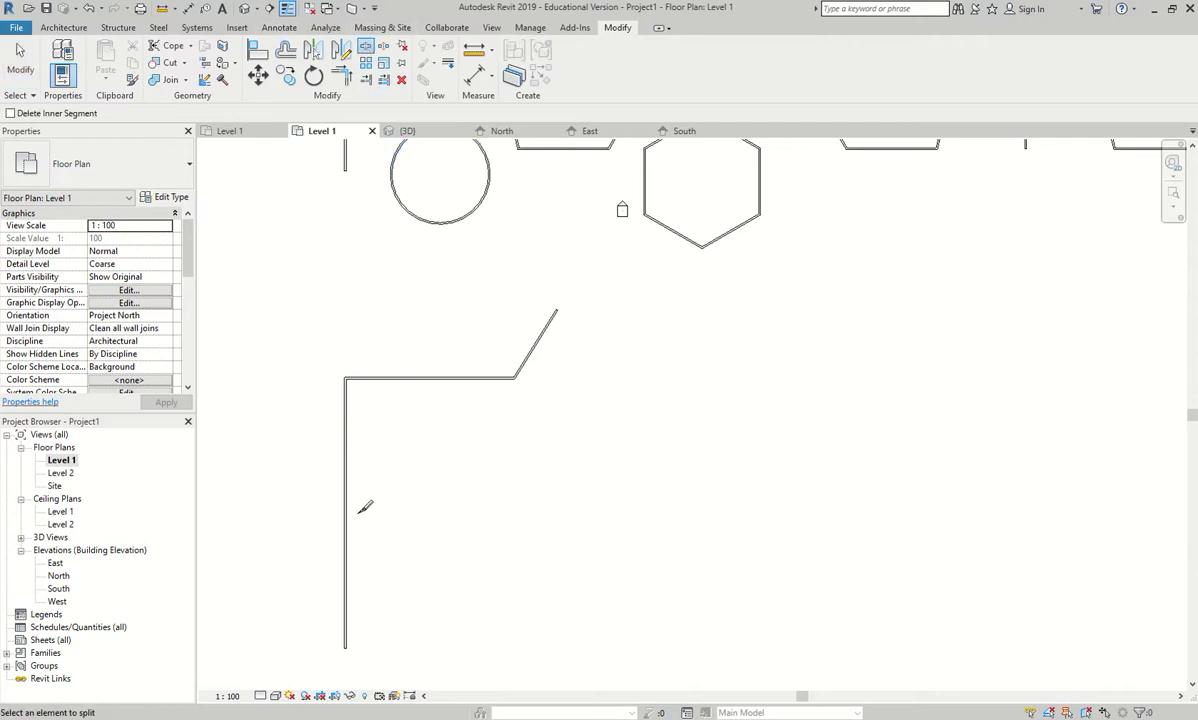
left_click(350, 482)
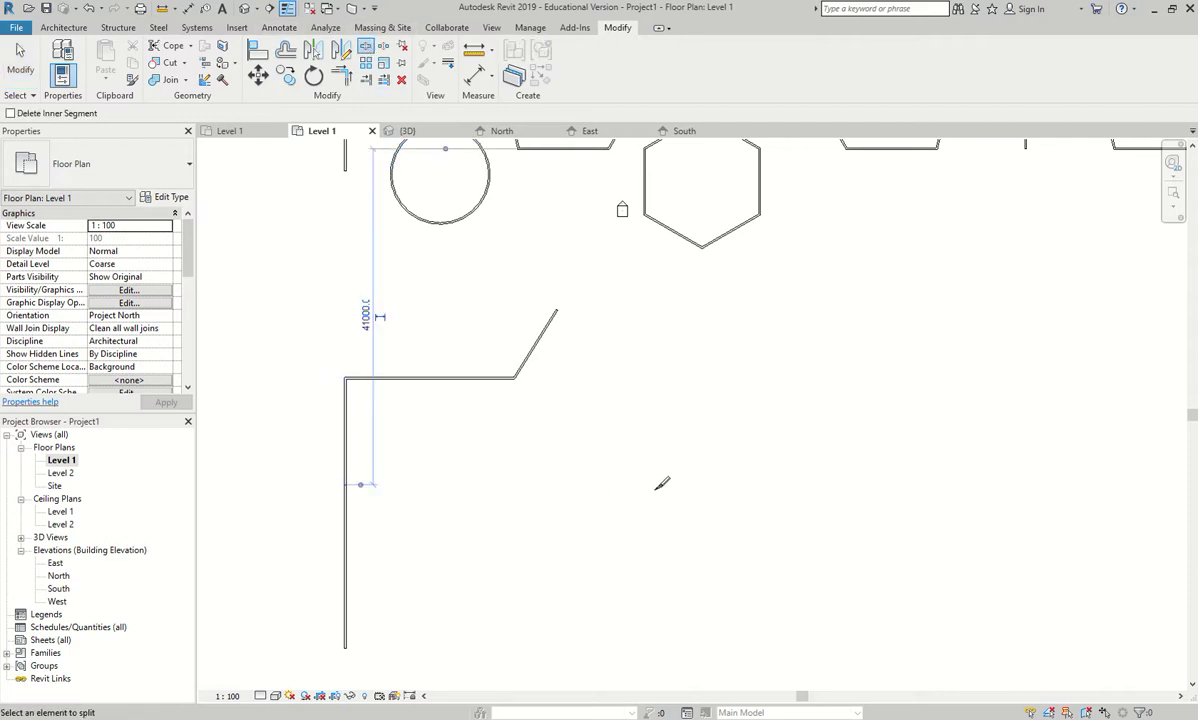
key("Escape")
scroll(345, 480, "up", 4)
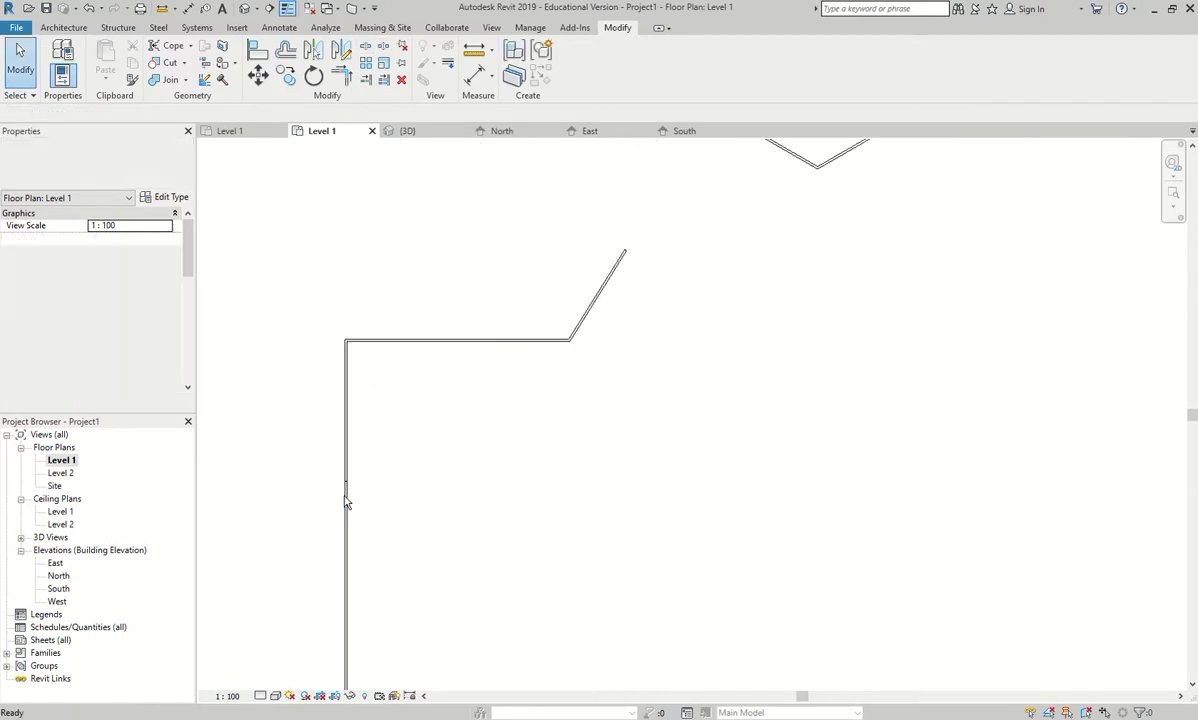
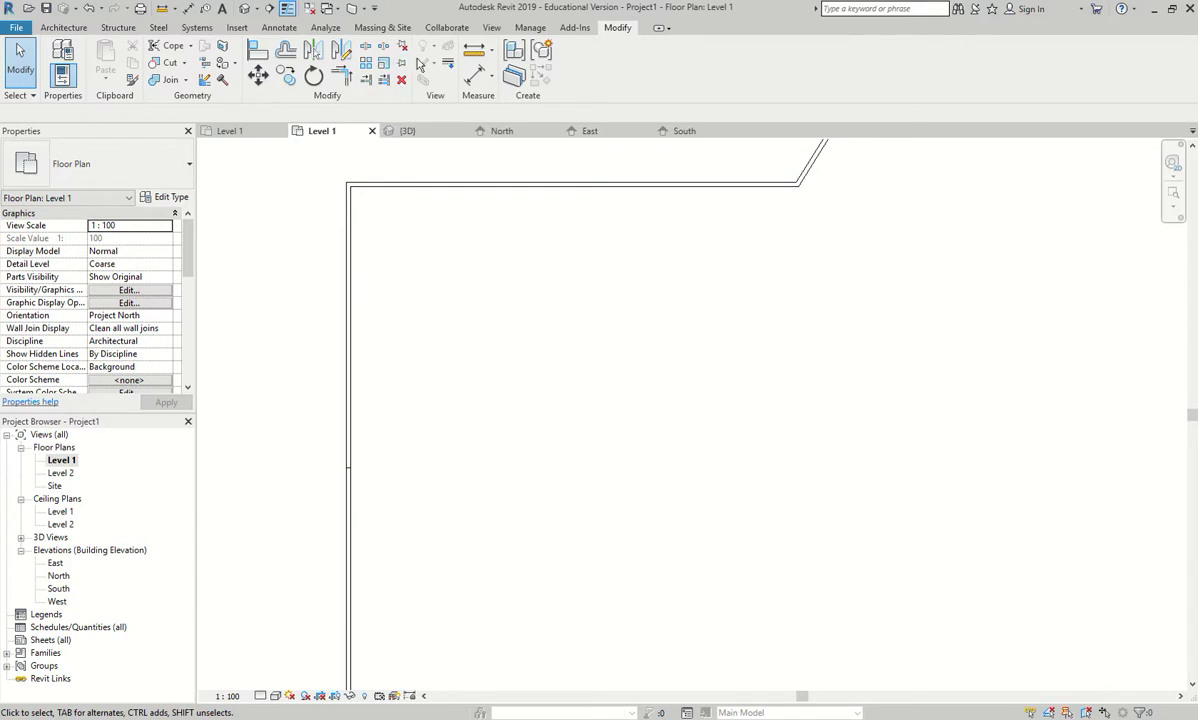
Start Split with Gap and set the joint gap to 300, after trying 500
left_click(385, 48)
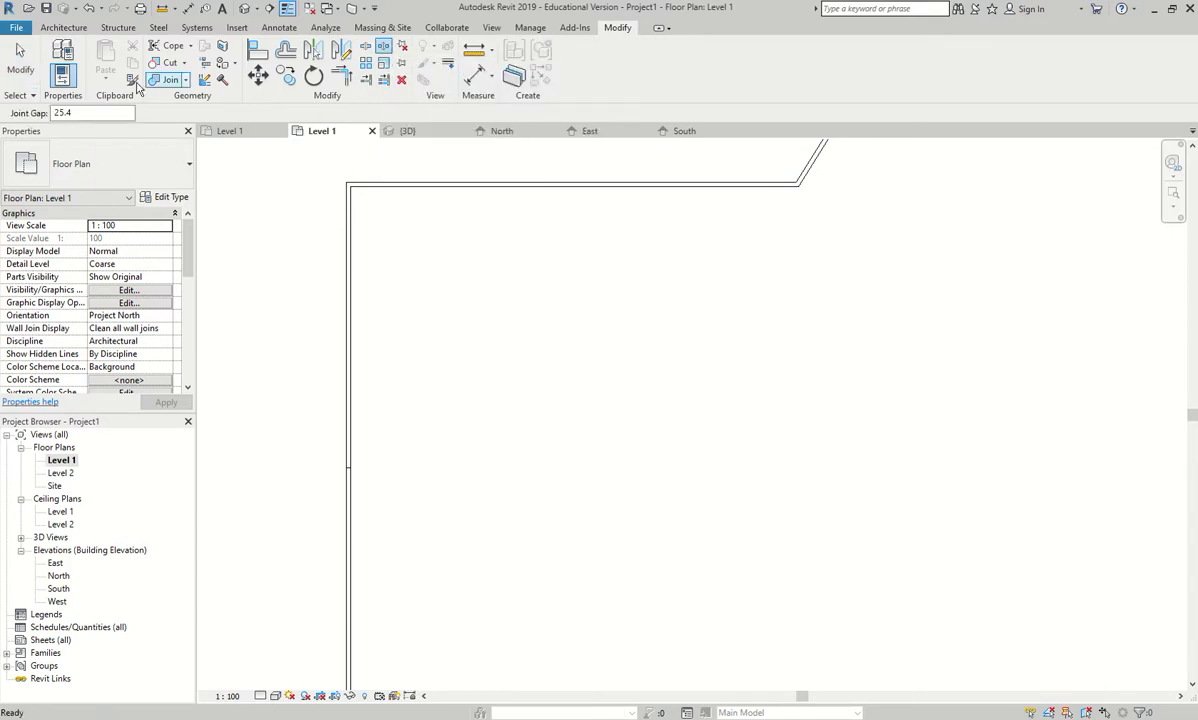
left_click_drag(86, 115, 20, 112)
type("500")
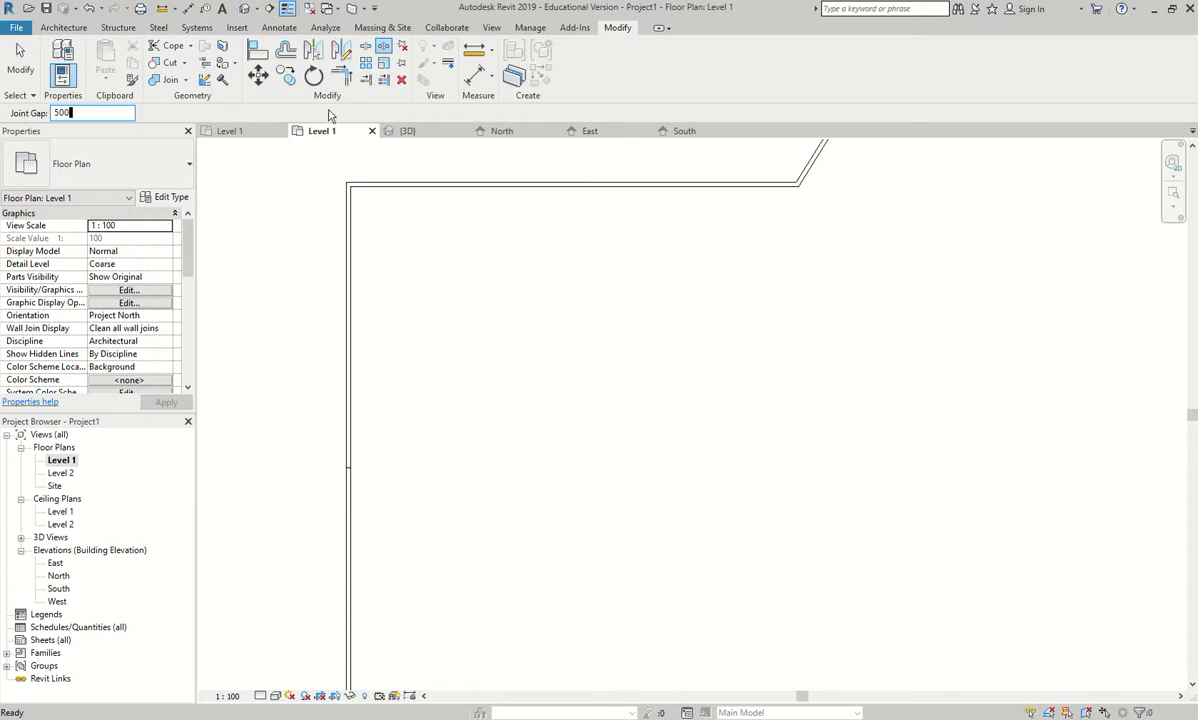
key("Return")
left_click(686, 377)
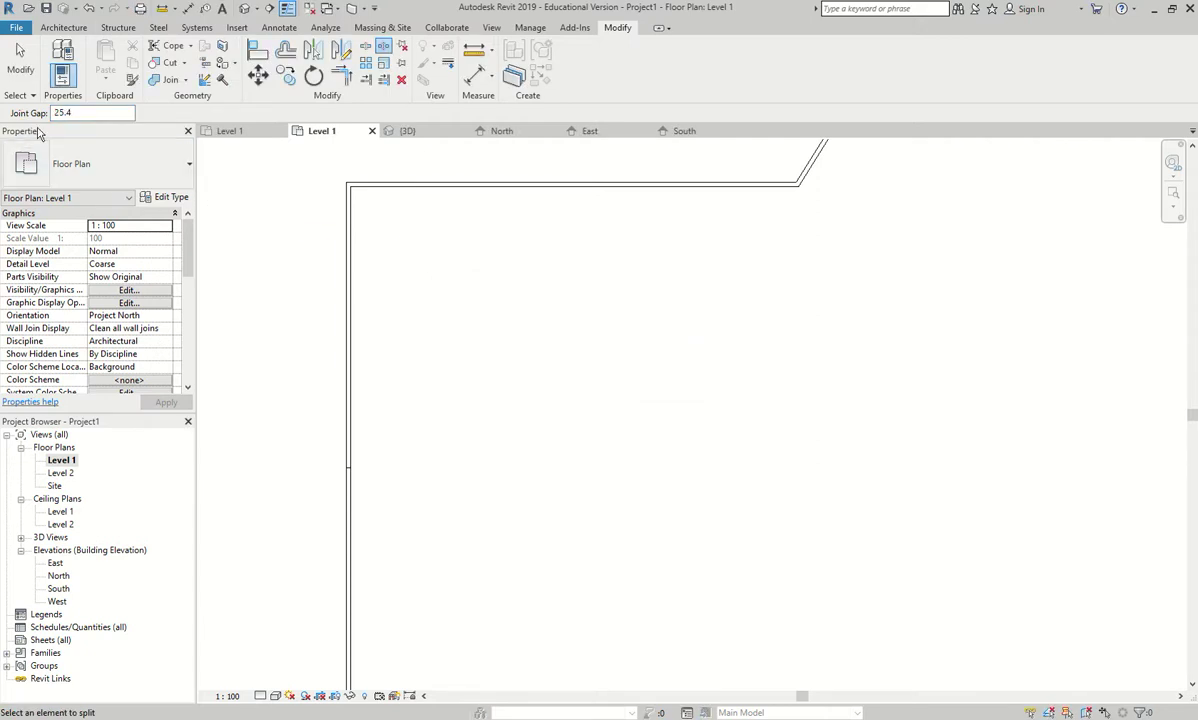
type("300")
key("Return")
Split the upper horizontal wall with the gap at two places, the first about 5150 from its left corner
scroll(520, 195, "down", 2)
scroll(550, 218, "down", 2)
left_click(501, 208)
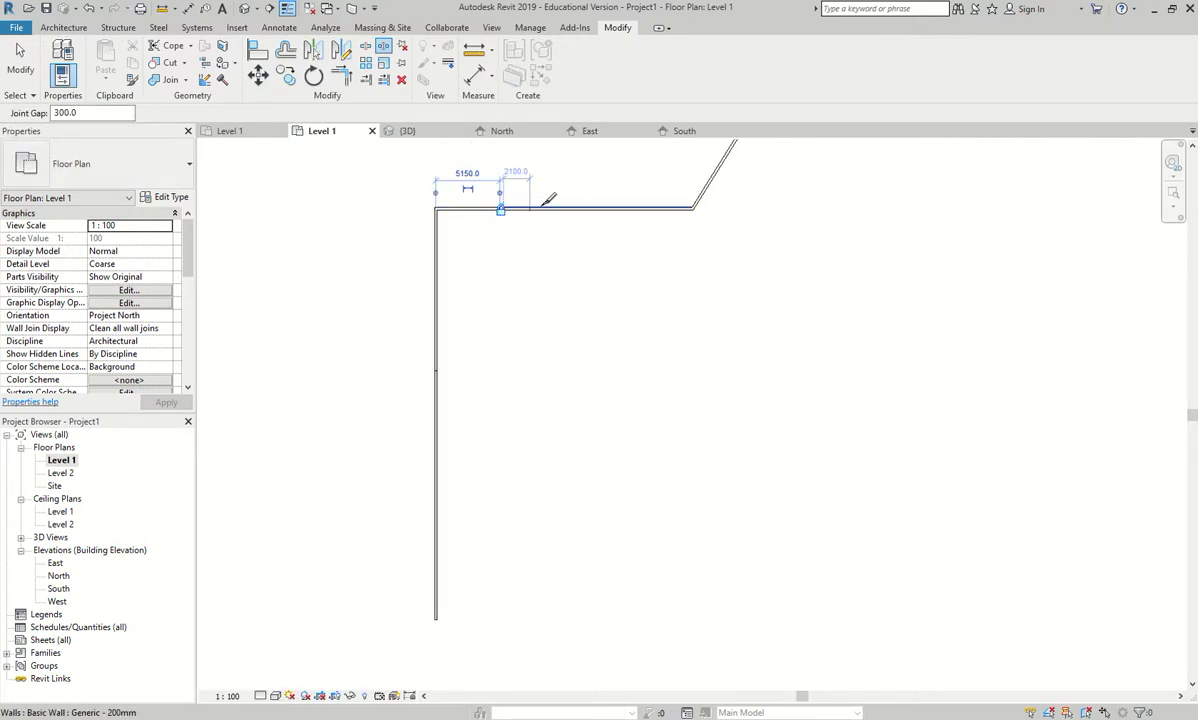
left_click(589, 207)
Split the vertical wall with the gap at two places below the corner, the lower one about 6400 down
scroll(508, 219, "up", 4)
scroll(535, 205, "up", 3)
scroll(540, 207, "down", 3)
left_click(313, 322)
left_click(313, 490)
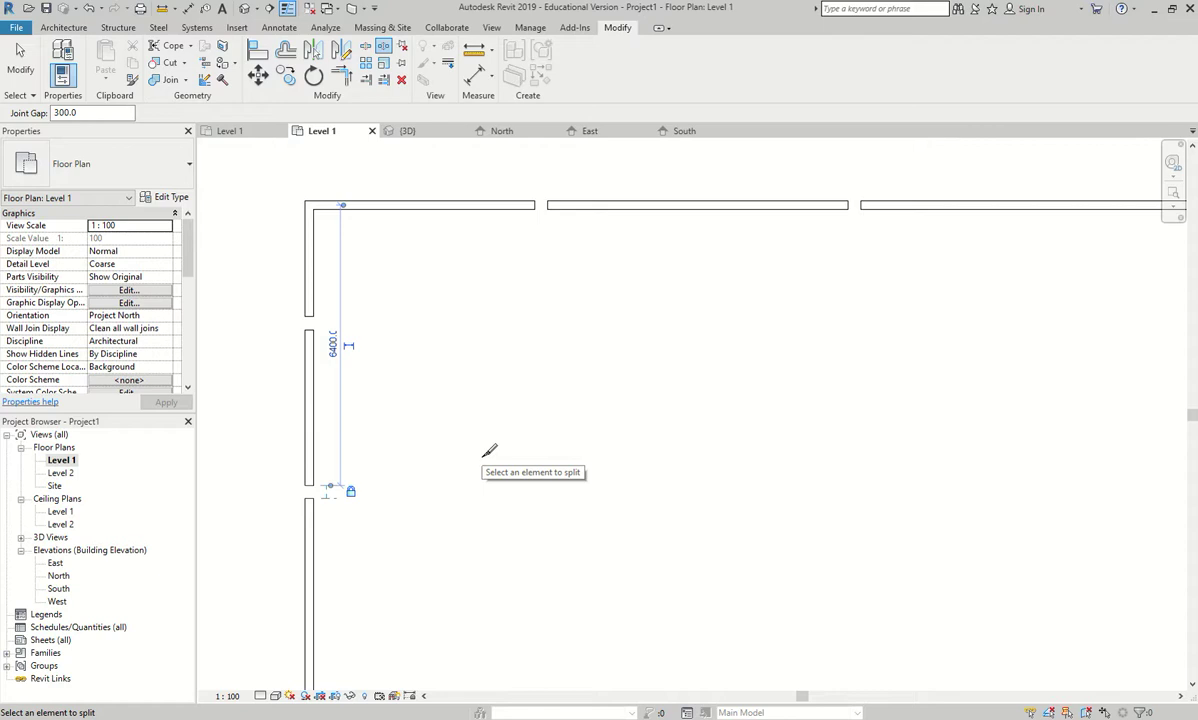
key("Escape")
key("Escape")
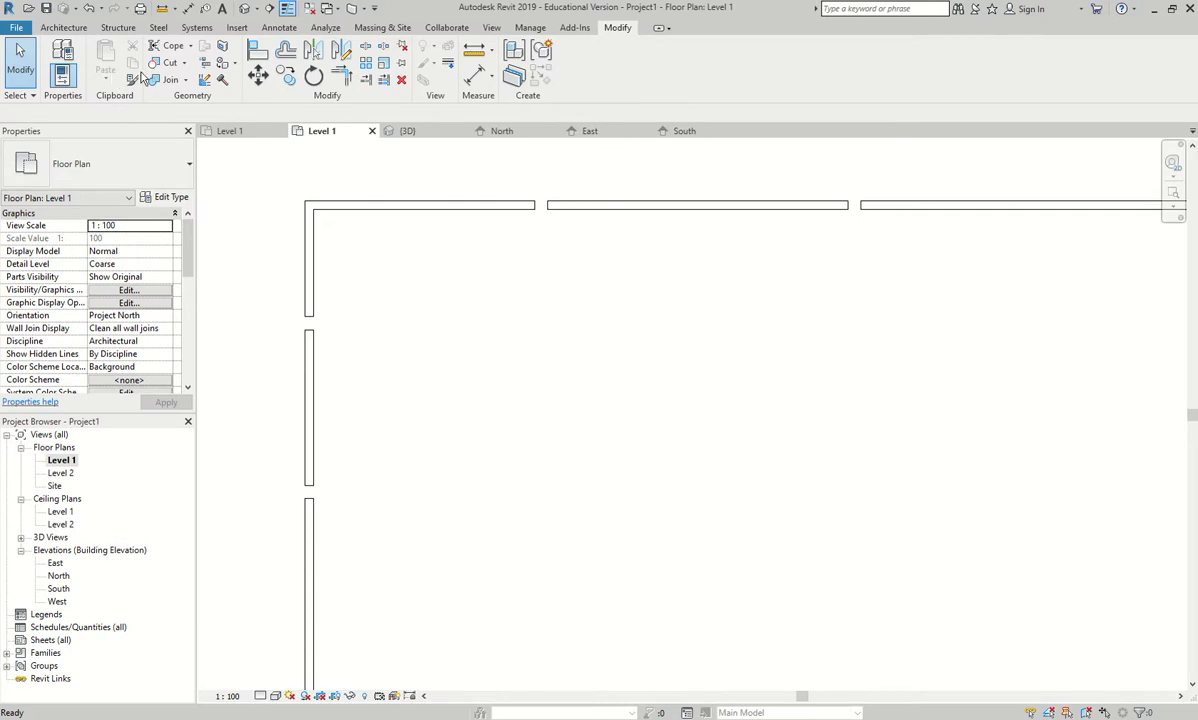
Place three M_Desk 1525 x 762mm components in a vertical column inside the upper-left wall corner
scroll(577, 375, "down", 4)
middle_click_drag(487, 329, 425, 262)
scroll(425, 262, "down", 3)
scroll(409, 249, "up", 2)
scroll(430, 253, "down", 1)
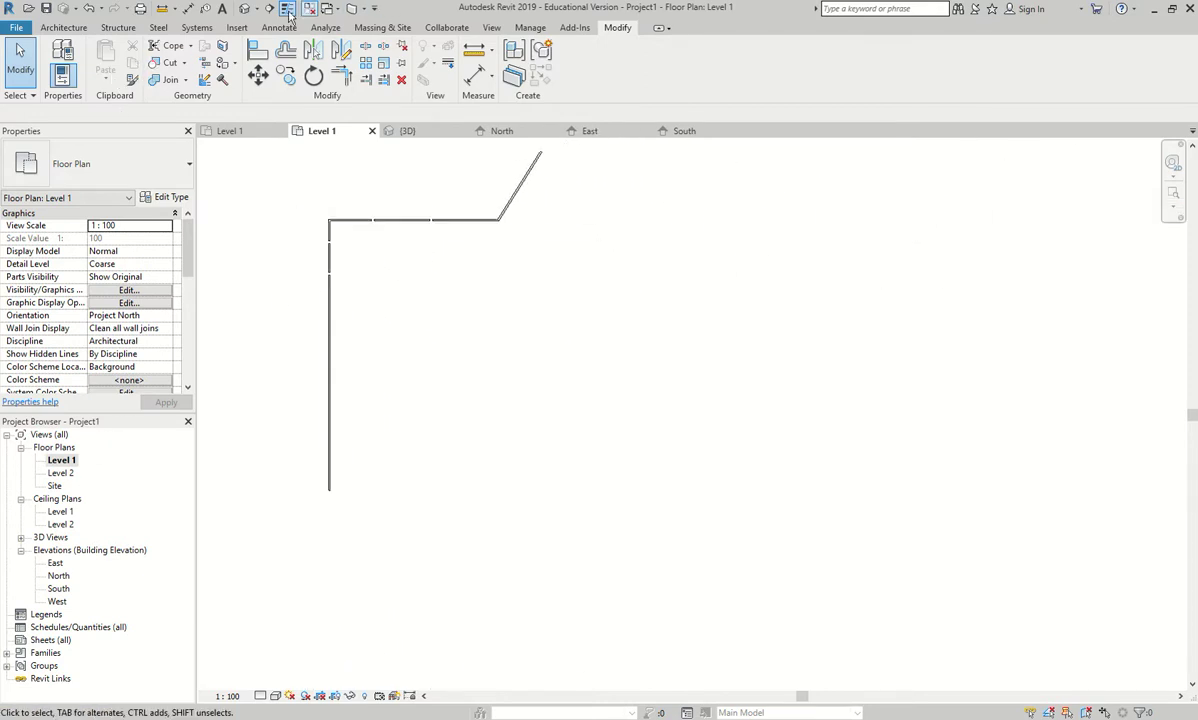
left_click(60, 27)
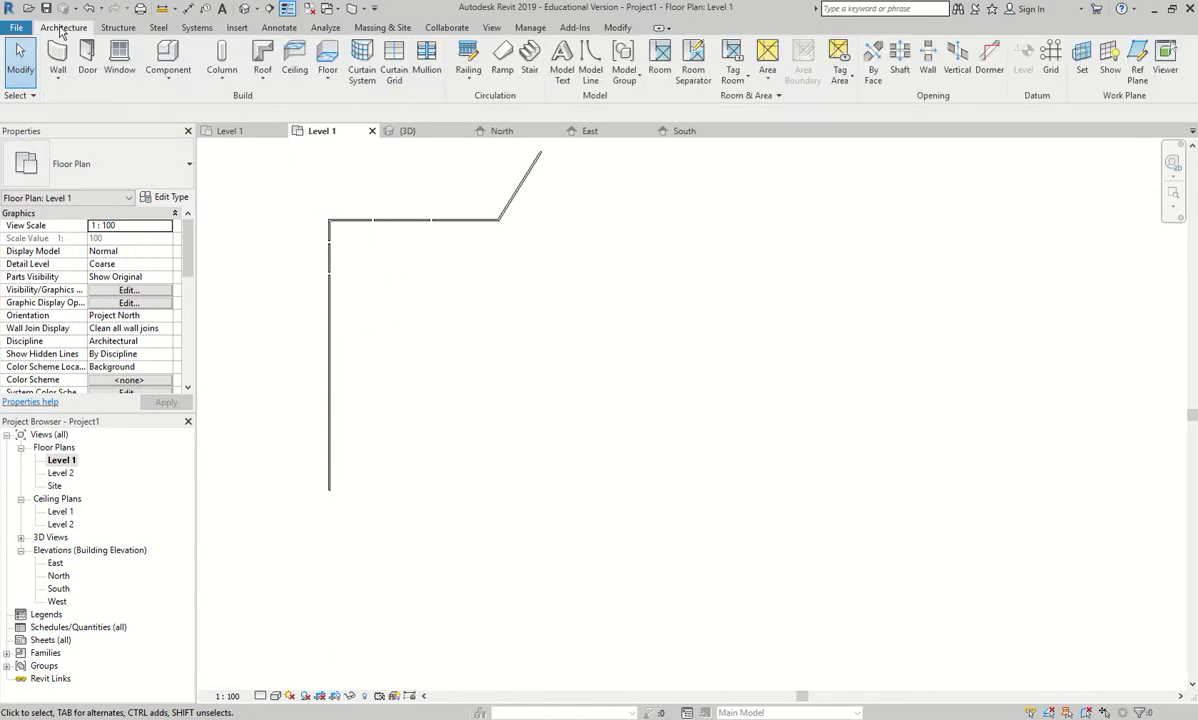
left_click(167, 54)
scroll(387, 256, "up", 2)
scroll(352, 218, "up", 3)
left_click(316, 208)
left_click(316, 275)
left_click(319, 357)
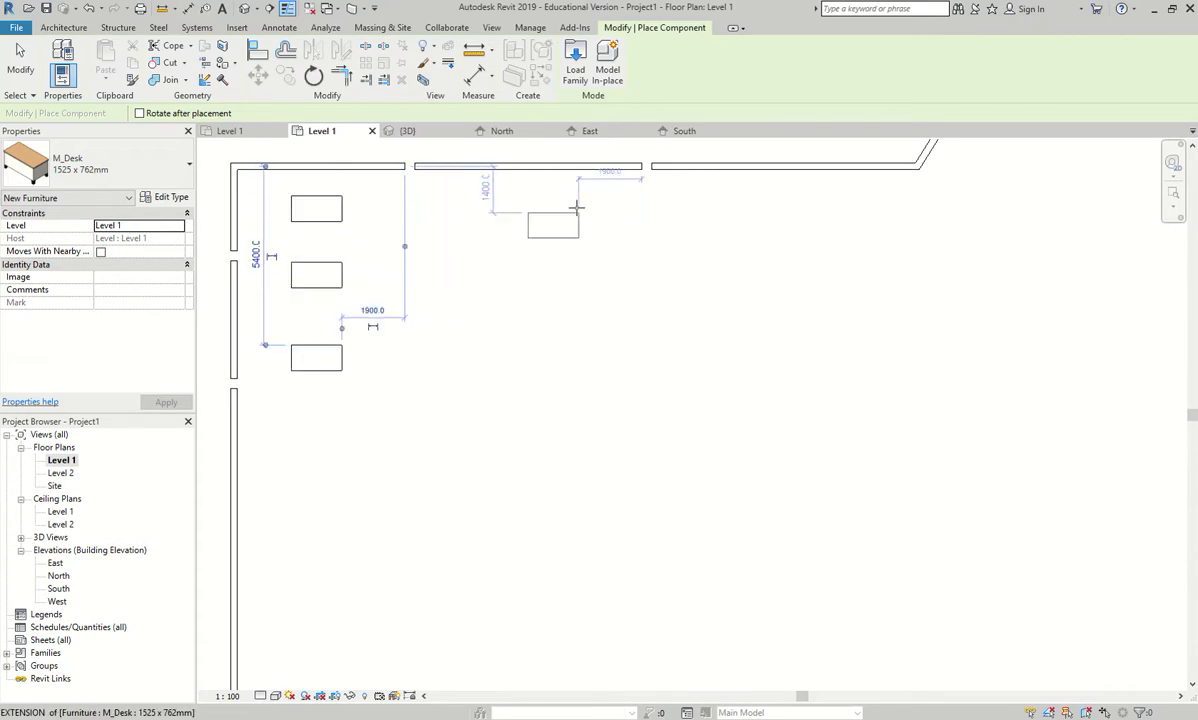
key("Escape")
key("Escape")
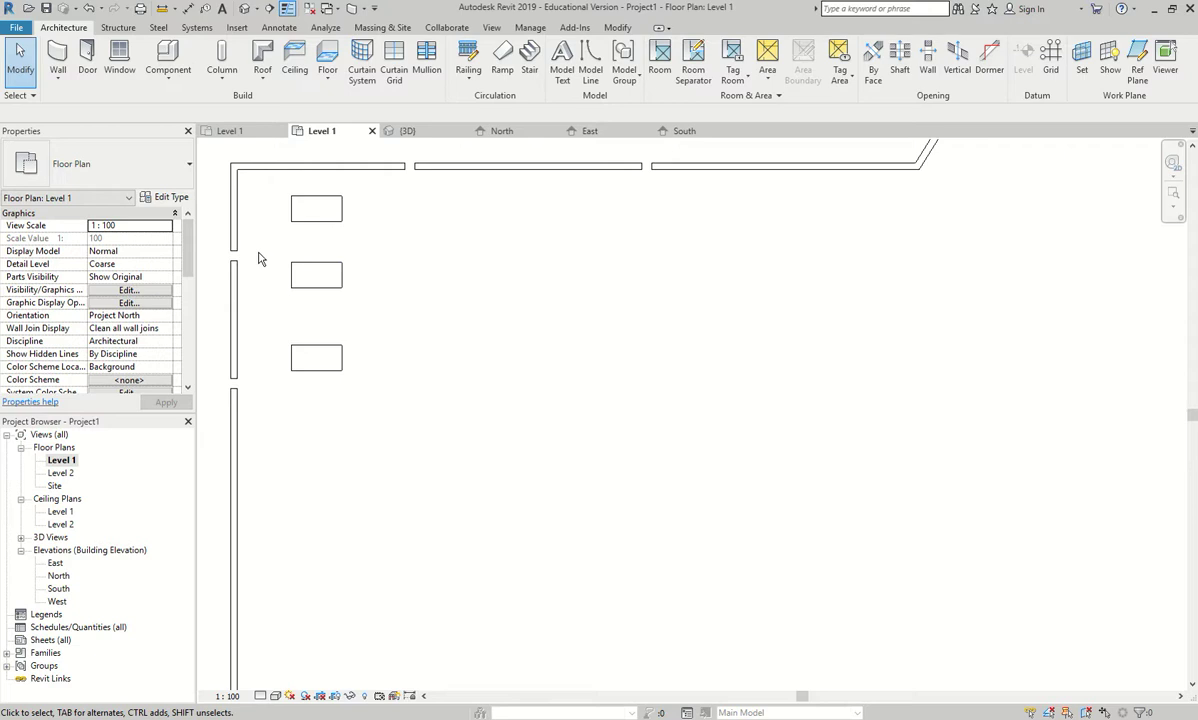
Copy the three desks to the clipboard and look over the available paste options
left_click_drag(420, 478, 283, 192)
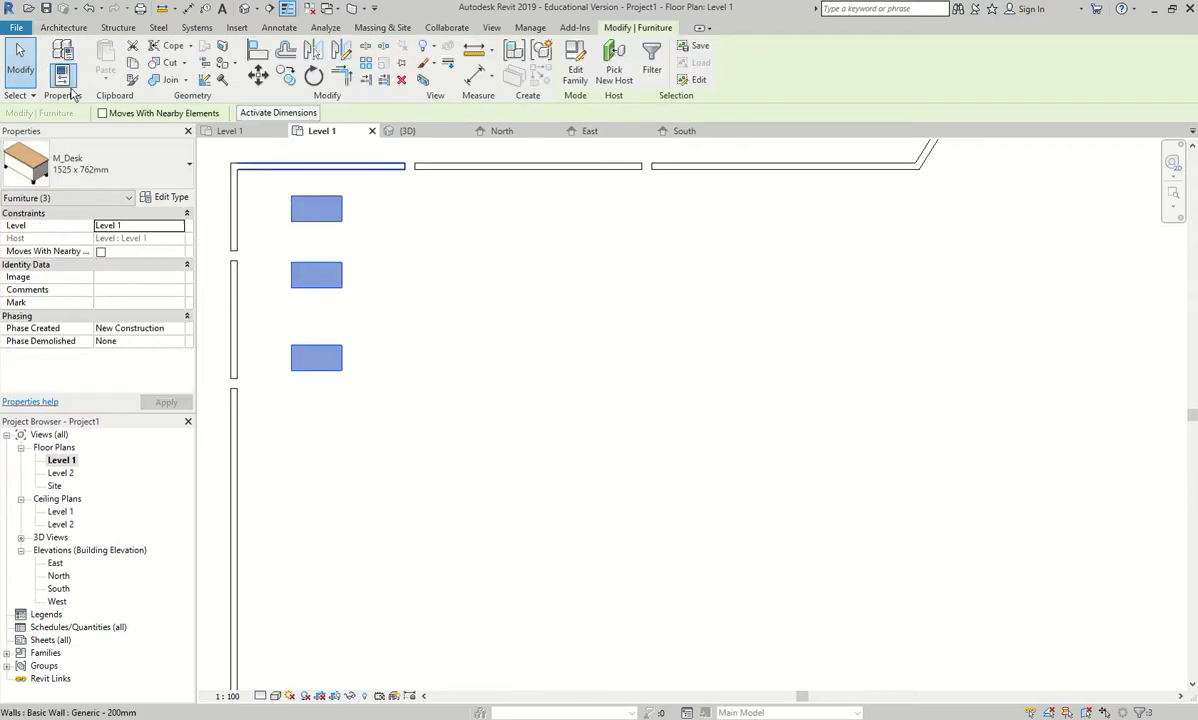
left_click(133, 63)
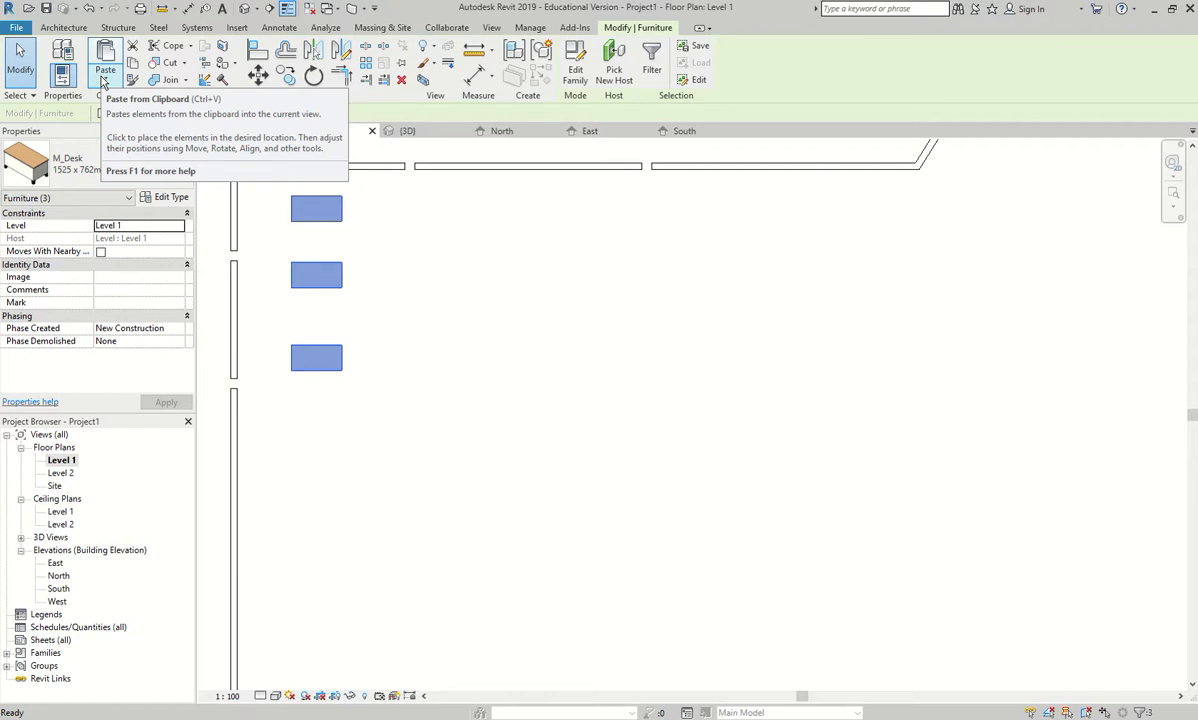
left_click(103, 82)
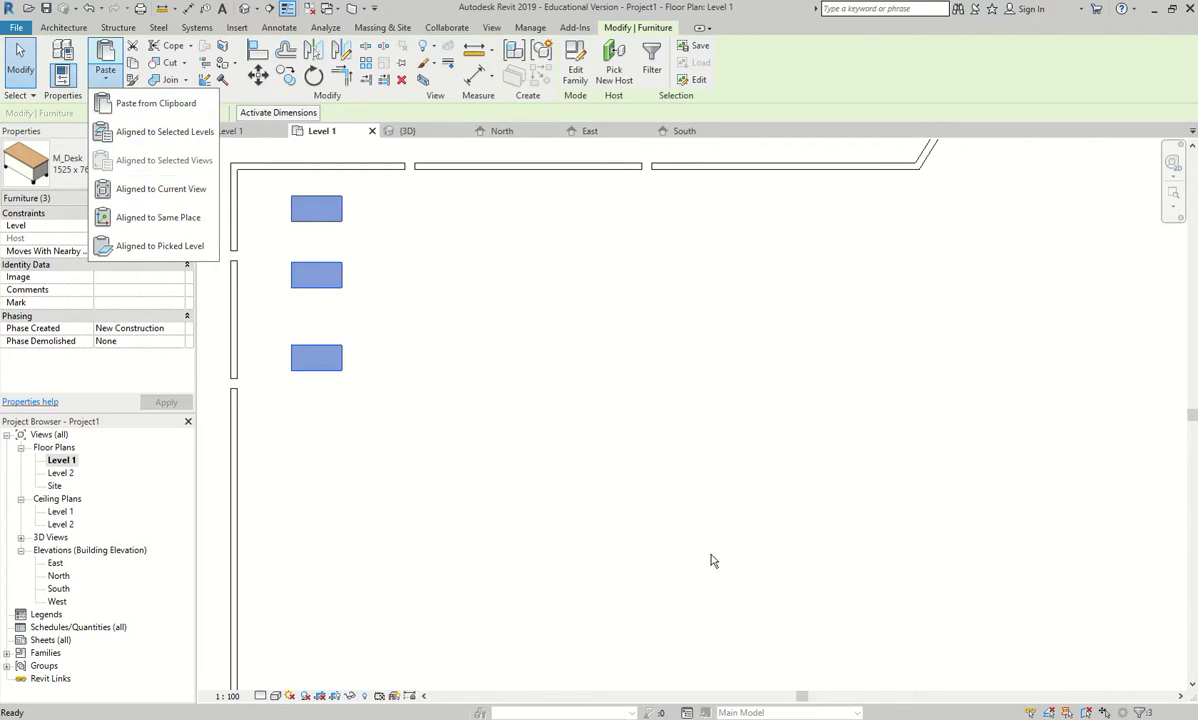
key("Escape")
key("Escape")
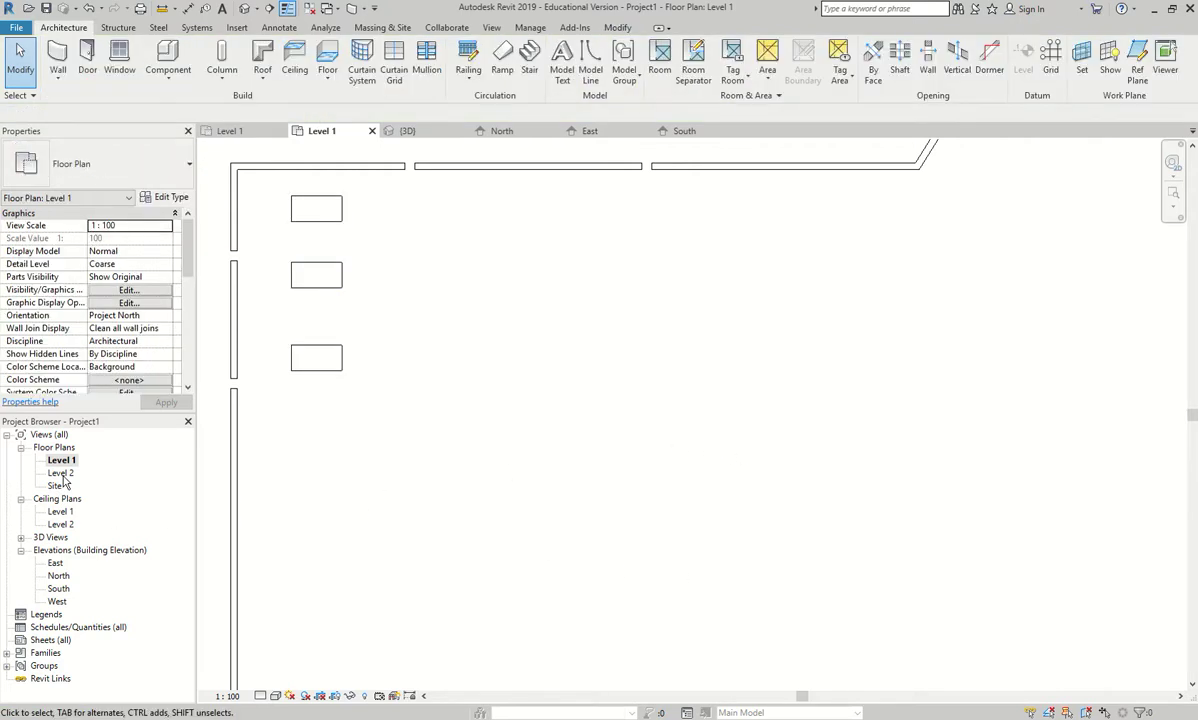
Check the Level 2 floor plan, and from Level 1 paste the copied desks aligned to selected level Level 2
double_click(61, 474)
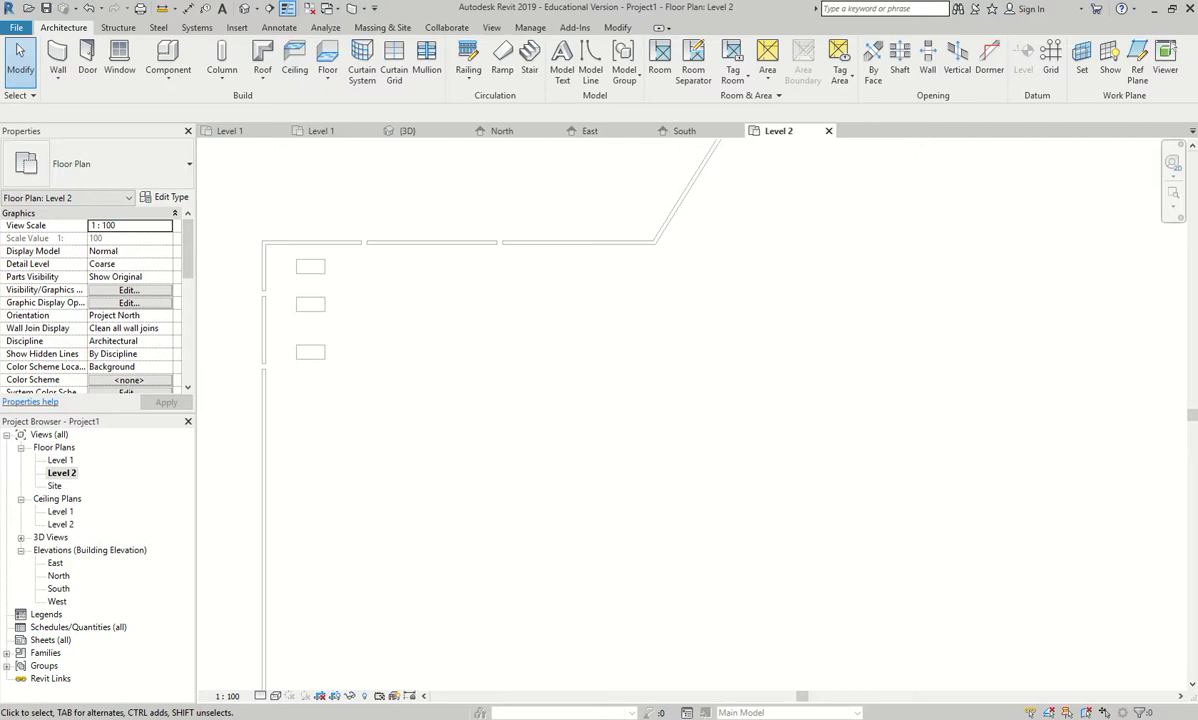
double_click(60, 461)
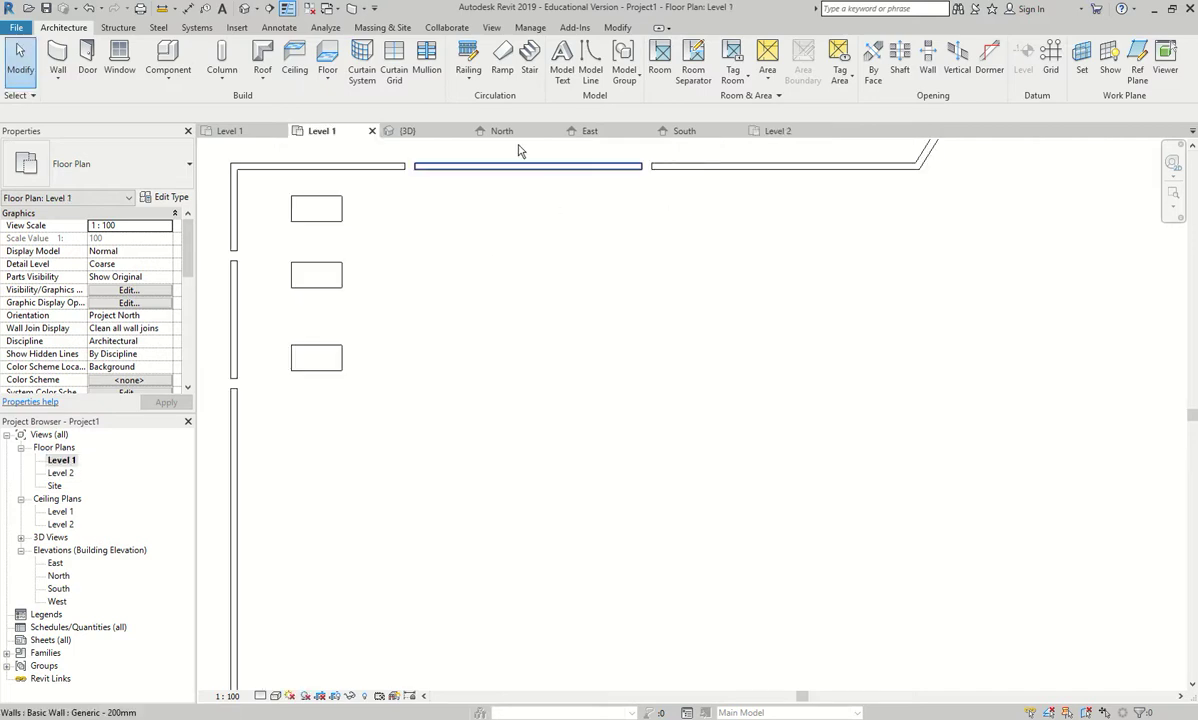
left_click(110, 27)
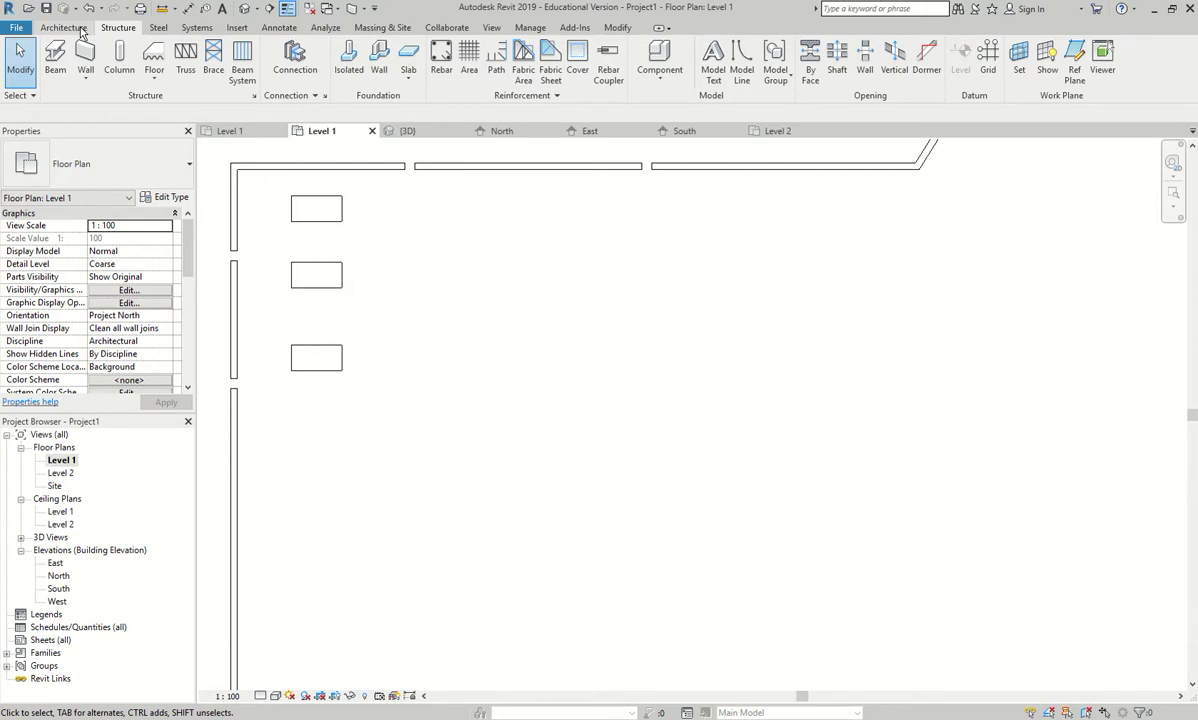
left_click(63, 27)
left_click(615, 27)
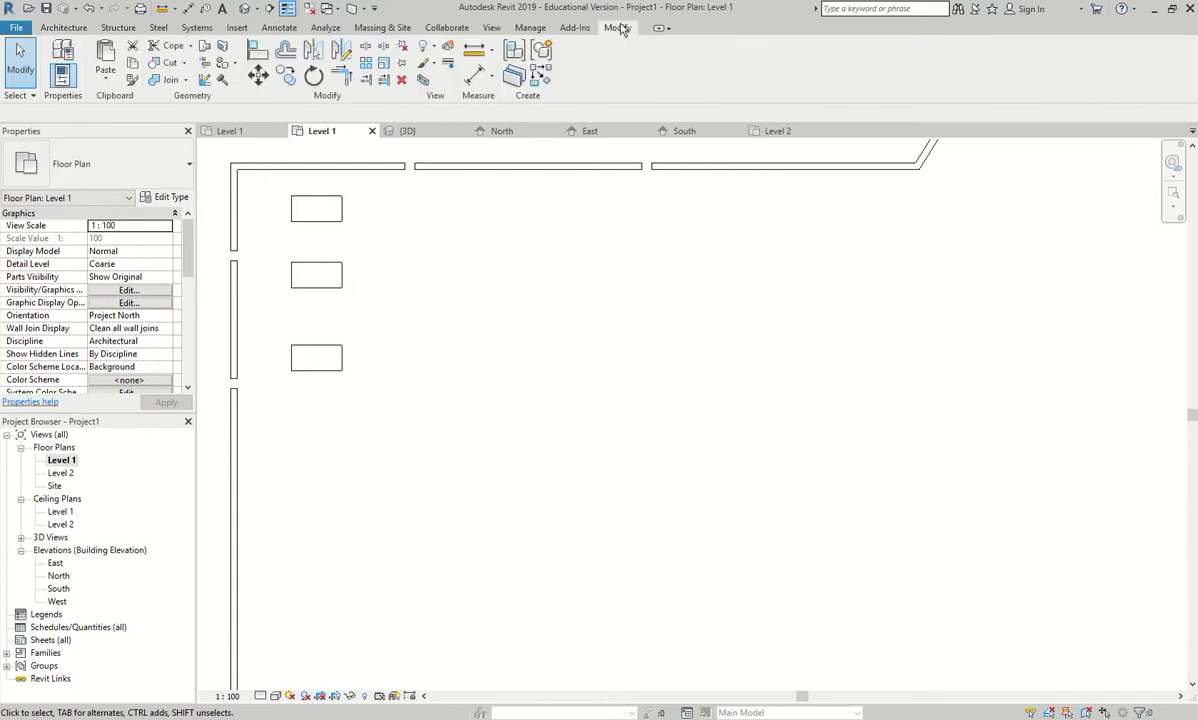
left_click(108, 84)
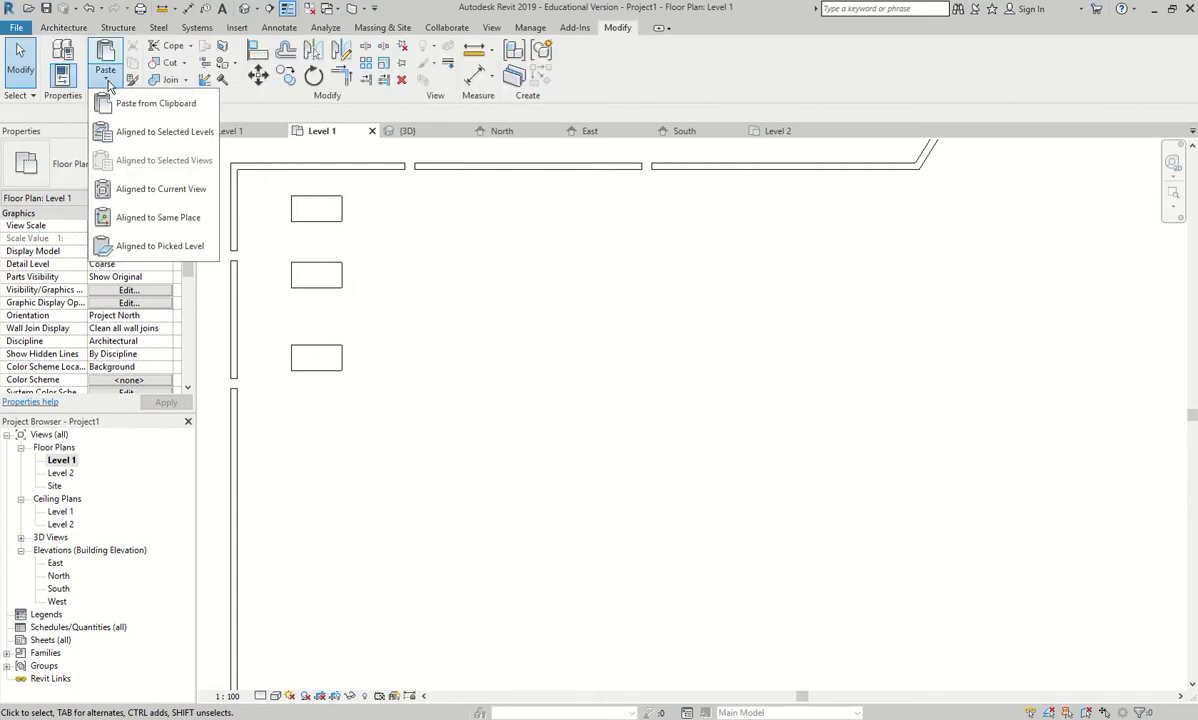
left_click(165, 131)
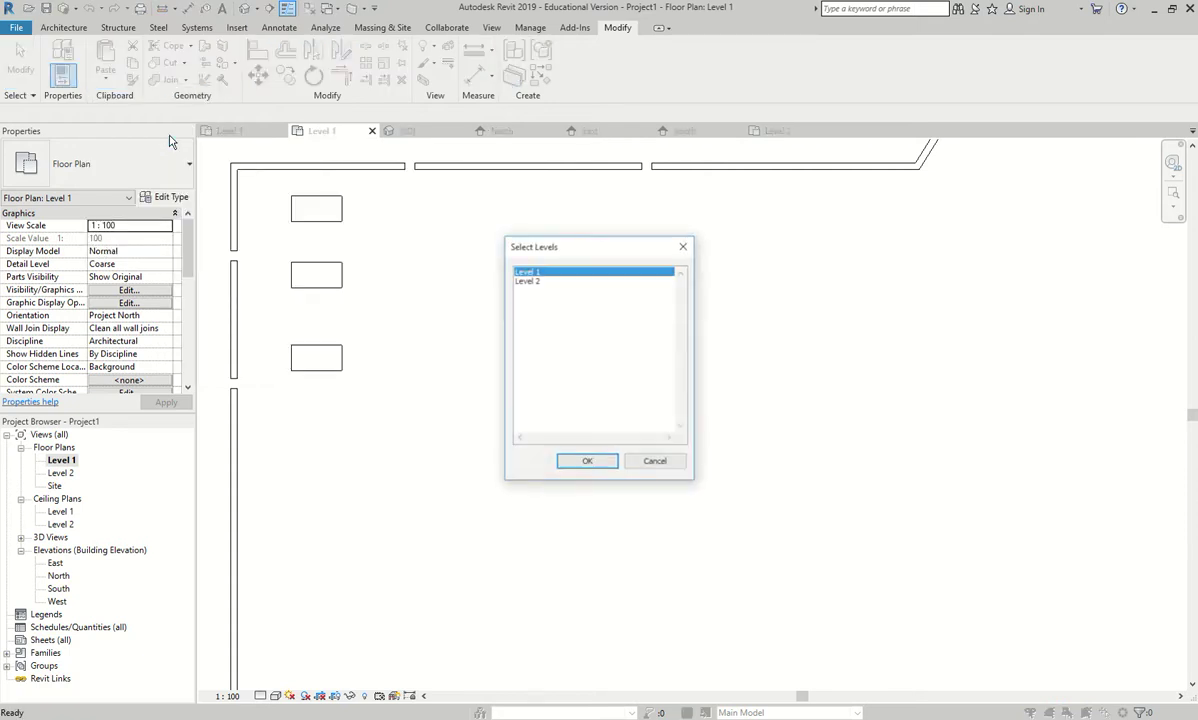
left_click(530, 280)
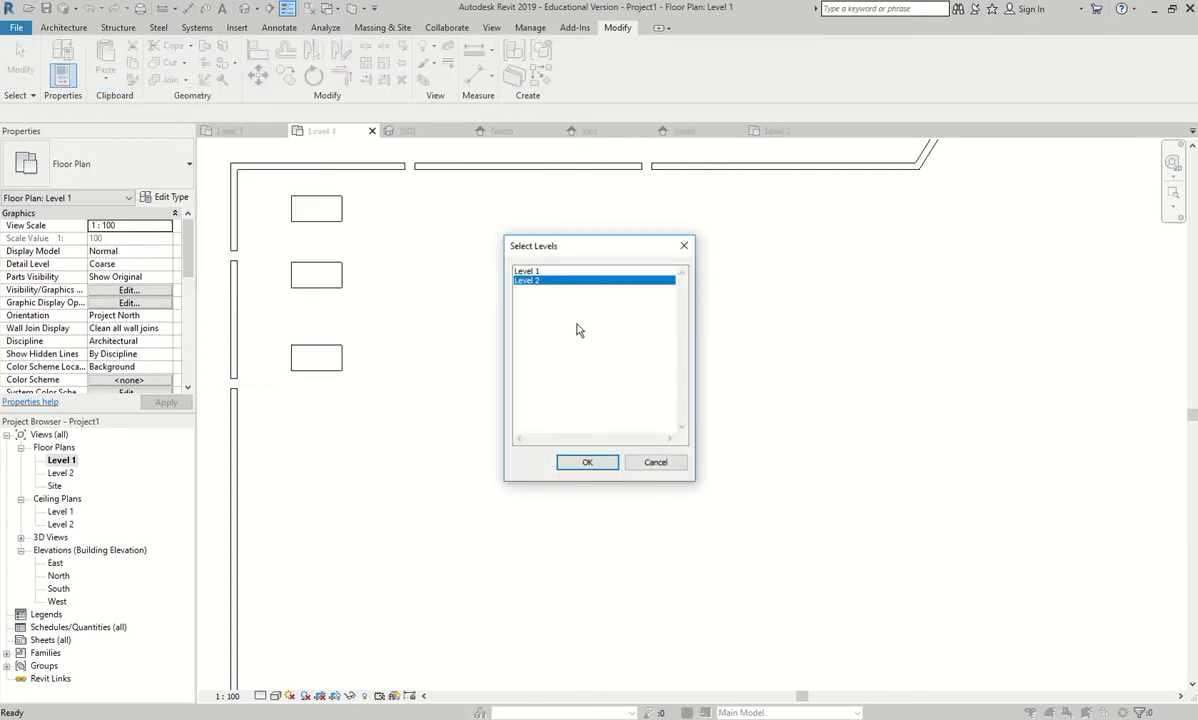
left_click(587, 464)
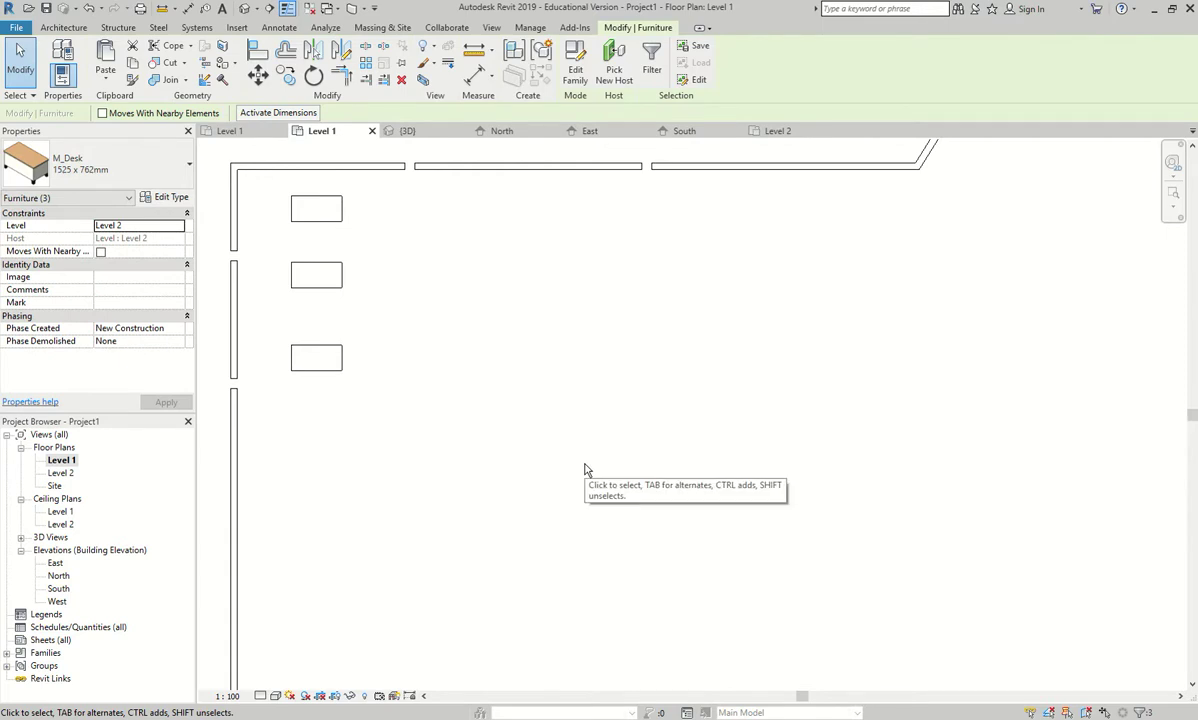
Examine the original and pasted desks beside the split walls in the default 3D view
double_click(62, 472)
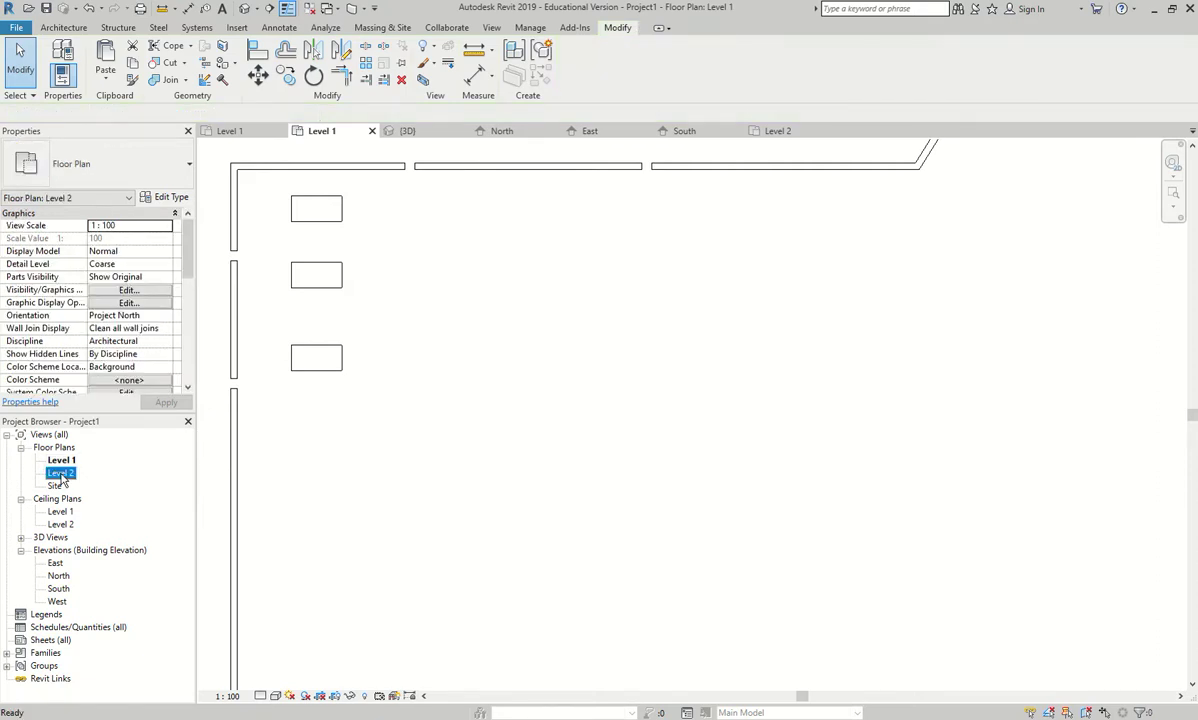
left_click(243, 8)
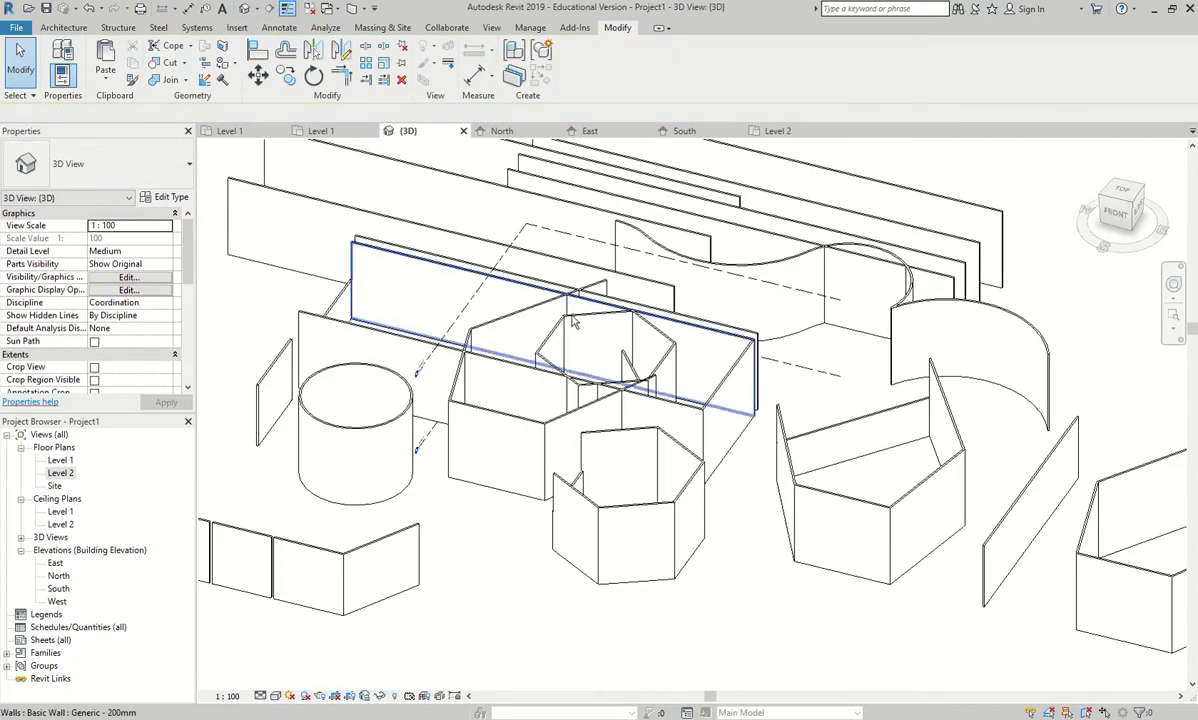
scroll(565, 397, "down", 3)
scroll(405, 500, "up", 6)
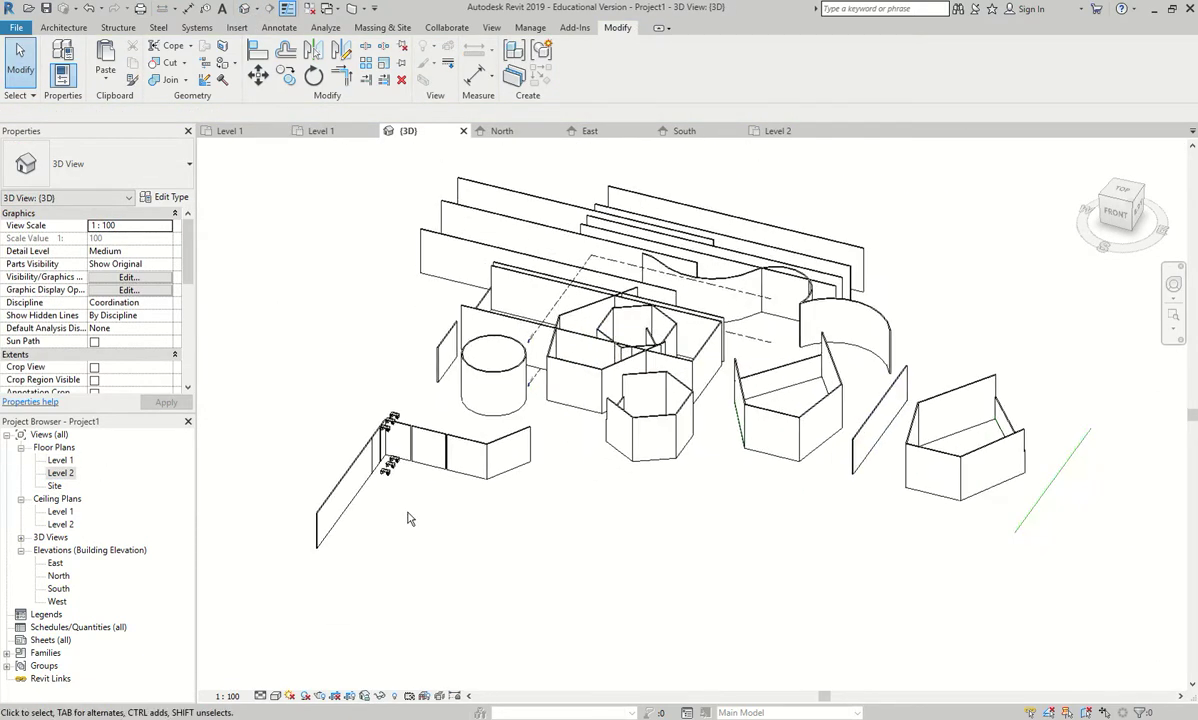
scroll(392, 467, "up", 3)
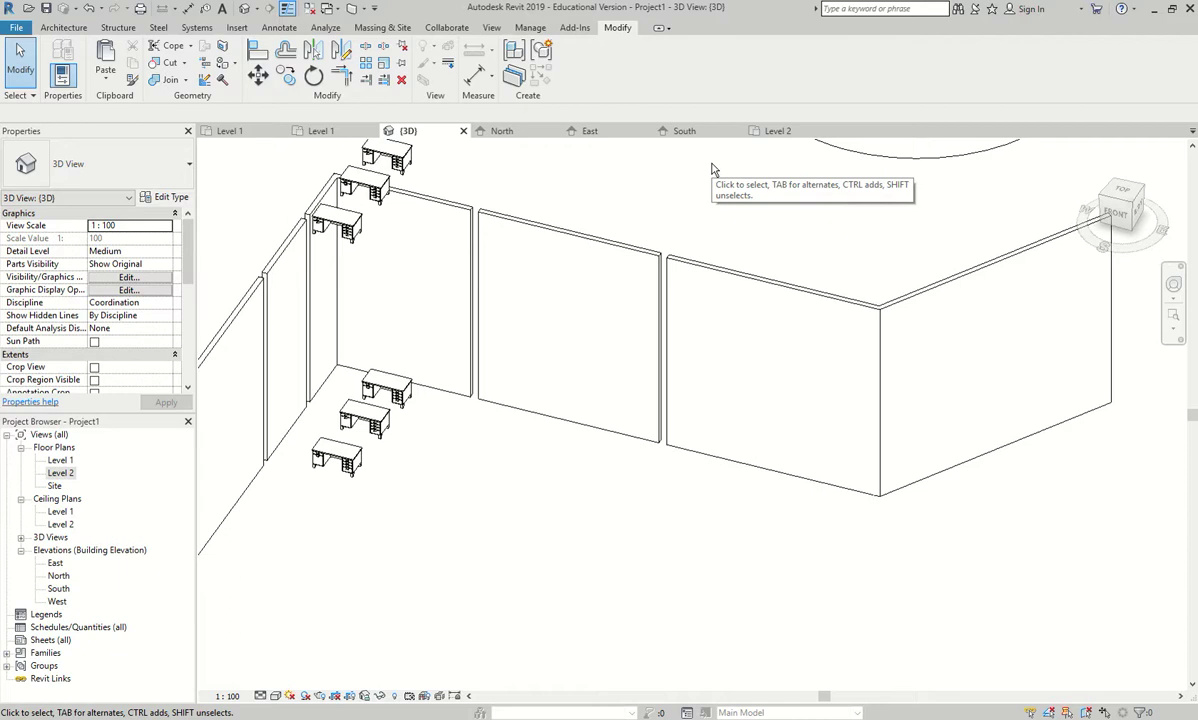
scroll(655, 402, "down", 5)
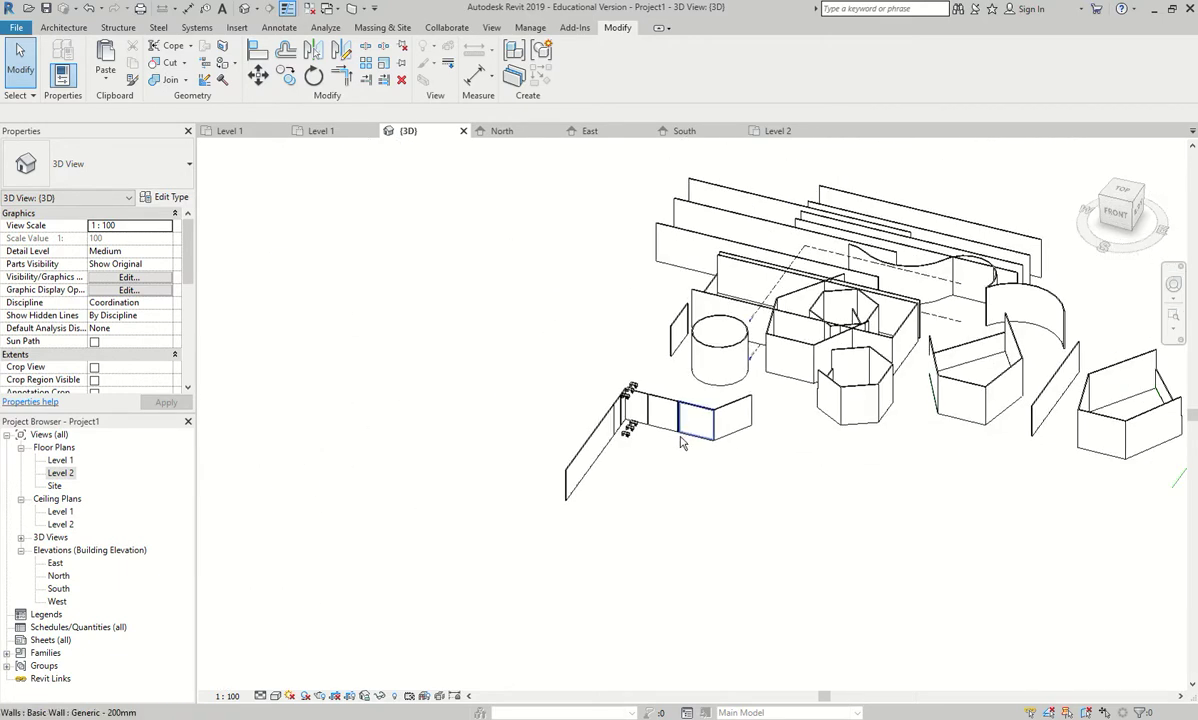
Turn the 3D model to the Right view and copy all of its walls to the clipboard
left_click(1133, 206)
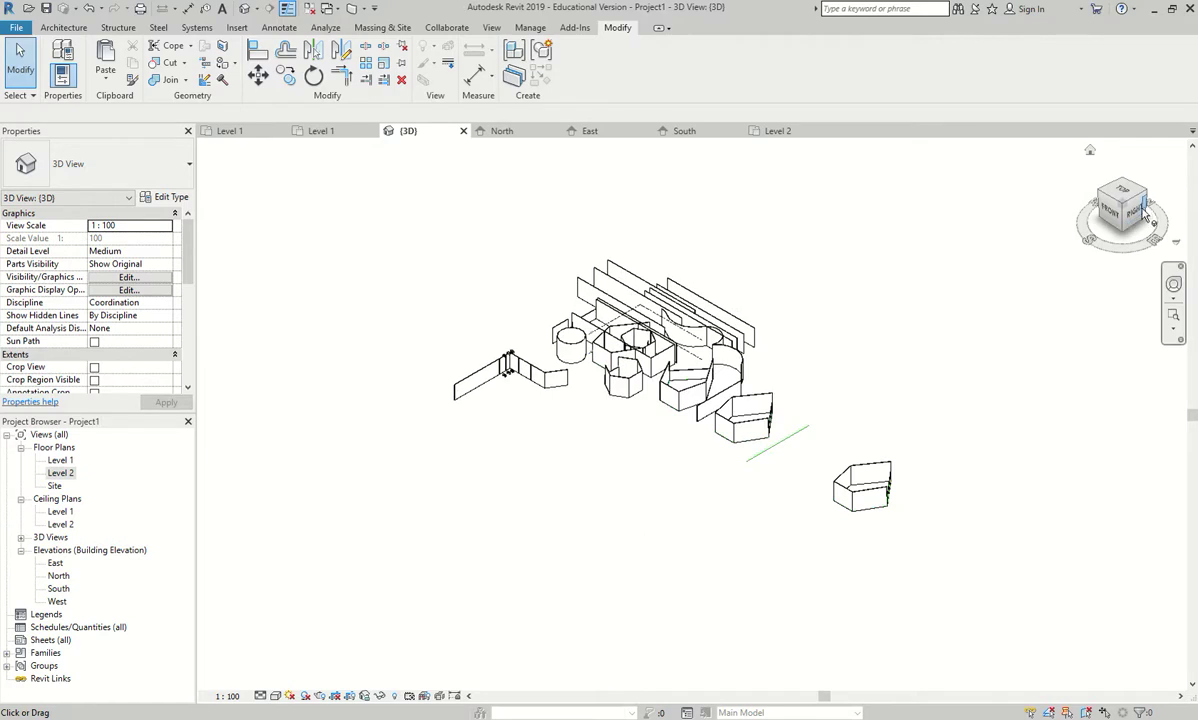
left_click(1136, 213)
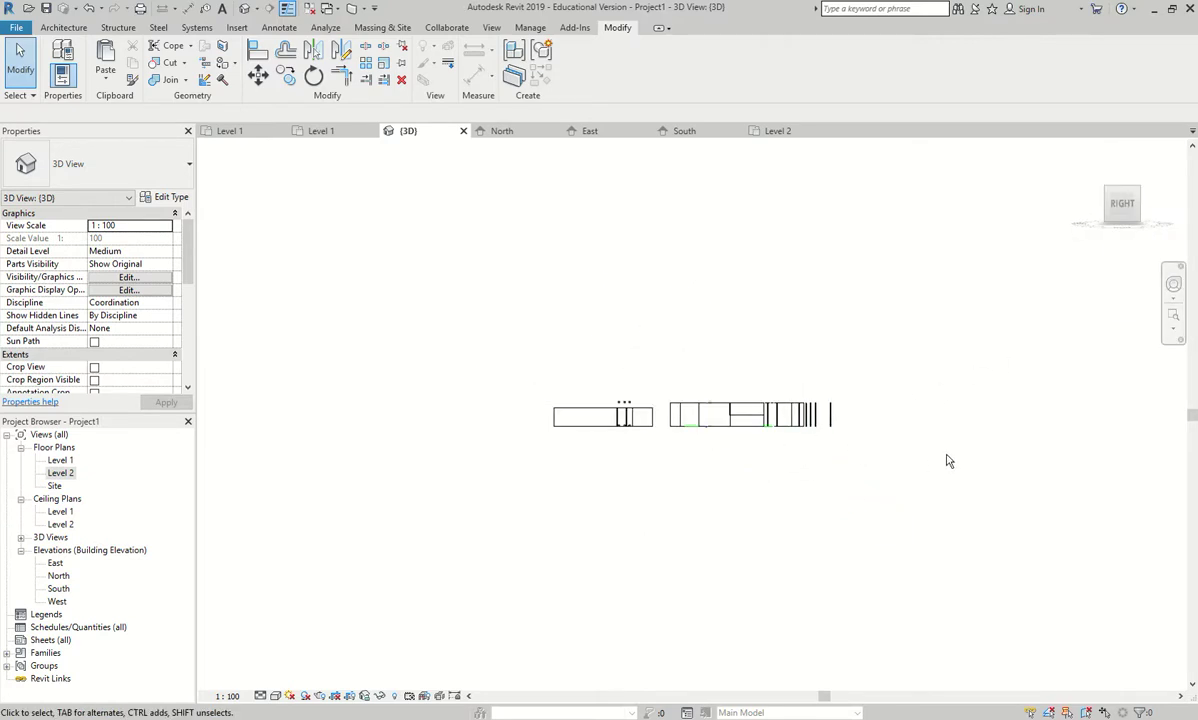
left_click_drag(904, 416, 530, 424)
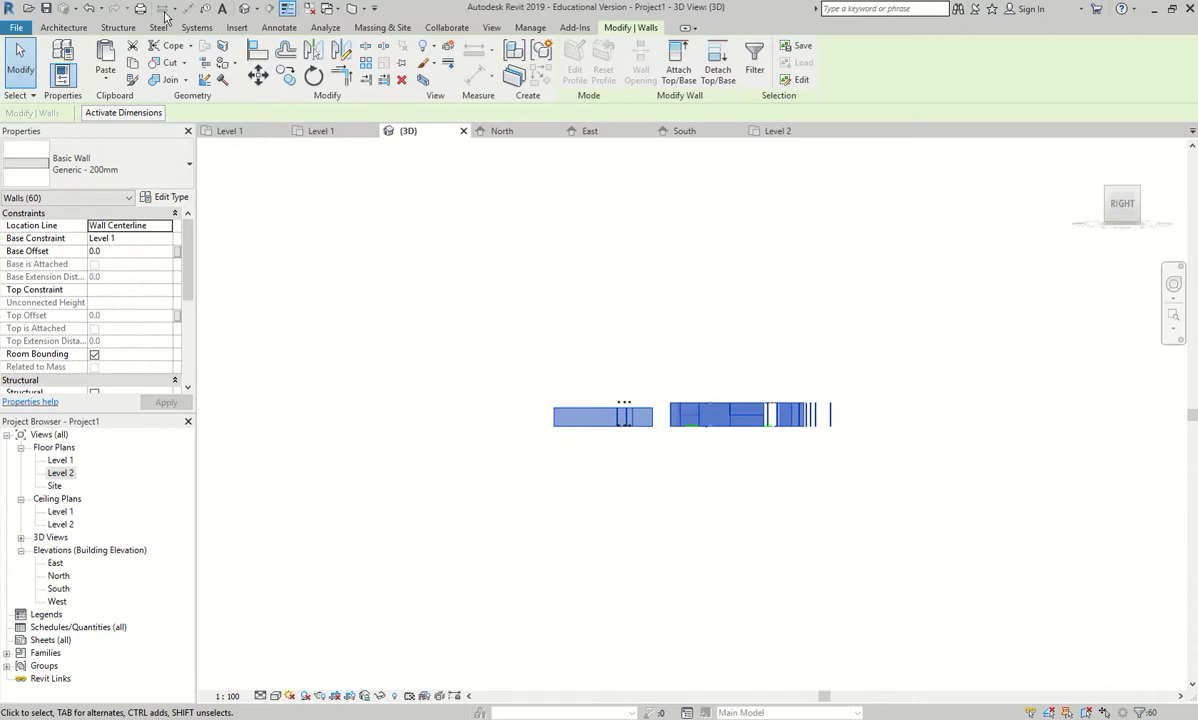
left_click(134, 70)
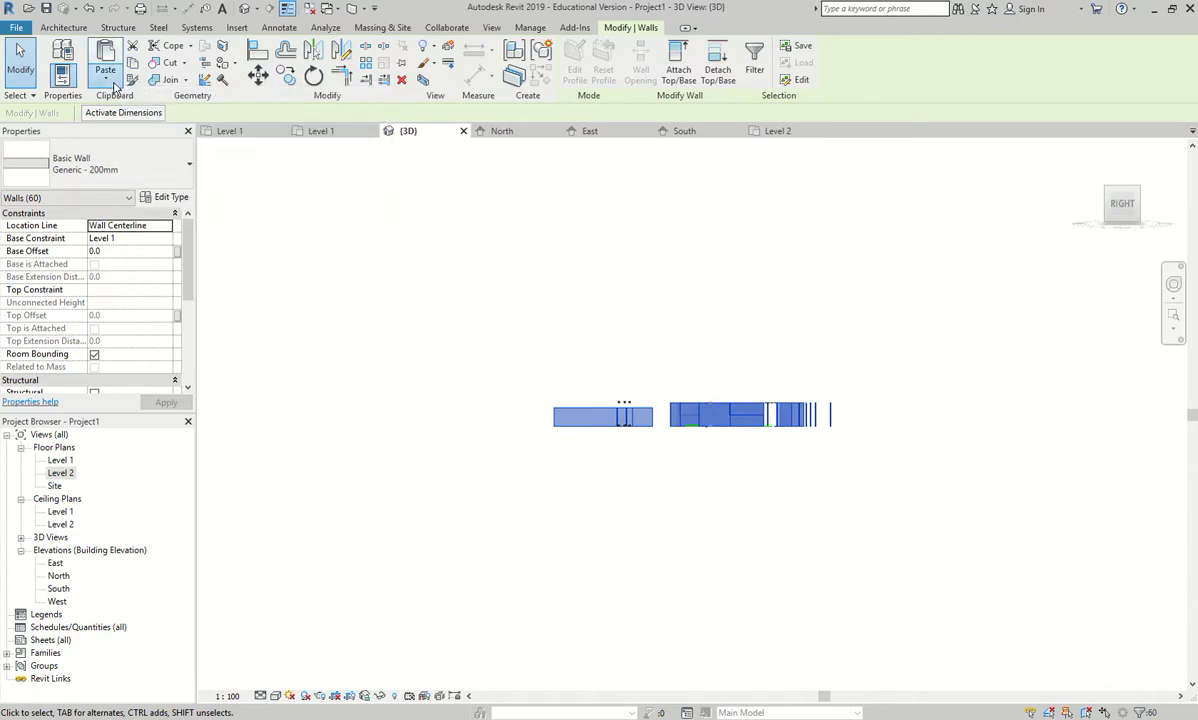
Paste the copied walls aligned to selected level Level 2 and return the 3D model to its home view
left_click(105, 72)
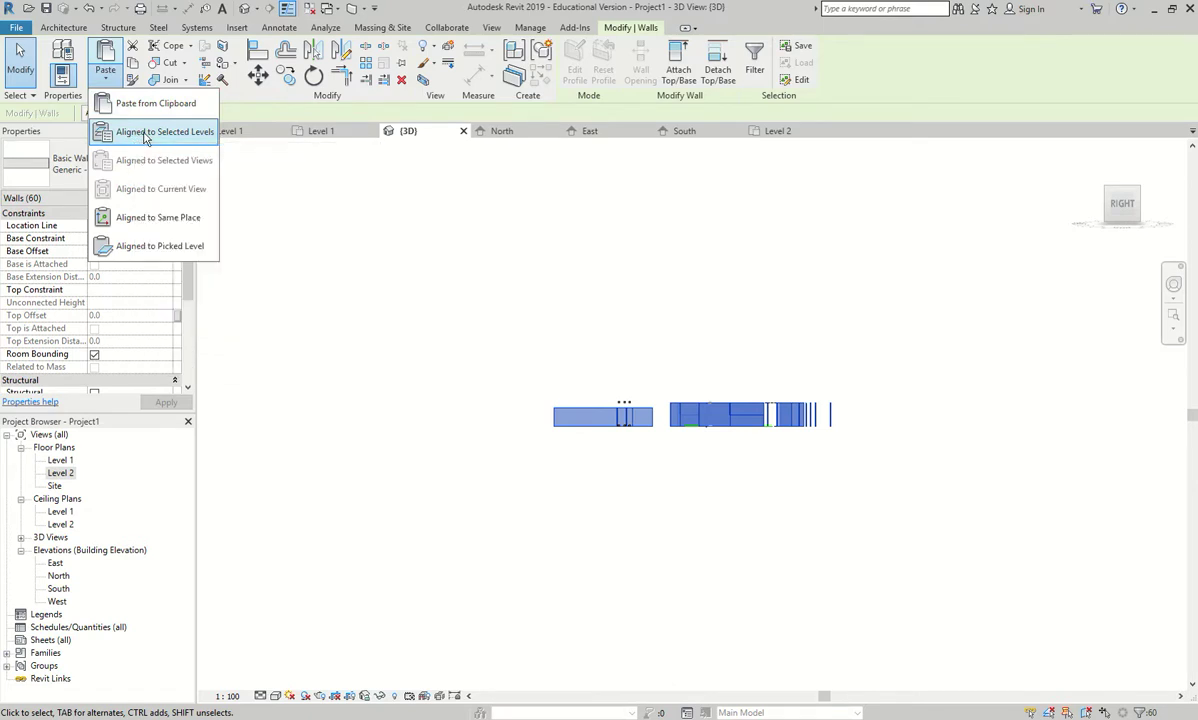
left_click(140, 132)
left_click(525, 281)
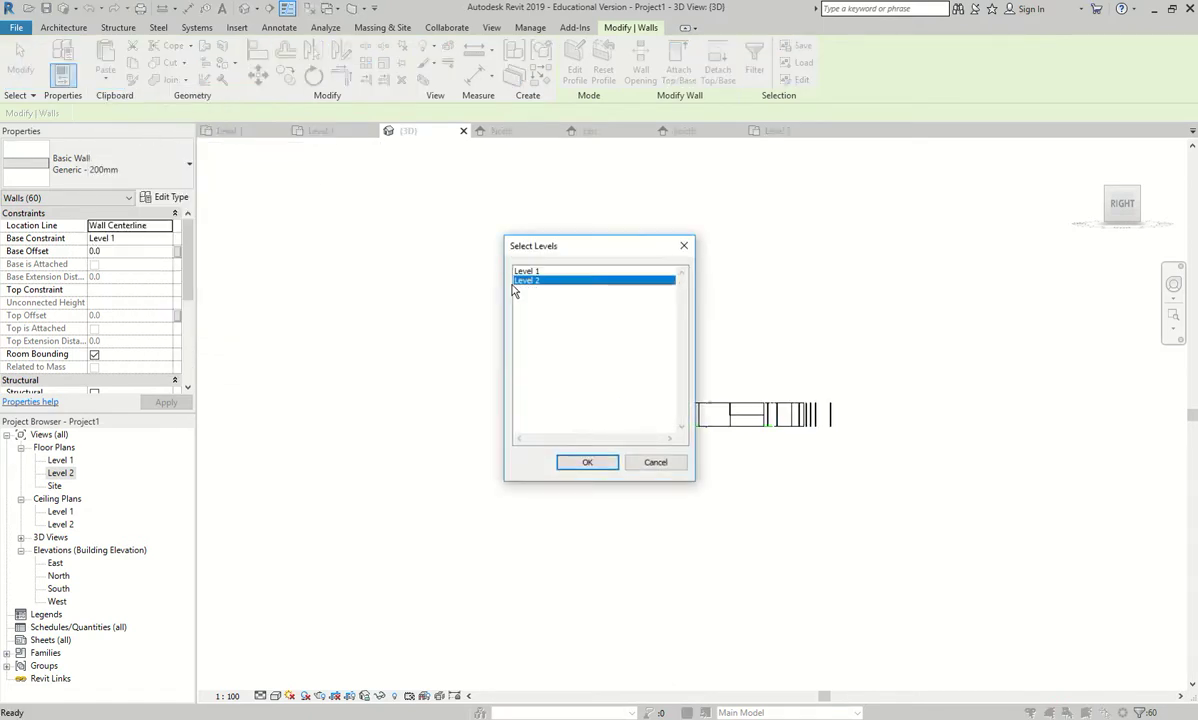
left_click(587, 462)
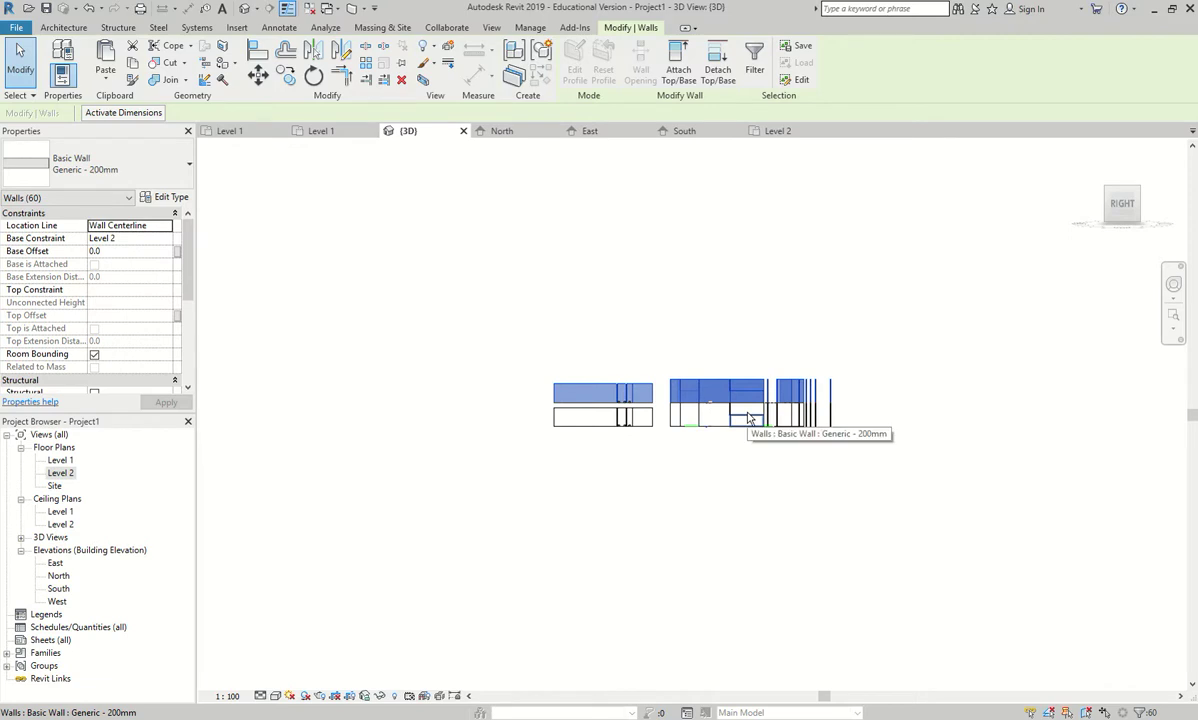
left_click(1099, 254)
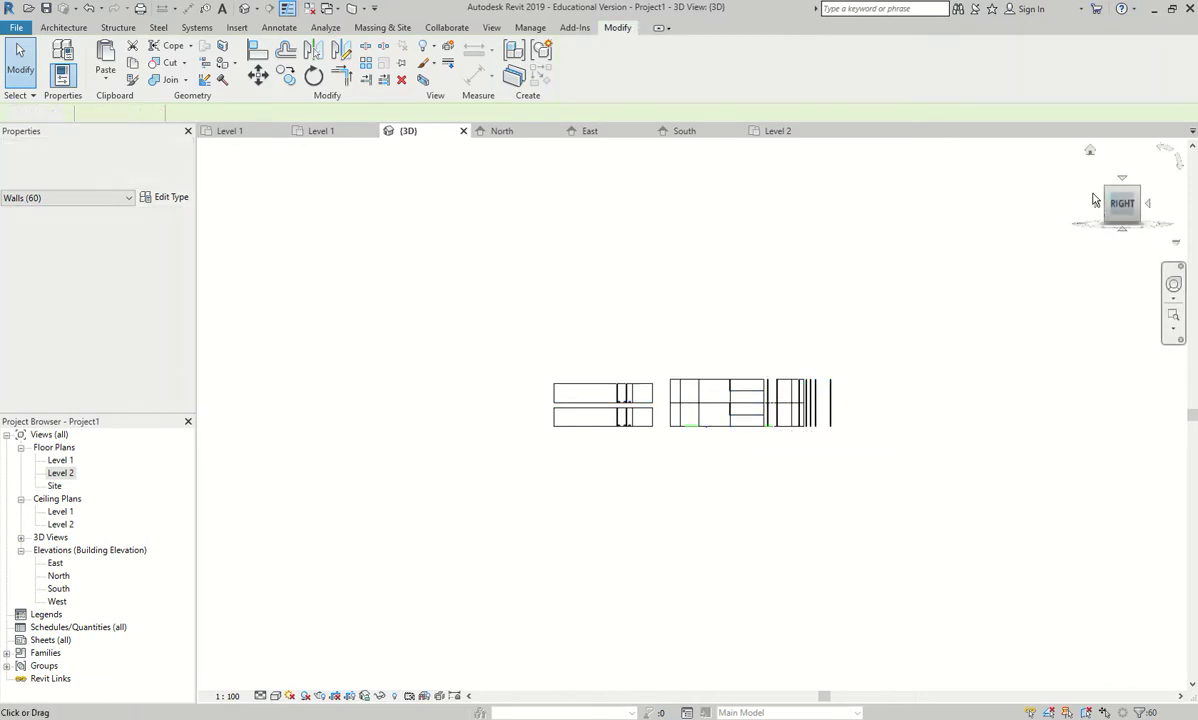
left_click(1092, 150)
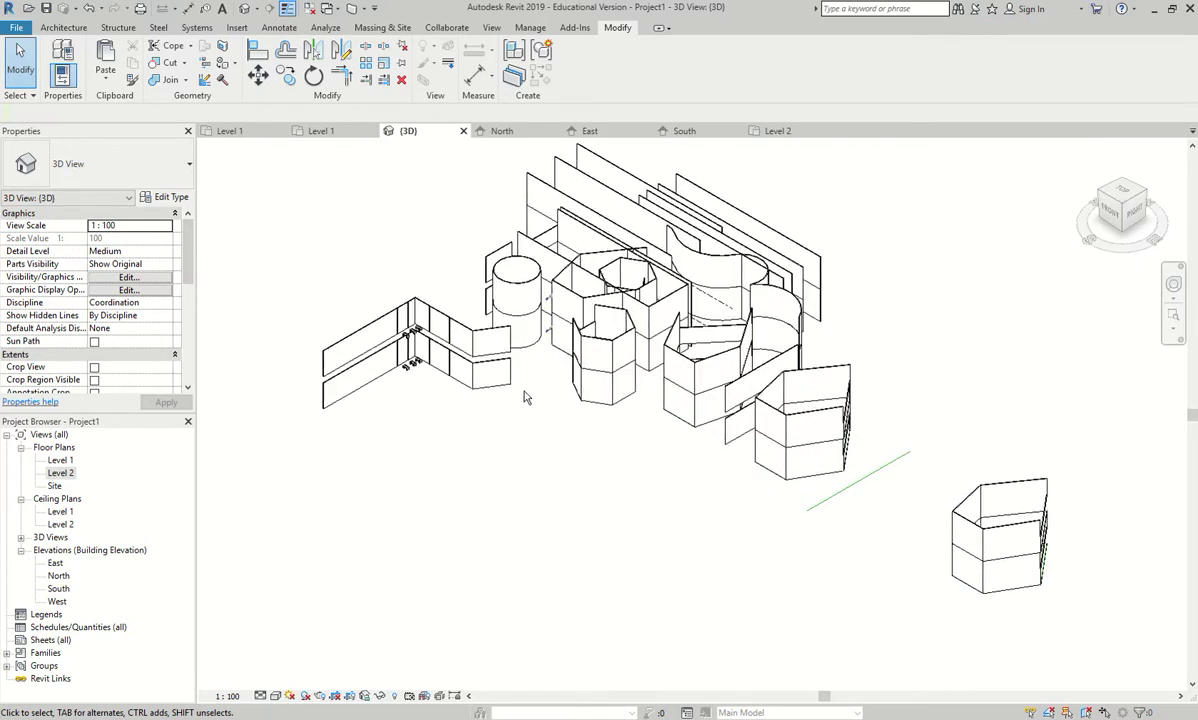
scroll(524, 391, "up", 2)
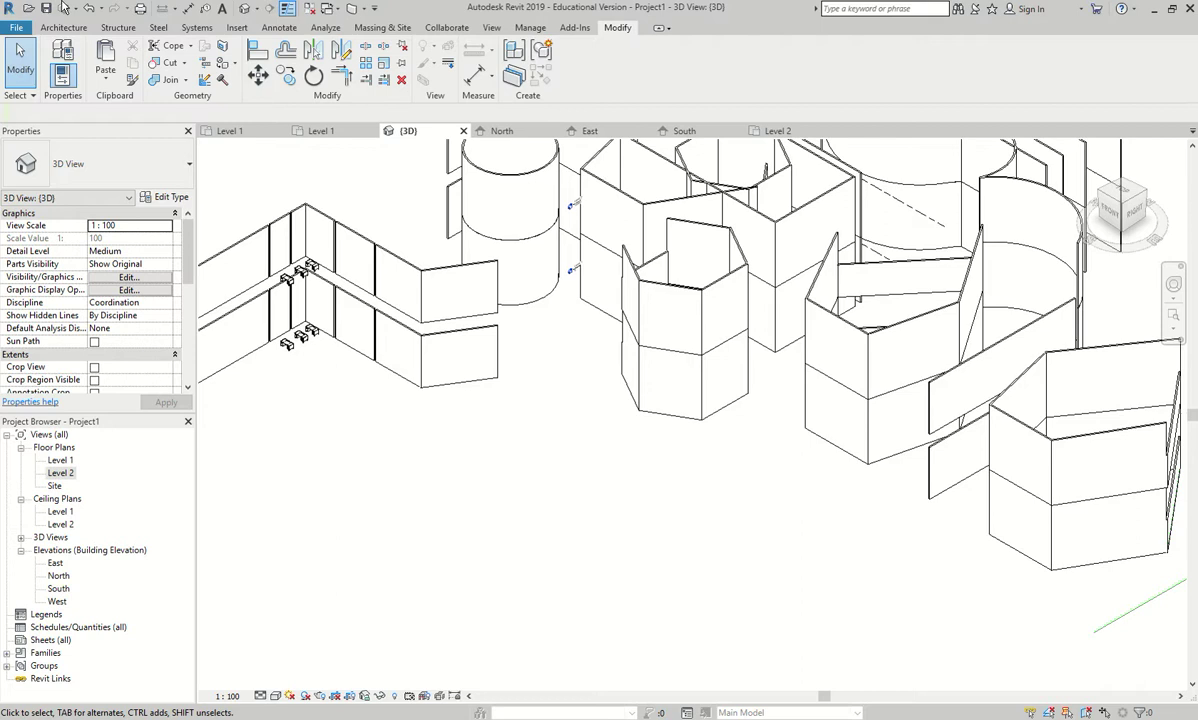
left_click(105, 77)
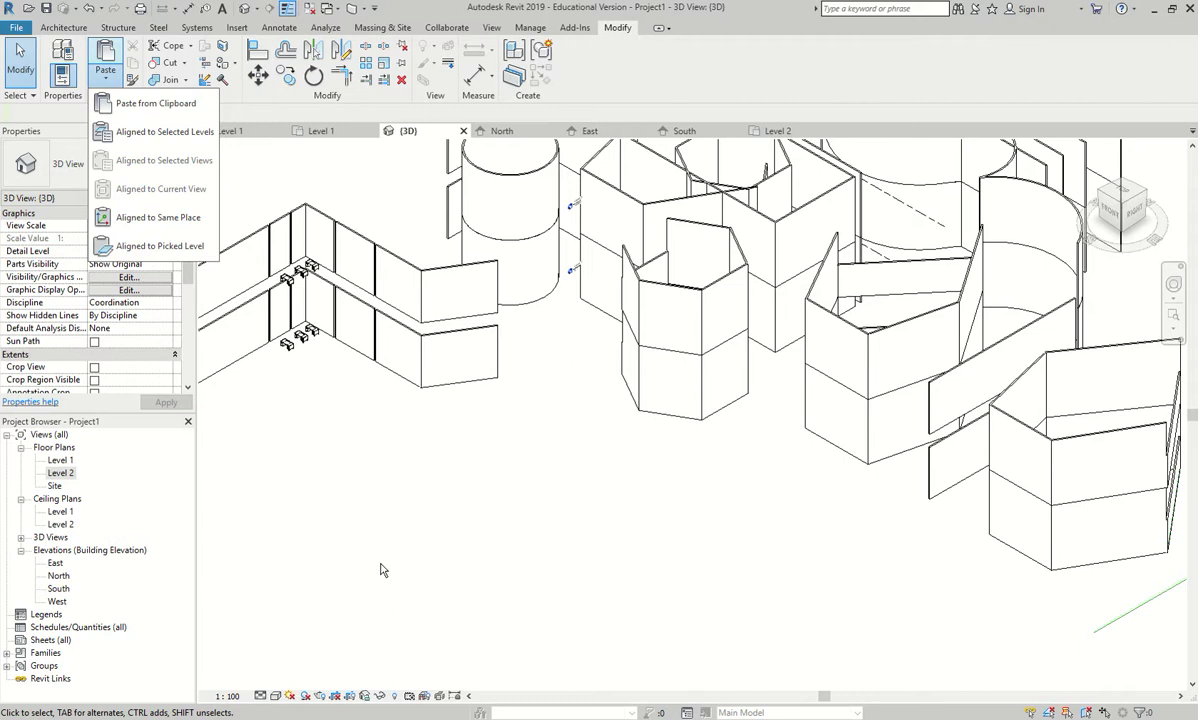
left_click(420, 363)
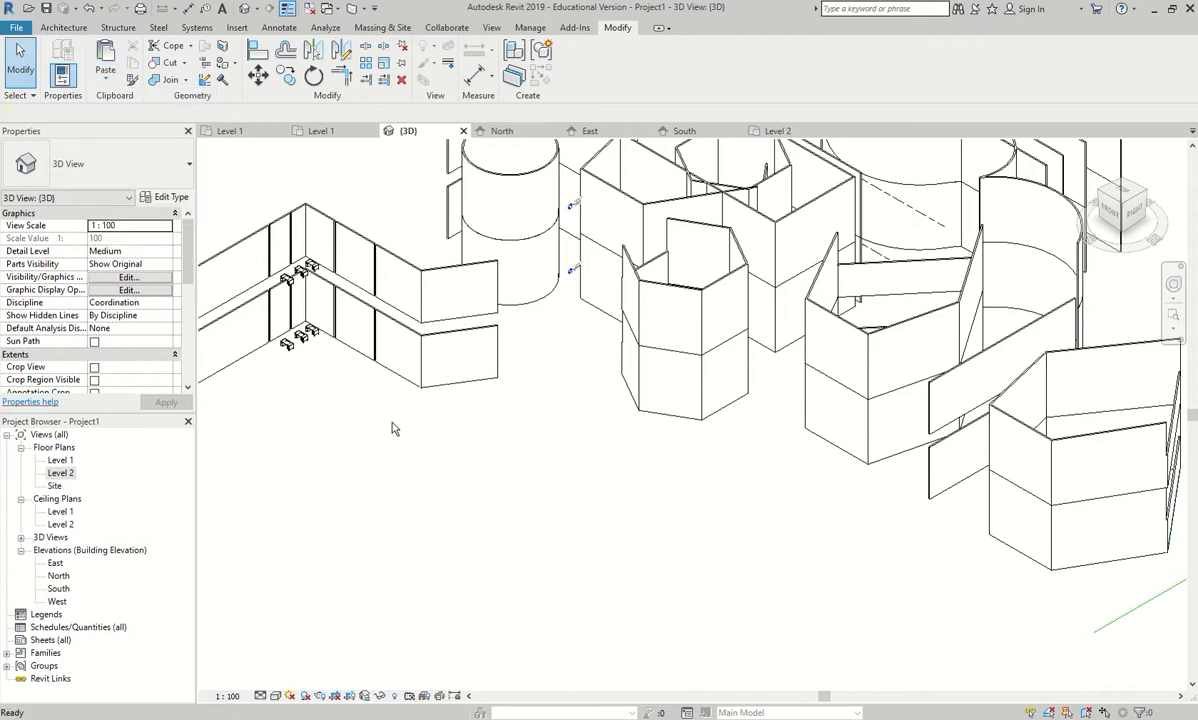
In the Level 1 floor plan, move the lowest desk to about 5462 mm below the upper wall, near its angled corner, and copy it to the clipboard
double_click(61, 460)
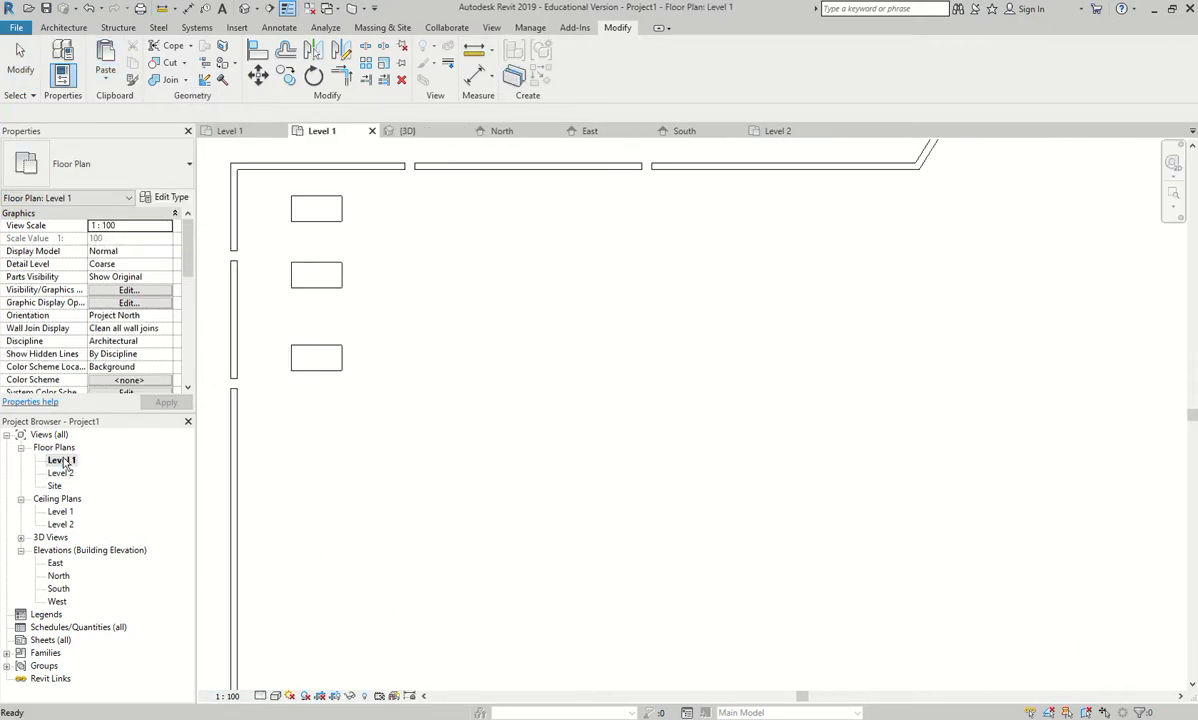
left_click_drag(325, 356, 775, 360)
left_click_drag(904, 401, 679, 222)
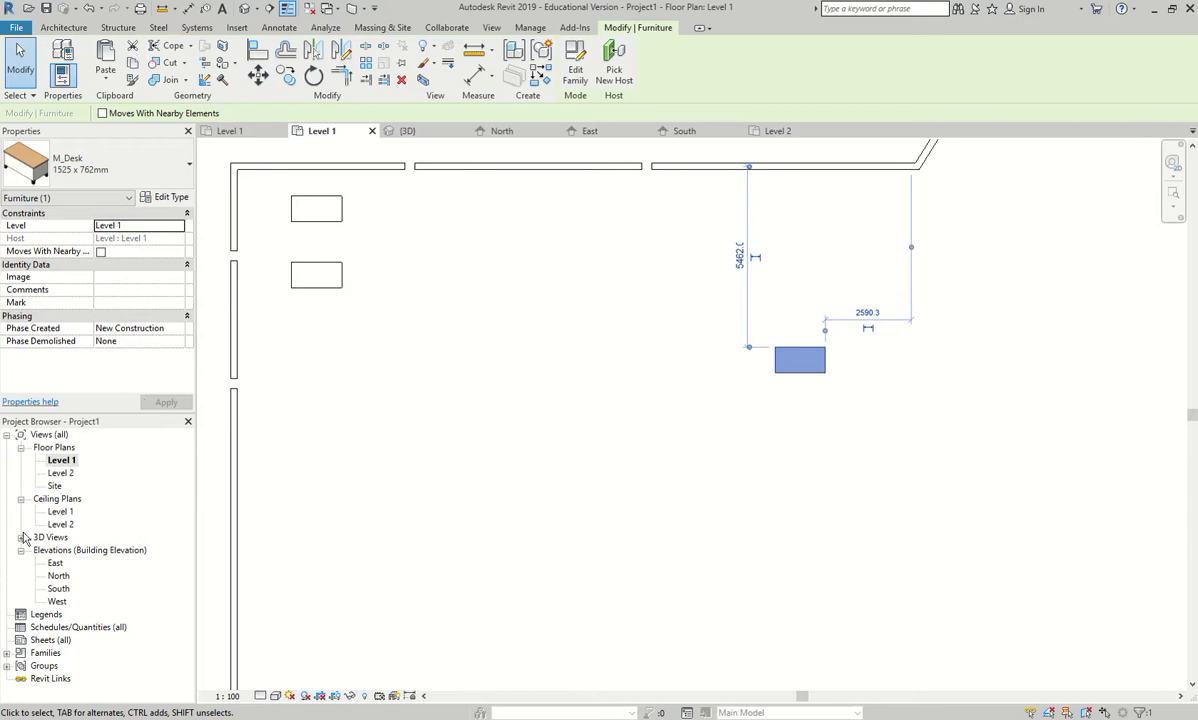
Open the Level 2 floor plan and paste the copied desk aligned to the same place
double_click(60, 472)
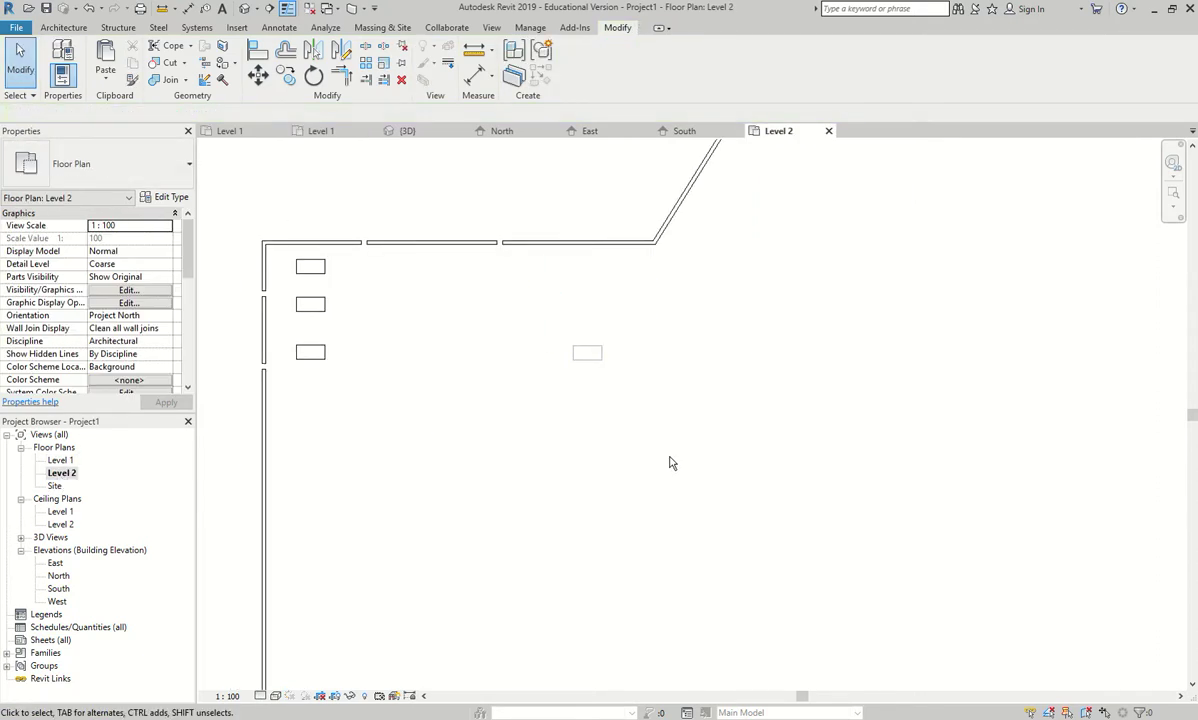
left_click(106, 62)
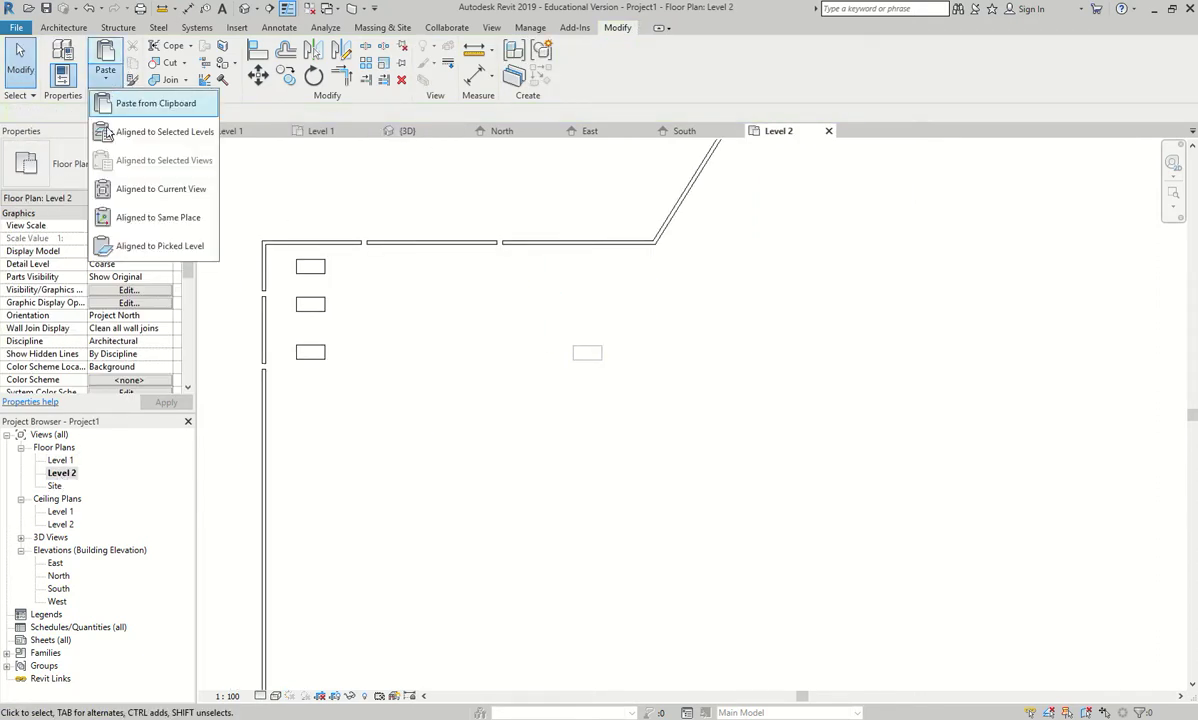
left_click(155, 218)
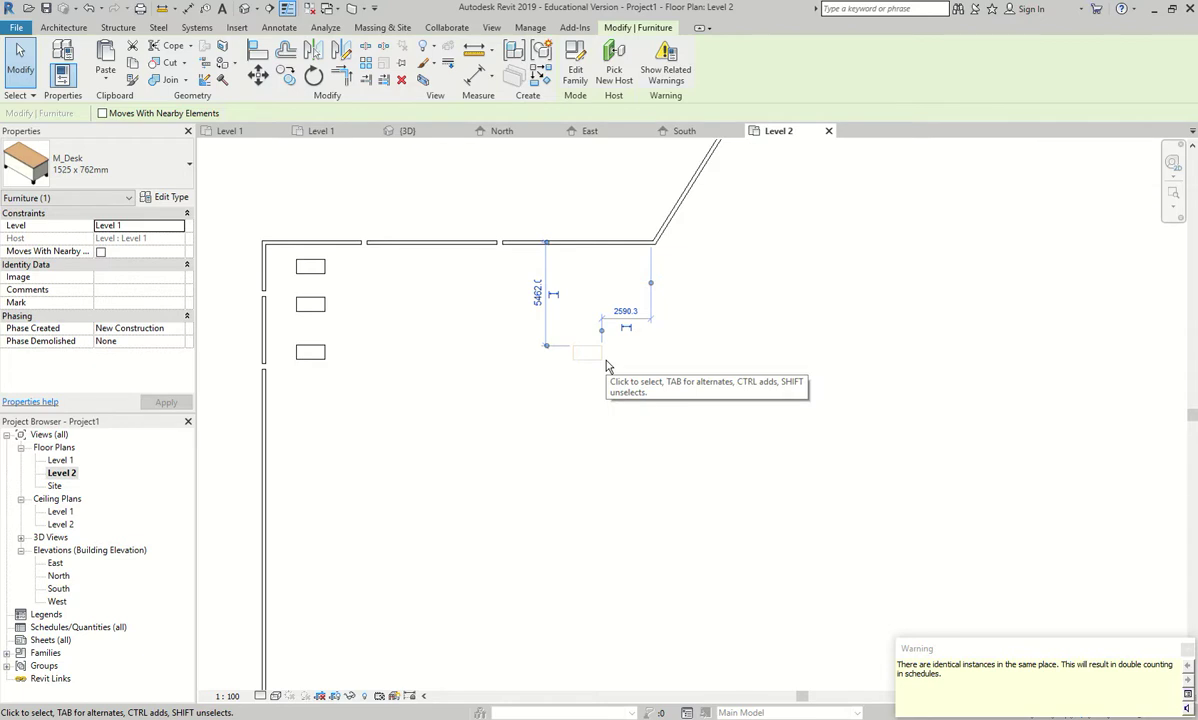
Paste the copied desk again into the Level 2 floor plan, aligned to the current view
left_click(105, 76)
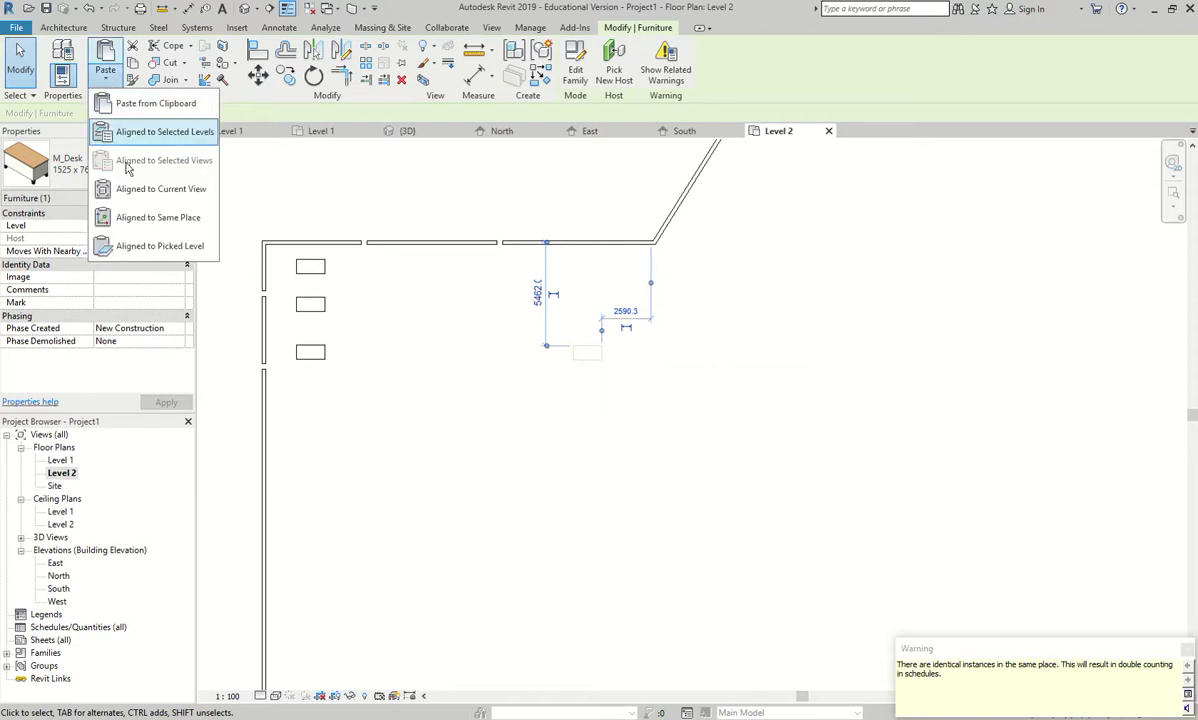
left_click(175, 194)
left_click(569, 373)
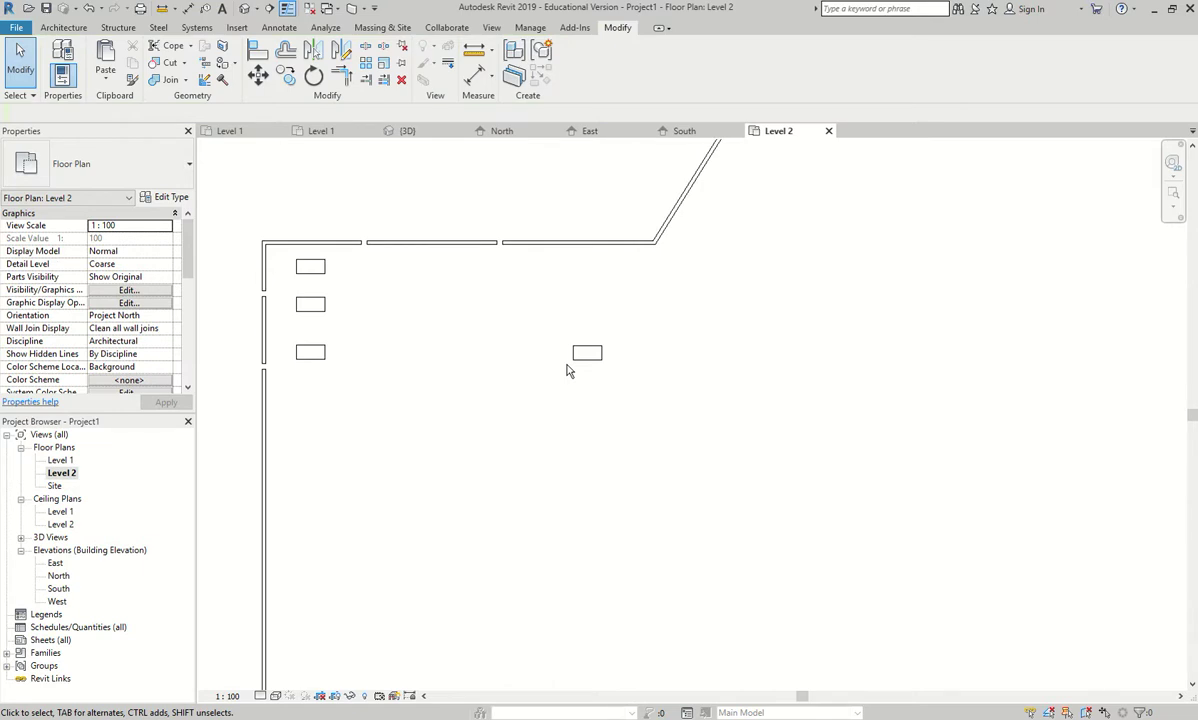
left_click(104, 80)
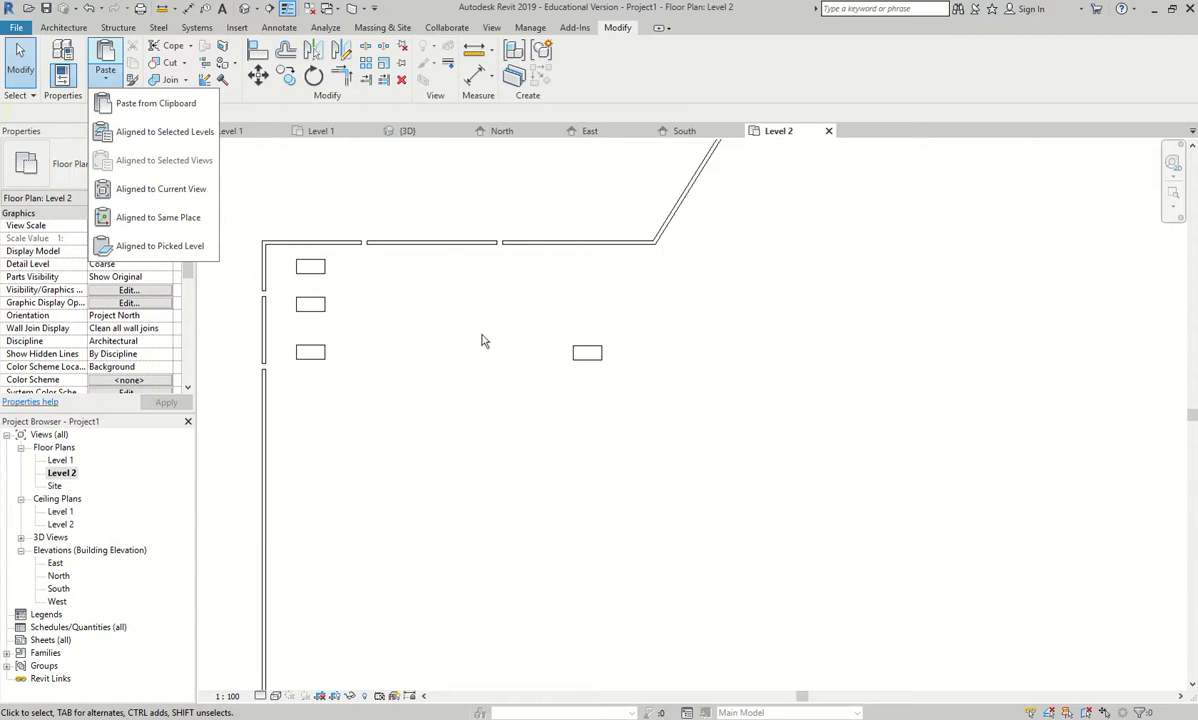
left_click(644, 358)
scroll(644, 358, "up", 2)
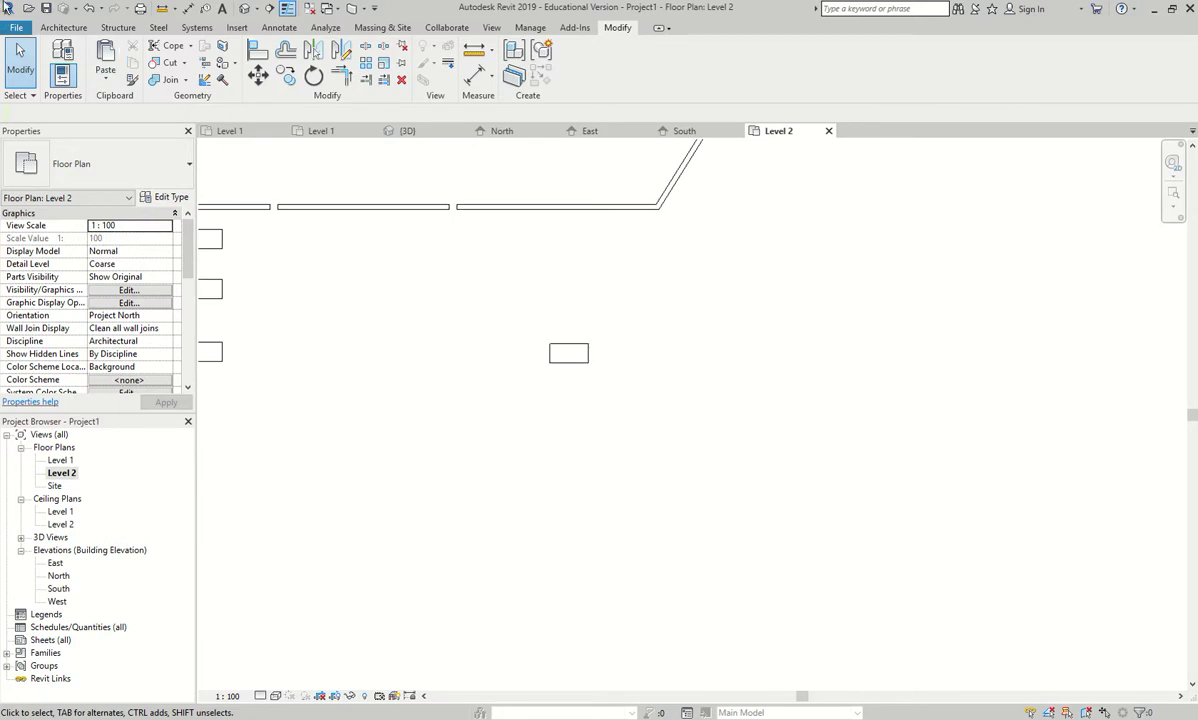
Place one M_Desk 1525 x 762mm Student component in the open area of Level 2 below the existing desks
left_click(63, 27)
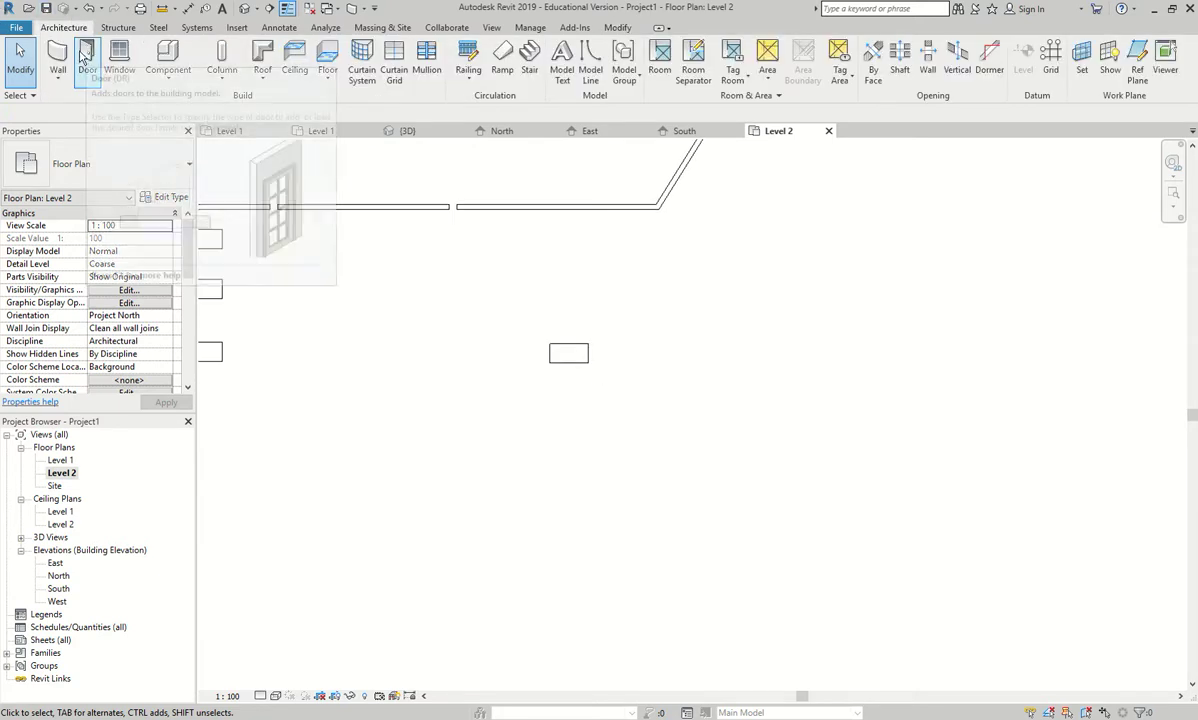
left_click(168, 58)
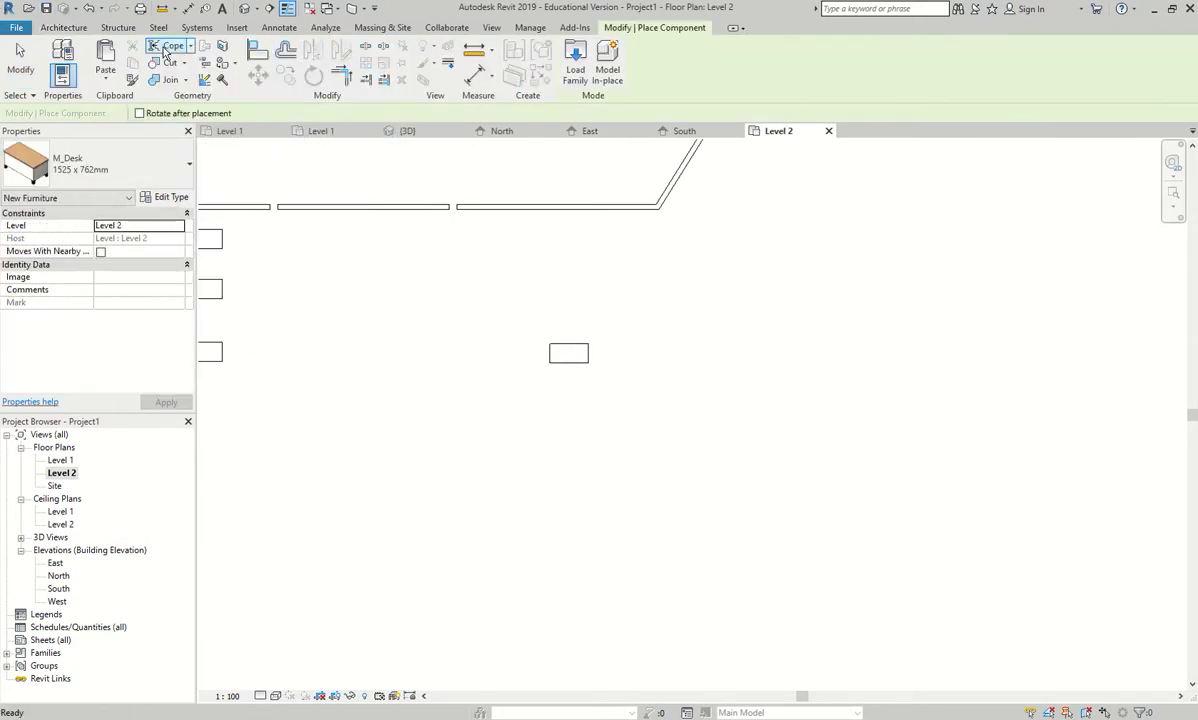
left_click(52, 28)
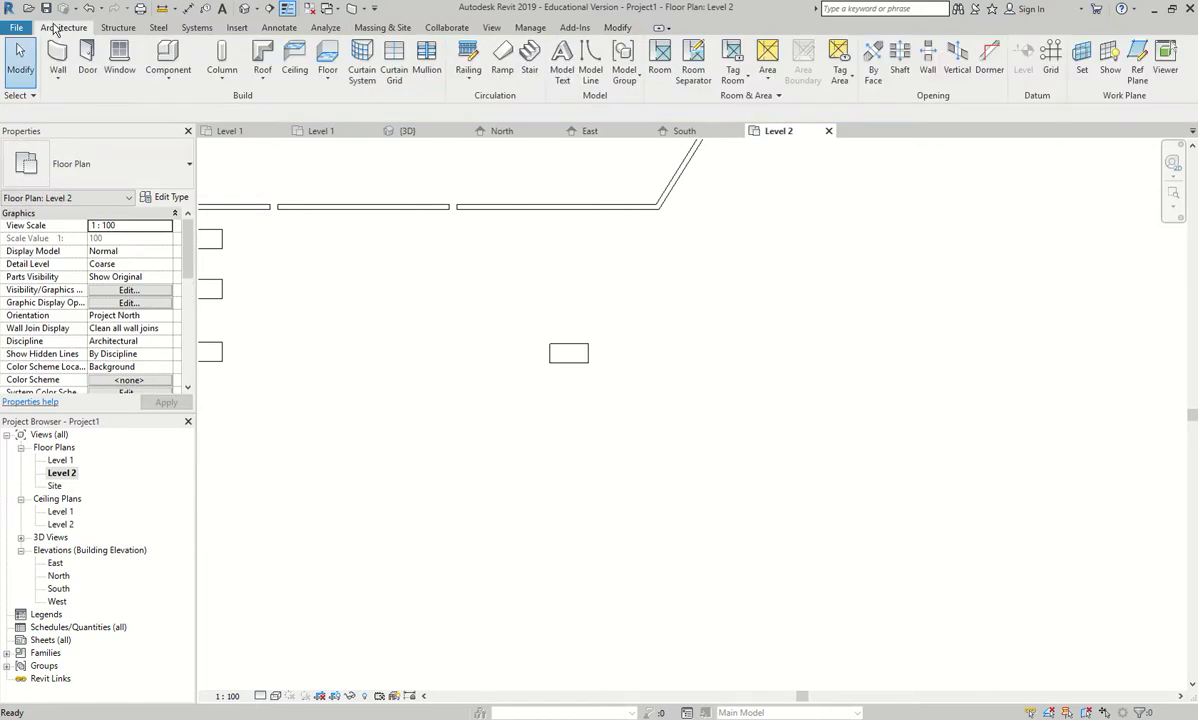
scroll(420, 160, "down", 8)
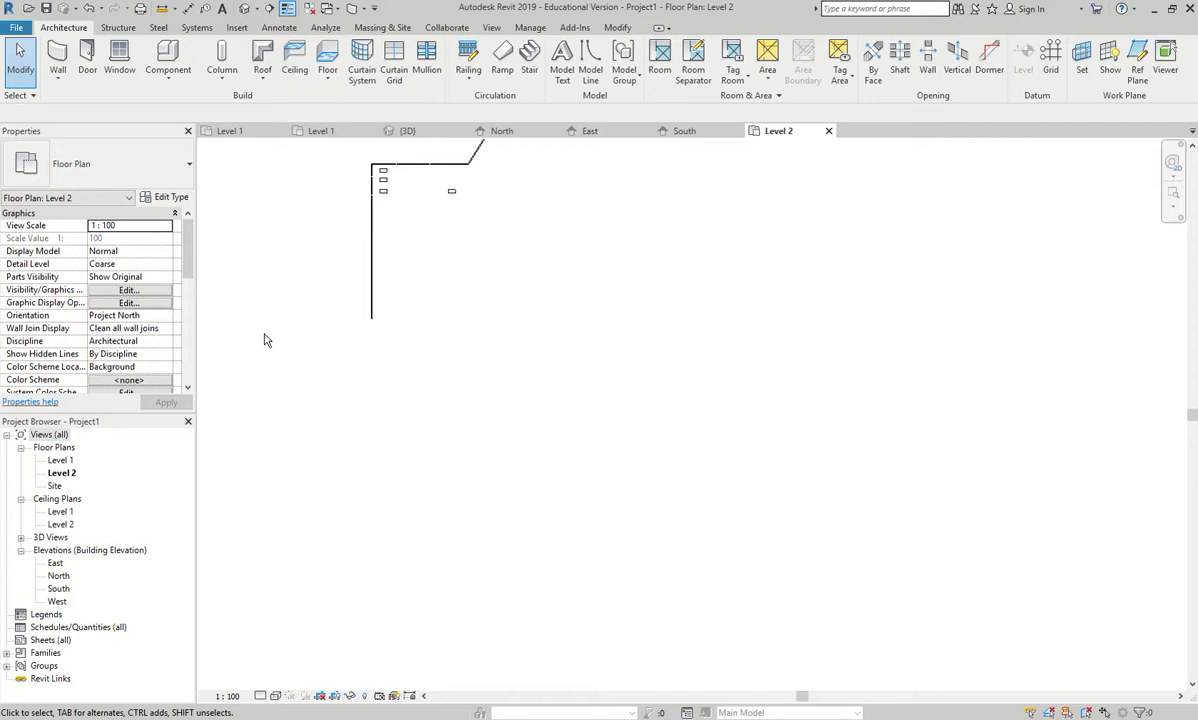
left_click(167, 55)
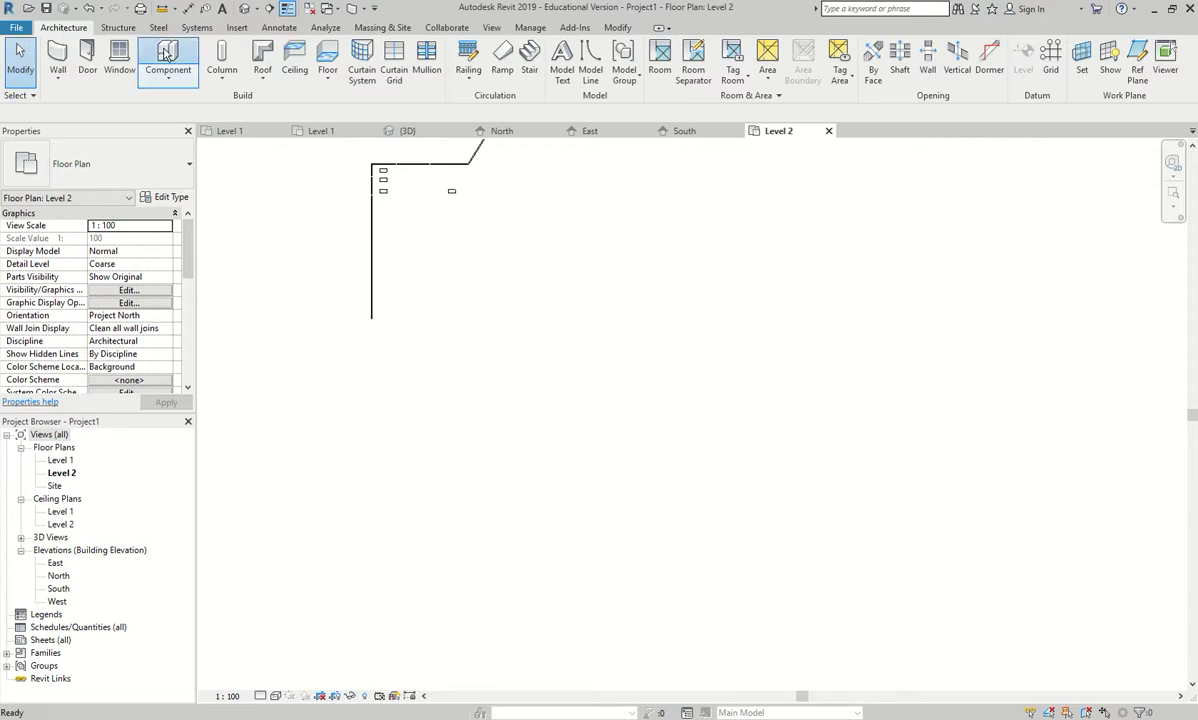
left_click(113, 184)
scroll(120, 380, "down", 10)
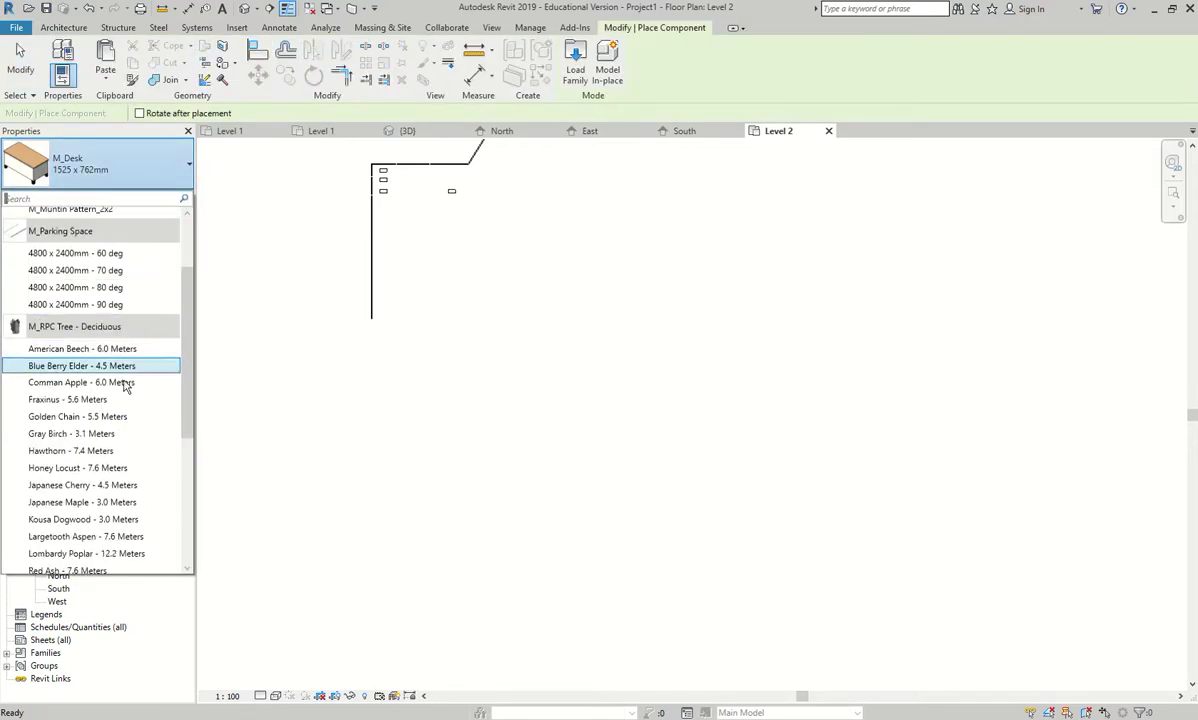
scroll(115, 450, "up", 10)
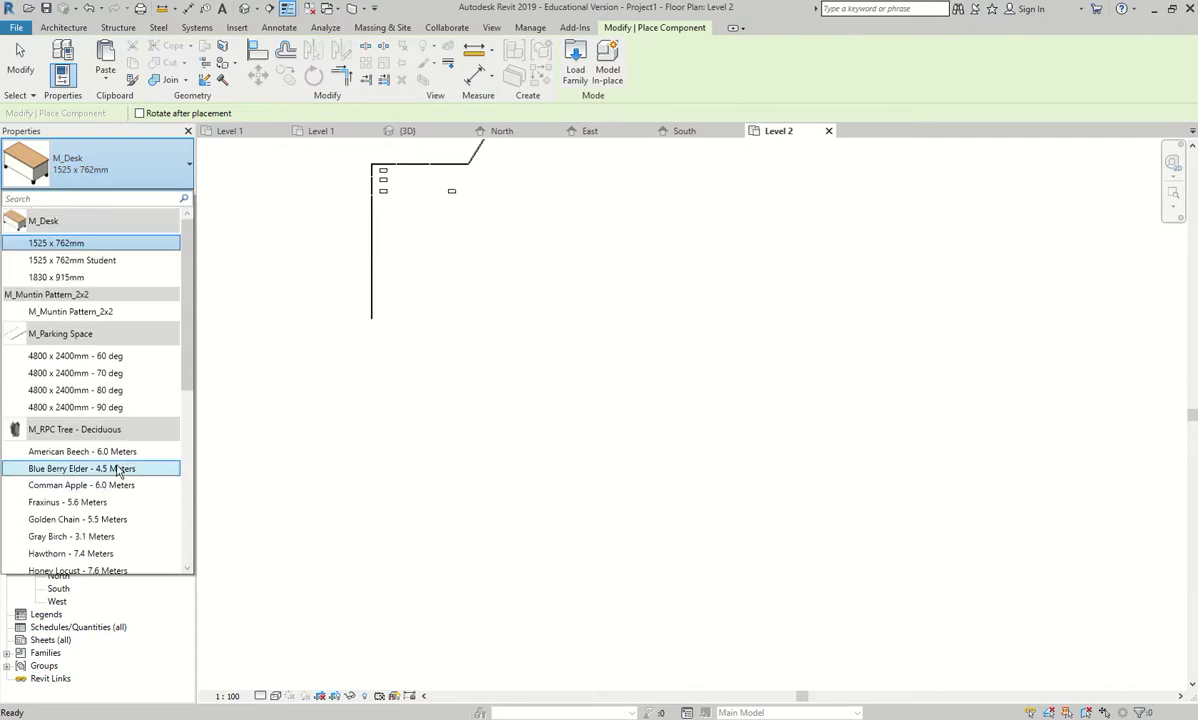
left_click(95, 261)
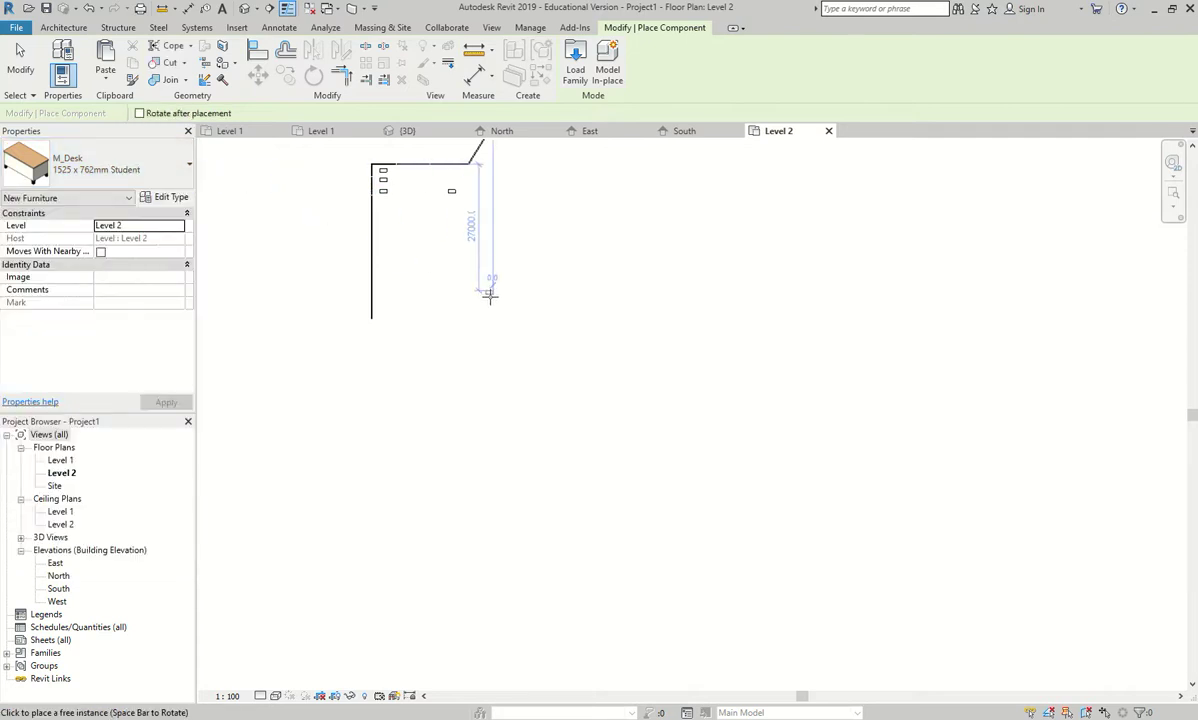
left_click(435, 278)
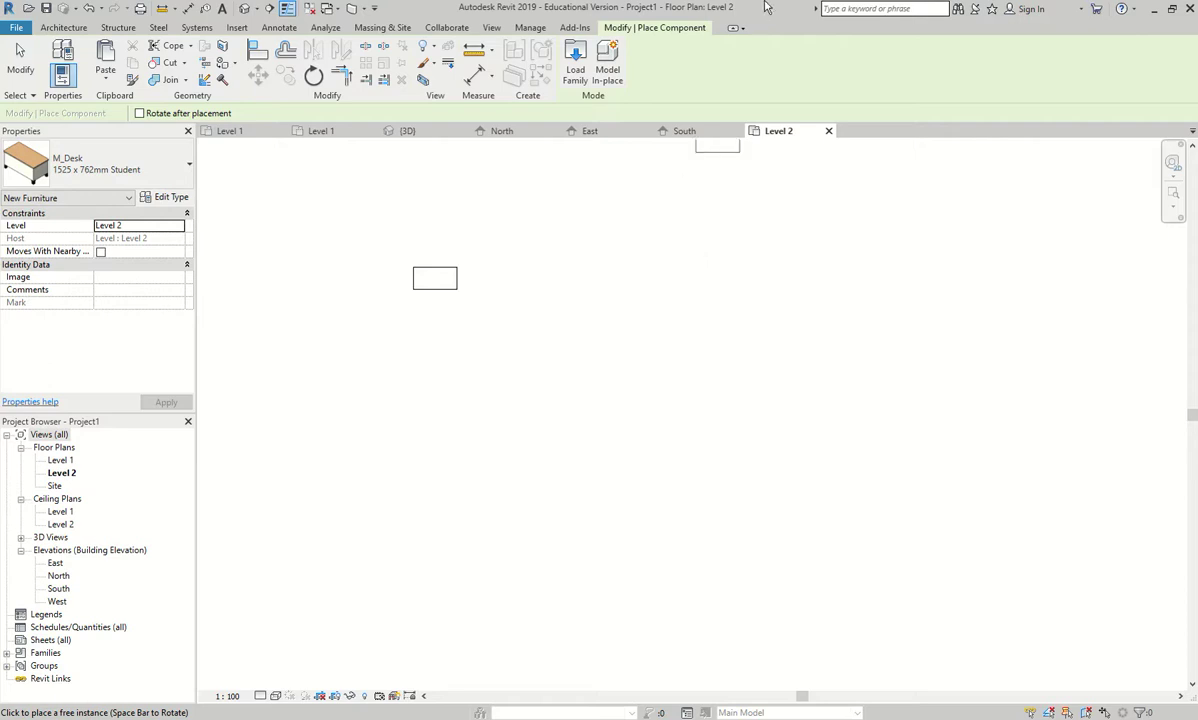
key("Escape")
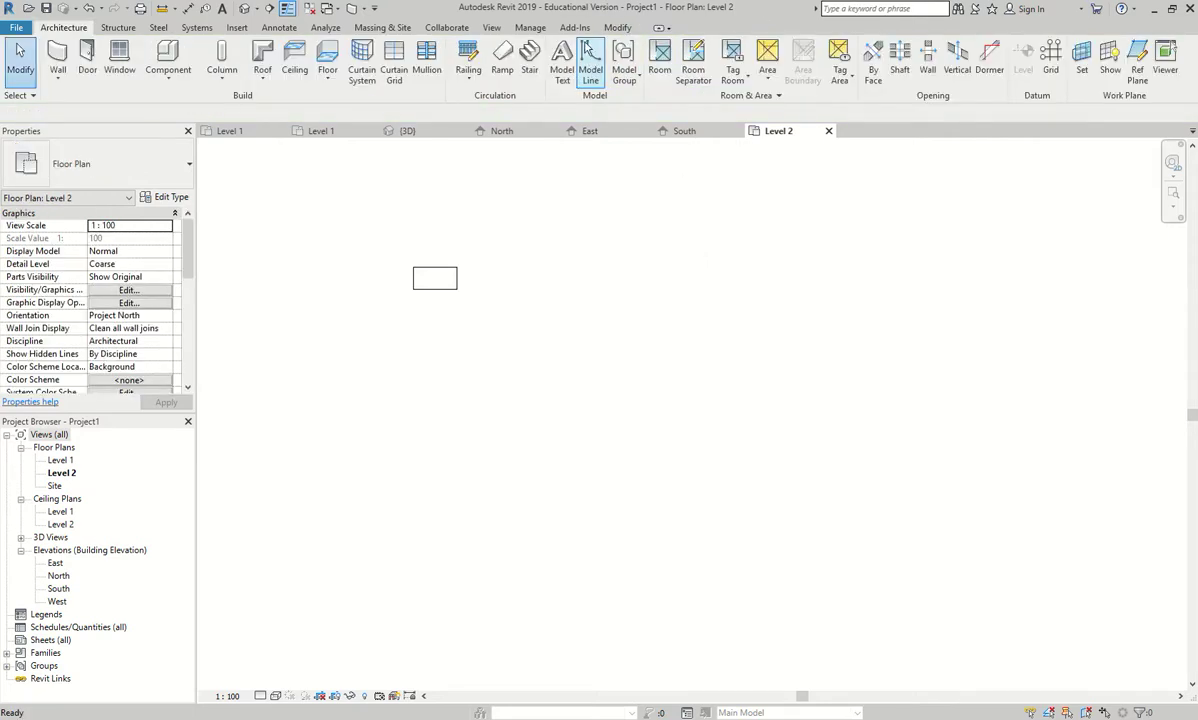
Try a grouped linear array of the student desk with 5 items, spaced 5200 mm horizontally to the 2nd, and undo it
left_click(612, 27)
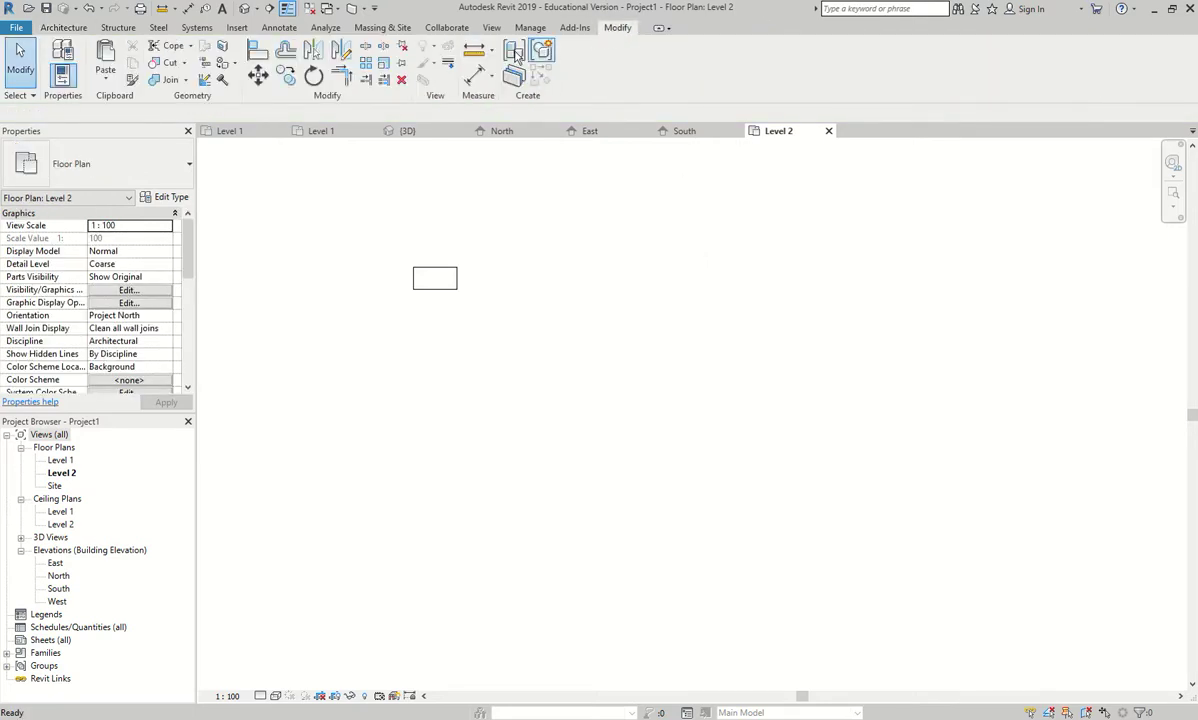
left_click(364, 66)
left_click(427, 295)
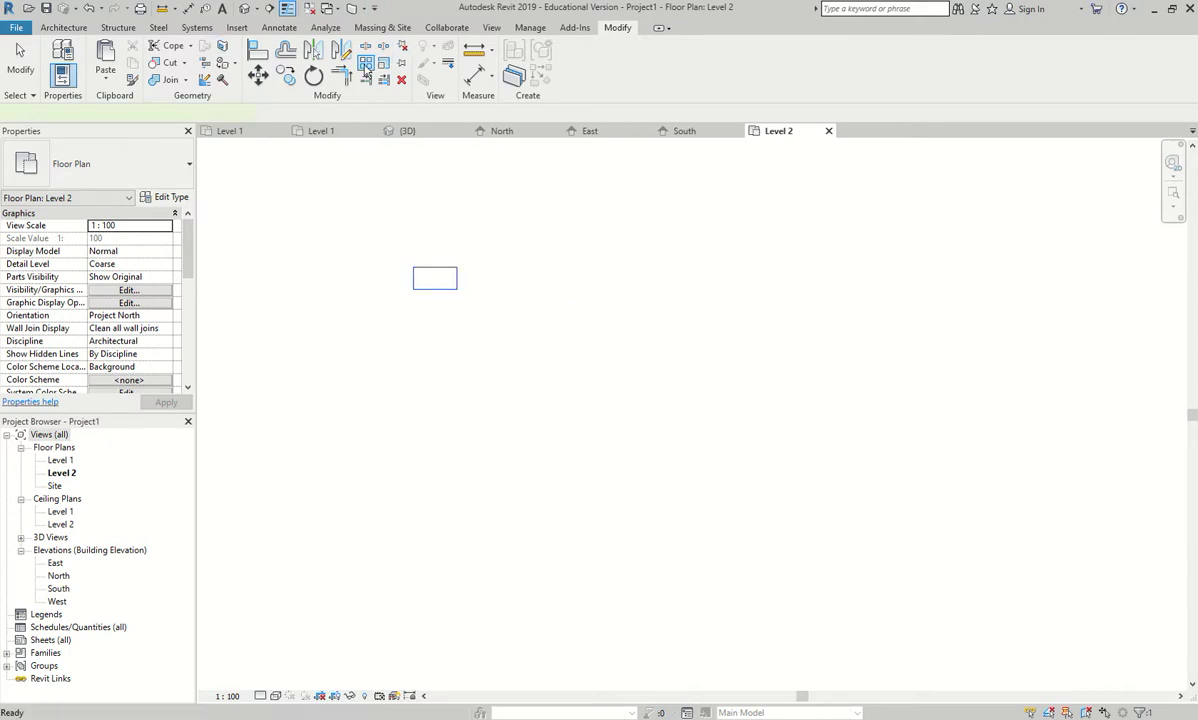
key("Return")
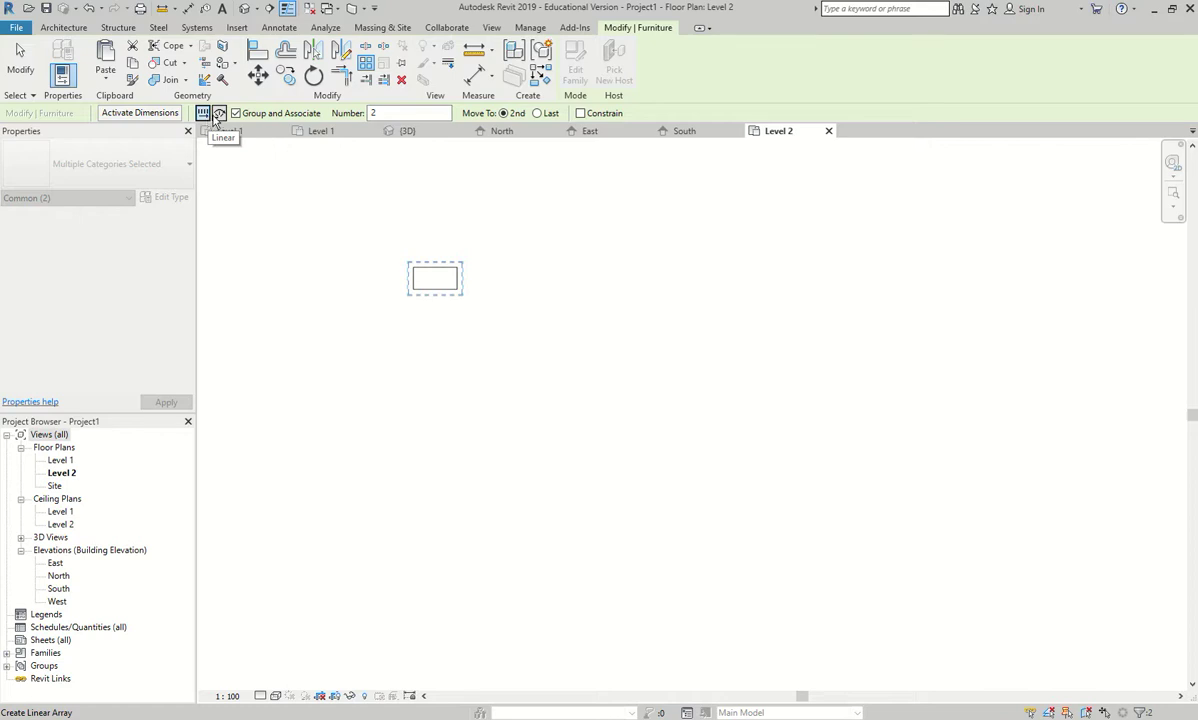
double_click(373, 111)
type("5")
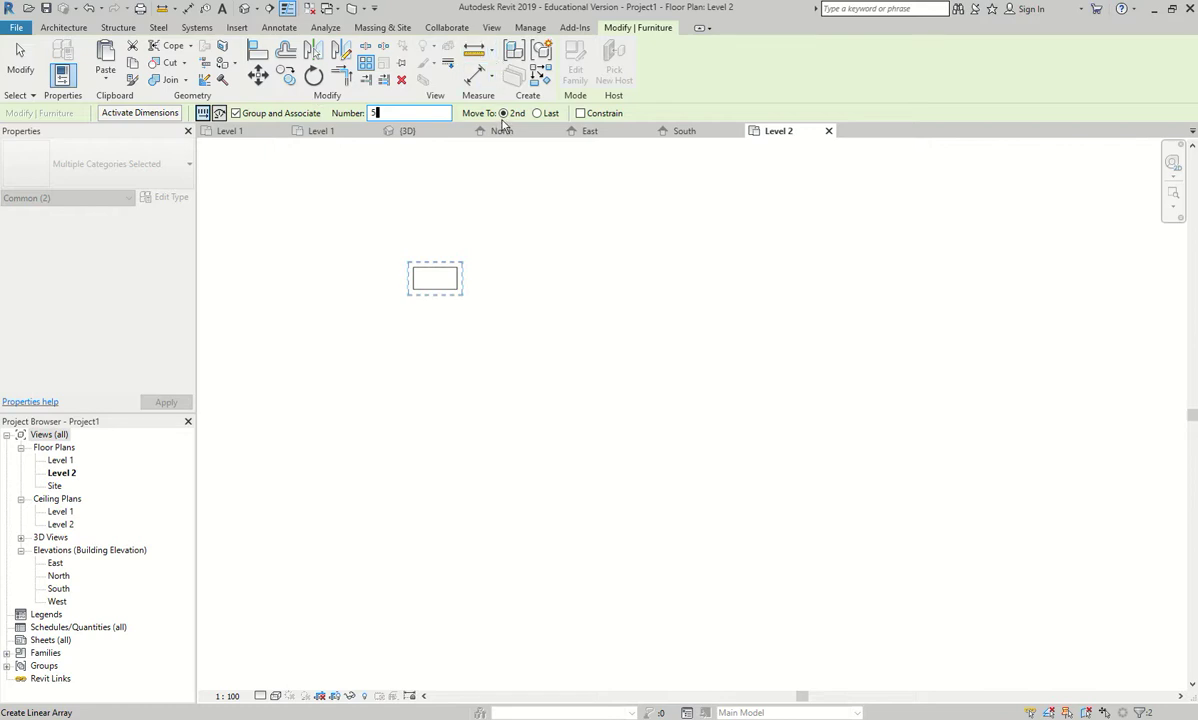
left_click(421, 315)
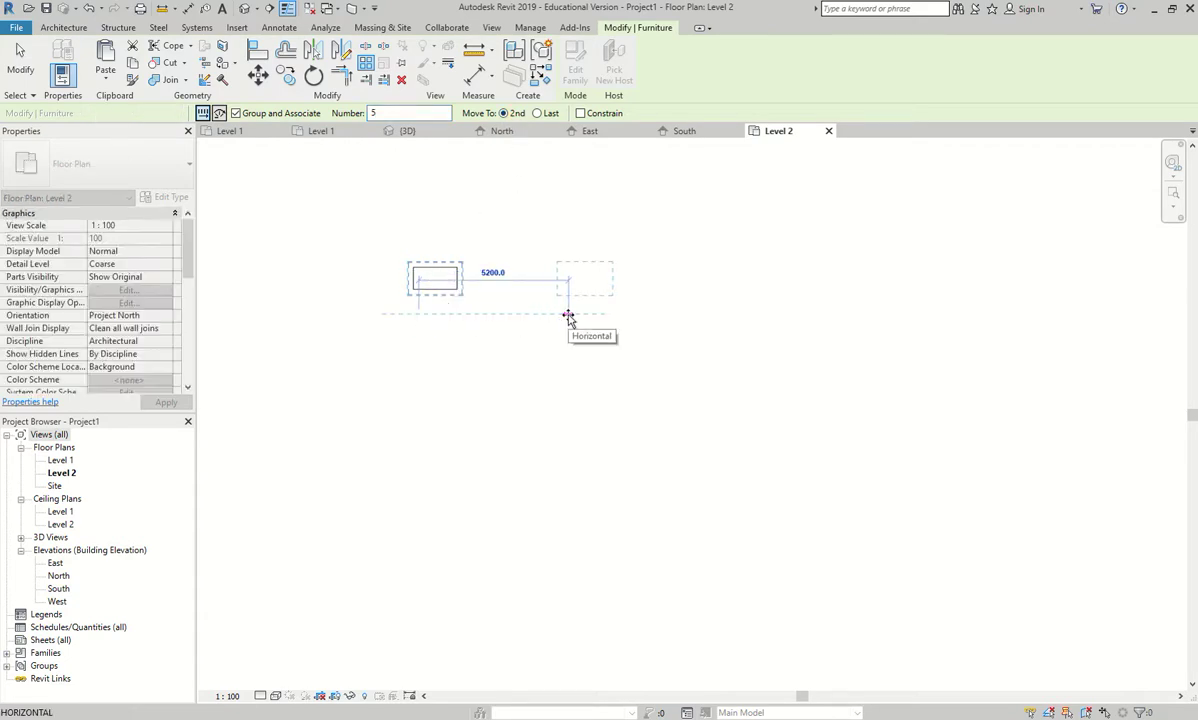
left_click(568, 317)
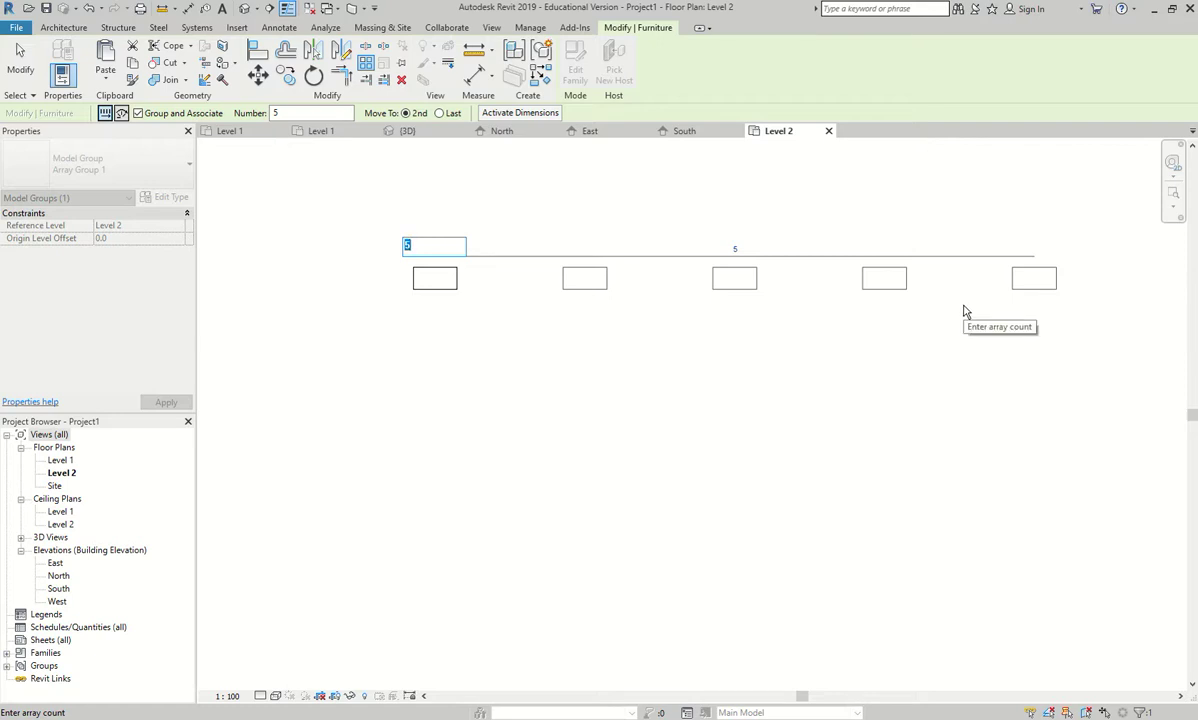
key("Return")
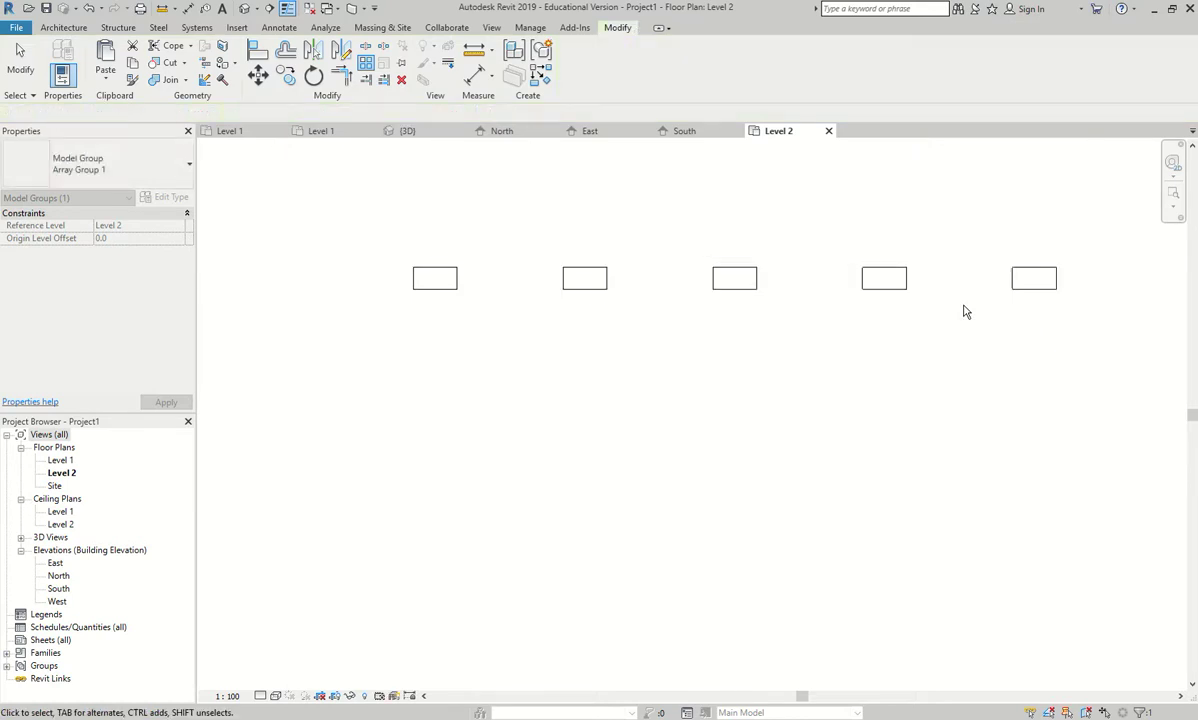
key("ctrl+z")
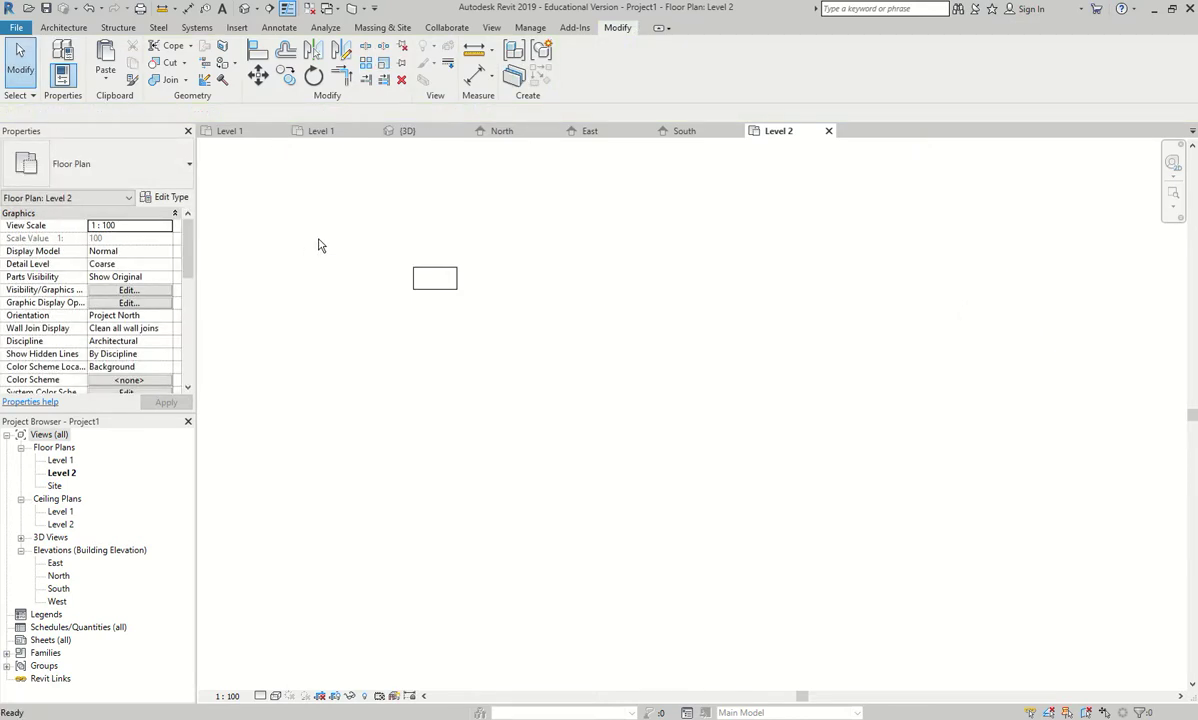
Create a grouped linear array of the student desk with 10 items, spaced 2000 mm horizontally to the 2nd
key("a")
key("r")
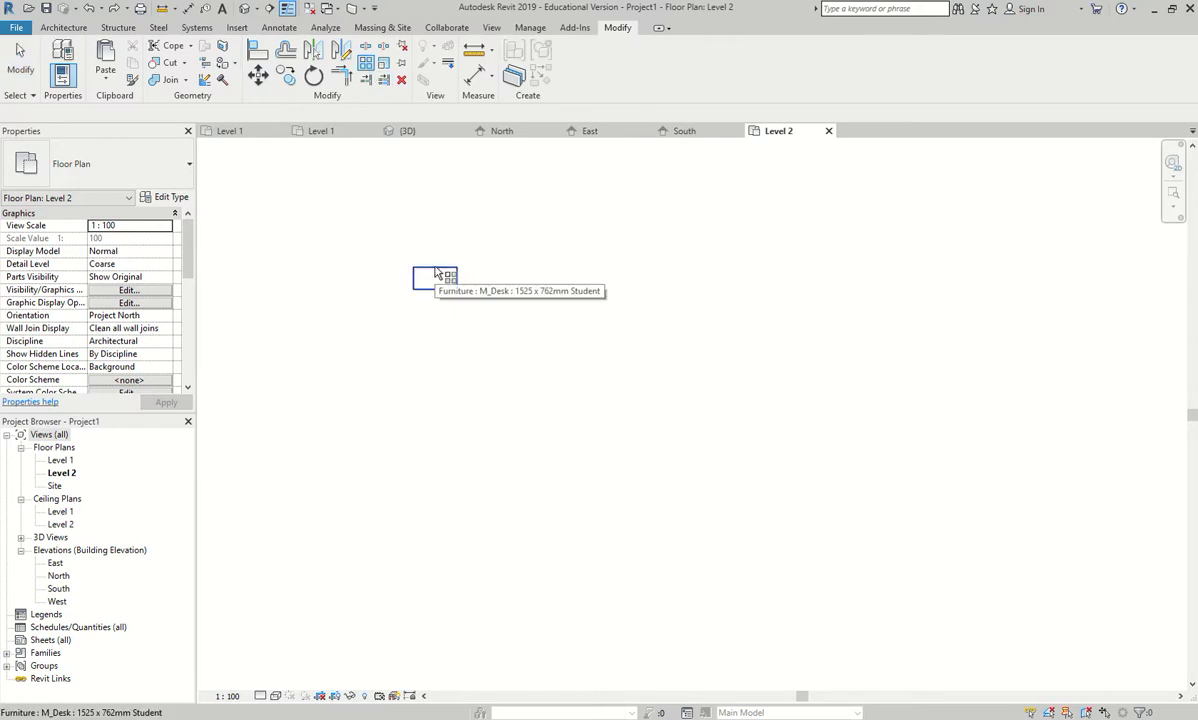
left_click(435, 272)
key("Return")
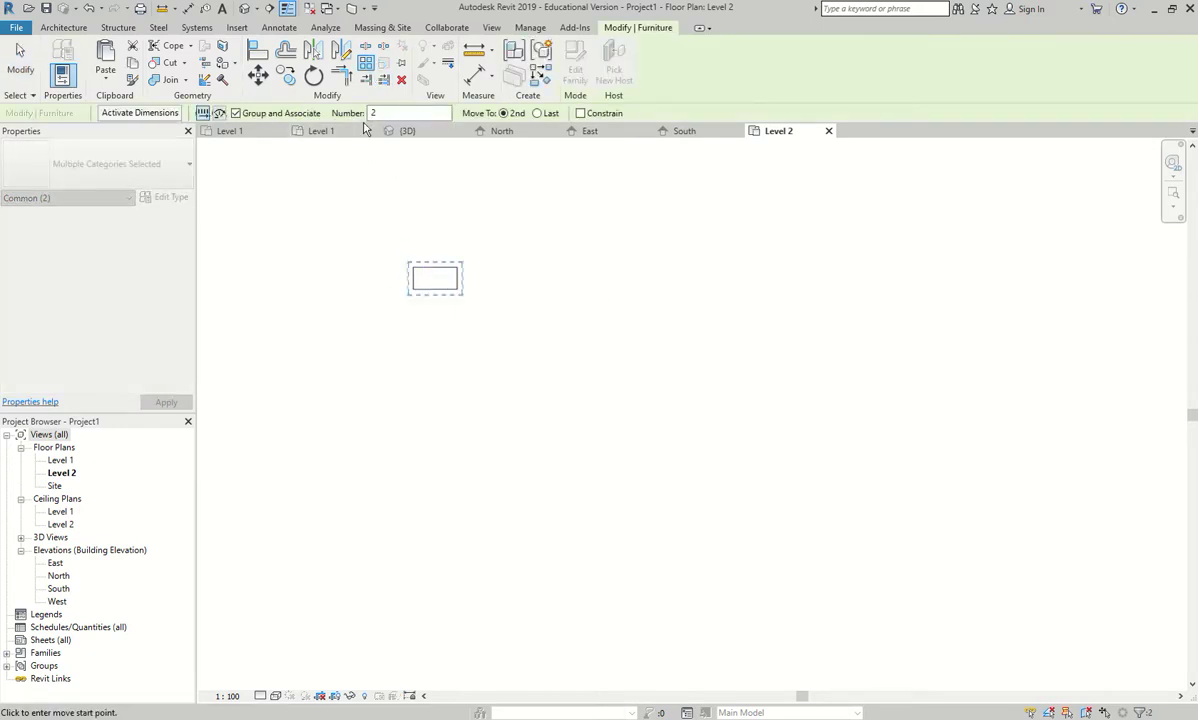
key("BackSpace")
type("100")
key("BackSpace")
key("BackSpace")
type("0")
left_click(414, 292)
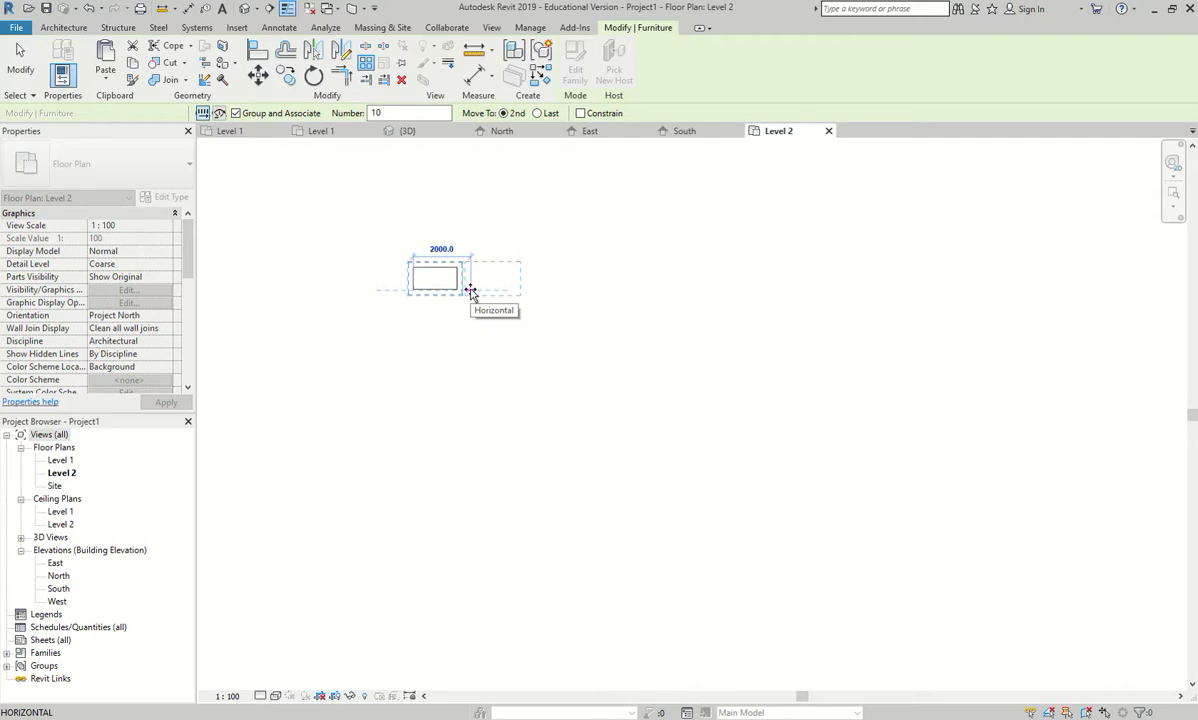
left_click(470, 292)
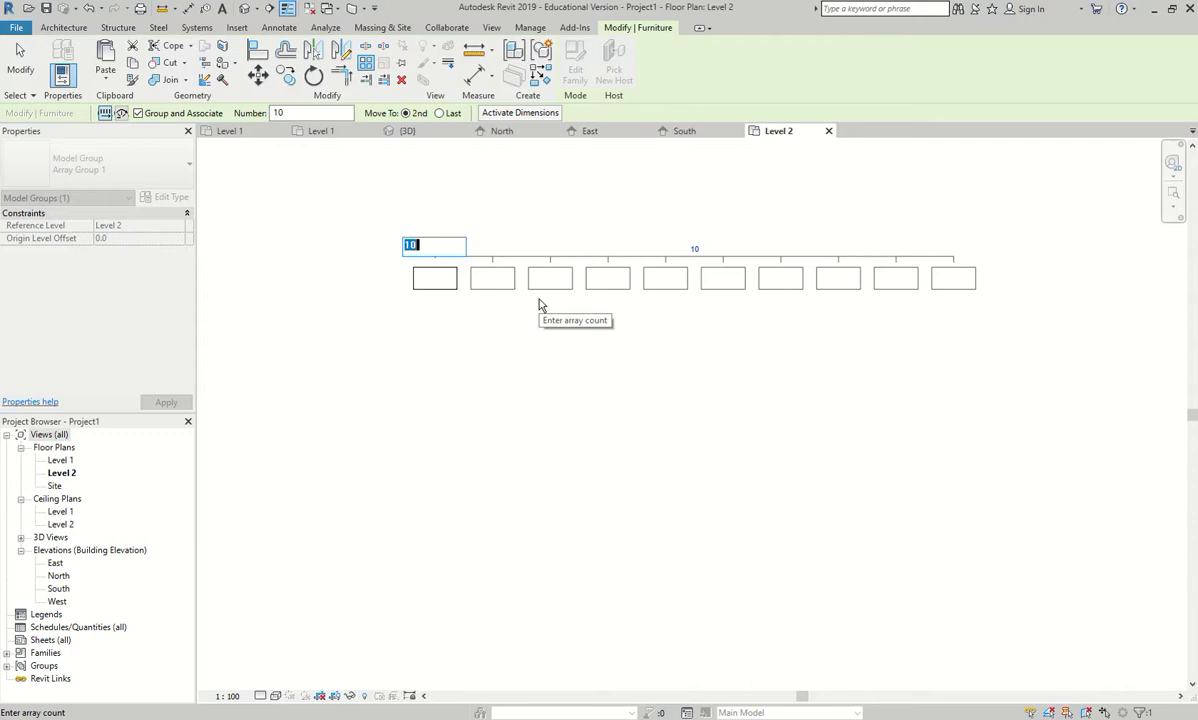
Set the desk array's item count to 15
type("15")
key("Return")
scroll(505, 318, "down", 1)
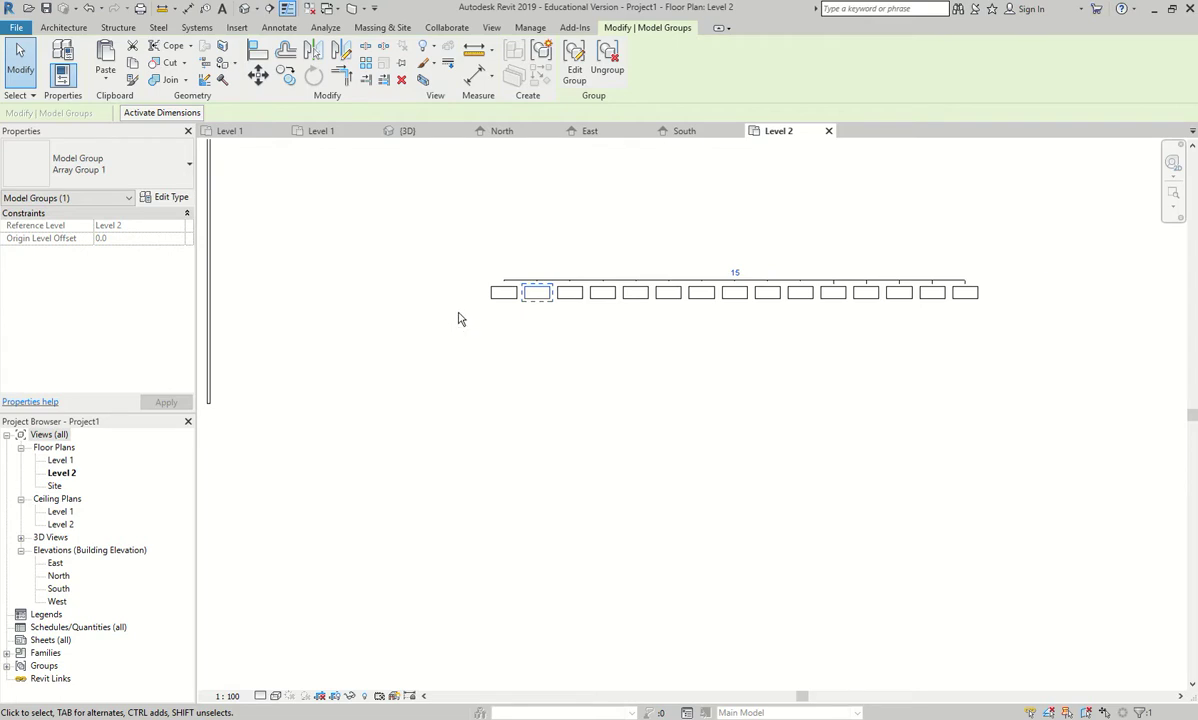
key("a")
key("r")
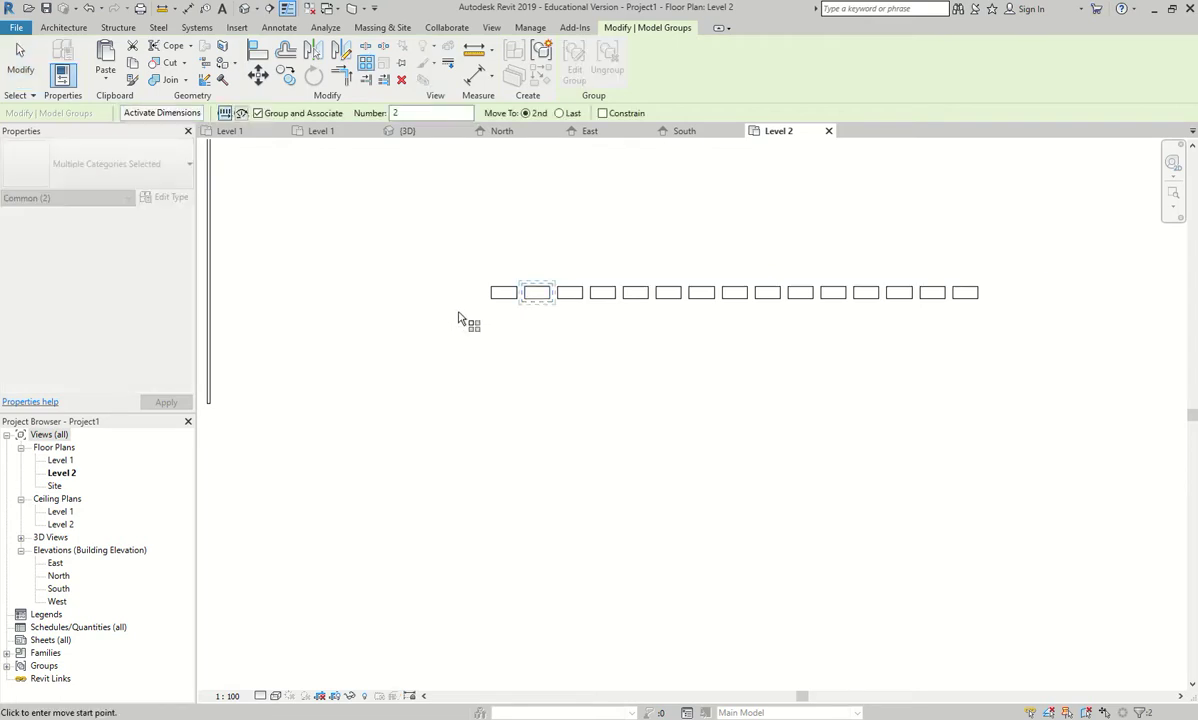
left_click(622, 355)
key("Escape")
Try to shift the 15-item array by moving its third desk horizontally toward the wall, and undo the move
left_click(570, 293)
left_click_drag(570, 293, 516, 310)
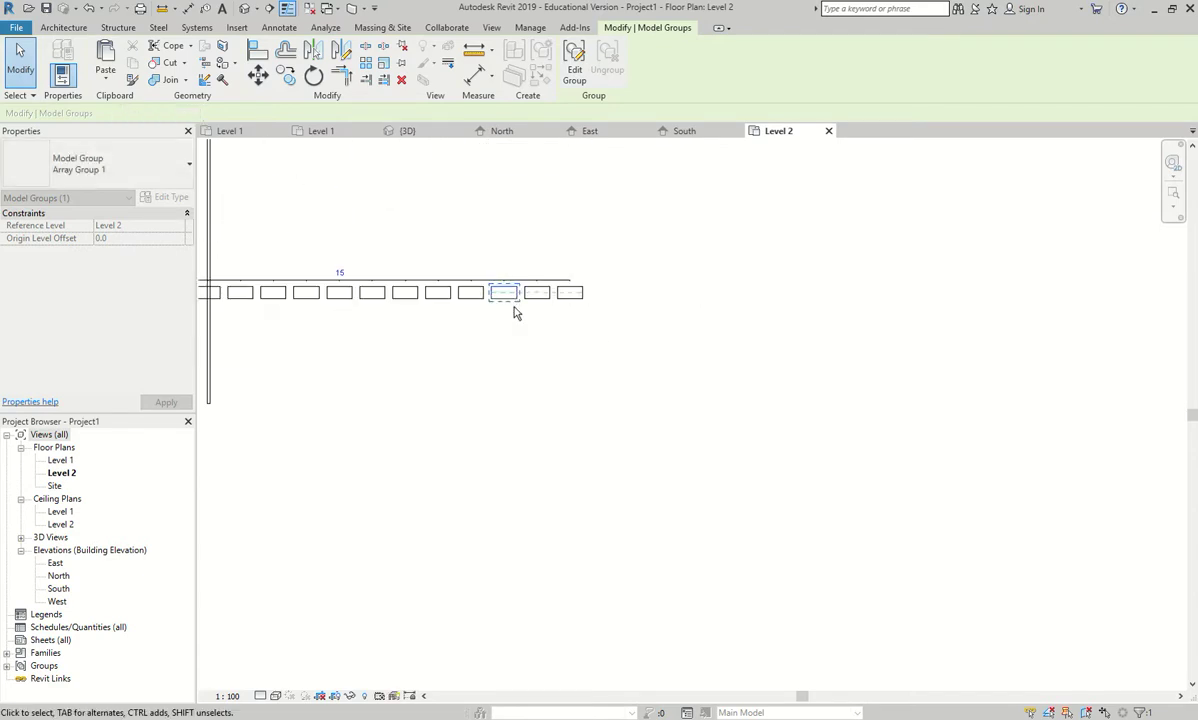
scroll(516, 367, "down", 4)
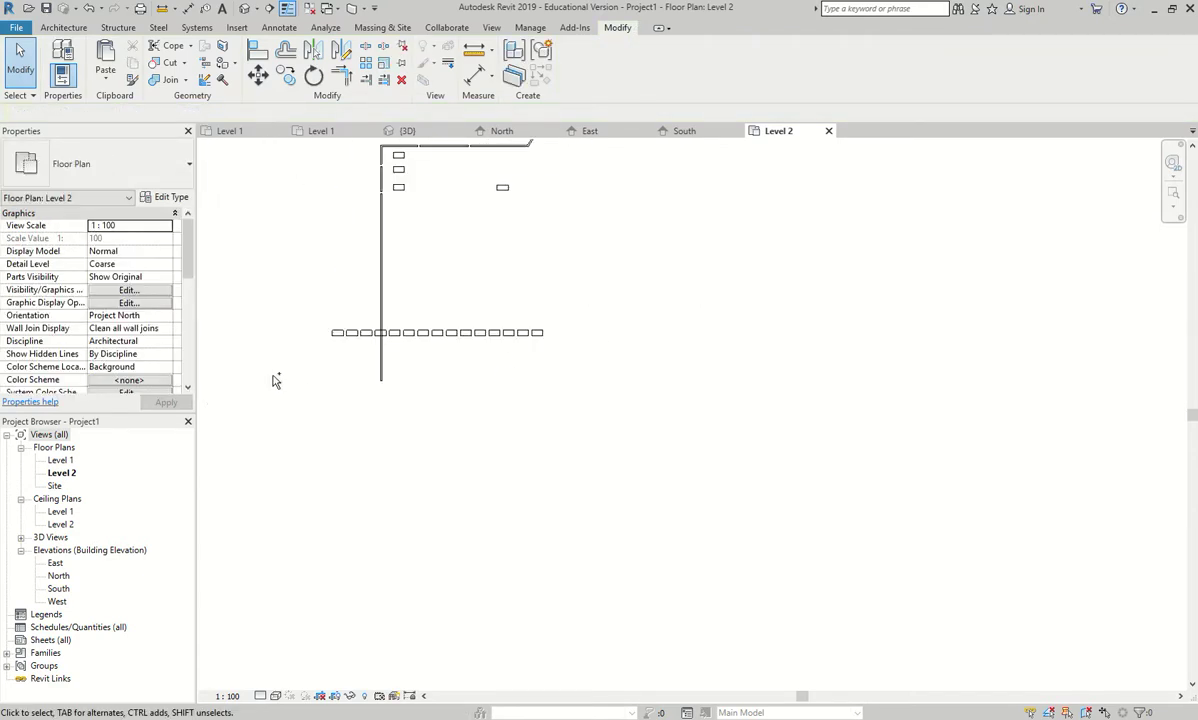
scroll(274, 380, "up", 2)
scroll(398, 390, "up", 6)
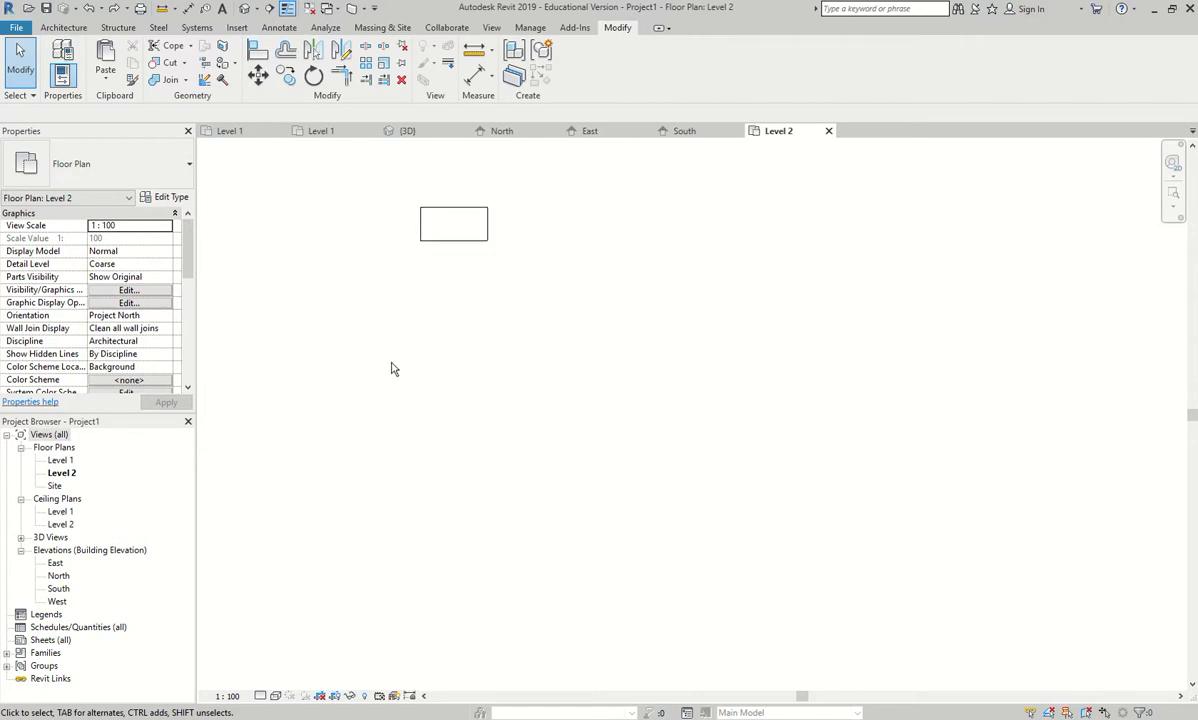
Move the separate M_Desk 1525 x 762mm from above the array to directly below the array's first desk
scroll(426, 474, "down", 3)
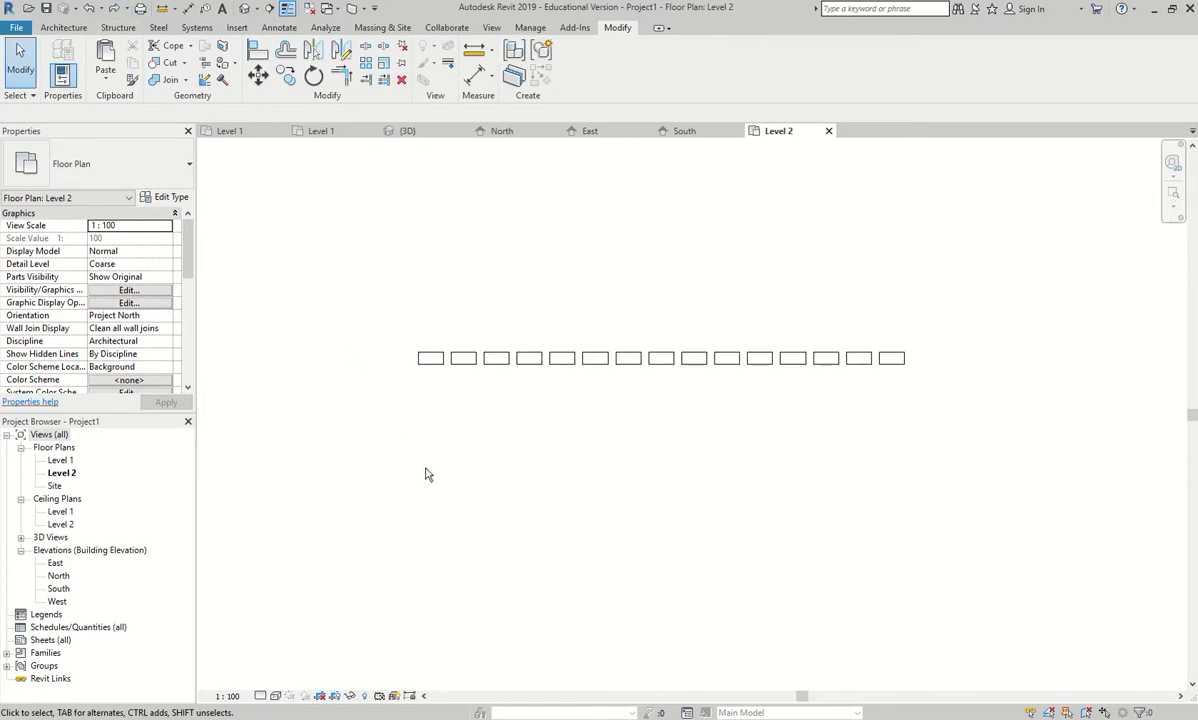
scroll(426, 474, "down", 2)
left_click(420, 246)
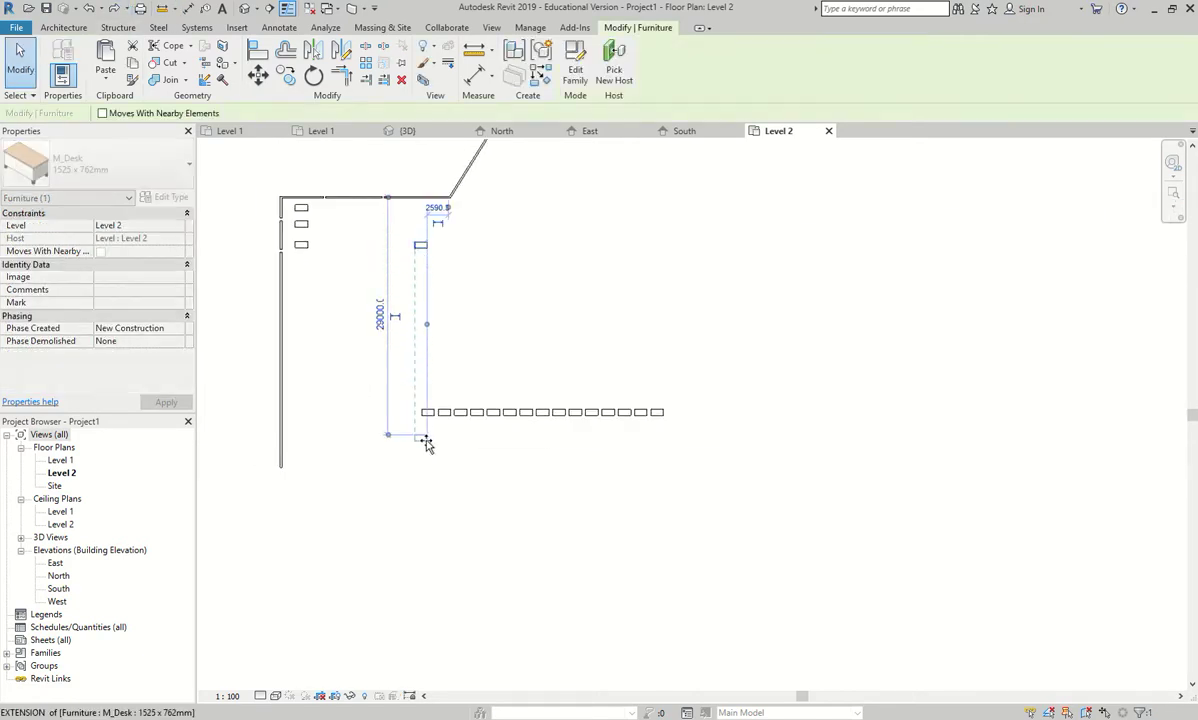
scroll(428, 430, "up", 5)
key("Escape")
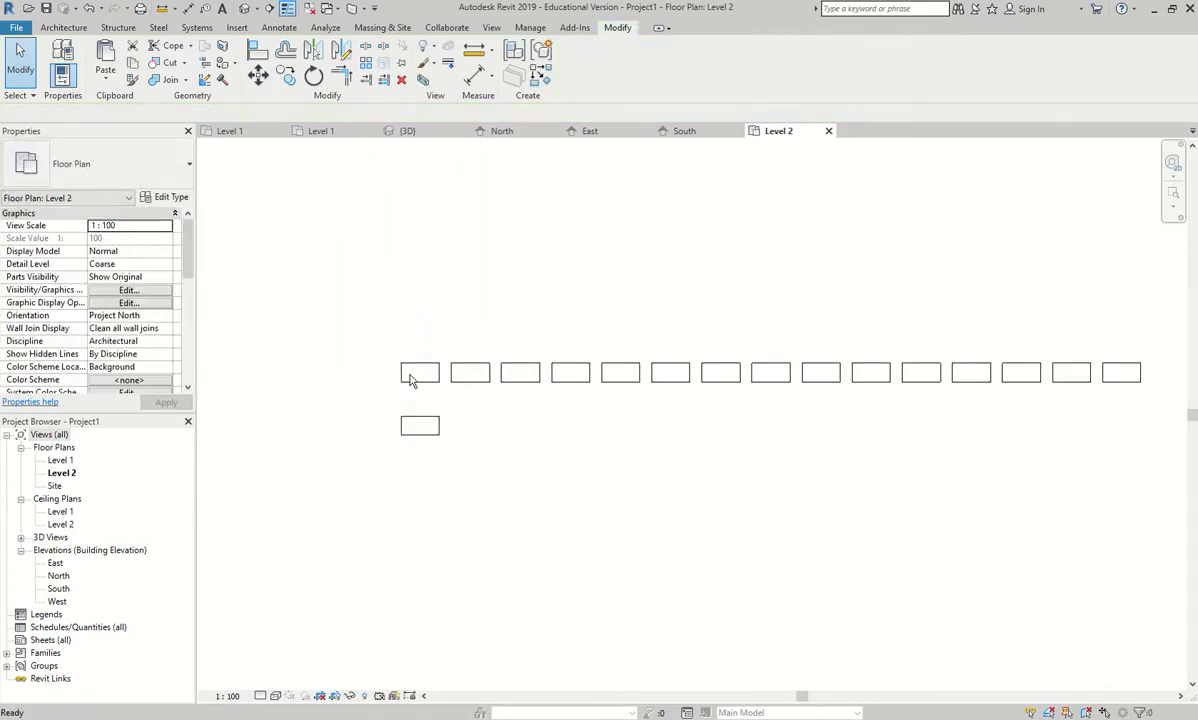
Create a grouped linear array of the lower desk with 15 items, placing the last one horizontally beyond the end of the upper row
middle_click_drag(520, 464, 433, 401)
left_click(353, 370)
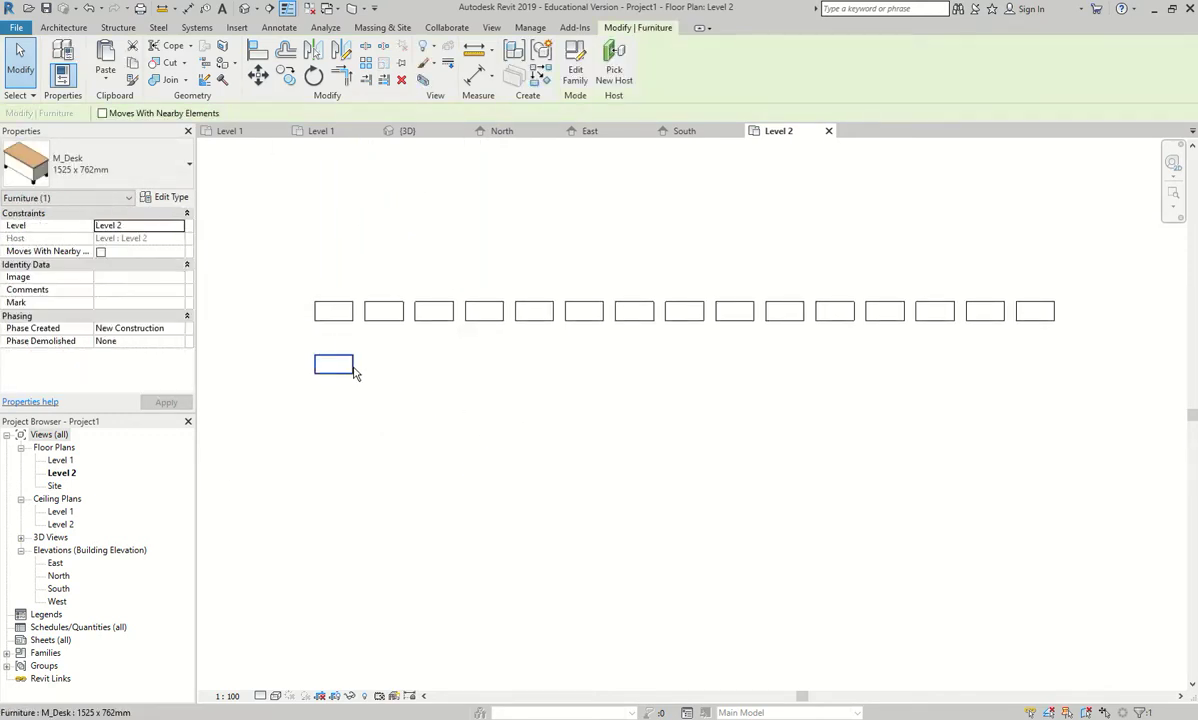
left_click(366, 62)
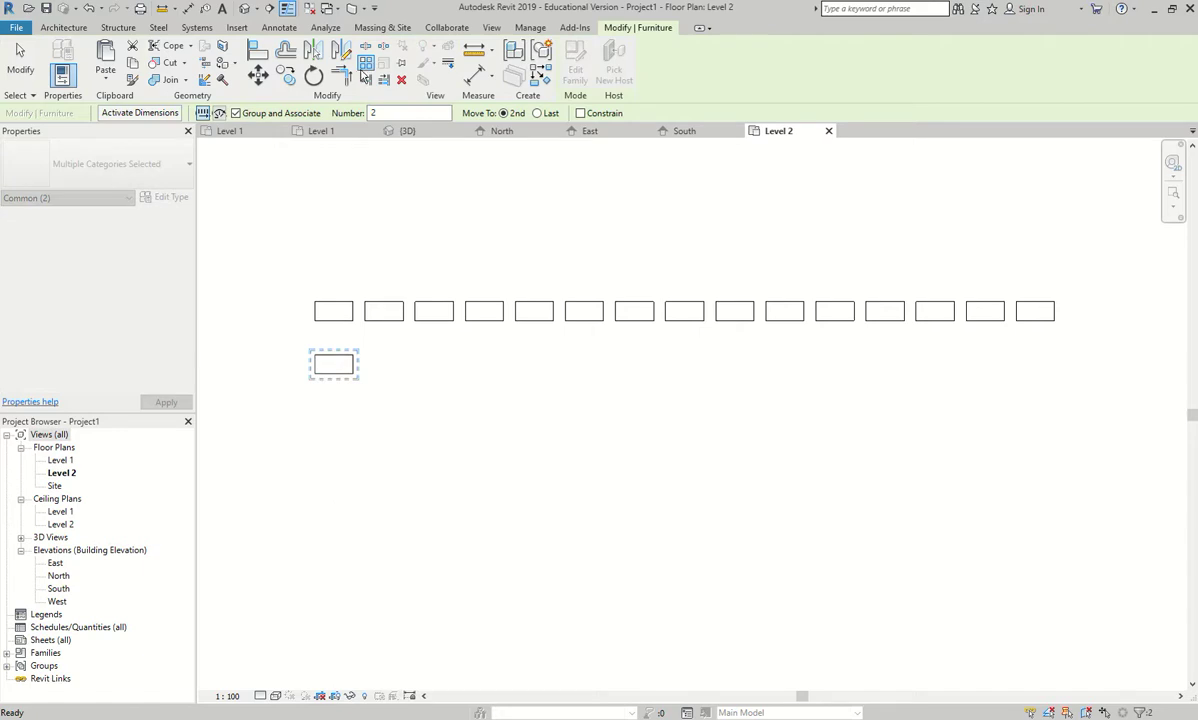
left_click(537, 113)
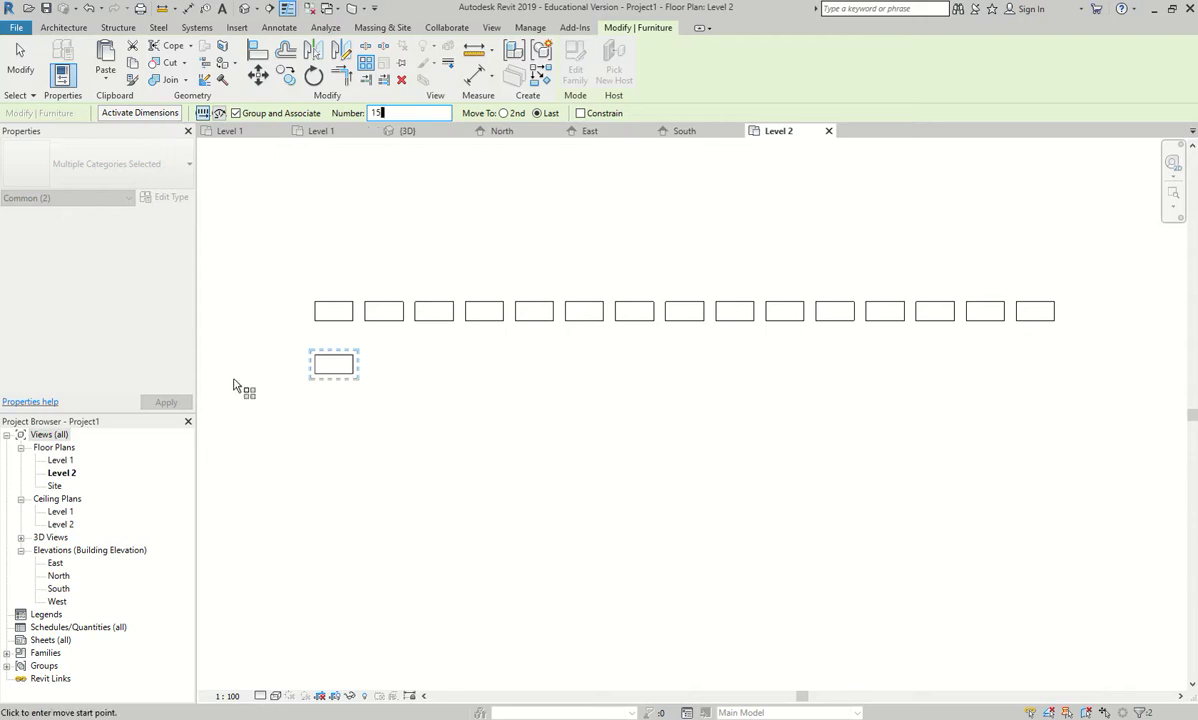
left_click(315, 365)
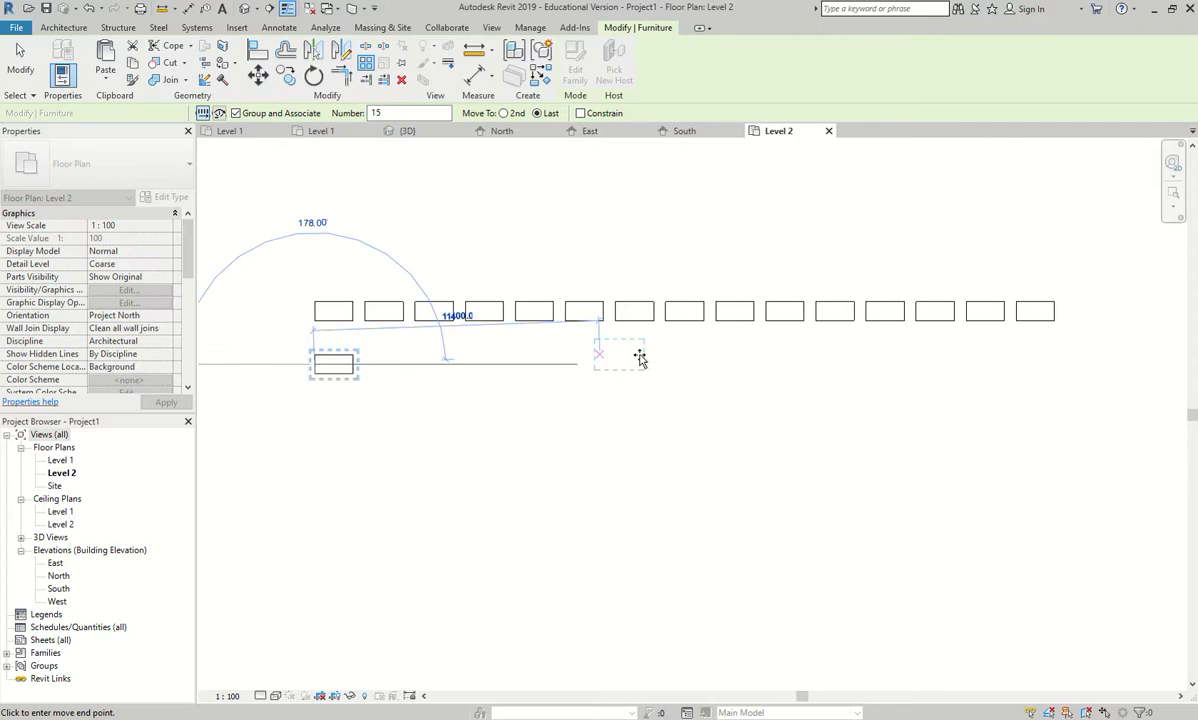
scroll(990, 378, "down", 1)
middle_click_drag(1088, 366, 864, 372)
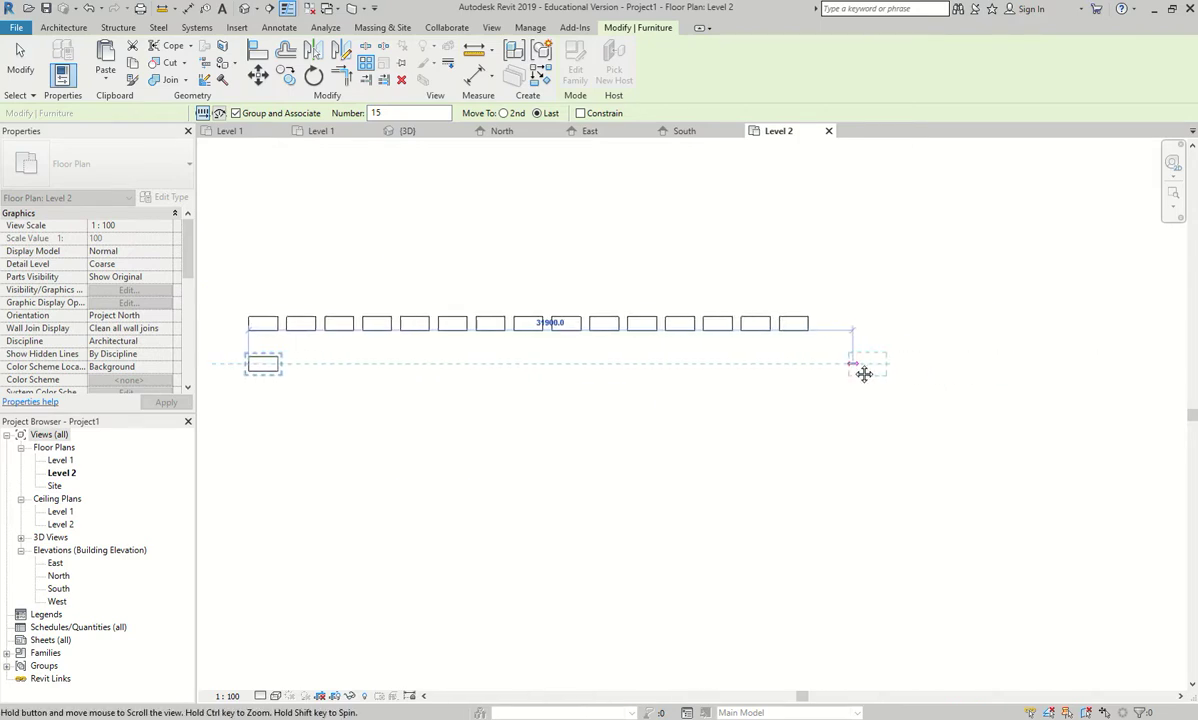
left_click(1088, 360)
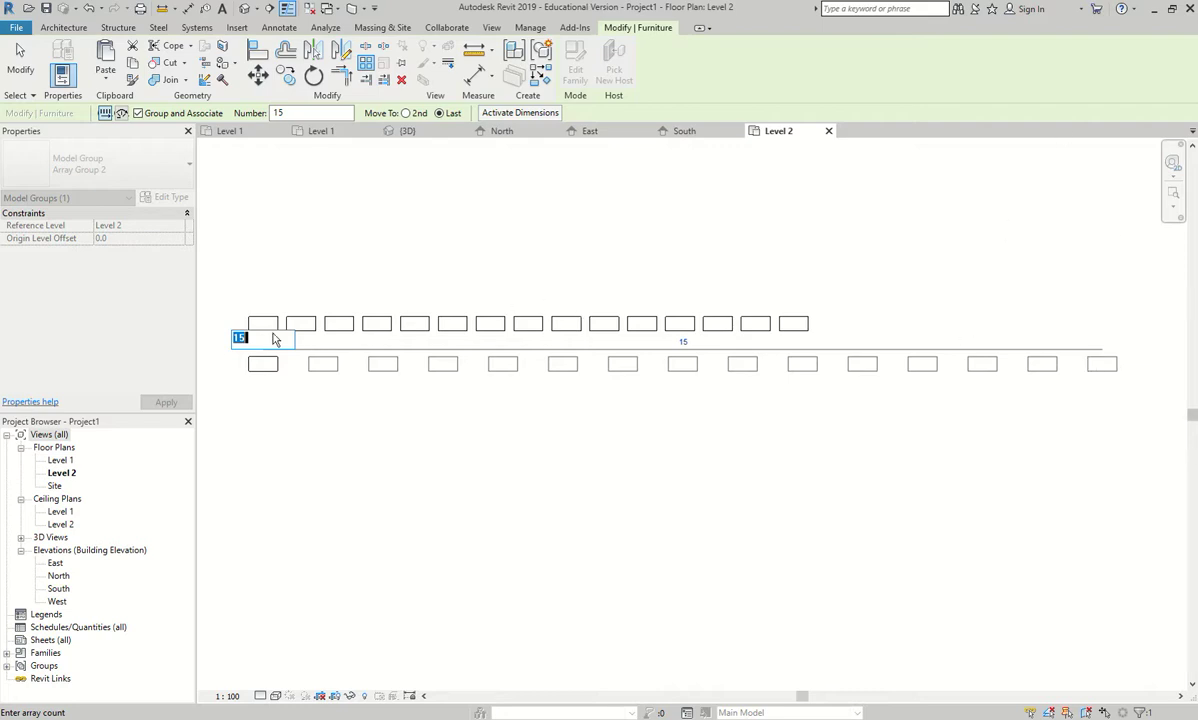
Try item counts of 20 and 30 for the lower desk array
type("20")
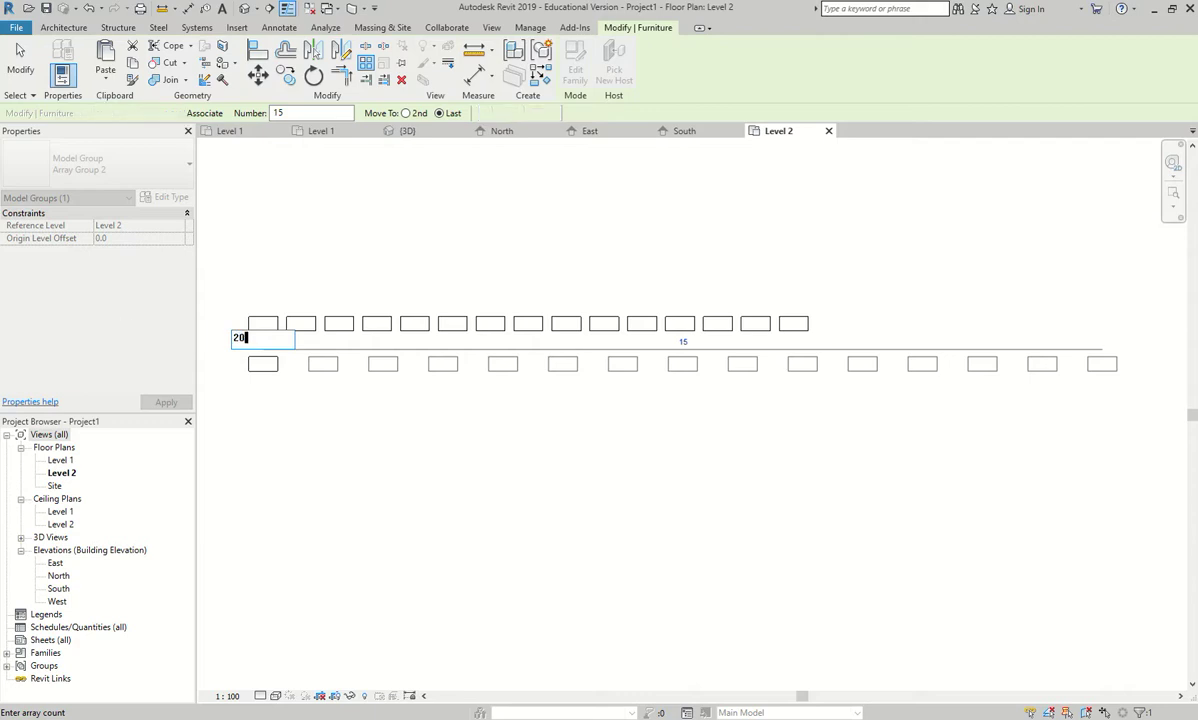
key("Return")
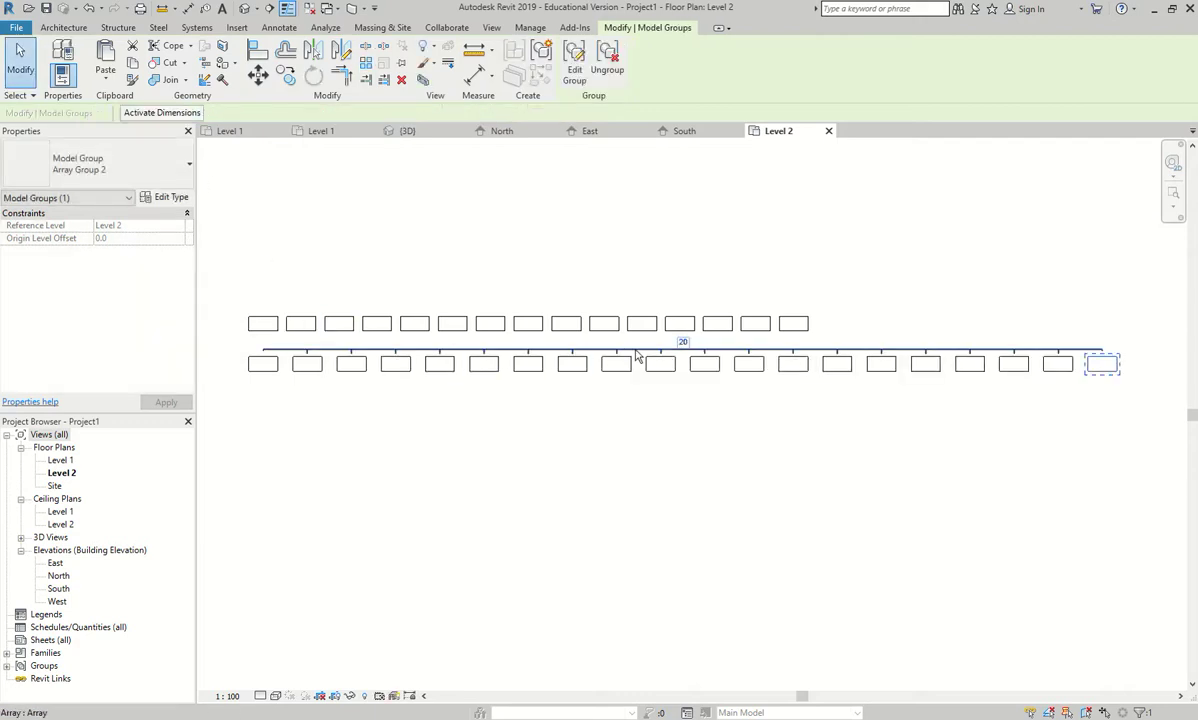
left_click(683, 342)
type("60")
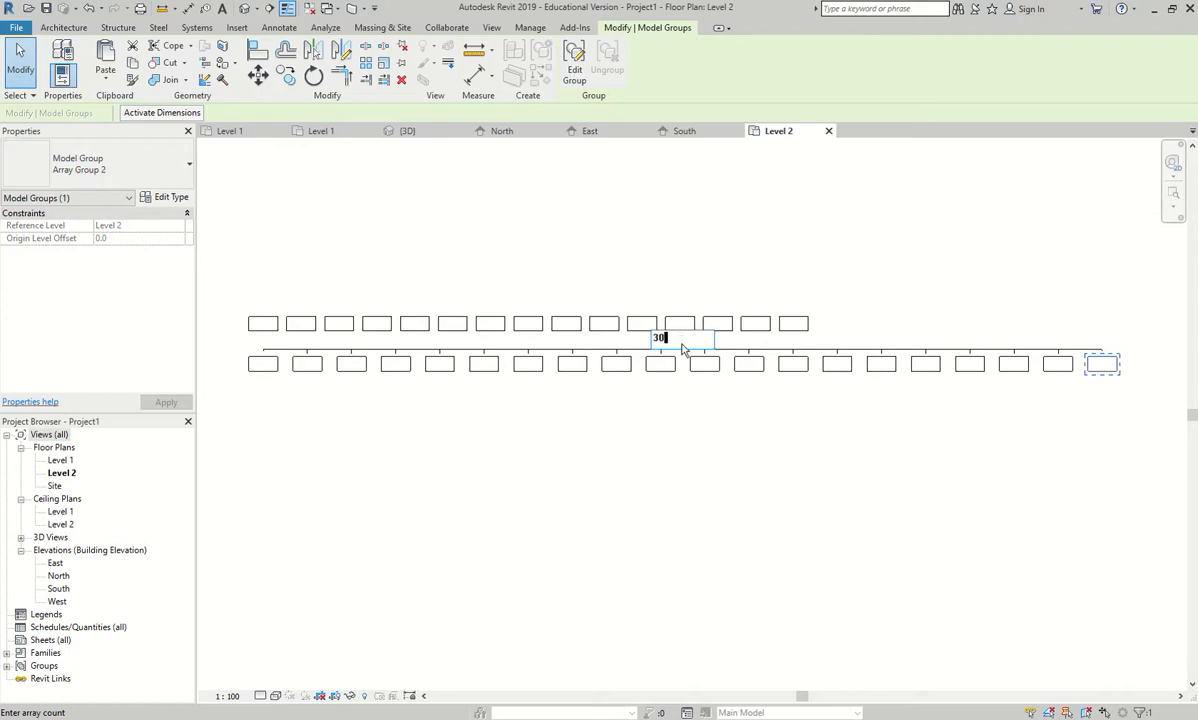
key("Return")
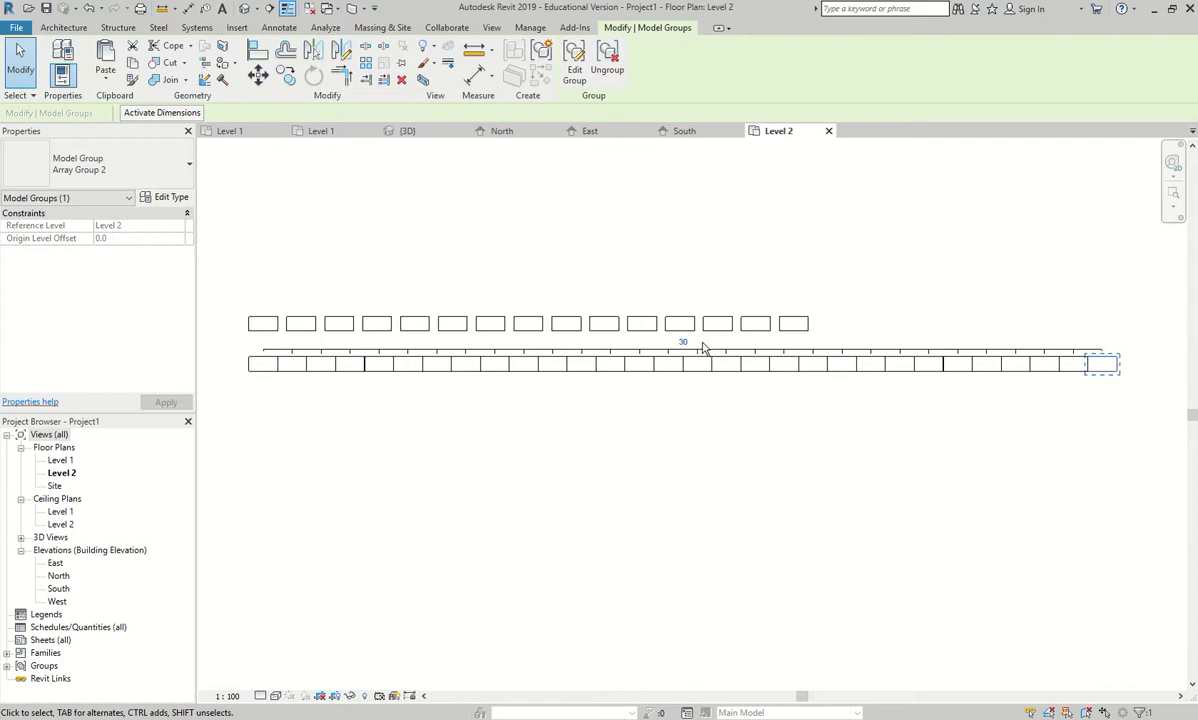
Set the lower desk array's item count to 28
left_click(683, 342)
type("2")
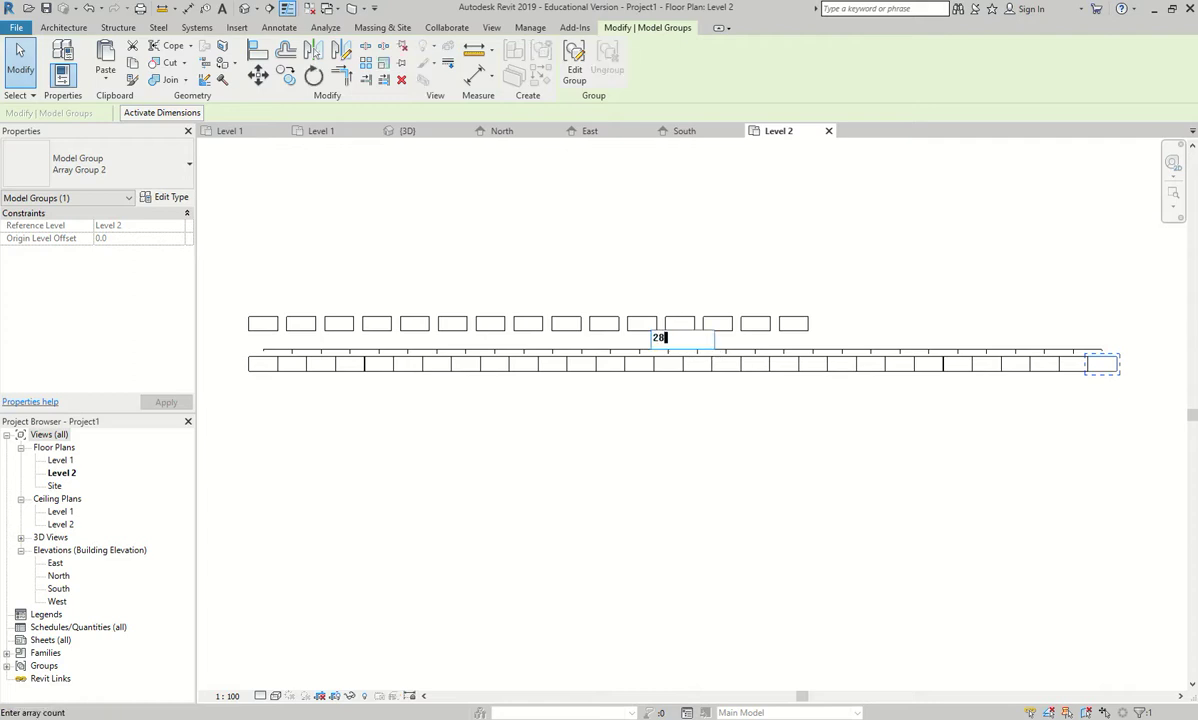
type("8")
key("Return")
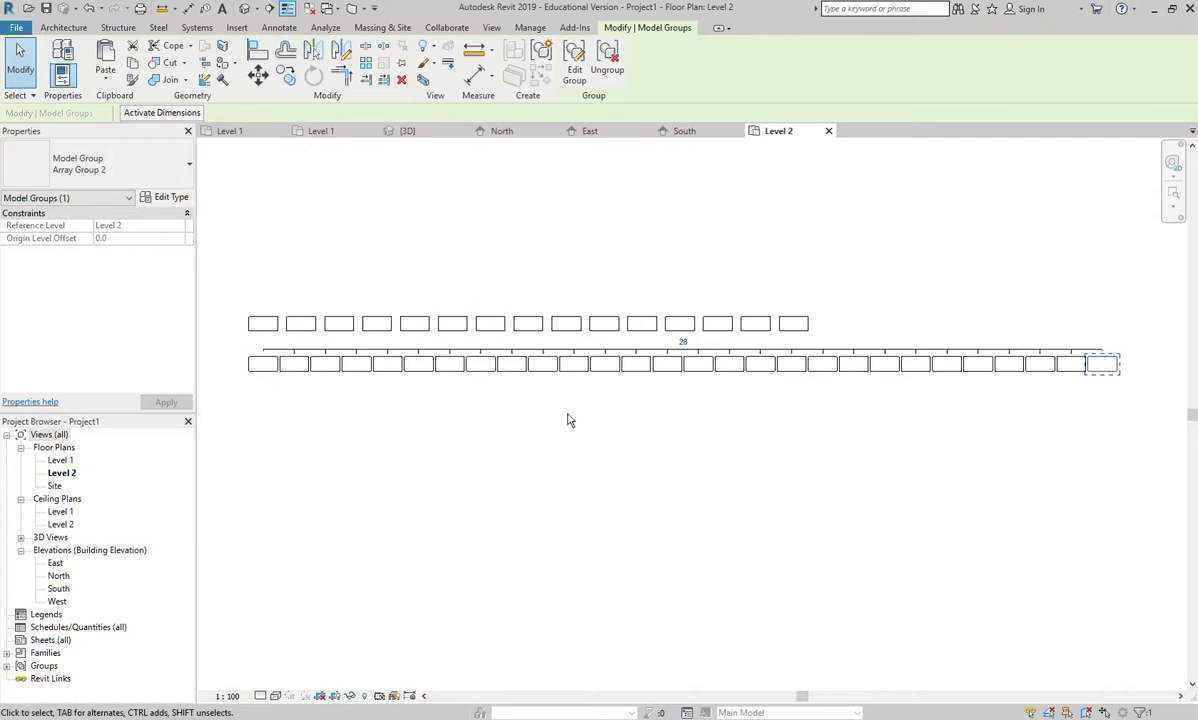
Delete the lower desk row and the upper row's desks, keeping a single grouped desk
left_click(800, 428)
left_click_drag(988, 512, 289, 273)
key("Delete")
scroll(882, 447, "down", 4)
key("d")
key("e")
Start a grouped radial array of the remaining desk and place its center of rotation below and to the left of it
left_click(486, 370)
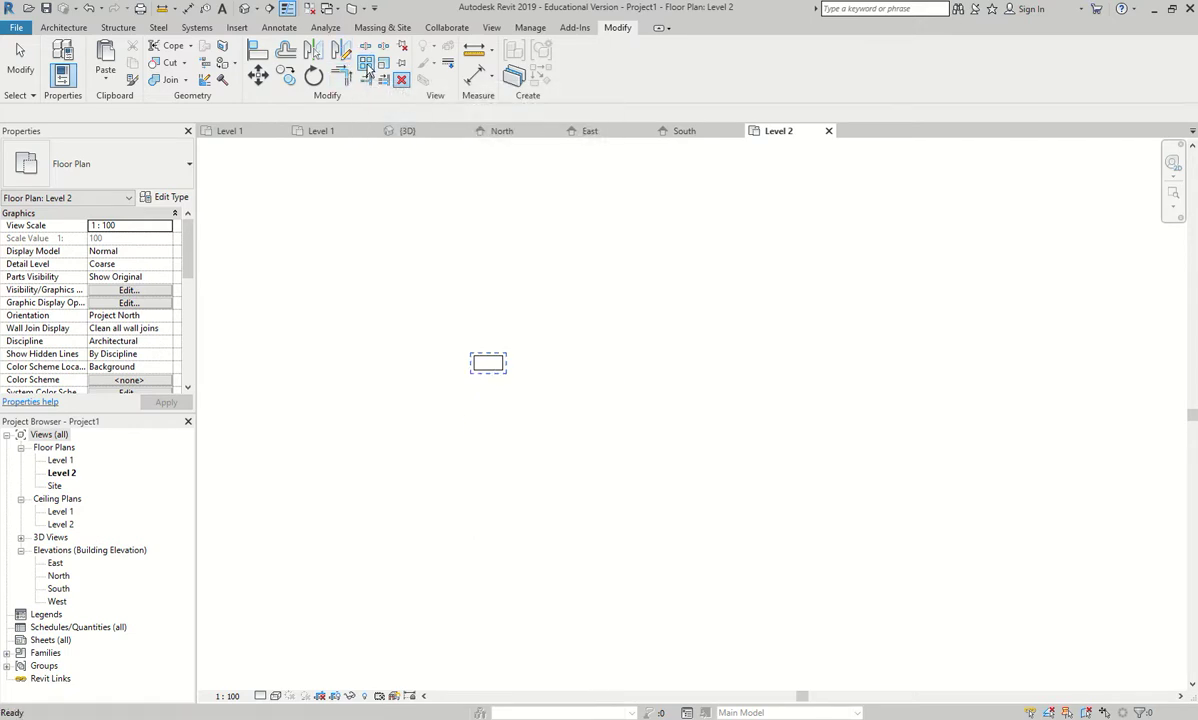
left_click(493, 389)
left_click(495, 371)
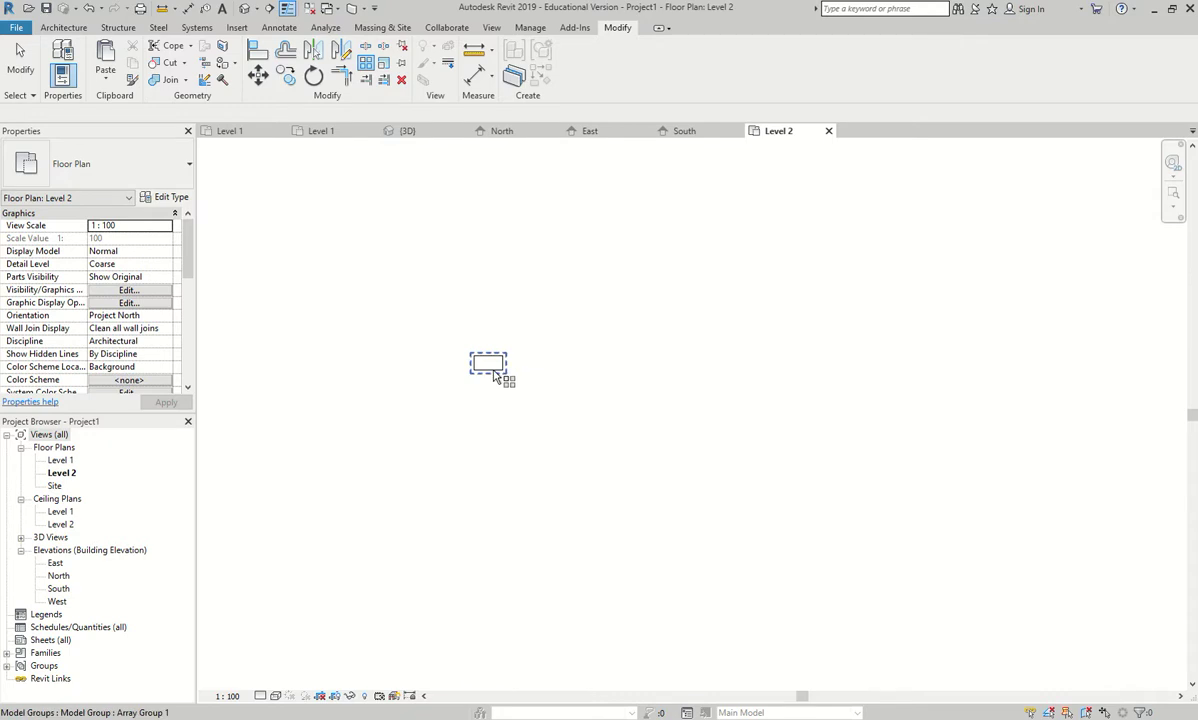
left_click(366, 63)
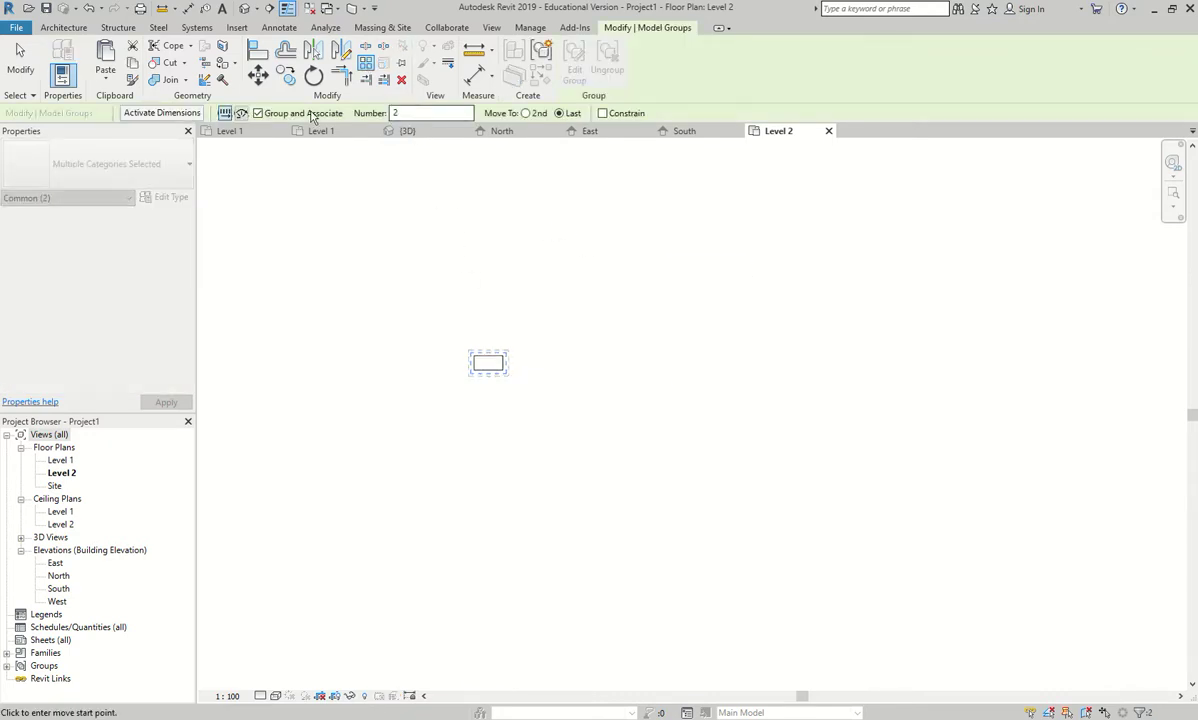
left_click(239, 115)
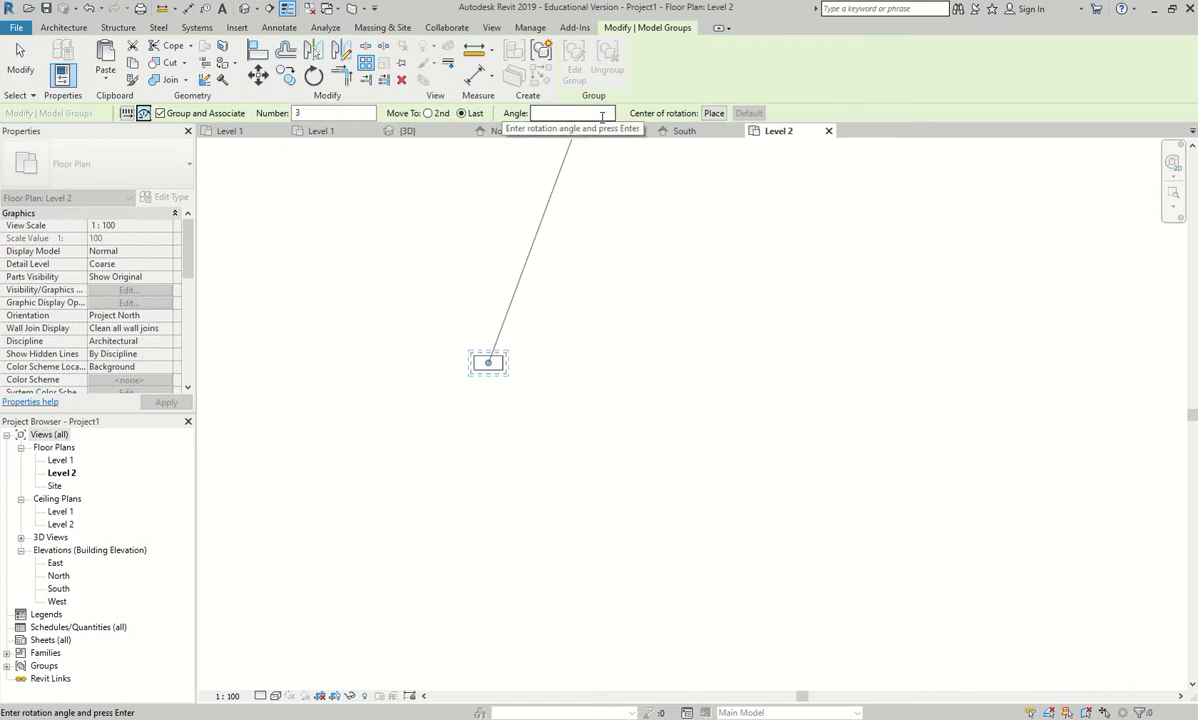
left_click(713, 113)
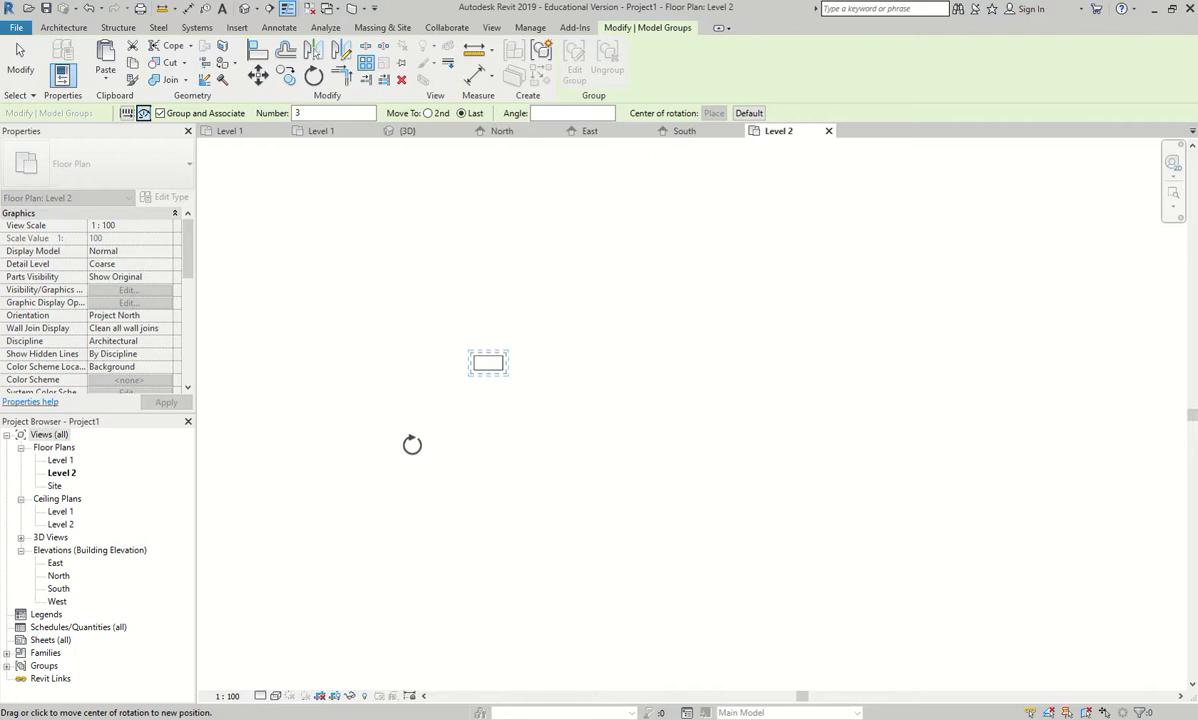
left_click(390, 440)
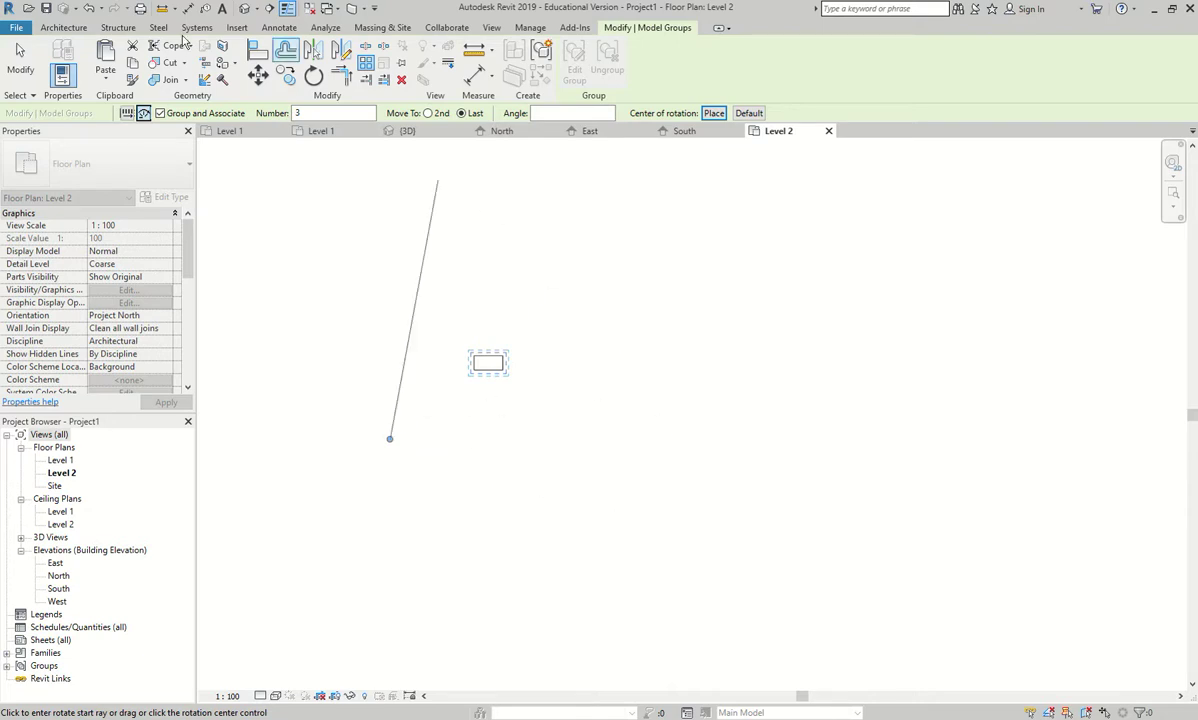
Try the radial array with 20 items swept about 72° counterclockwise to the last, and undo it
double_click(298, 113)
type("20")
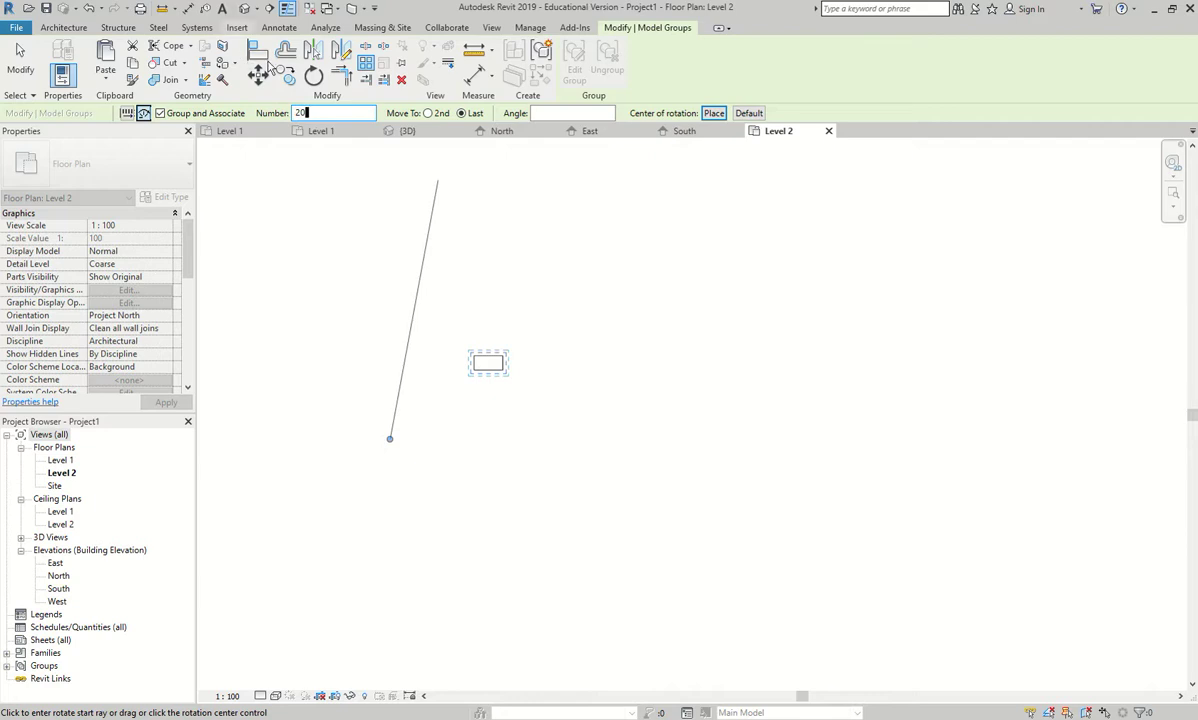
left_click(397, 205)
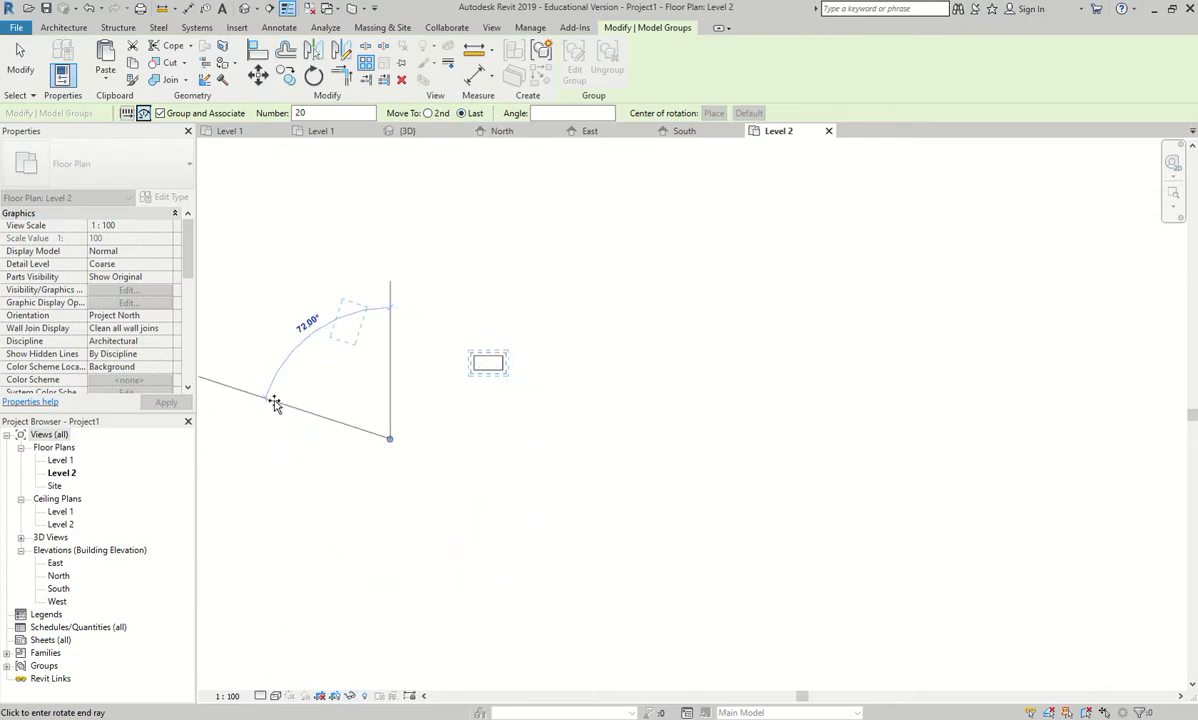
left_click(275, 404)
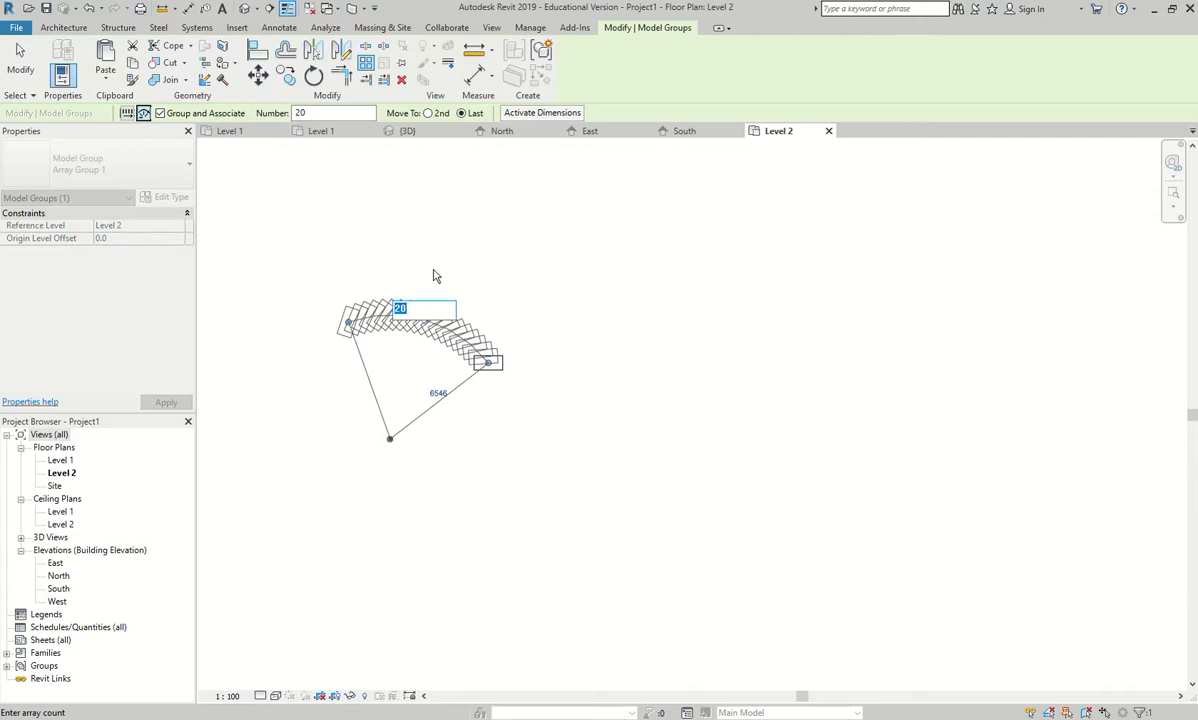
key("Return")
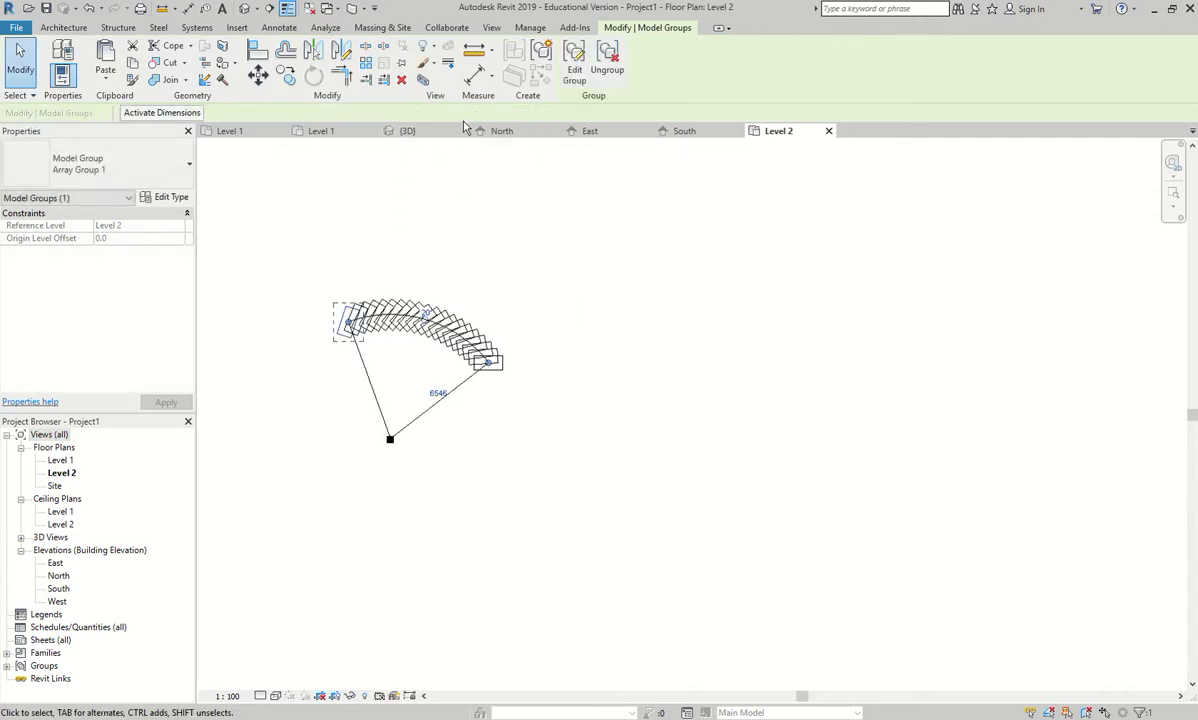
key("ctrl+z")
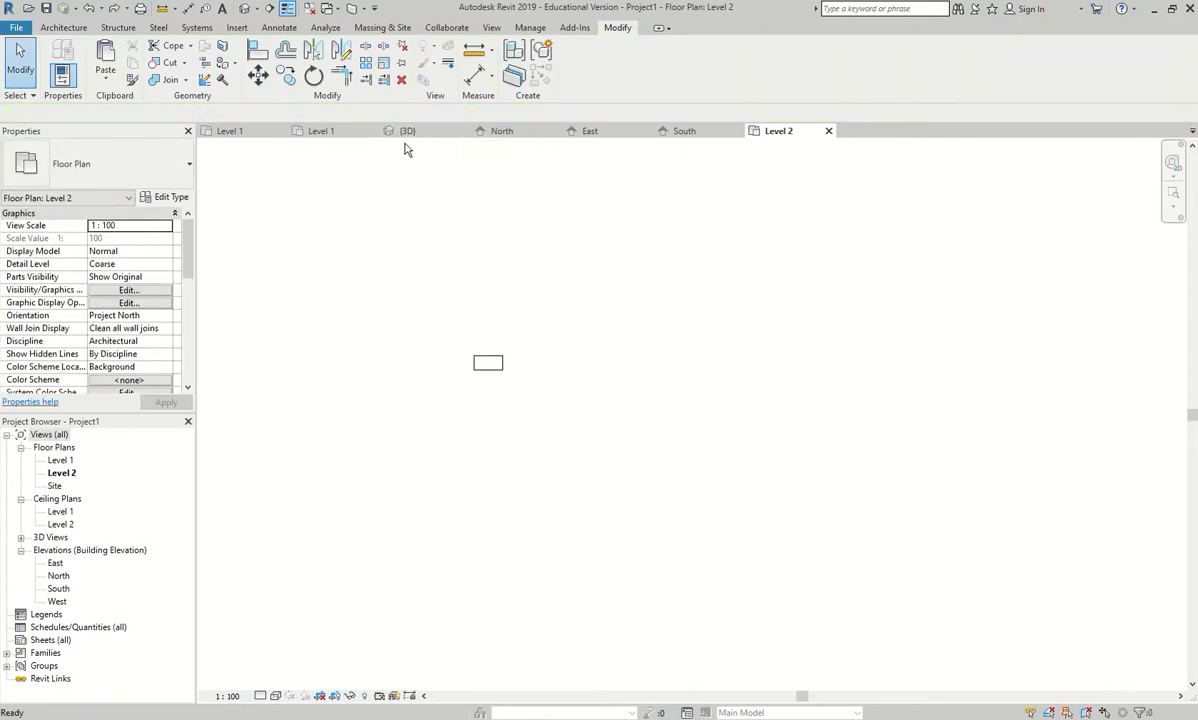
Start a grouped radial array of the desk with 10 items spaced to the 2nd, placing its center of rotation below and to the left
left_click(350, 76)
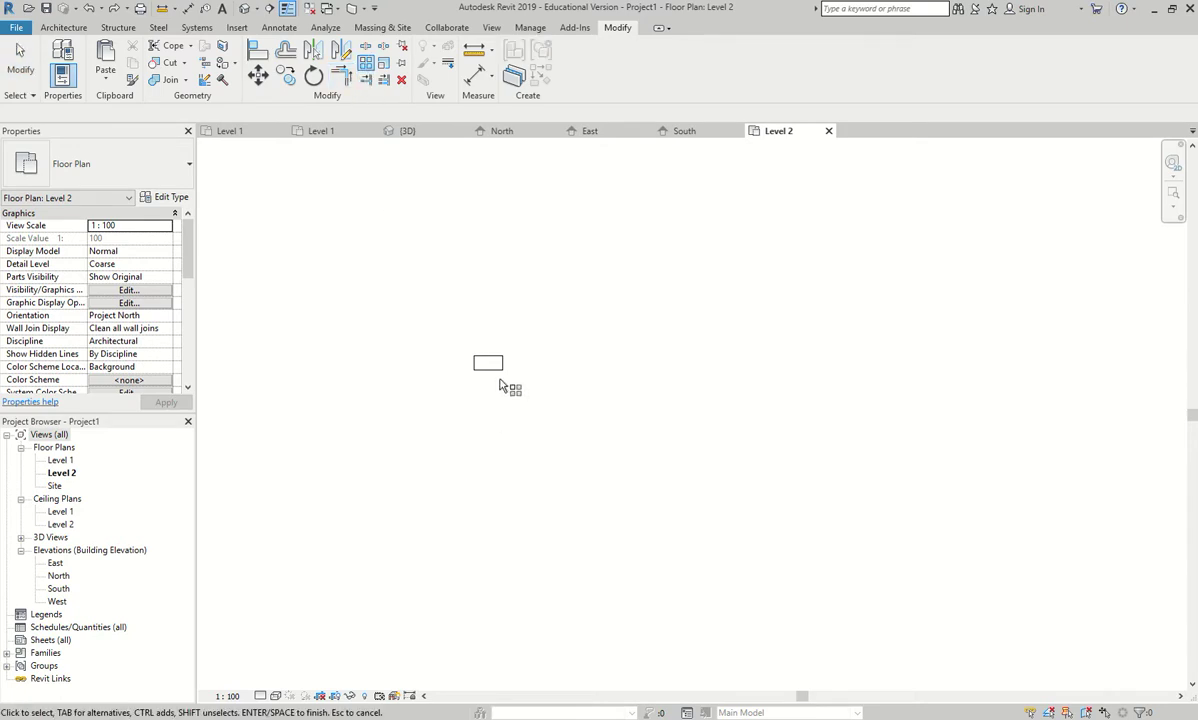
key("Return")
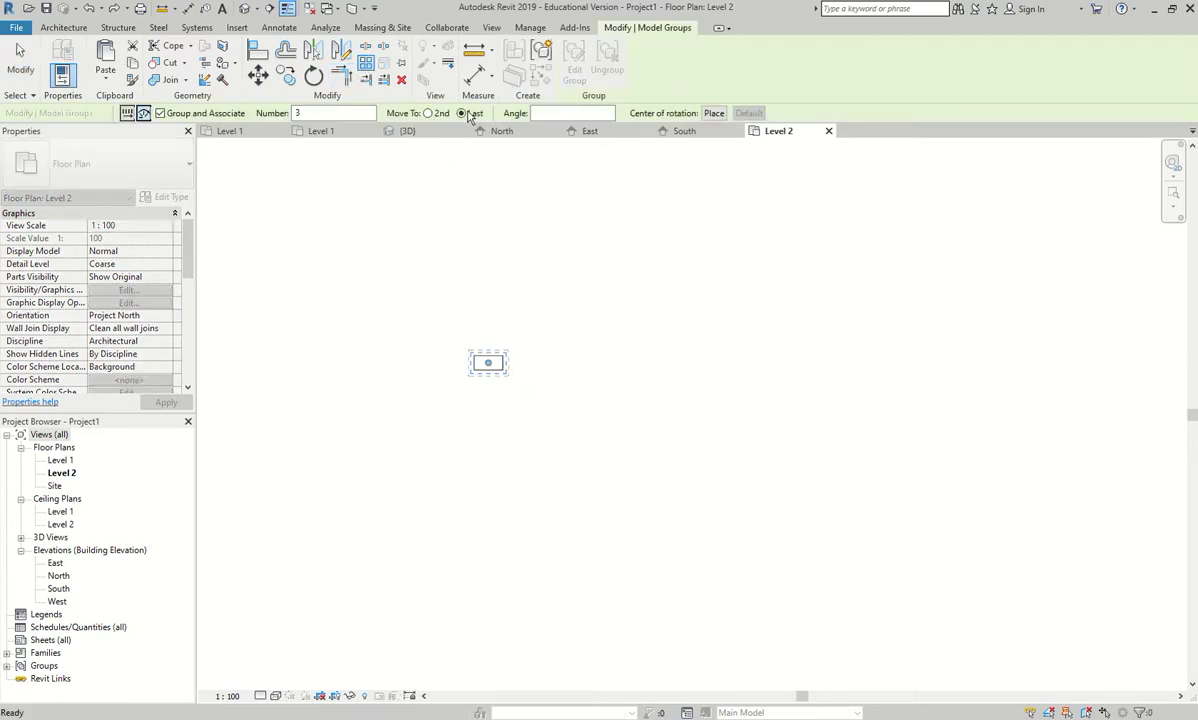
double_click(310, 112)
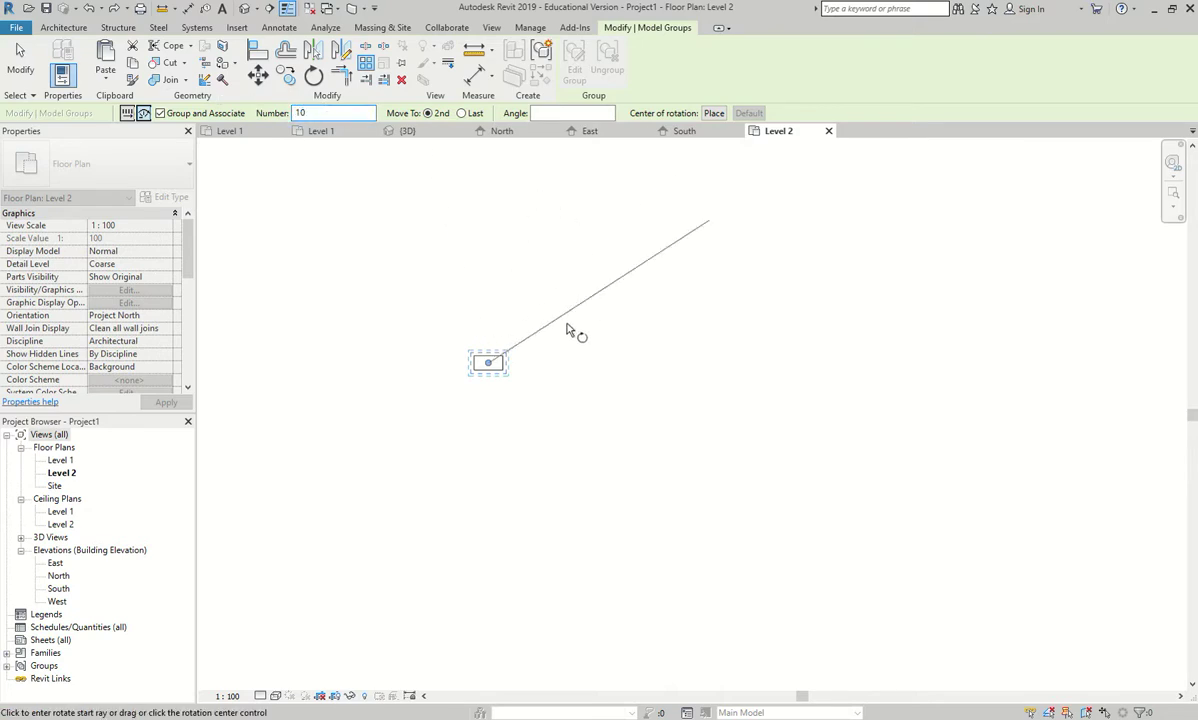
left_click(714, 113)
left_click_drag(487, 361, 418, 433)
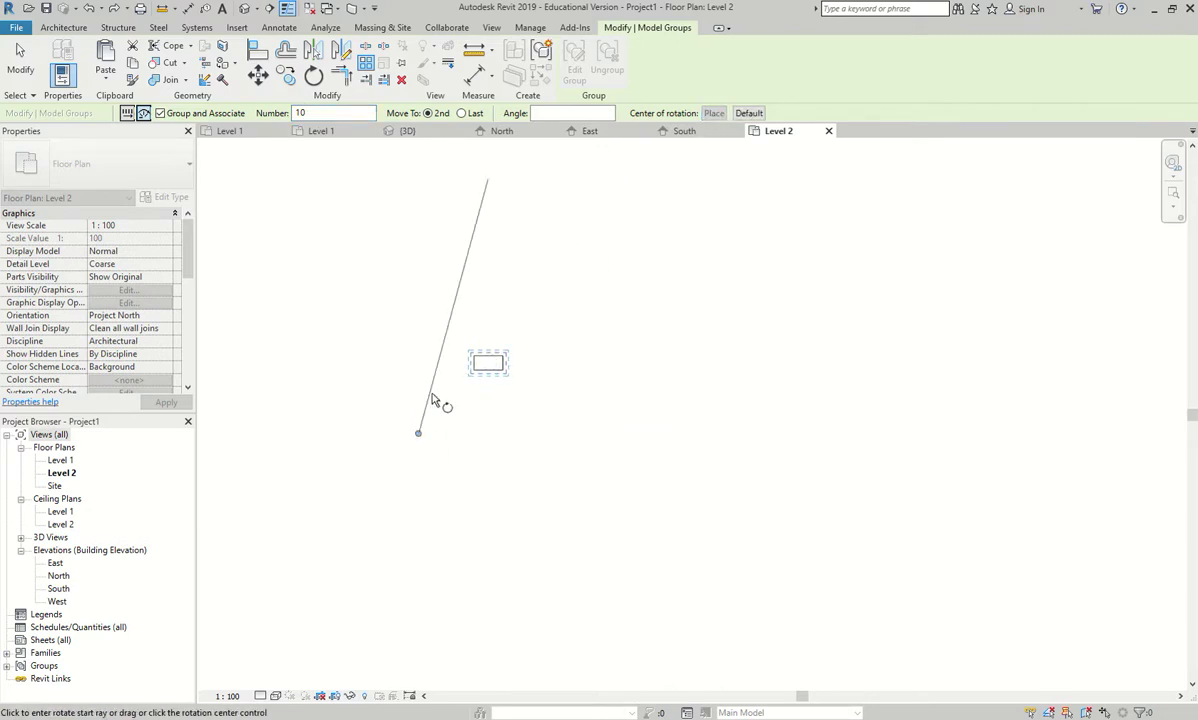
Sweep the radial array clockwise from a vertical start ray to an end ray toward the desk, and accept the count of 10
left_click(422, 276)
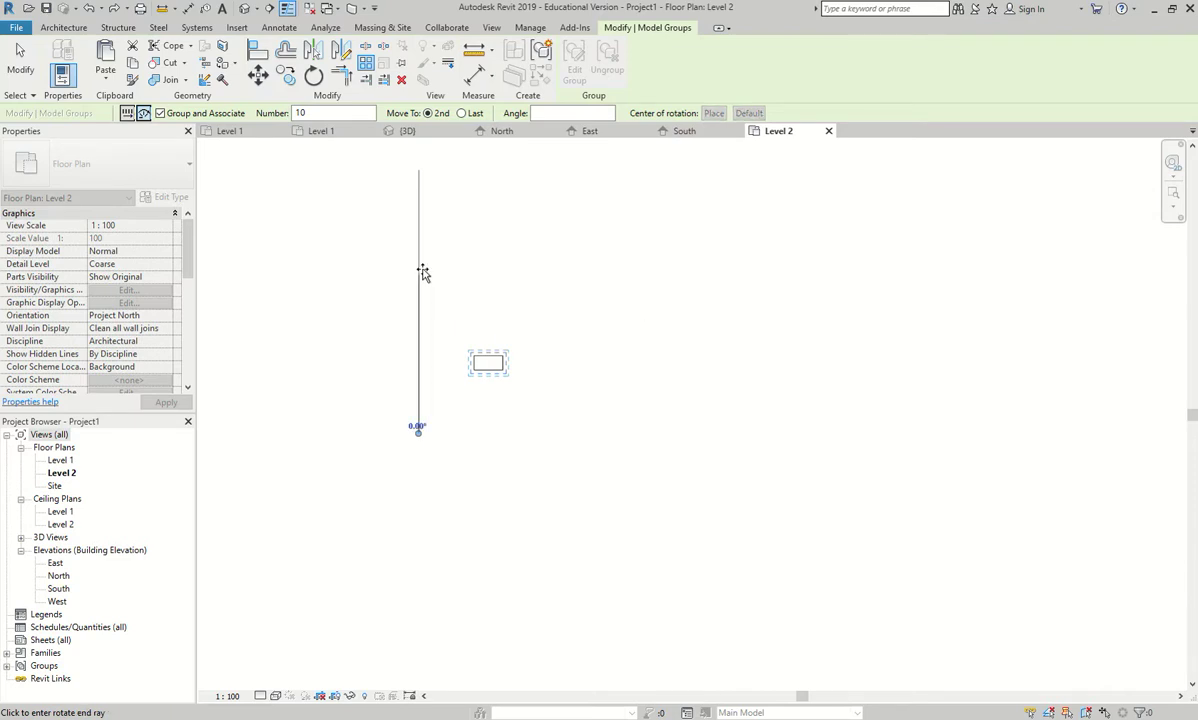
left_click(480, 314)
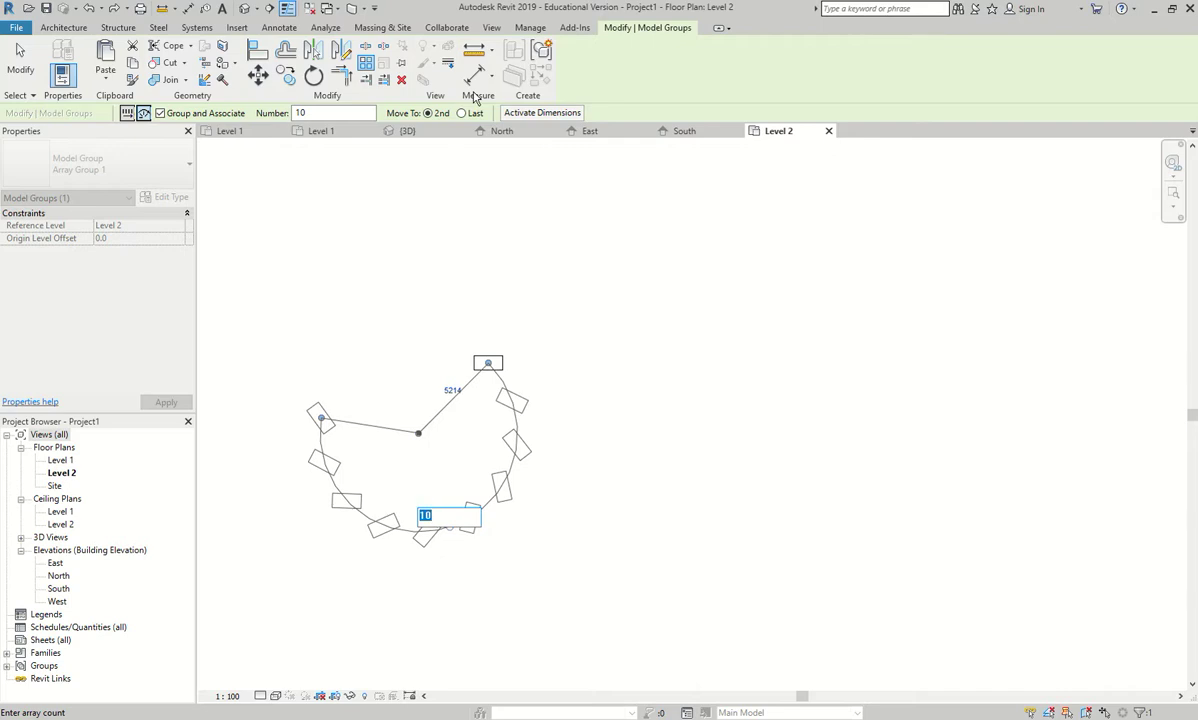
left_click(546, 114)
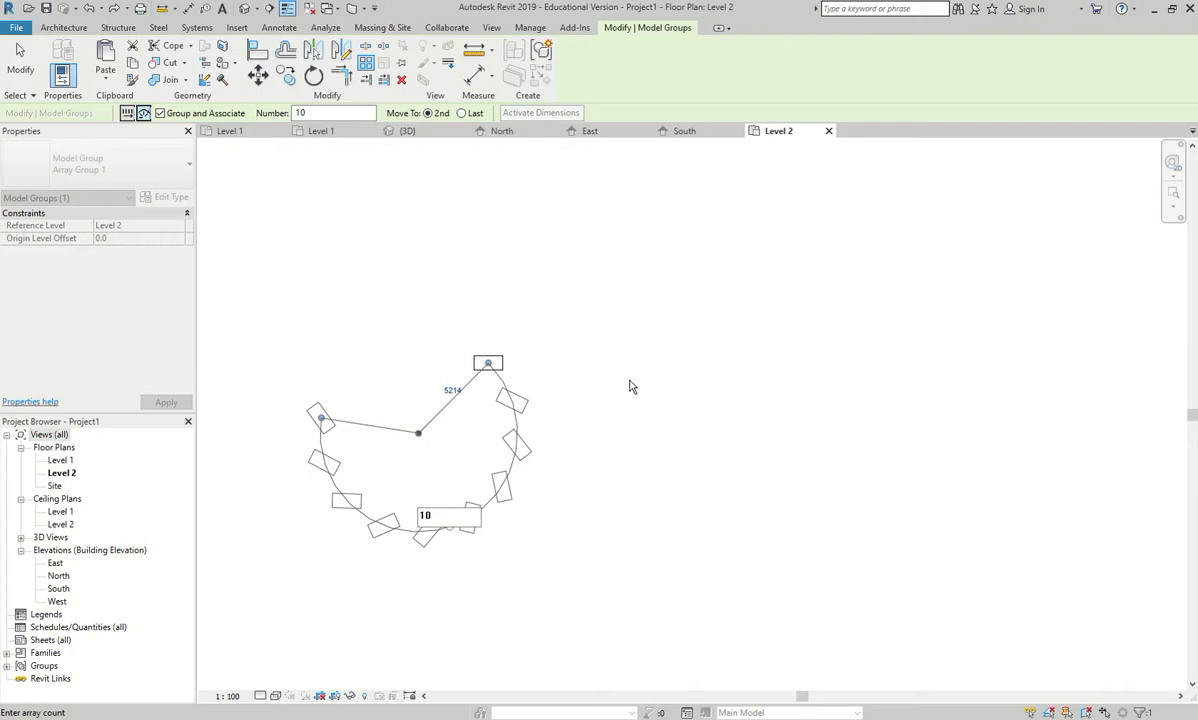
key("alt")
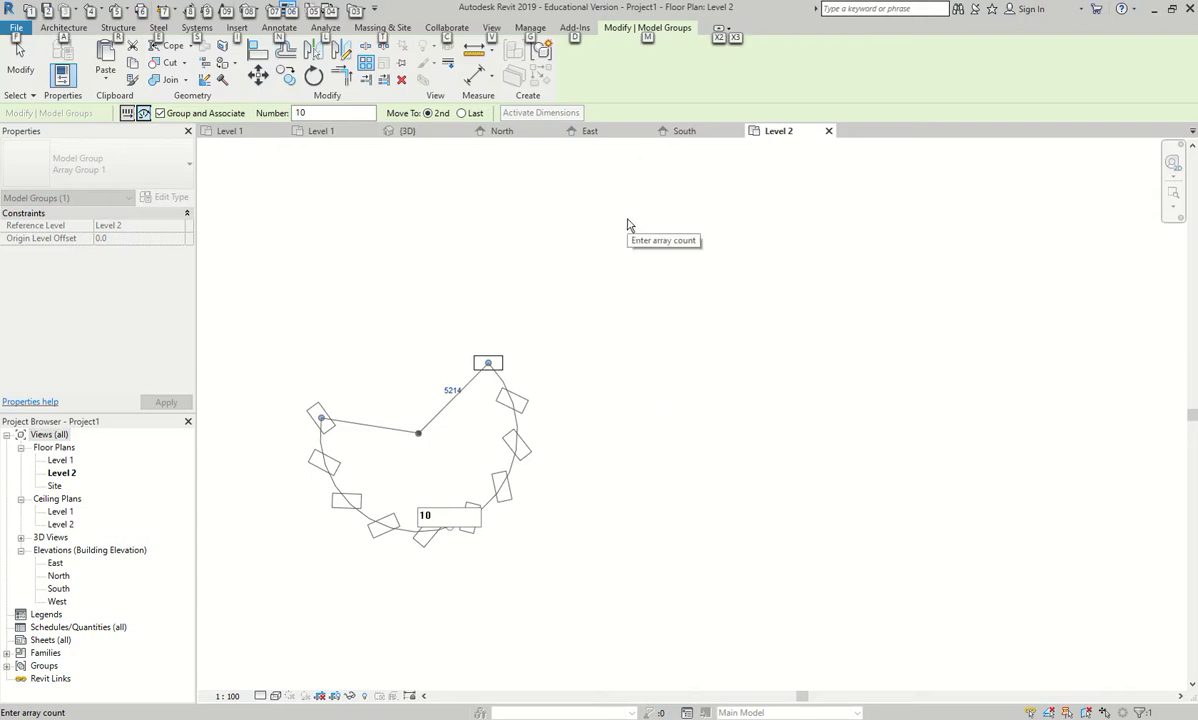
key("Return")
key("Return")
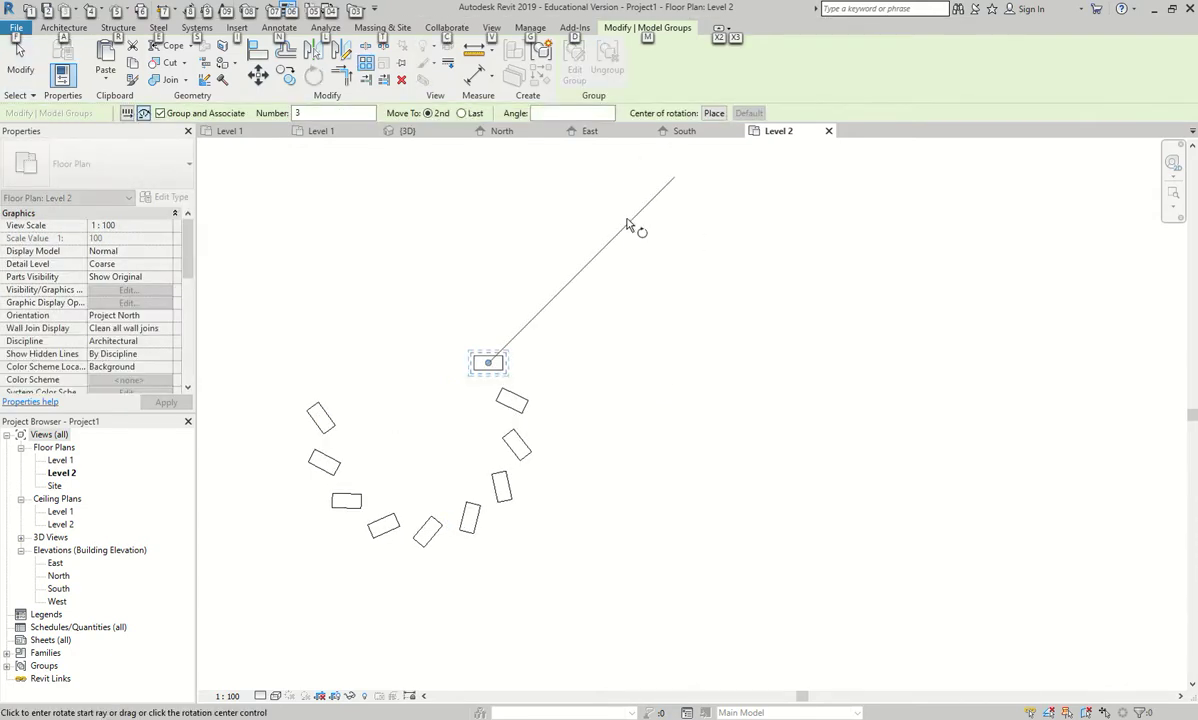
key("Escape")
Ungroup the horizontal desk on the lower-left part of the radial array and move it far to the right
left_click(487, 362)
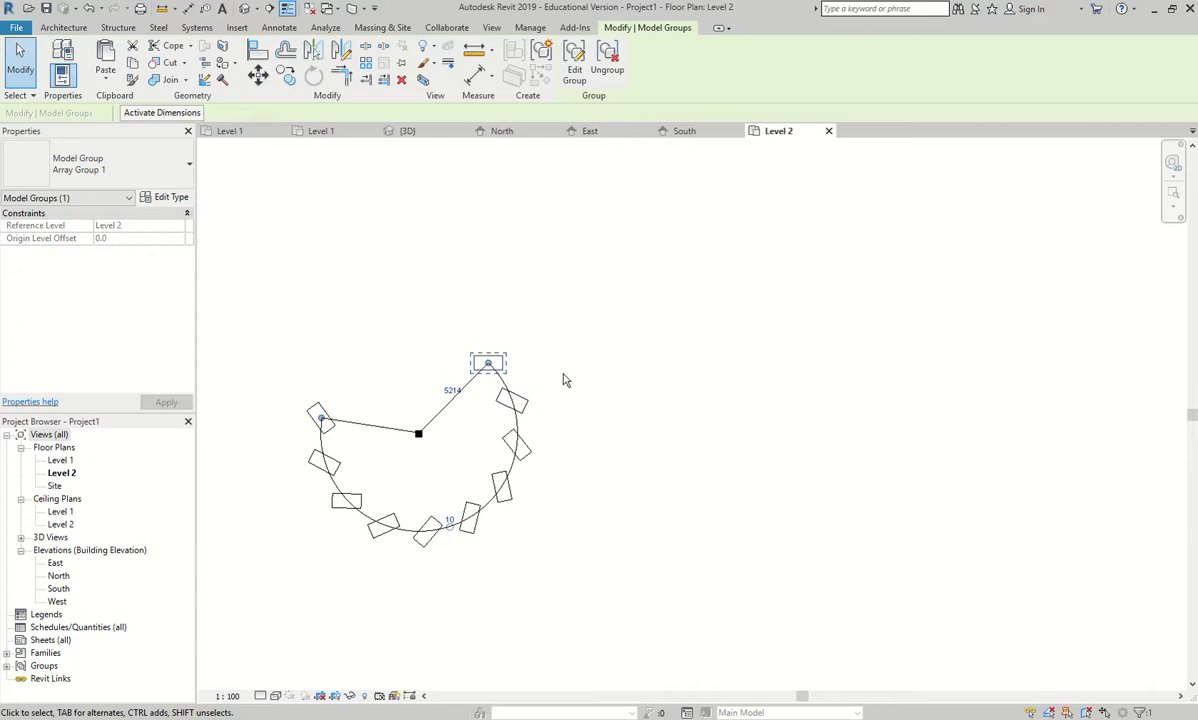
left_click(592, 279)
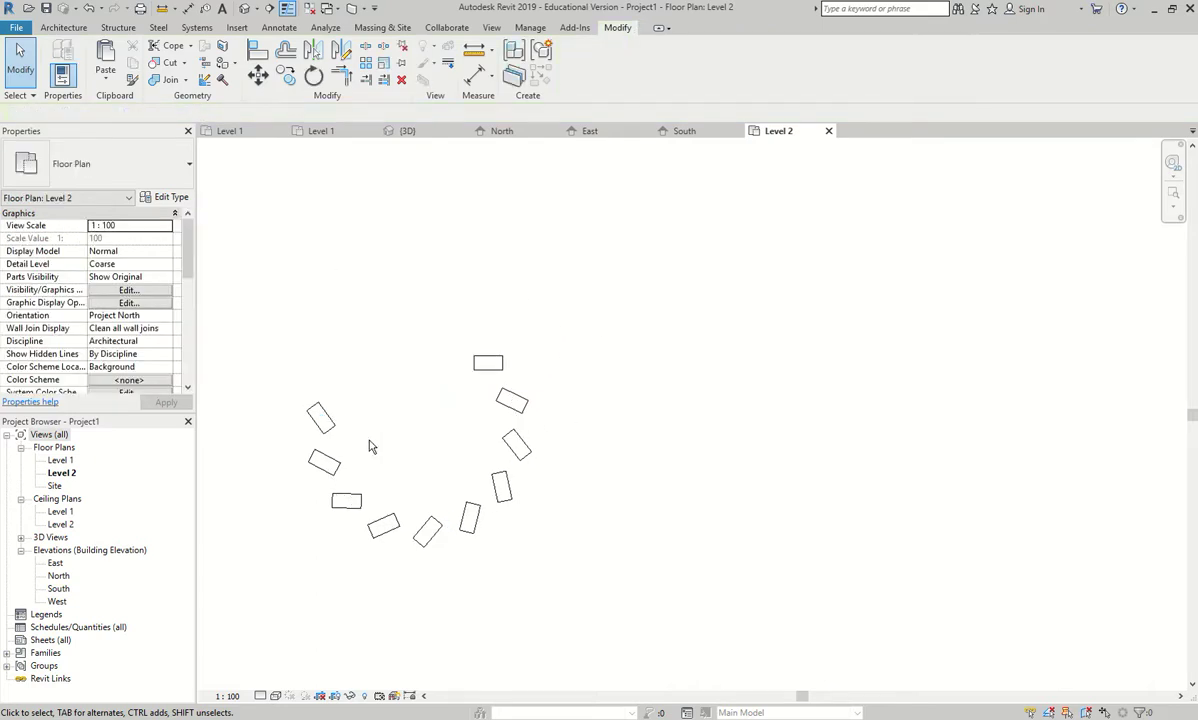
left_click(359, 510)
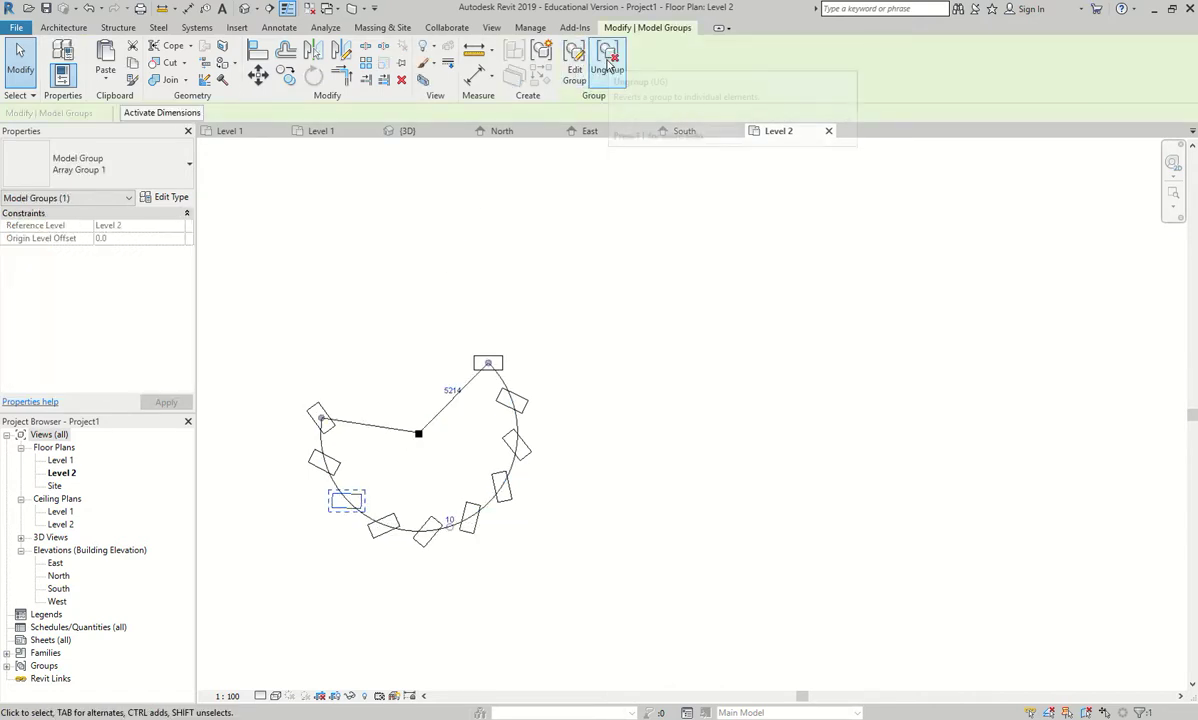
left_click(609, 62)
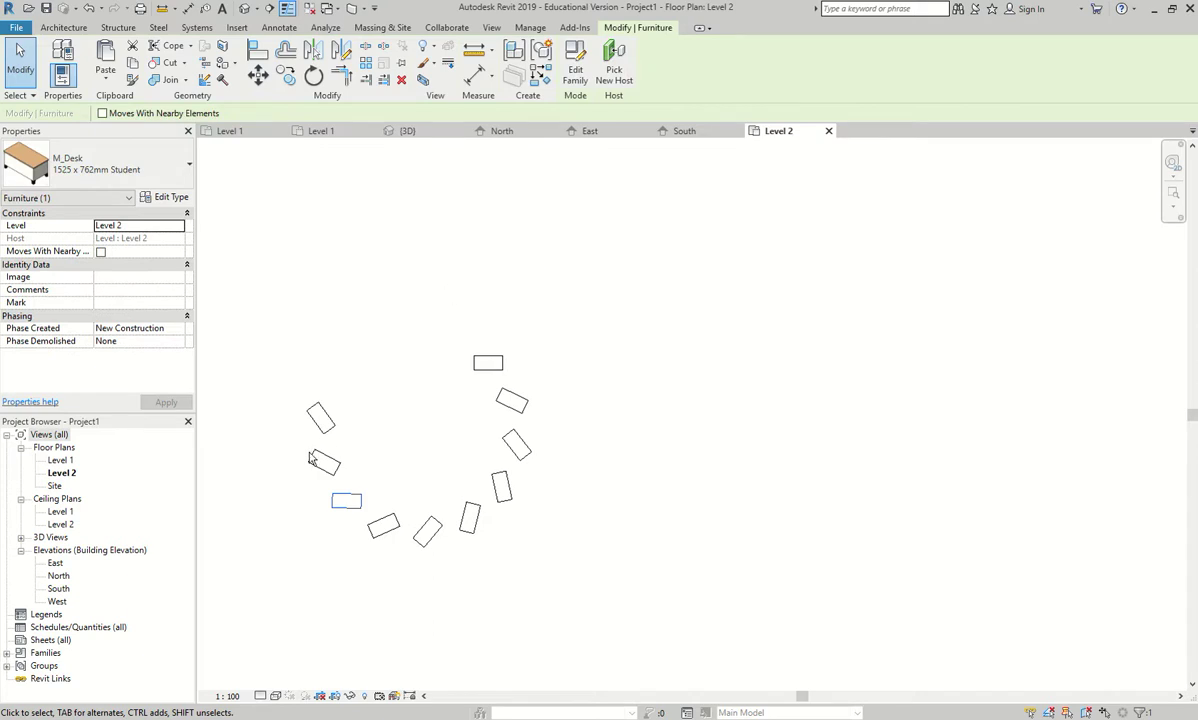
left_click_drag(345, 500, 882, 468)
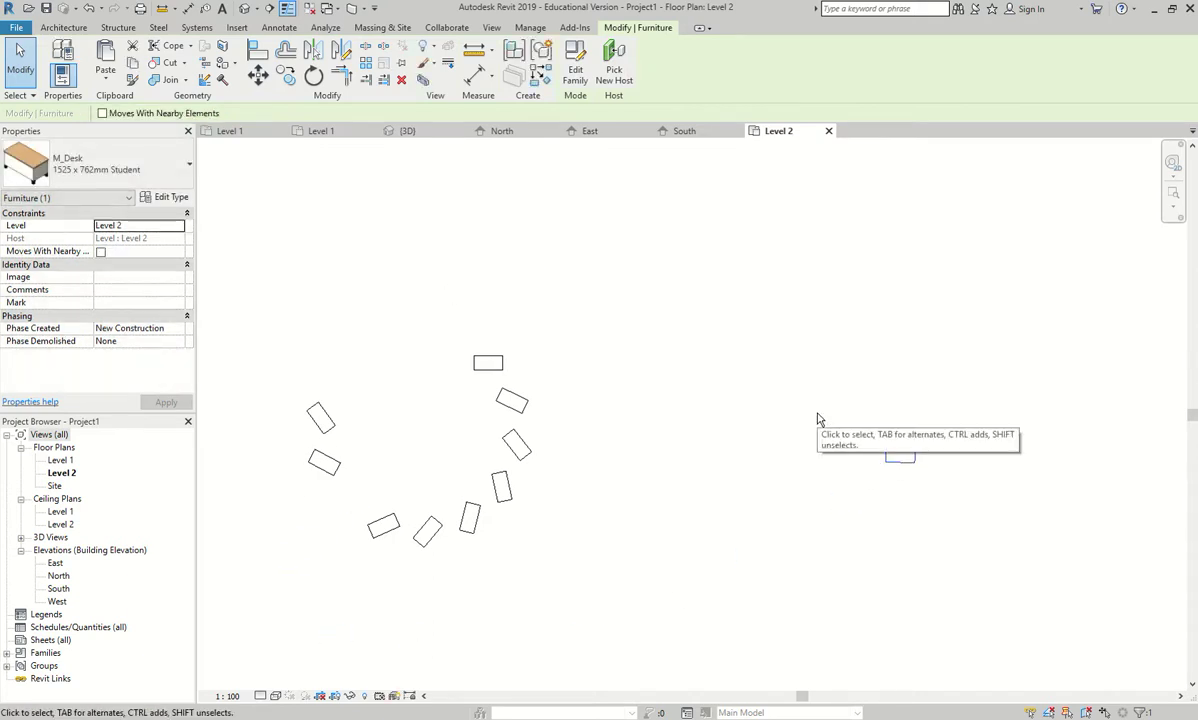
Ungroup the fourth desk from the top of the arc, move it to the right, and undo the changes to both ungrouped desks
left_click(505, 364)
left_click(511, 400)
left_click(516, 443)
left_click(499, 487, "ctrl")
left_click(497, 486)
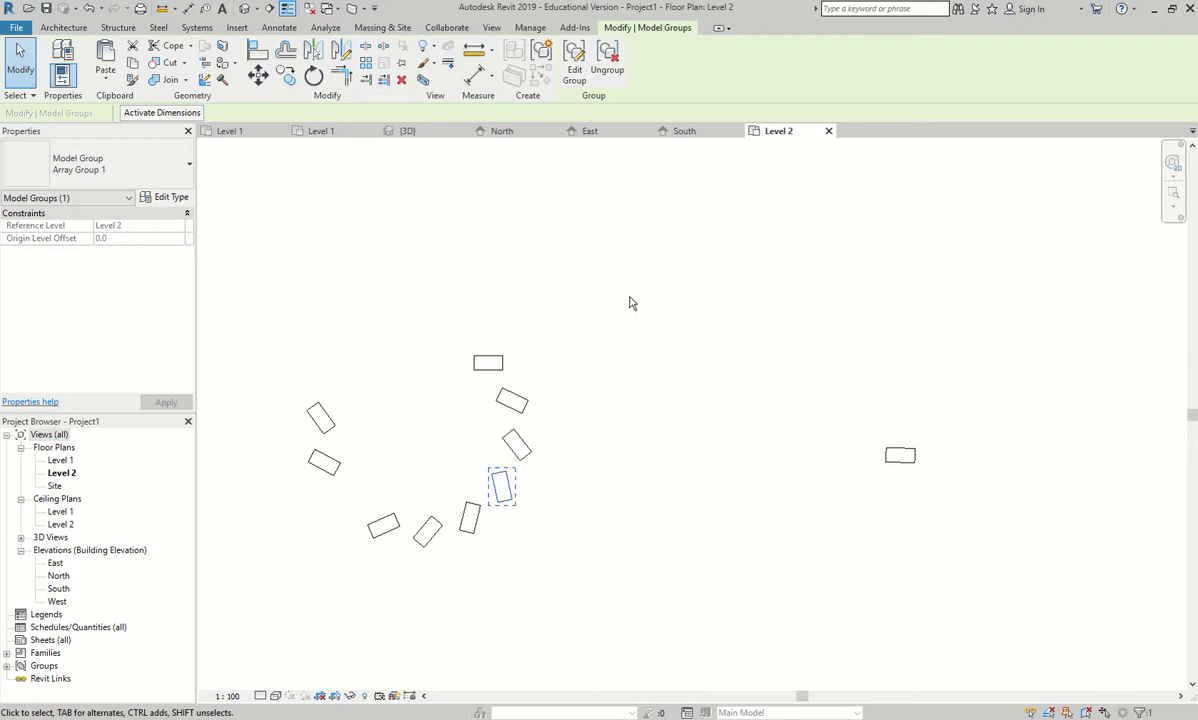
left_click(604, 60)
left_click_drag(506, 493, 768, 489)
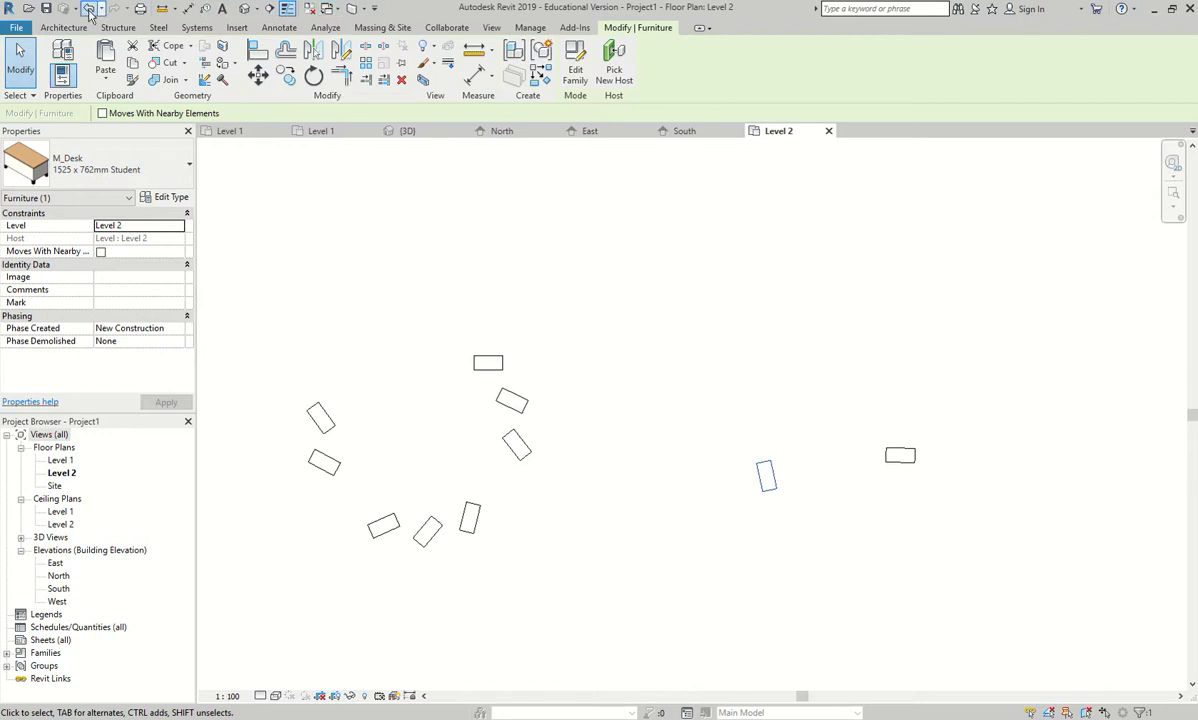
left_click(89, 11)
left_click(89, 11)
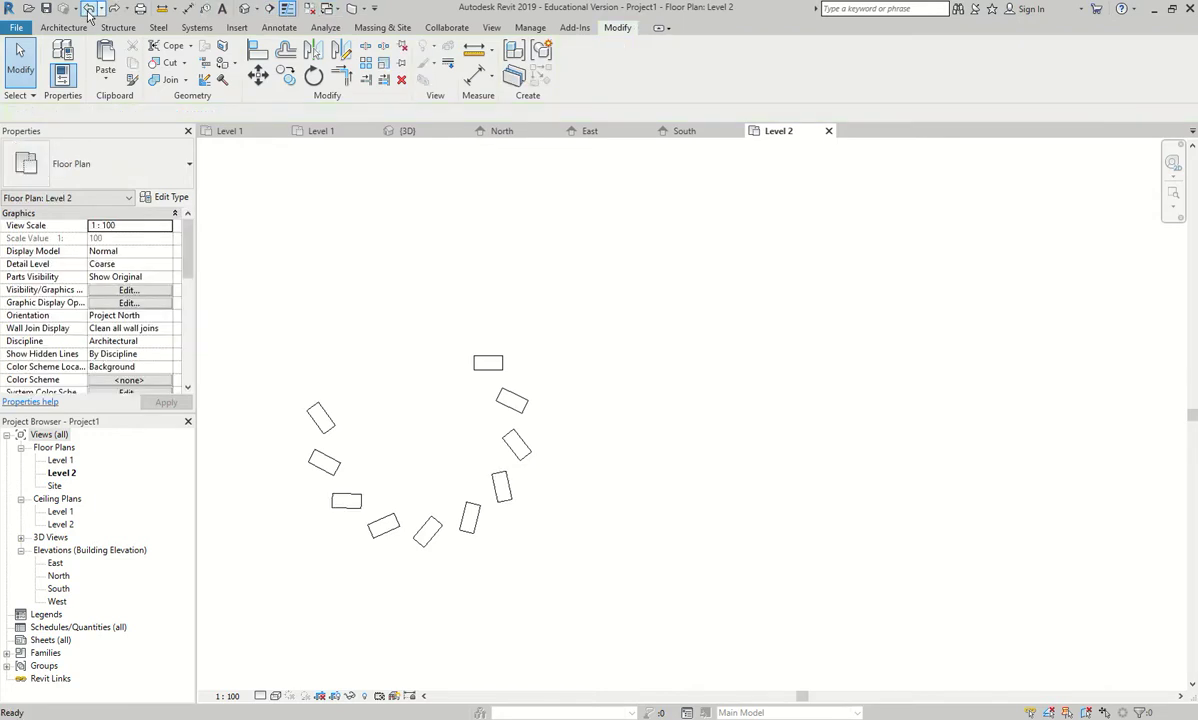
Set the radial desk array's item count to 5
left_click(487, 363)
left_click(456, 515)
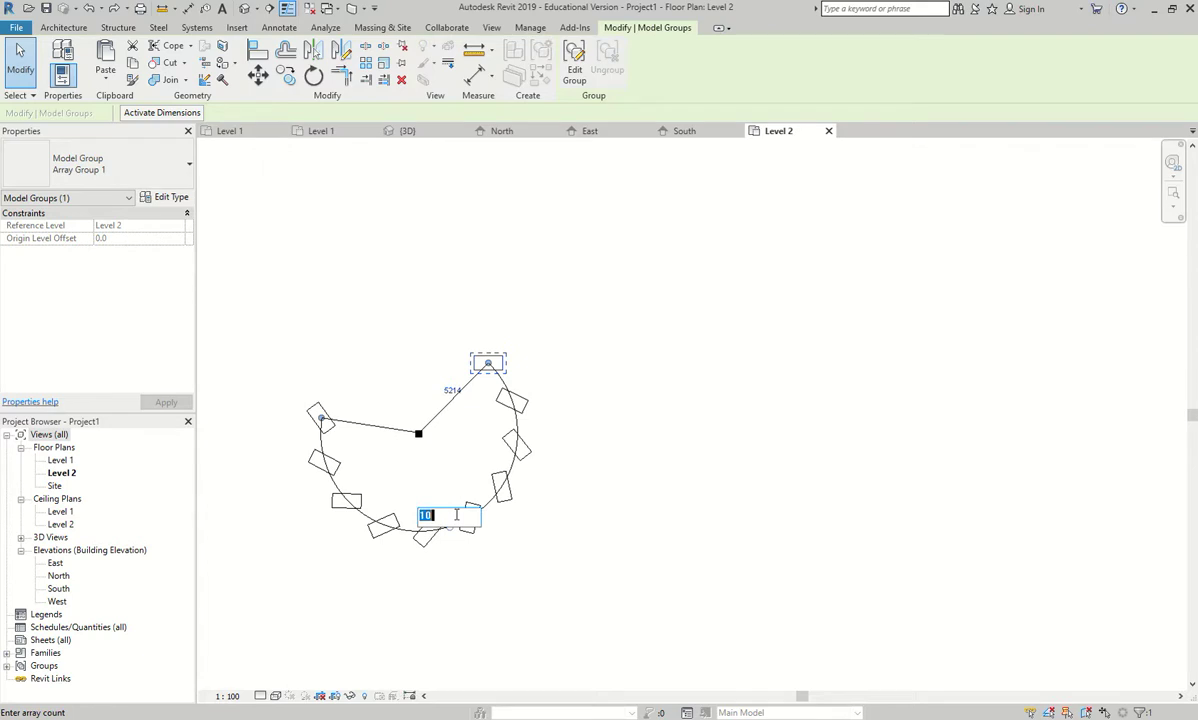
type("5")
key("Return")
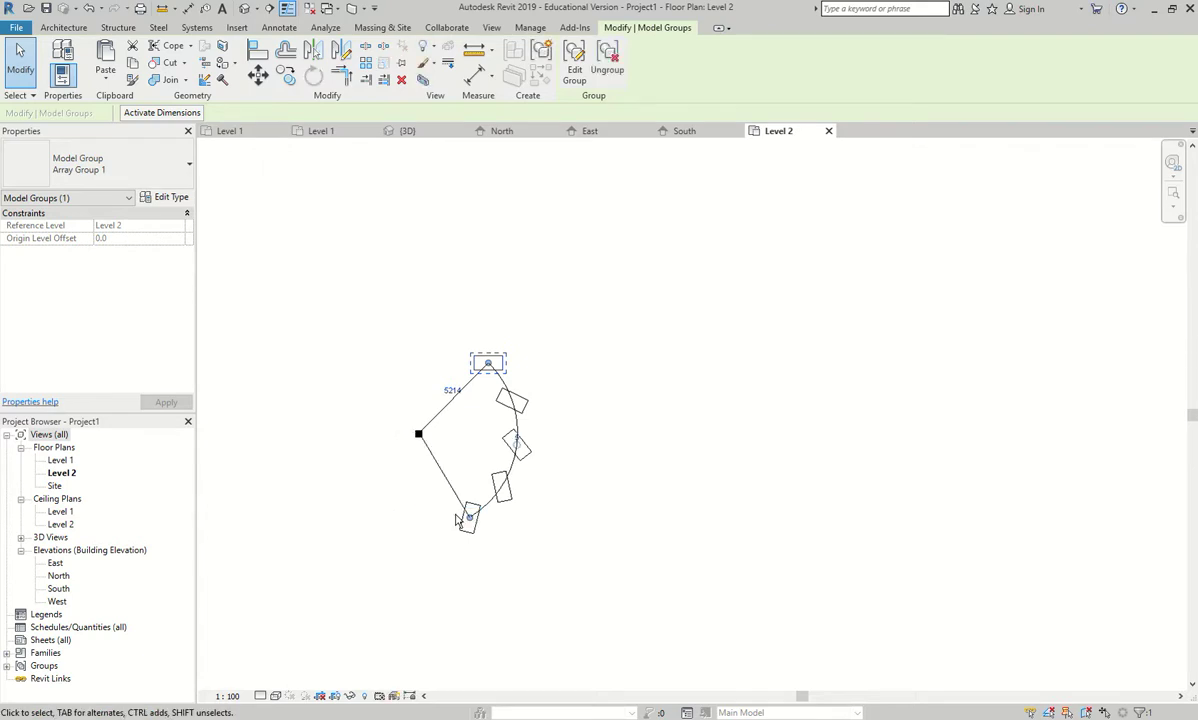
left_click(643, 418)
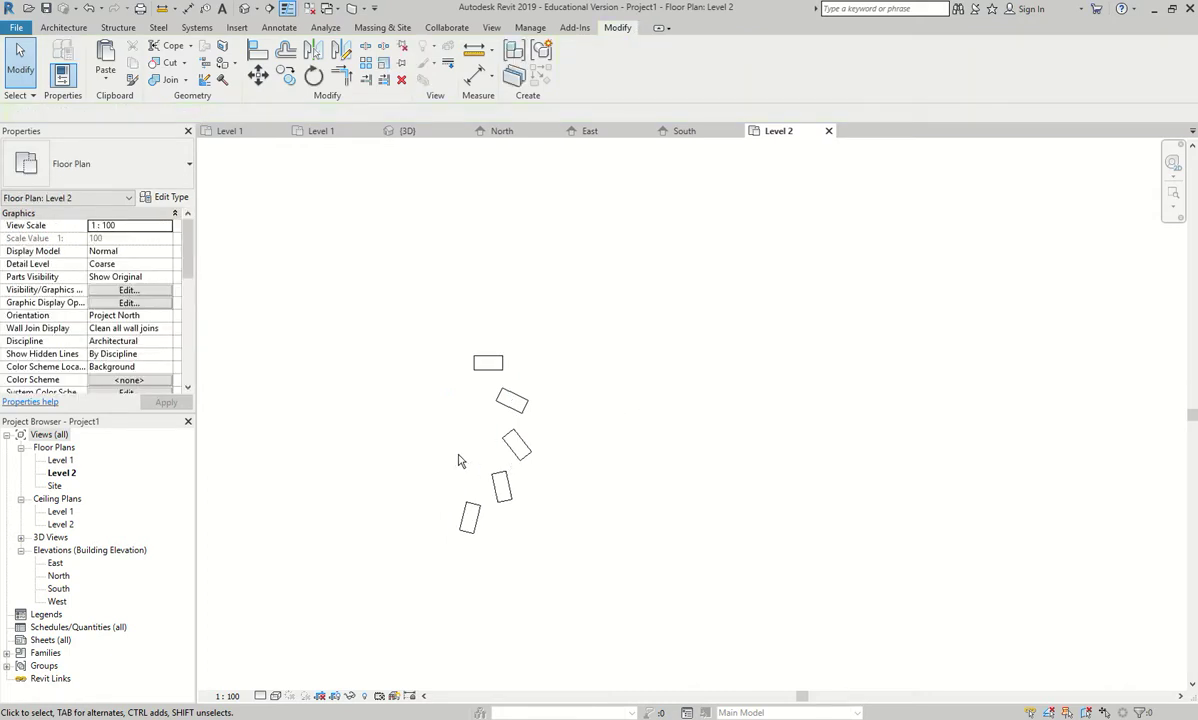
Ungroup the fourth desk of the radial array and move it to the right, away from the arc
left_click(502, 487)
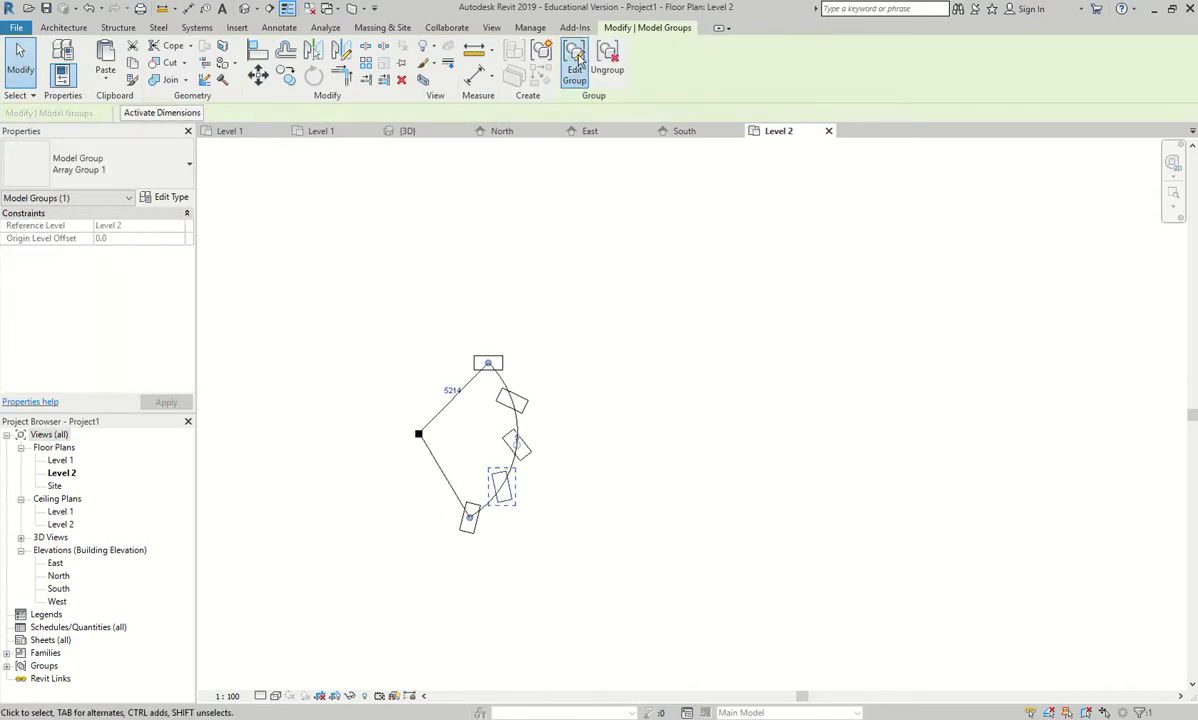
left_click(607, 60)
left_click(511, 472)
left_click_drag(507, 485, 740, 460)
left_click(626, 274)
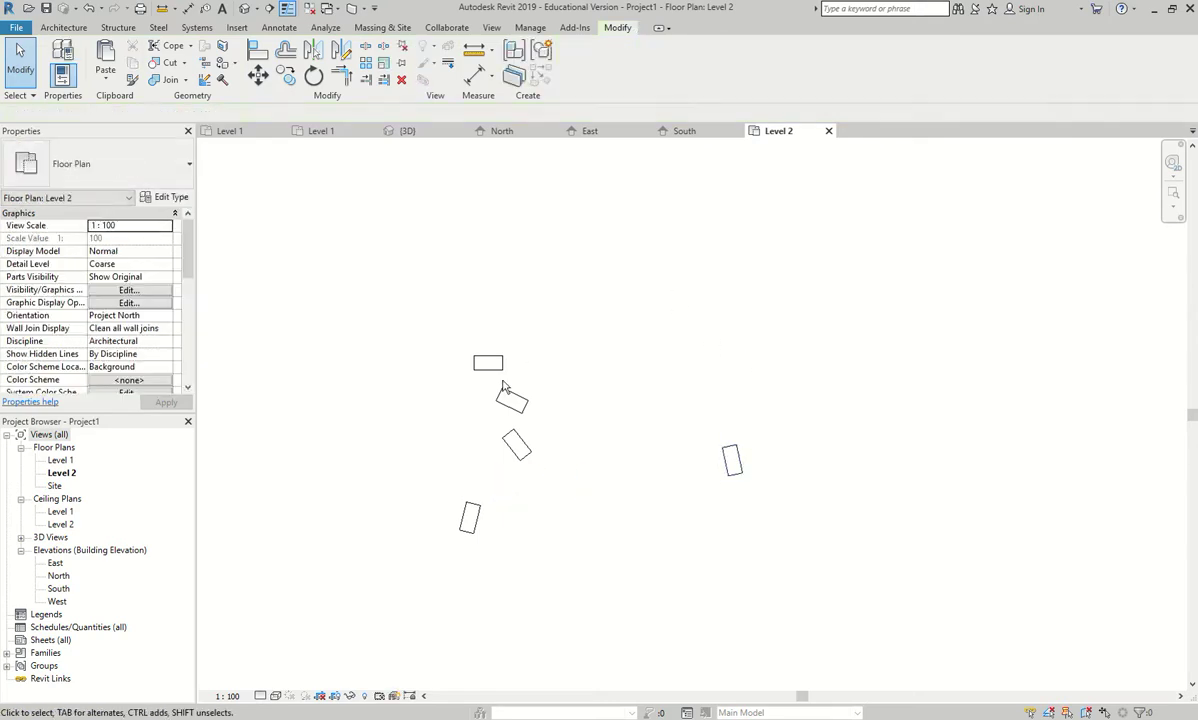
Create a grouped linear array of the top desk with 5 items spaced to the 2nd, running horizontally to the right
left_click(495, 365)
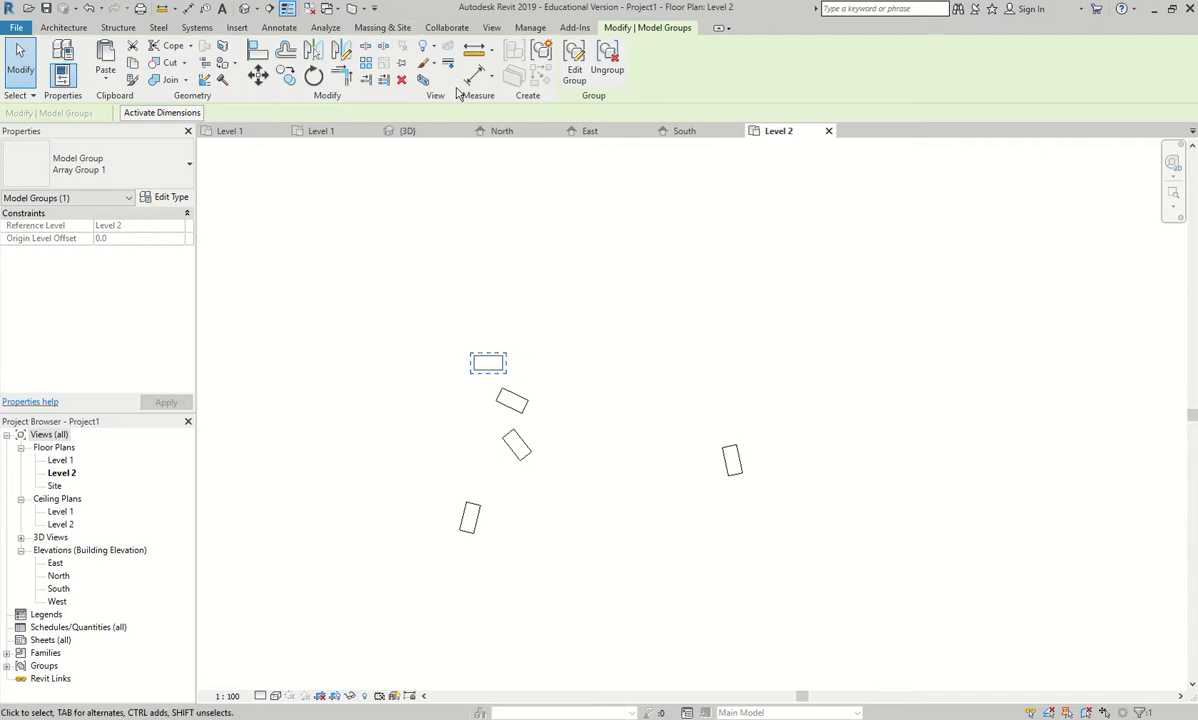
left_click(365, 62)
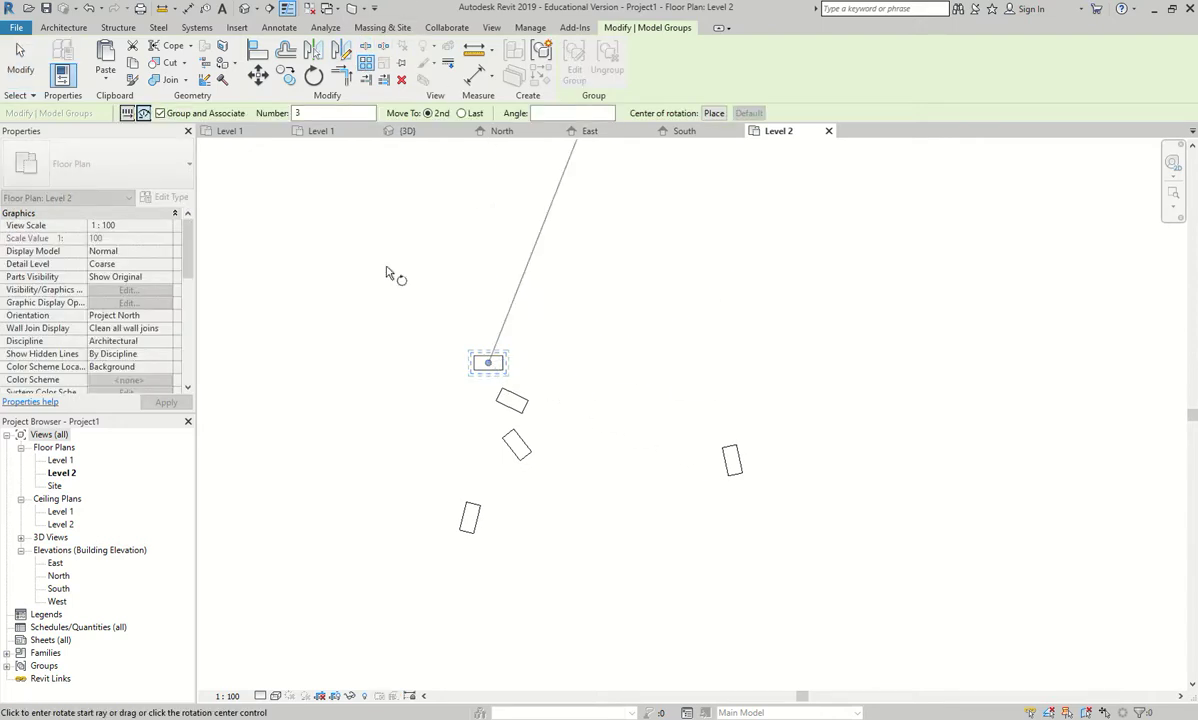
left_click(127, 113)
double_click(405, 113)
type("5")
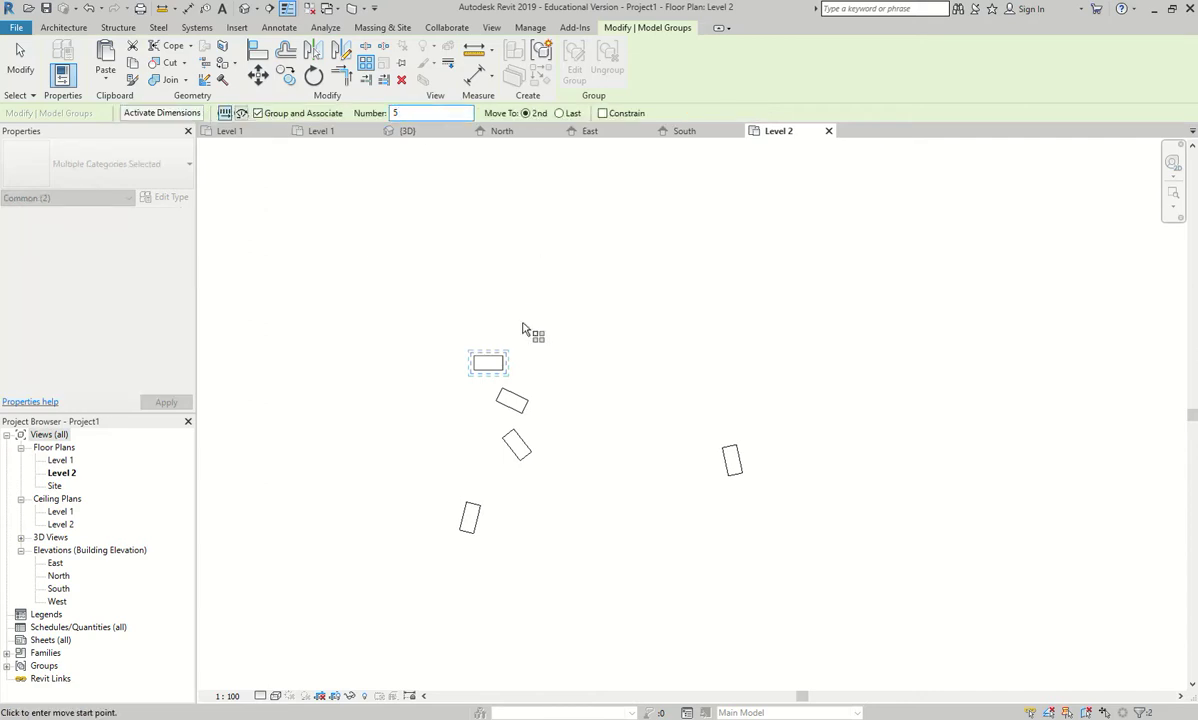
left_click(489, 370)
left_click(703, 373)
scroll(570, 369, "down", 3)
scroll(800, 400, "up", 1)
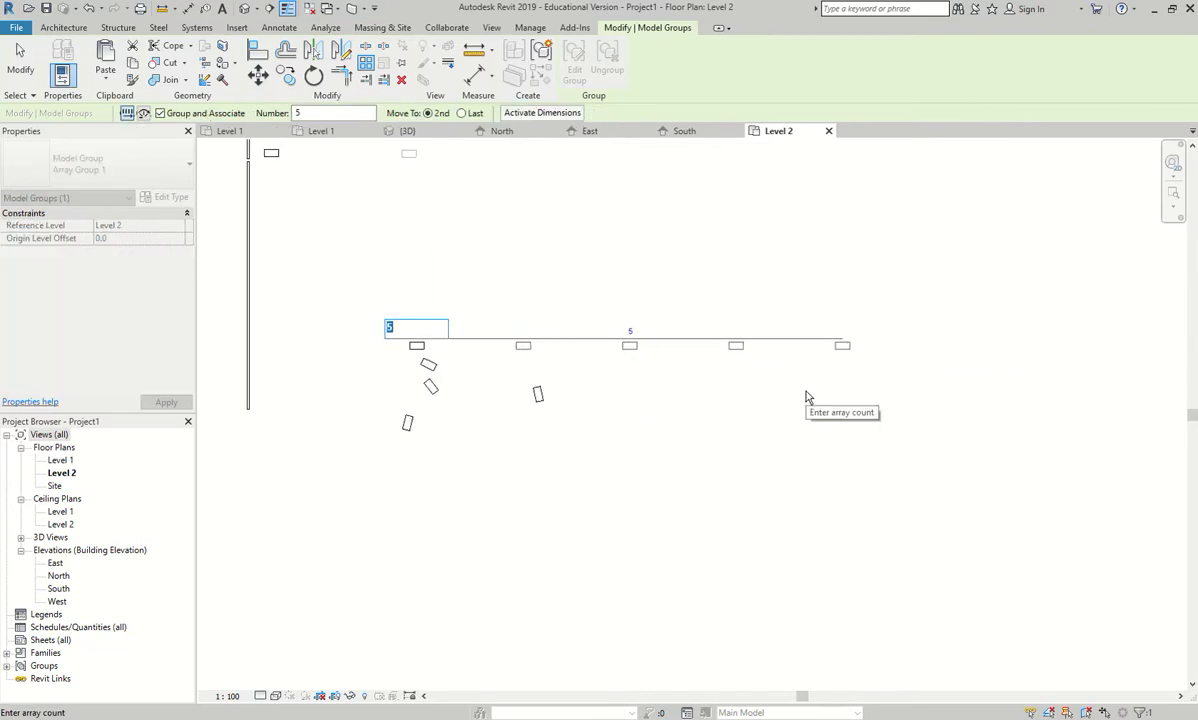
key("Return")
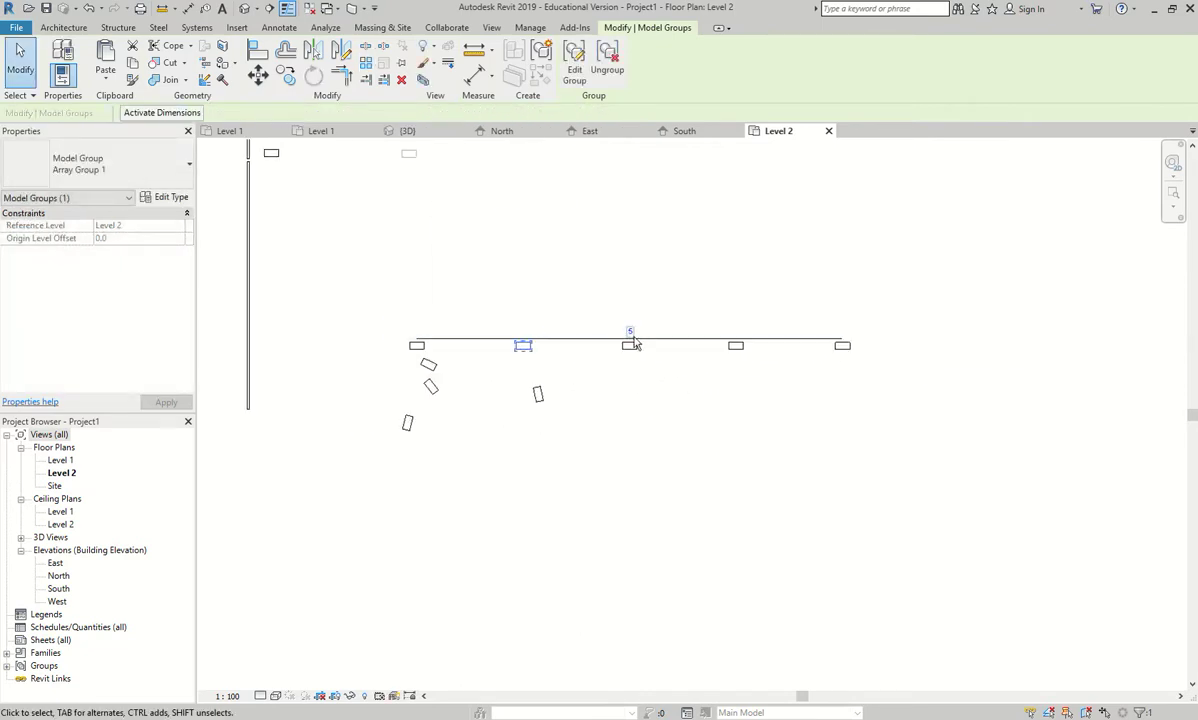
left_click(738, 421)
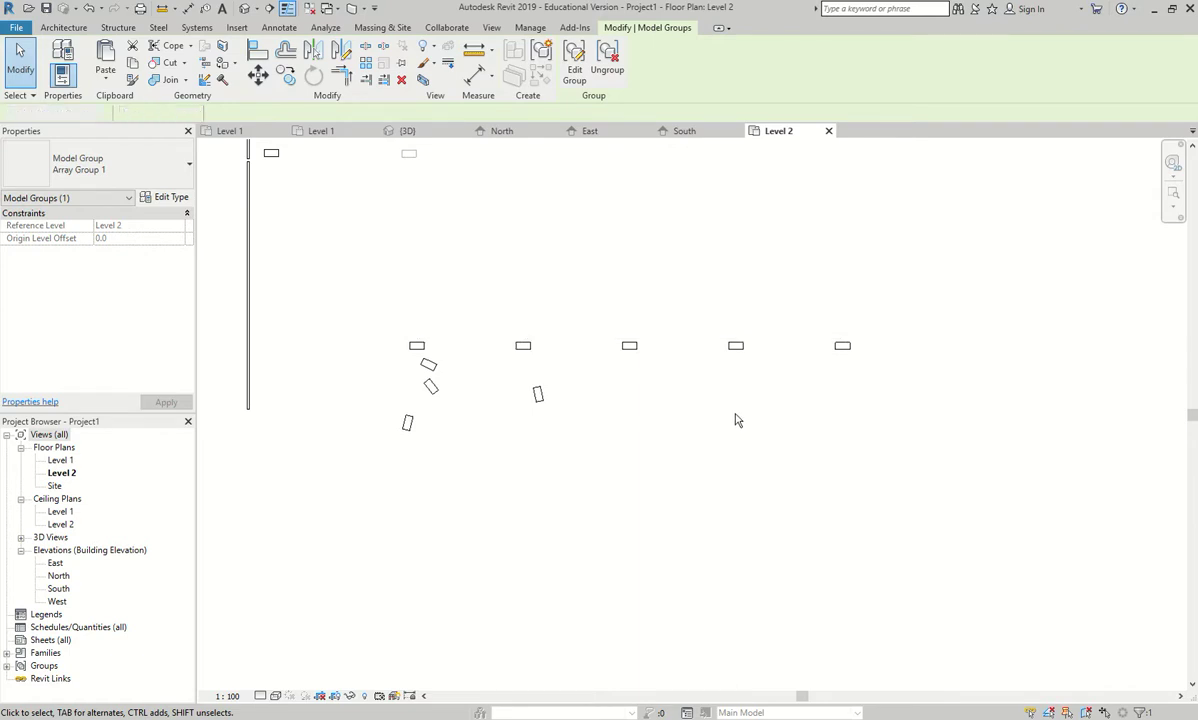
Ungroup the fourth desk of the linear array and move it below the row
left_click(735, 345)
left_click(612, 60)
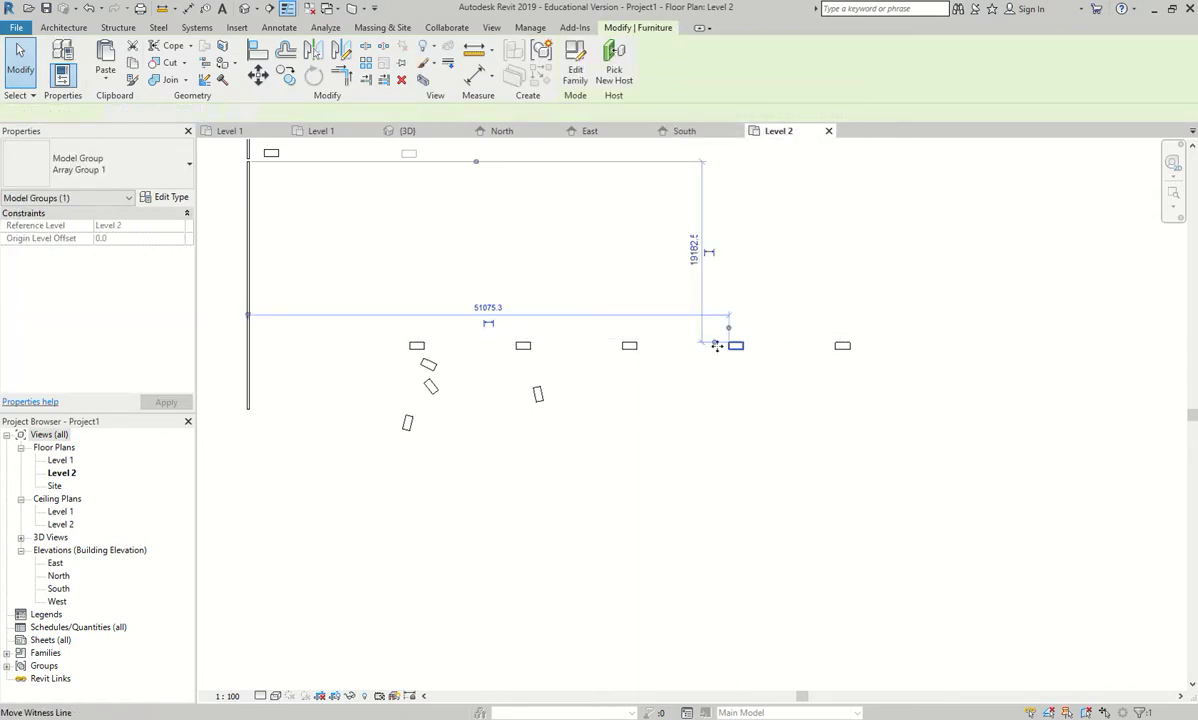
left_click(735, 343)
left_click_drag(735, 343, 603, 453)
left_click(848, 408)
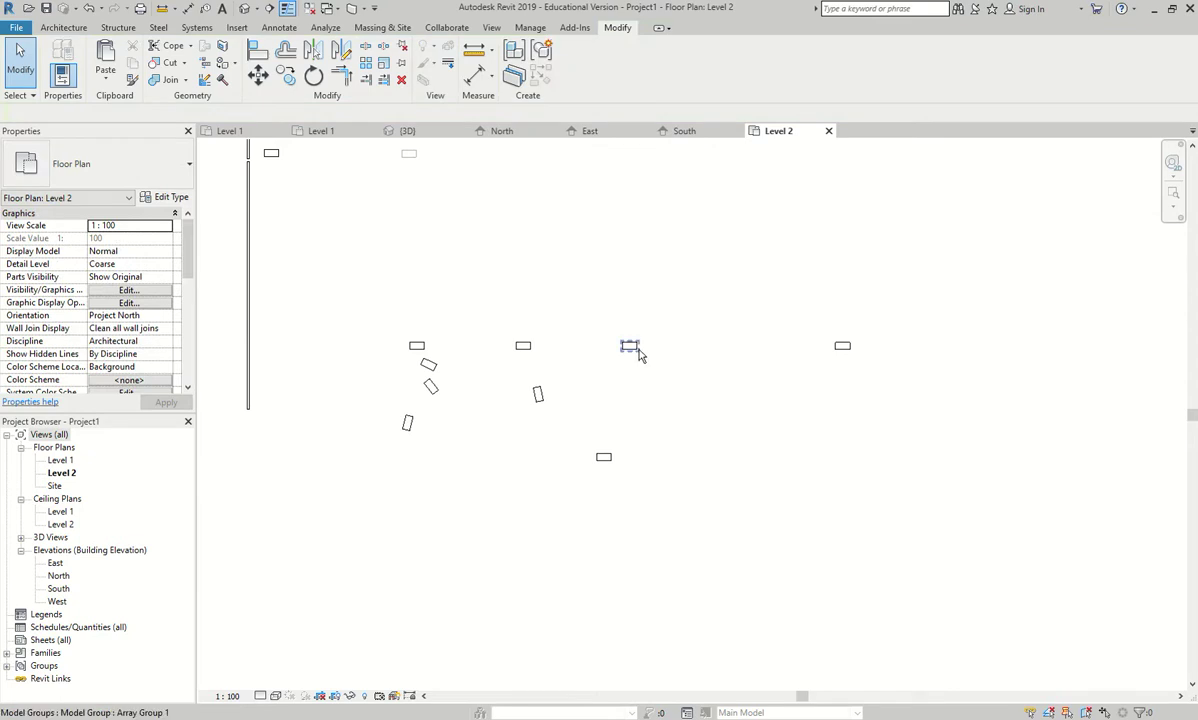
Move the row's third, second and first desks upward individually, and the last desk up and to the left
left_click(631, 345)
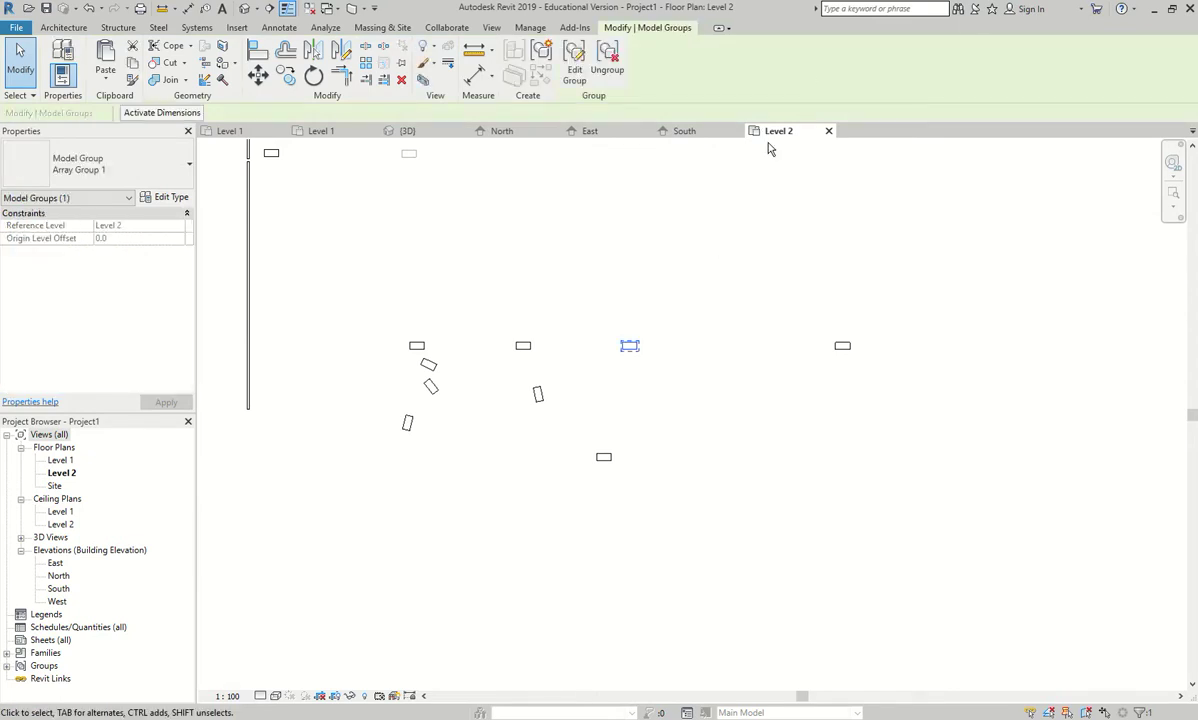
left_click_drag(638, 342, 633, 262)
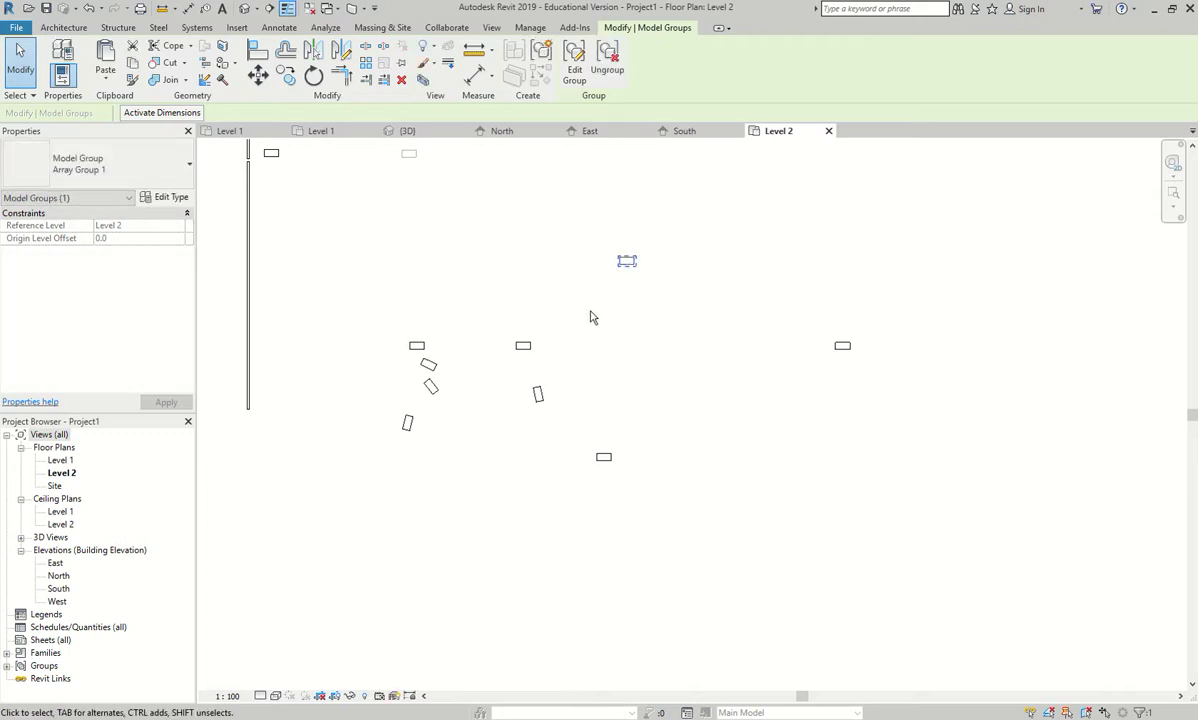
left_click_drag(537, 346, 533, 275)
left_click_drag(420, 345, 412, 262)
left_click_drag(843, 346, 746, 209)
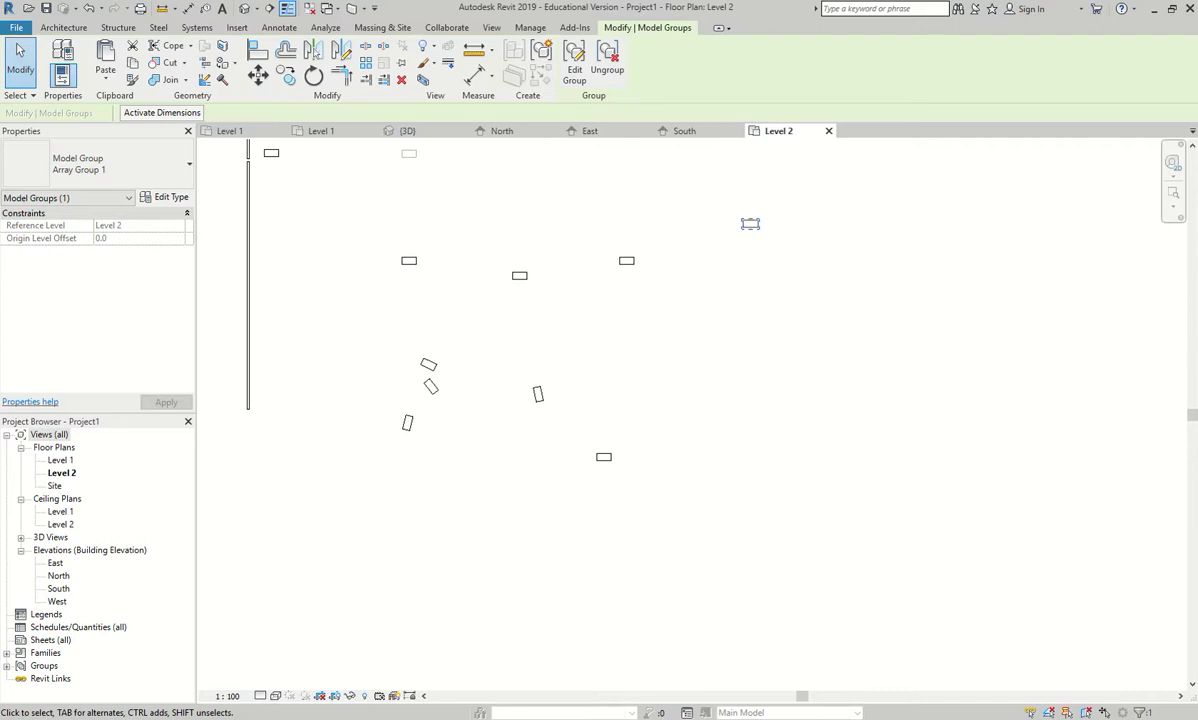
Delete the loose desks left over from the radial and linear arrays
key("Delete")
scroll(680, 517, "down", 5)
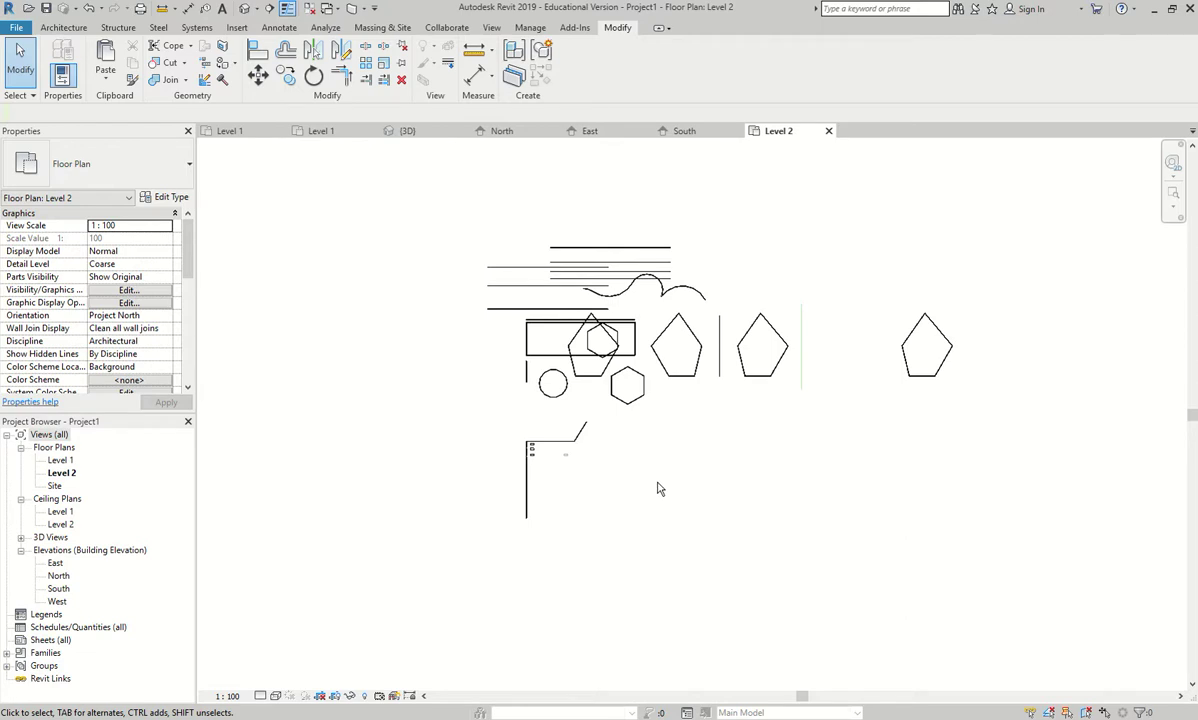
middle_click_drag(1015, 346, 637, 355)
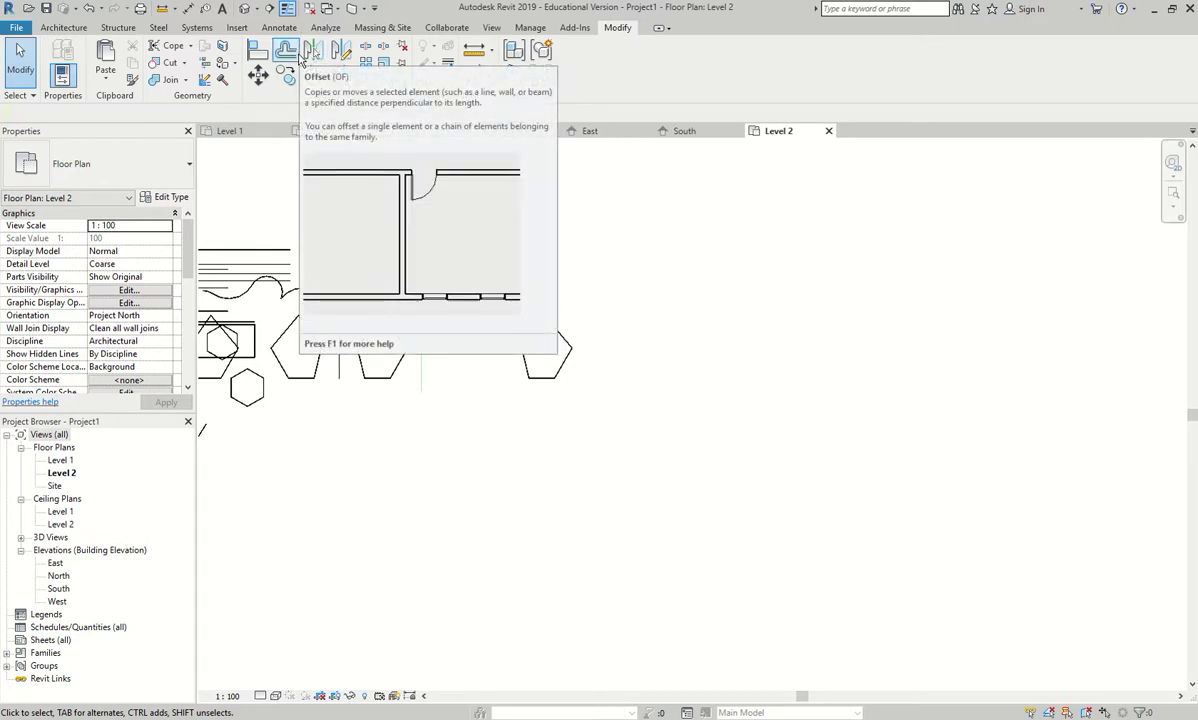
Mirror the rightmost pentagon of walls as a copy about a drawn diagonal axis to its lower right
scroll(567, 350, "up", 5)
left_click_drag(462, 424, 380, 535)
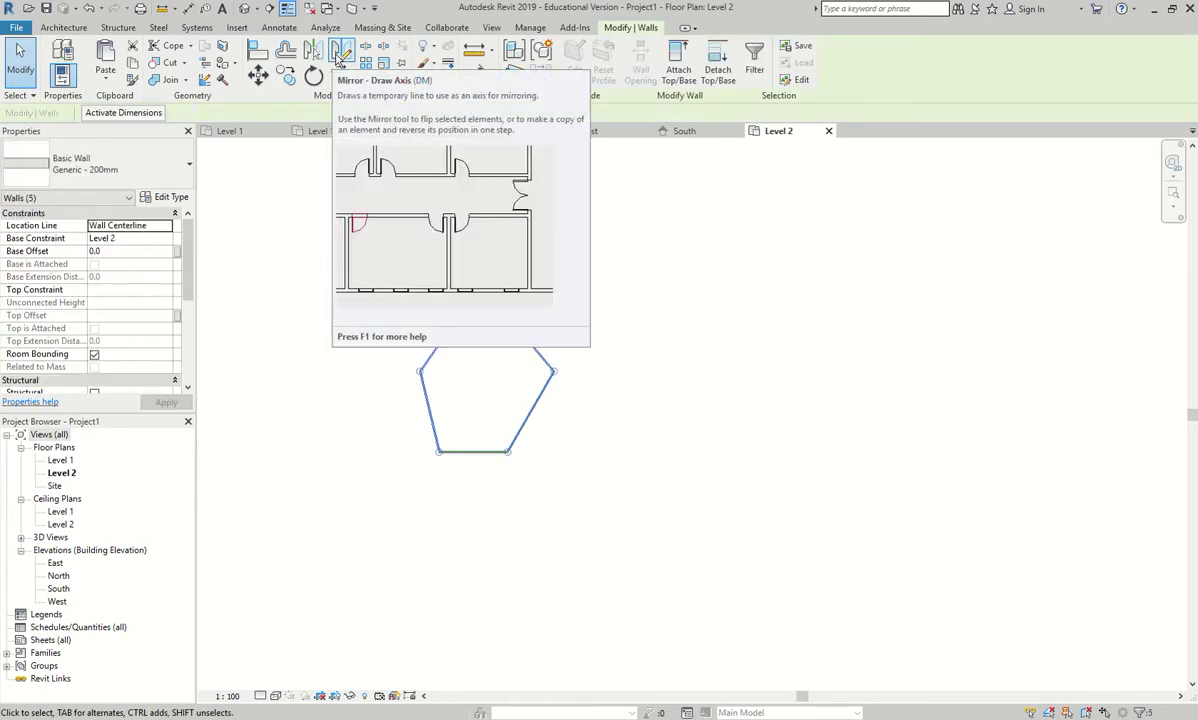
left_click(339, 58)
left_click(808, 264)
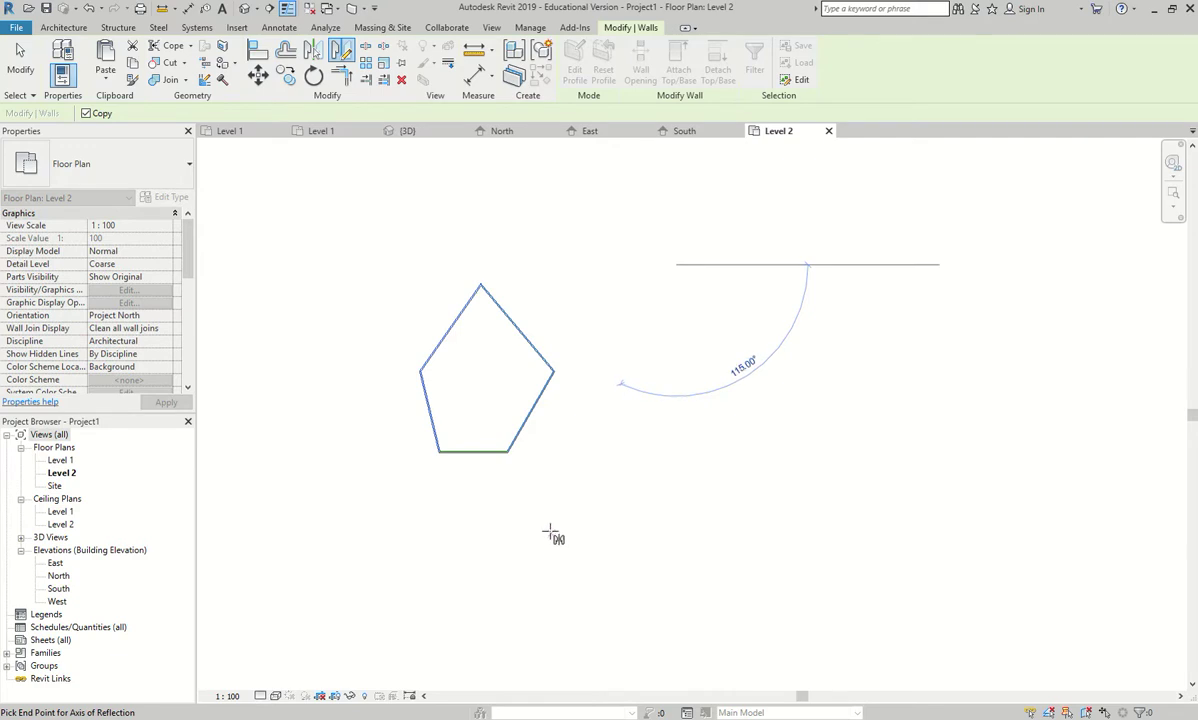
left_click(543, 496)
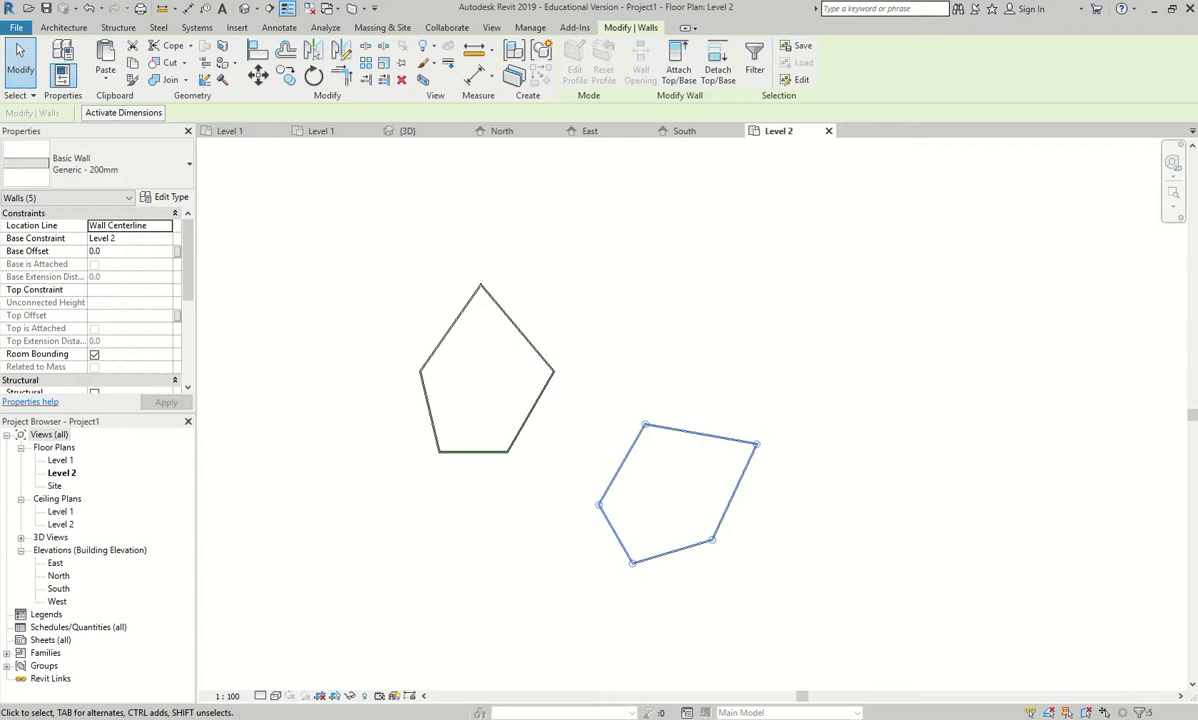
Scale the tilted pentagon copy numerically by a factor of 0.5, with its lowest corner as the origin
scroll(634, 340, "down", 2)
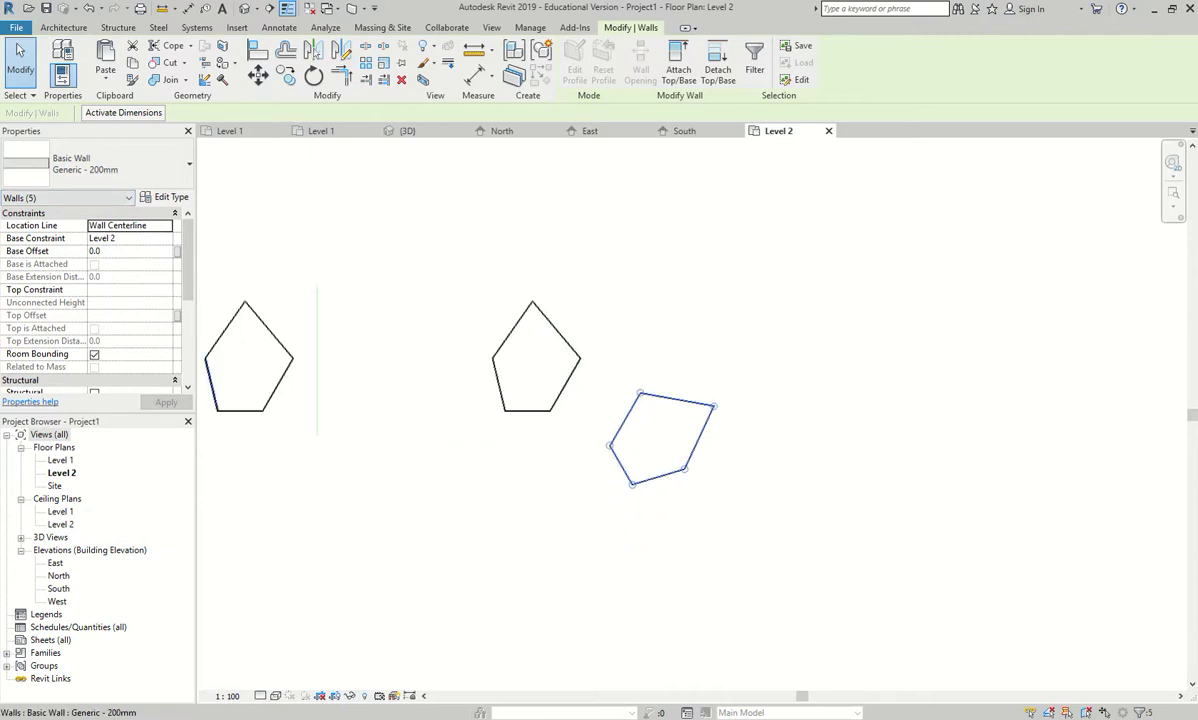
scroll(450, 408, "up", 1)
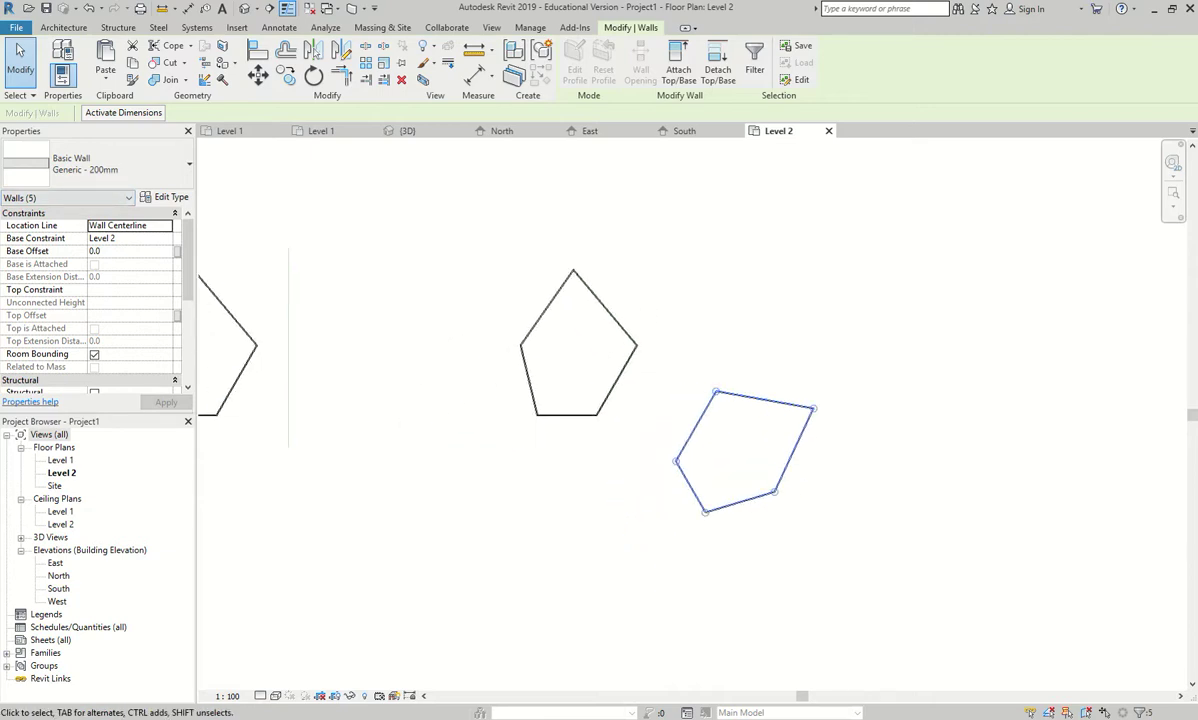
scroll(495, 356, "down", 3)
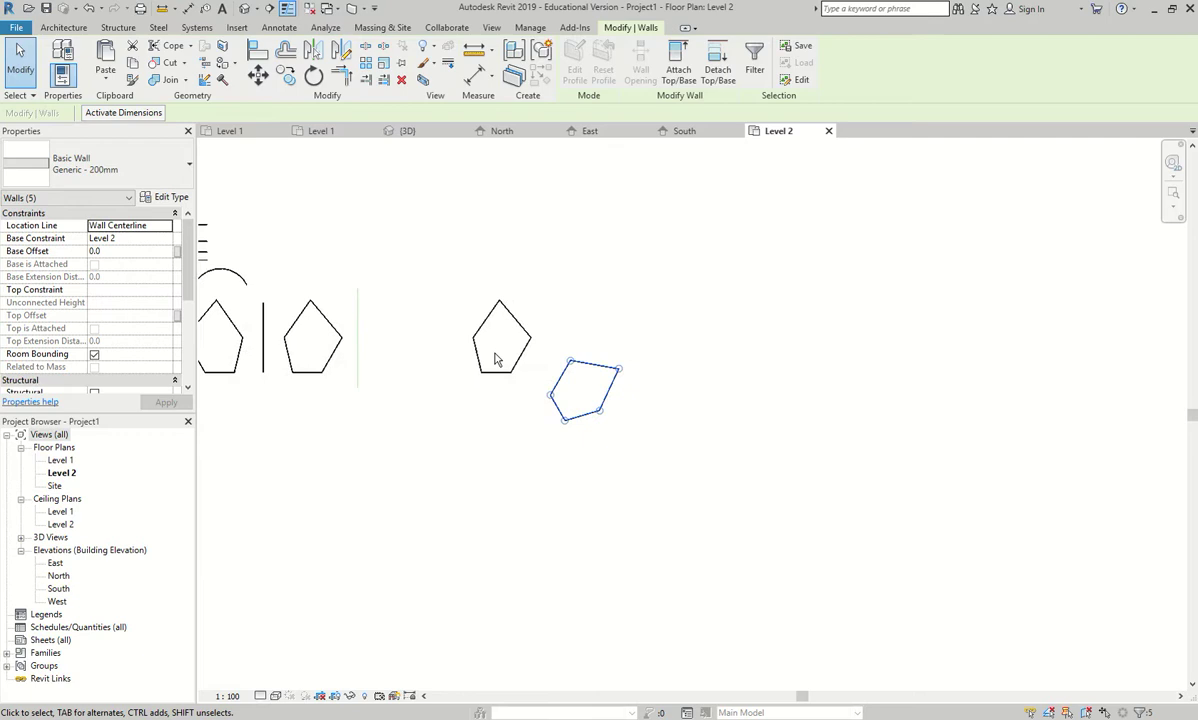
scroll(420, 352, "up", 6)
scroll(462, 340, "down", 4)
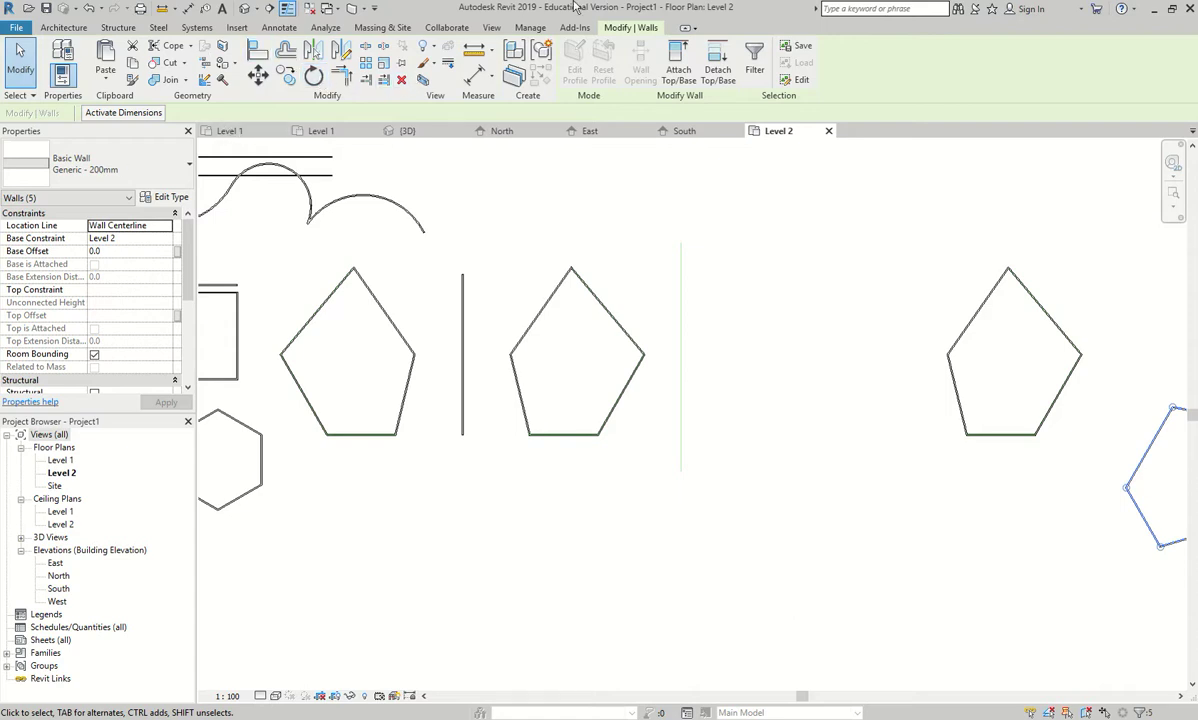
left_click(383, 64)
left_click(463, 332)
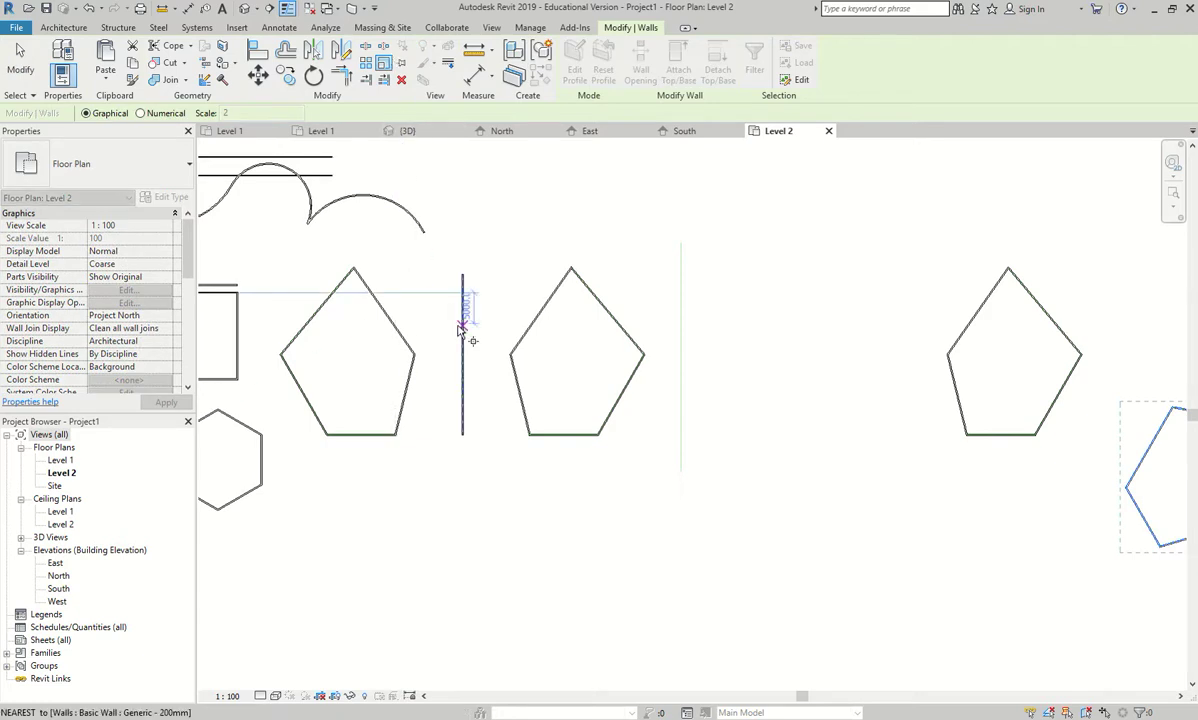
scroll(463, 332, "down", 3)
left_click(148, 113)
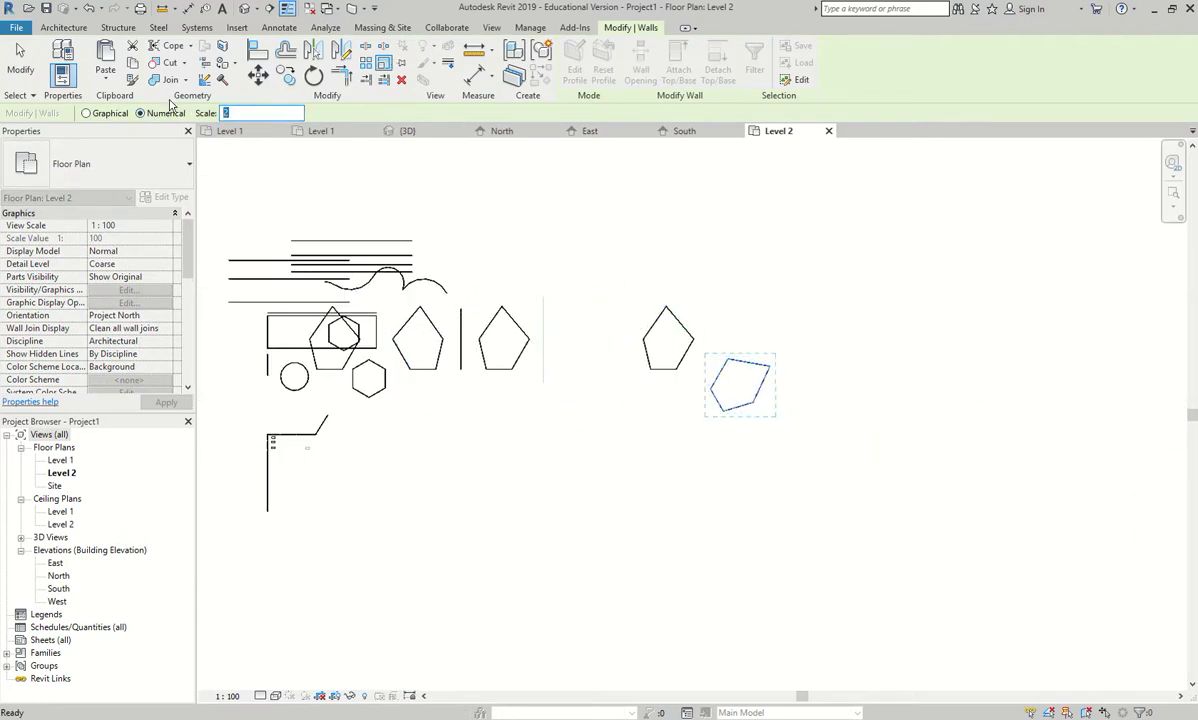
scroll(786, 396, "up", 4)
scroll(866, 430, "up", 1)
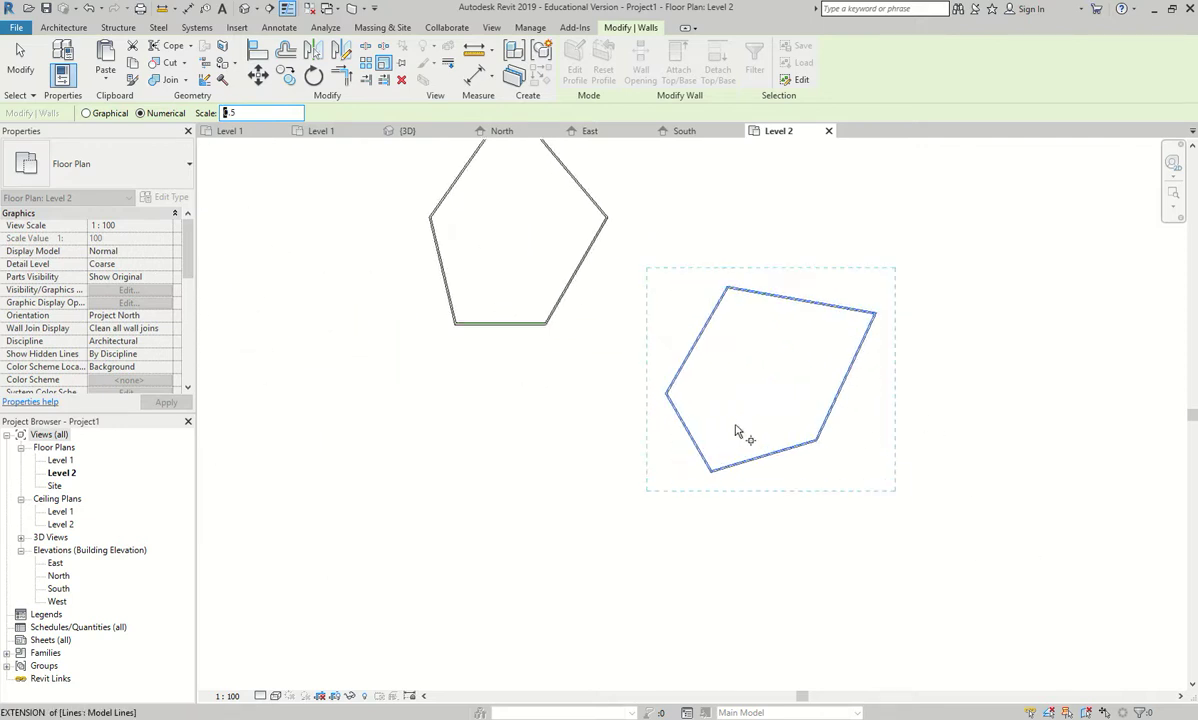
left_click(716, 476)
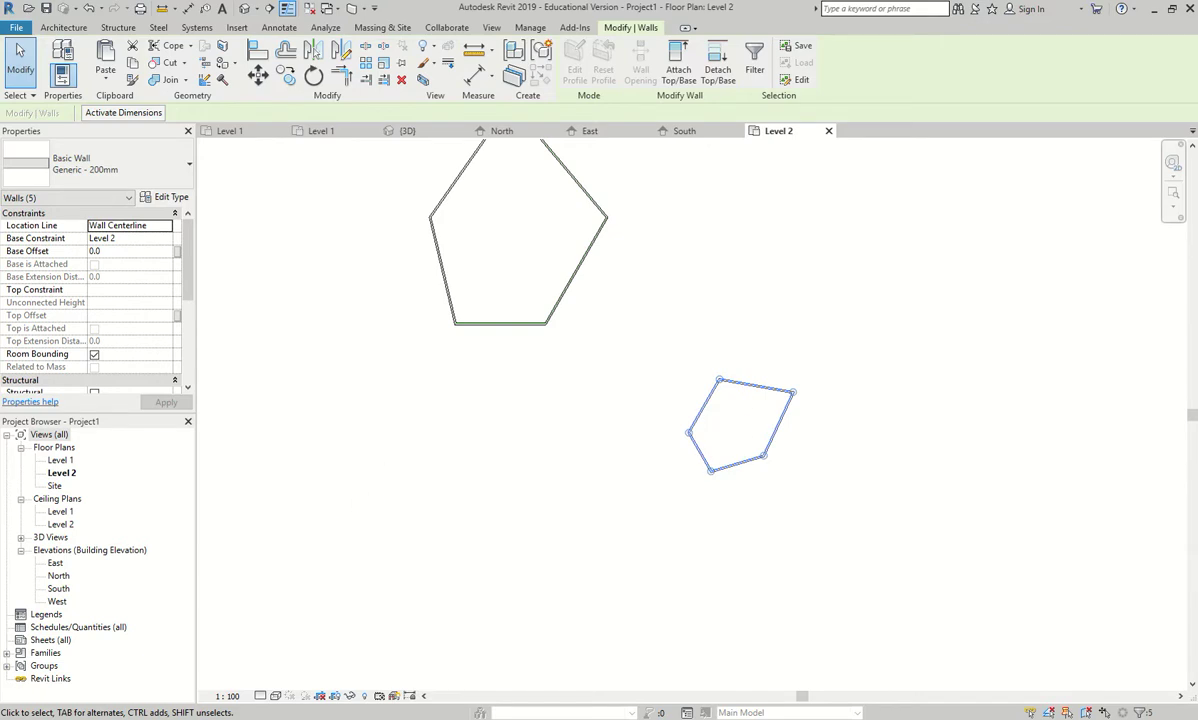
Rotate the lowest of the three stacked desks 90° counter-clockwise about its upper-left corner
left_click(398, 403)
scroll(405, 385, "down", 4)
scroll(414, 371, "up", 5)
scroll(480, 315, "up", 8)
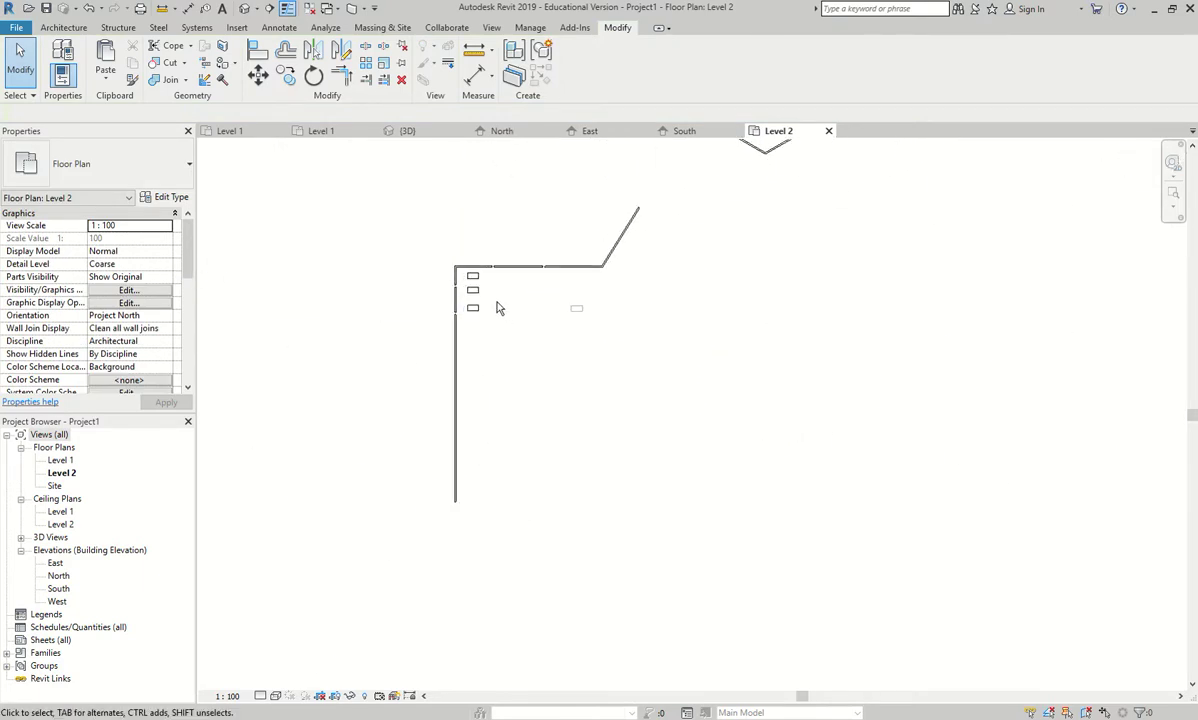
left_click(508, 314)
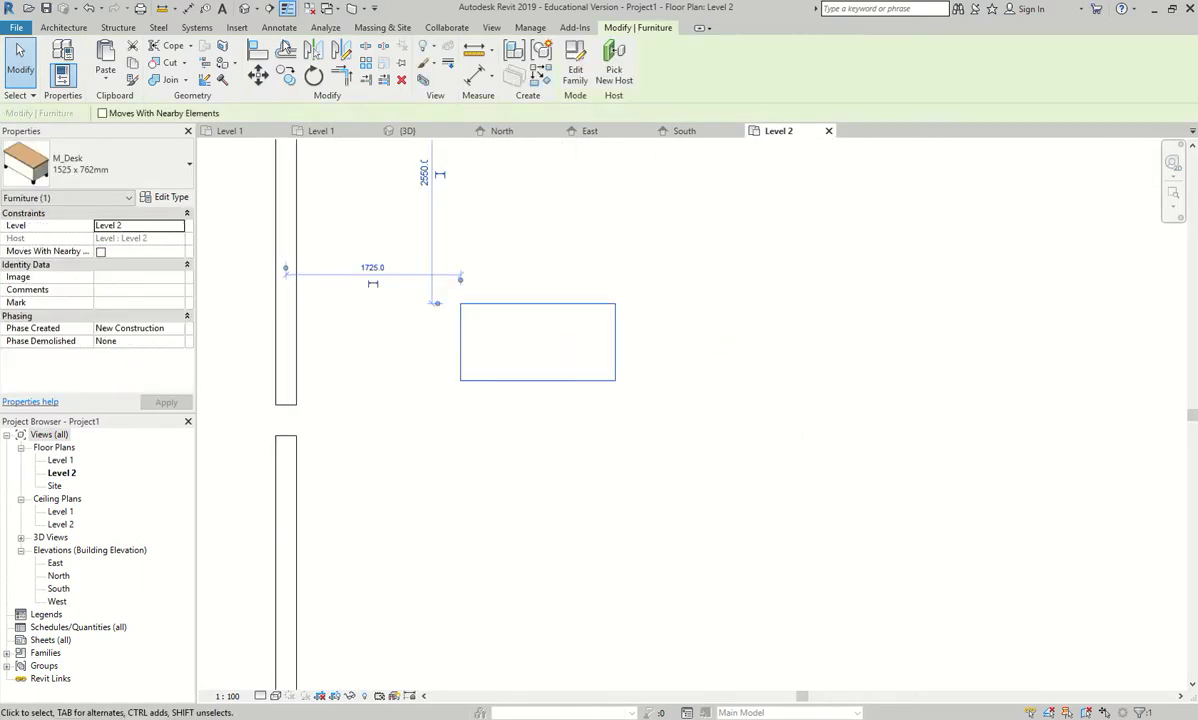
left_click(311, 76)
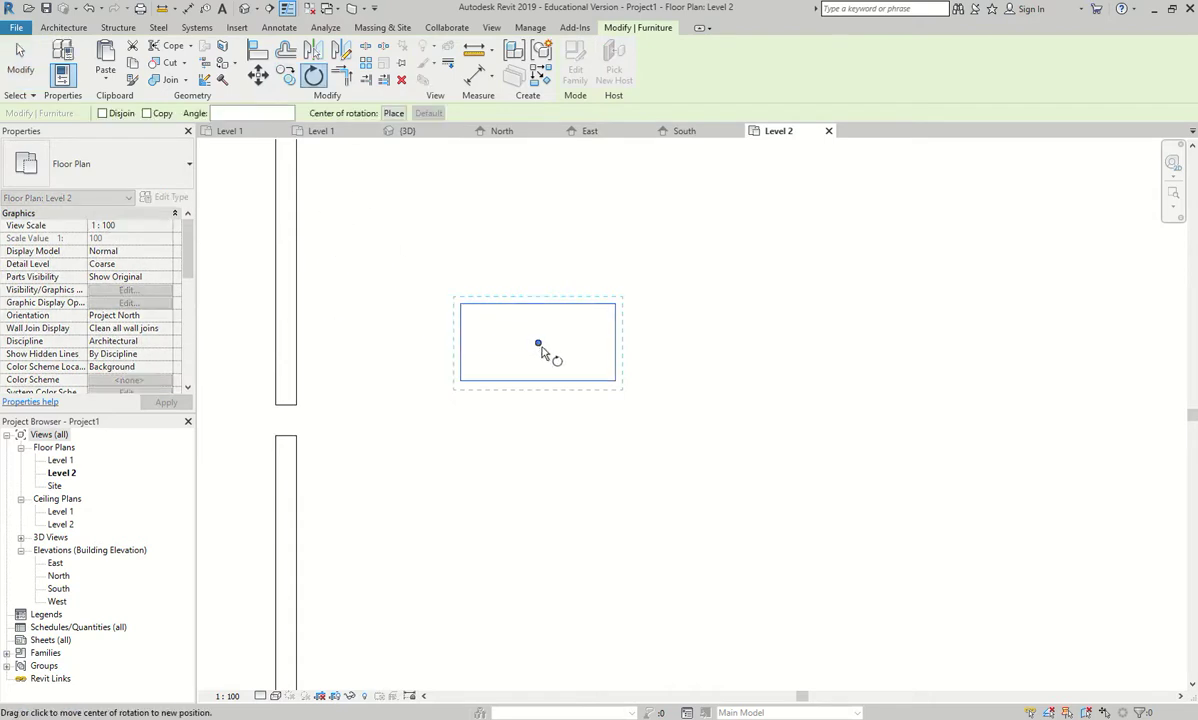
left_click_drag(538, 346, 460, 302)
left_click(461, 428)
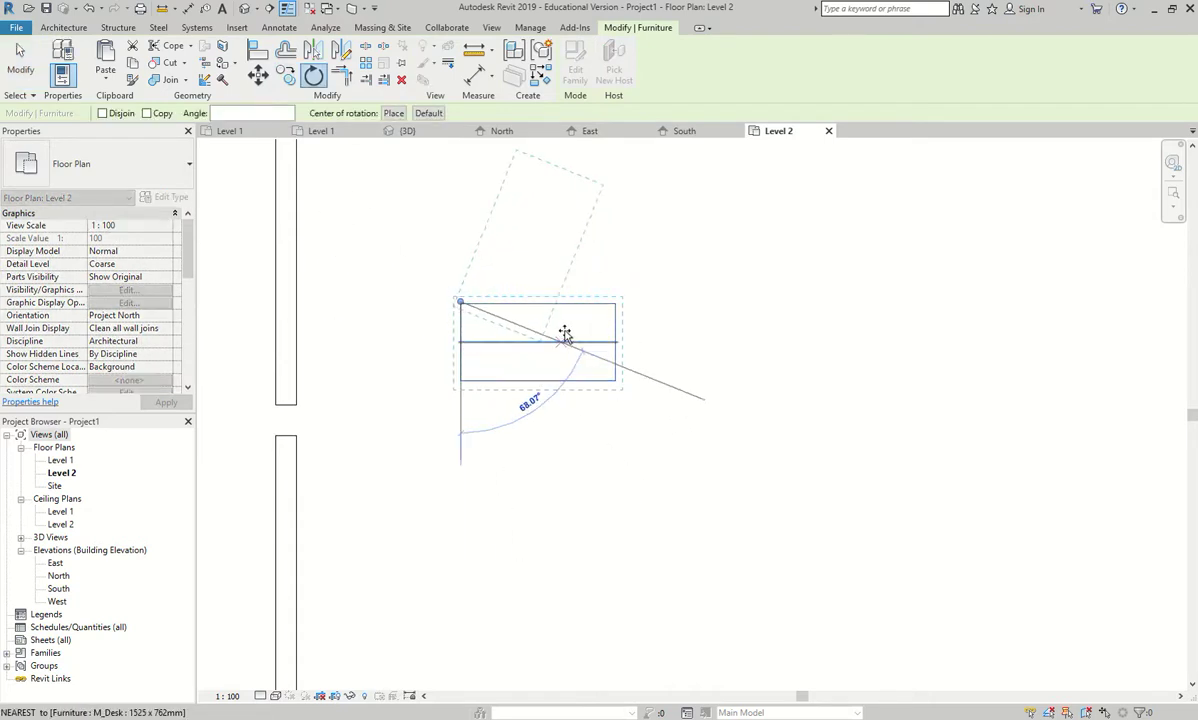
left_click(705, 302)
left_click(481, 249)
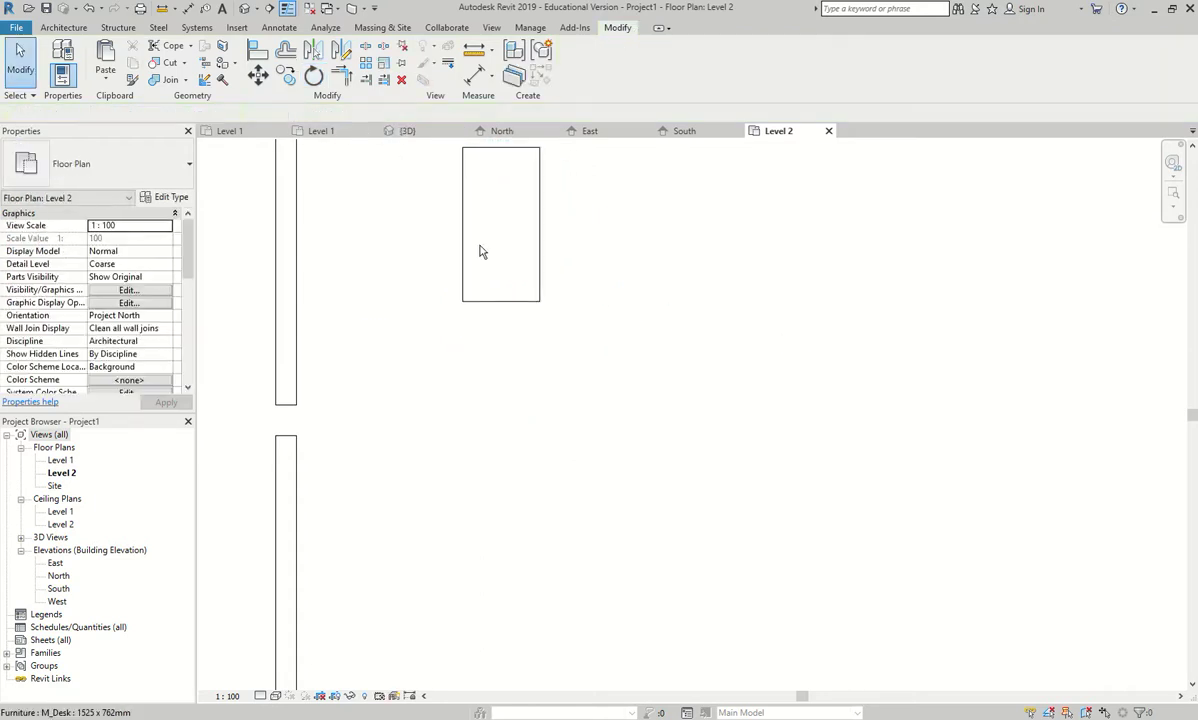
Rotate the upright desk 90° clockwise about its lower-left corner
left_click(315, 79)
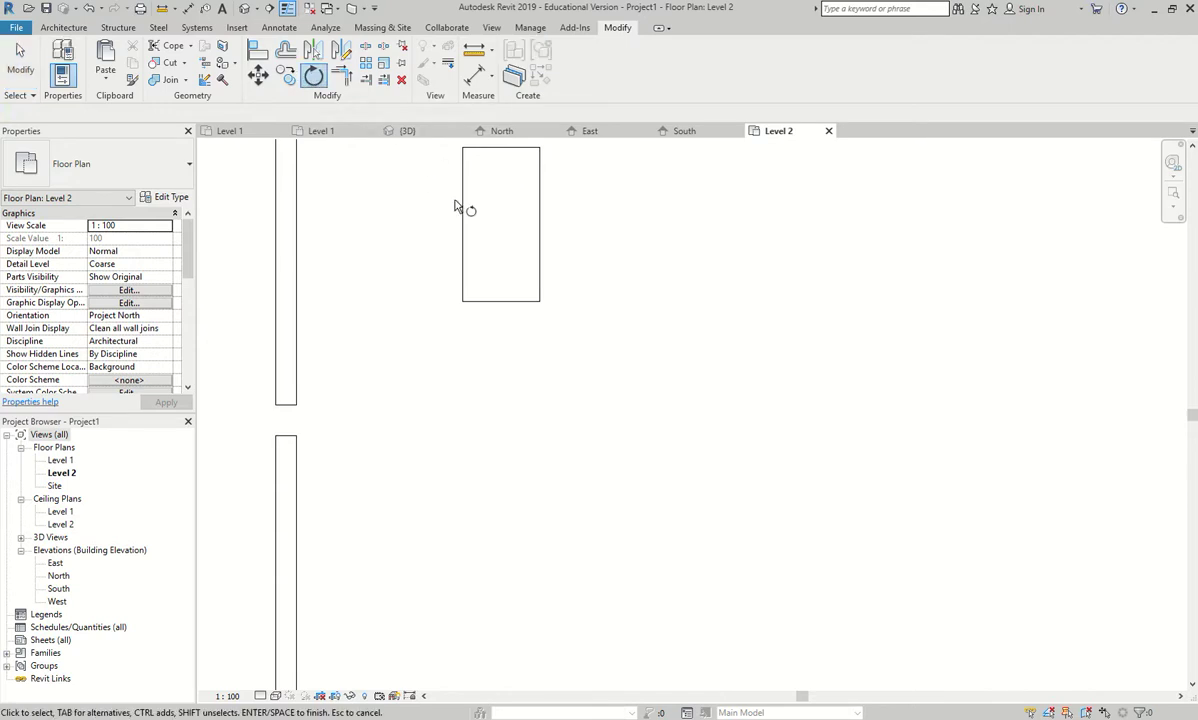
key("Escape")
left_click(536, 222)
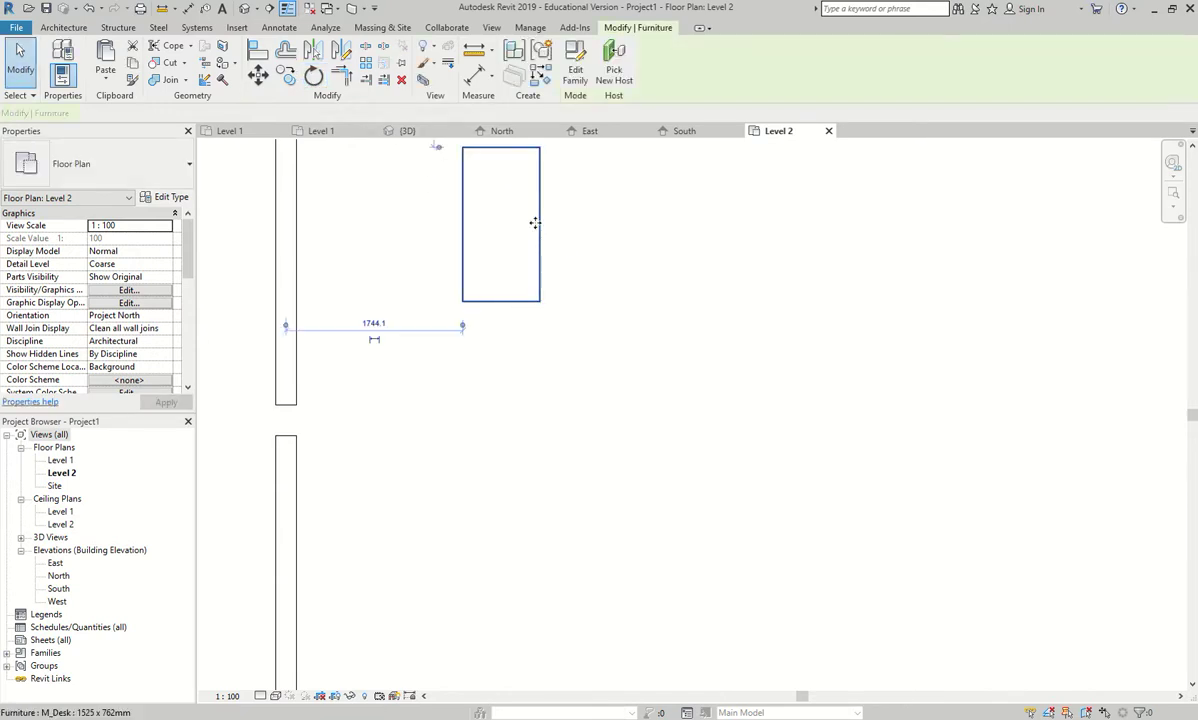
left_click(314, 77)
left_click_drag(503, 230, 463, 300)
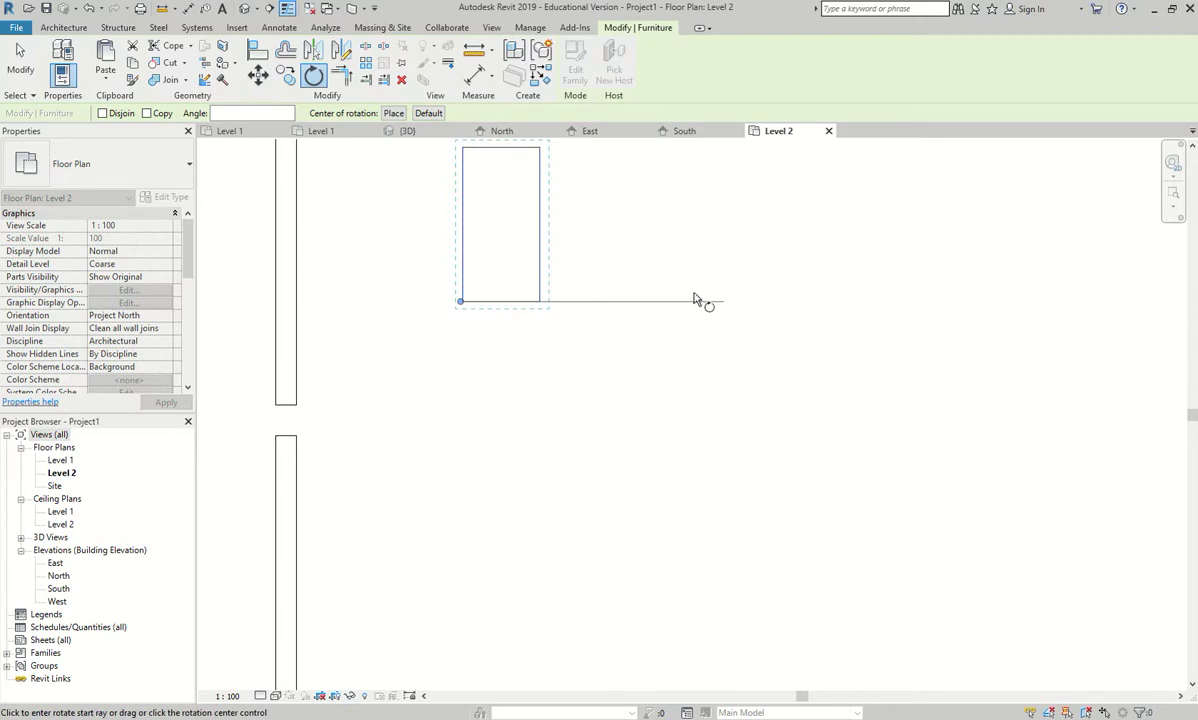
left_click(625, 300)
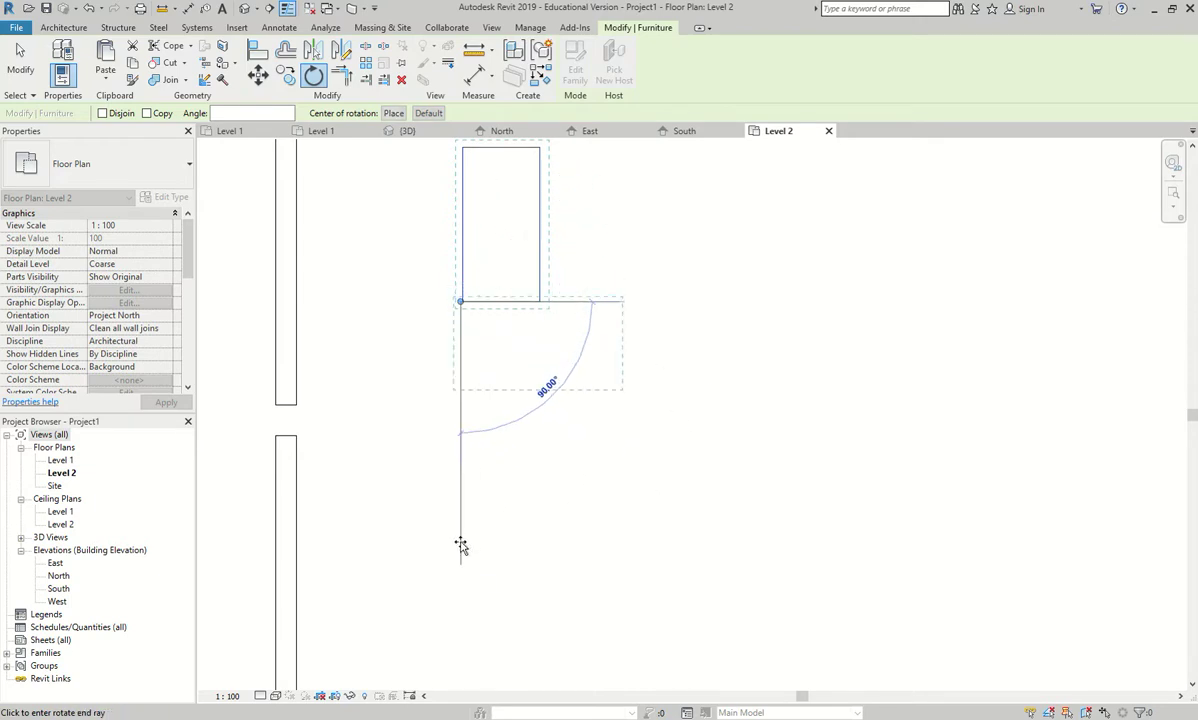
left_click(460, 546)
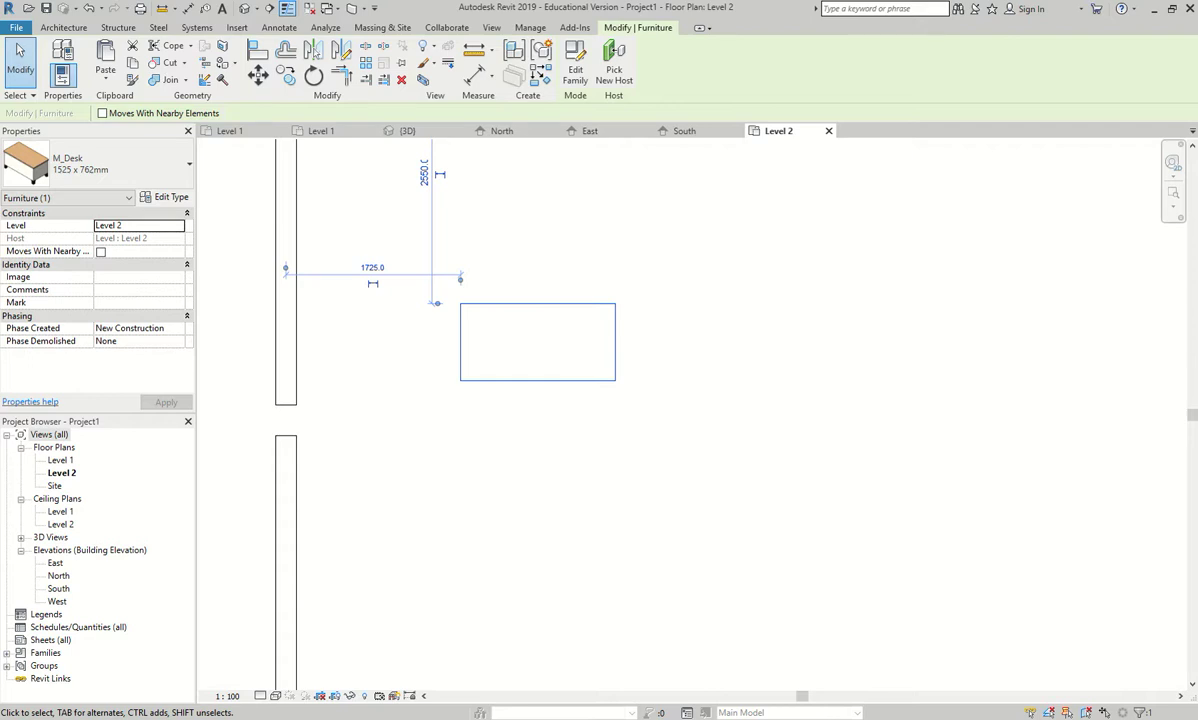
Create a rotated copy of the desk, swung clockwise below it about the desk's lower-left corner
left_click(612, 206)
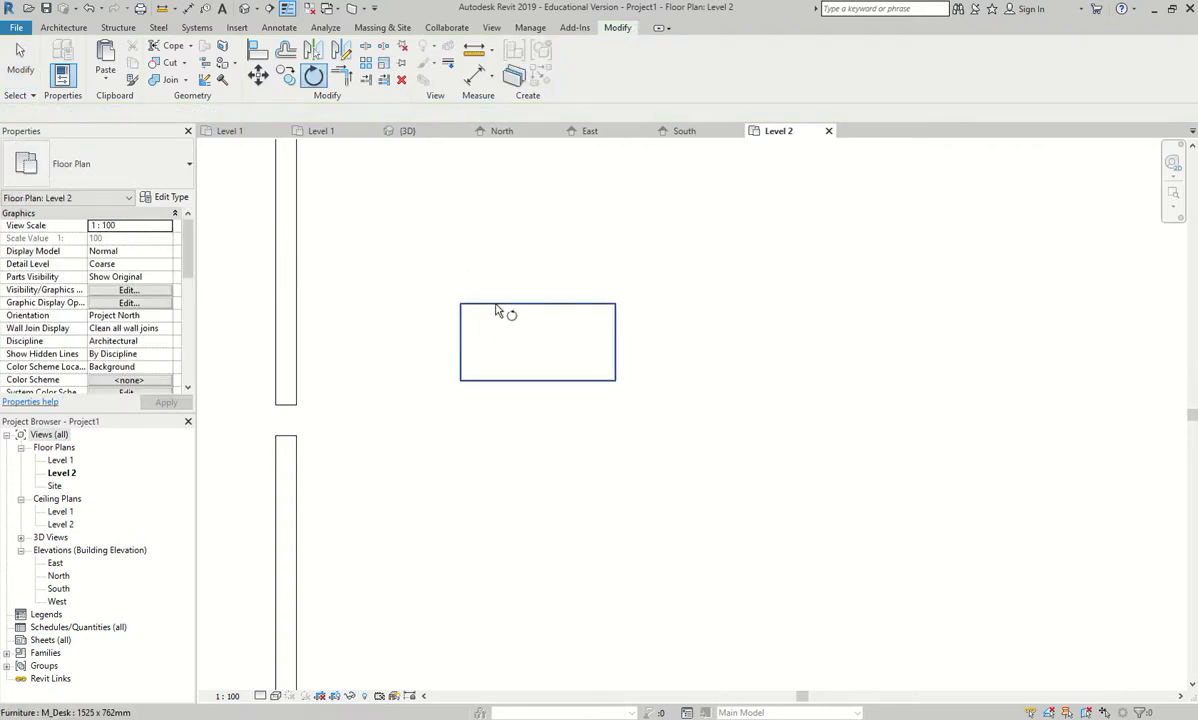
left_click(462, 337)
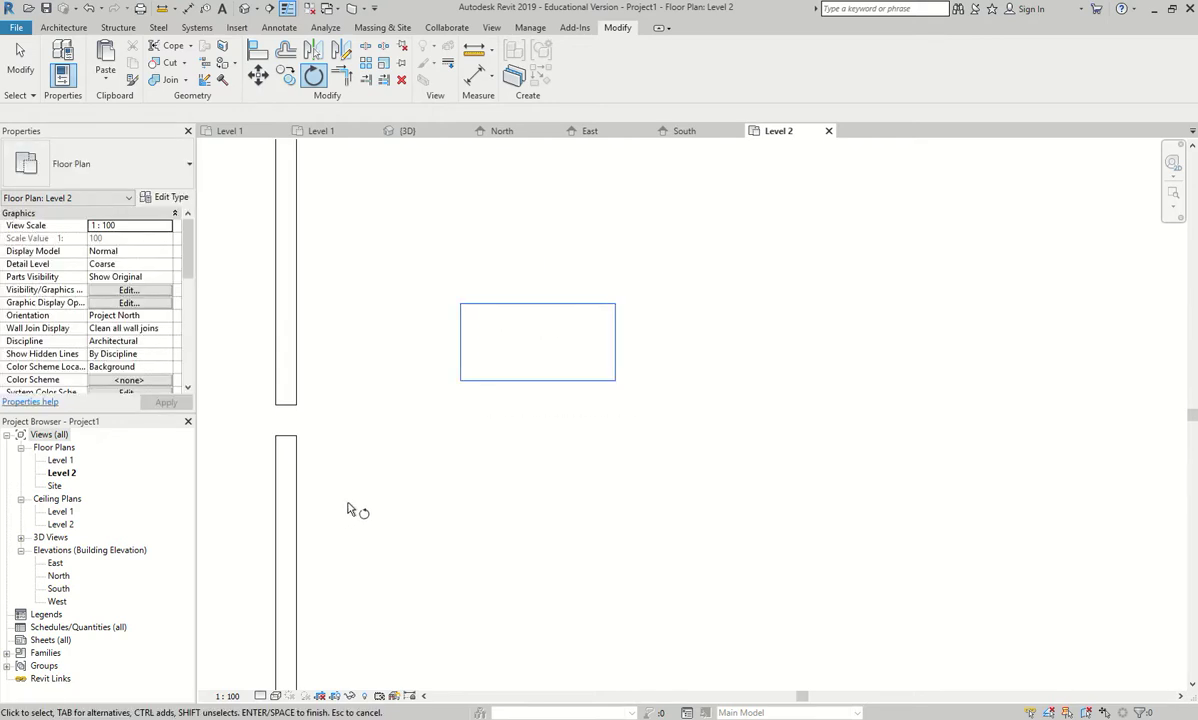
left_click(316, 77)
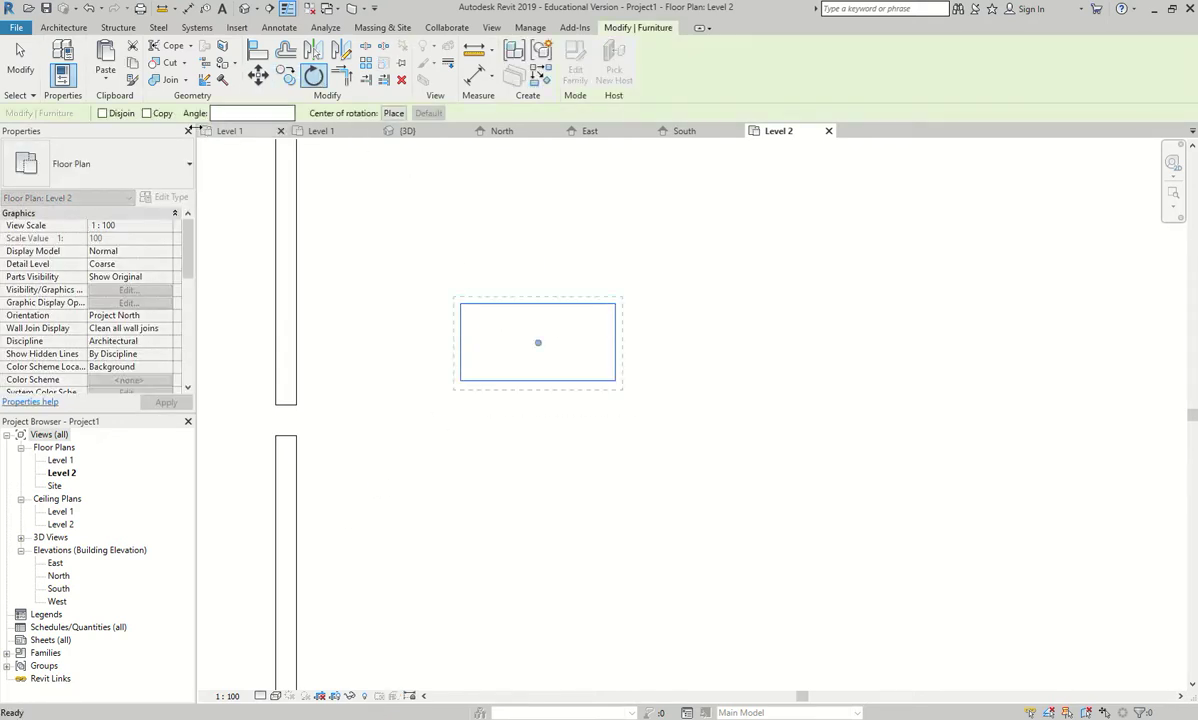
left_click(147, 113)
left_click_drag(538, 343, 460, 385)
left_click(720, 432)
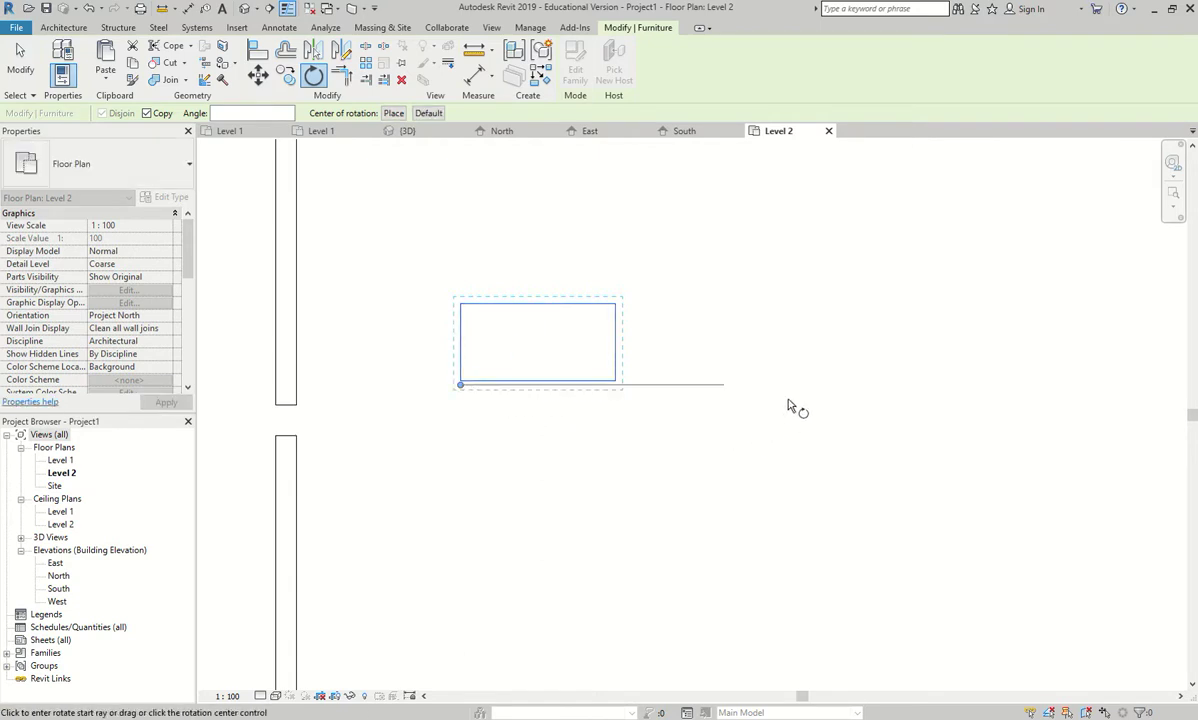
left_click(427, 628)
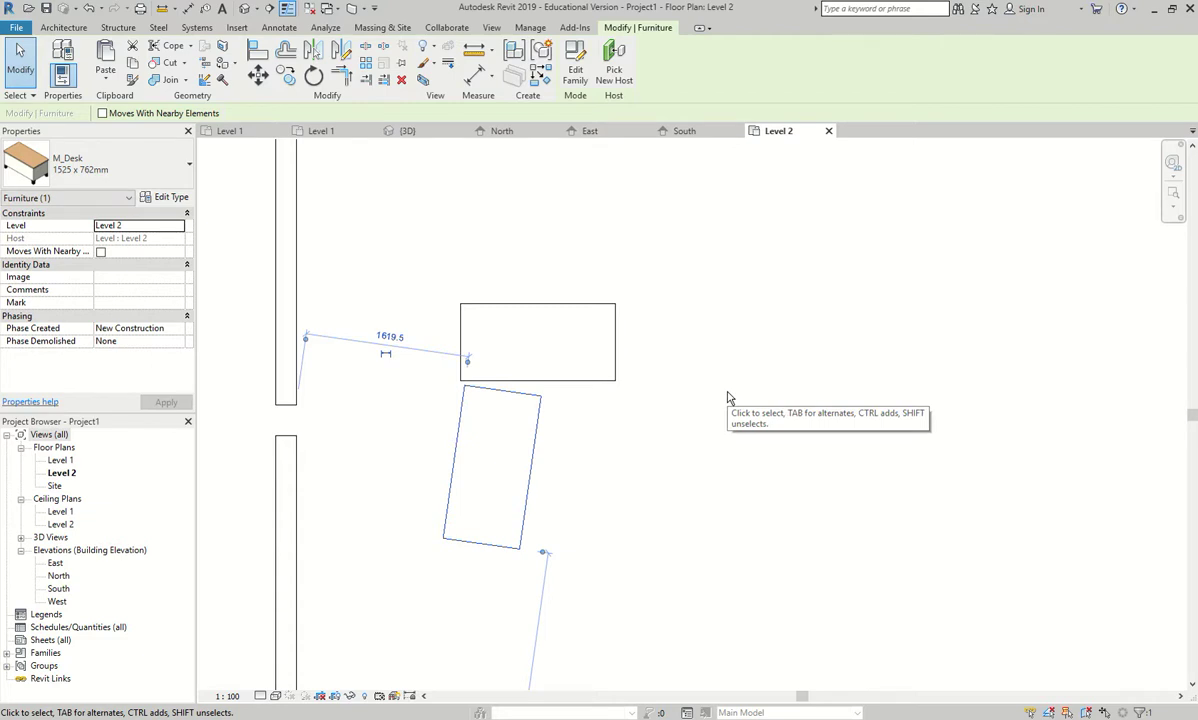
left_click(313, 75)
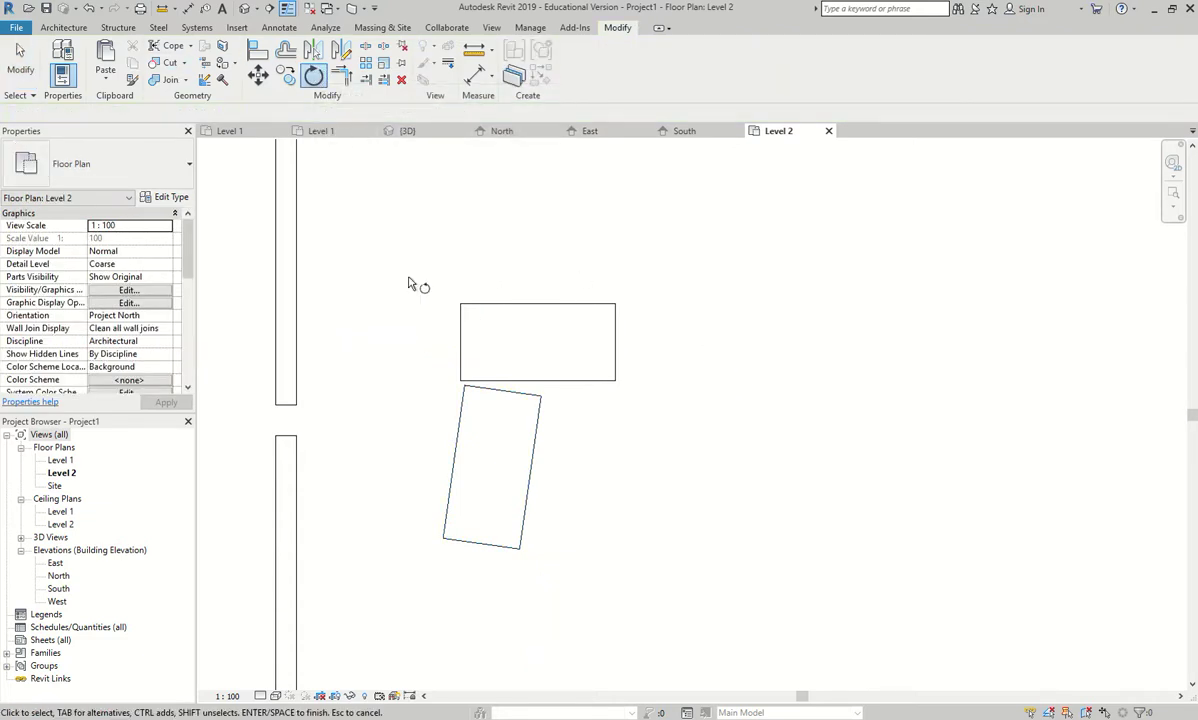
left_click(533, 466)
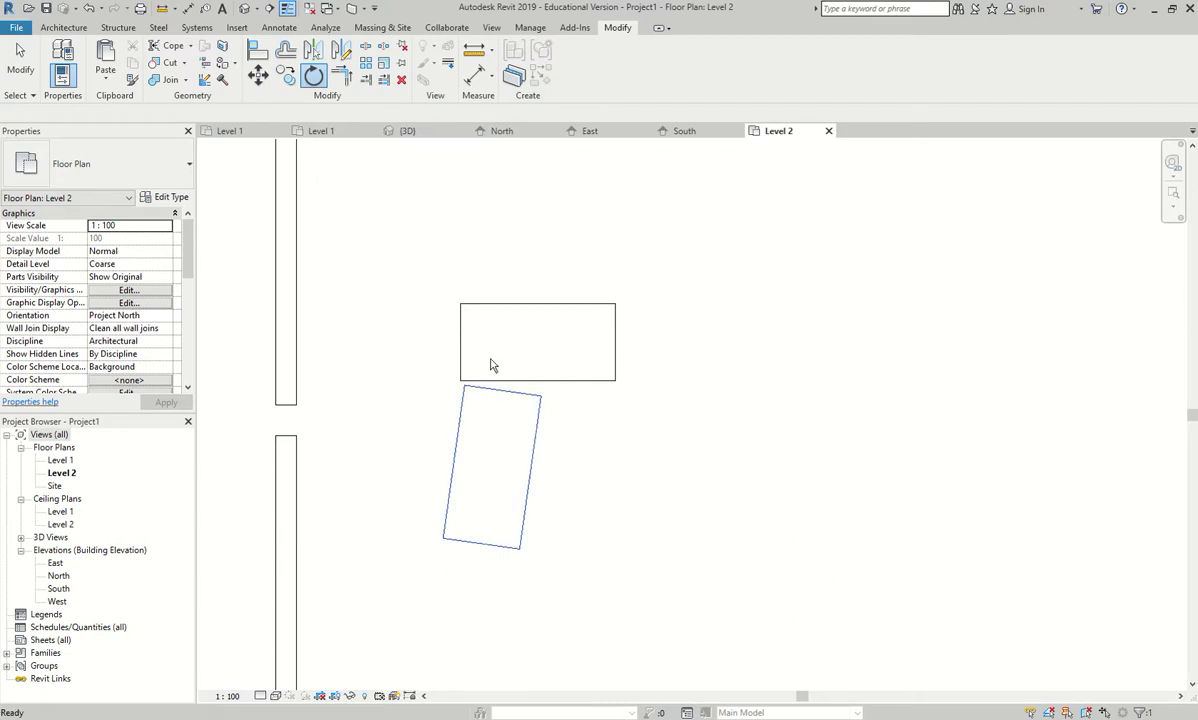
key("Return")
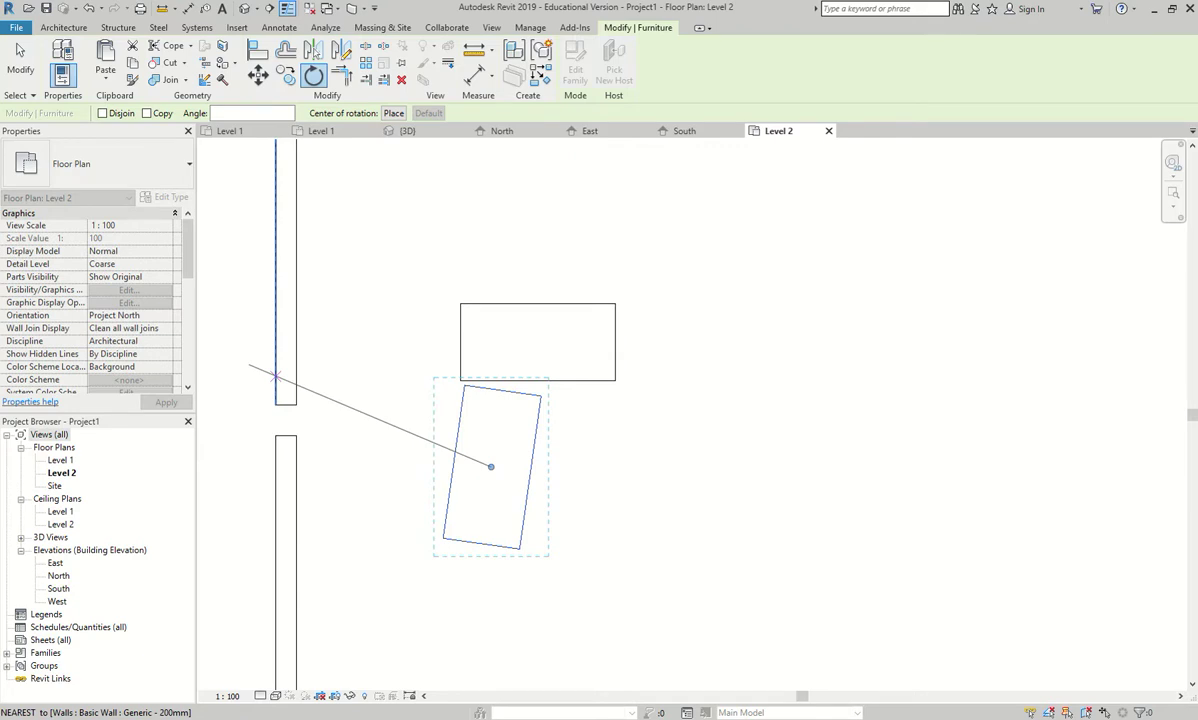
key("Escape")
key("Escape")
Delete the lowest desk together with its rotated copy
left_click_drag(690, 583, 406, 233)
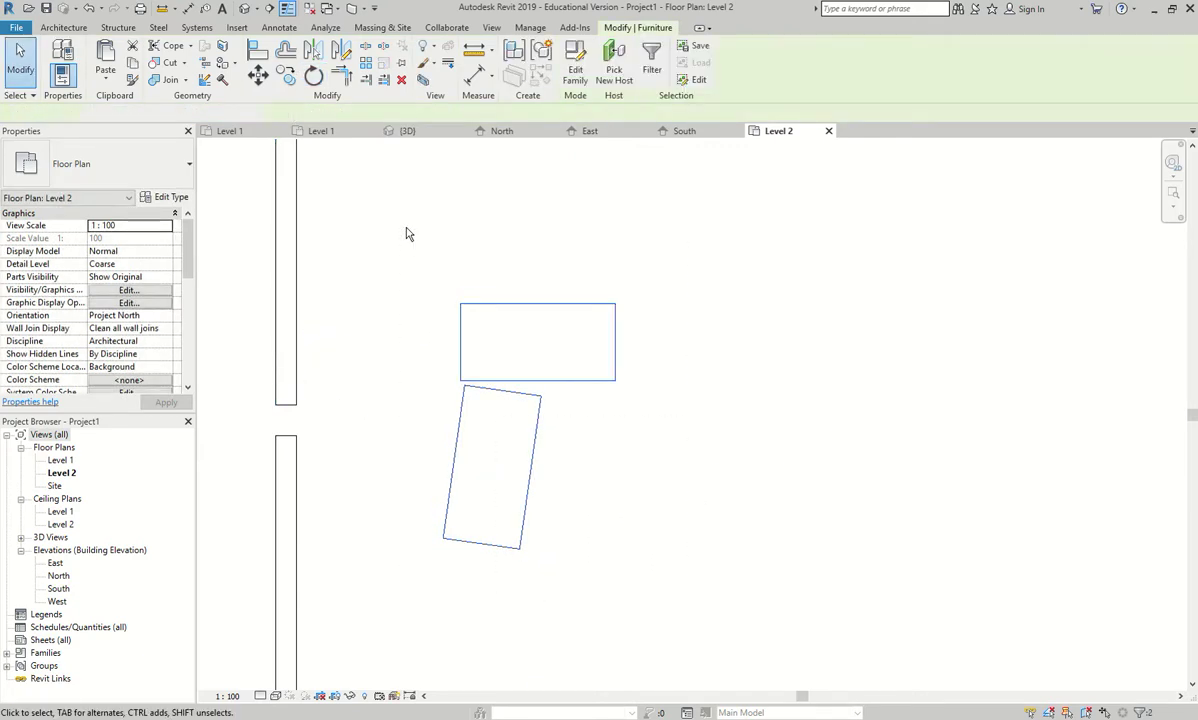
key("Delete")
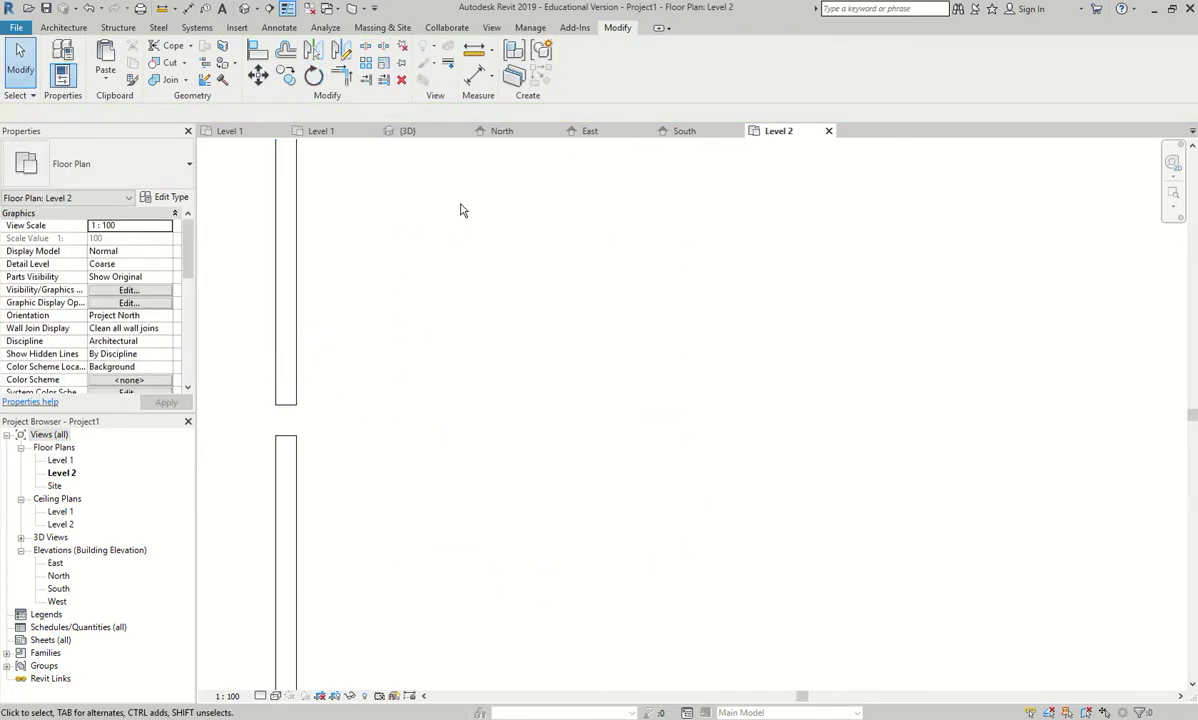
Allow wall joins at the lower end of the middle segment of the left vertical wall
scroll(377, 393, "down", 4)
scroll(404, 428, "up", 2)
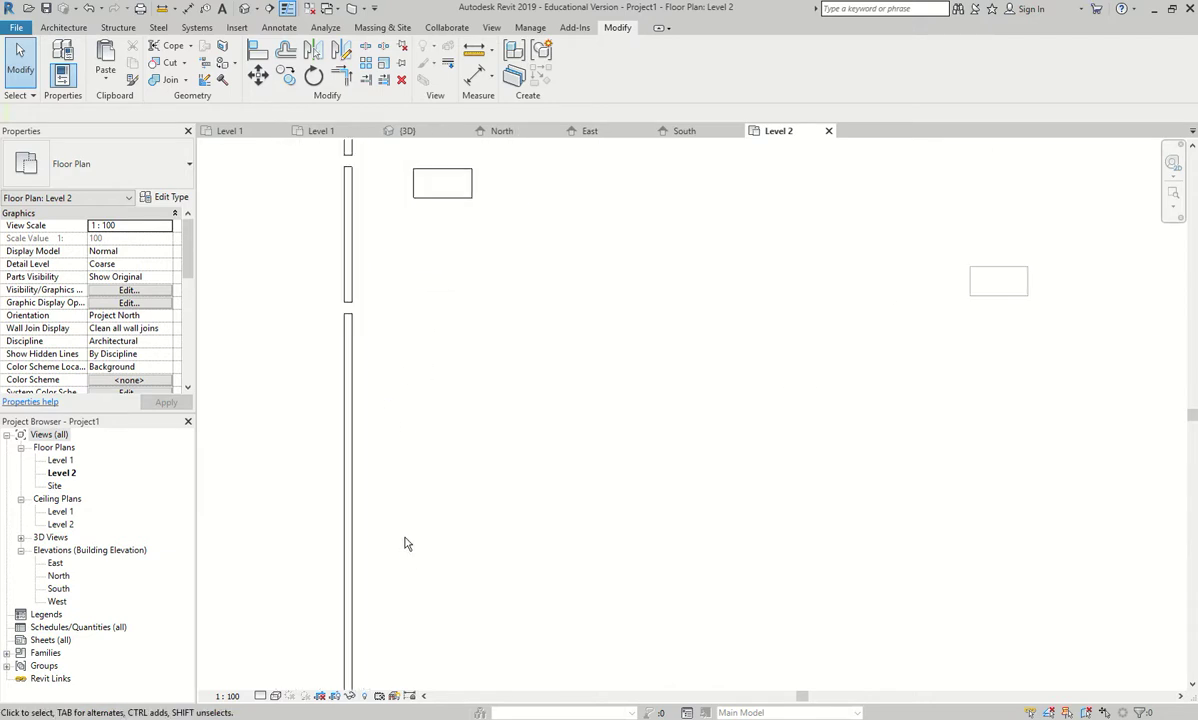
middle_click_drag(388, 289, 473, 420)
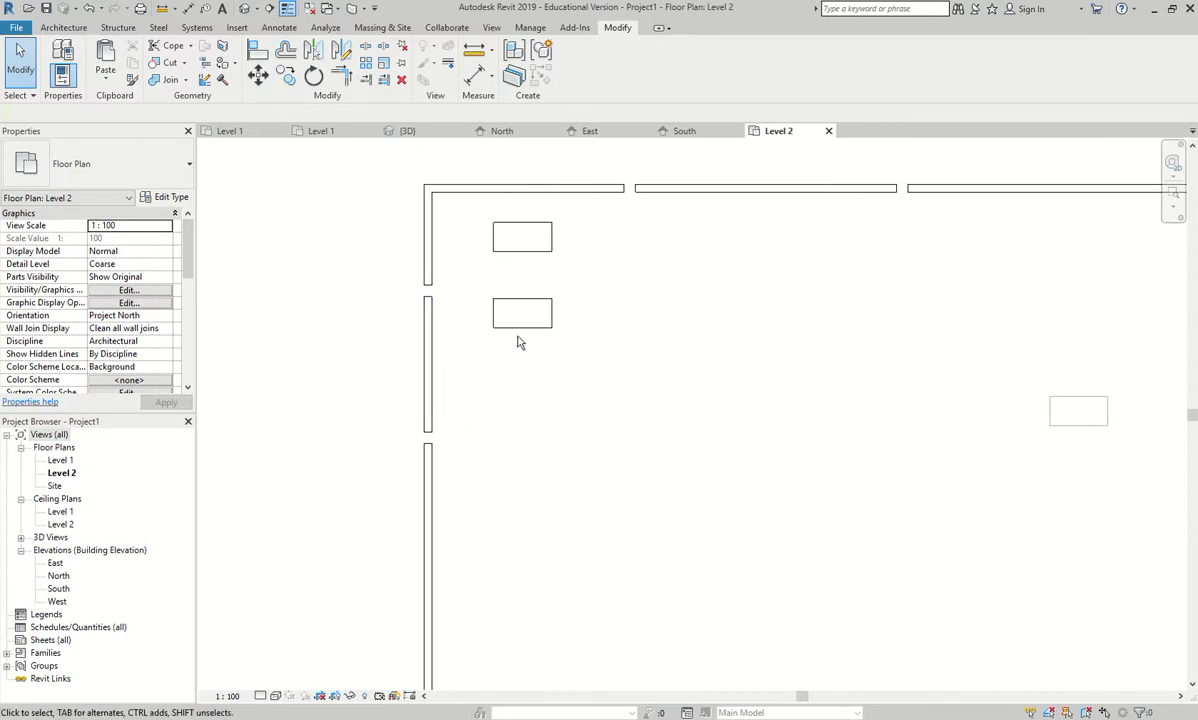
left_click(433, 340)
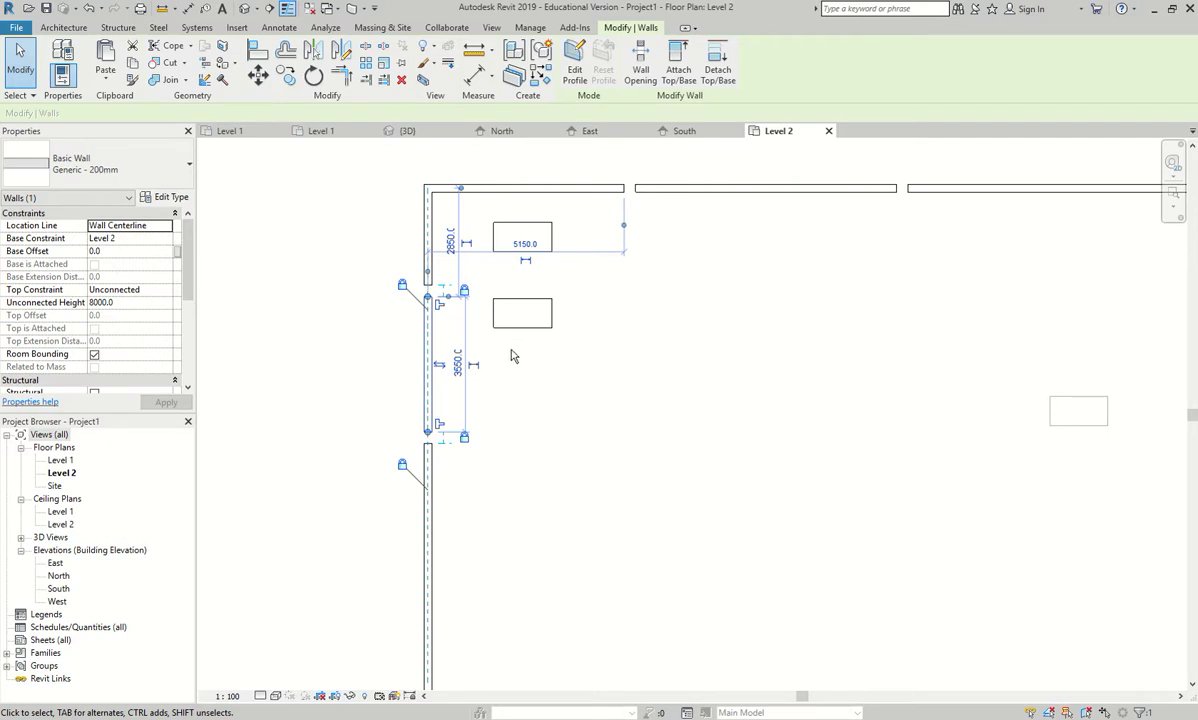
scroll(458, 420, "up", 4)
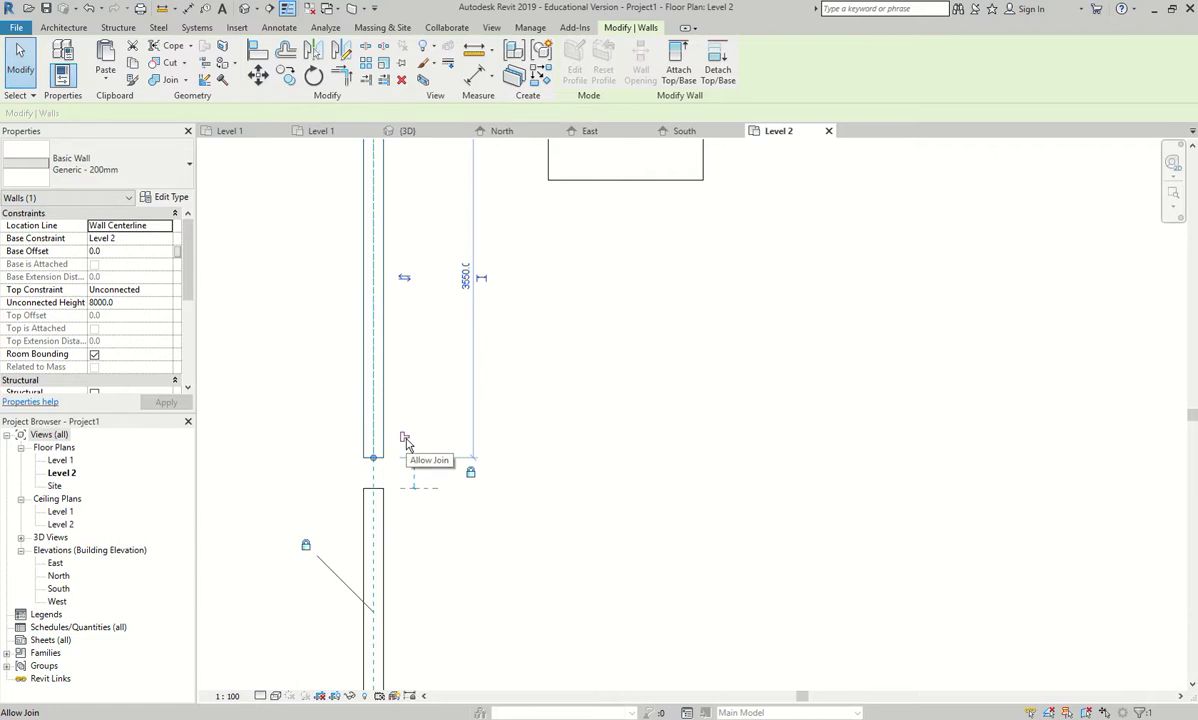
left_click(405, 439)
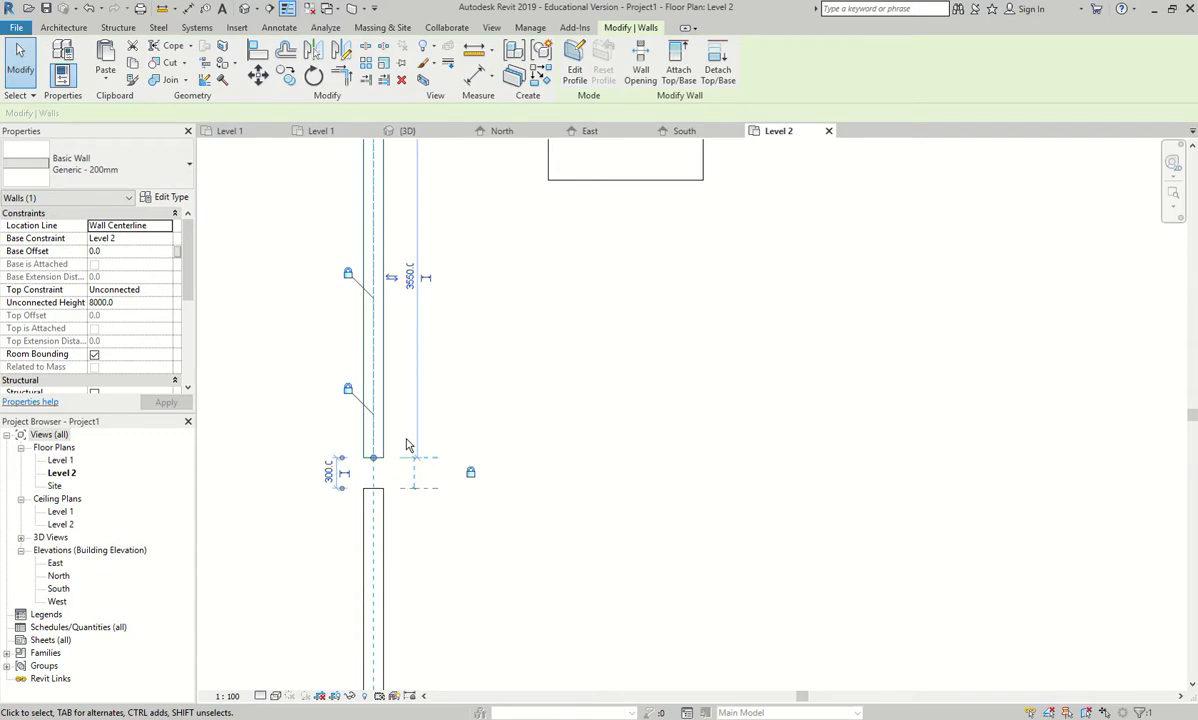
Try stretching the middle wall segment's lower end down toward the segment below the gap, and undo the stretch
scroll(551, 342, "down", 3)
middle_click_drag(500, 361, 417, 460)
scroll(400, 545, "up", 1)
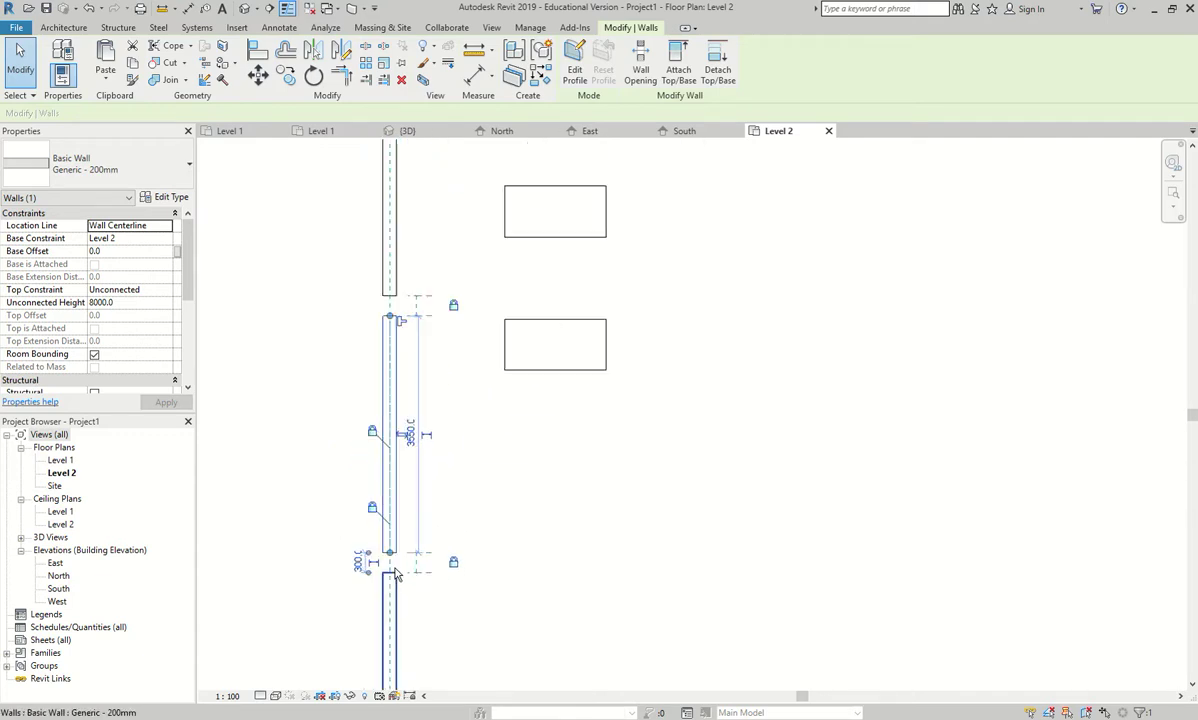
scroll(396, 574, "up", 1)
key("Escape")
left_click(388, 553)
left_click_drag(388, 553, 388, 574)
left_click(422, 585)
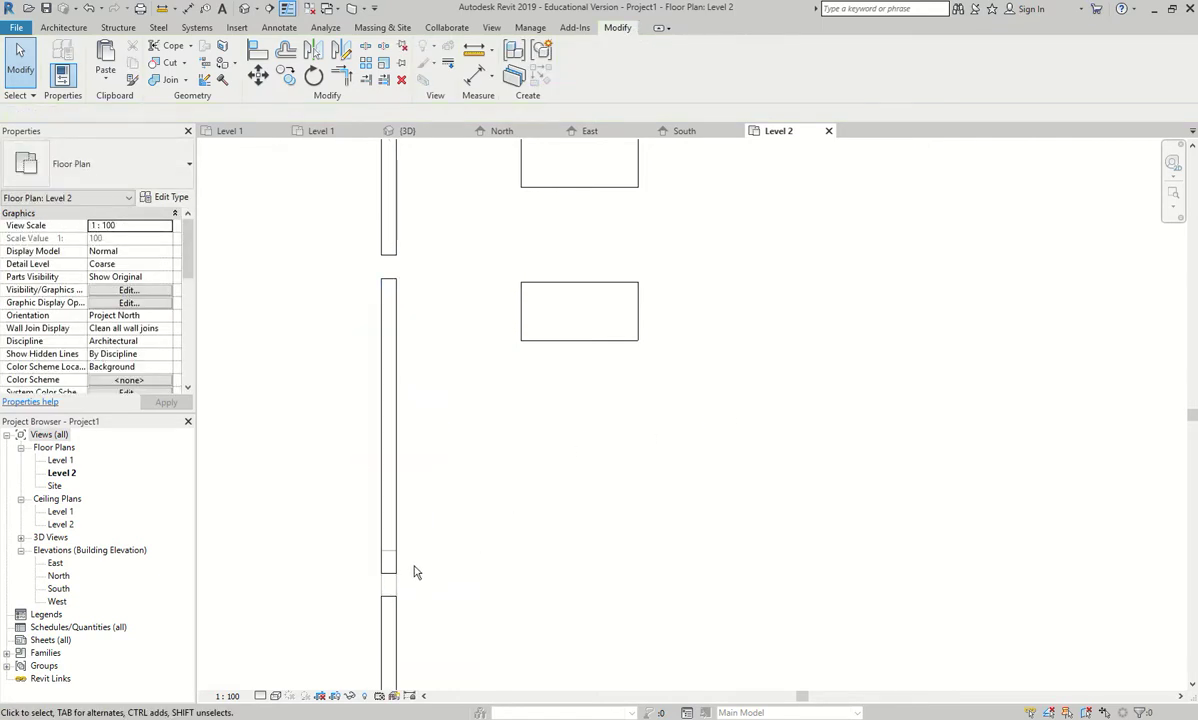
key("ctrl+z")
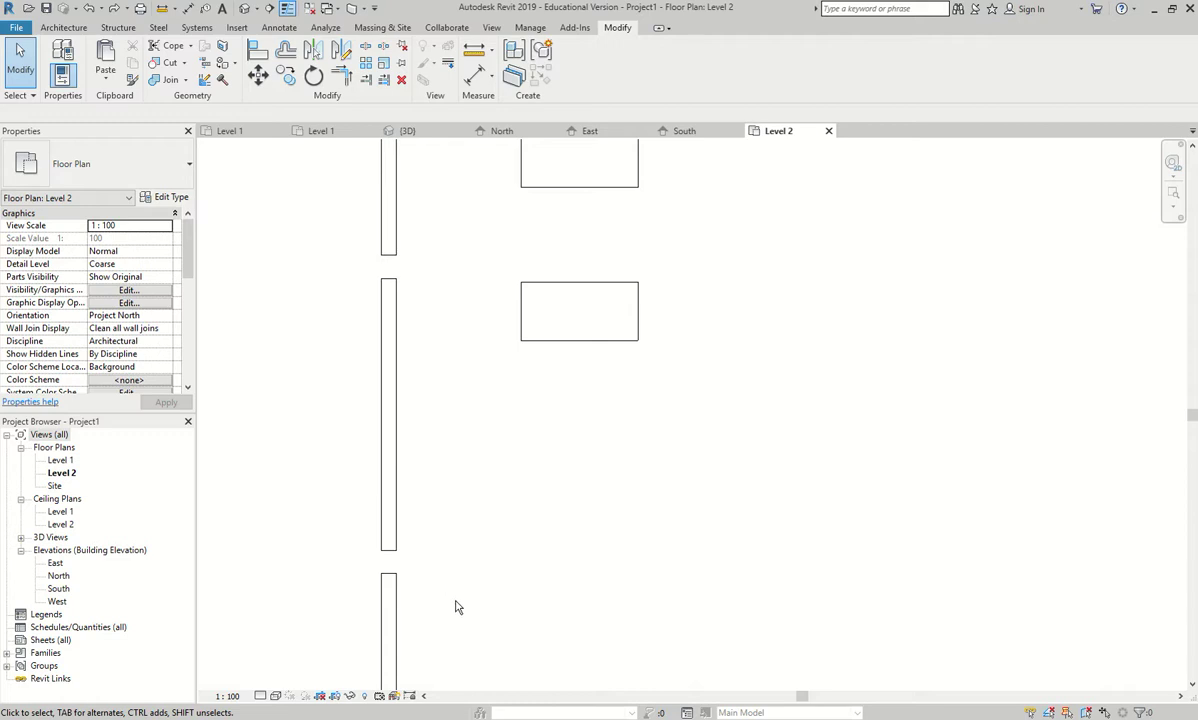
Make the middle wall segment's temporary length dimension permanent and move it to the outer side of the wall
middle_click_drag(503, 313, 344, 375)
left_click(362, 380)
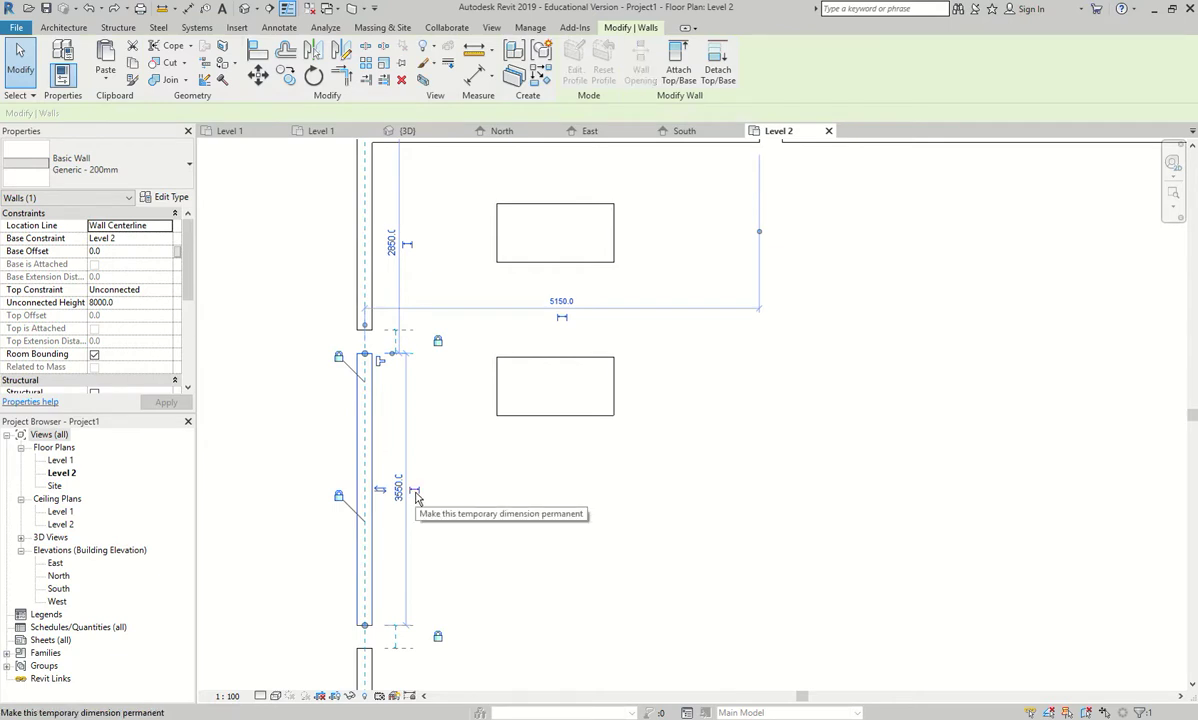
left_click(416, 494)
left_click(498, 490)
scroll(390, 485, "down", 1)
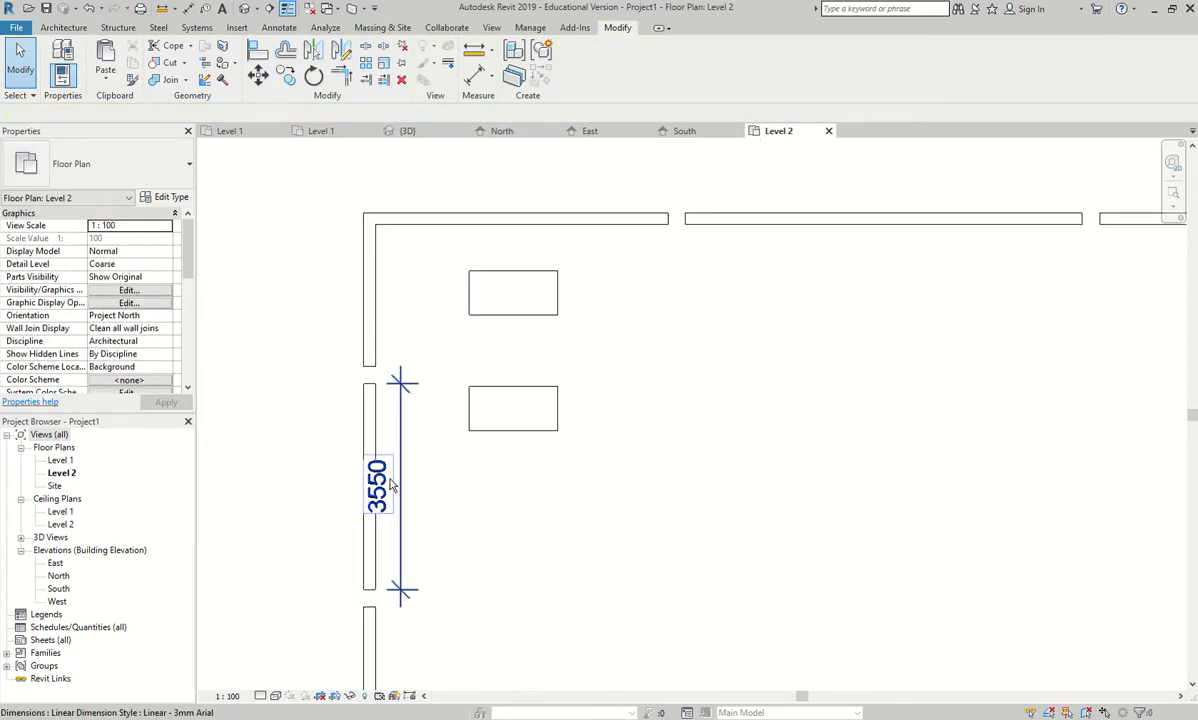
left_click(398, 484)
left_click_drag(433, 484, 313, 468)
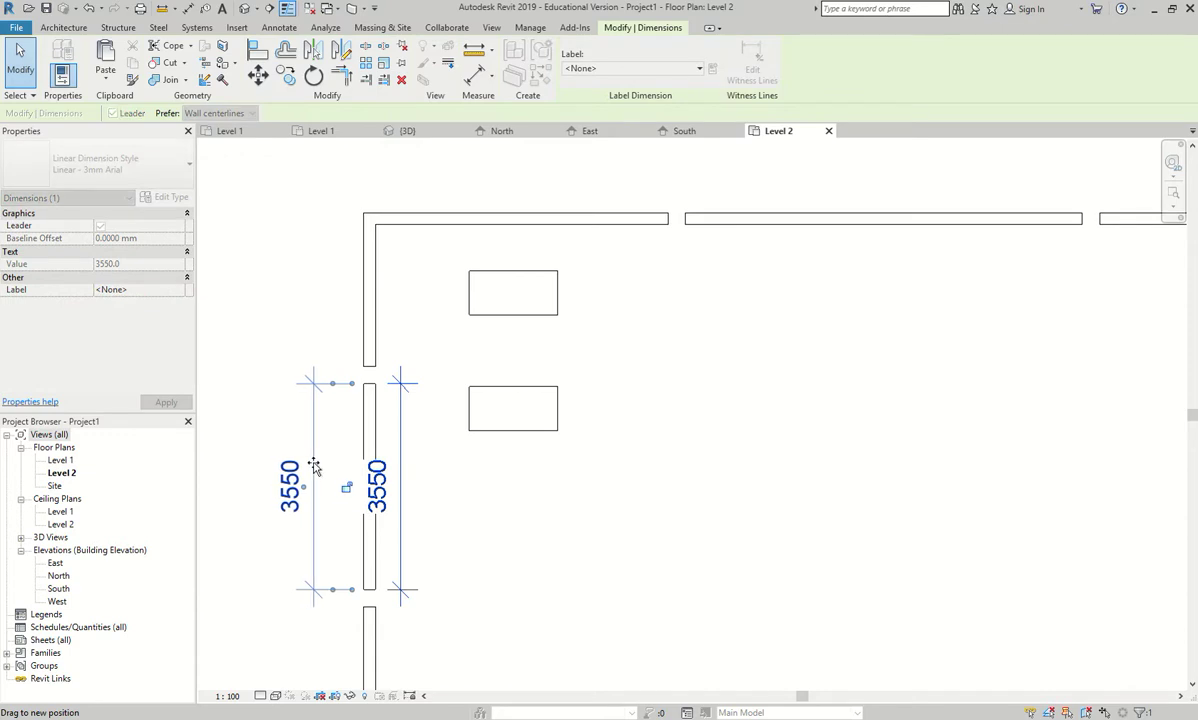
left_click(448, 491)
scroll(448, 491, "down", 2)
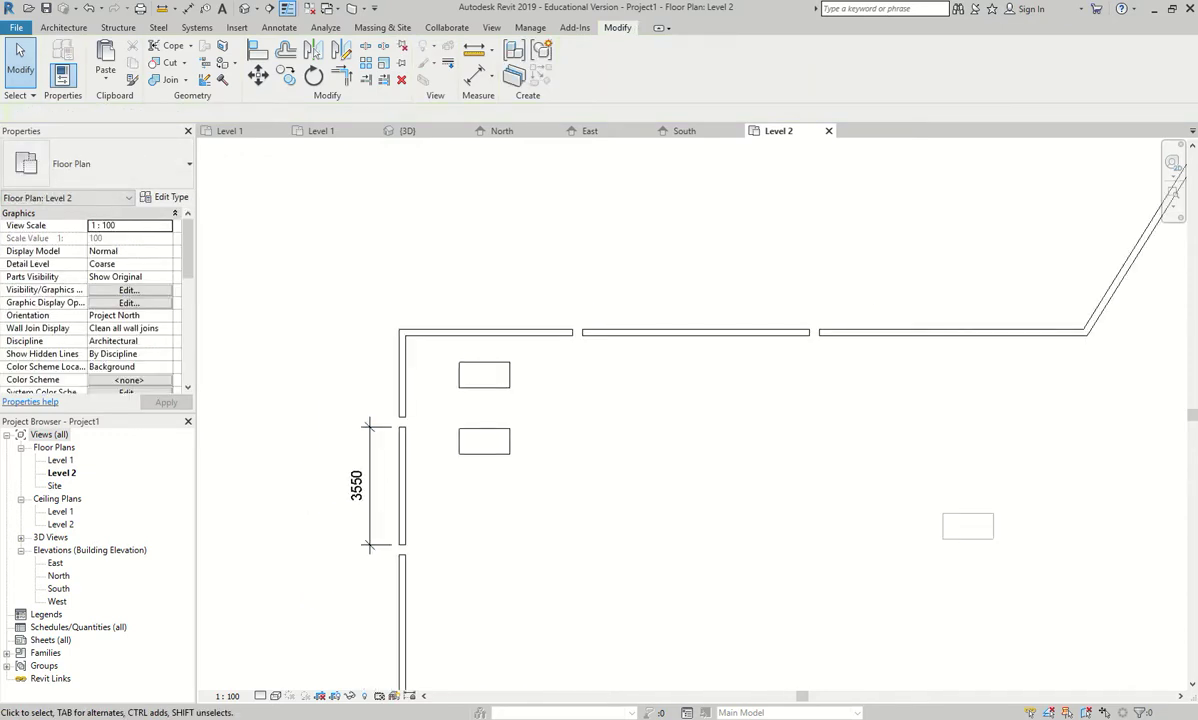
Delete the permanent length dimension placed outside the left wall
scroll(370, 478, "up", 1)
left_click(371, 433)
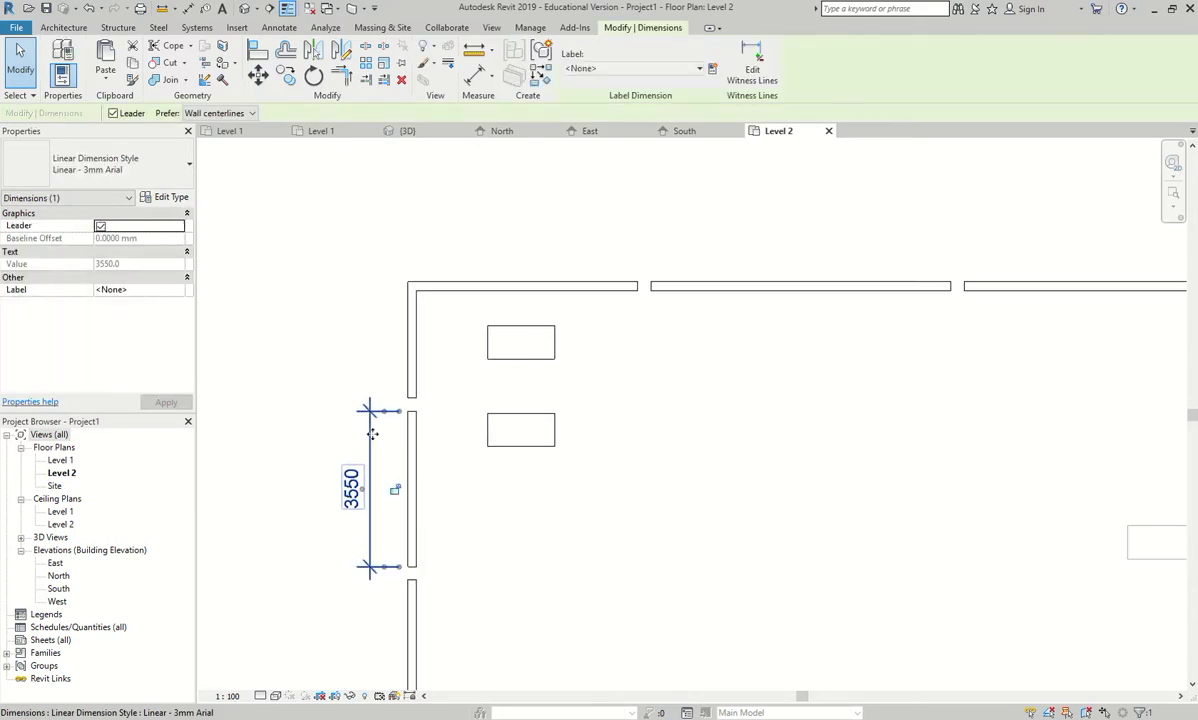
key("Delete")
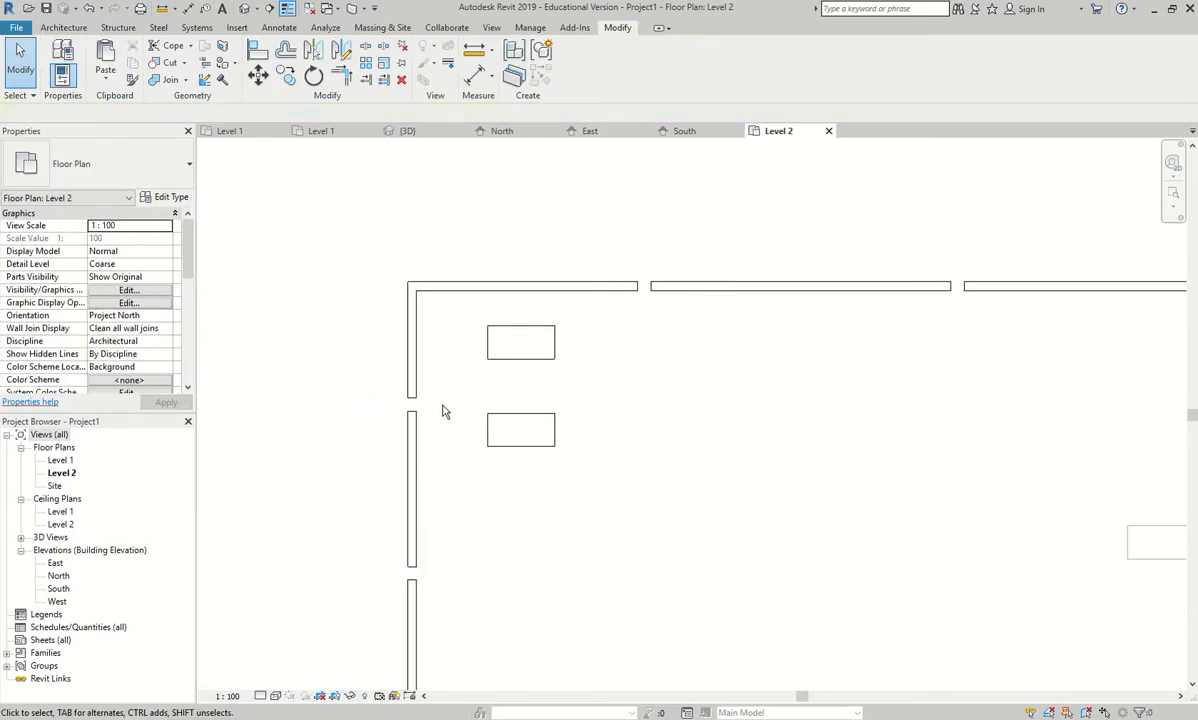
Convert the middle wall segment's temporary length dimension to a permanent one again, and delete it
left_click(413, 465)
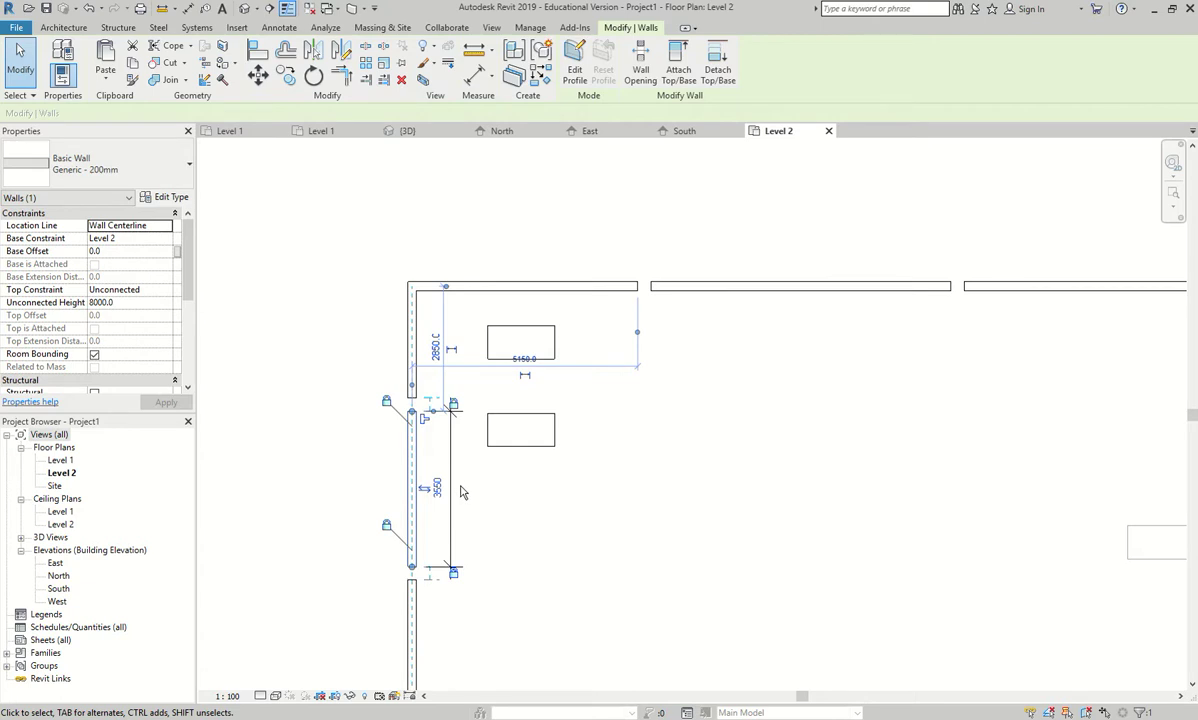
left_click(459, 489)
left_click(547, 487)
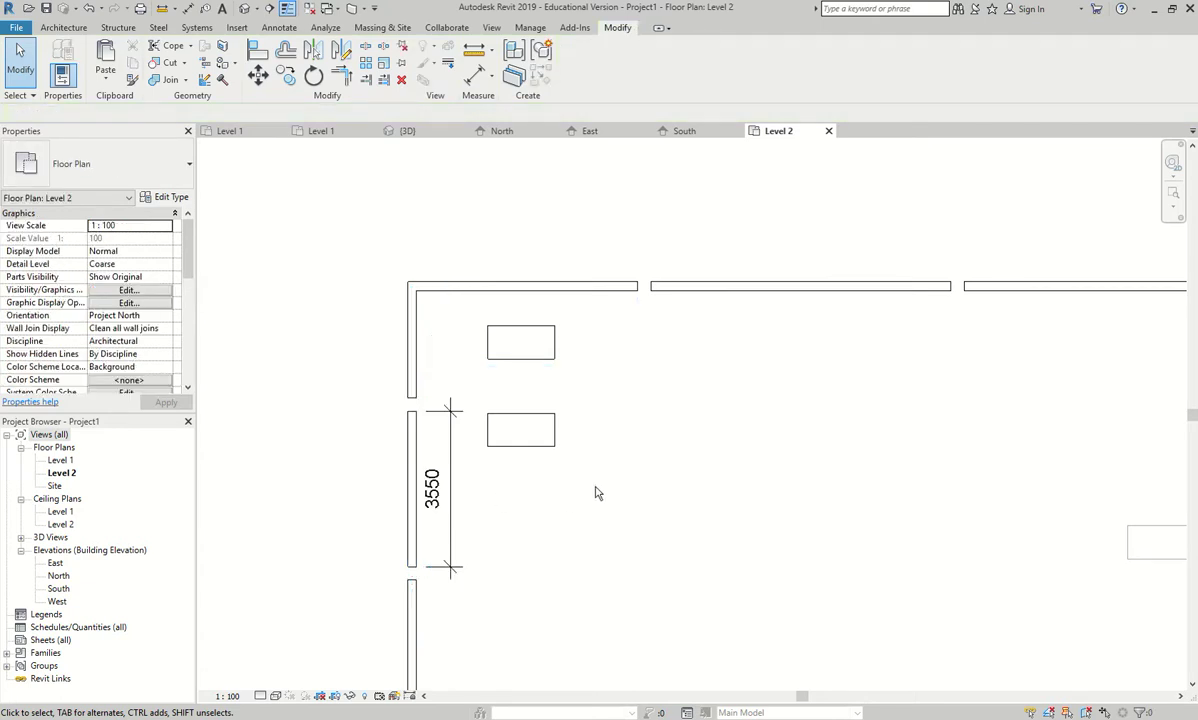
left_click(452, 472)
key("Delete")
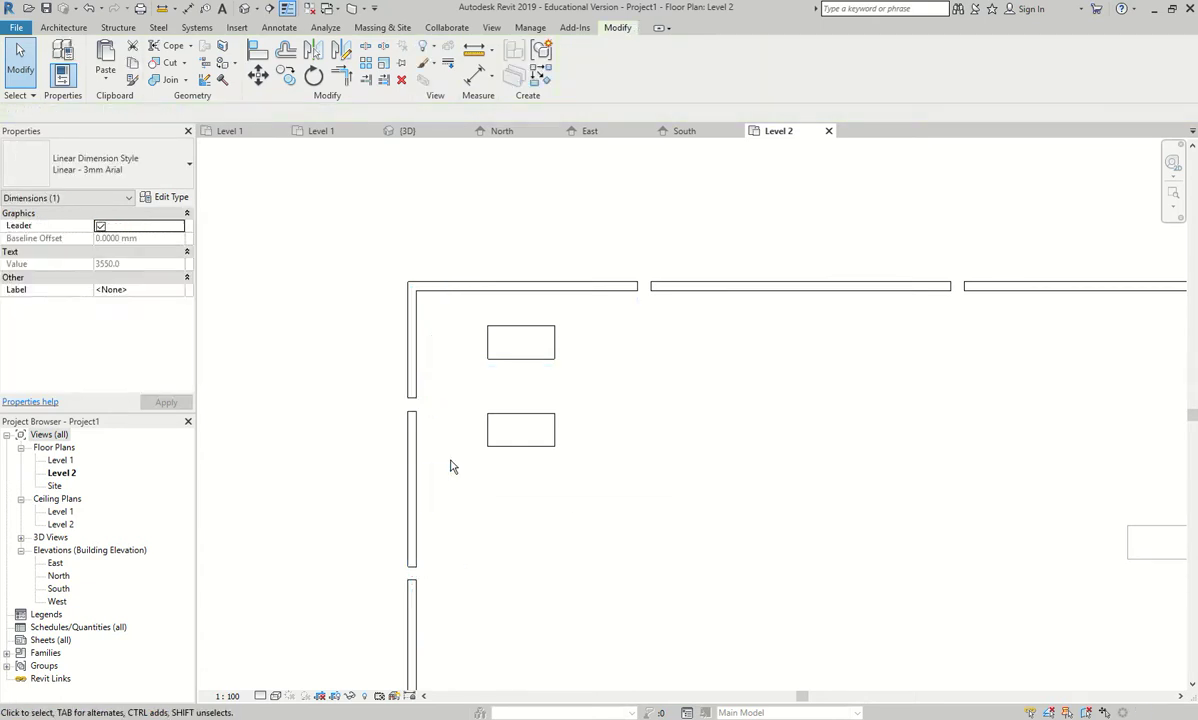
Place an aligned dimension outside the left wall, from the horizontal wall to the middle segment's lower end, and delete it
left_click(278, 27)
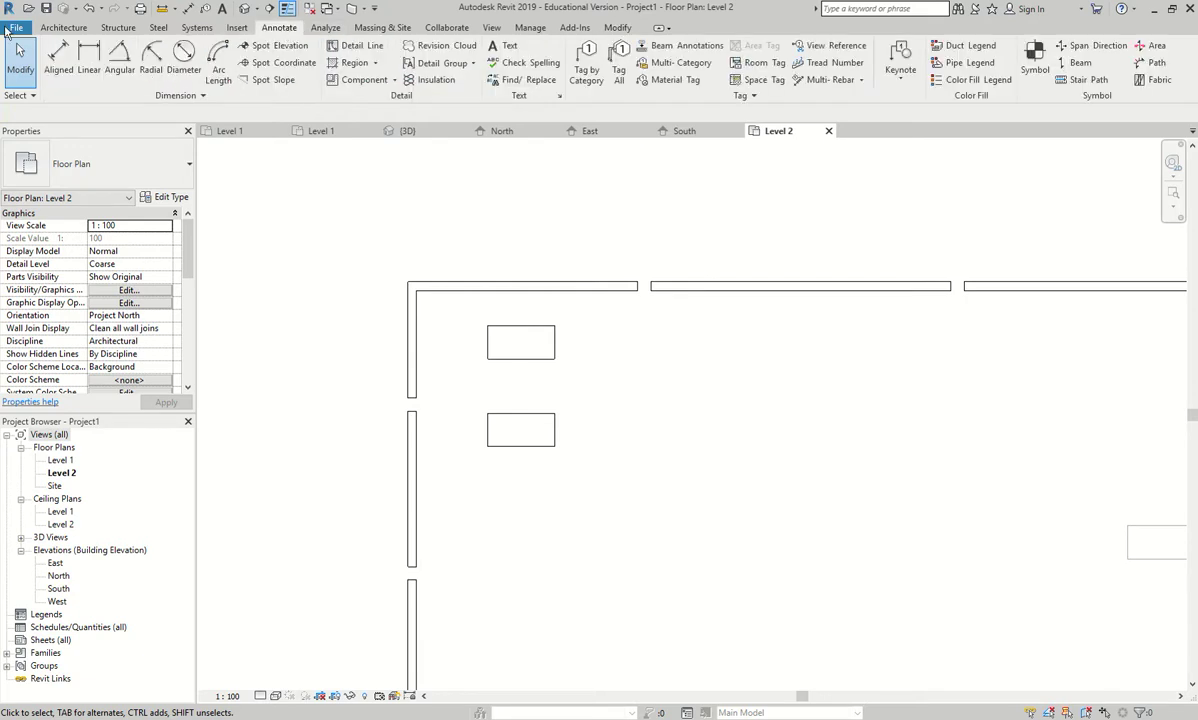
left_click(58, 58)
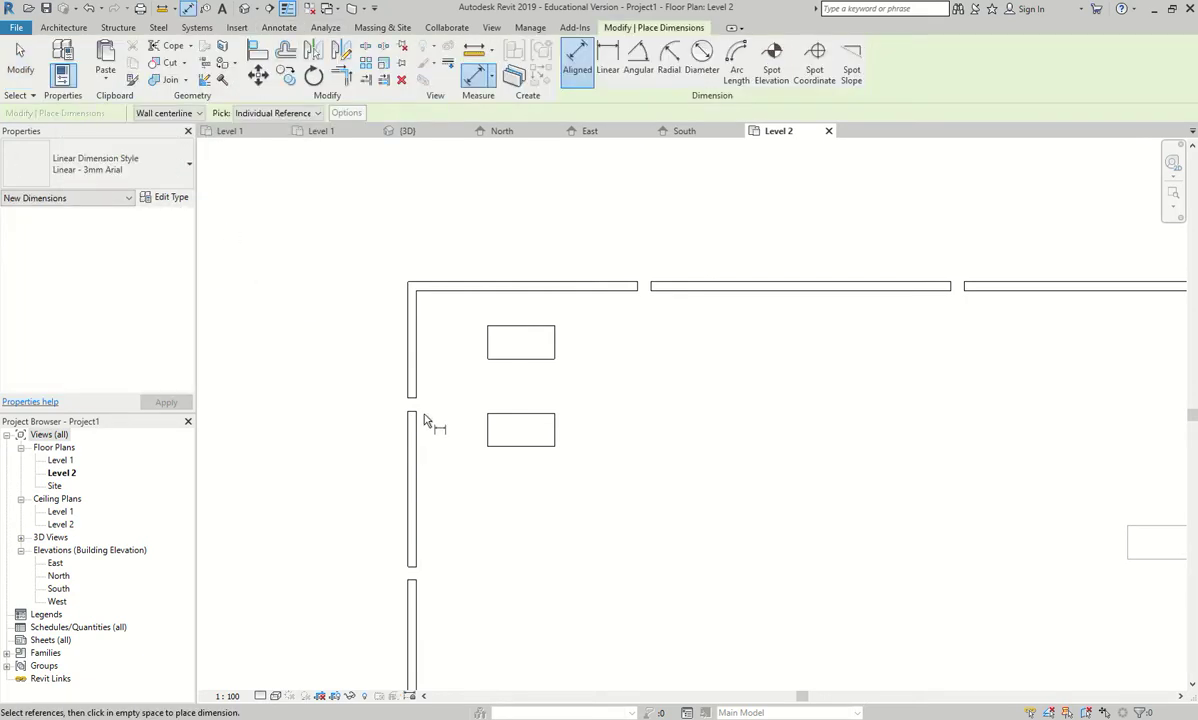
scroll(428, 460, "down", 3)
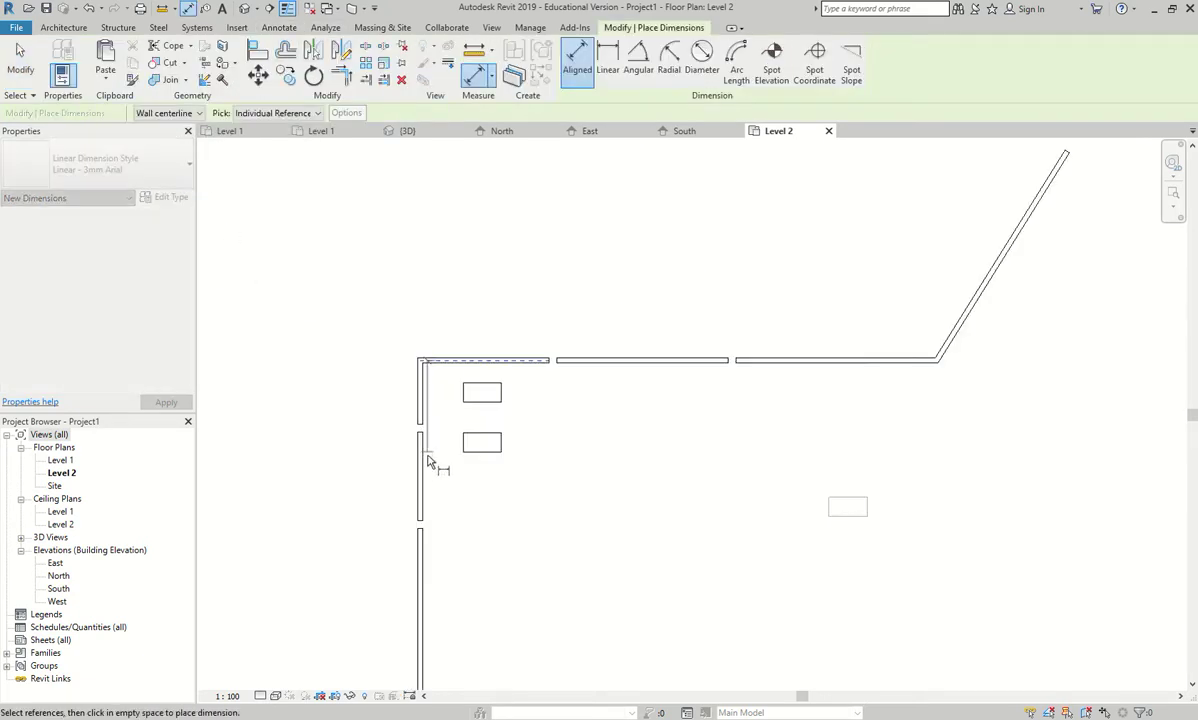
left_click(420, 530)
left_click(318, 466)
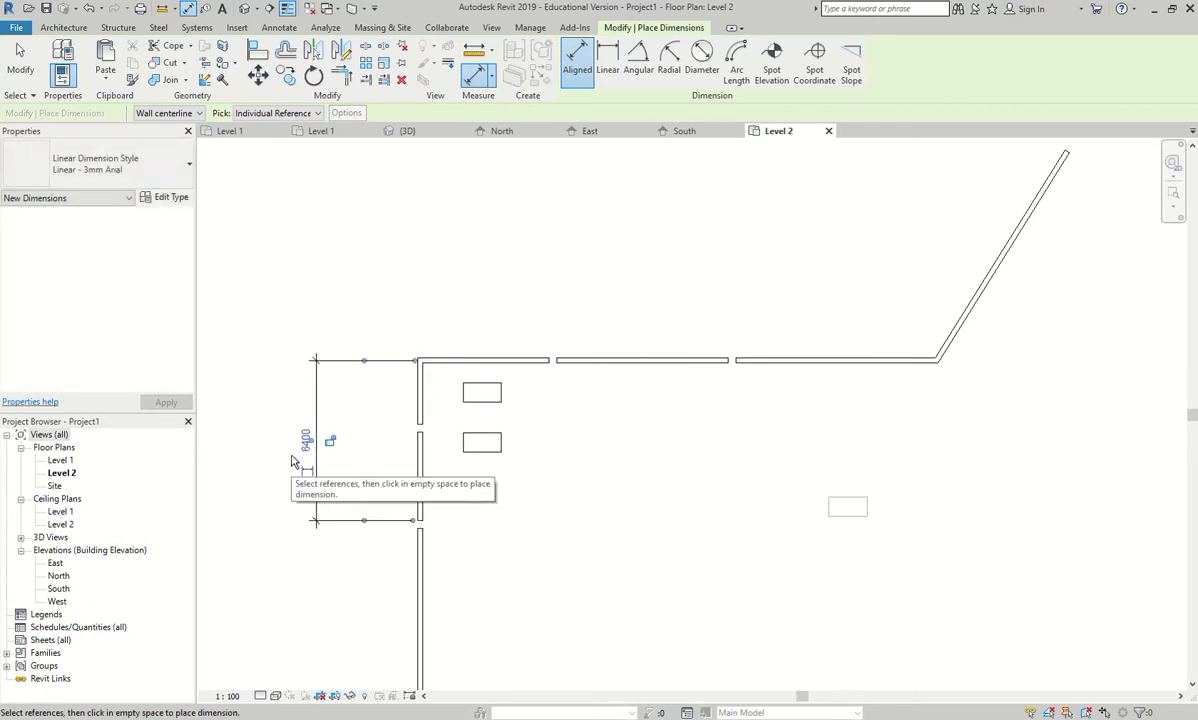
key("Escape")
left_click_drag(370, 330, 258, 581)
key("Delete")
scroll(385, 430, "up", 2)
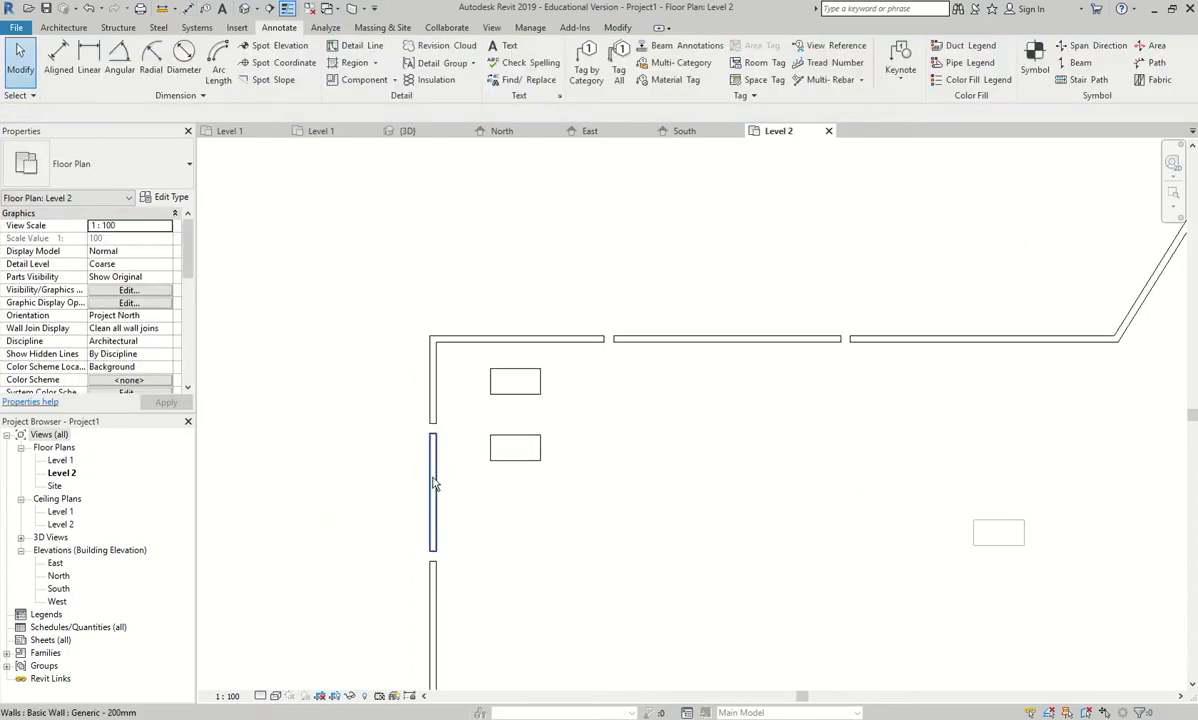
left_click(433, 485)
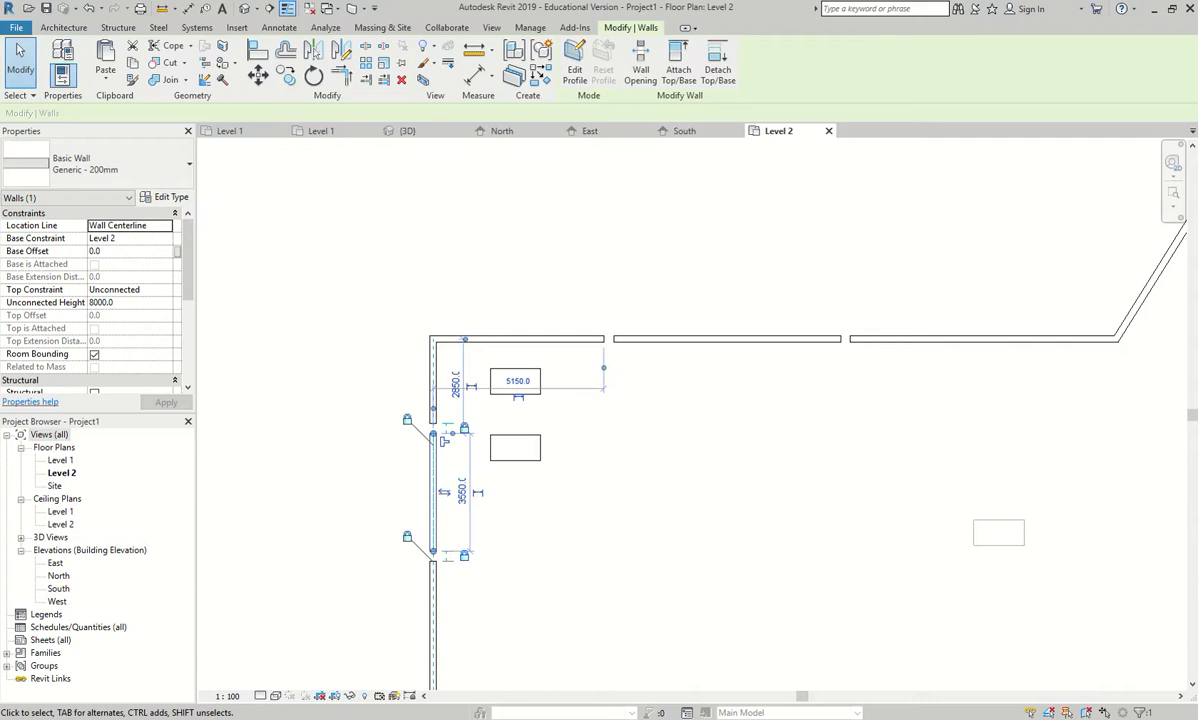
key("Escape")
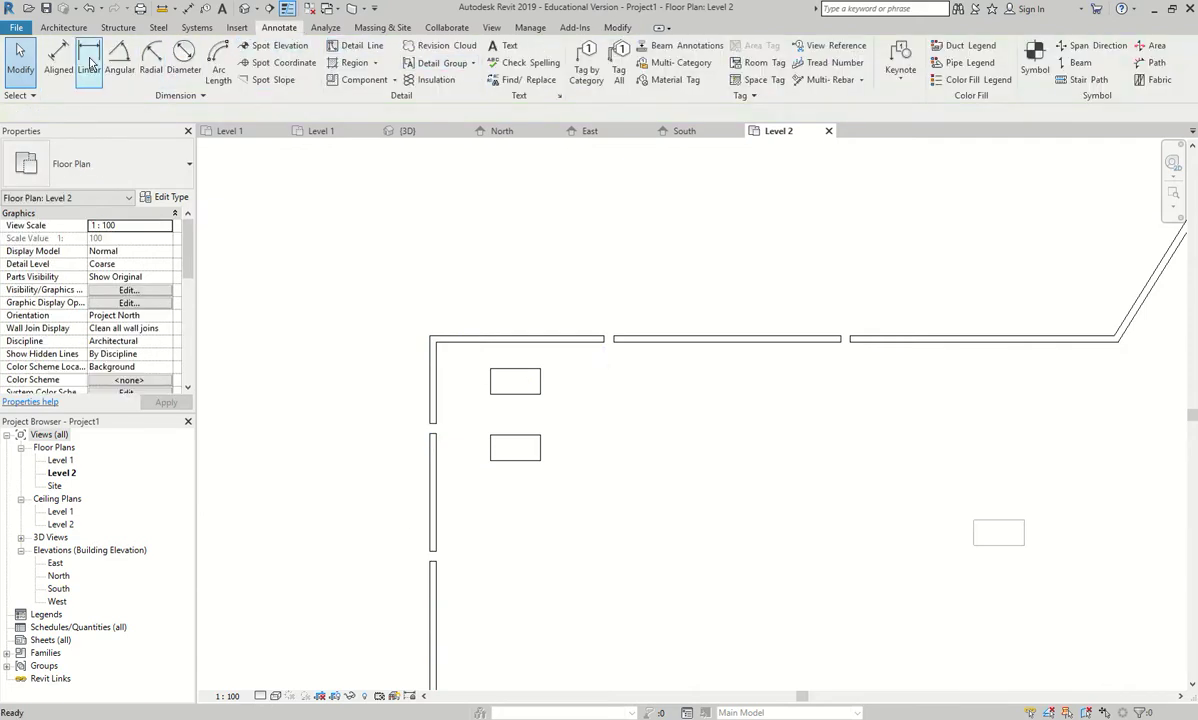
Draw two chained walls in a V below the horizontal wall's first gap, about 1260 mm deep, joining both gap ends
left_click(60, 28)
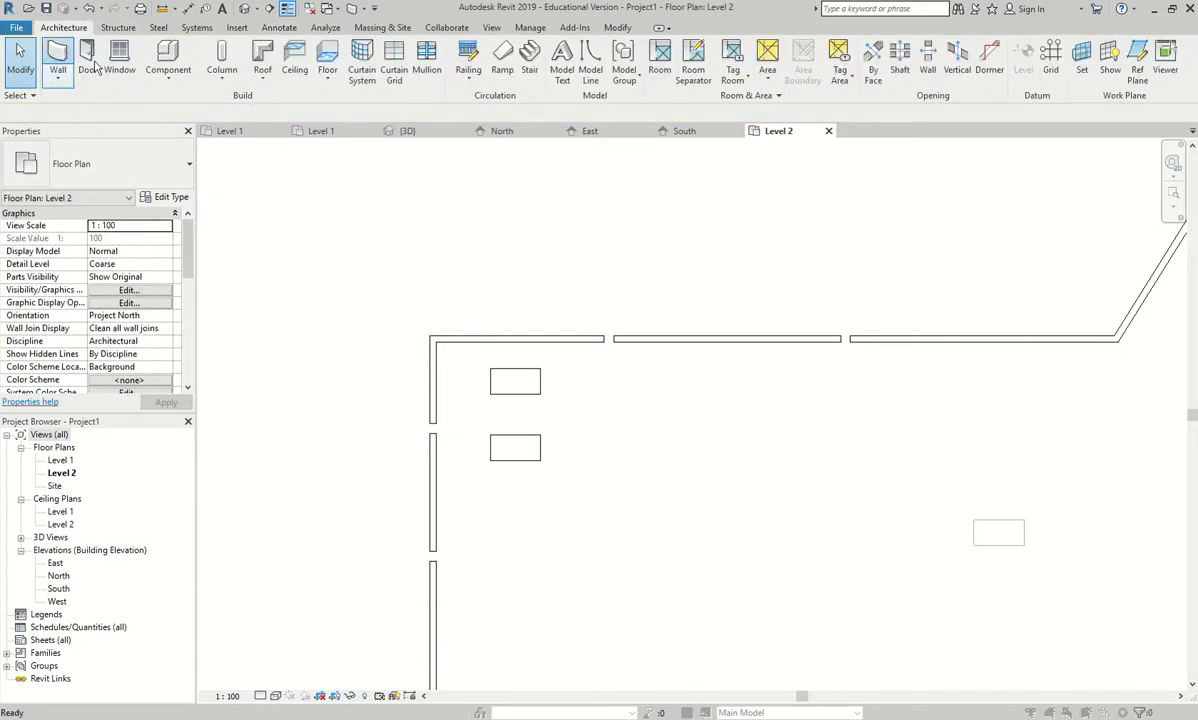
left_click(692, 423)
key("w")
key("a")
scroll(639, 360, "up", 6)
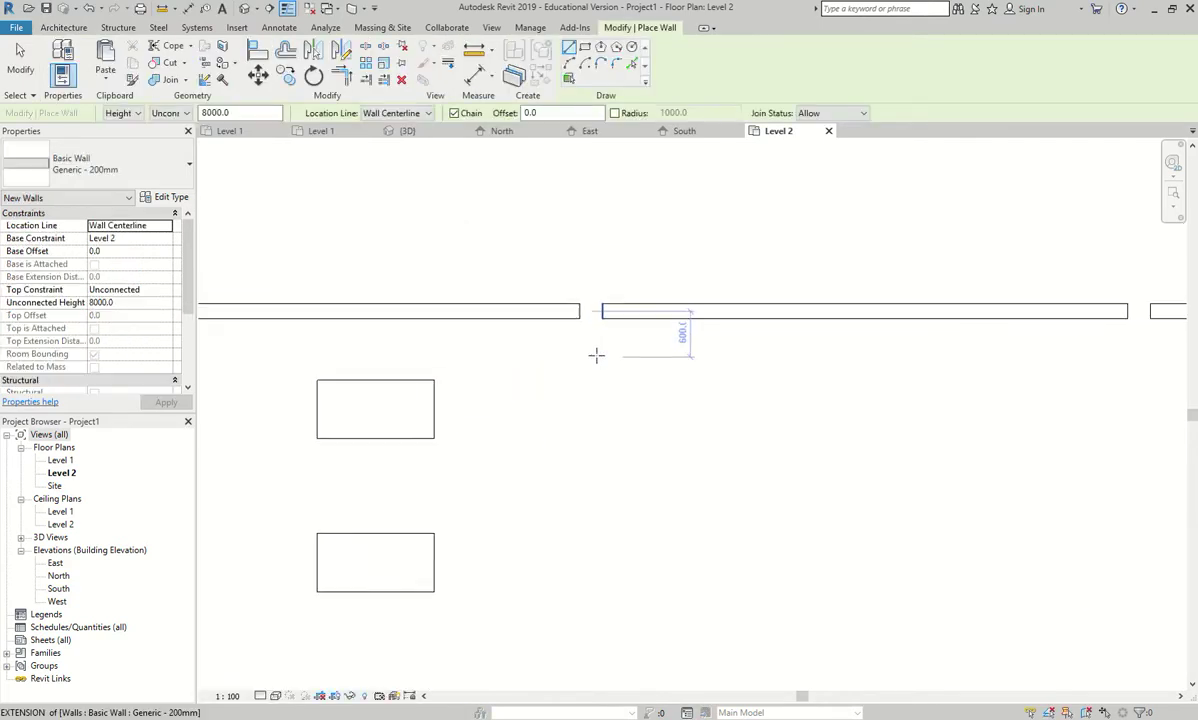
left_click(537, 182)
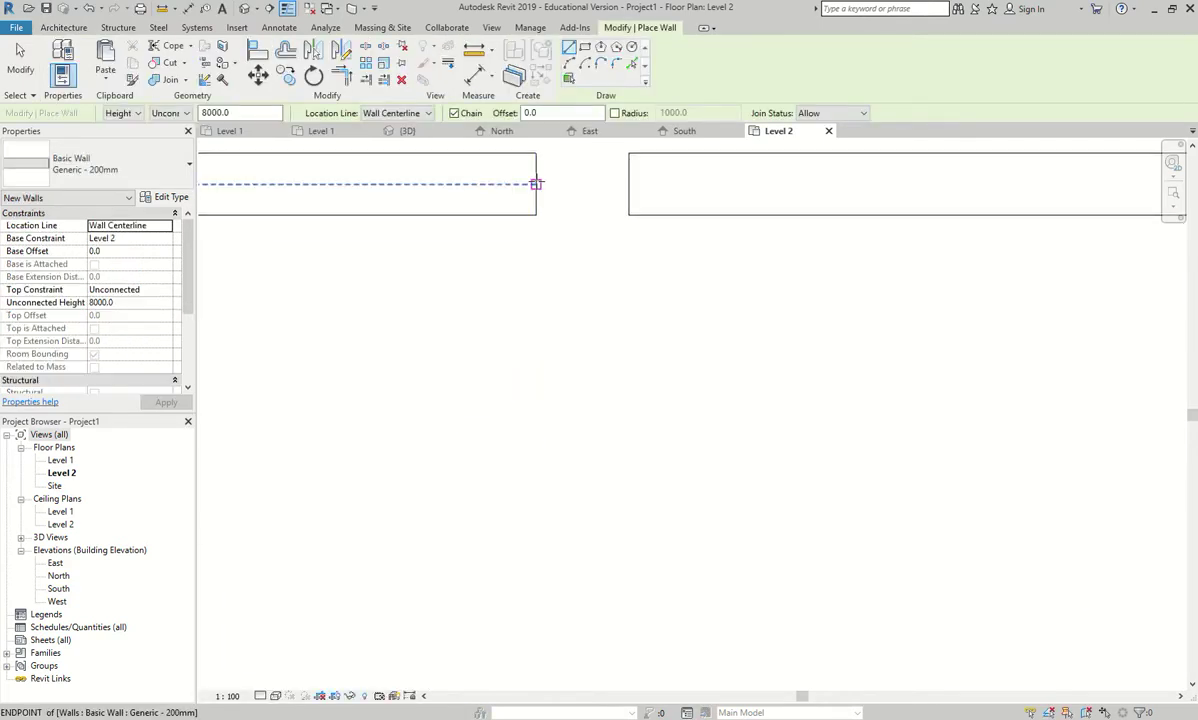
left_click(590, 571)
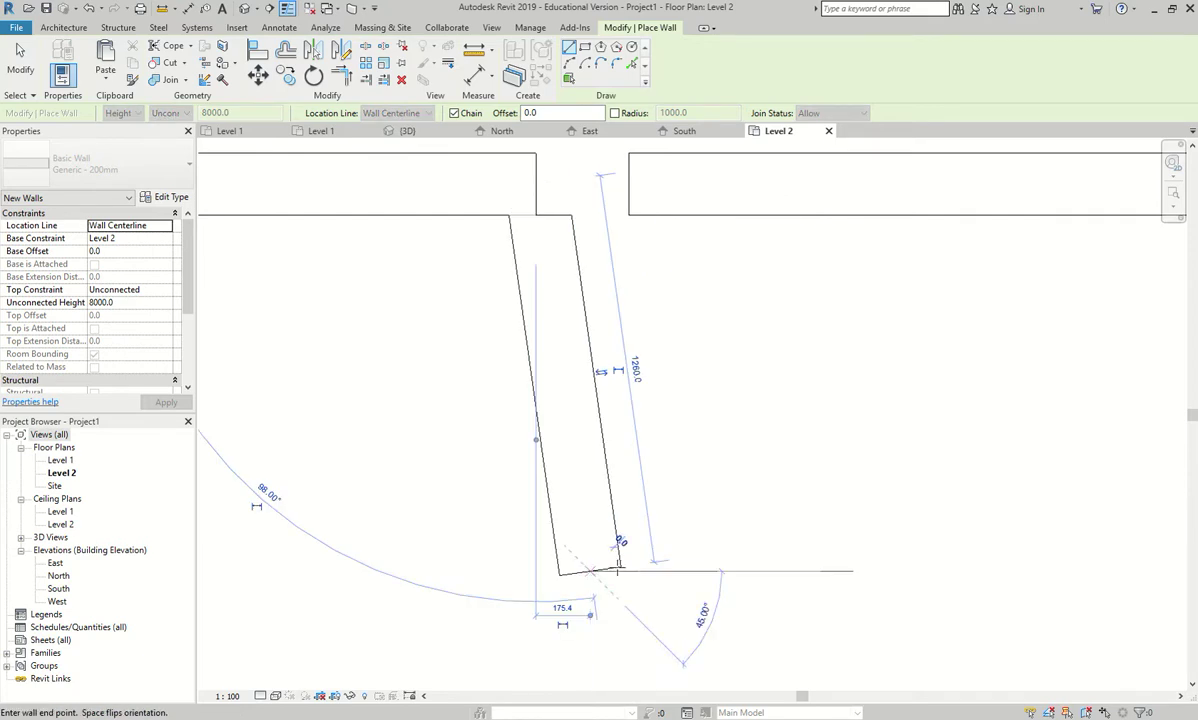
left_click(626, 184)
key("Escape")
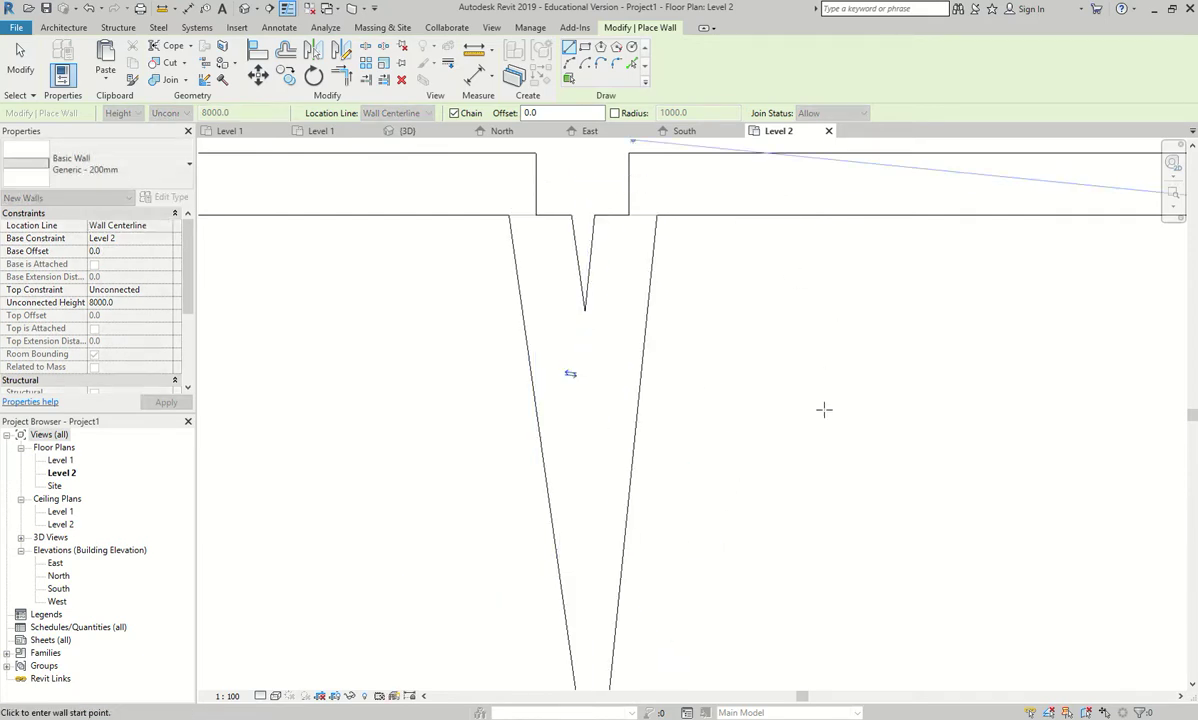
key("Escape")
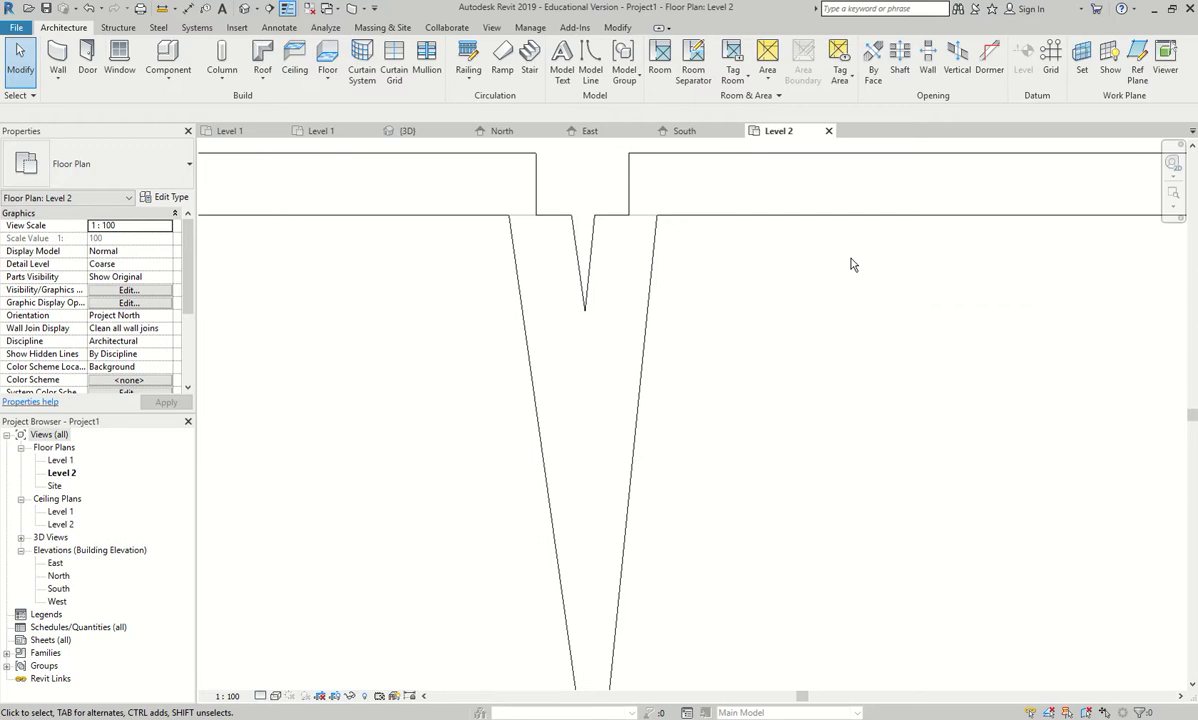
Delete both V-shaped walls below the gap in the horizontal wall
scroll(608, 331, "down", 3)
left_click_drag(666, 356, 575, 452)
key("Escape")
scroll(503, 380, "down", 4)
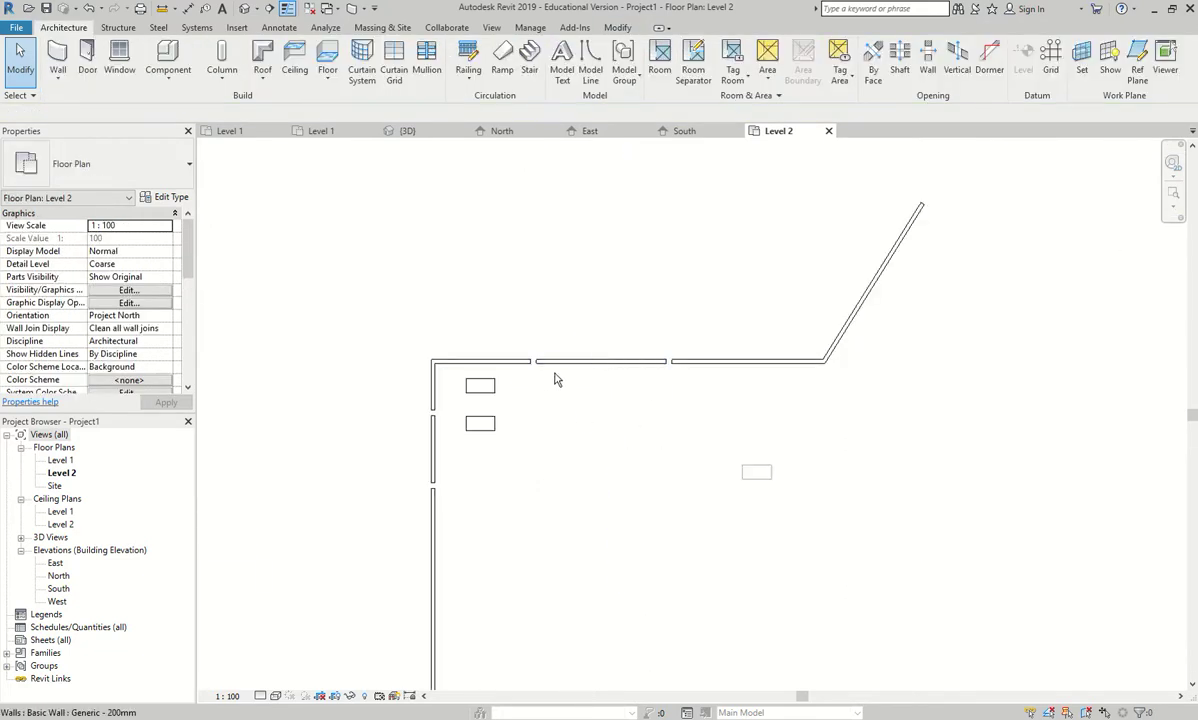
Draw a vertical wall about 41344 mm long from the slanted wall's free end down to the left wall's lower end level
scroll(628, 444, "down", 2)
key("w")
key("a")
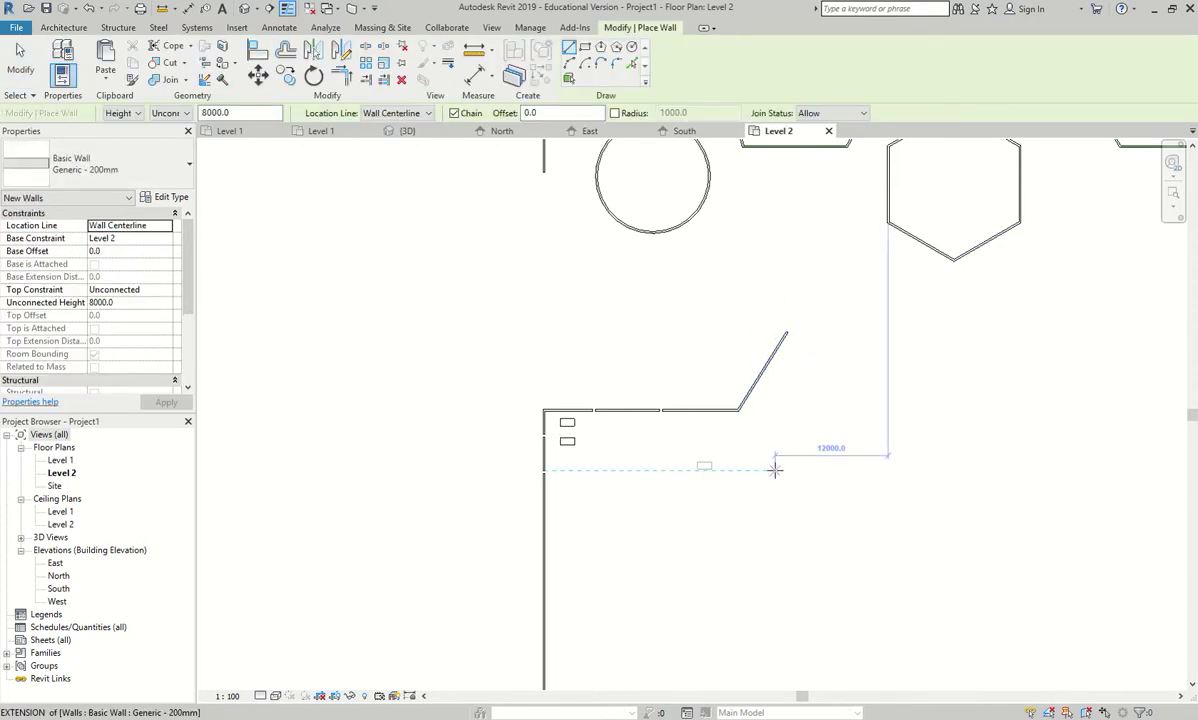
scroll(786, 332, "up", 2)
left_click(786, 326)
middle_click_drag(808, 605, 778, 289)
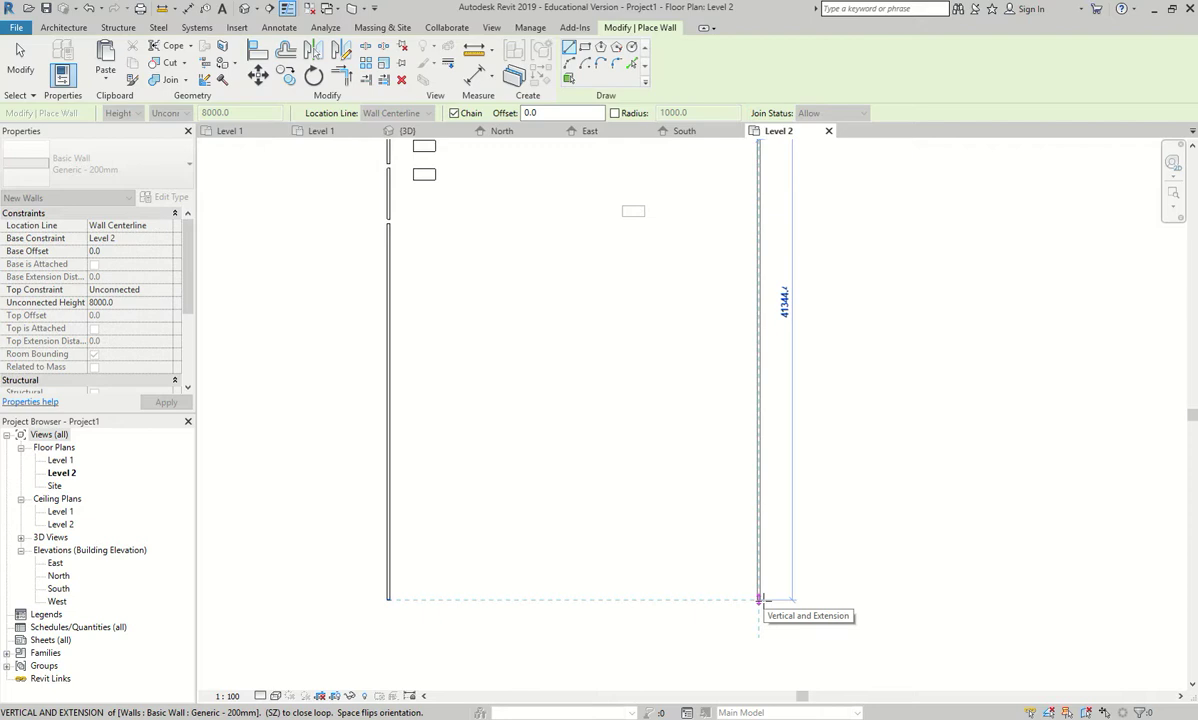
left_click(759, 600)
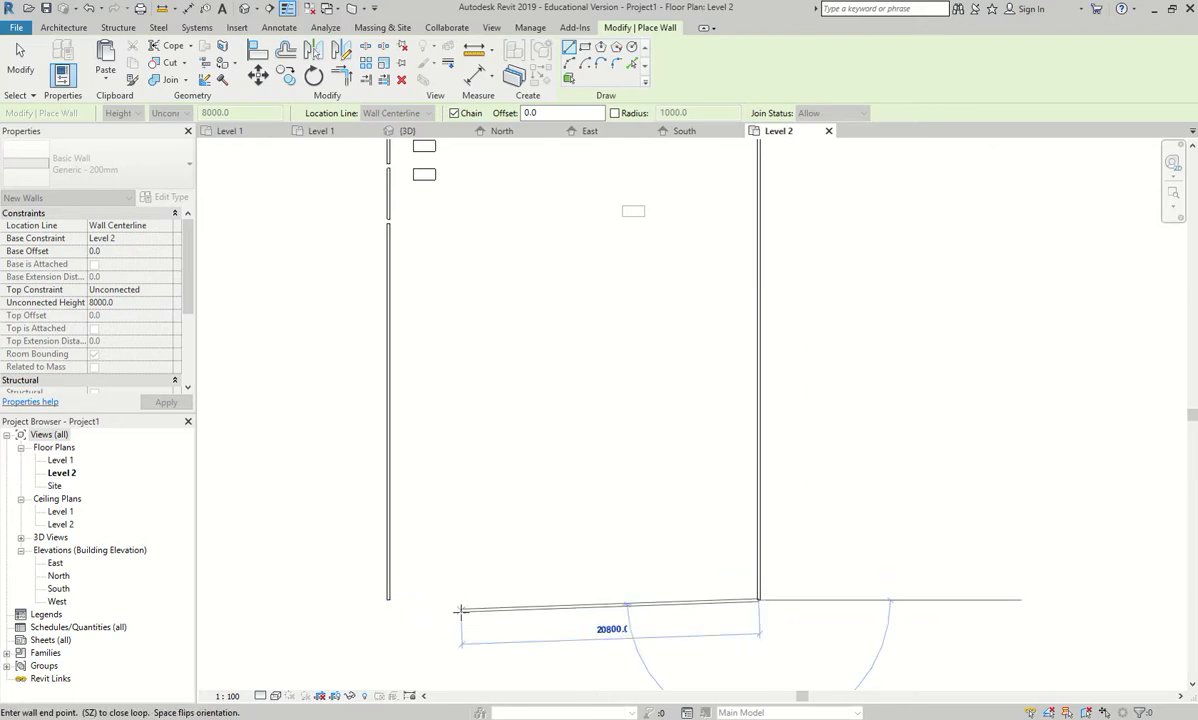
key("Escape")
key("Escape")
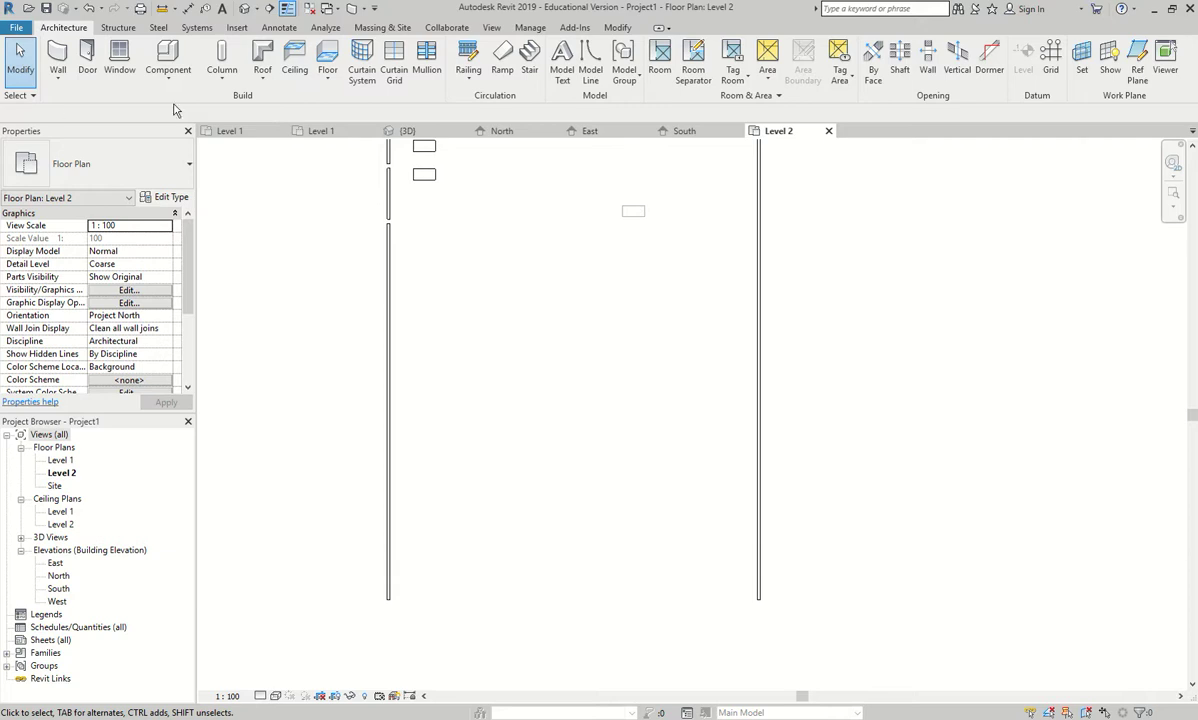
Draw two chained walls from the long left wall segment to the midpoint of the horizontal wall's last segment, the second about 14495 mm long at 79.60°
left_click(57, 55)
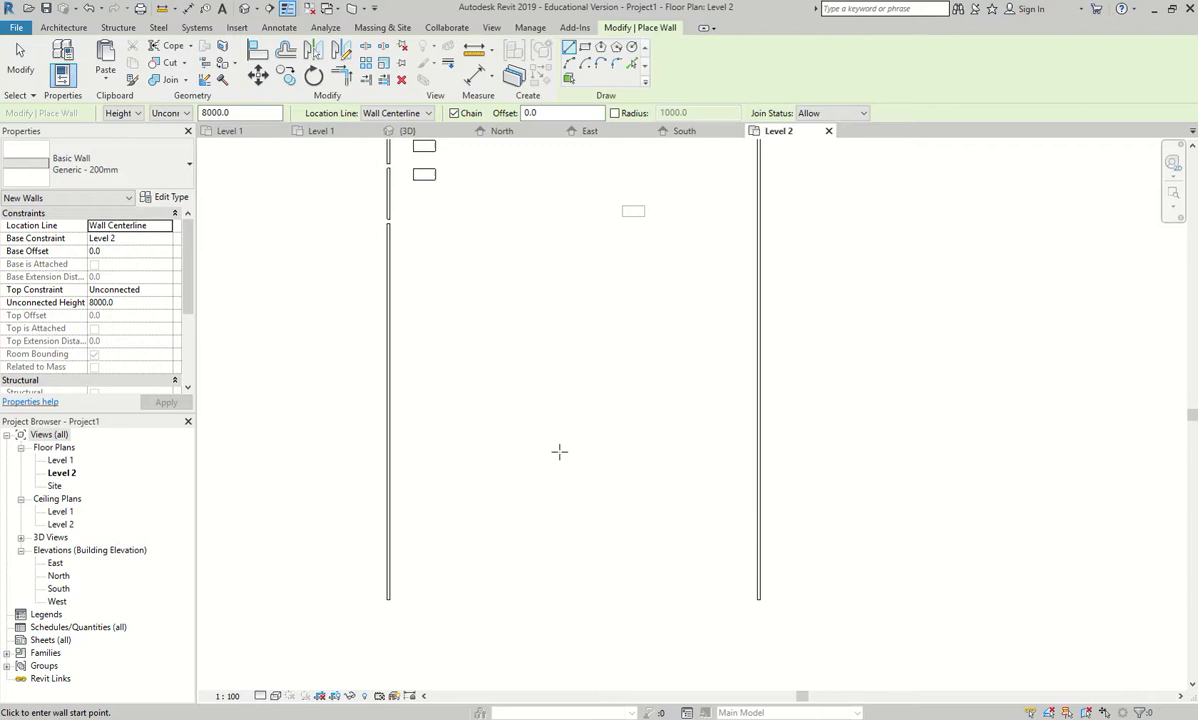
left_click(388, 598)
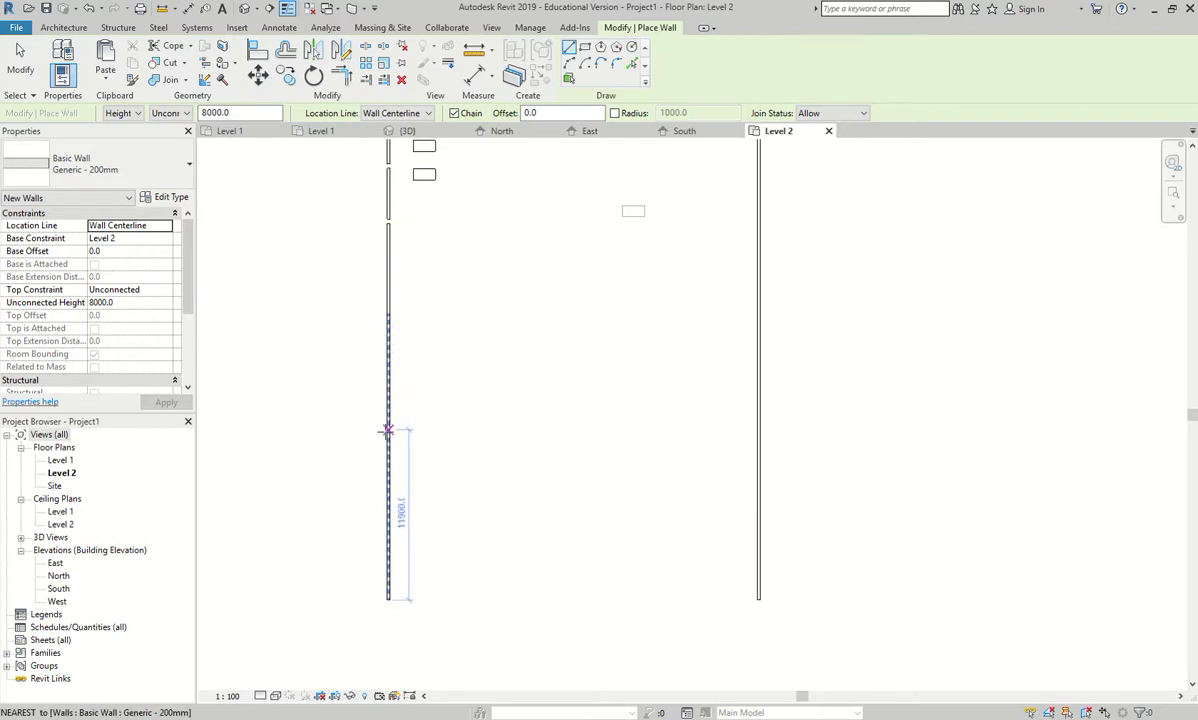
key("Escape")
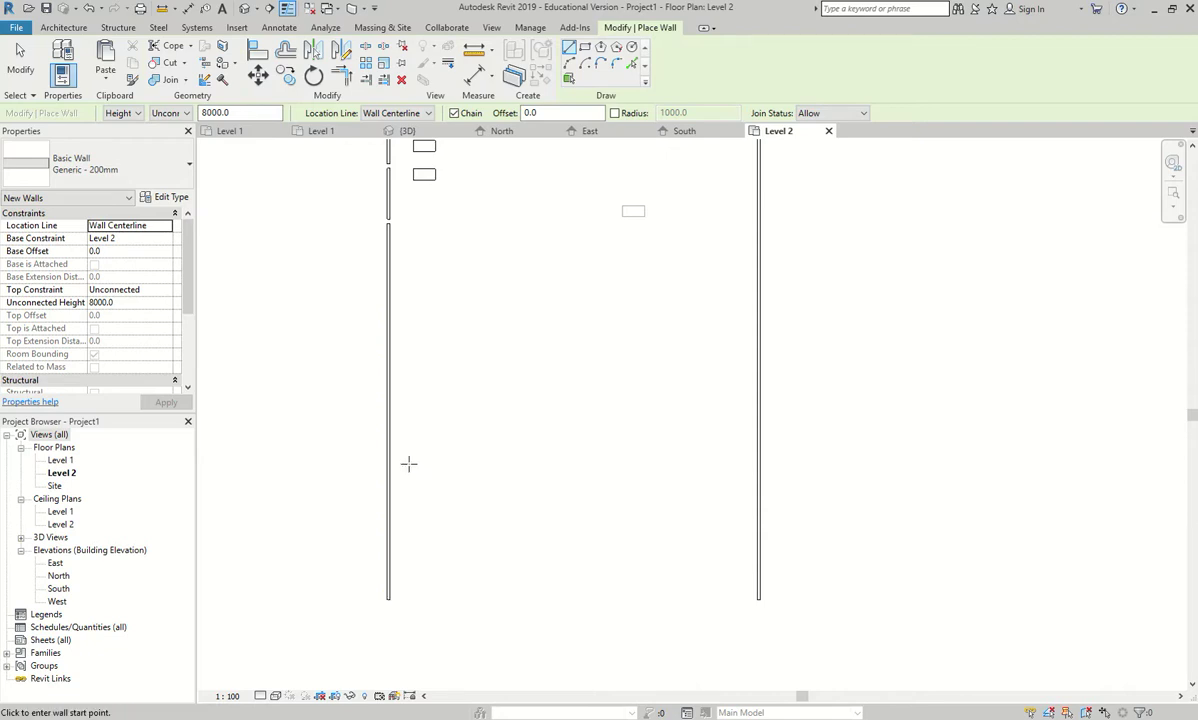
left_click(388, 457)
left_click(588, 333)
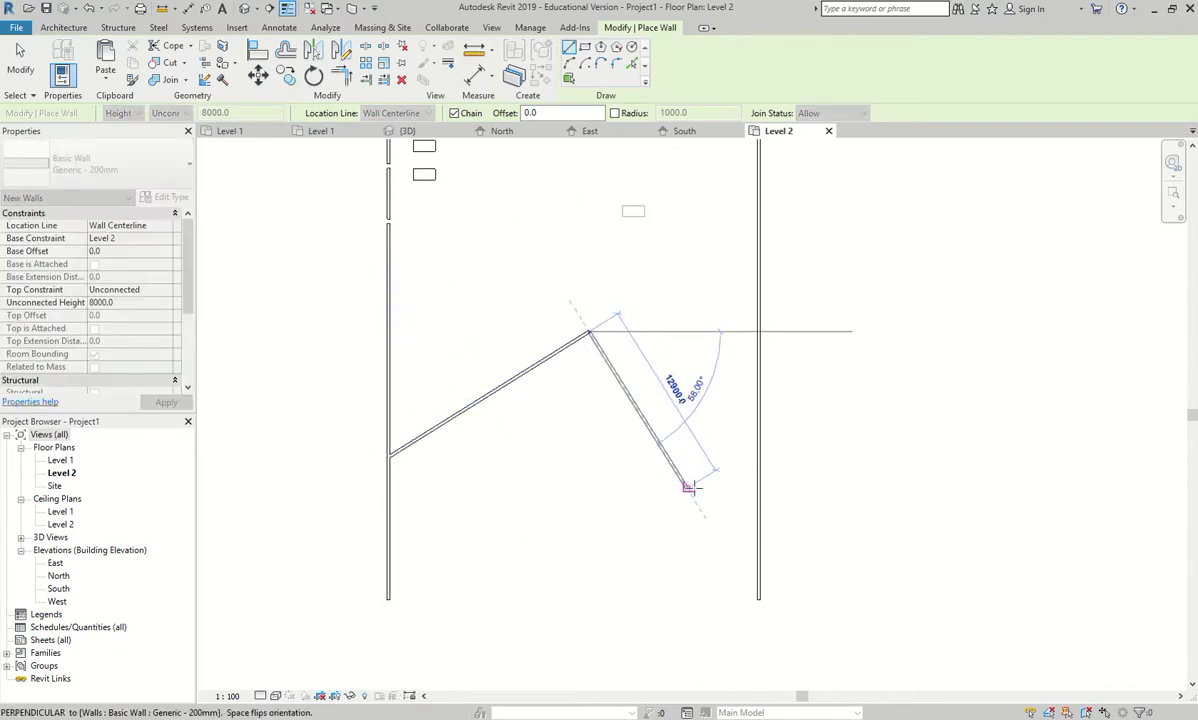
scroll(786, 340, "down", 2)
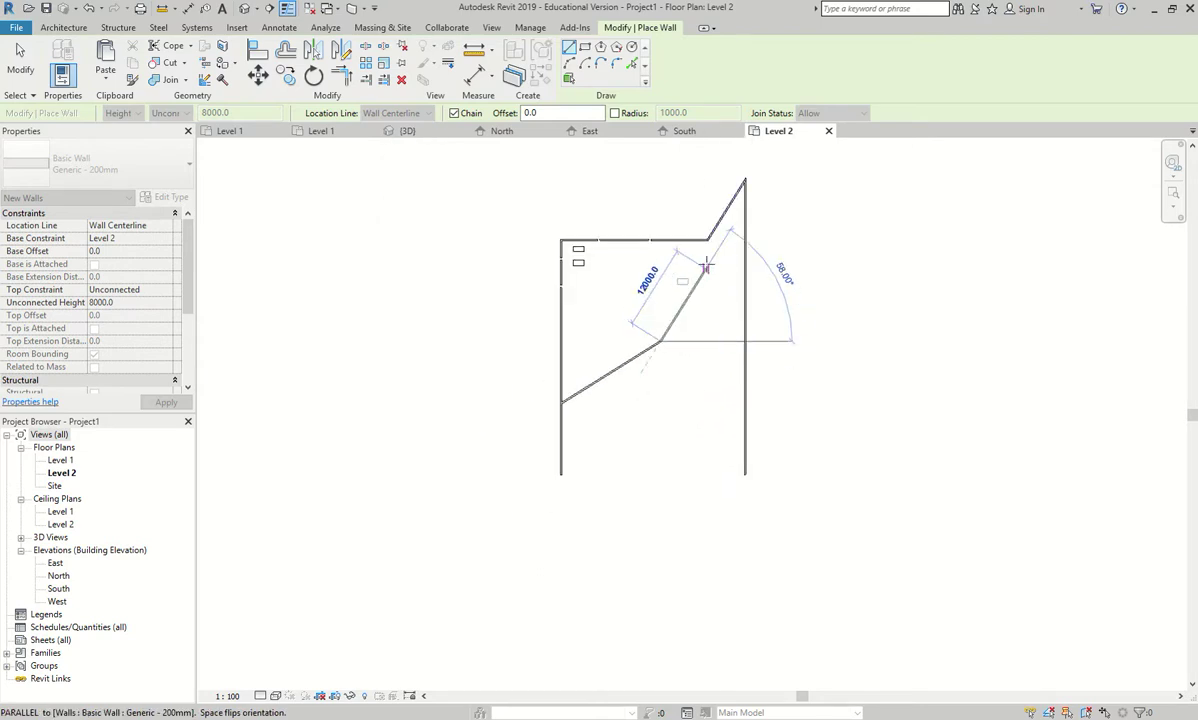
scroll(697, 258, "up", 1)
scroll(697, 258, "up", 1)
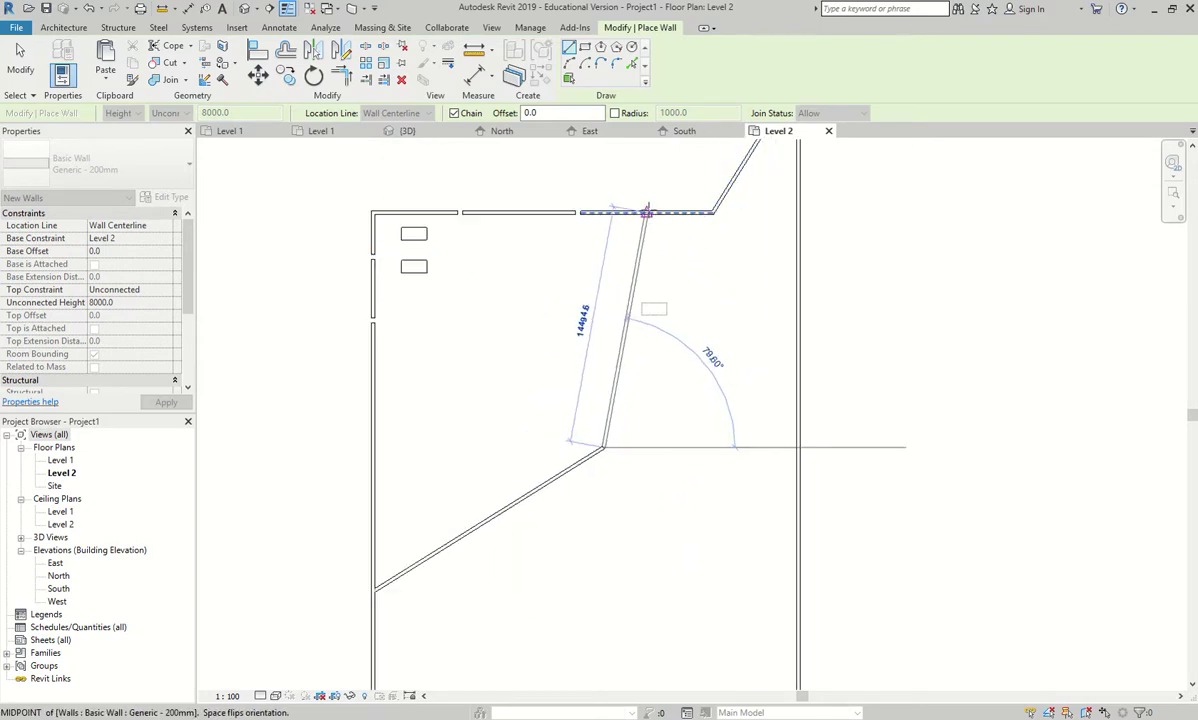
left_click(646, 212)
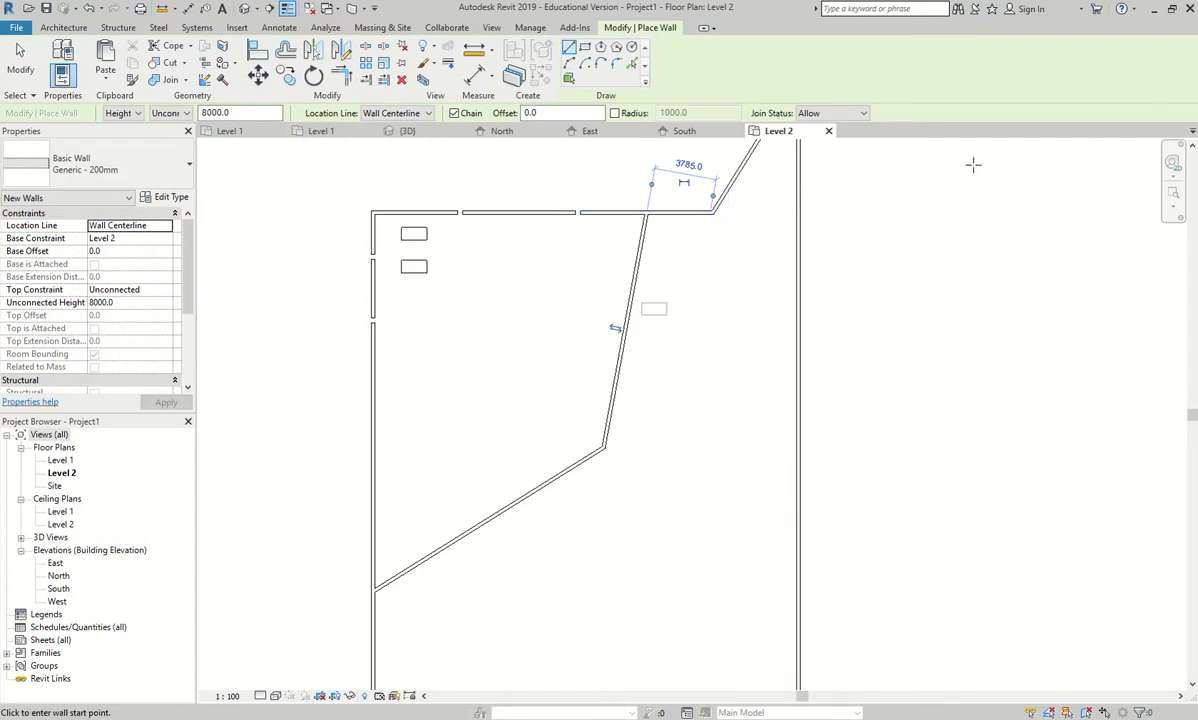
Toggle Thin Lines while inspecting the left wall up close, end wall drawing and leave the true line weights displayed
scroll(468, 361, "up", 2)
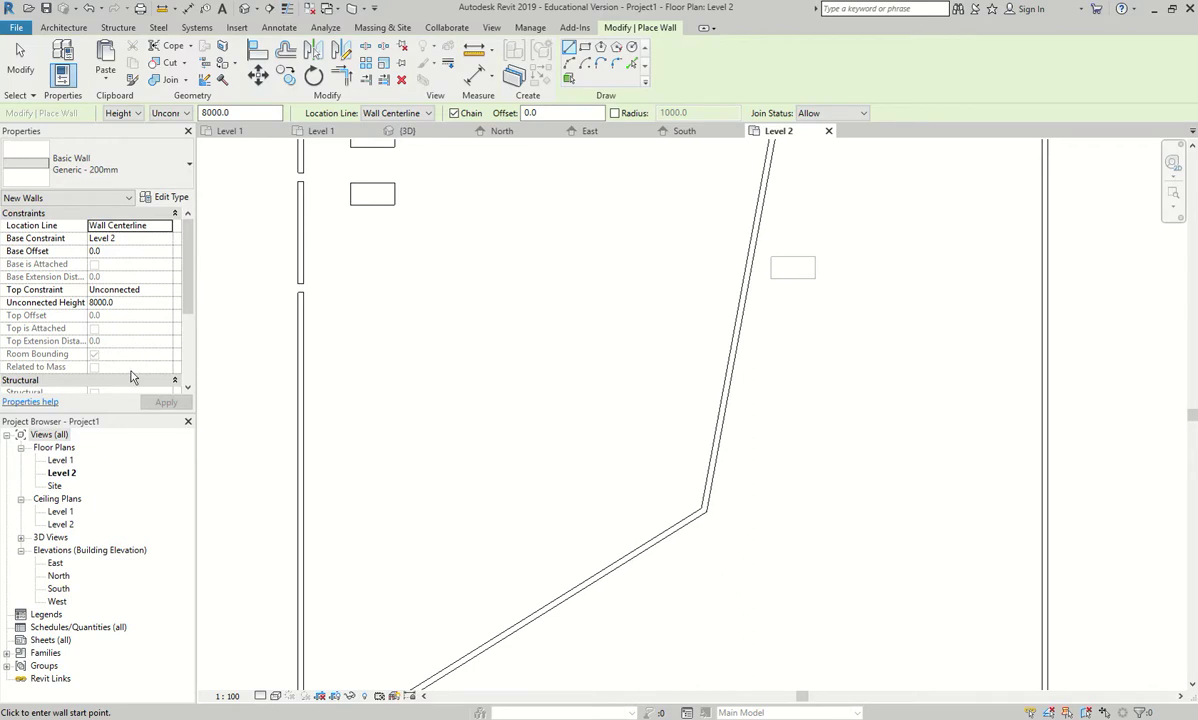
scroll(285, 308, "up", 2)
scroll(285, 308, "up", 4)
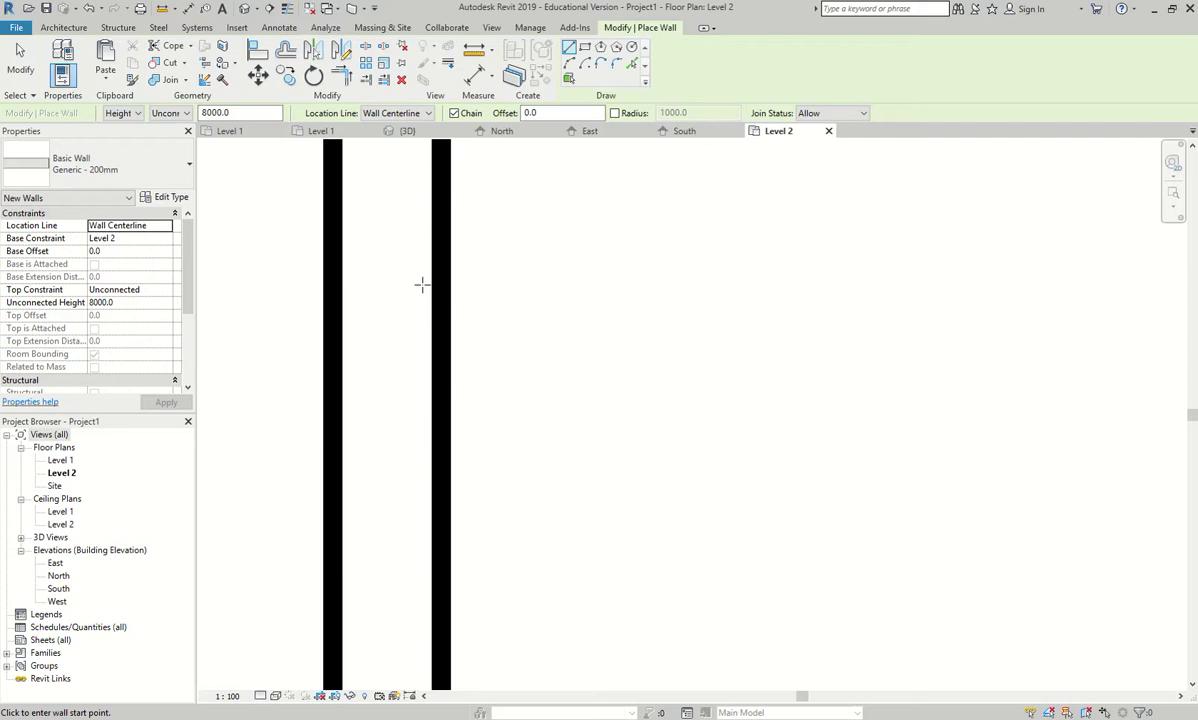
key("t")
key("l")
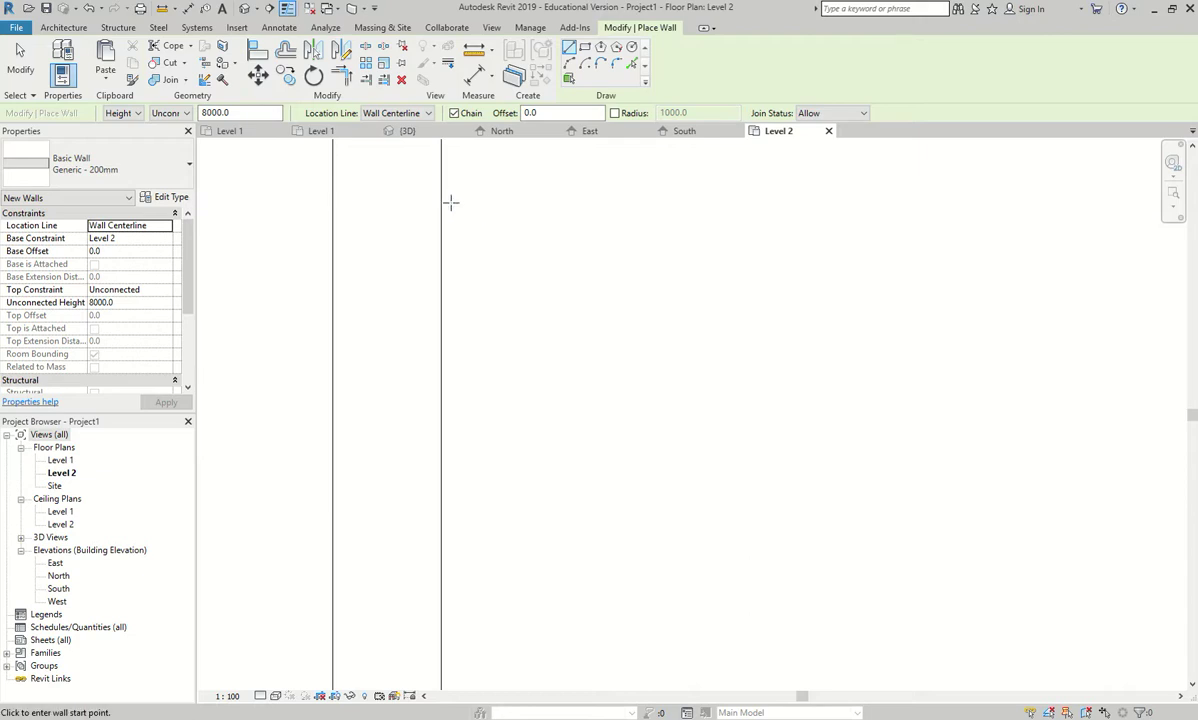
key("Escape")
key("Escape")
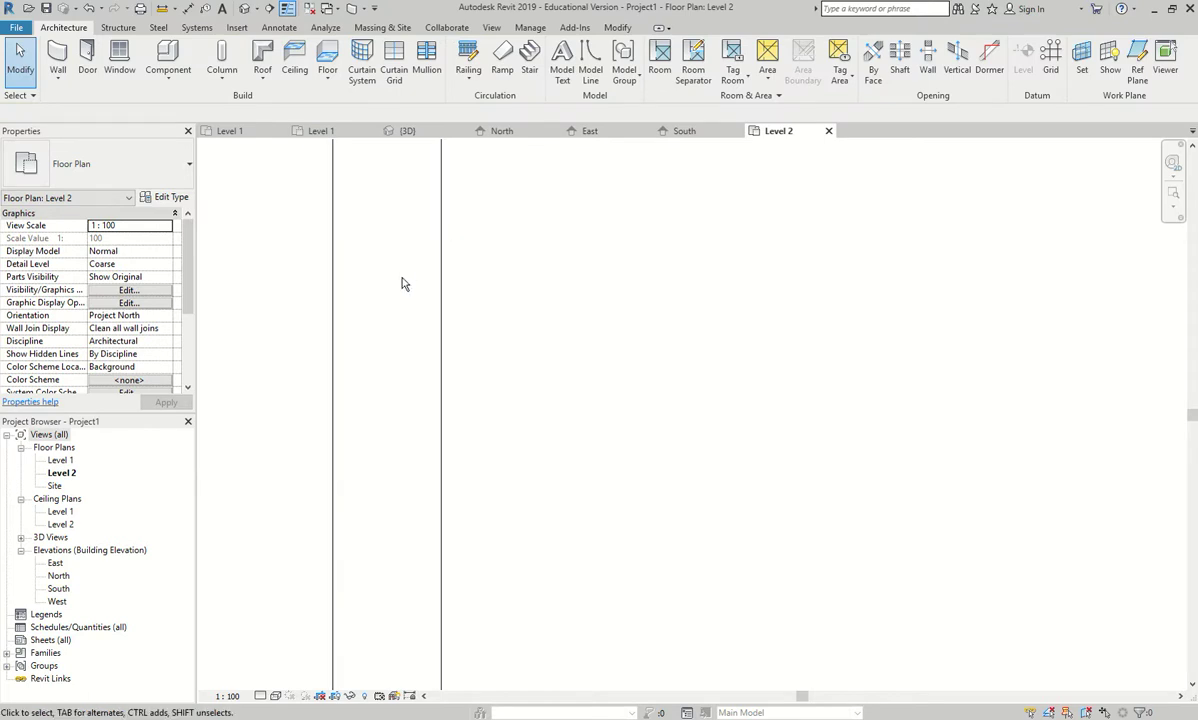
key("t")
key("l")
scroll(369, 423, "down", 5)
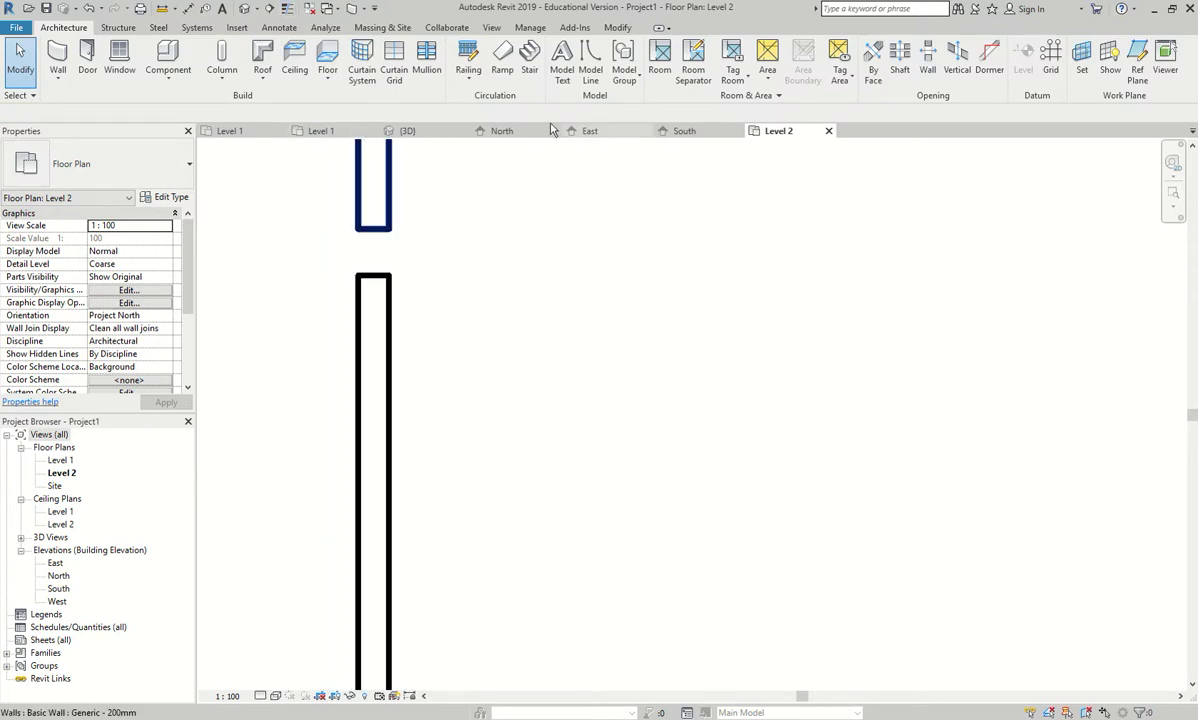
Switch Thin Lines on and off repeatedly to compare the wall line weights, leaving Thin Lines on
left_click(615, 27)
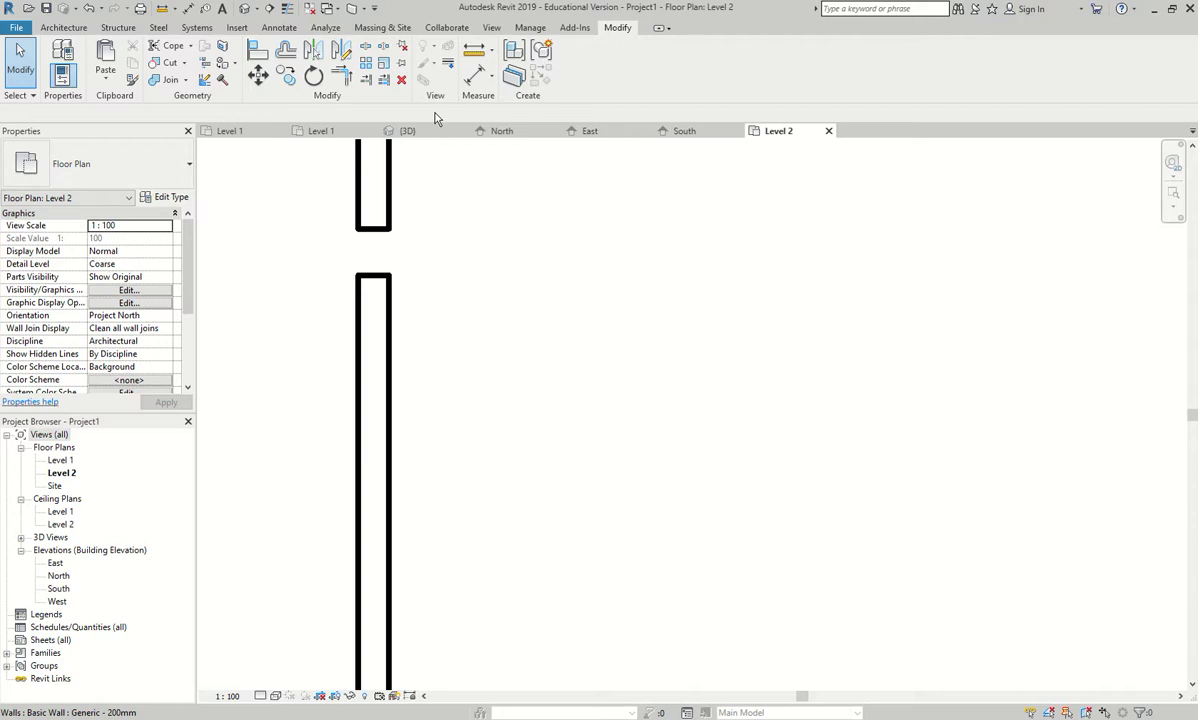
left_click(64, 28)
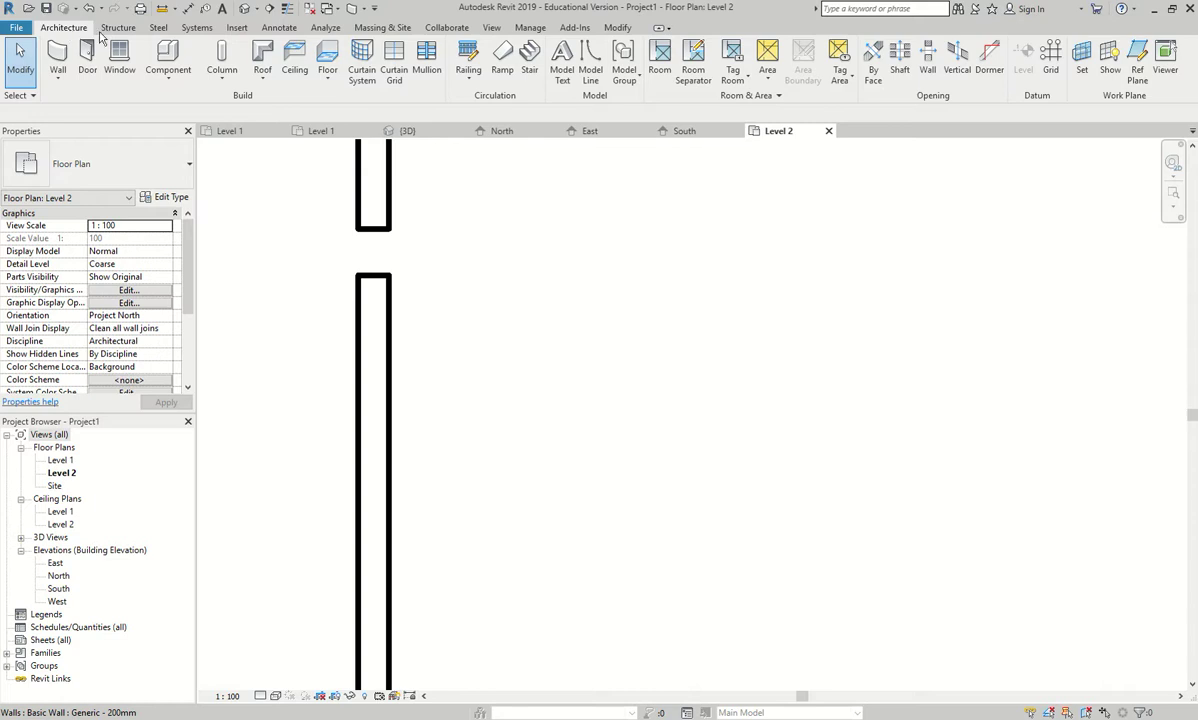
left_click(498, 30)
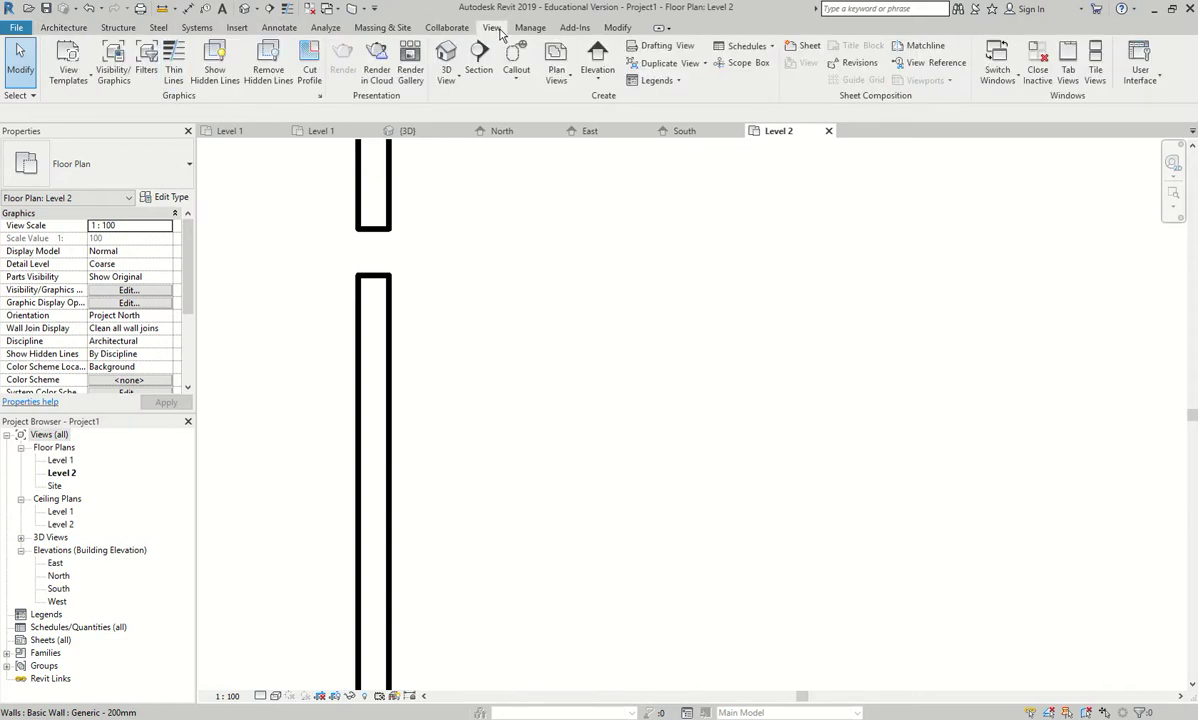
left_click(175, 63)
left_click(177, 65)
left_click(175, 64)
left_click(175, 64)
left_click(175, 64)
left_click(175, 64)
left_click(175, 64)
left_click(176, 66)
left_click(176, 66)
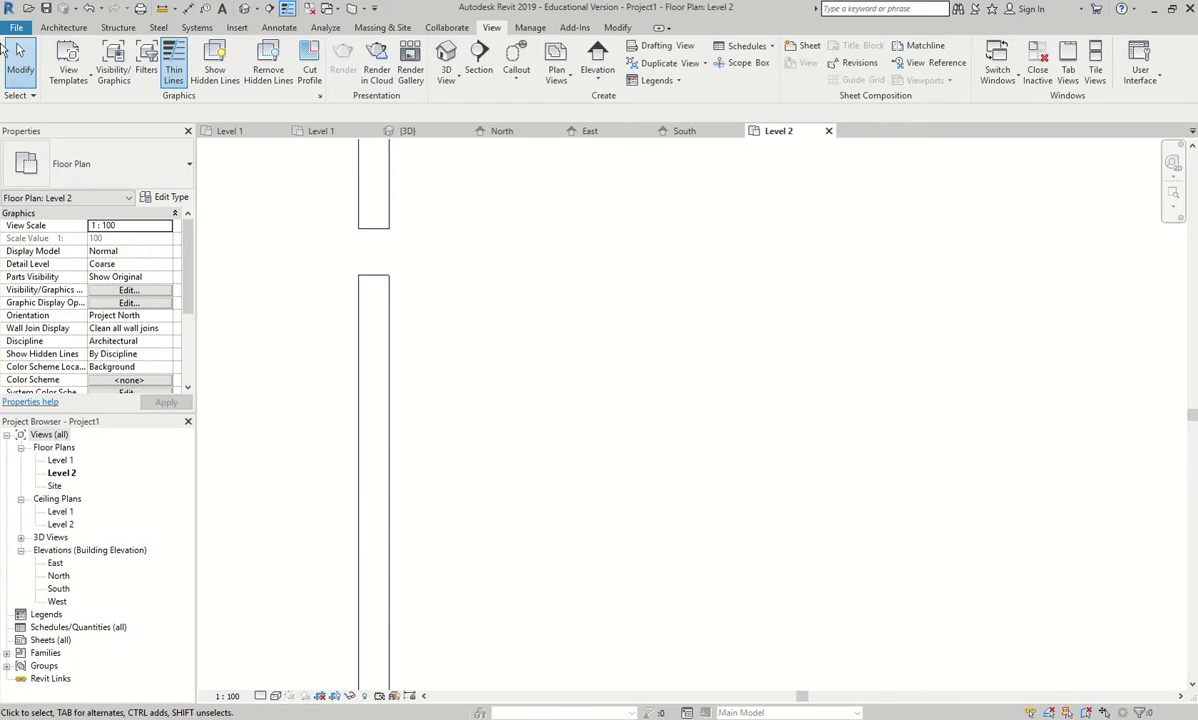
Draw two chained walls from below the left wall's lower gap, about 9700 mm at 23° and about 4236 mm vertically up to the horizontal wall
left_click(60, 28)
left_click(58, 58)
scroll(375, 385, "down", 5)
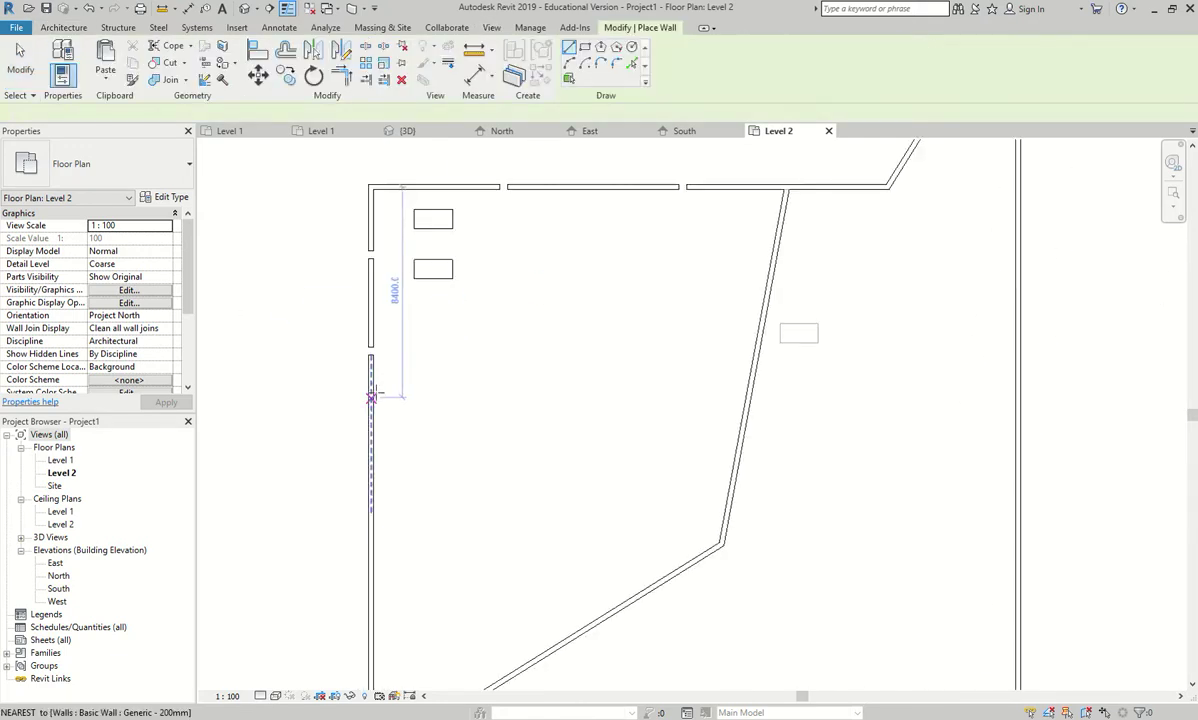
left_click(373, 389)
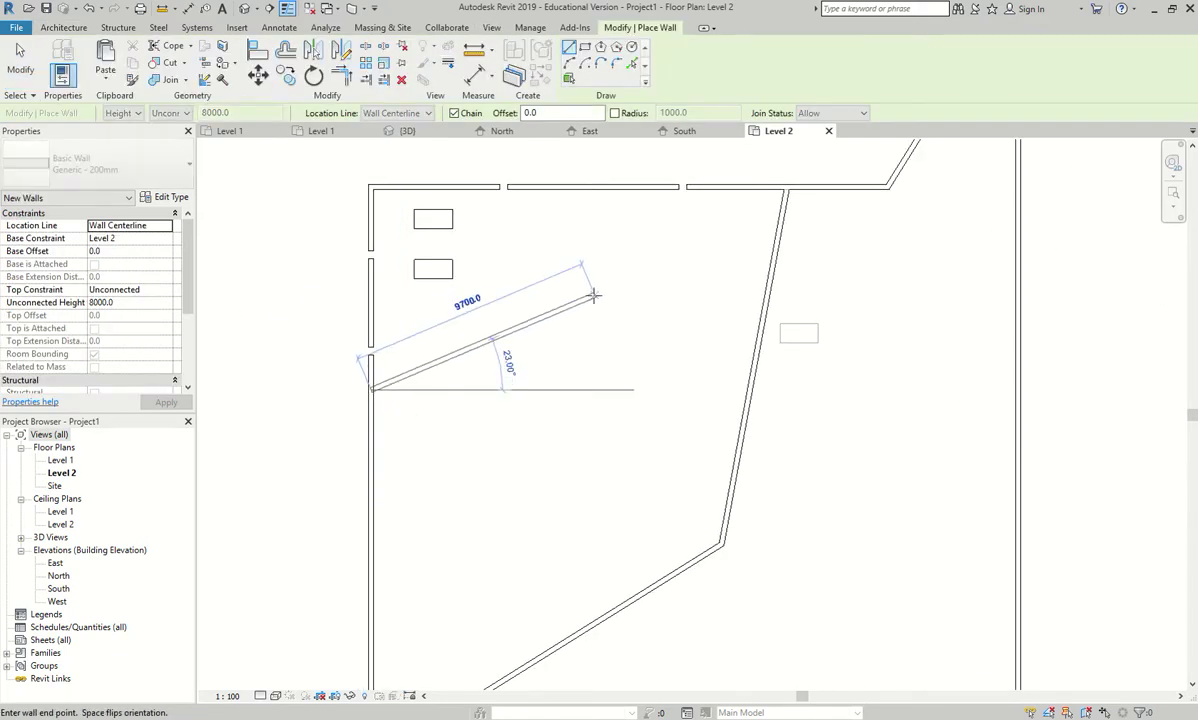
left_click(590, 294)
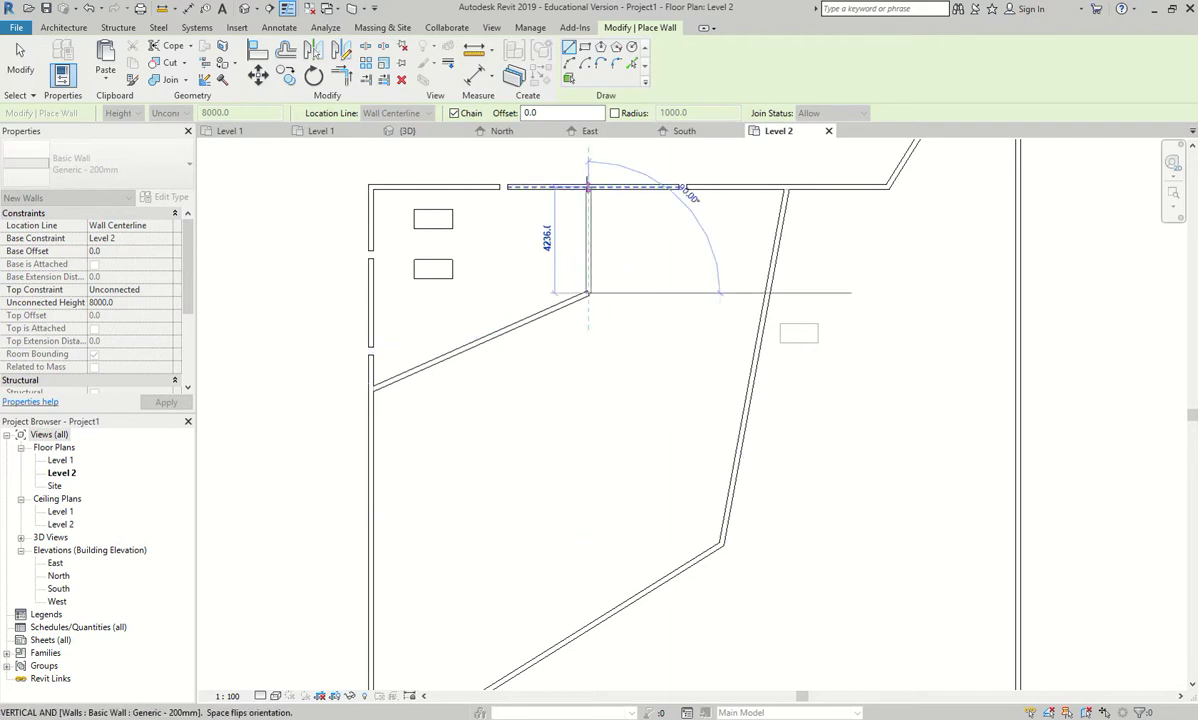
left_click(588, 188)
key("Escape")
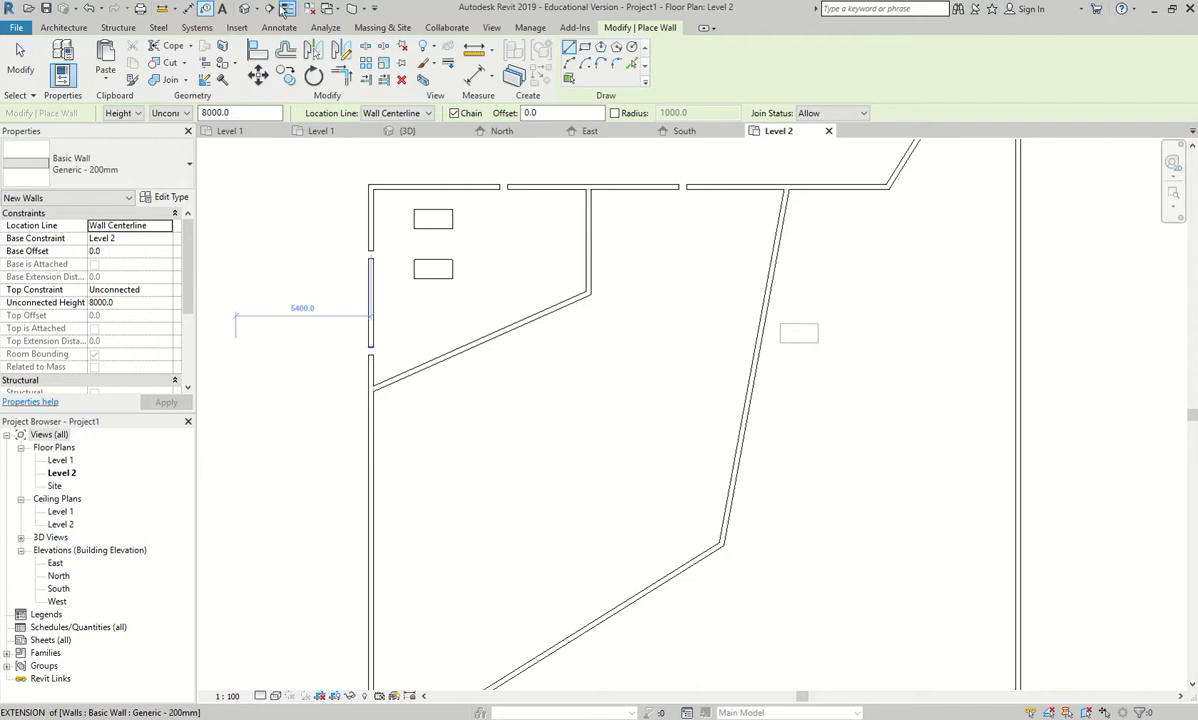
Review the length and angular dimension increments in the Snaps settings, turn off the Centers object snap, and end wall drawing
left_click(530, 27)
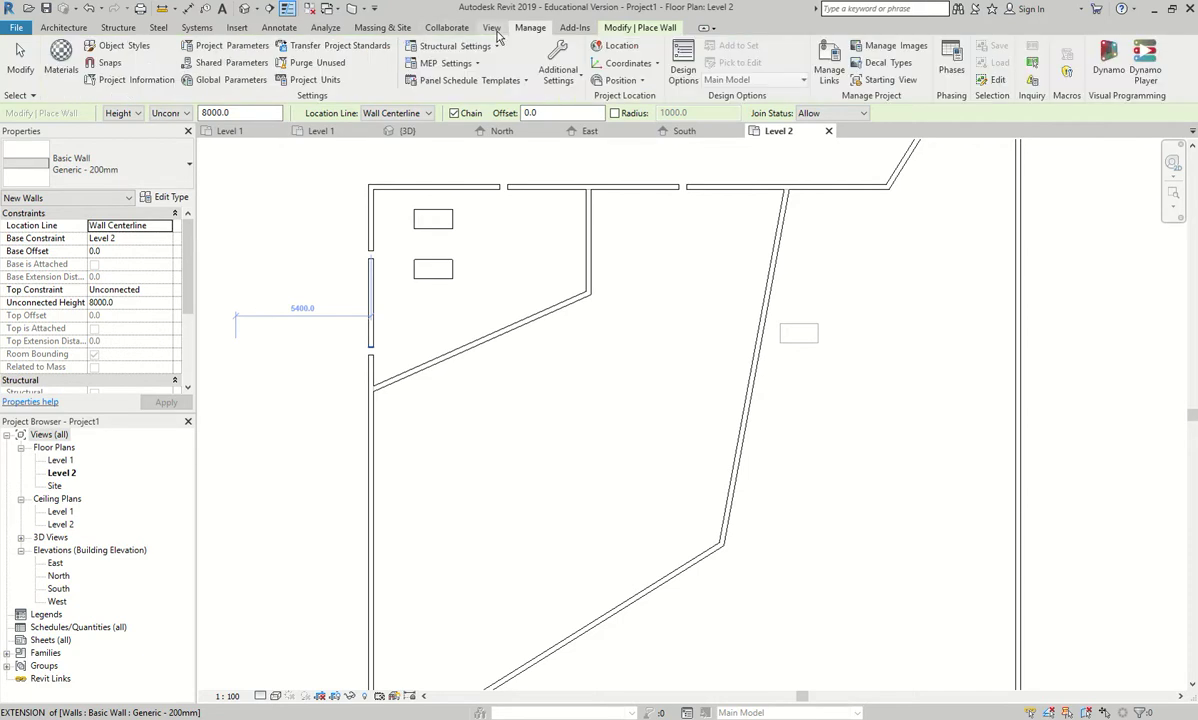
left_click(104, 63)
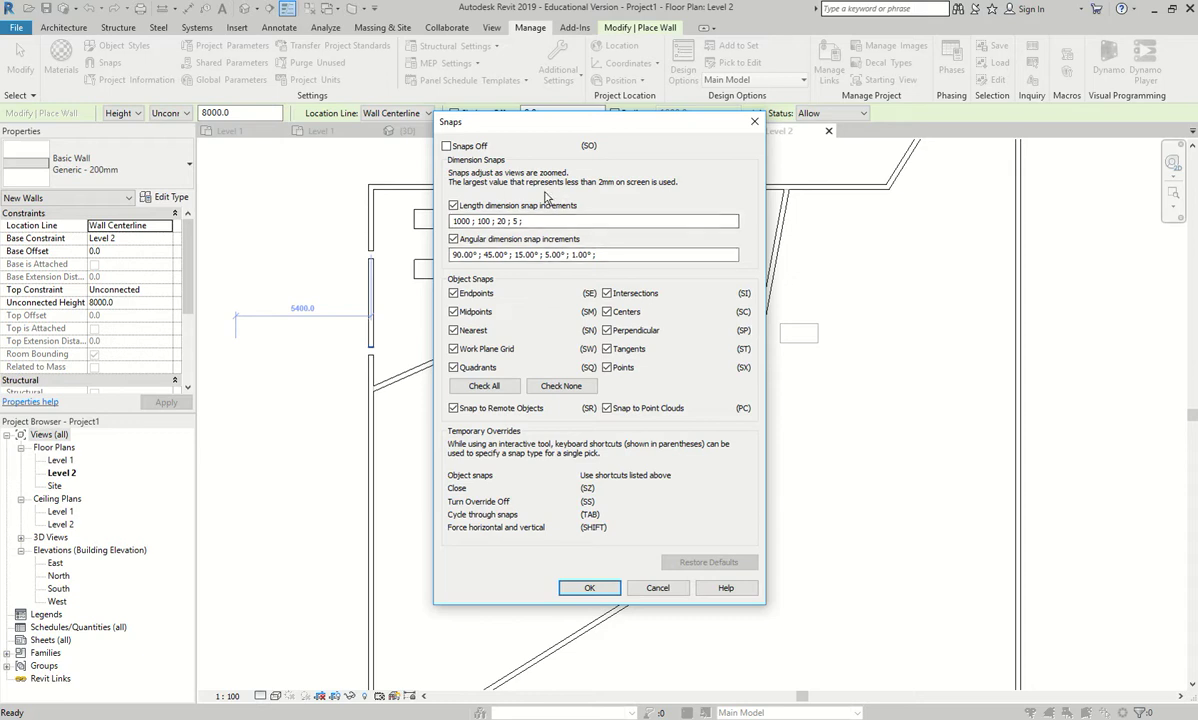
left_click_drag(524, 221, 492, 221)
left_click(526, 221)
left_click_drag(476, 254, 645, 250)
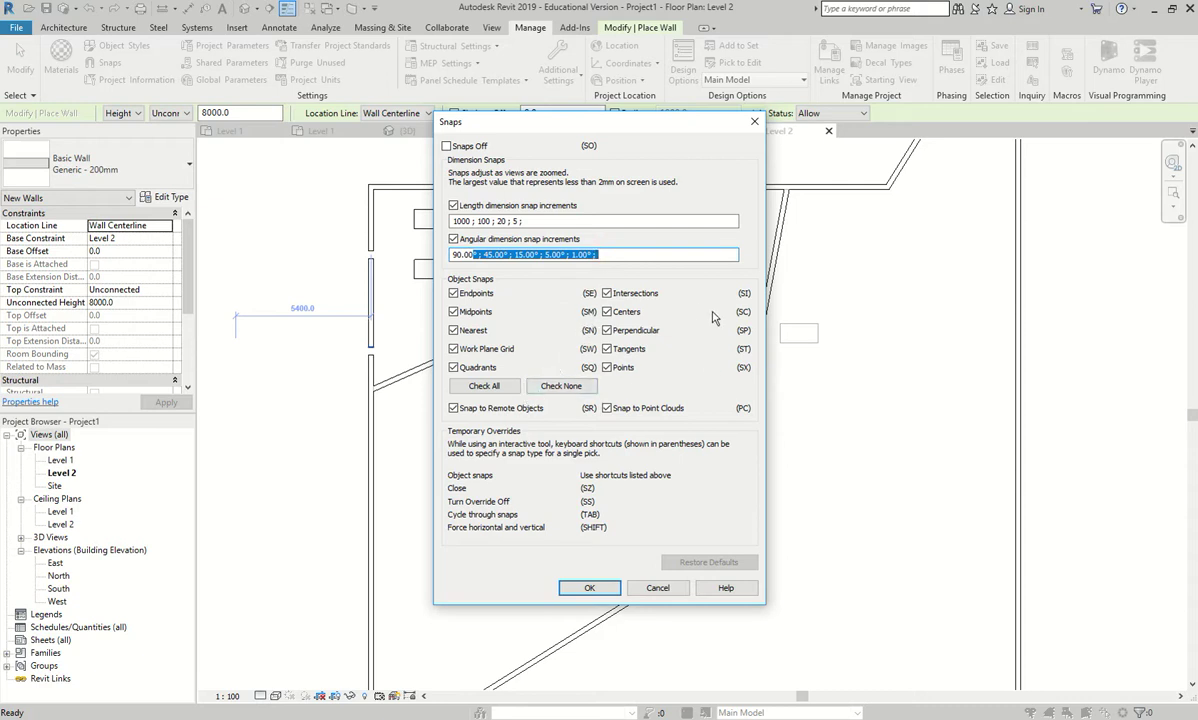
left_click(606, 311)
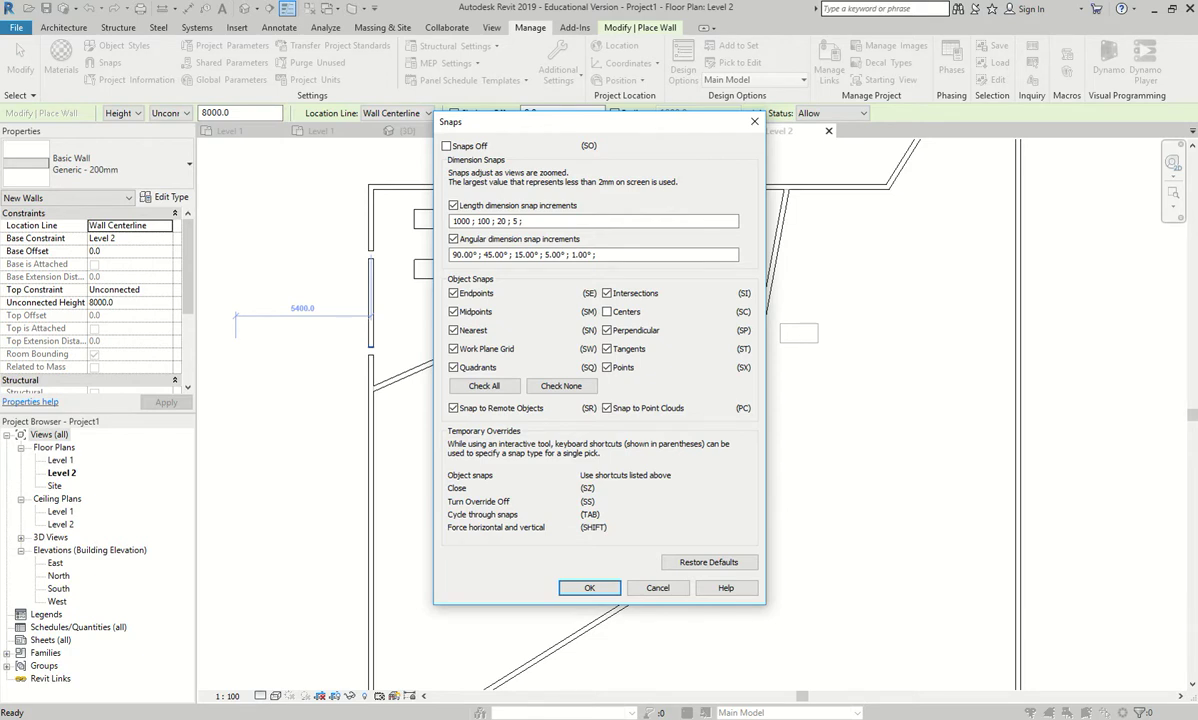
left_click(589, 587)
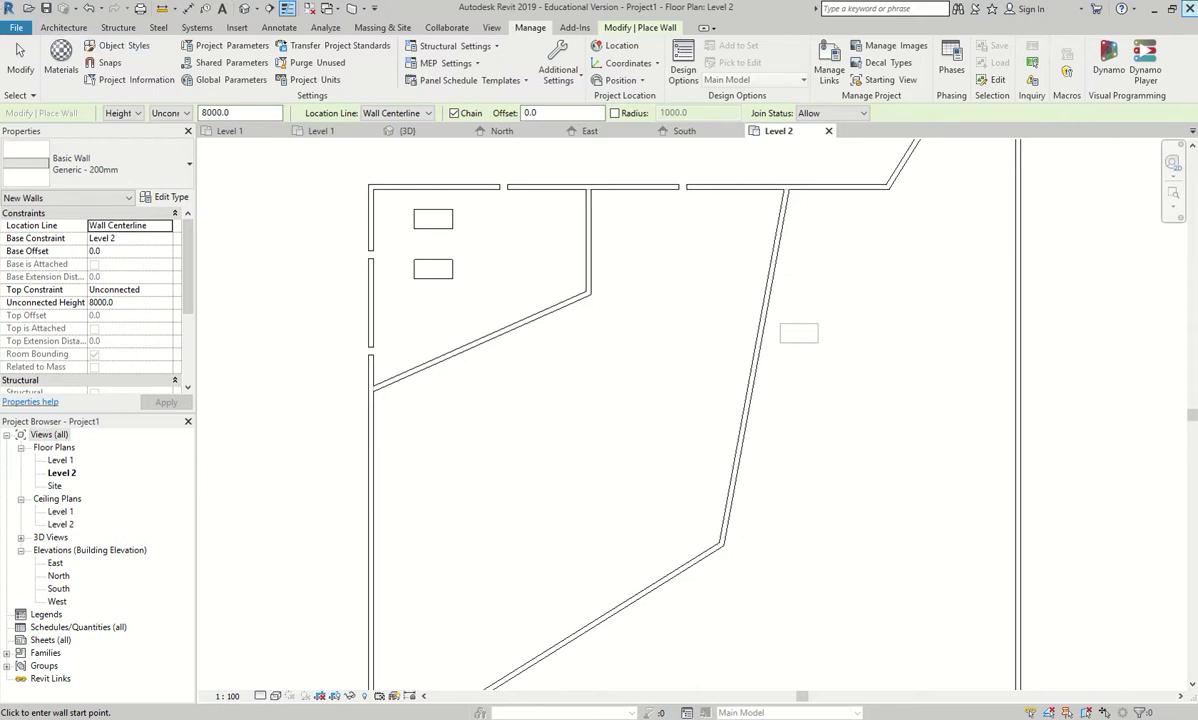
key("Escape")
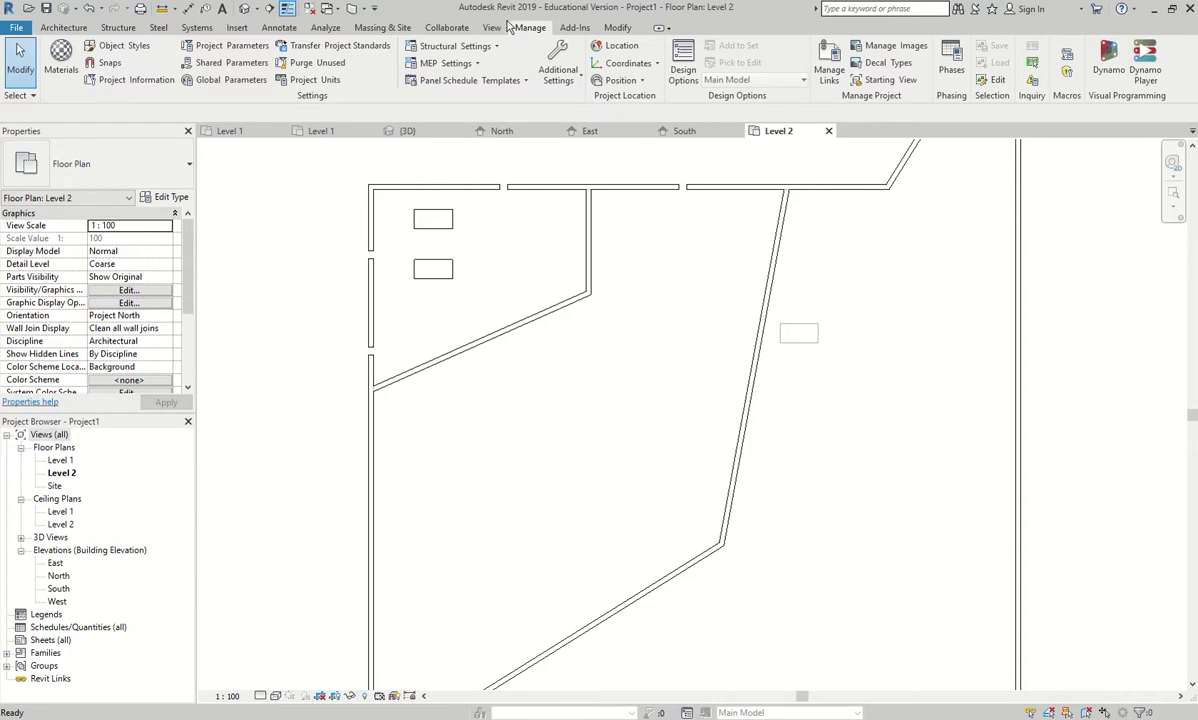
Examine the assigned keyboard shortcuts in an enlarged Keyboard Shortcuts window, with the list sorted by shortcut, and close it
left_click(493, 28)
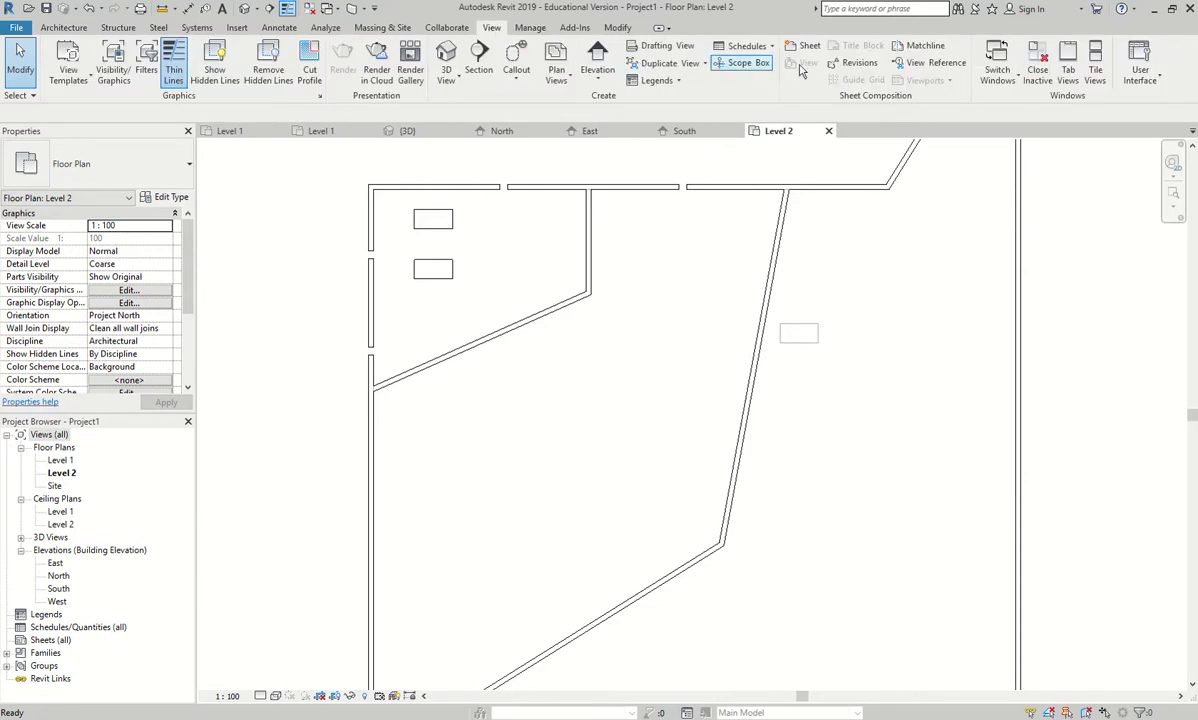
left_click(1140, 65)
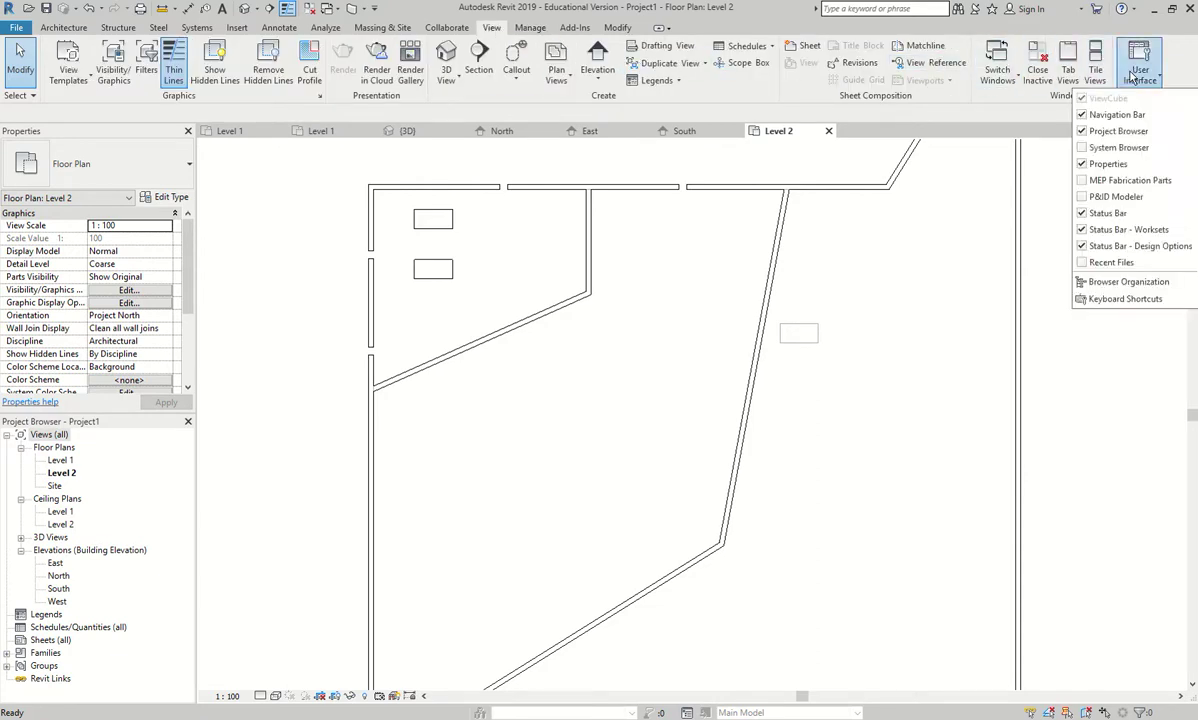
left_click(1125, 299)
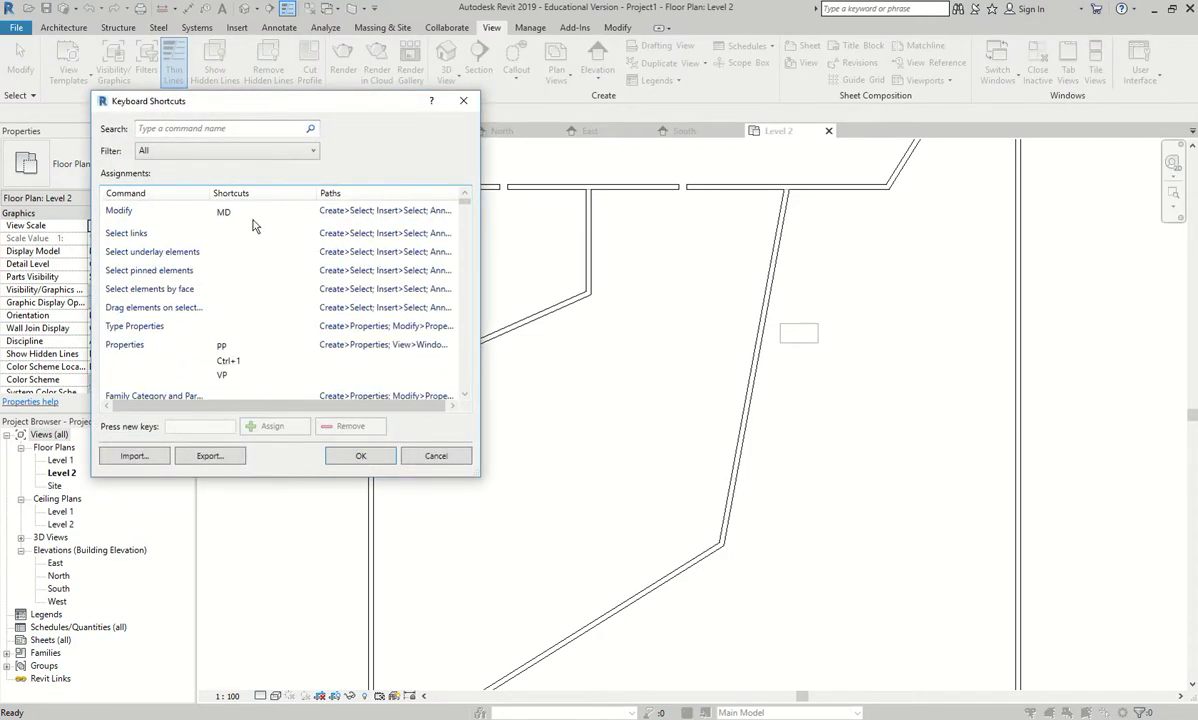
left_click(240, 193)
left_click_drag(460, 198, 462, 390)
left_click_drag(480, 476, 860, 712)
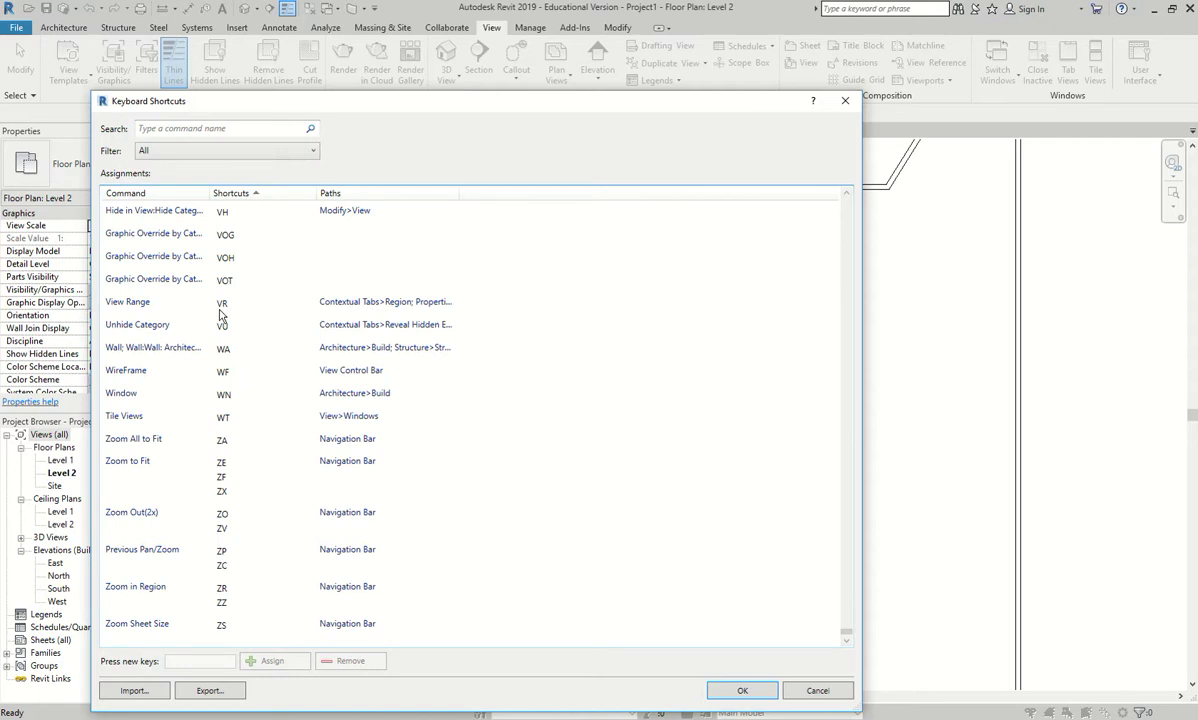
scroll(221, 314, "up", 4)
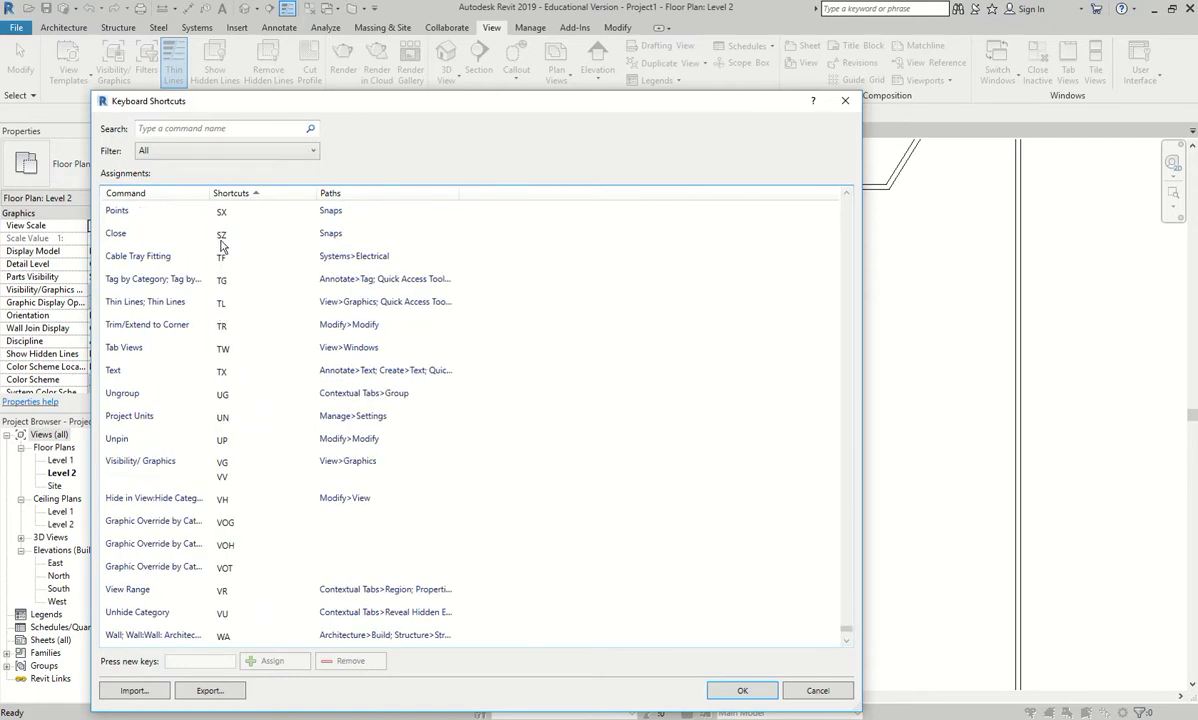
scroll(221, 245, "up", 18)
scroll(221, 252, "up", 10)
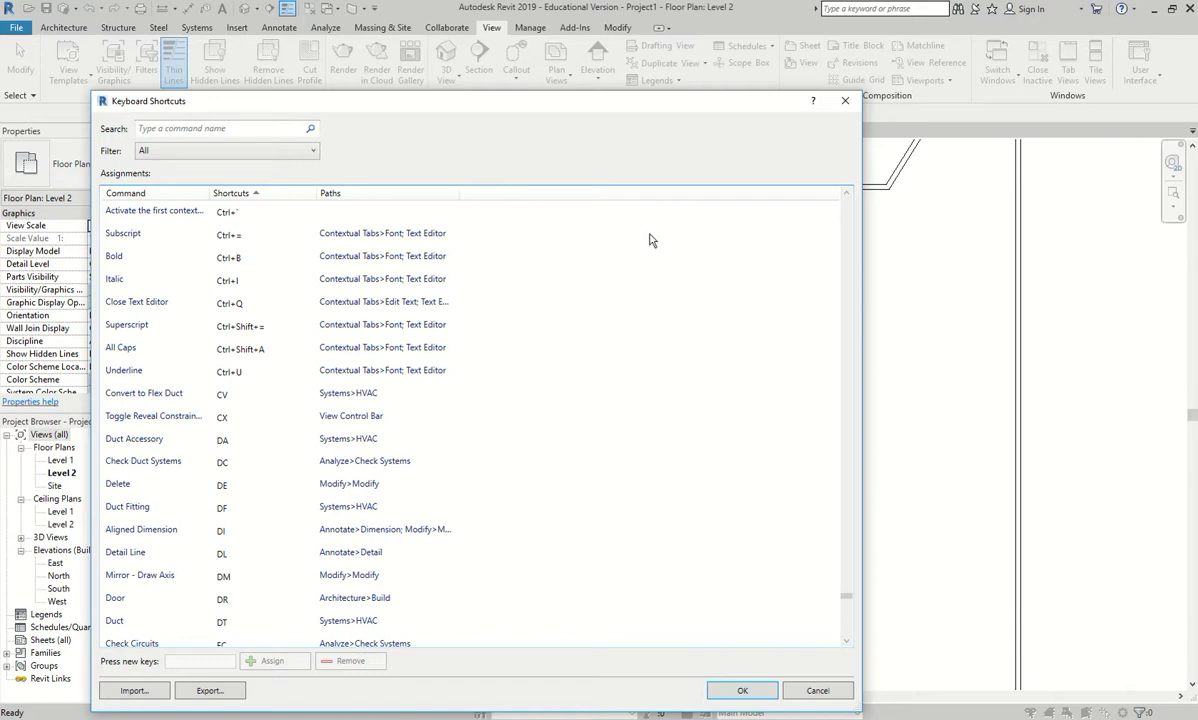
left_click(837, 102)
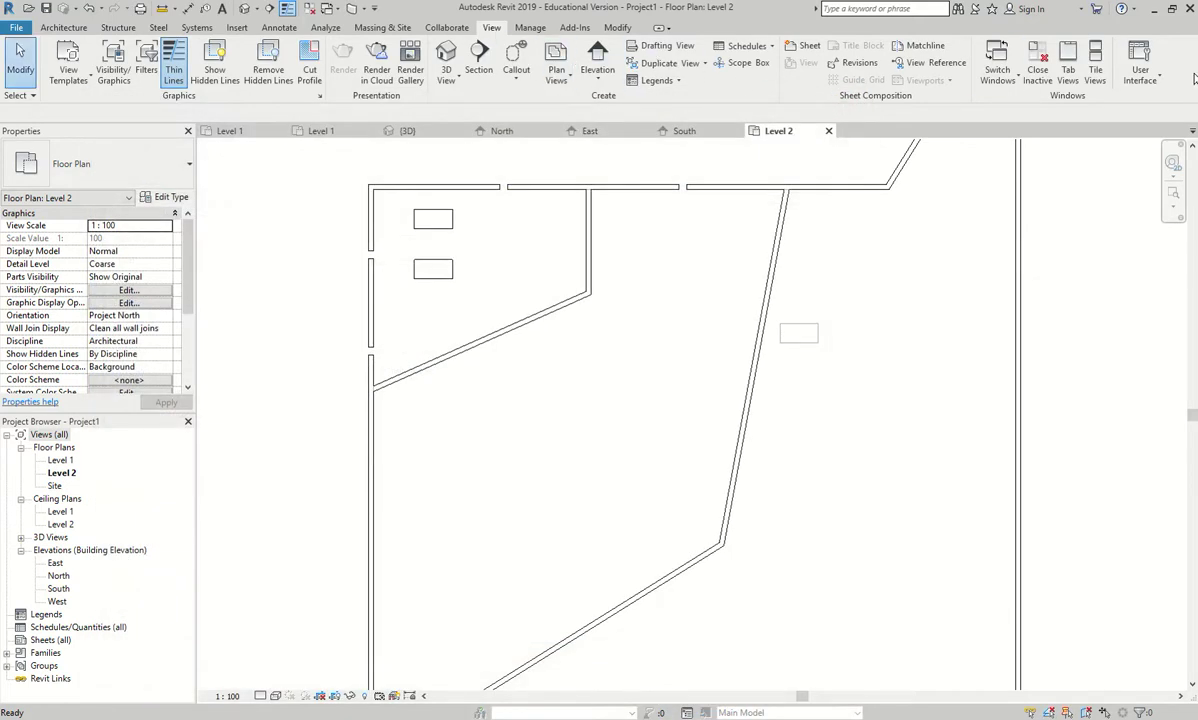
Examine the keyboard shortcut assignments filtered to the Modify Tab, highlight Cut to Clipboard, and close the list without changes
left_click(1140, 65)
left_click(1068, 297)
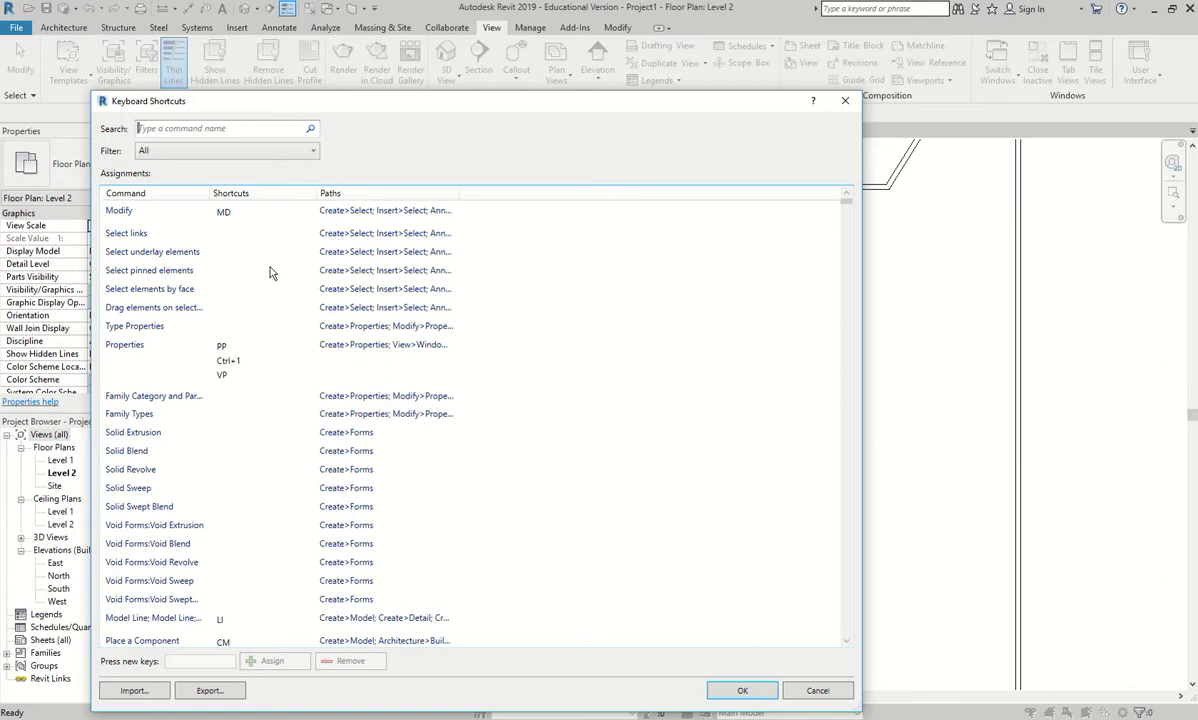
left_click_drag(846, 205, 845, 228)
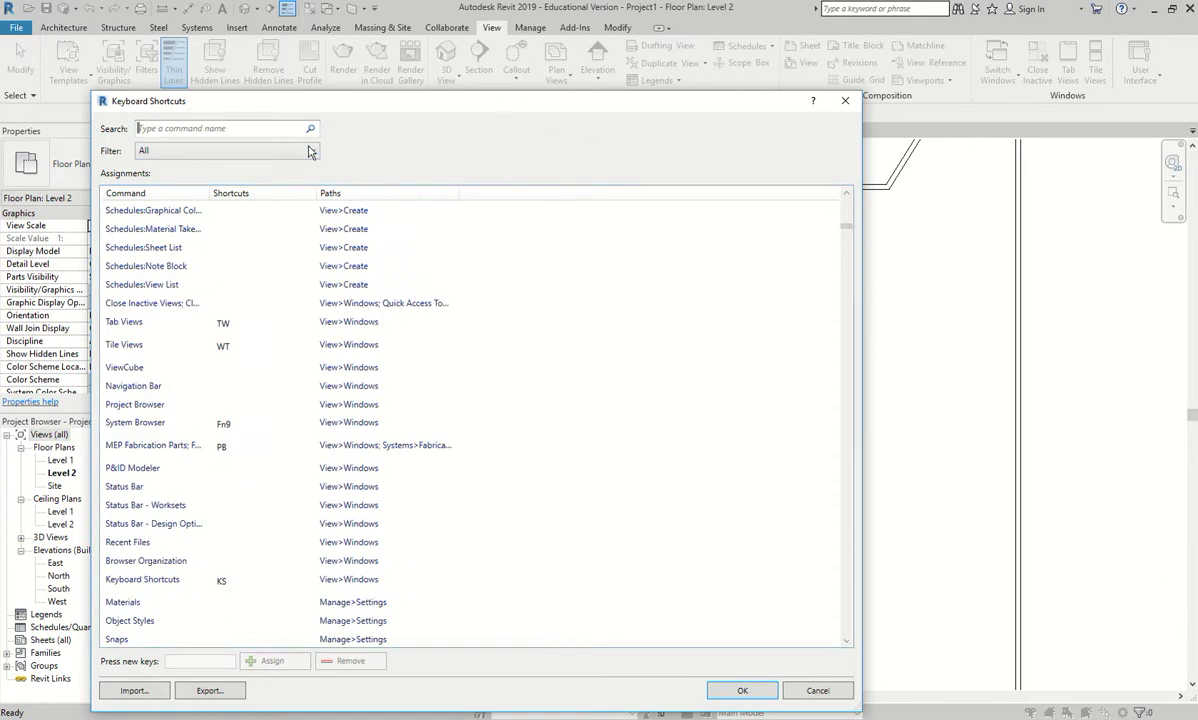
left_click(259, 150)
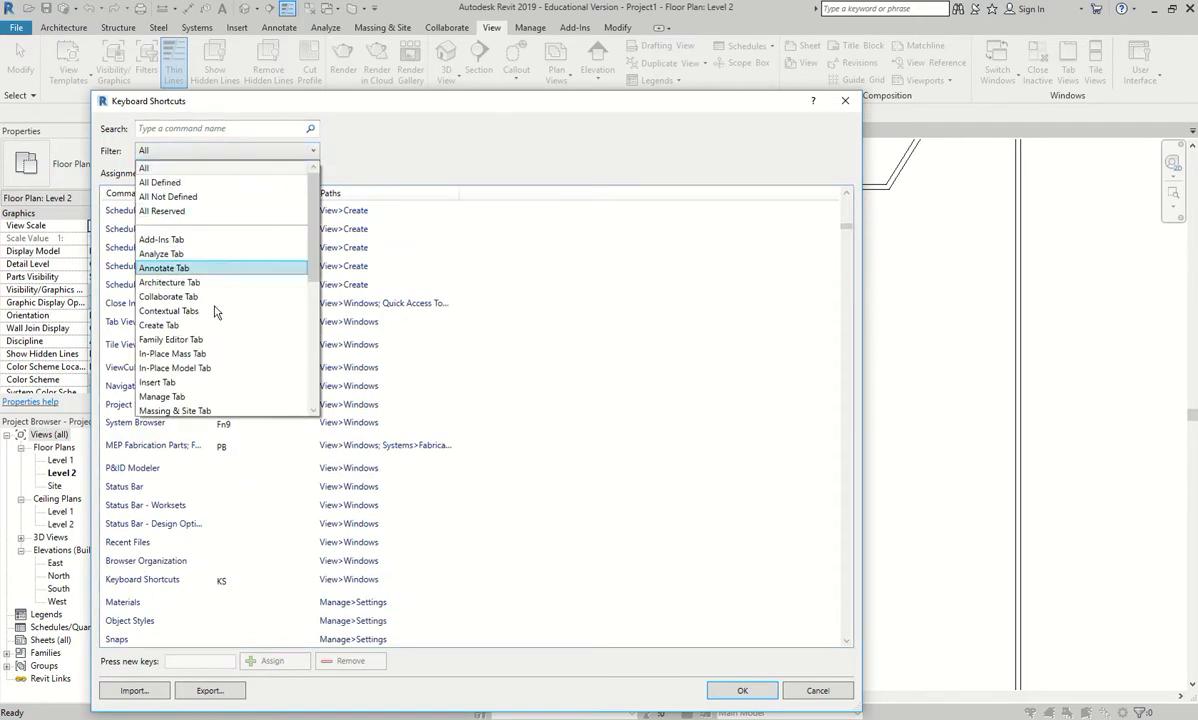
scroll(214, 320, "down", 2)
left_click(212, 339)
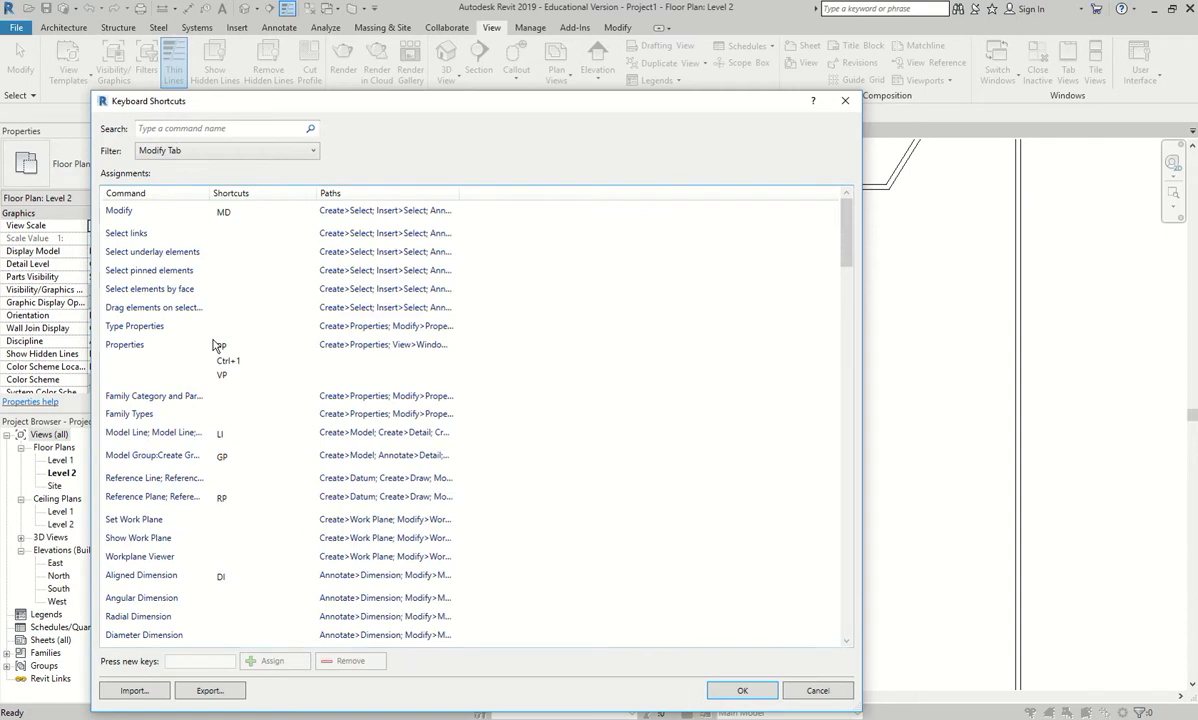
scroll(160, 420, "down", 10)
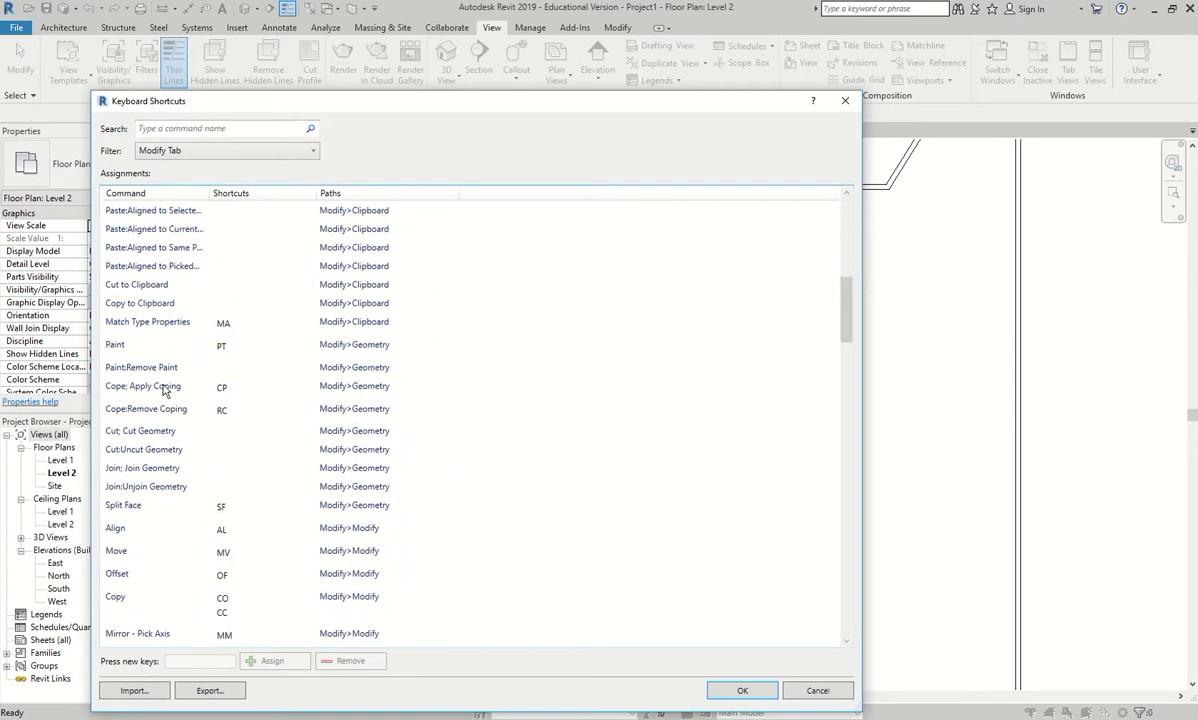
left_click(142, 286)
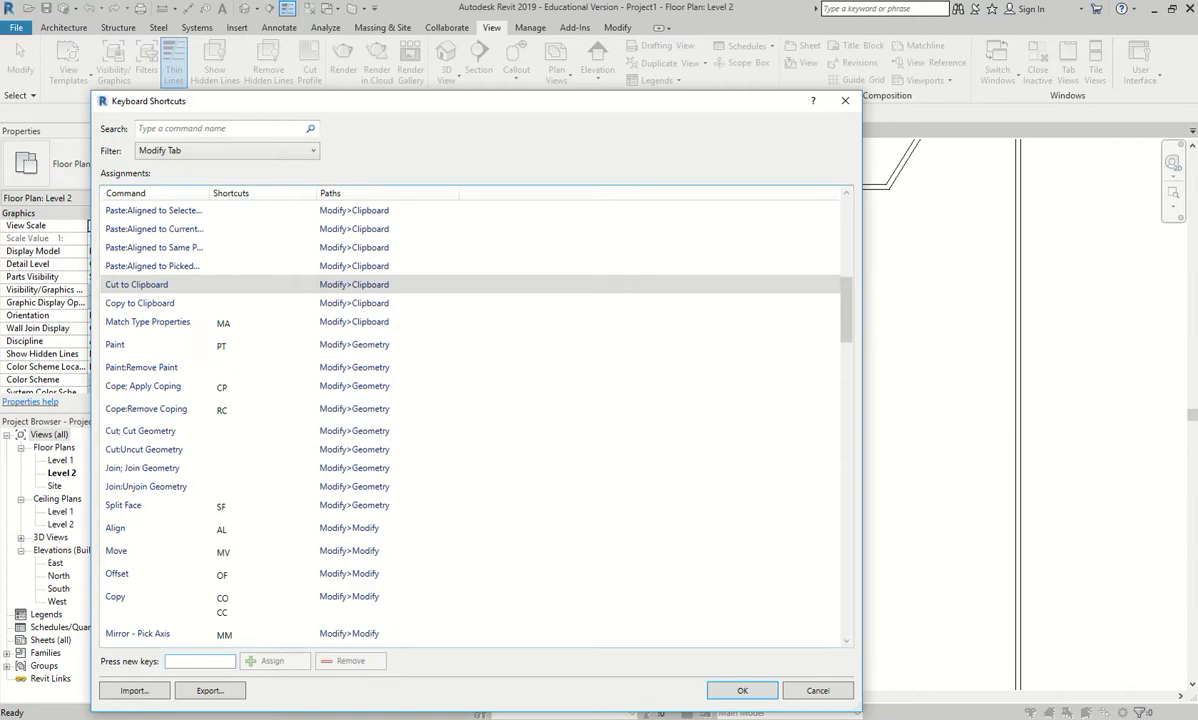
left_click(830, 690)
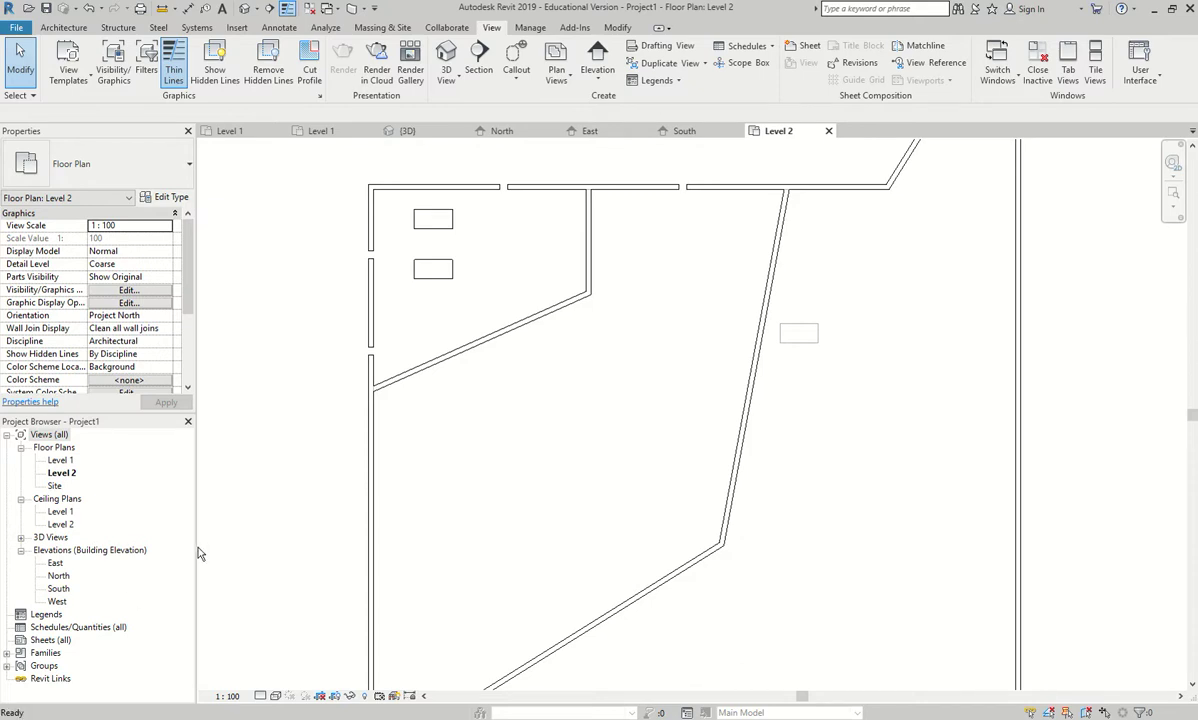
Copy the short vertical inner wall to its right, and copy the upper desk in line, about 2134 mm from the original vertical wall
left_click_drag(590, 229, 674, 229)
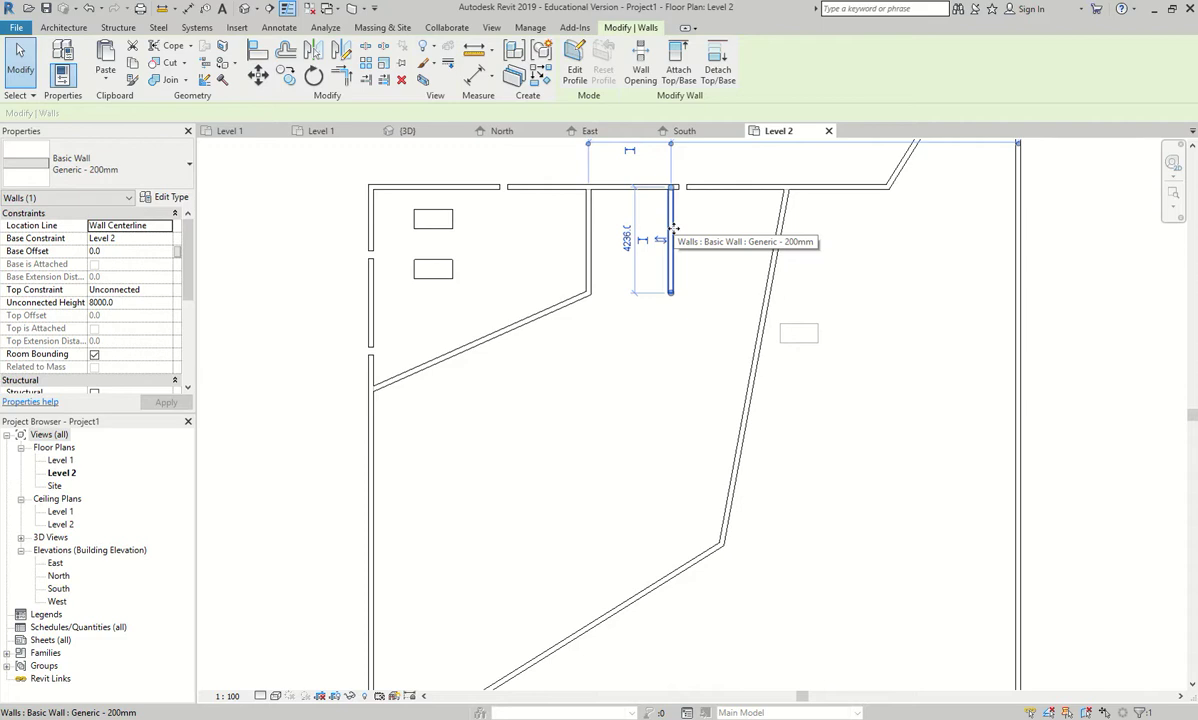
key("Escape")
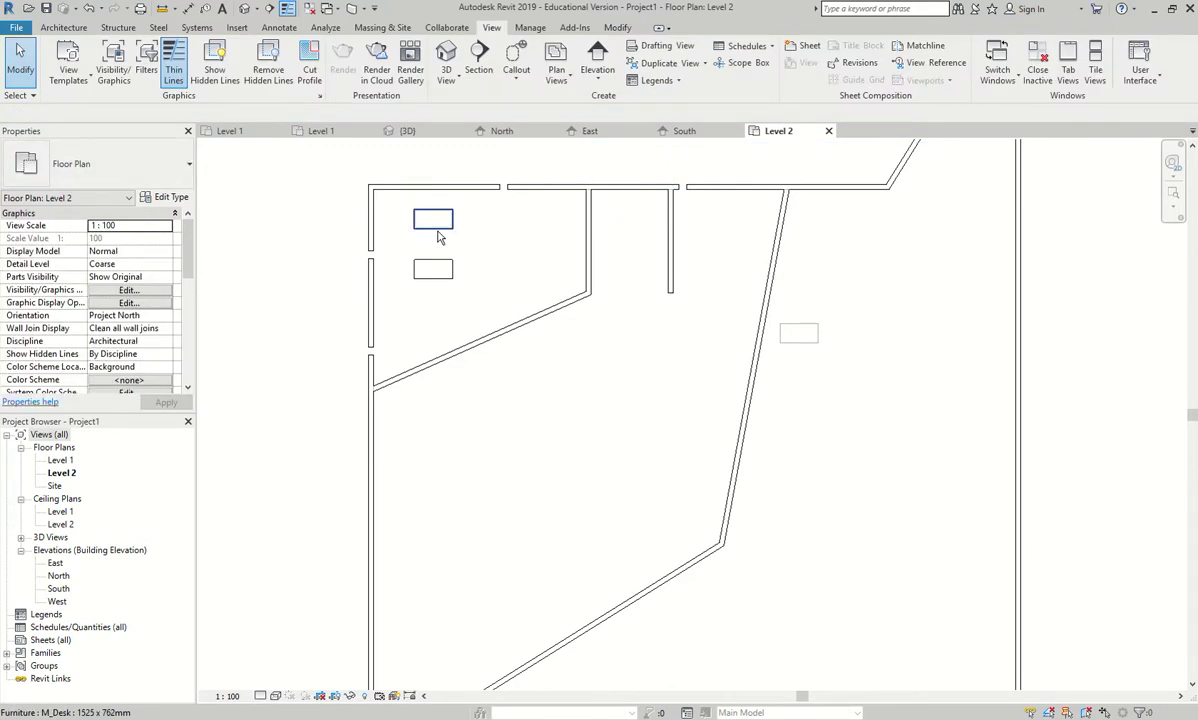
left_click(438, 236)
left_click_drag(433, 219, 518, 222)
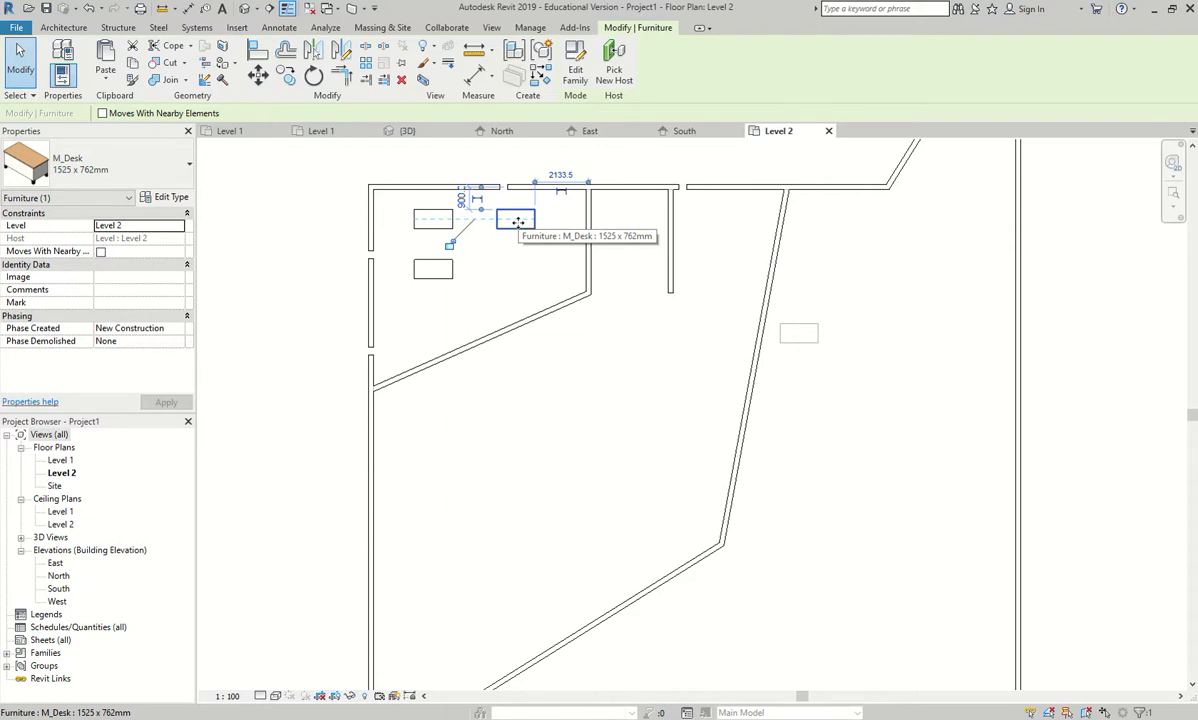
left_click_drag(518, 222, 517, 221)
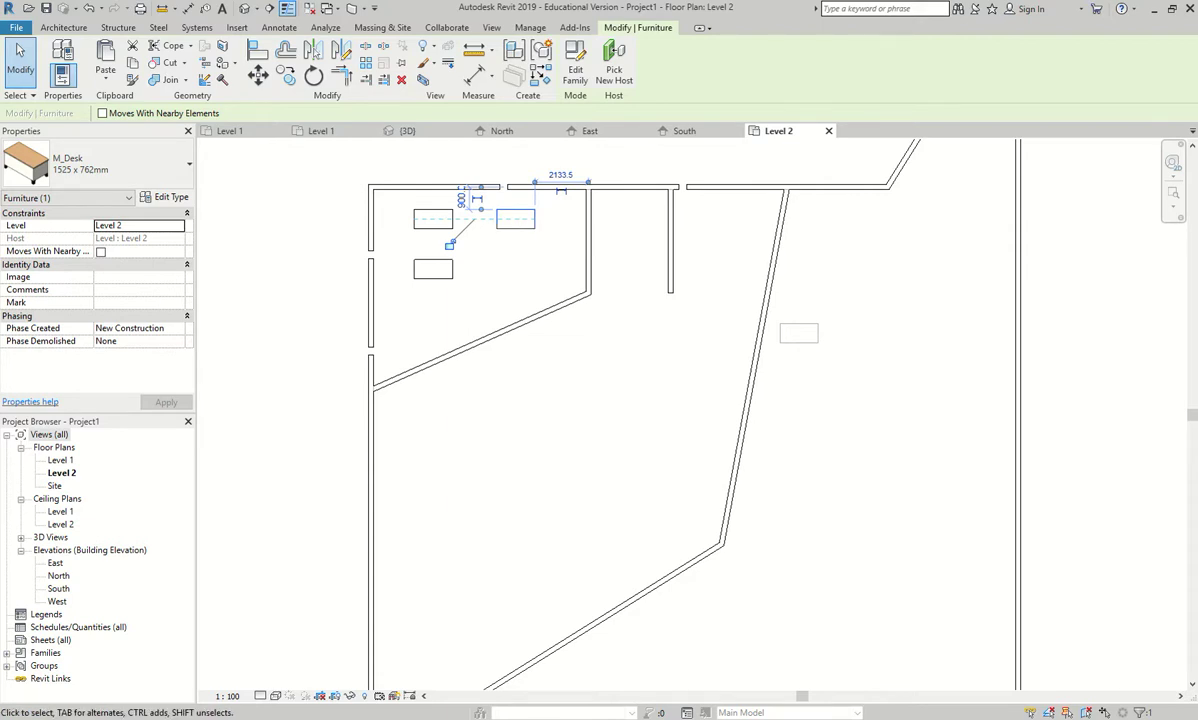
key("Escape")
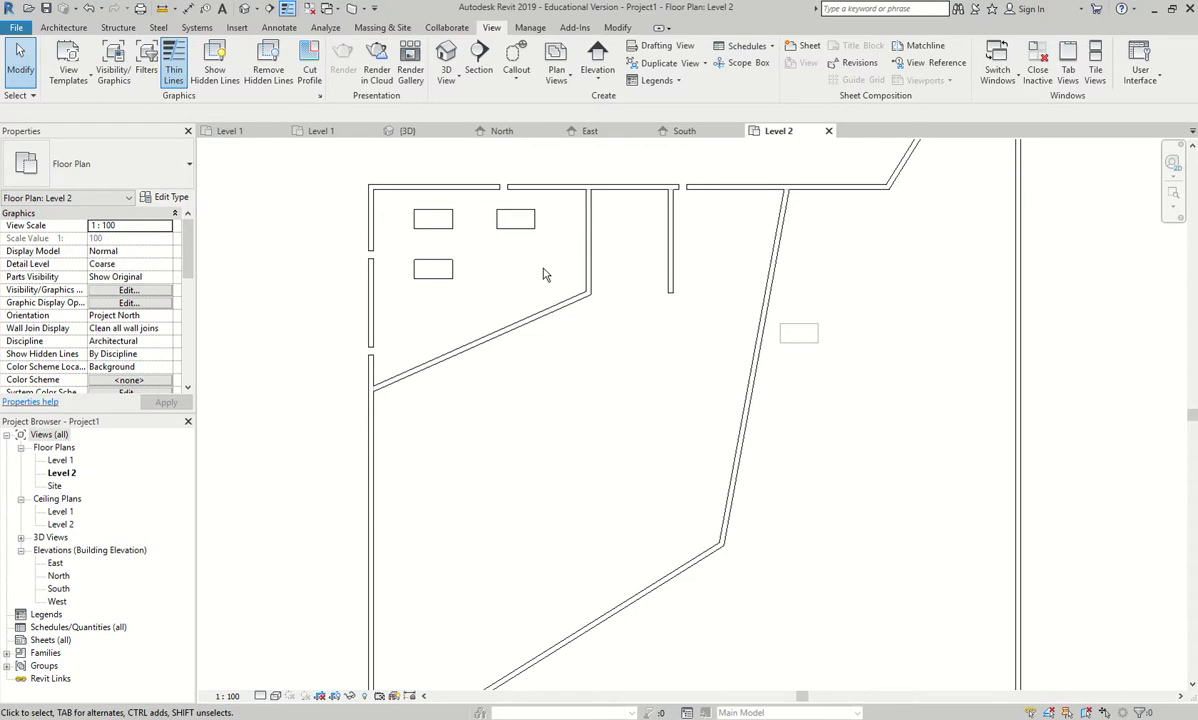
Select the inner walls and copied desk with a crossing window, and clear the selection
left_click_drag(815, 170, 471, 389)
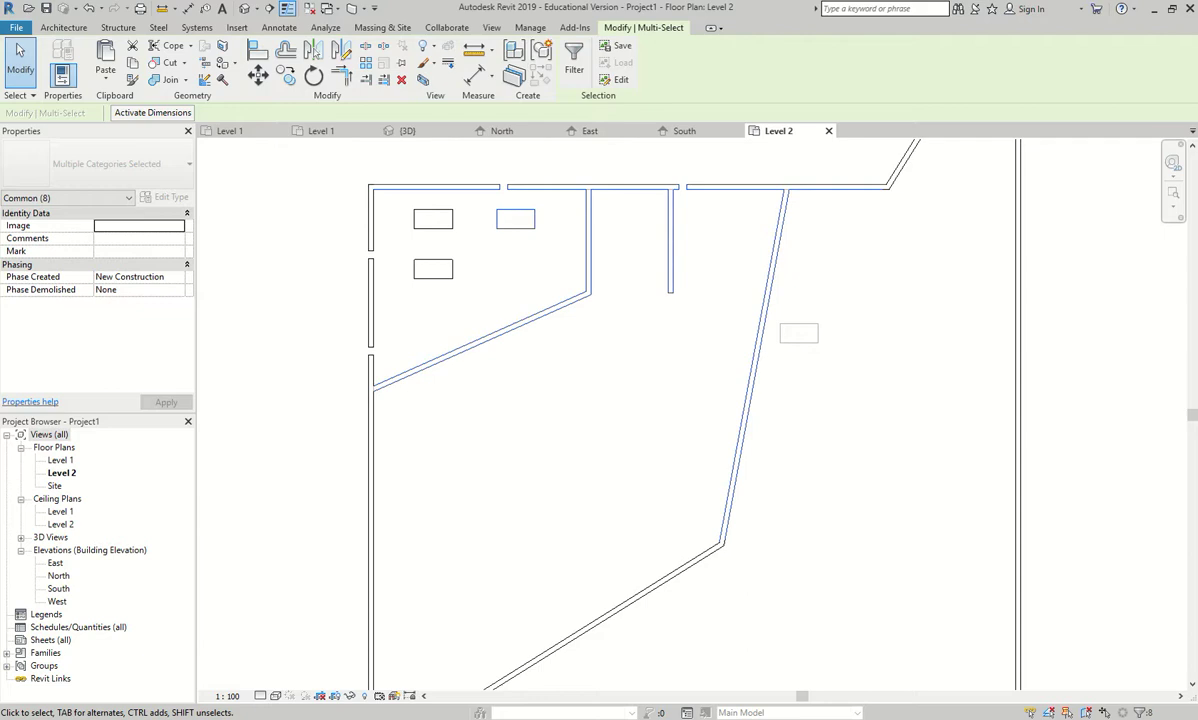
key("Escape")
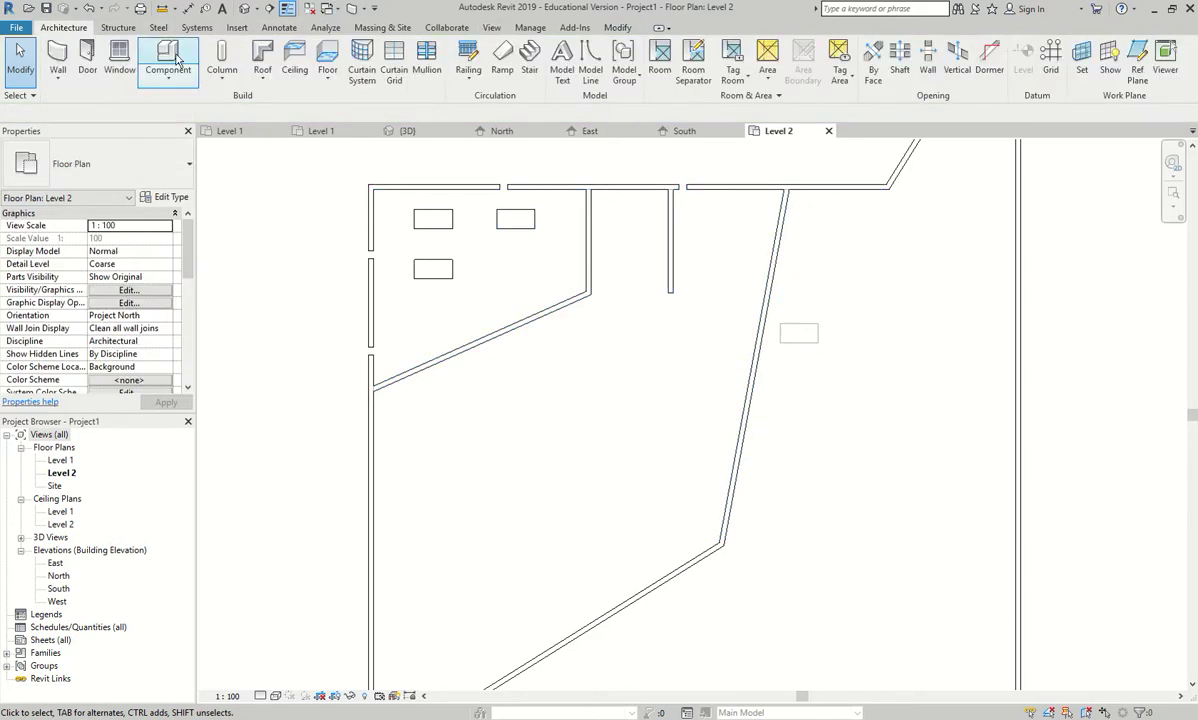
Place one horizontally rotated M_Desk 1525 x 762mm Student below the slanted wall, about 9800 mm below the upper horizontal wall
left_click(171, 53)
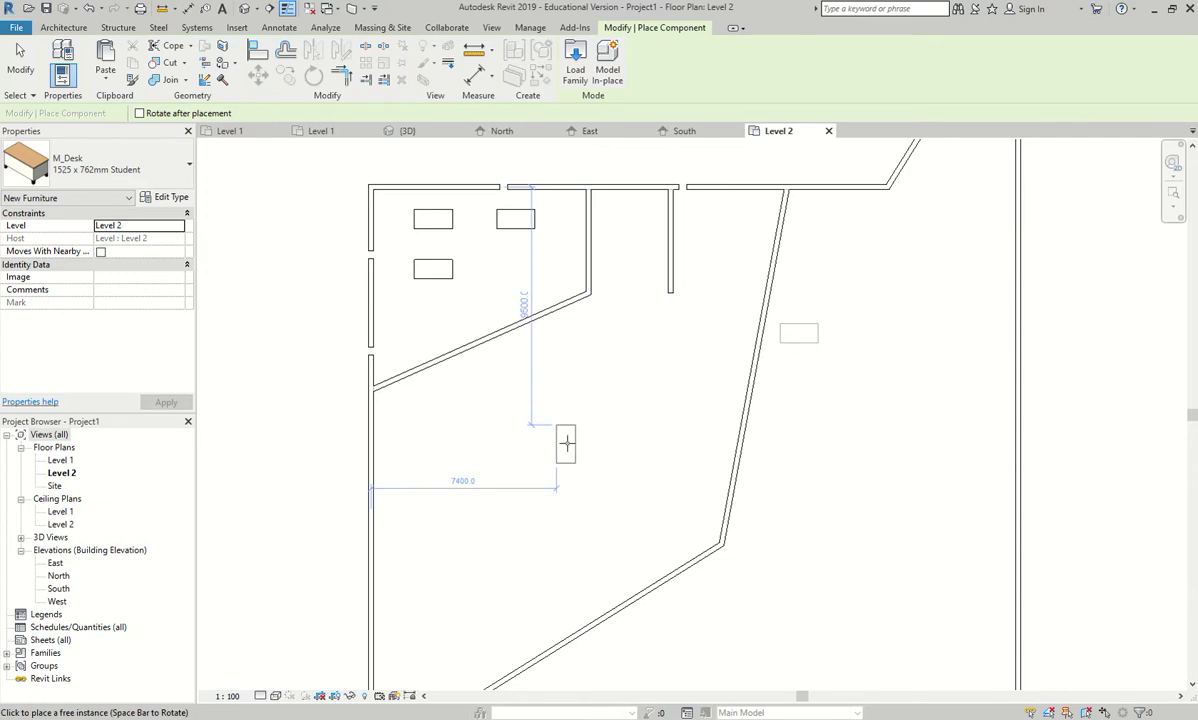
left_click(571, 442)
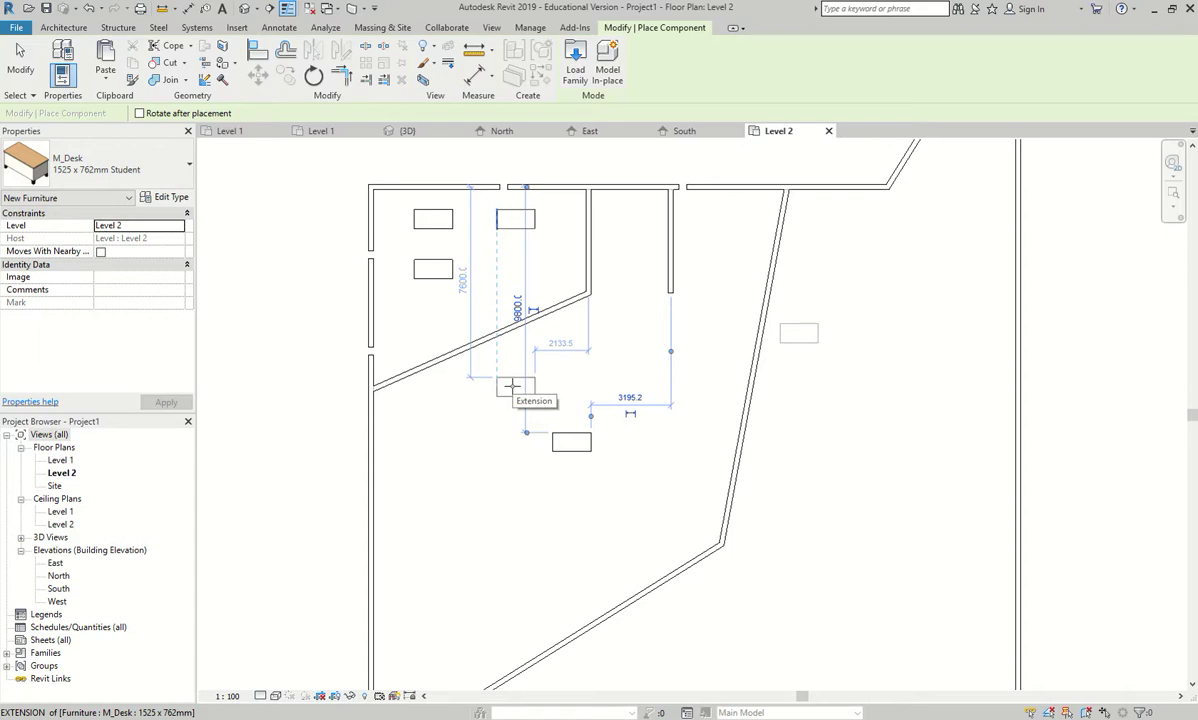
key("Escape")
Cycle the selection highlight where the slanted wall meets the left wall until the chain of walls is highlighted
scroll(295, 520, "up", 1)
scroll(382, 360, "up", 4)
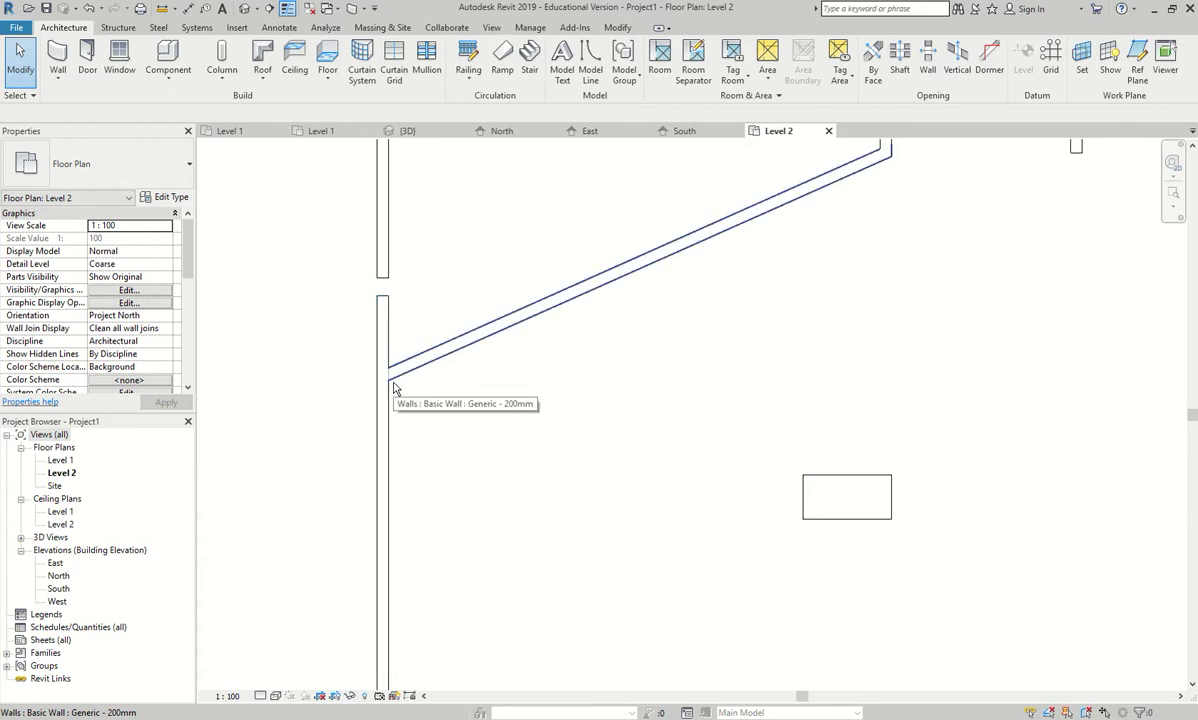
key("Tab")
key("Tab")
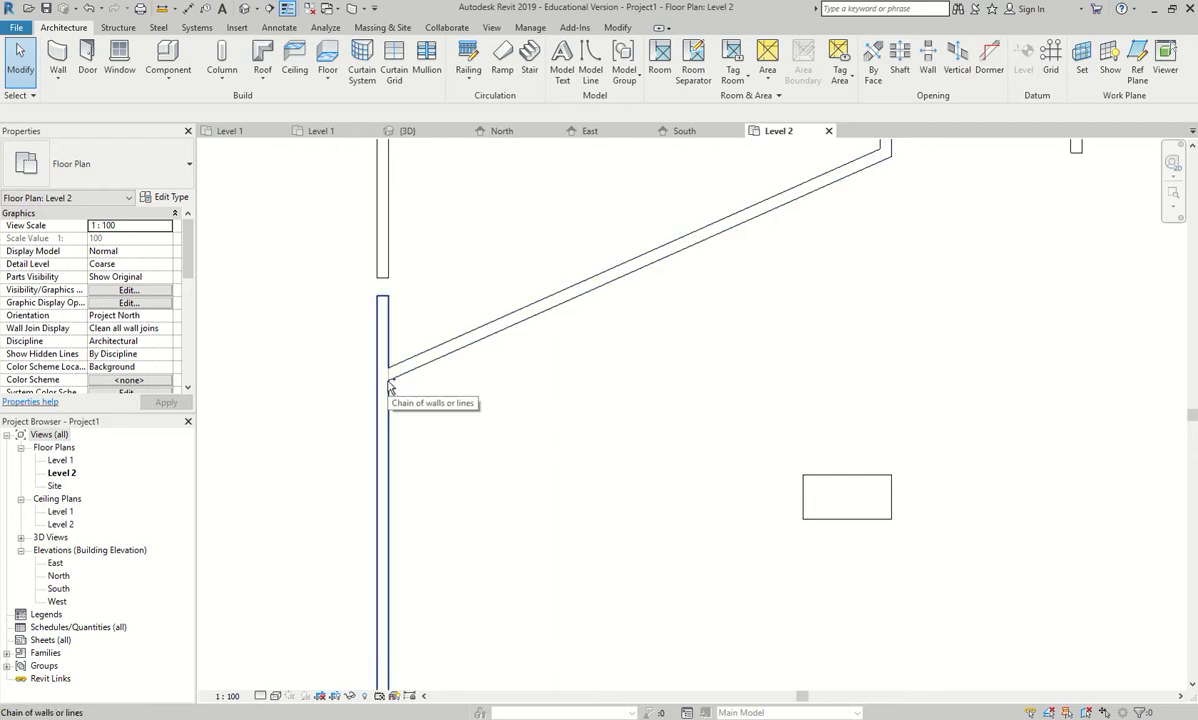
Cycle through the open views from the Level 2 plan, past the South elevation, to the sample project's Level 1 plan
key("ctrl+Tab")
key("ctrl+Tab")
key("ctrl+Tab")
key("ctrl+Tab")
key("ctrl+Tab")
key("ctrl+Tab")
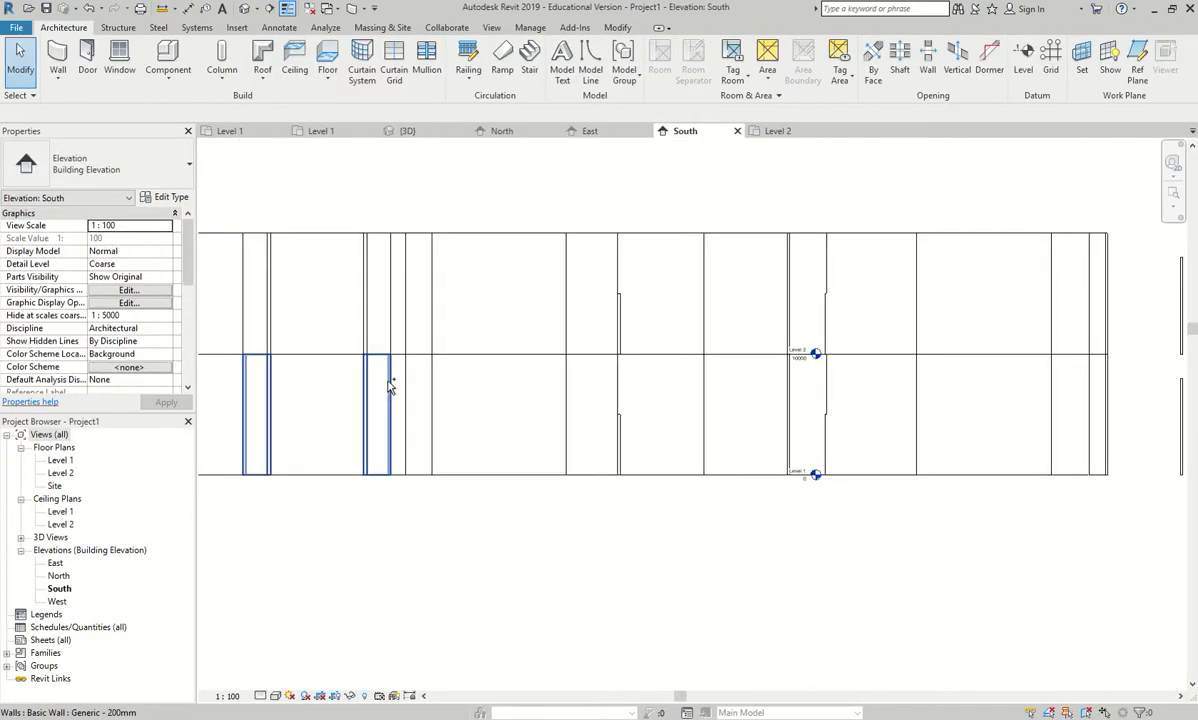
key("ctrl+Tab")
key("ctrl+Tab")
key("ctrl+Tab")
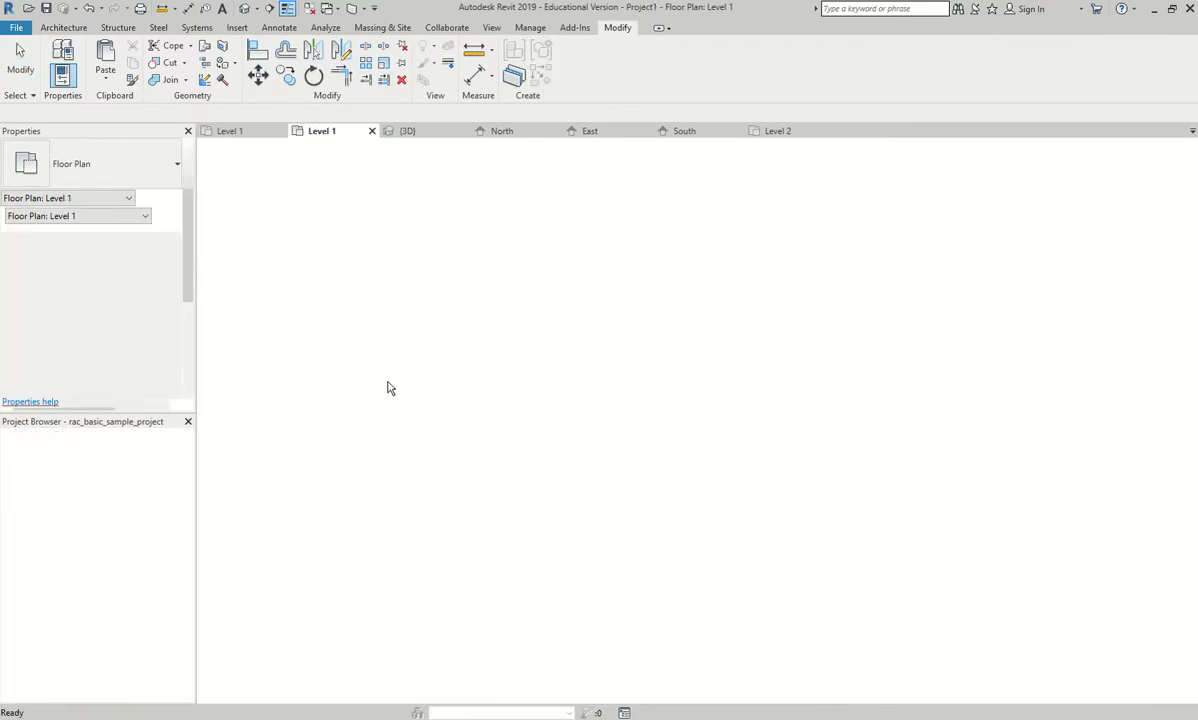